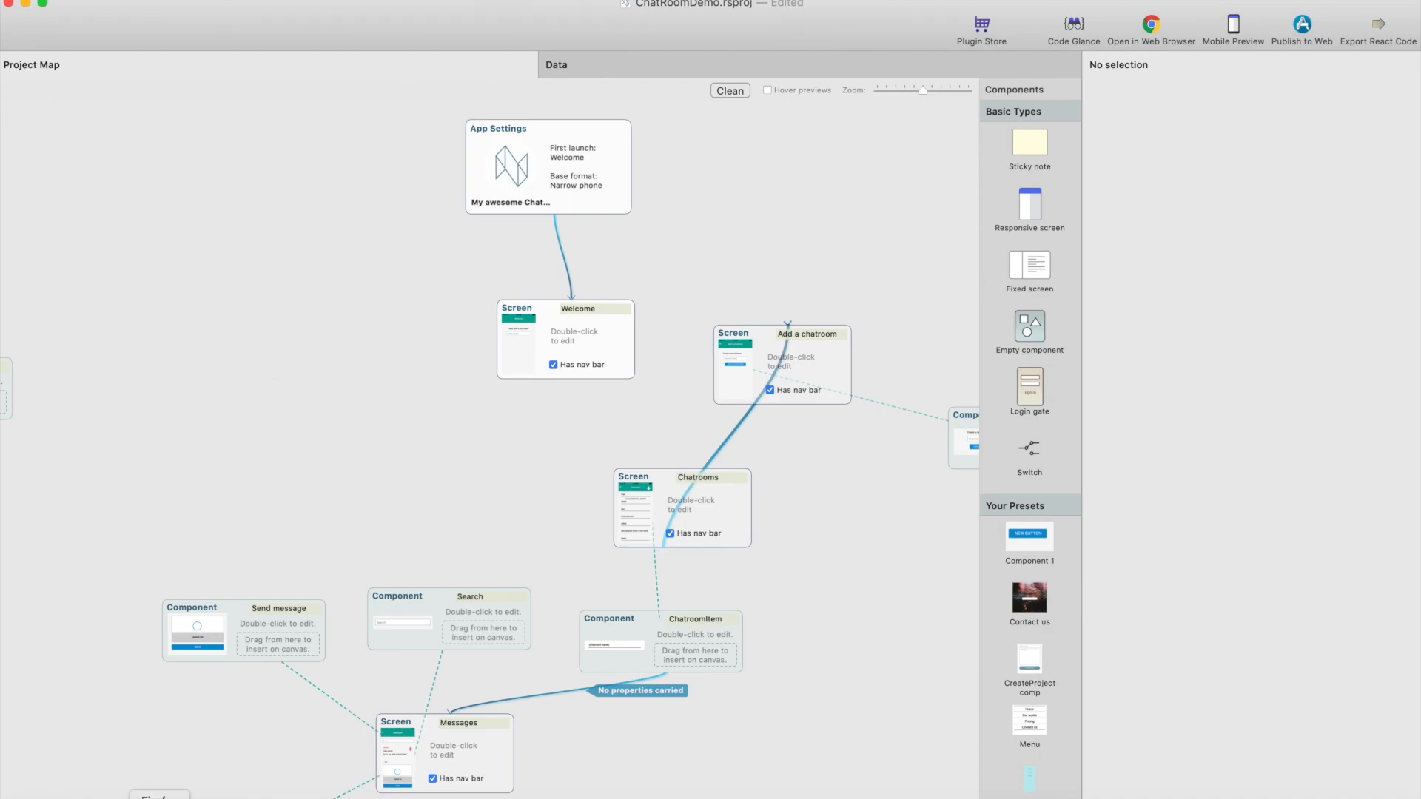
# Switch to Chrome and read the Firebase blog article on collection group queries, examining its restaurants and reviews subcollection diagrams
pyautogui.click(191, 795)
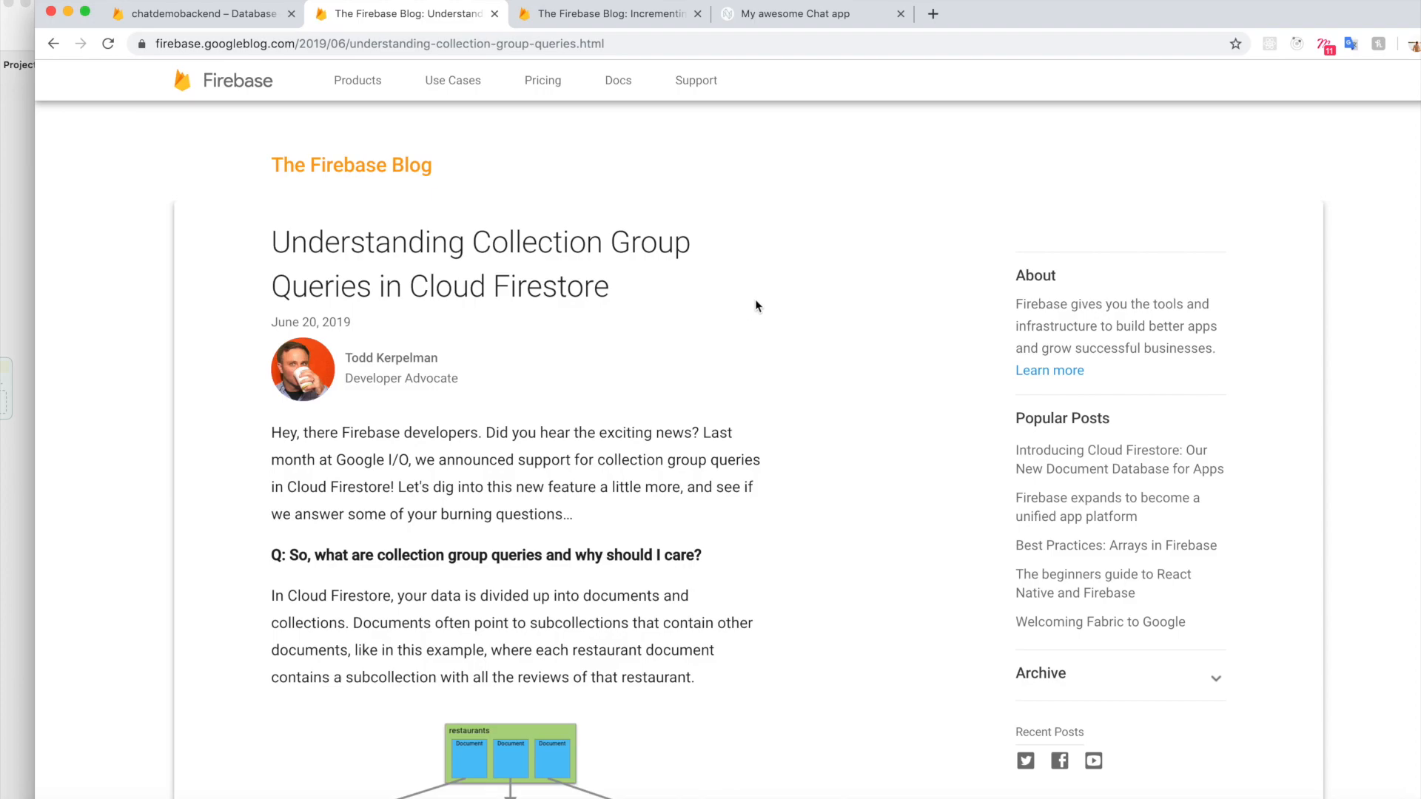
pyautogui.scroll(-2, 763, 300)
pyautogui.scroll(-8, 767, 298)
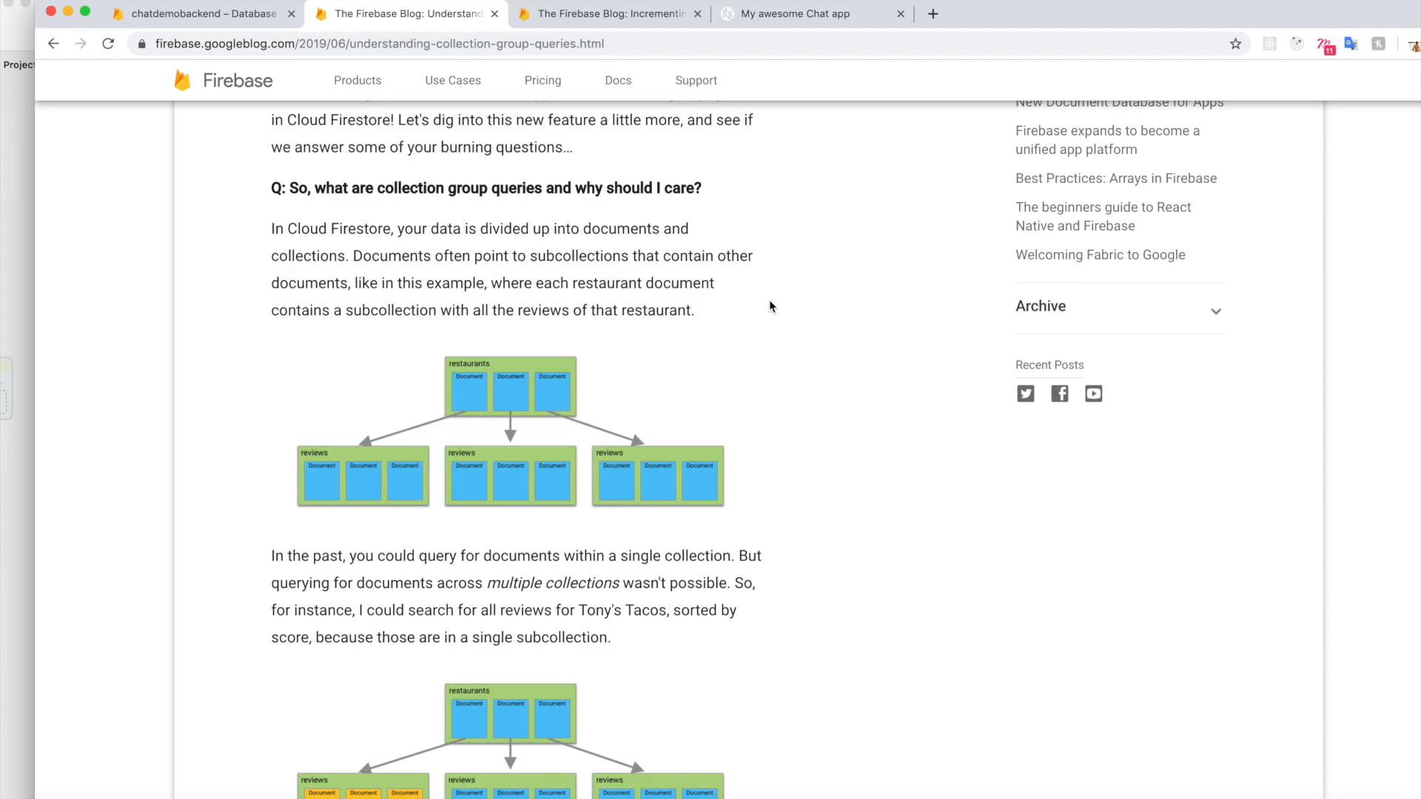
pyautogui.scroll(1, 770, 307)
pyautogui.scroll(1, 770, 306)
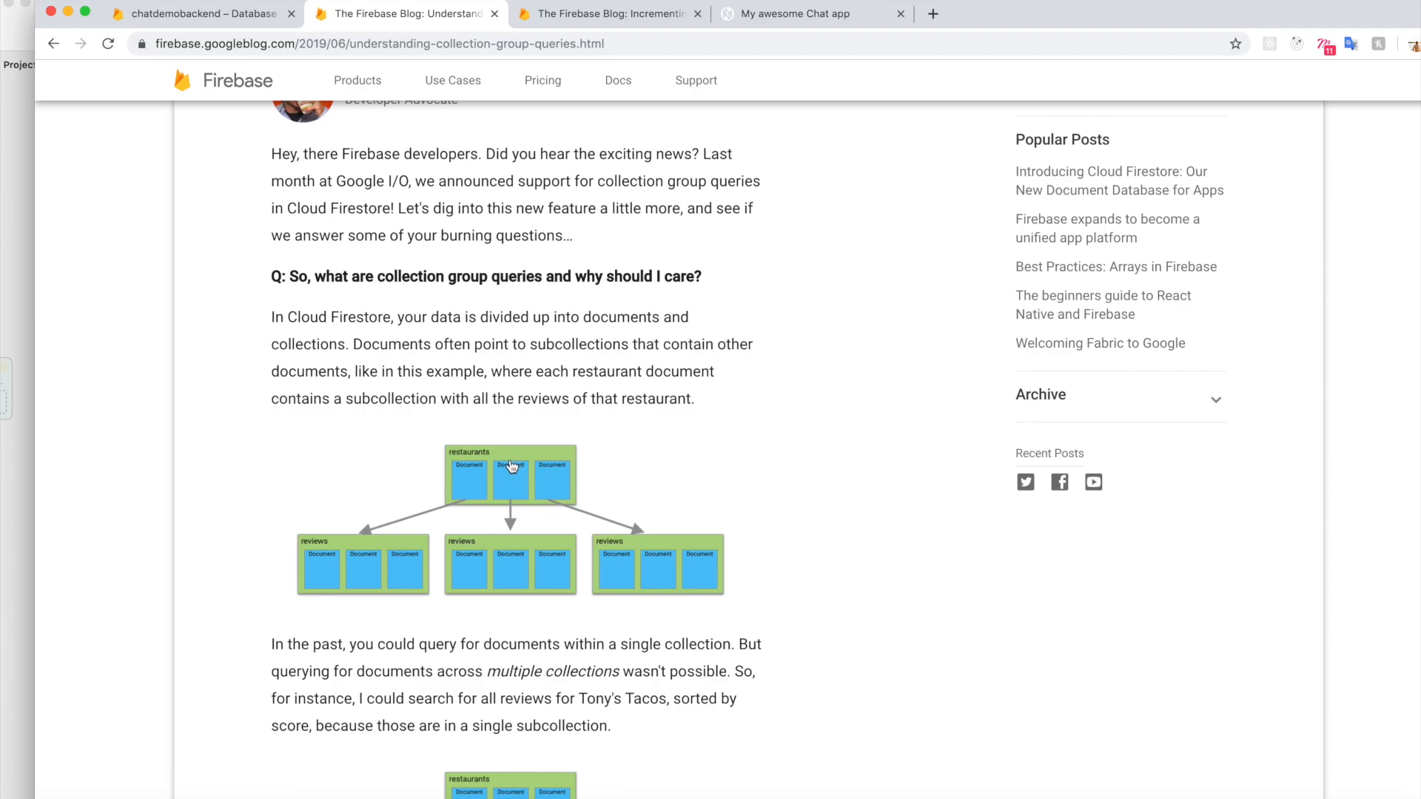
pyautogui.scroll(3, 761, 435)
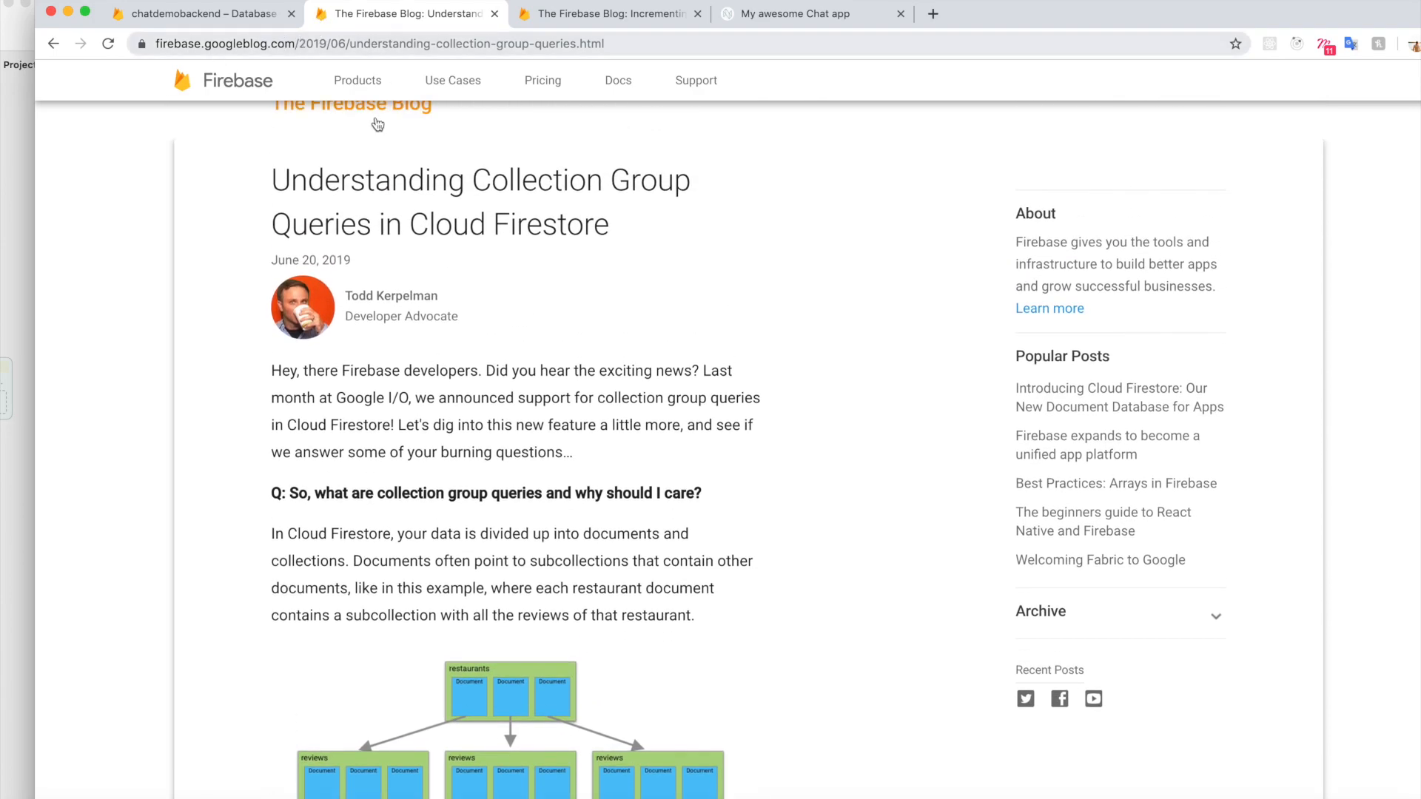
pyautogui.scroll(-4, 811, 321)
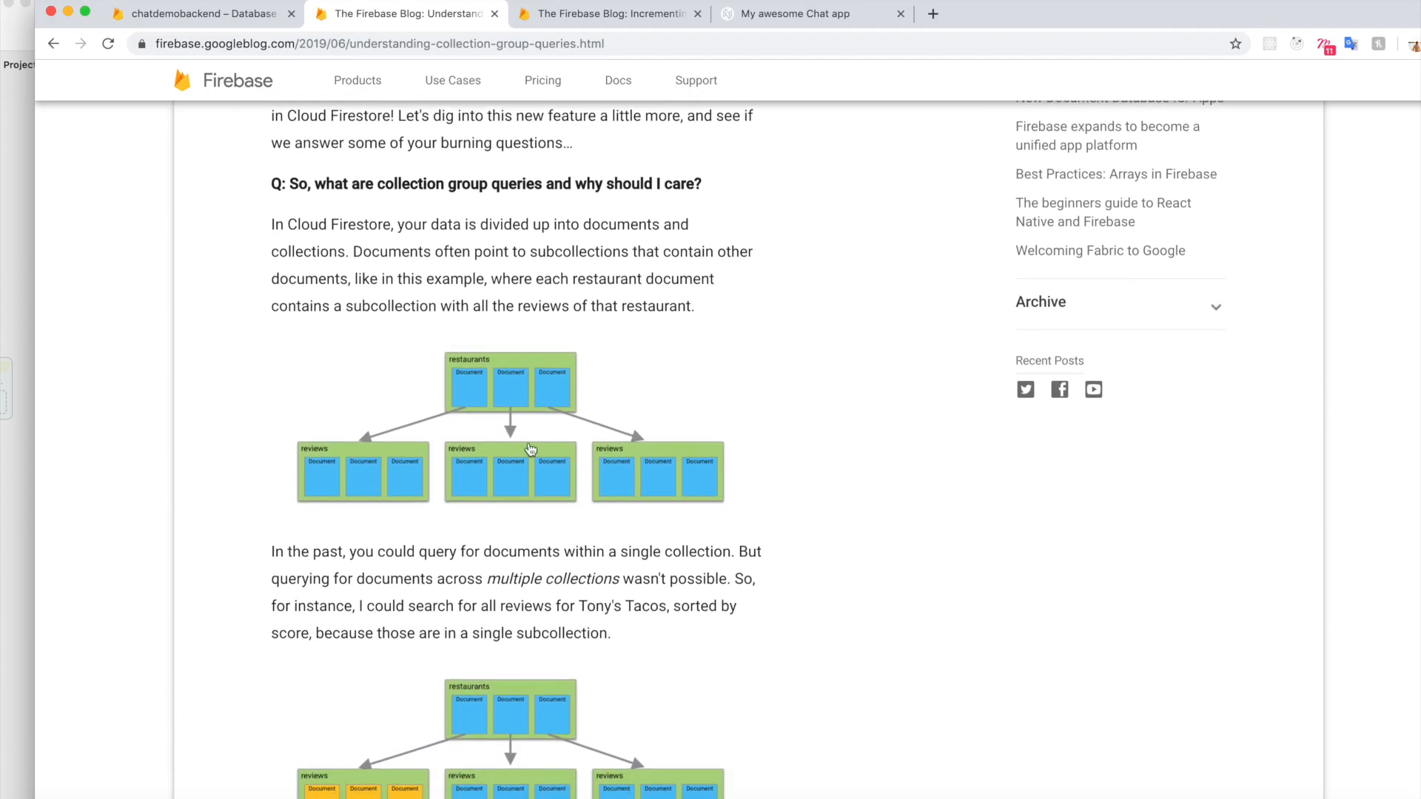
pyautogui.scroll(-1, 703, 418)
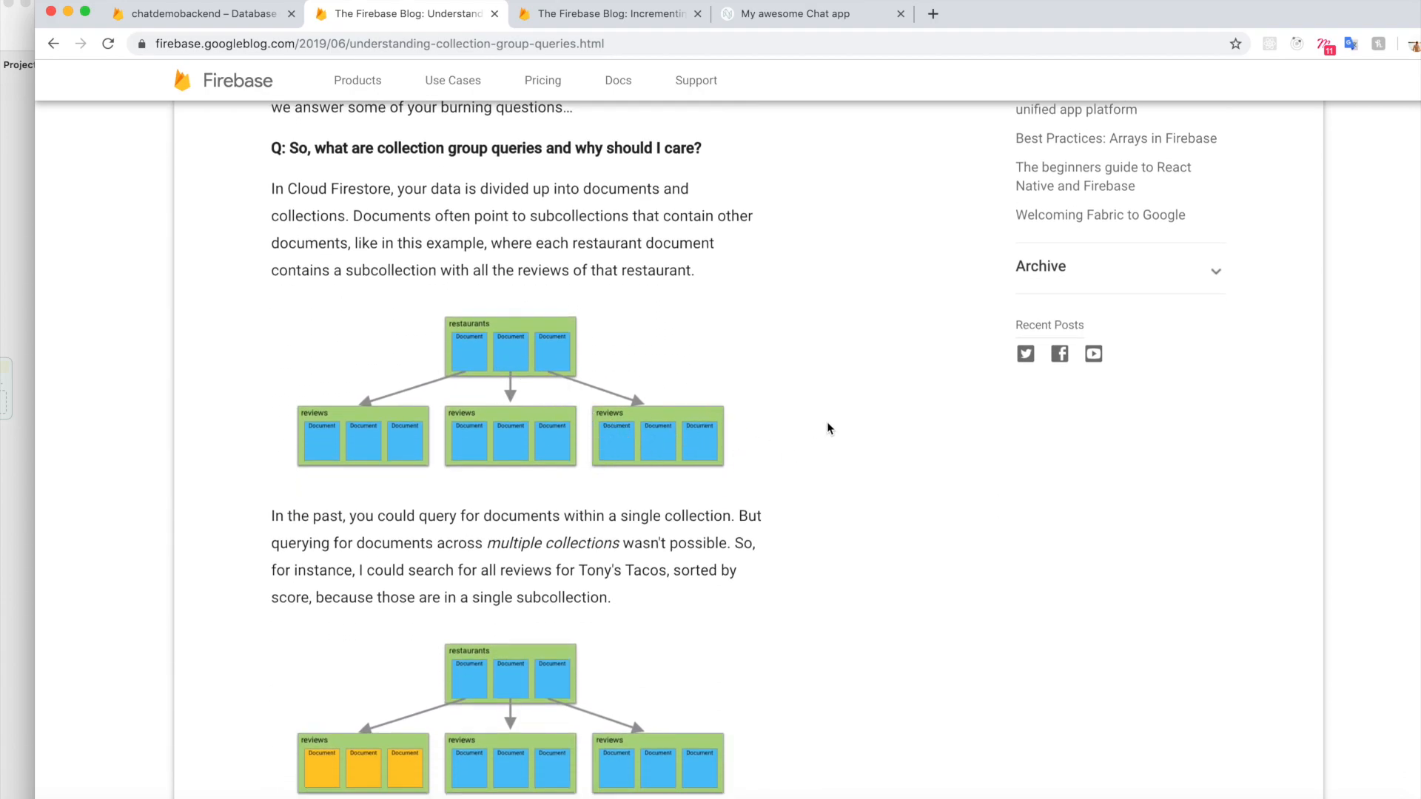
pyautogui.scroll(-1, 817, 426)
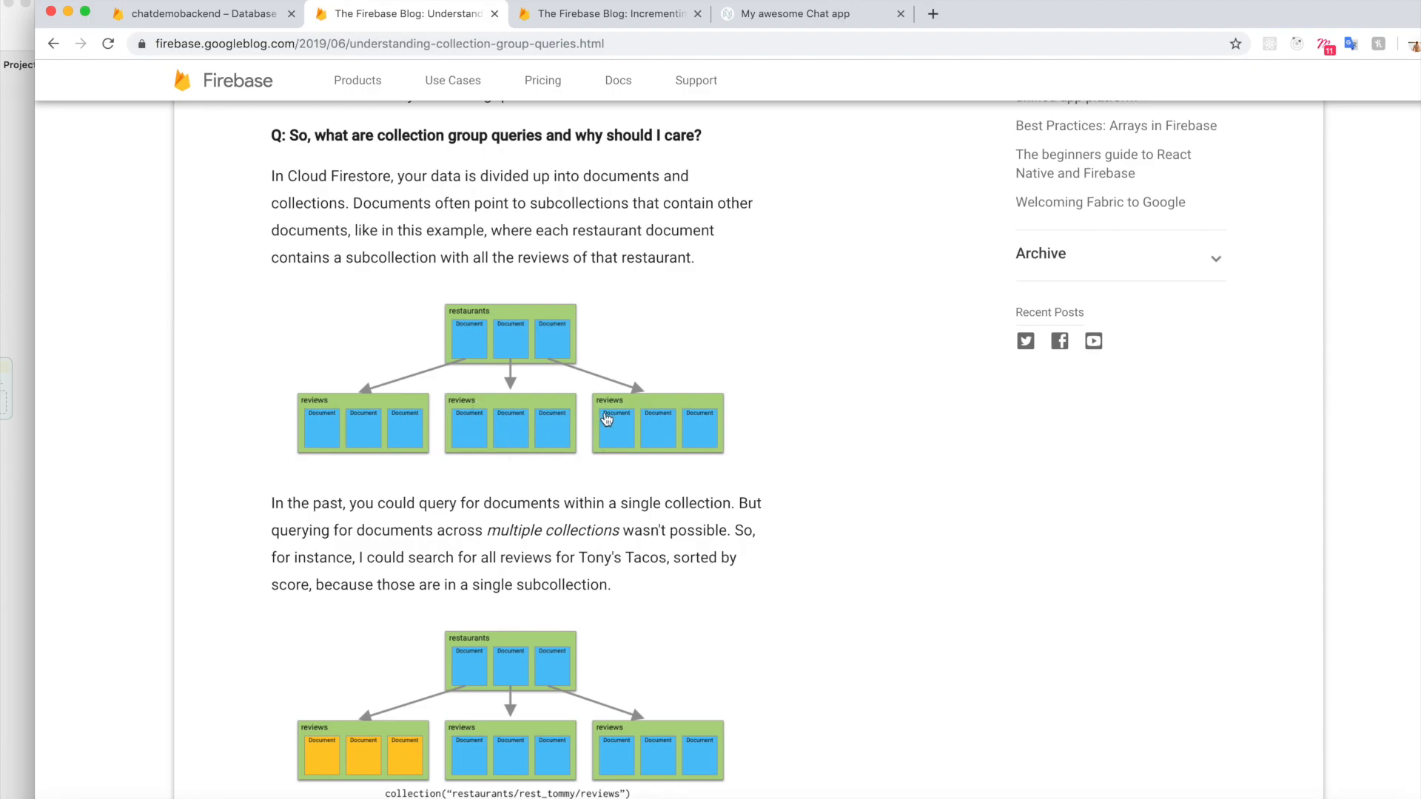
# Examine the server-side increment example and diagrams in the other Firebase blog article, and bring up the chatdemobackend Firestore database
pyautogui.click(612, 15)
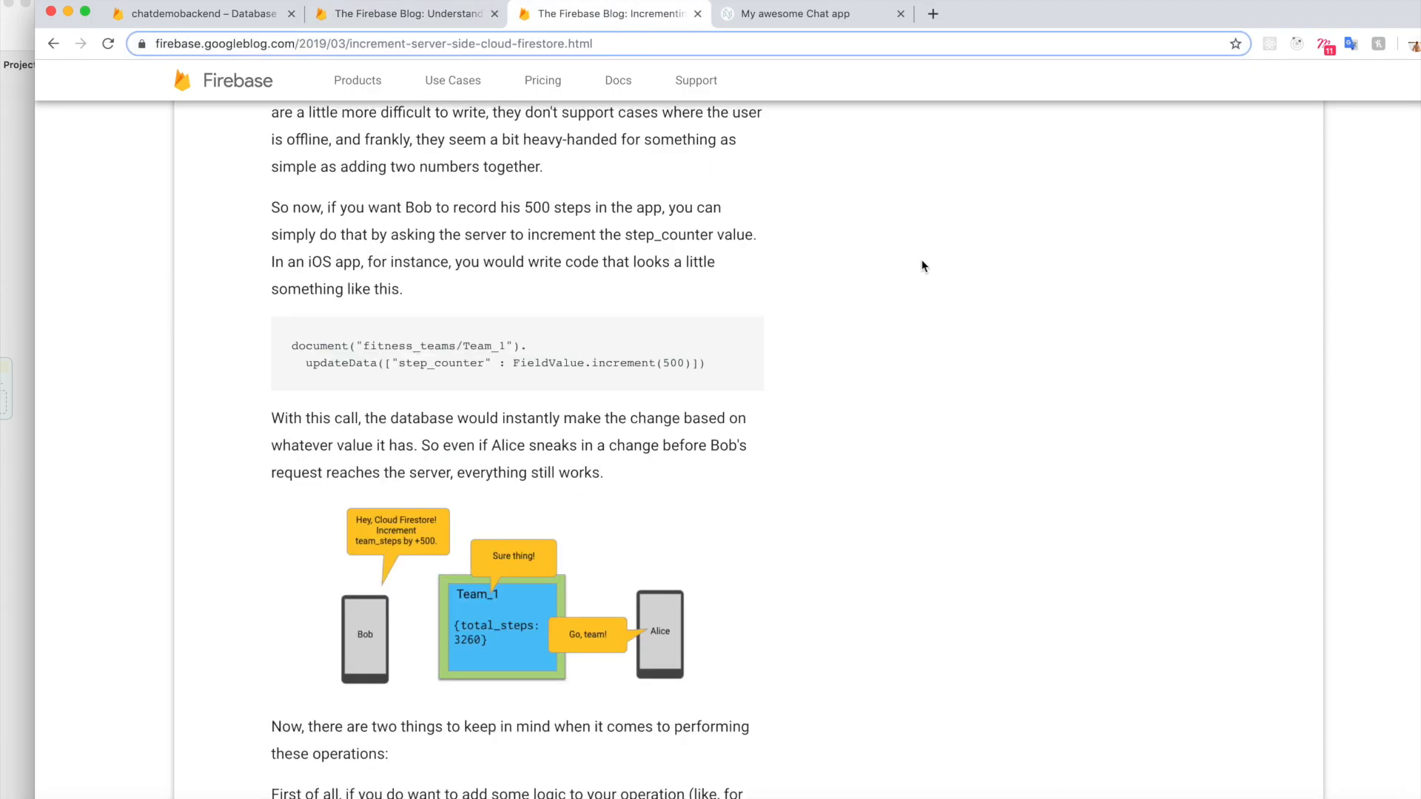
pyautogui.scroll(-1, 920, 268)
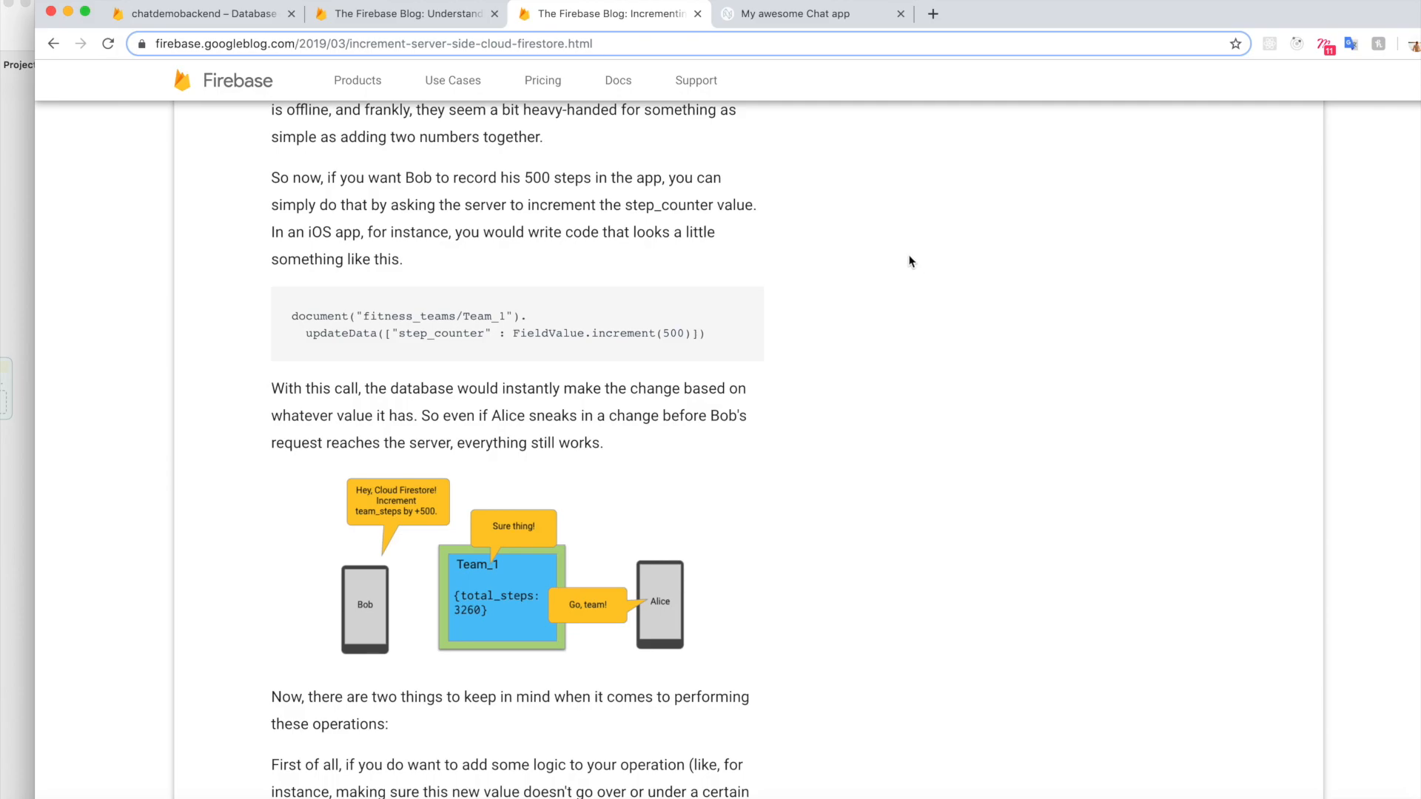
pyautogui.scroll(5, 910, 261)
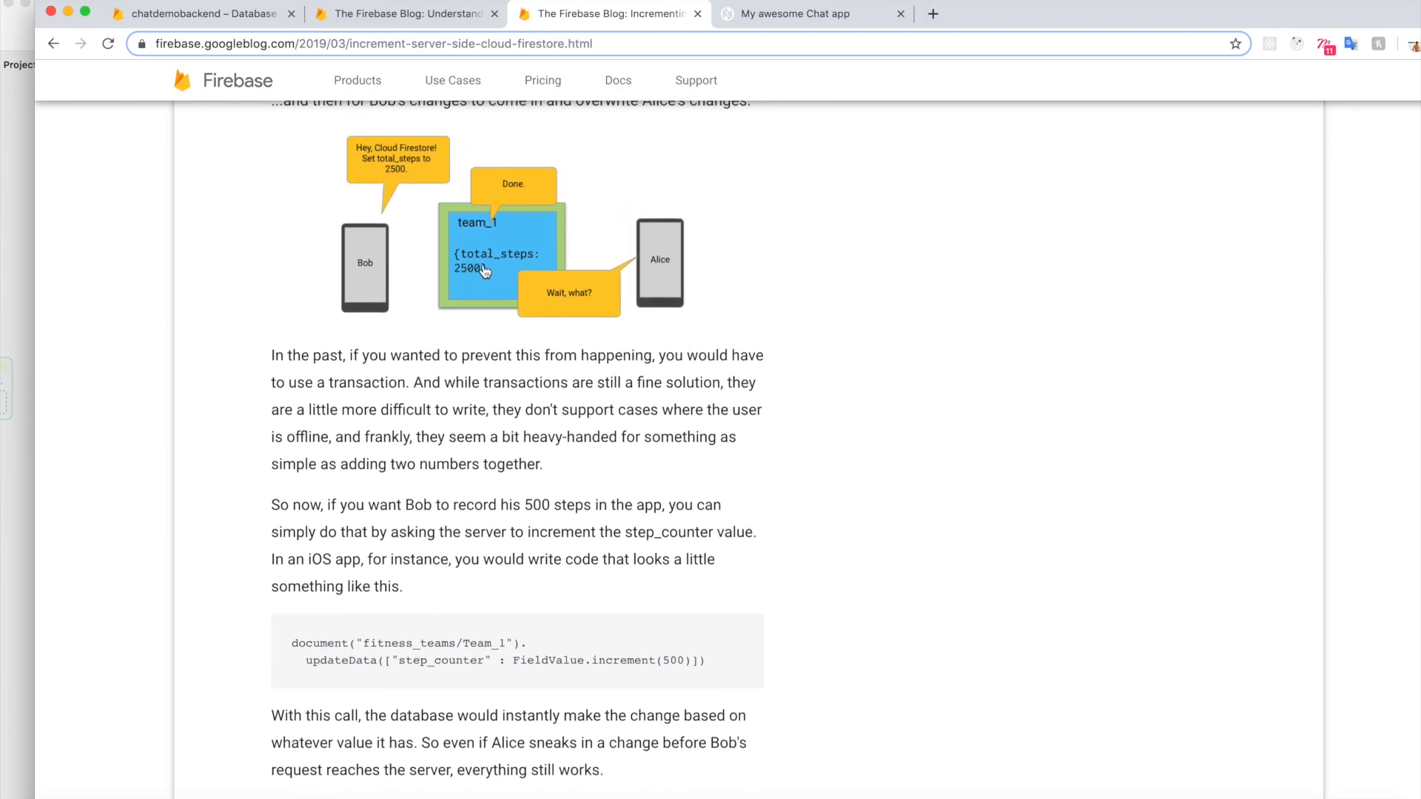
pyautogui.scroll(3, 920, 288)
pyautogui.scroll(6, 920, 288)
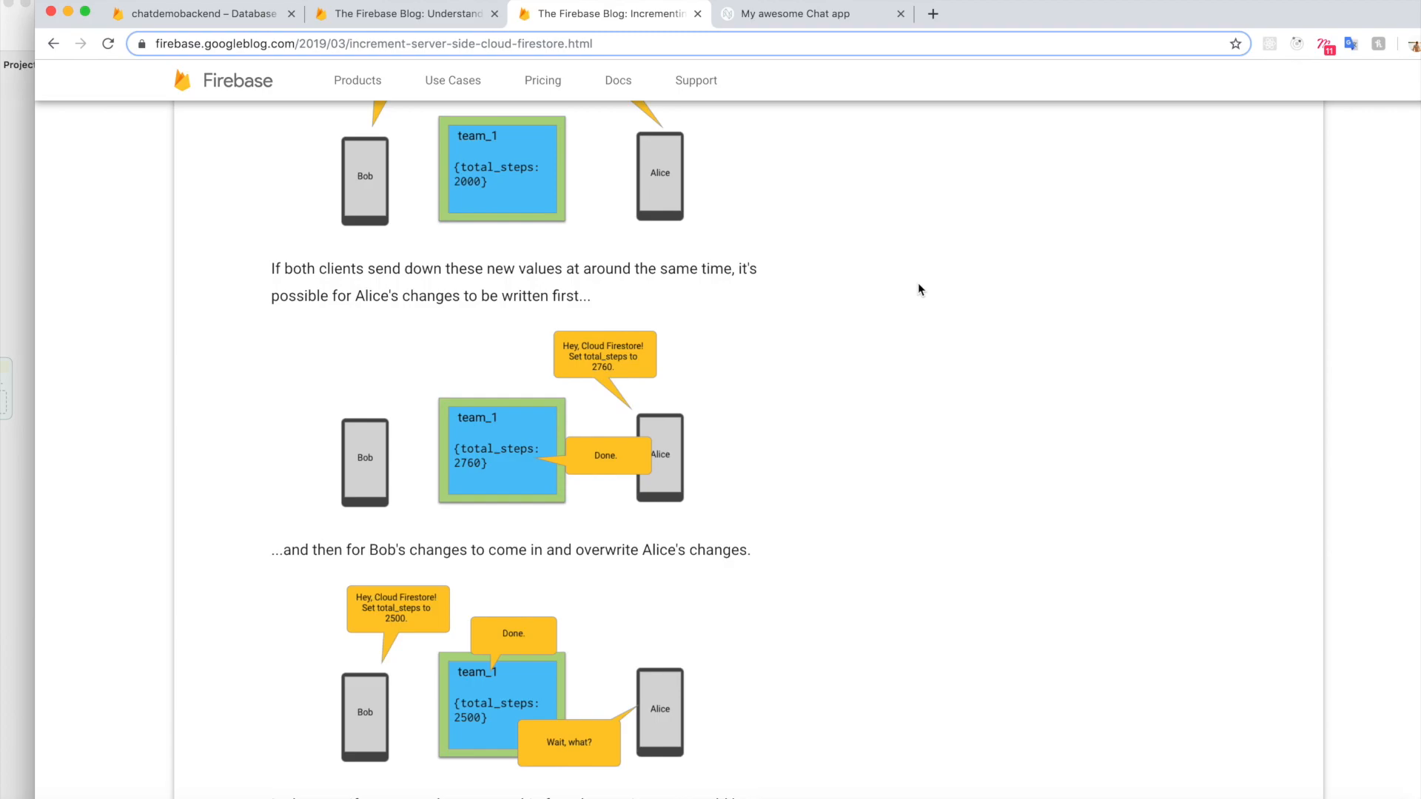
pyautogui.scroll(1, 599, 259)
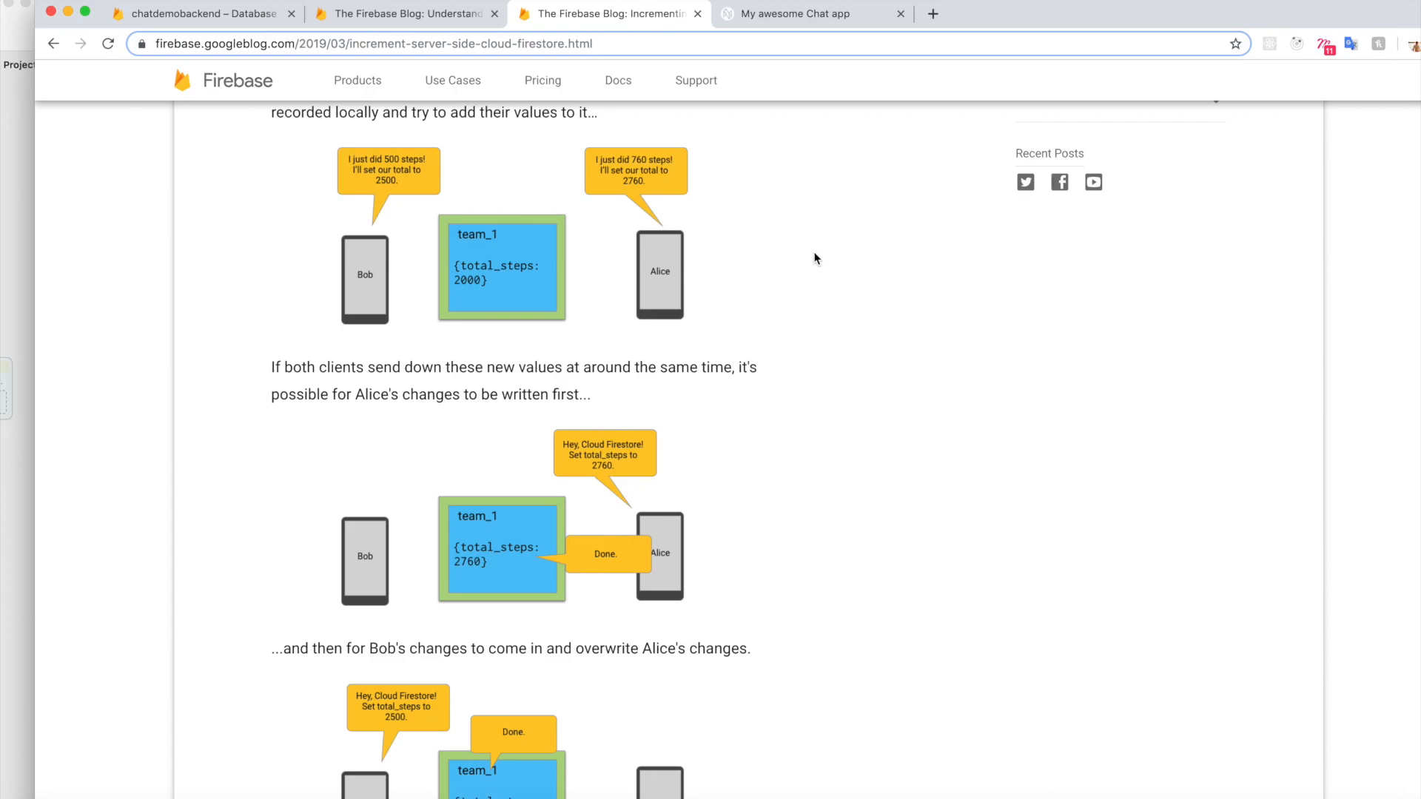
pyautogui.click(229, 22)
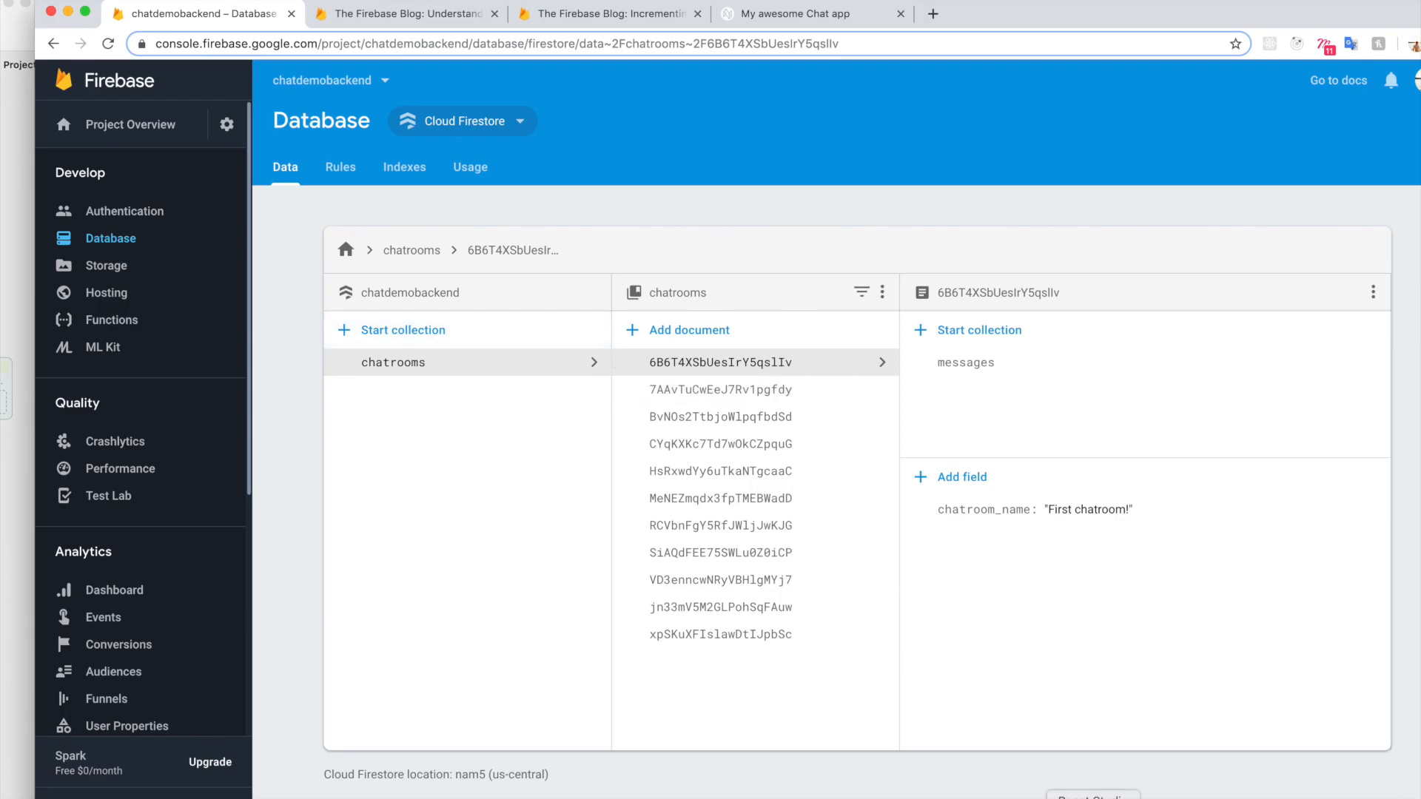
# Switch to React Studio, browse the Plugin Store for the Firebase plugin after submitting the saved account password, and close the store
pyautogui.click(1093, 798)
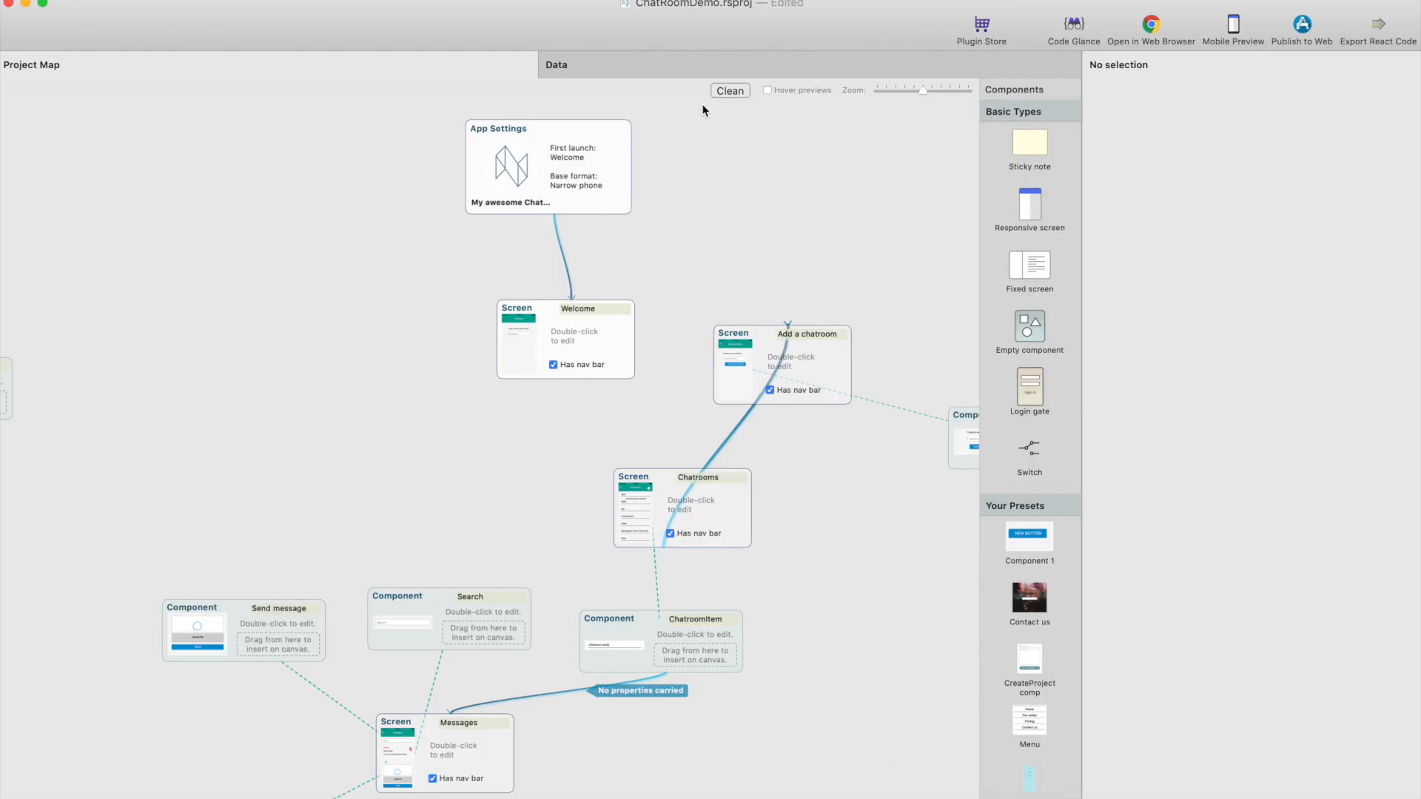
pyautogui.click(985, 35)
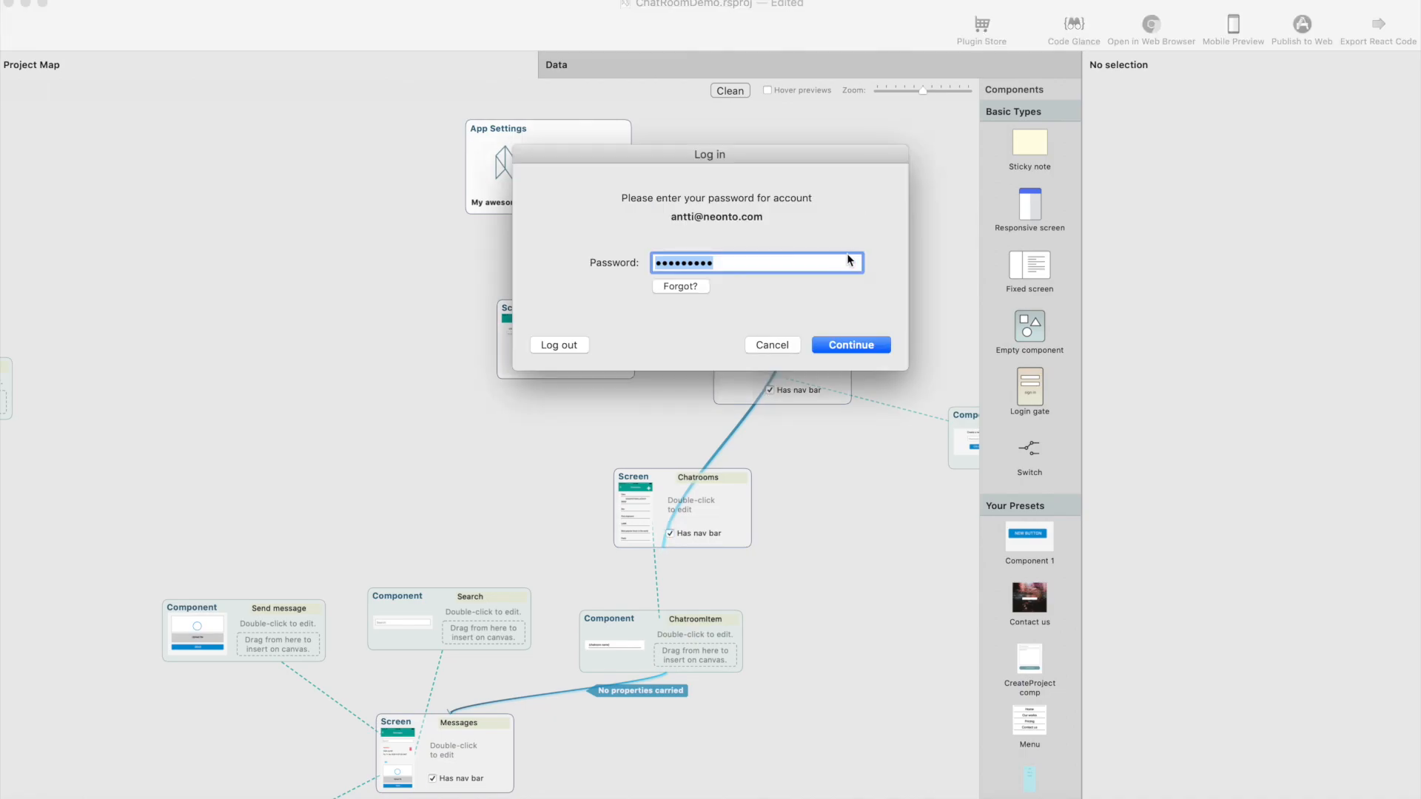
pyautogui.click(868, 341)
pyautogui.scroll(-5, 845, 255)
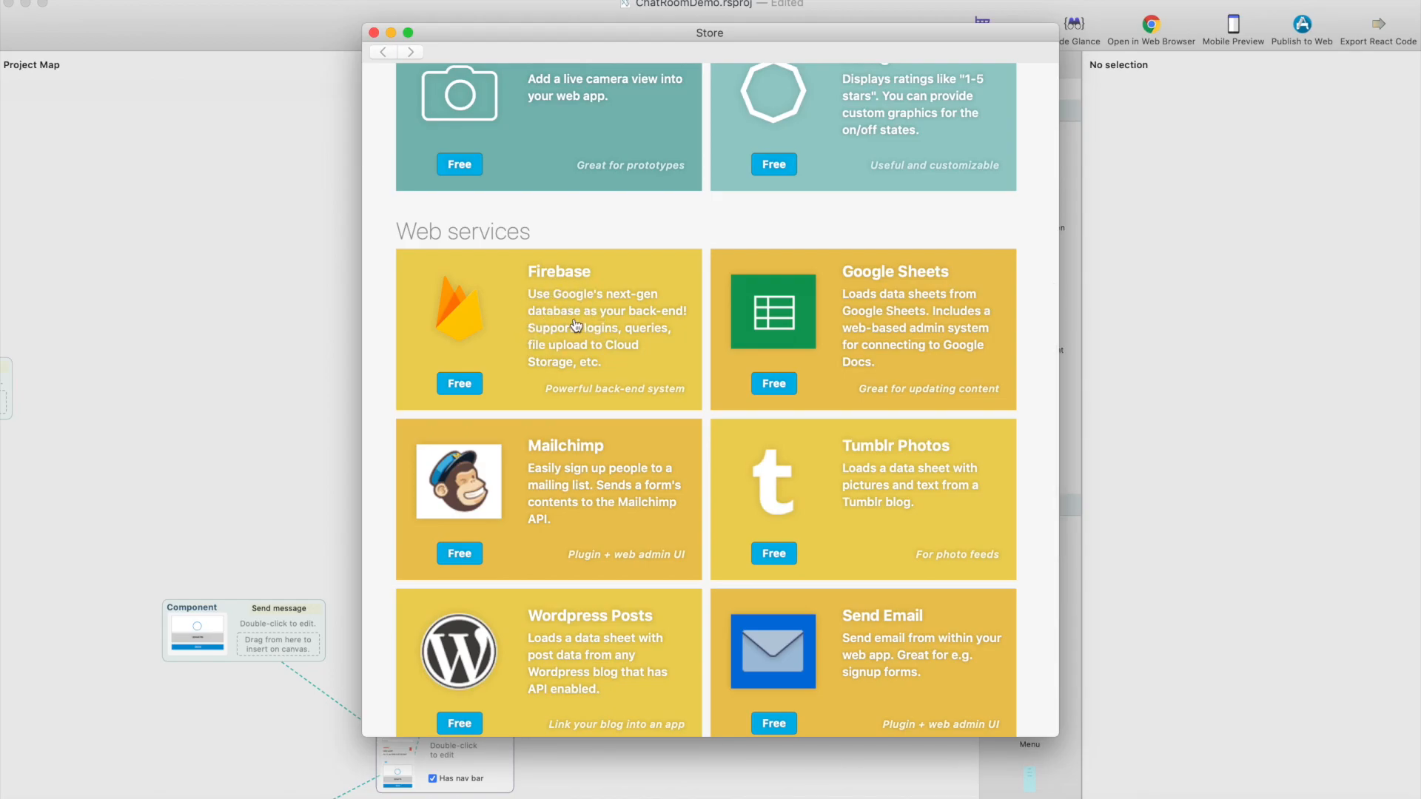
pyautogui.click(375, 33)
pyautogui.click(374, 32)
# Check the installed plugins in the Plugin Manager for the Firebase ones, and close it
pyautogui.click(291, 2)
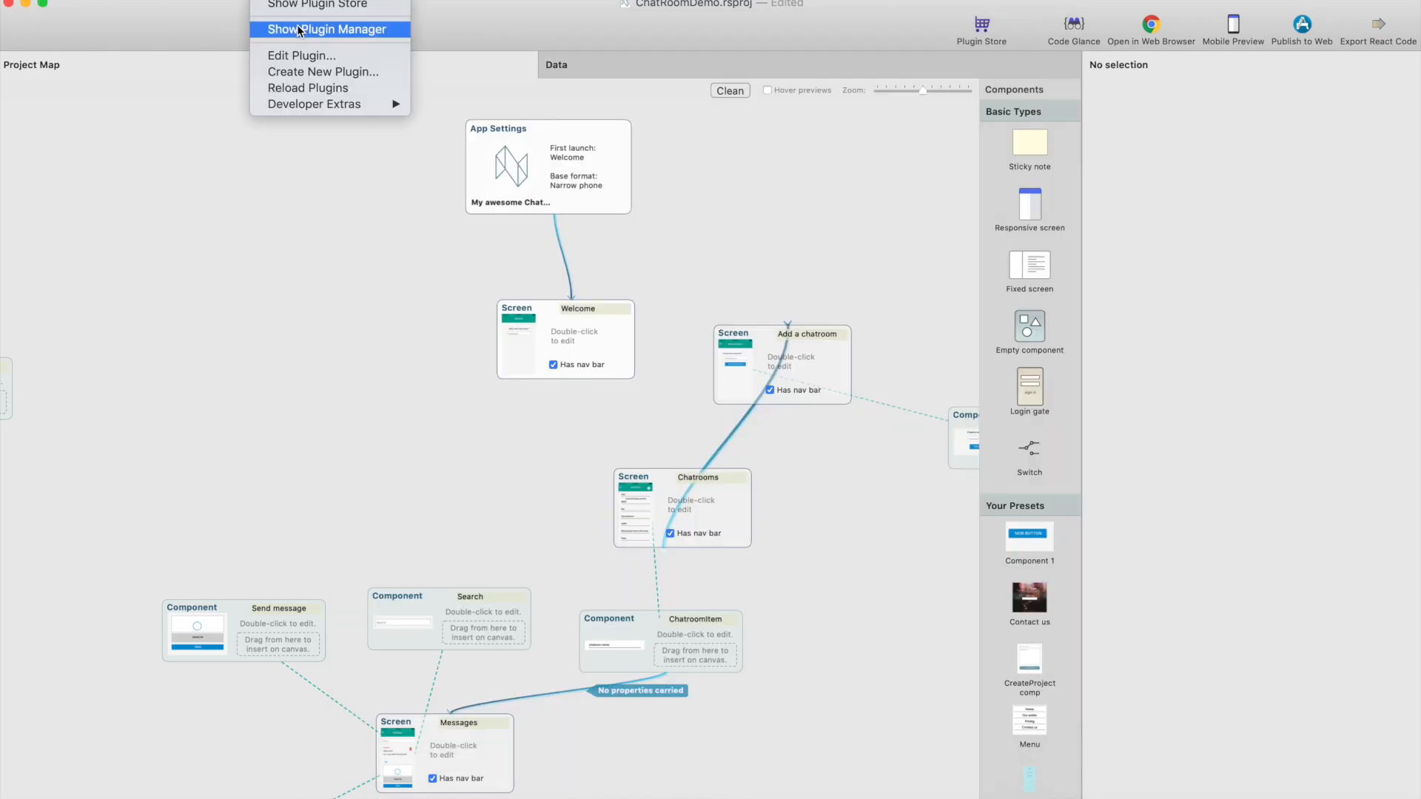
pyautogui.click(298, 30)
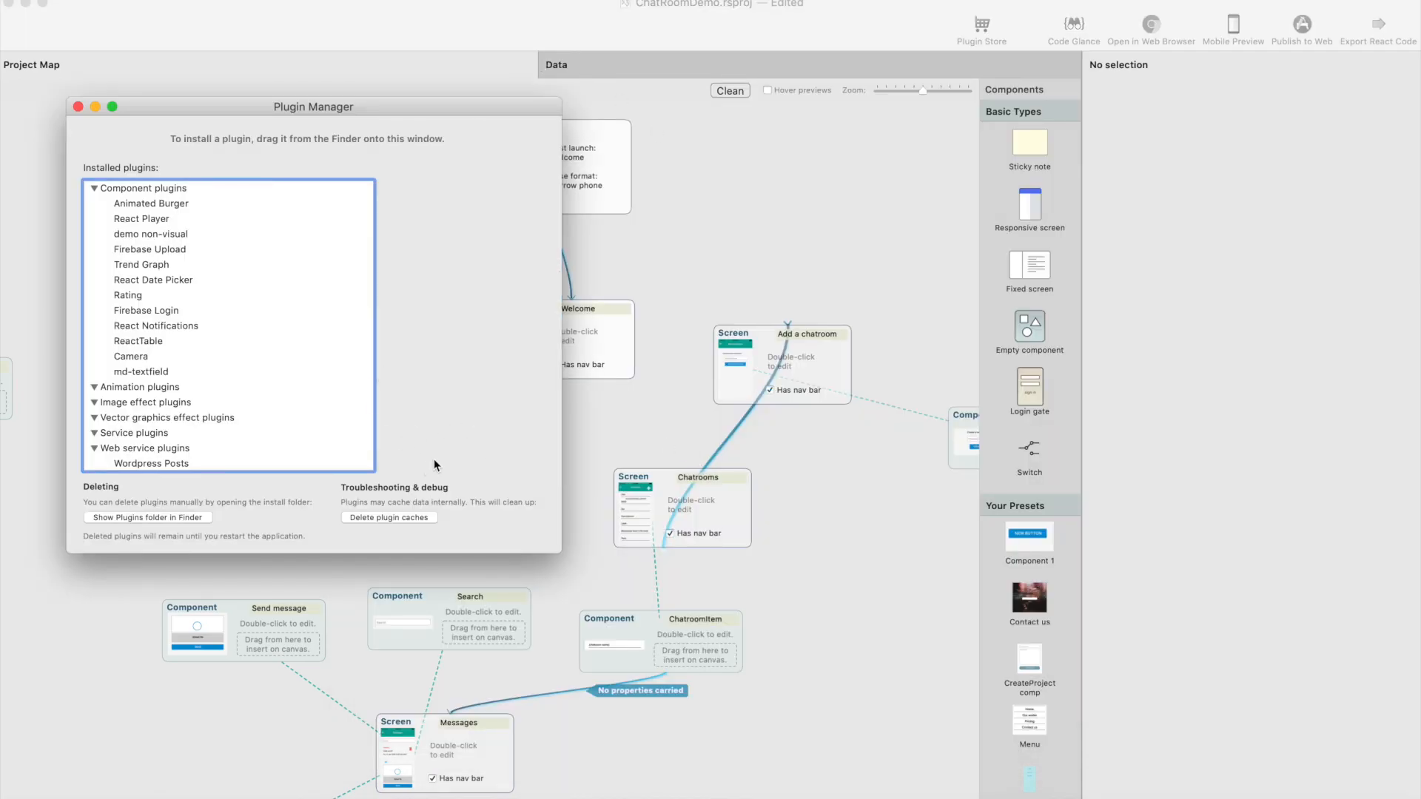
pyautogui.click(78, 106)
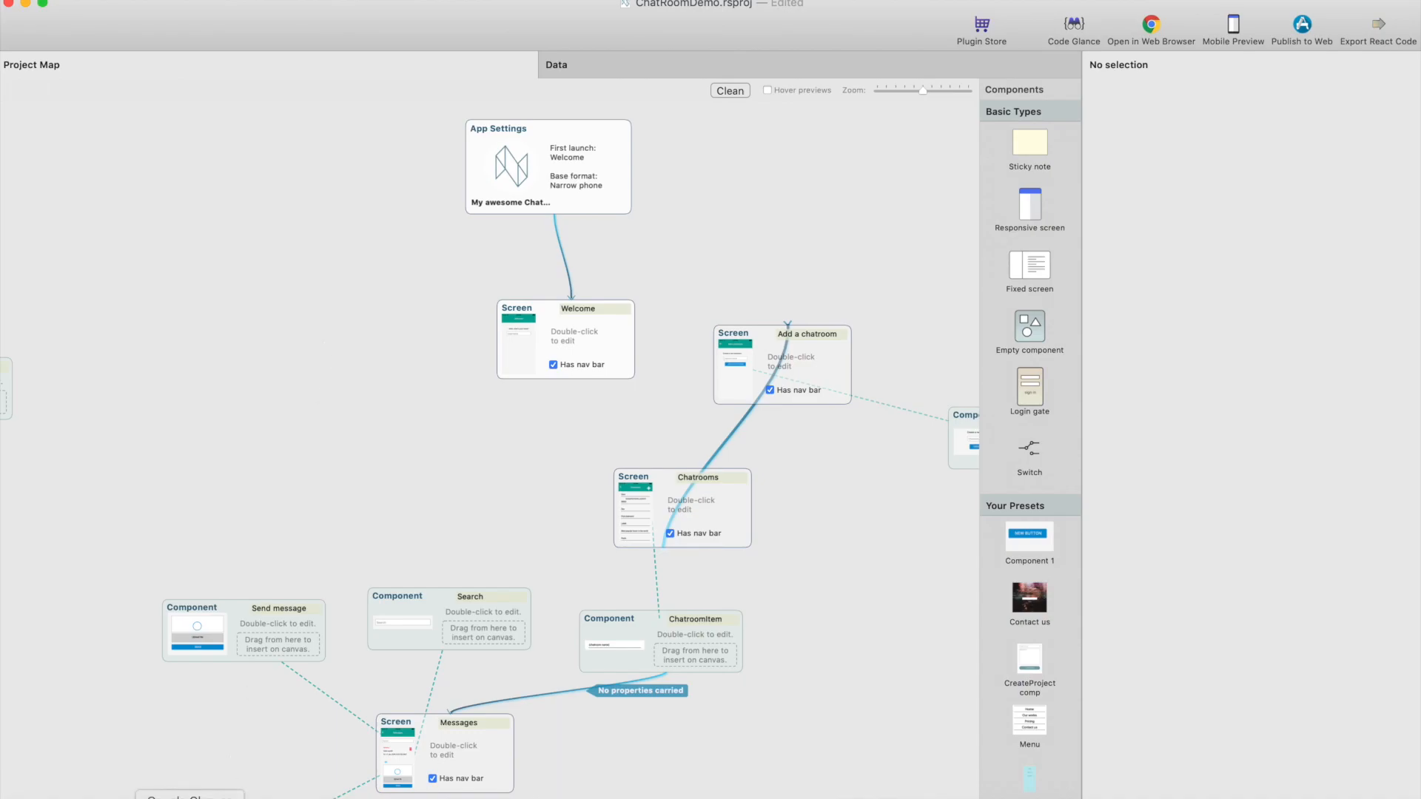
# Switch to Chrome and inspect the first chatroom's messages subcollection and its first message document, and return to the chatrooms collection
pyautogui.click(189, 798)
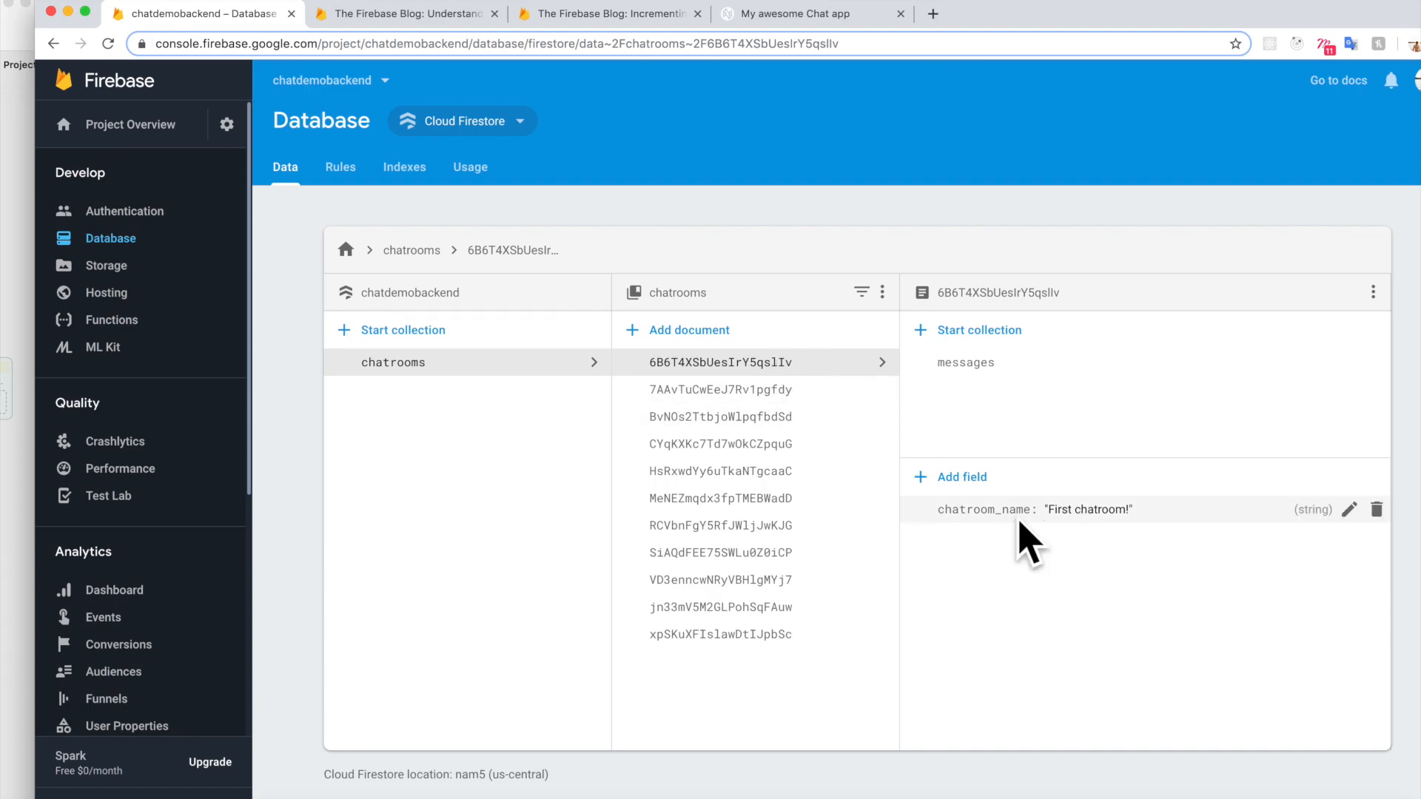
pyautogui.click(1007, 369)
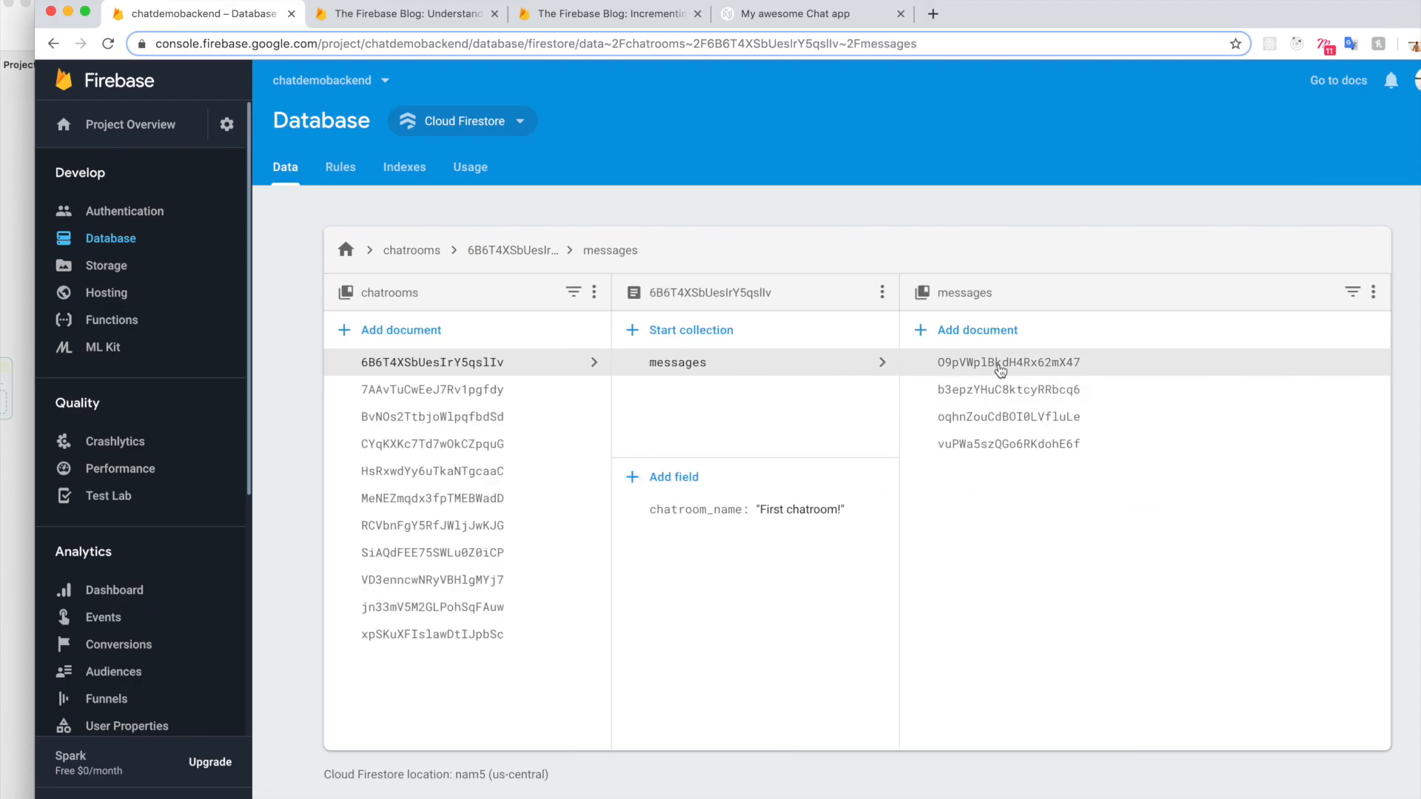
pyautogui.click(1113, 366)
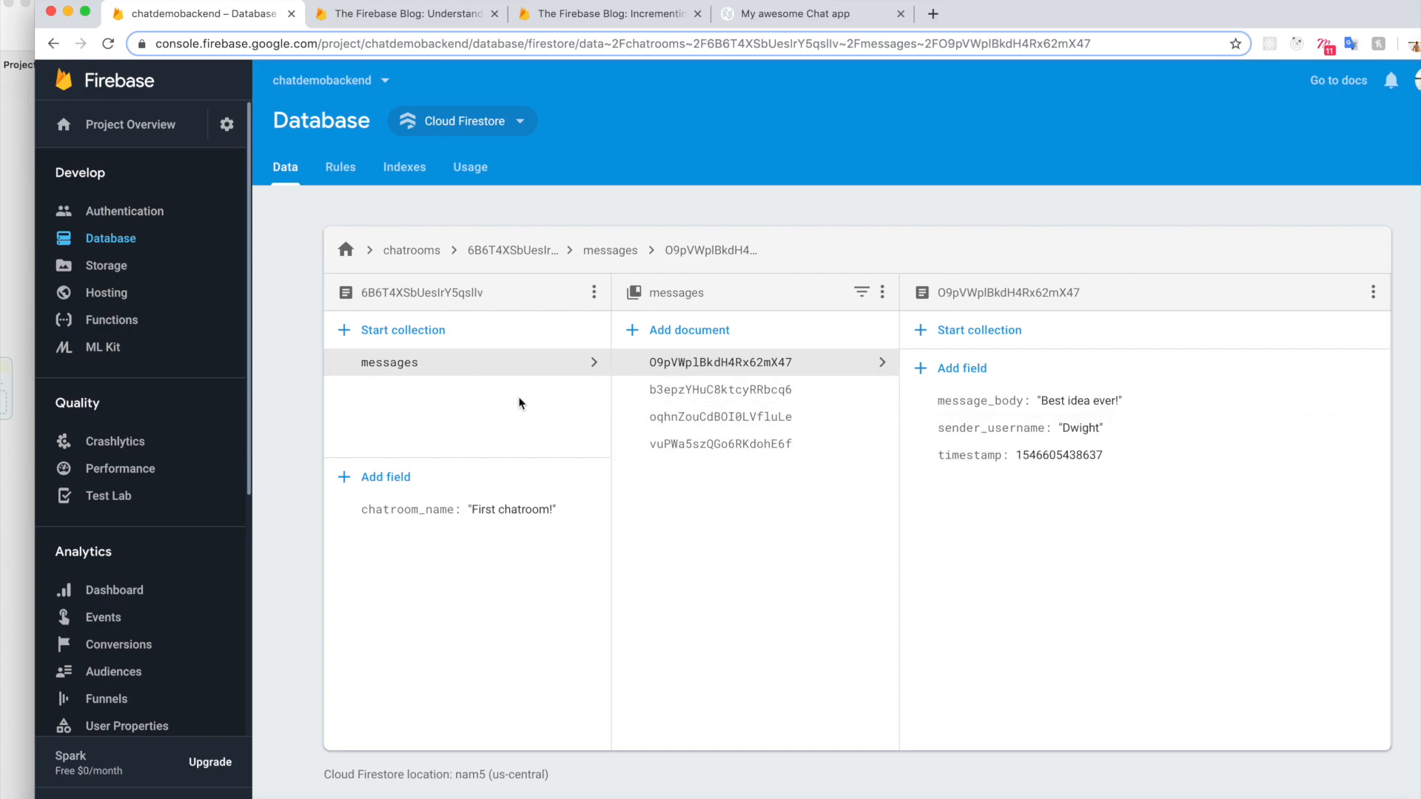
pyautogui.click(414, 254)
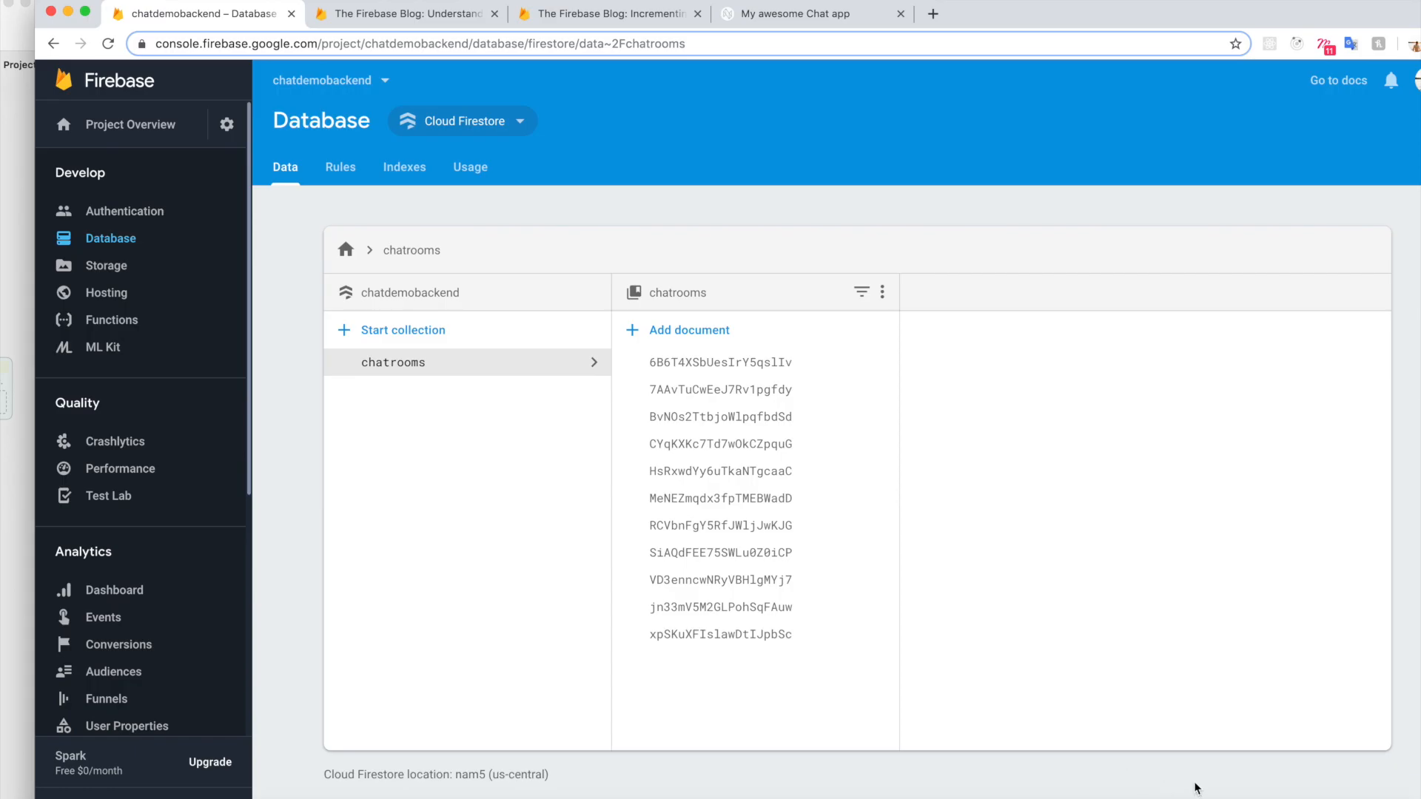
# Switch to React Studio, inspect the Welcome screen's block and design, and return to the project map
pyautogui.click(1094, 797)
pyautogui.click(577, 323)
pyautogui.moveTo(577, 323); pyautogui.dragTo(432, 314)
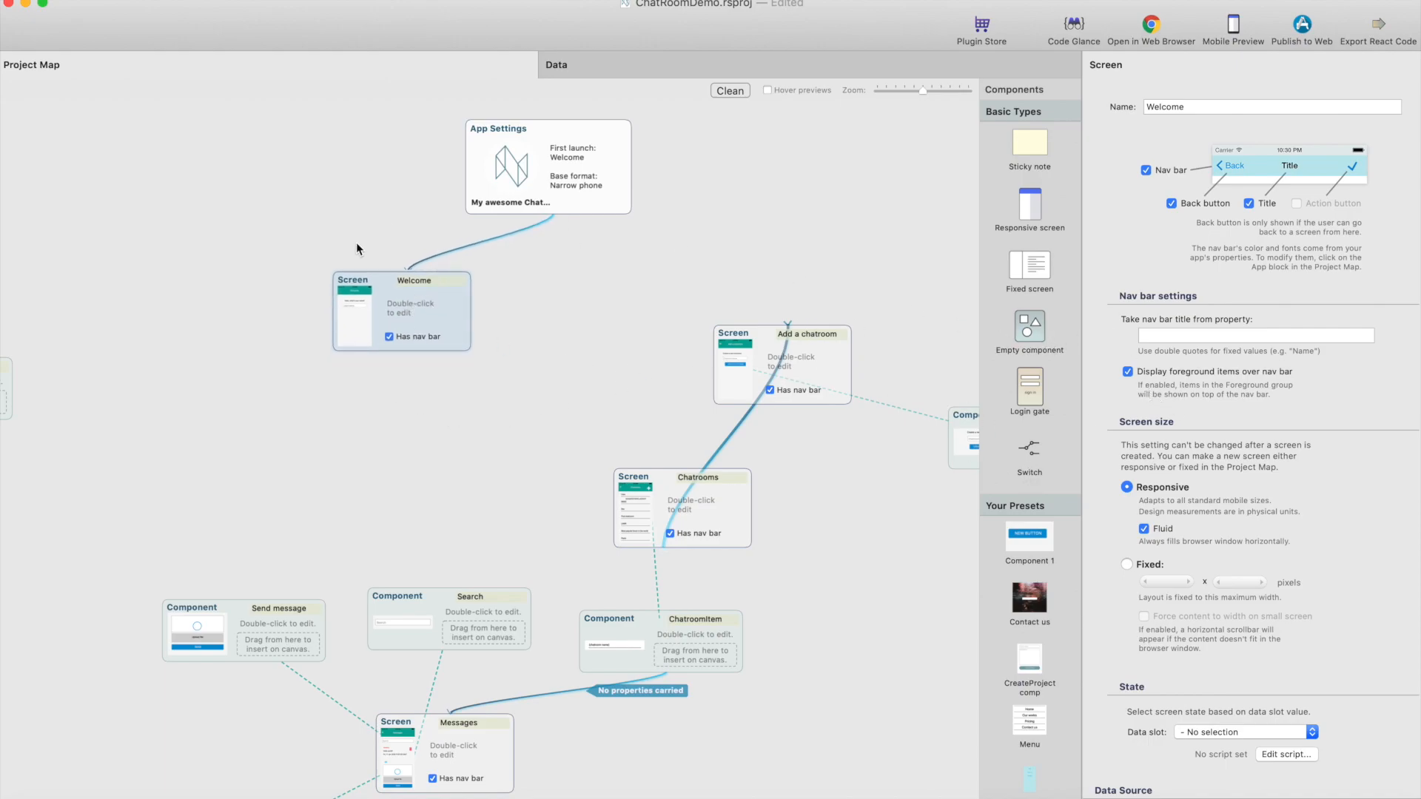
pyautogui.scroll(-3, 522, 403)
pyautogui.scroll(-1, 498, 530)
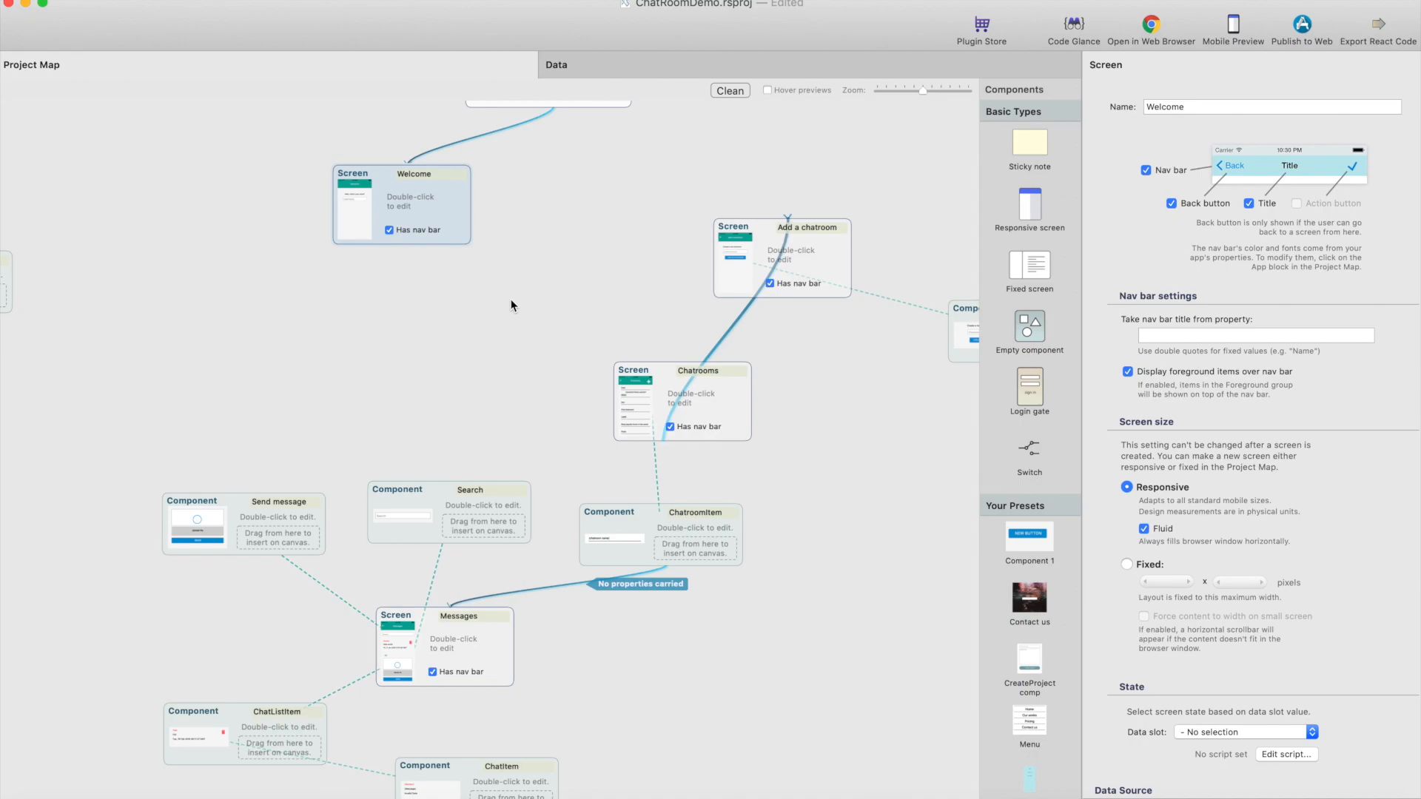
pyautogui.moveTo(402, 213); pyautogui.dragTo(522, 235)
pyautogui.doubleClick(538, 244)
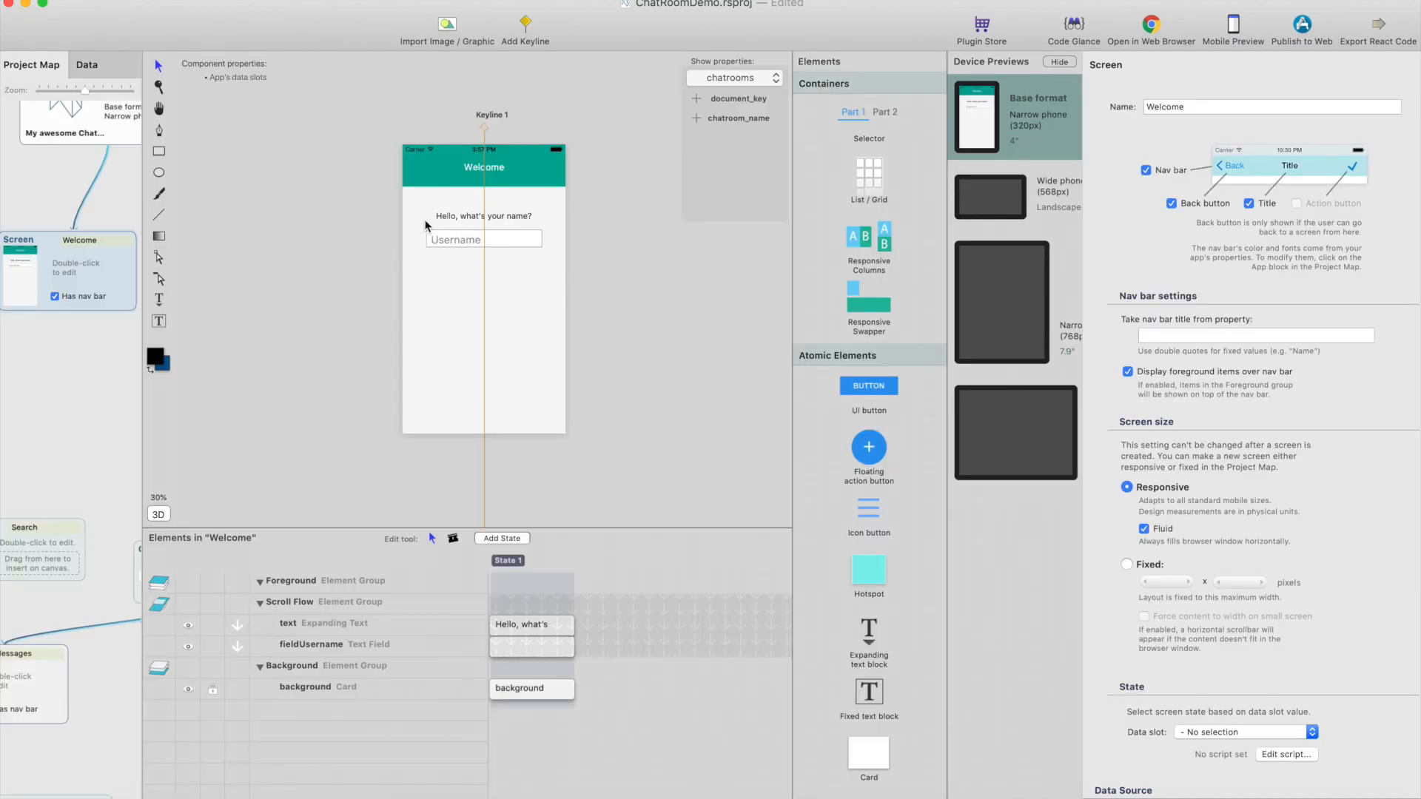
pyautogui.click(66, 411)
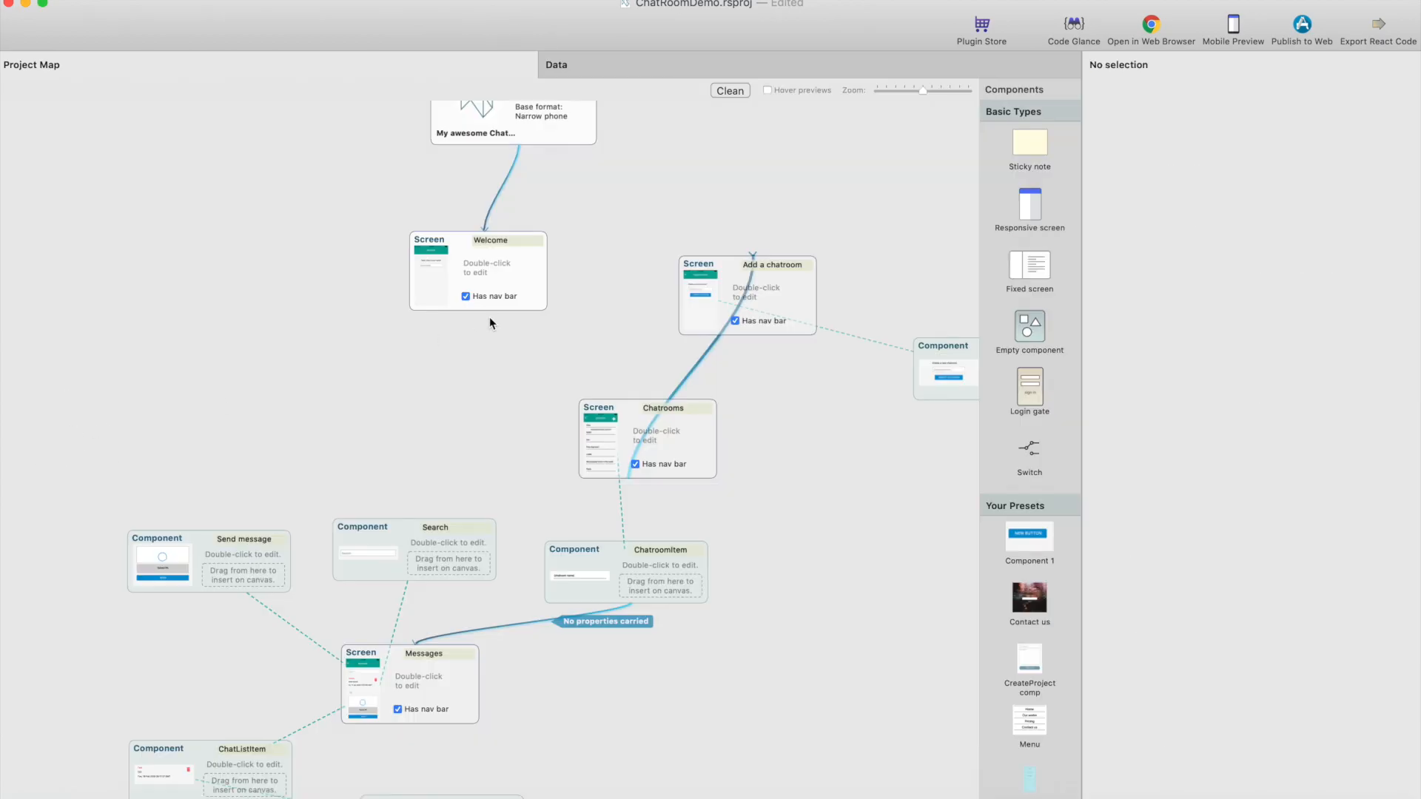
# Delete the Welcome screen block from the project map
pyautogui.click(503, 267)
pyautogui.press('Delete')
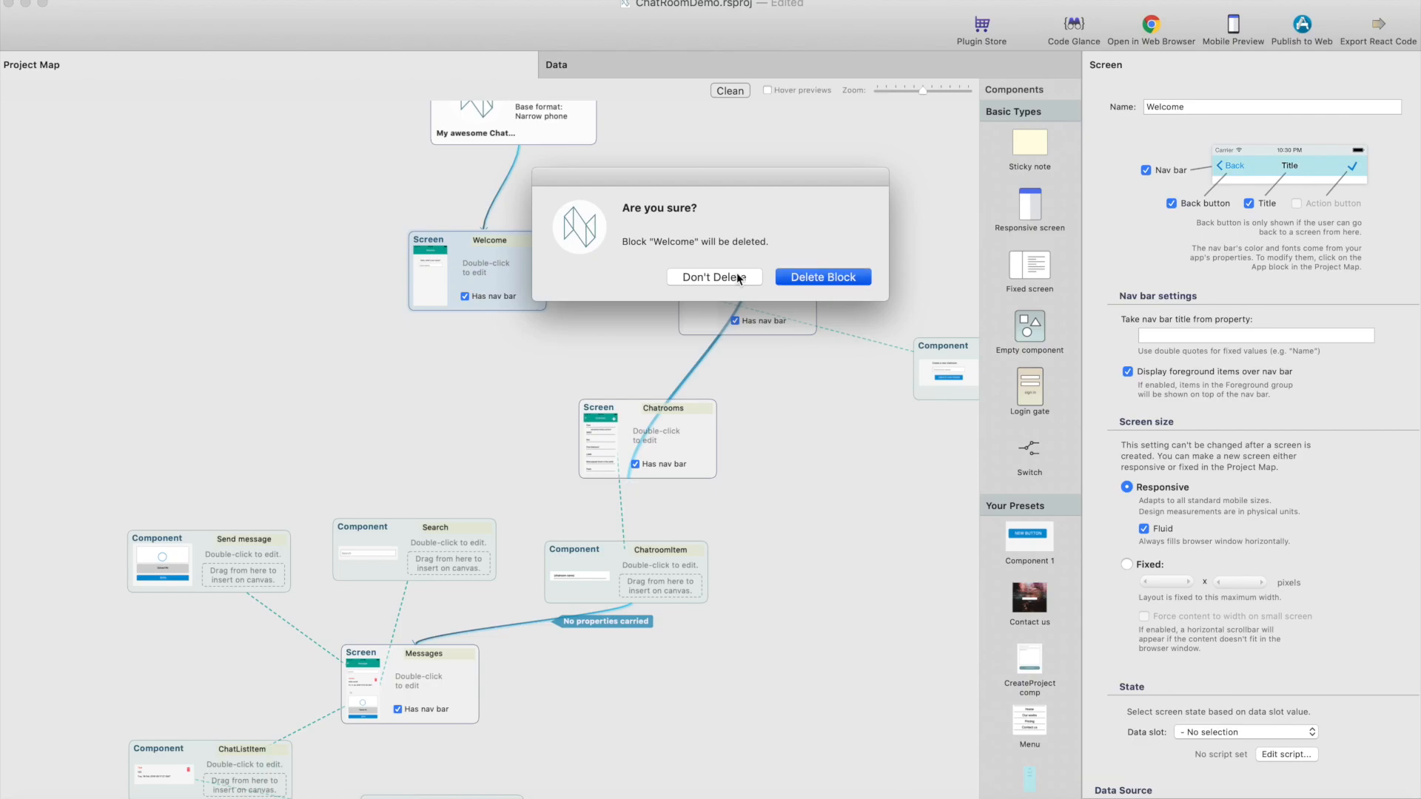
pyautogui.press('Return')
# Add a login gate below the App Settings block in the project map and name it Login
pyautogui.moveTo(1026, 388); pyautogui.dragTo(483, 233)
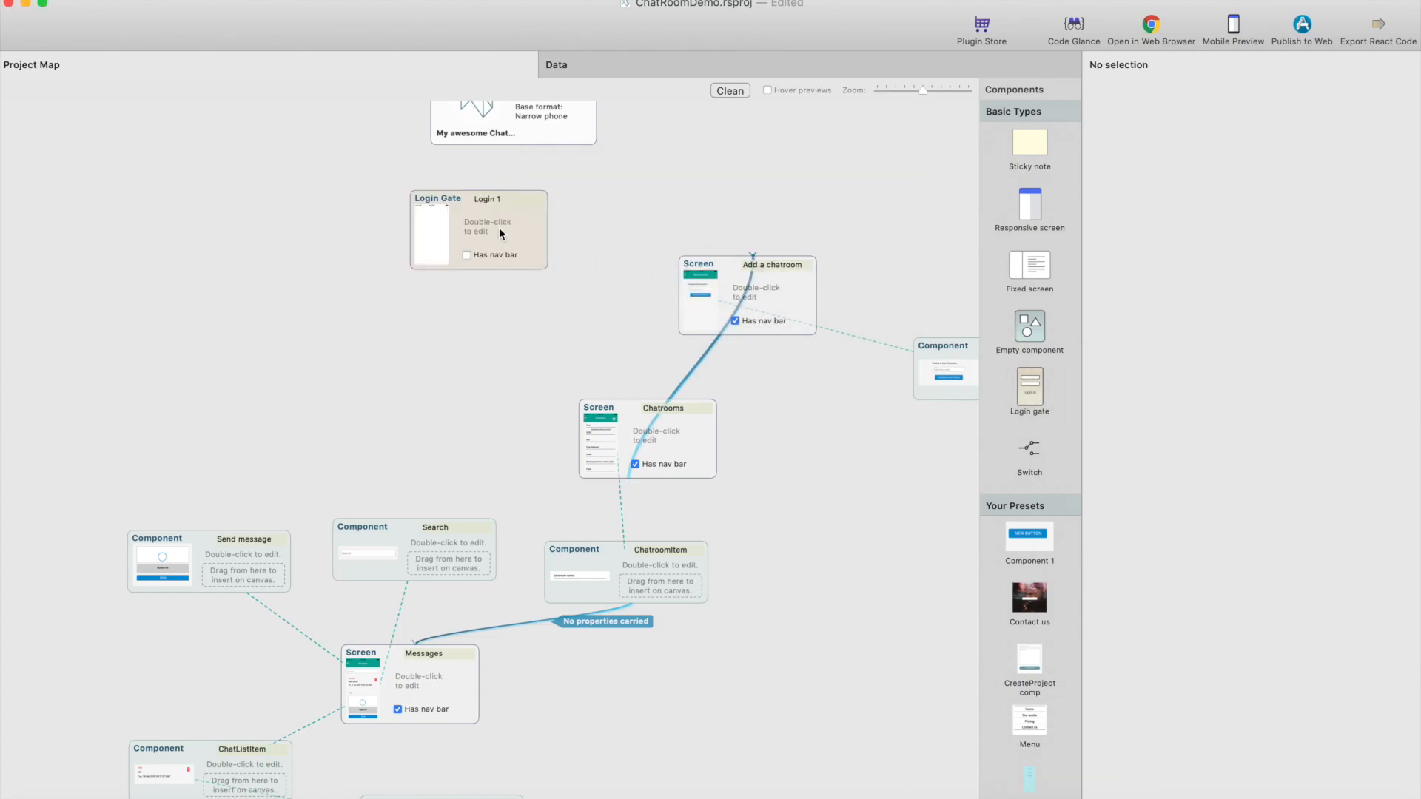
pyautogui.click(565, 217)
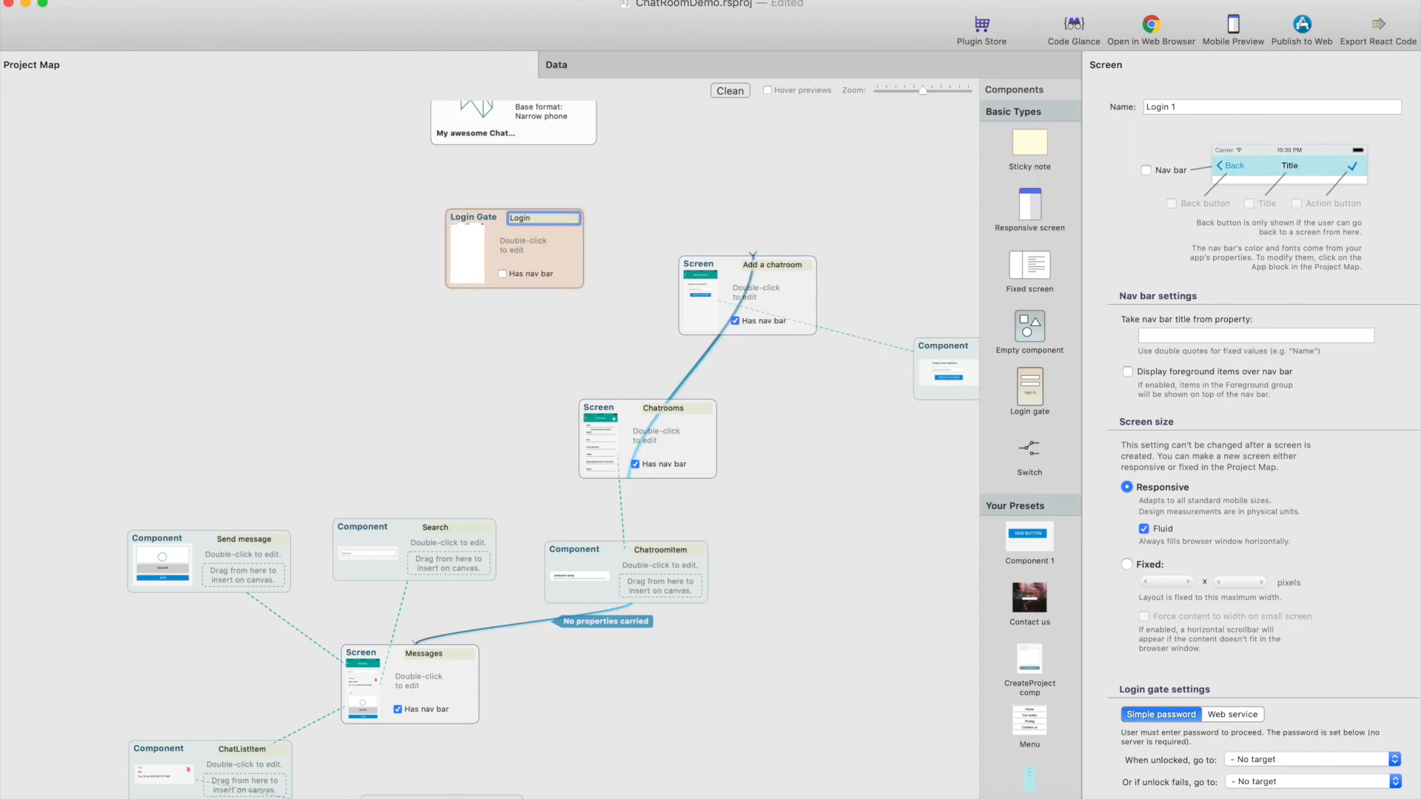
pyautogui.press('Return')
# Give the Login screen a default background element and place a Firebase Login plugin near the top of its canvas
pyautogui.doubleClick(540, 245)
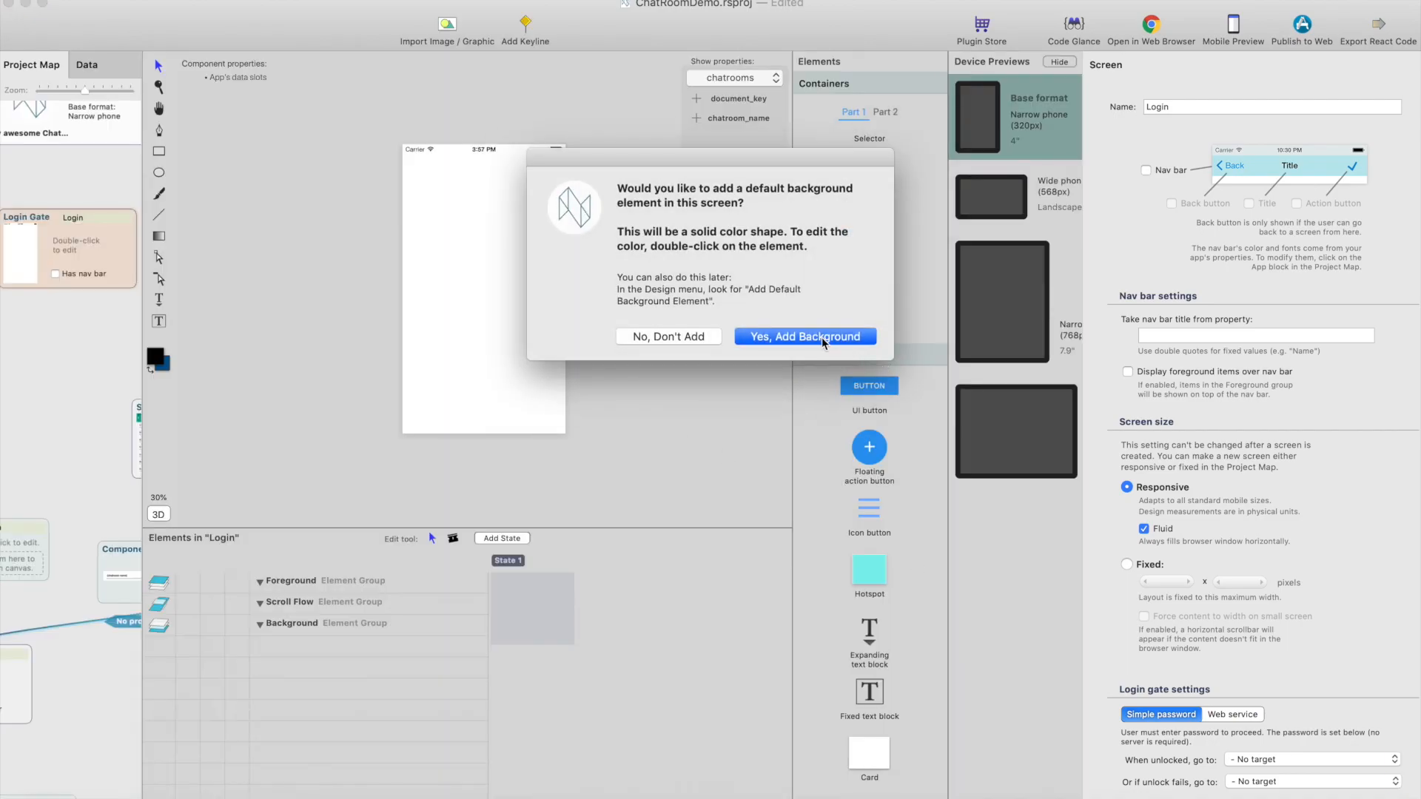
pyautogui.click(818, 338)
pyautogui.scroll(-15, 866, 548)
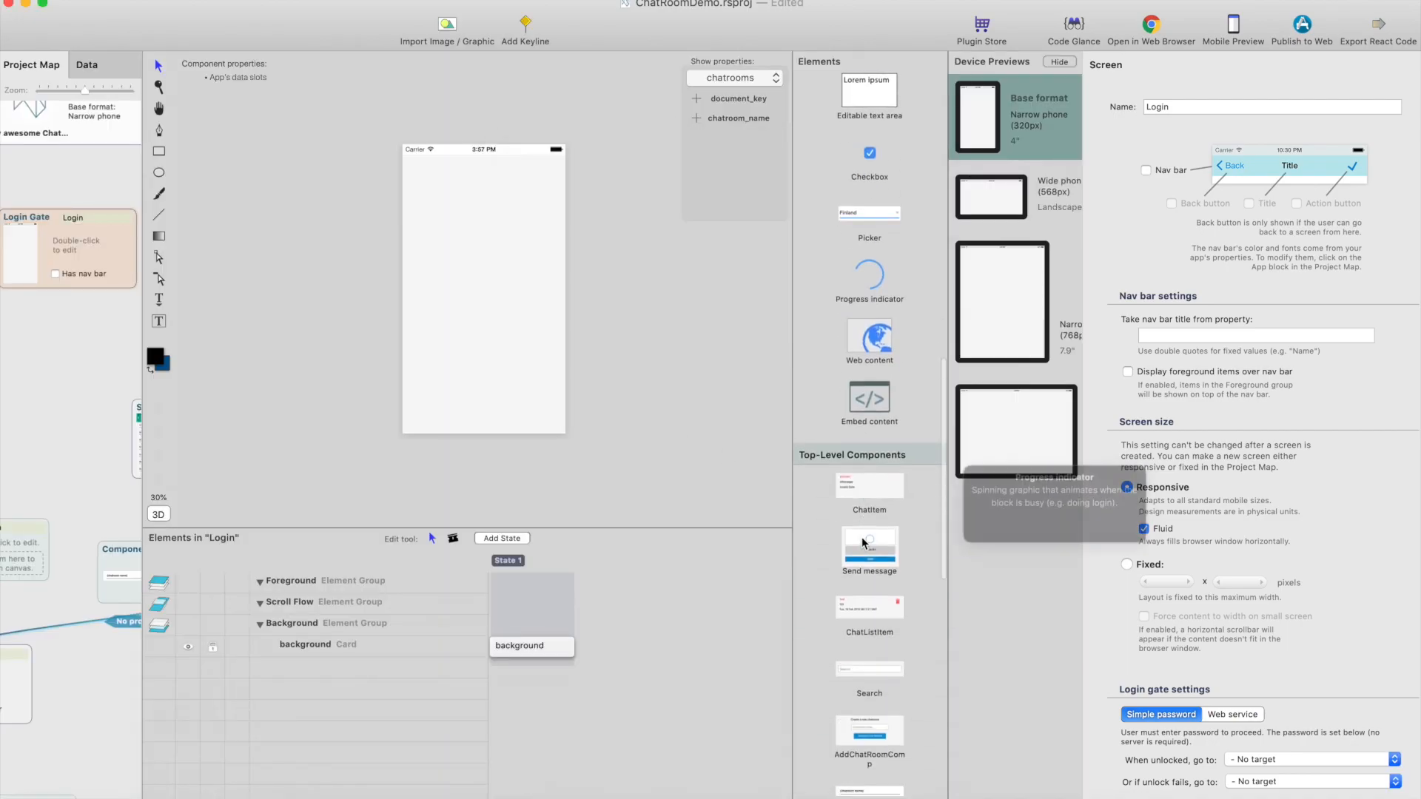
pyautogui.scroll(-6, 866, 544)
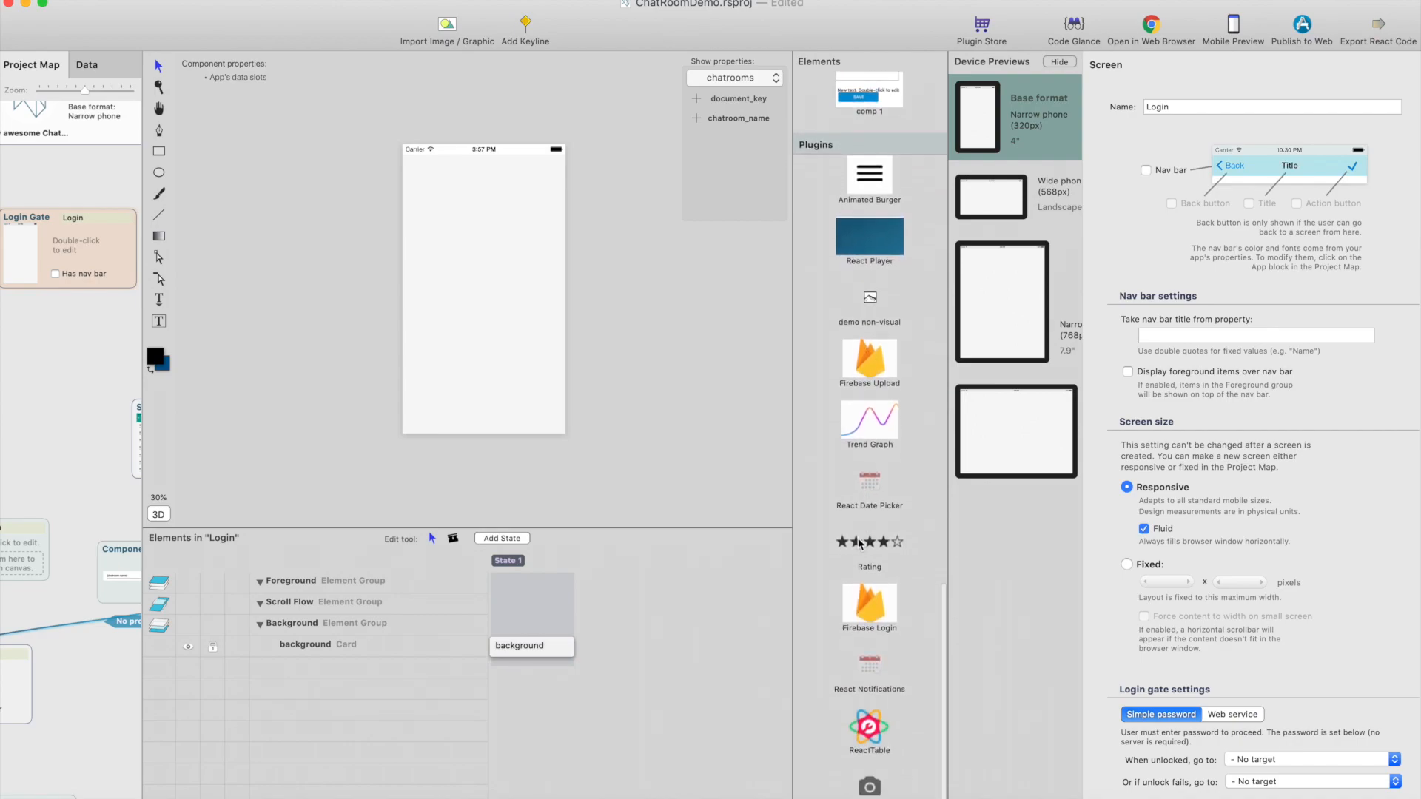
pyautogui.scroll(-2, 874, 481)
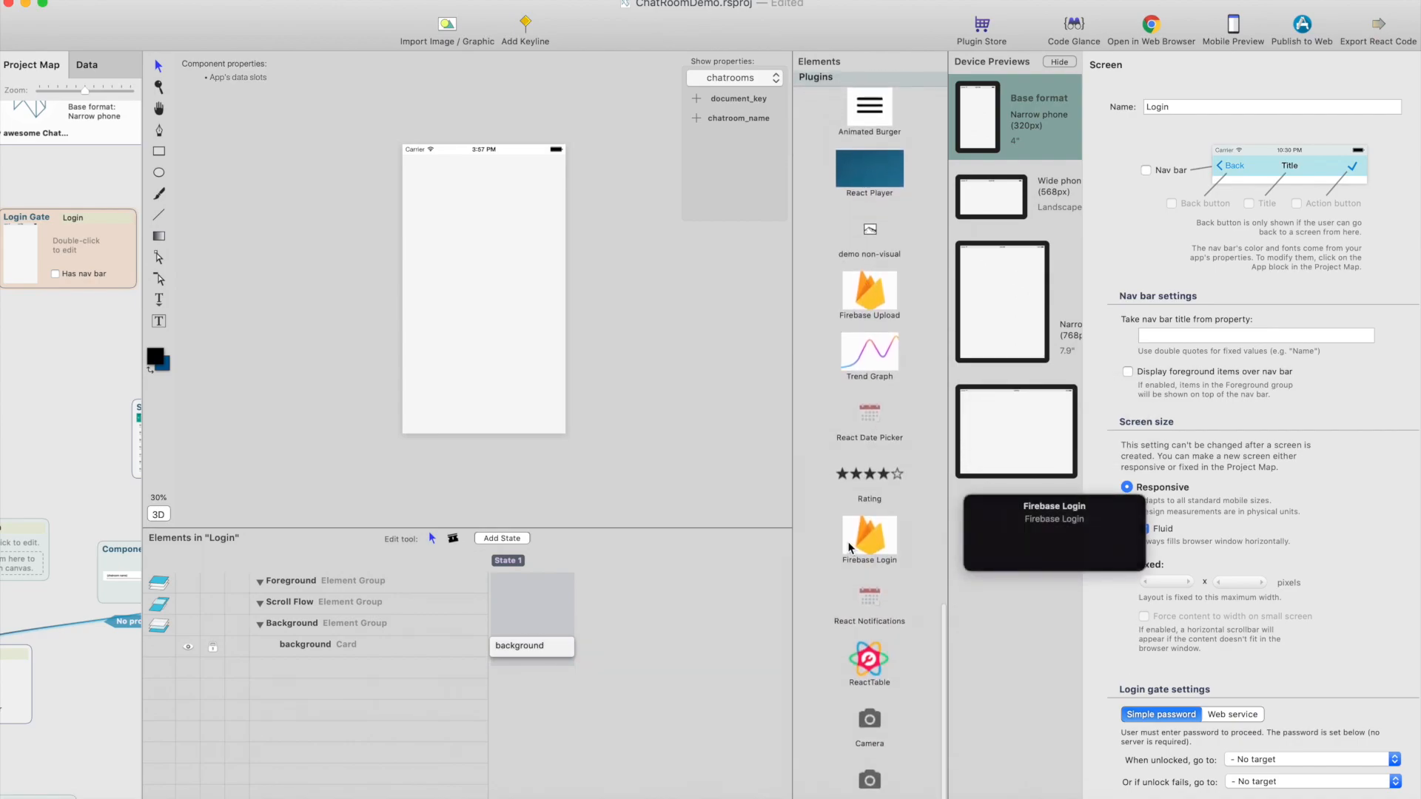
pyautogui.moveTo(858, 544); pyautogui.dragTo(435, 231)
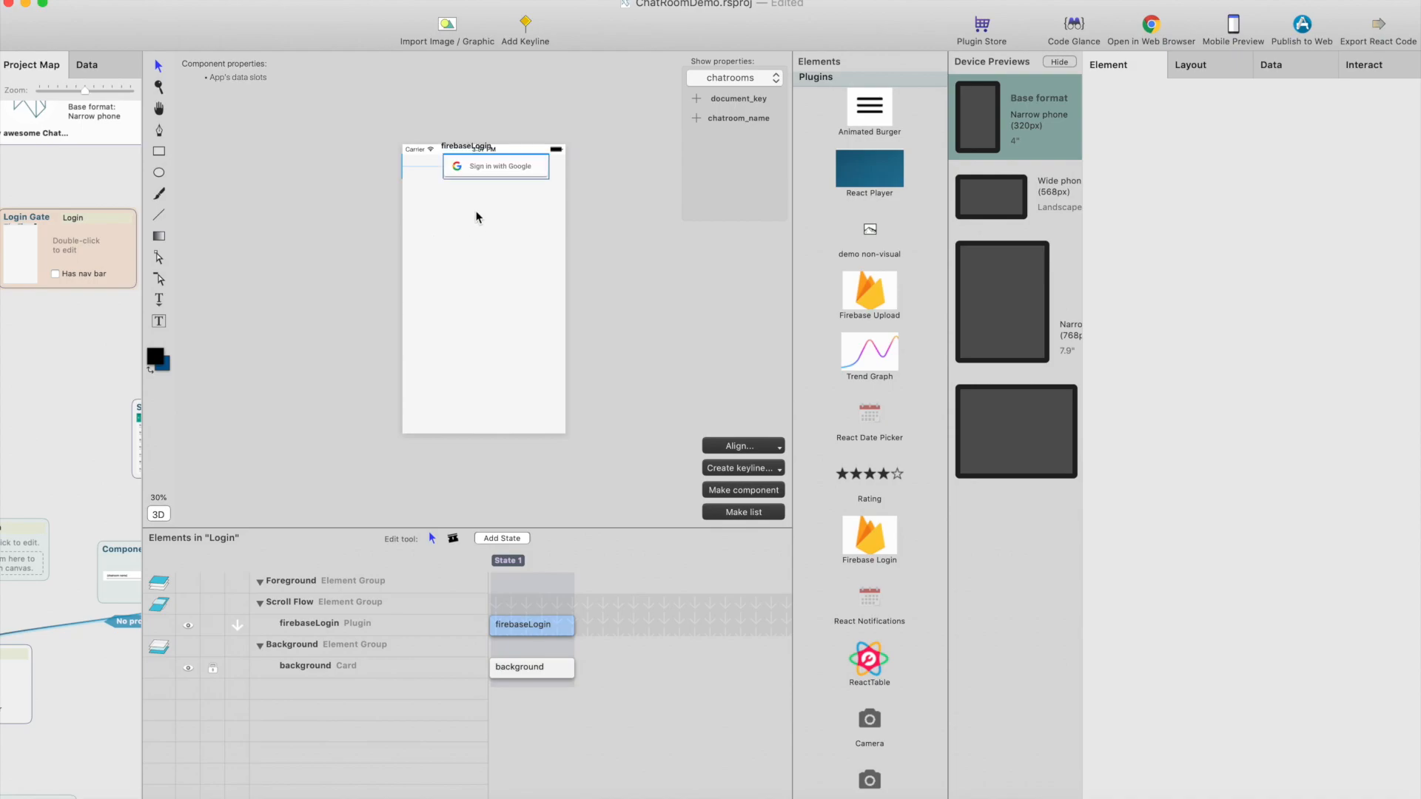
# Move the Firebase Login element lower on the Login canvas and add a keyline positioned 0,0 % from the middle
pyautogui.moveTo(487, 164); pyautogui.dragTo(475, 232)
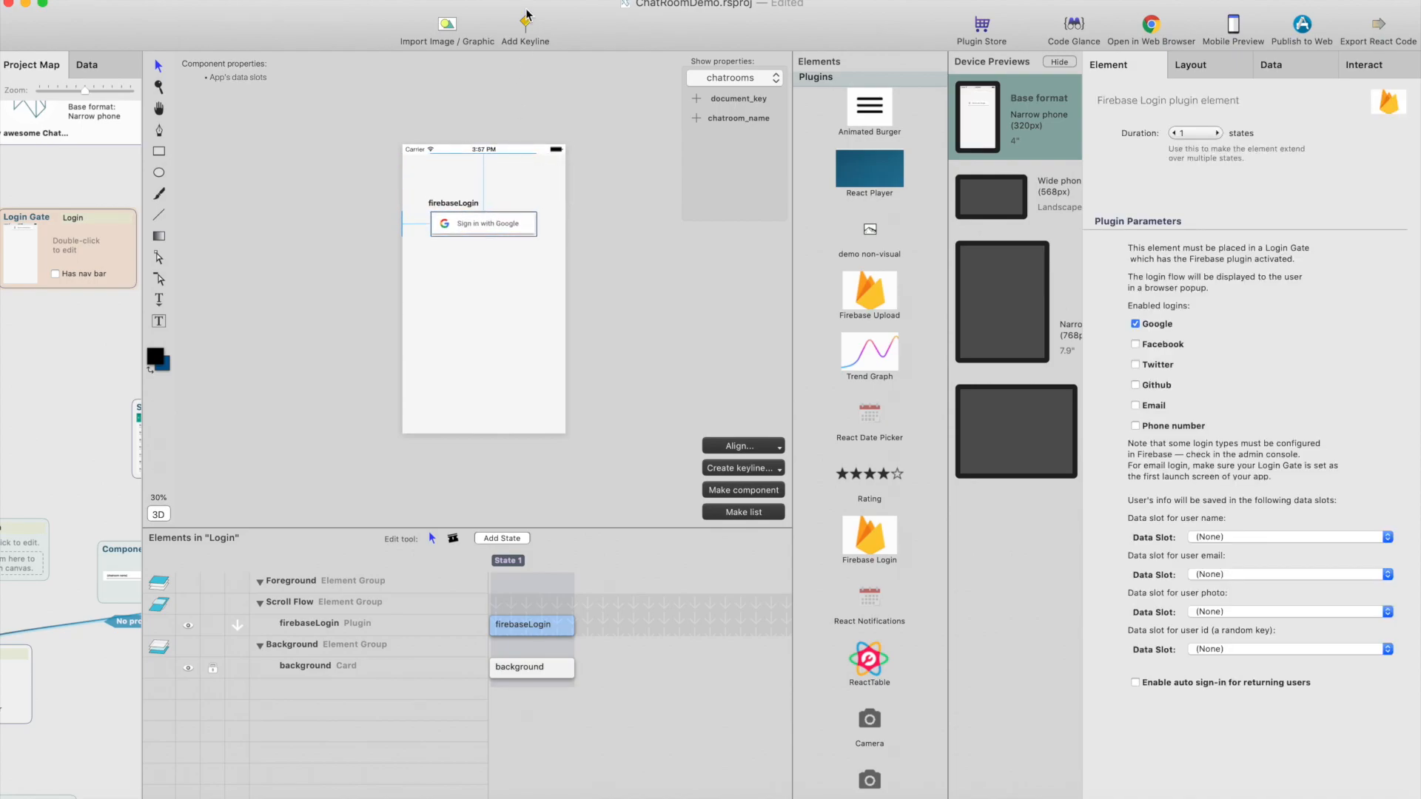
pyautogui.click(405, 142)
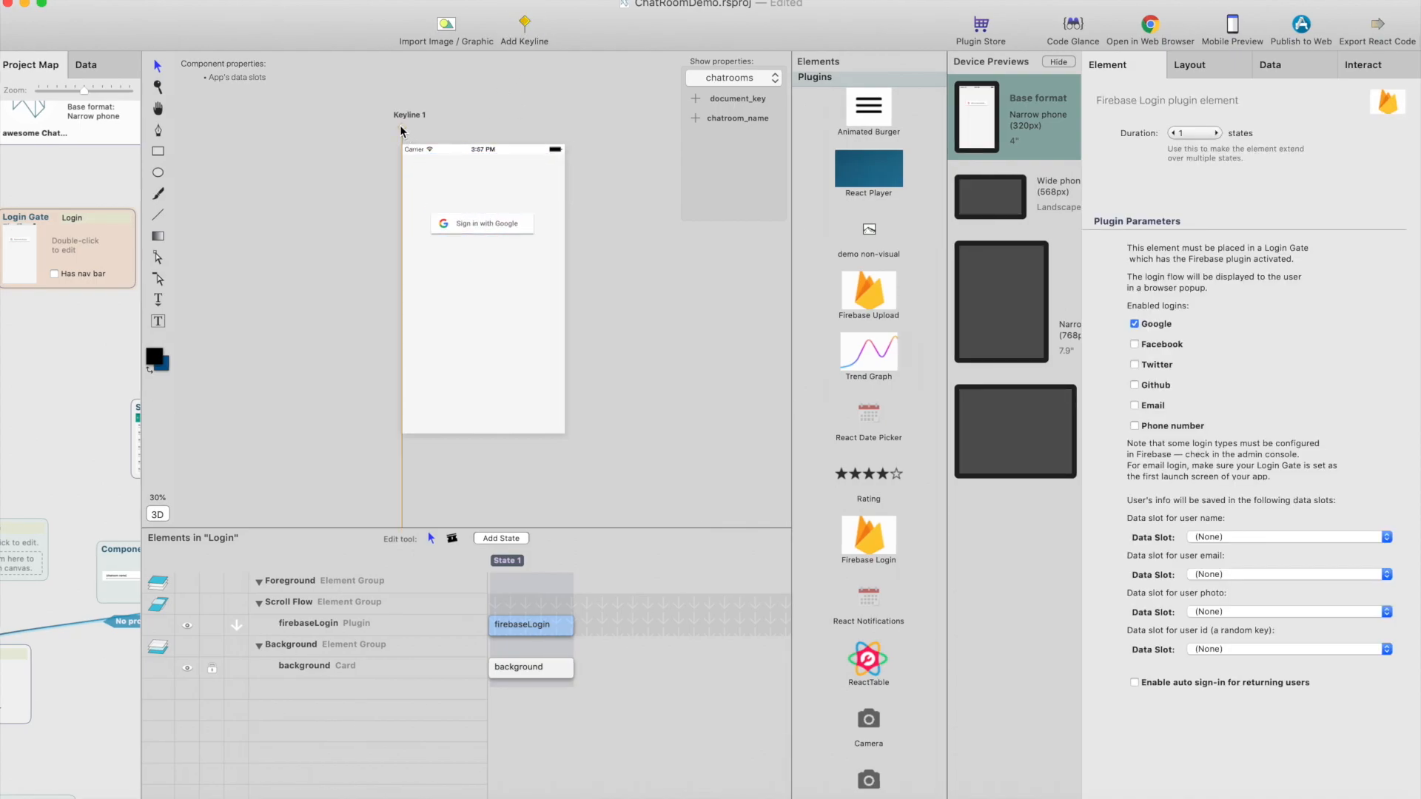
pyautogui.click(1192, 168)
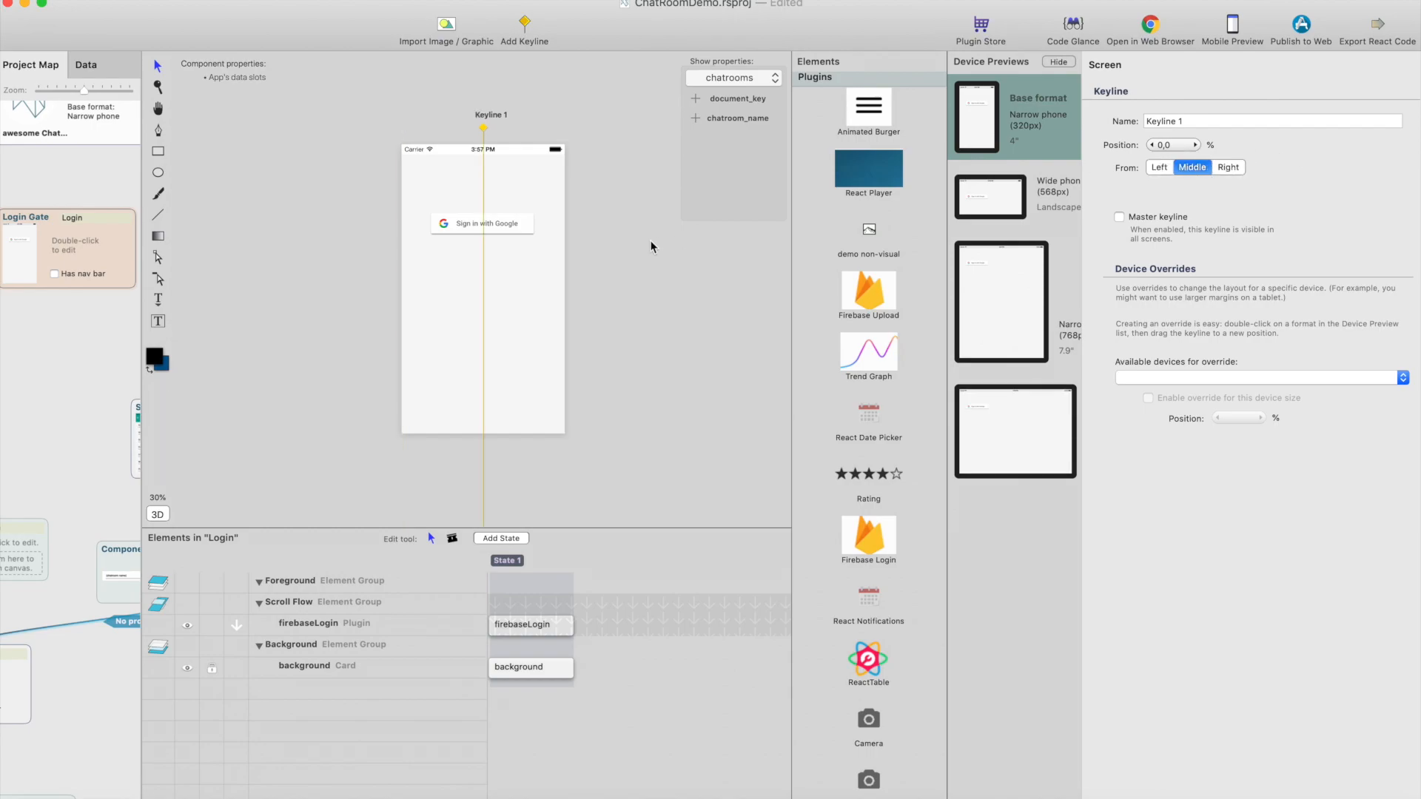
# Center the Firebase Login element on Keyline 1 and extend its lower edge to make it taller
pyautogui.click(478, 235)
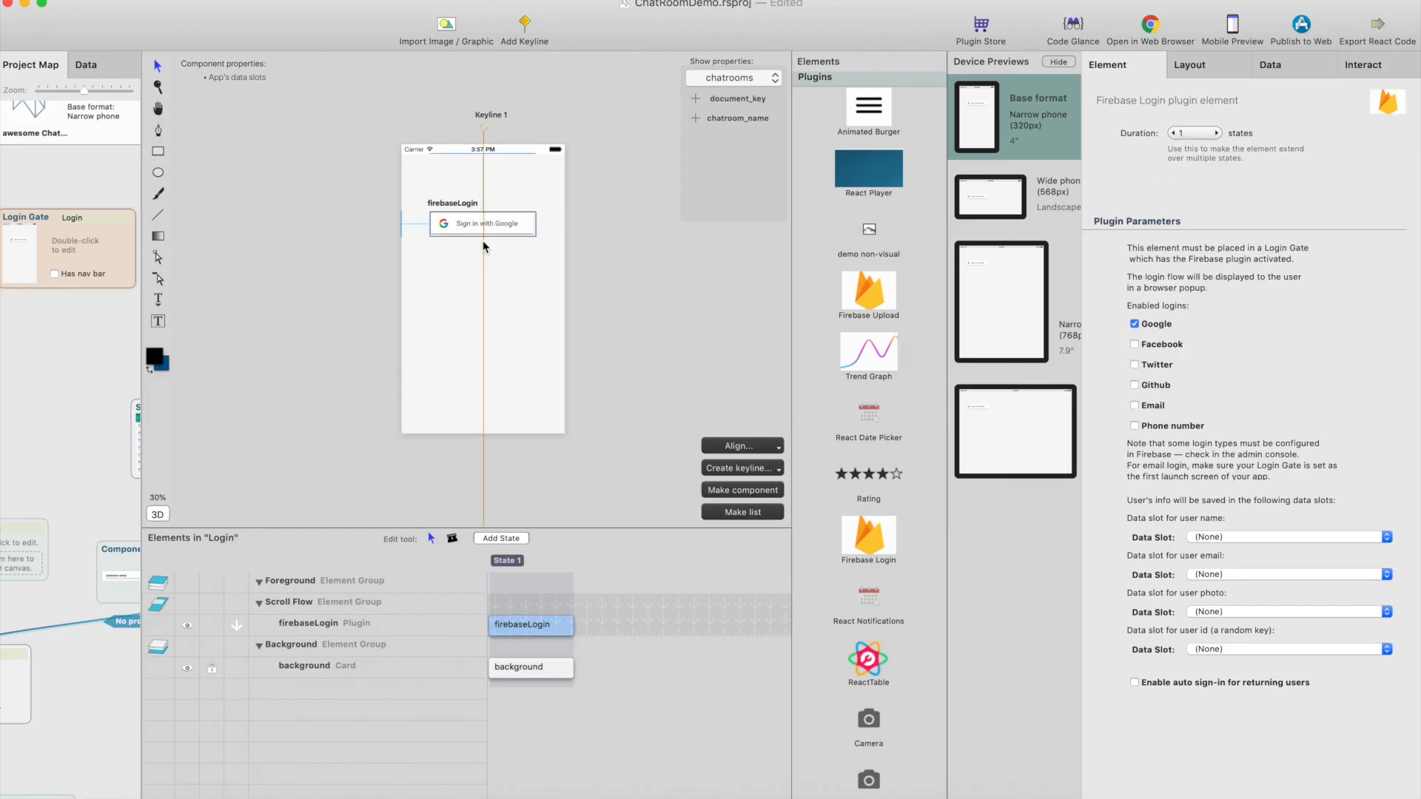
pyautogui.click(777, 448)
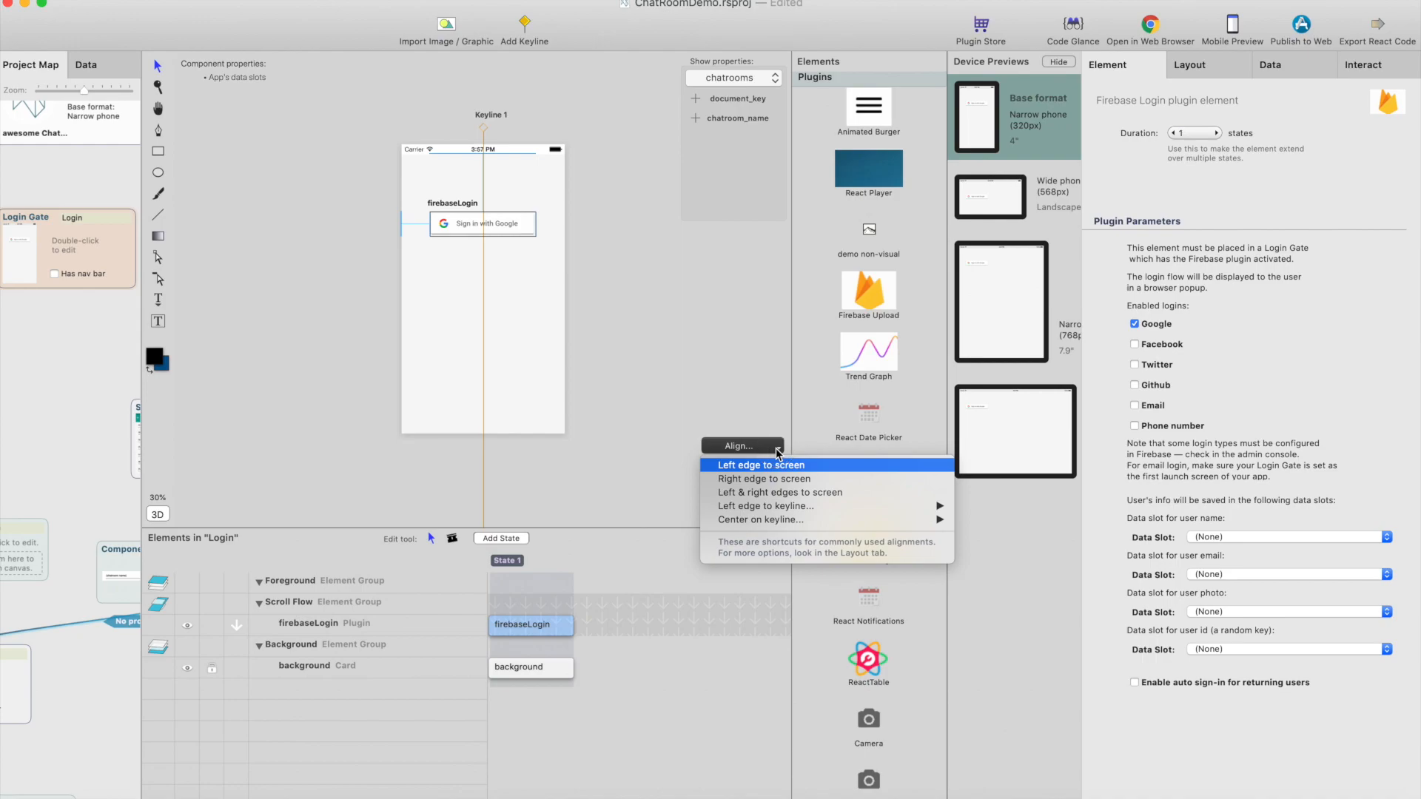
pyautogui.moveTo(866, 521)
pyautogui.click(979, 521)
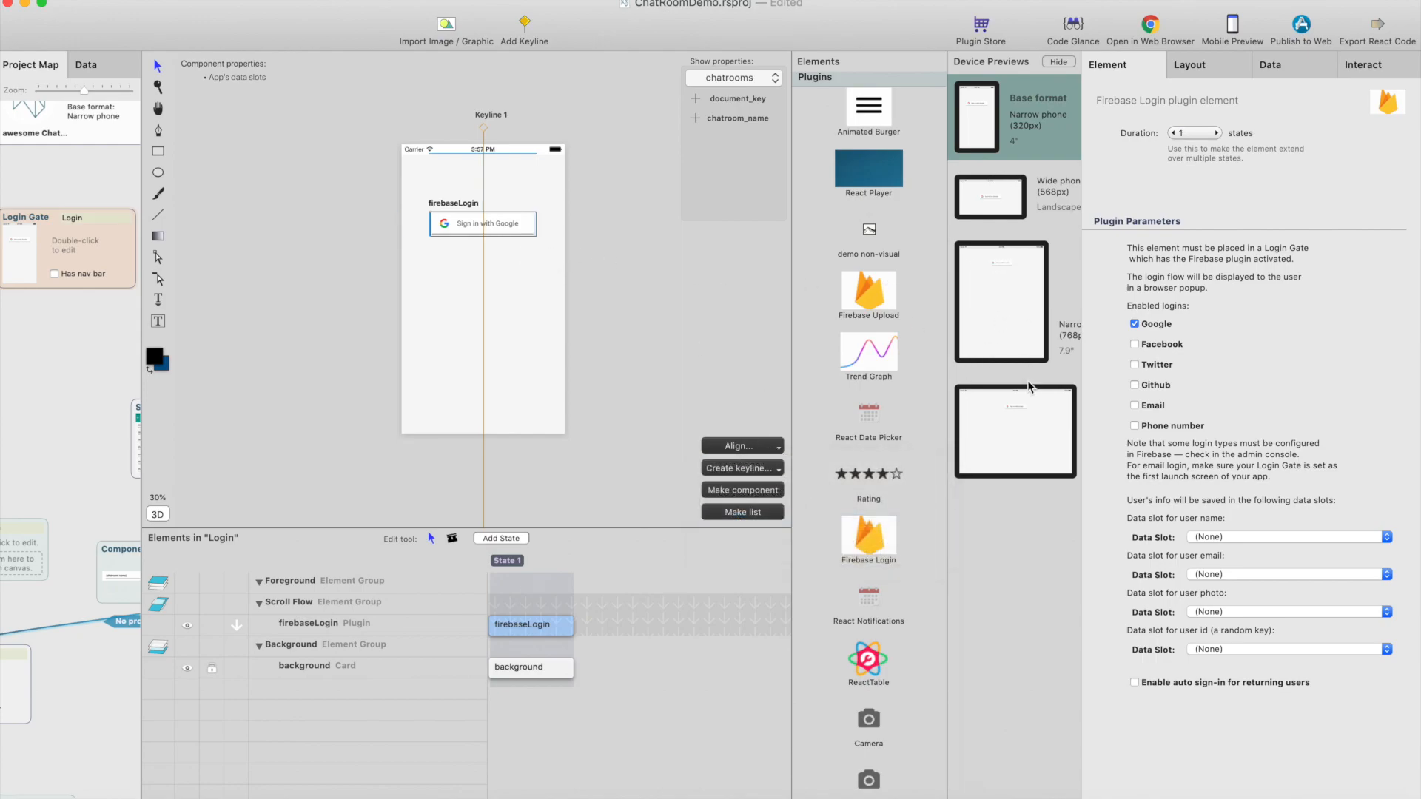
pyautogui.moveTo(511, 235); pyautogui.dragTo(512, 285)
# Add a new data slot to the project and name it ds_SlotUserId
pyautogui.click(111, 64)
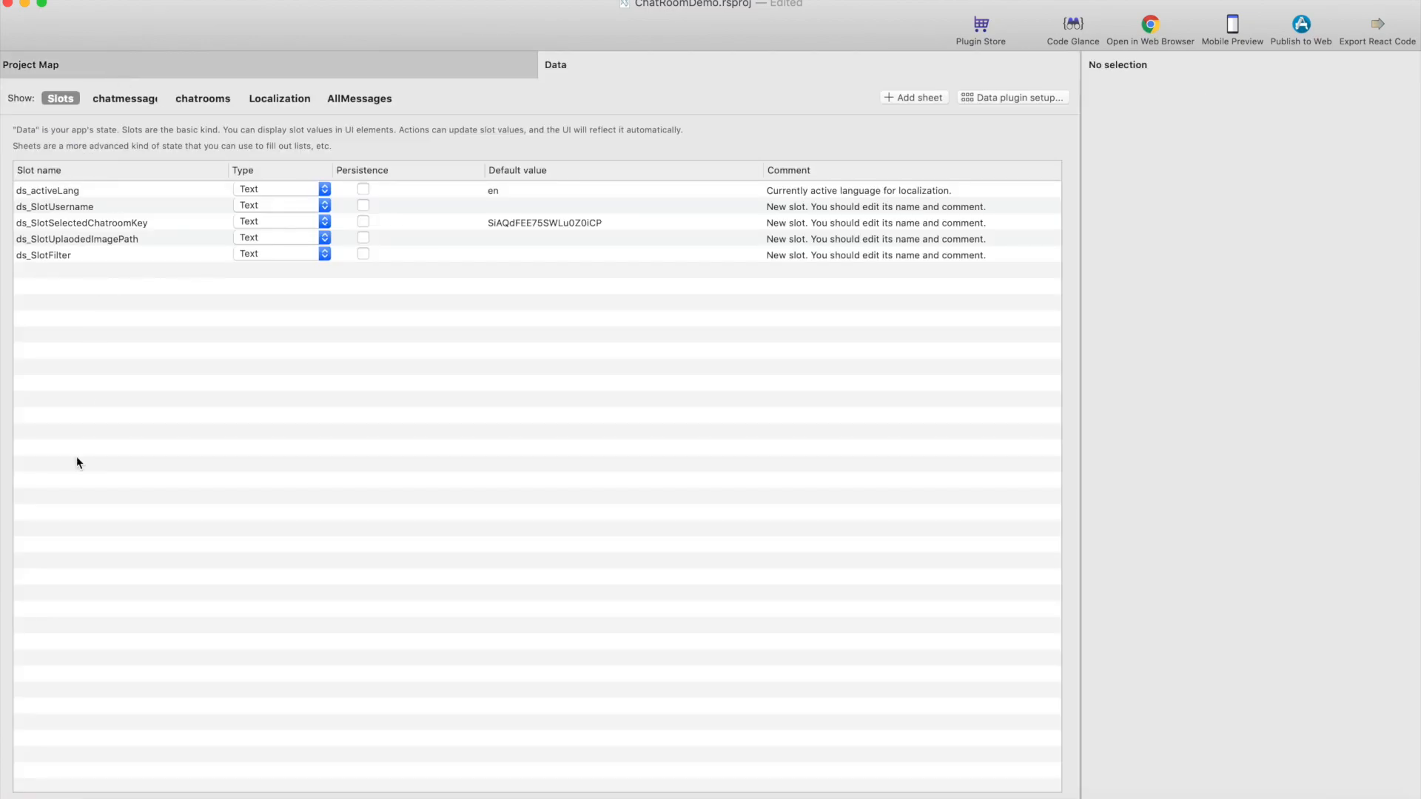
pyautogui.click(54, 797)
pyautogui.doubleClick(61, 272)
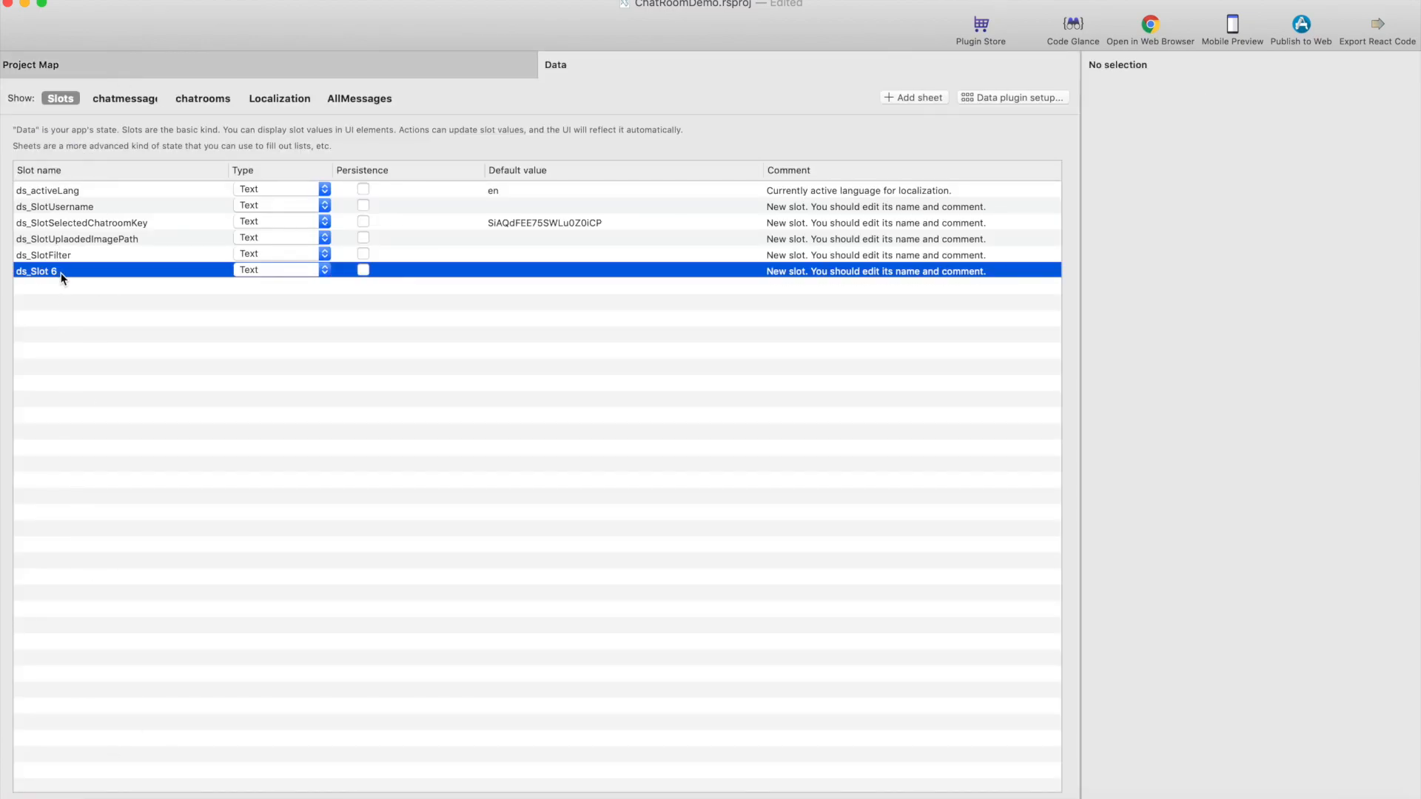
pyautogui.press('BackSpace')
pyautogui.press('BackSpace')
pyautogui.write('UserId')
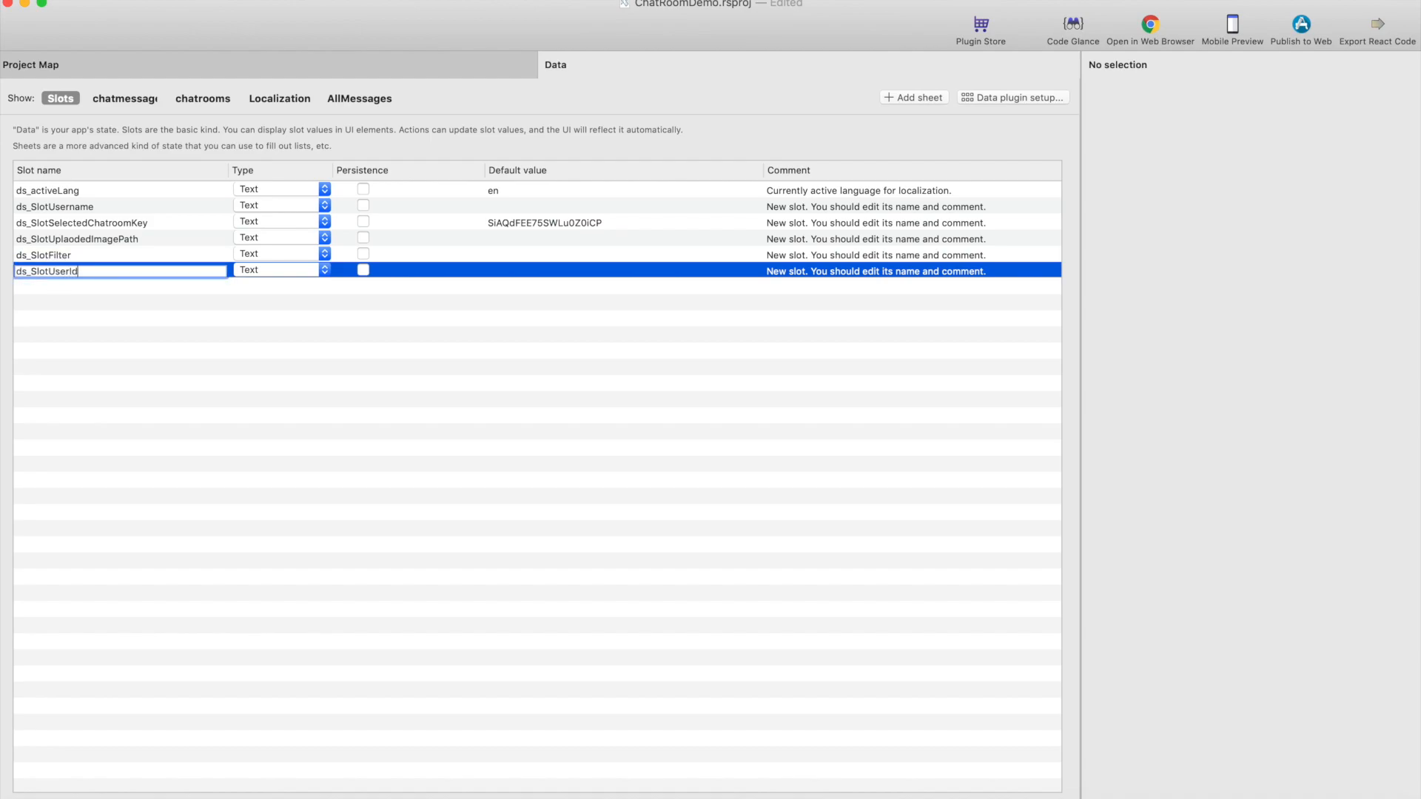
# Add another text data slot below it and name it ds_SlotUserName
pyautogui.click(70, 310)
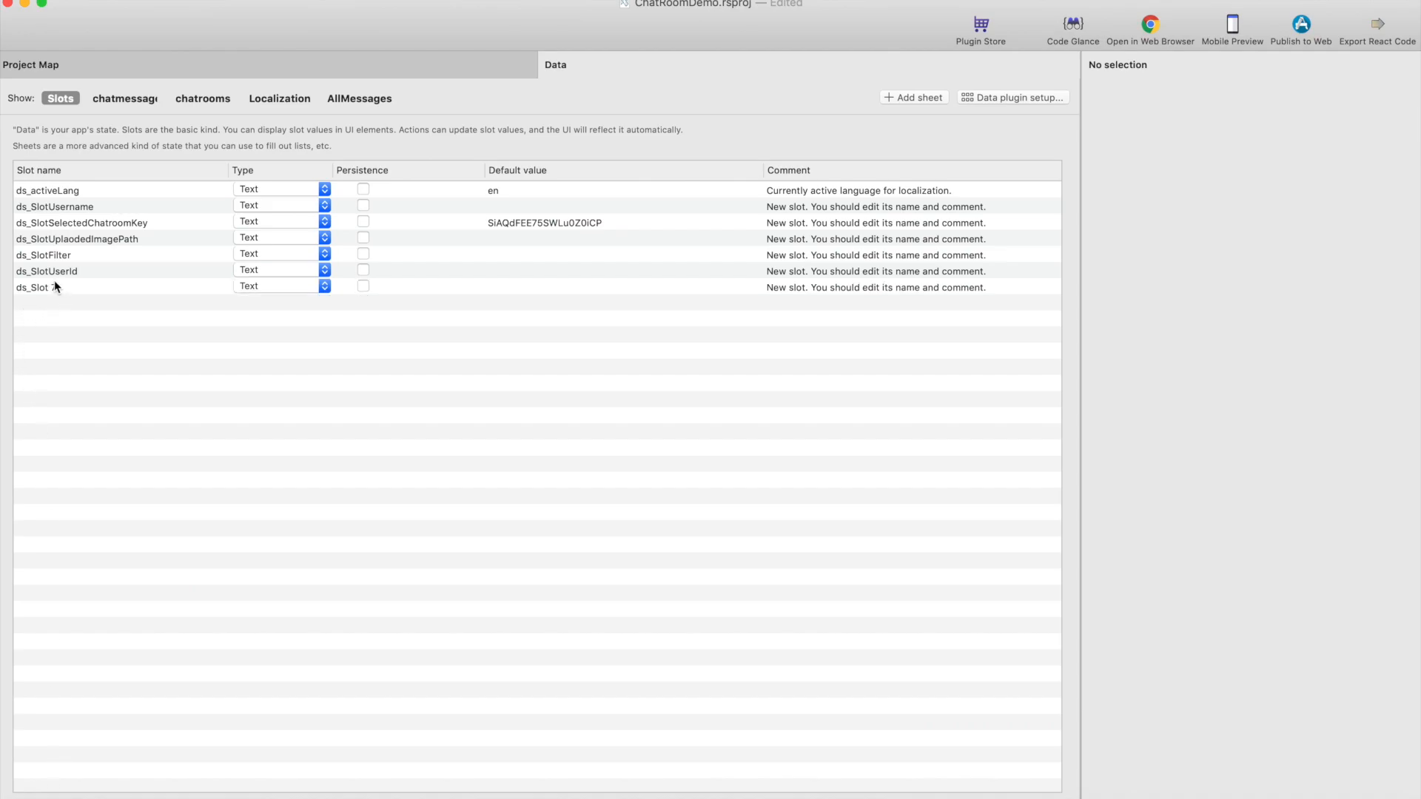
pyautogui.doubleClick(52, 287)
pyautogui.moveTo(49, 288); pyautogui.dragTo(105, 288)
pyautogui.write('UserName')
pyautogui.press('Return')
# Add a data slot for the login e-mail and name it ds_SlotUserEmail
pyautogui.doubleClick(34, 304)
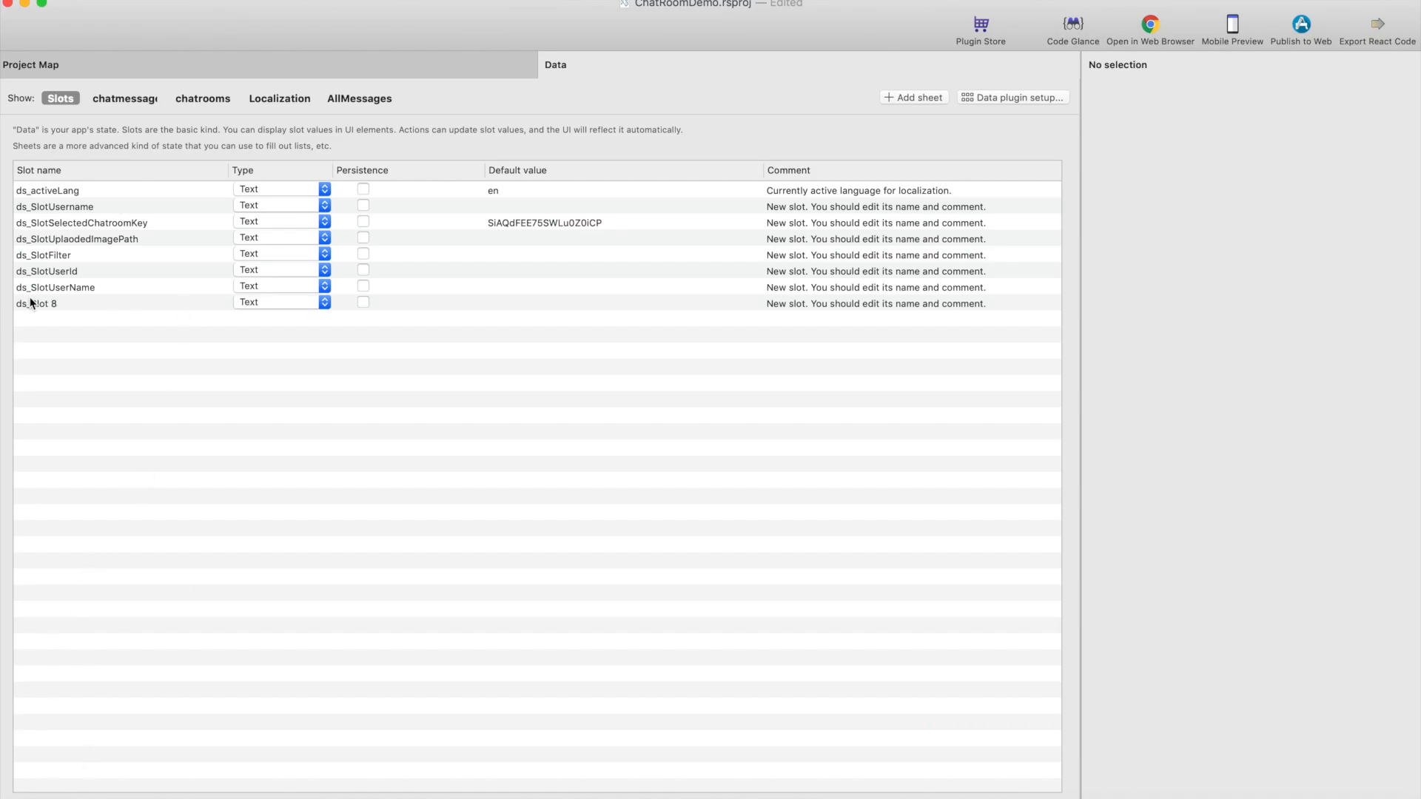
pyautogui.click(53, 304)
pyautogui.click(53, 304)
pyautogui.moveTo(49, 304); pyautogui.dragTo(91, 300)
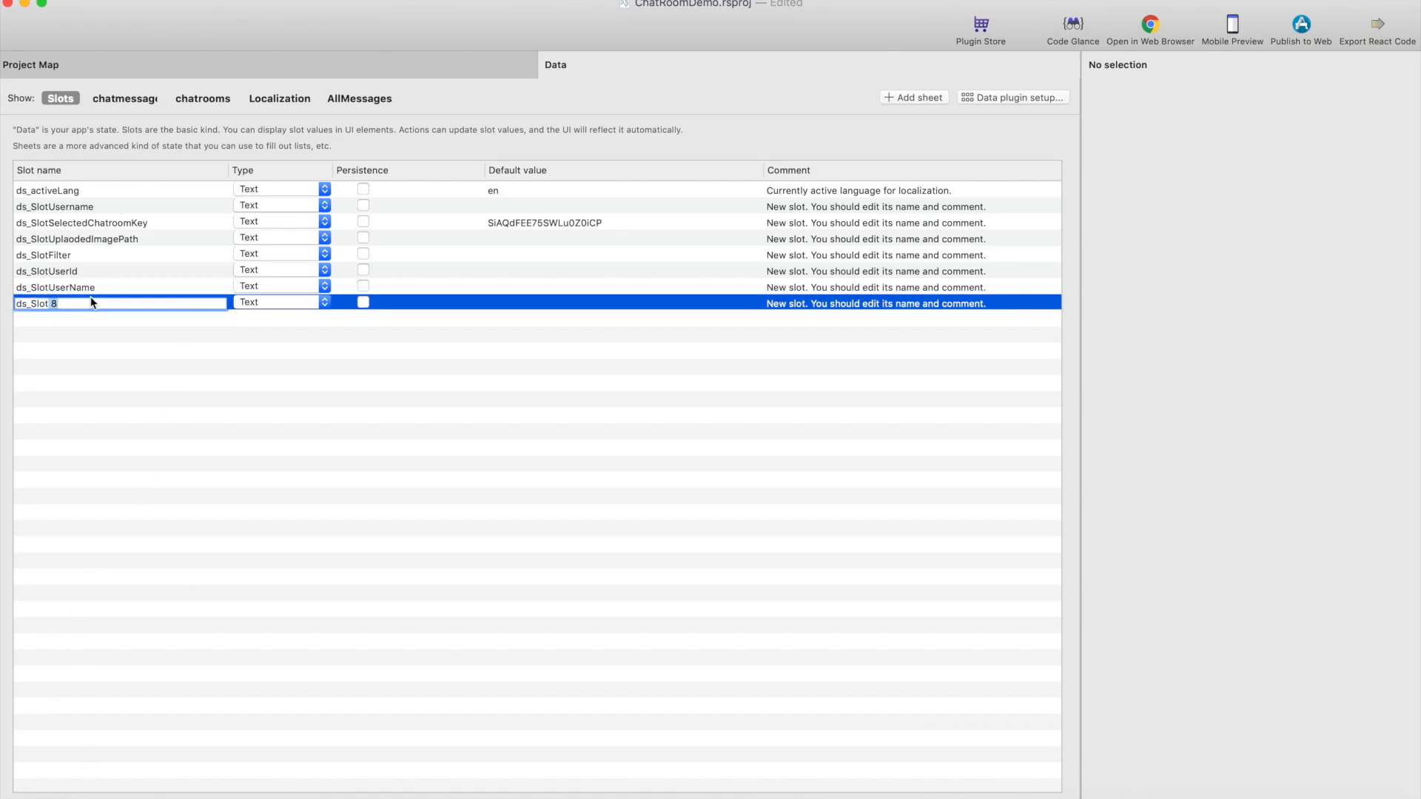
pyautogui.write('USerEmail')
pyautogui.press('Delete')
pyautogui.write('s')
pyautogui.press('Return')
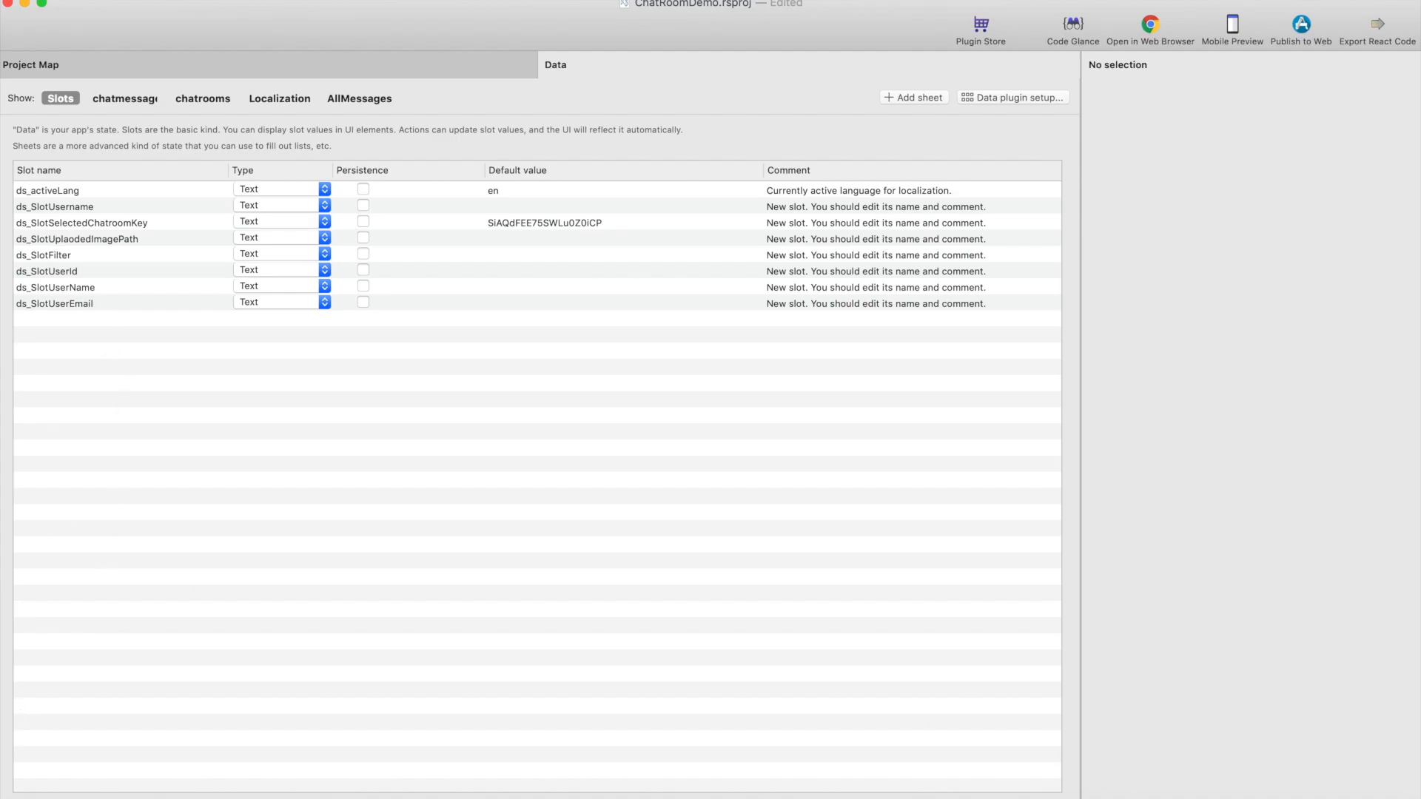
# Add a data slot for the user photo and name it ds_SlotUSerPhoto
pyautogui.doubleClick(70, 710)
pyautogui.doubleClick(56, 318)
pyautogui.doubleClick(116, 320)
pyautogui.press('BackSpace')
pyautogui.press('BackSpace')
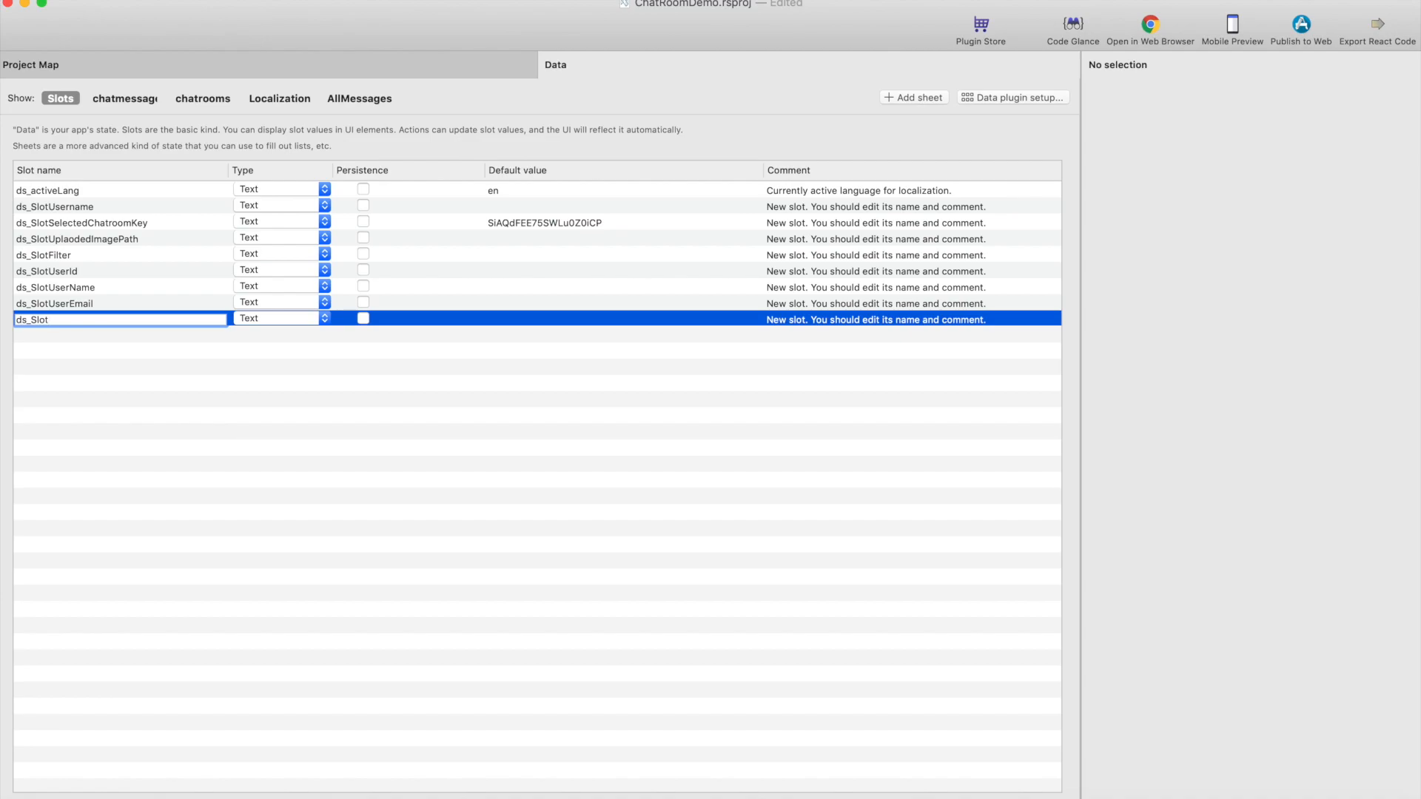
pyautogui.write('USerPhoto')
pyautogui.press('Return')
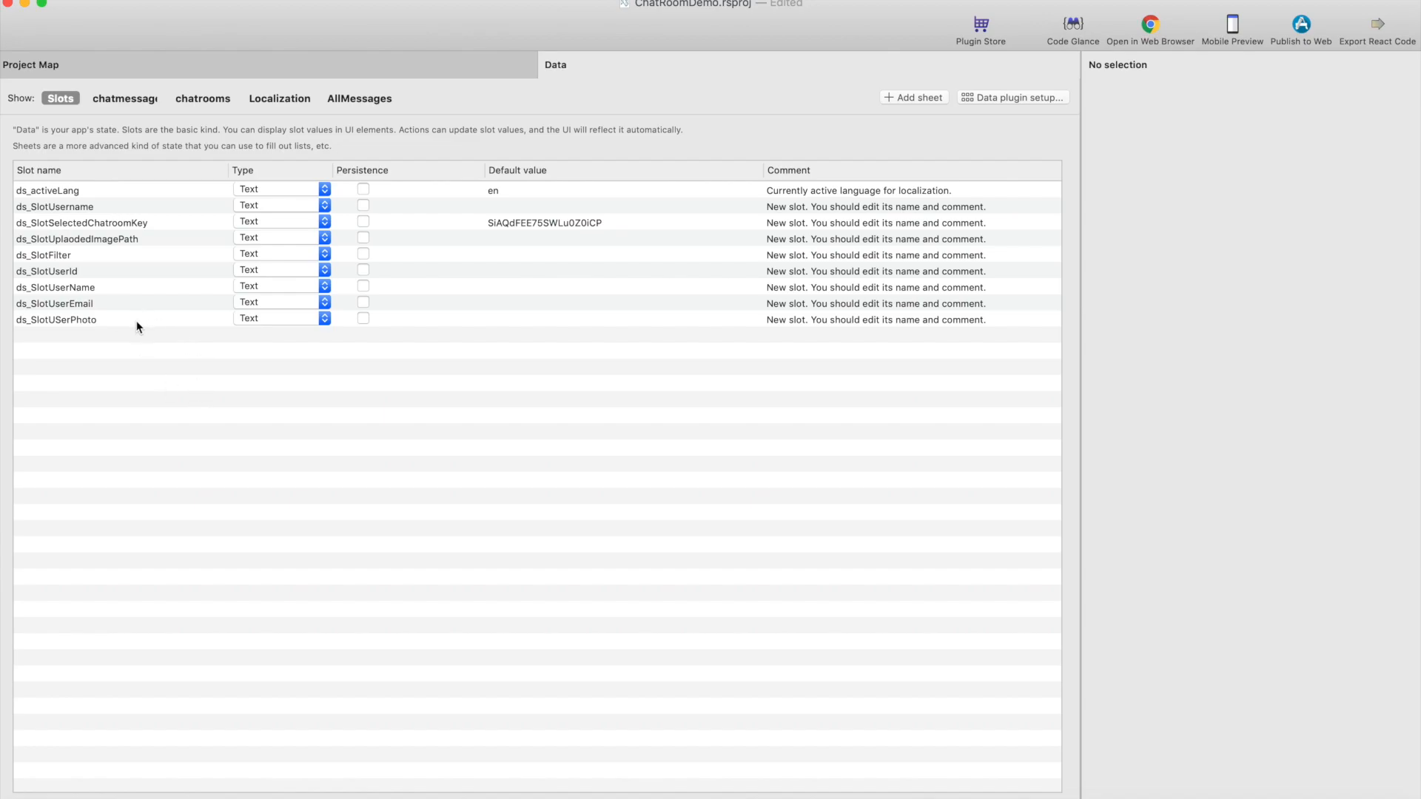
# Open the Login screen and set the Firebase Login element's user name slot to ds_SlotUserName and user email slot to ds_SlotUserEmail
pyautogui.click(154, 70)
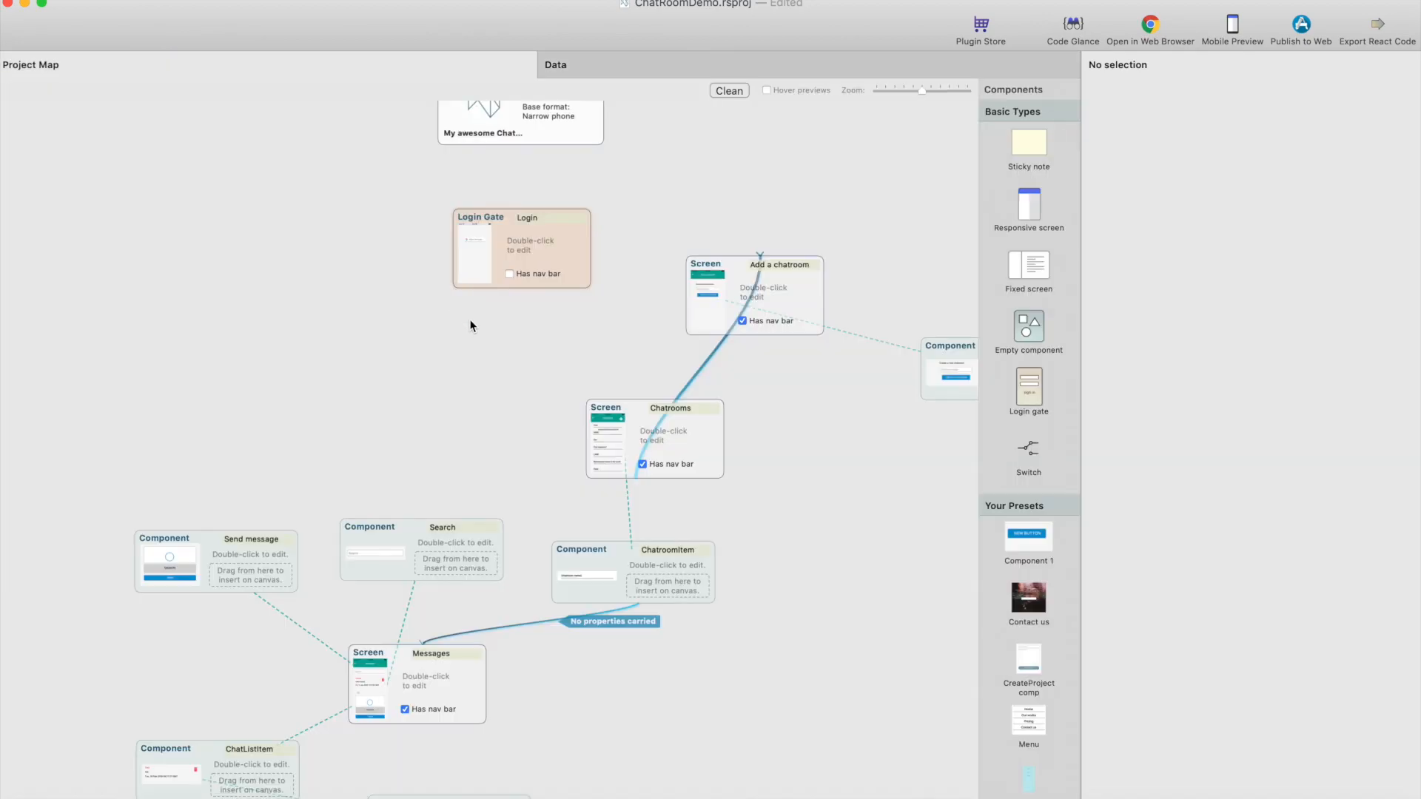
pyautogui.doubleClick(540, 251)
pyautogui.click(501, 236)
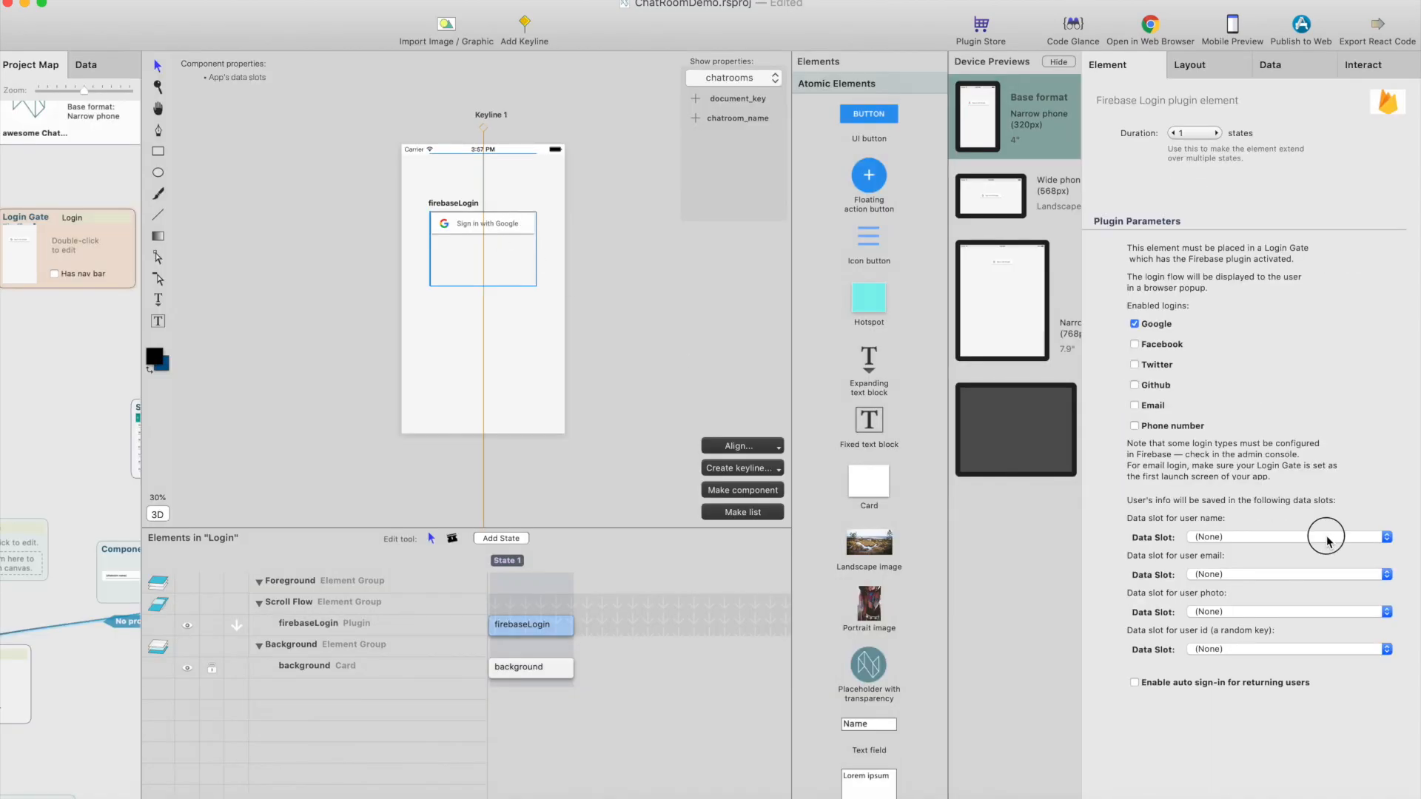
pyautogui.click(1327, 540)
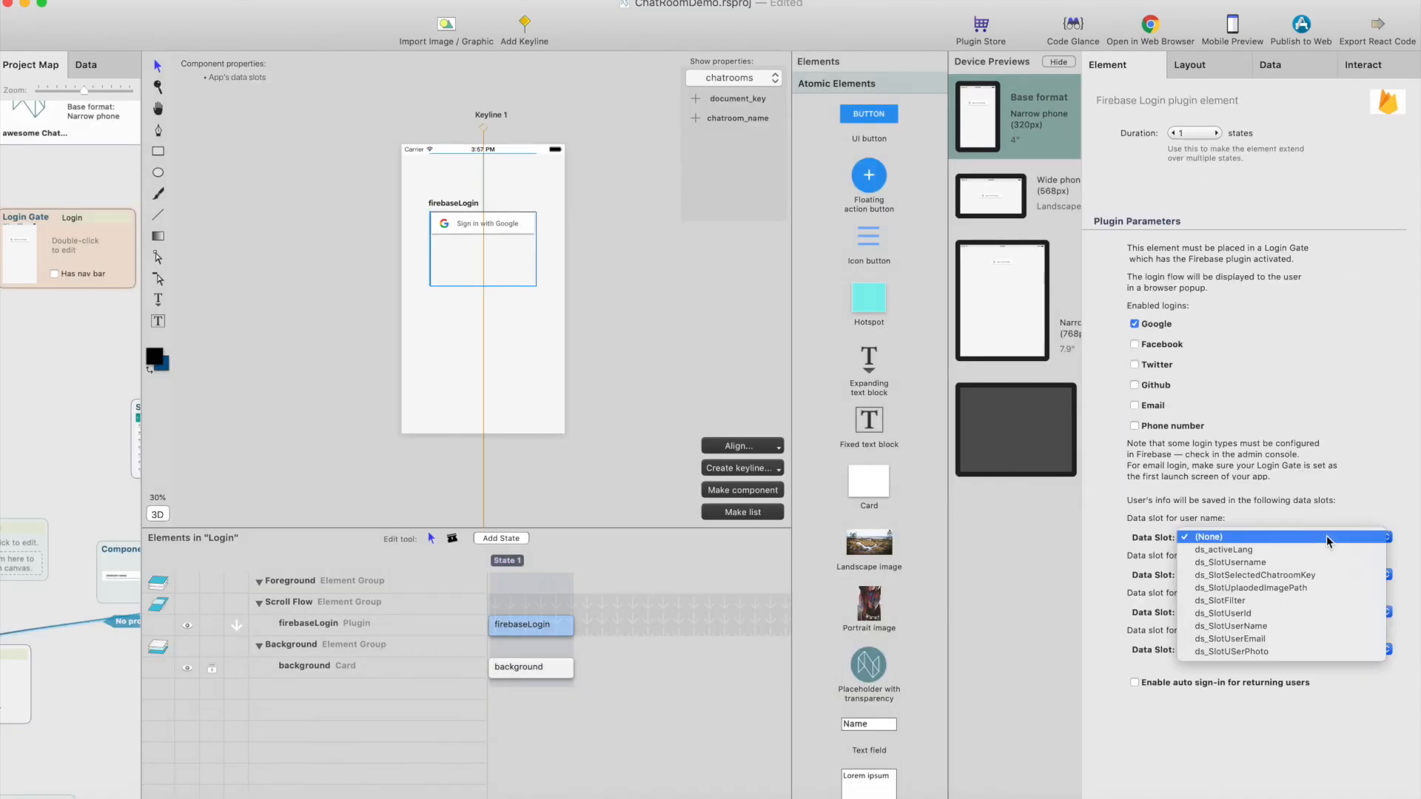
pyautogui.click(1328, 625)
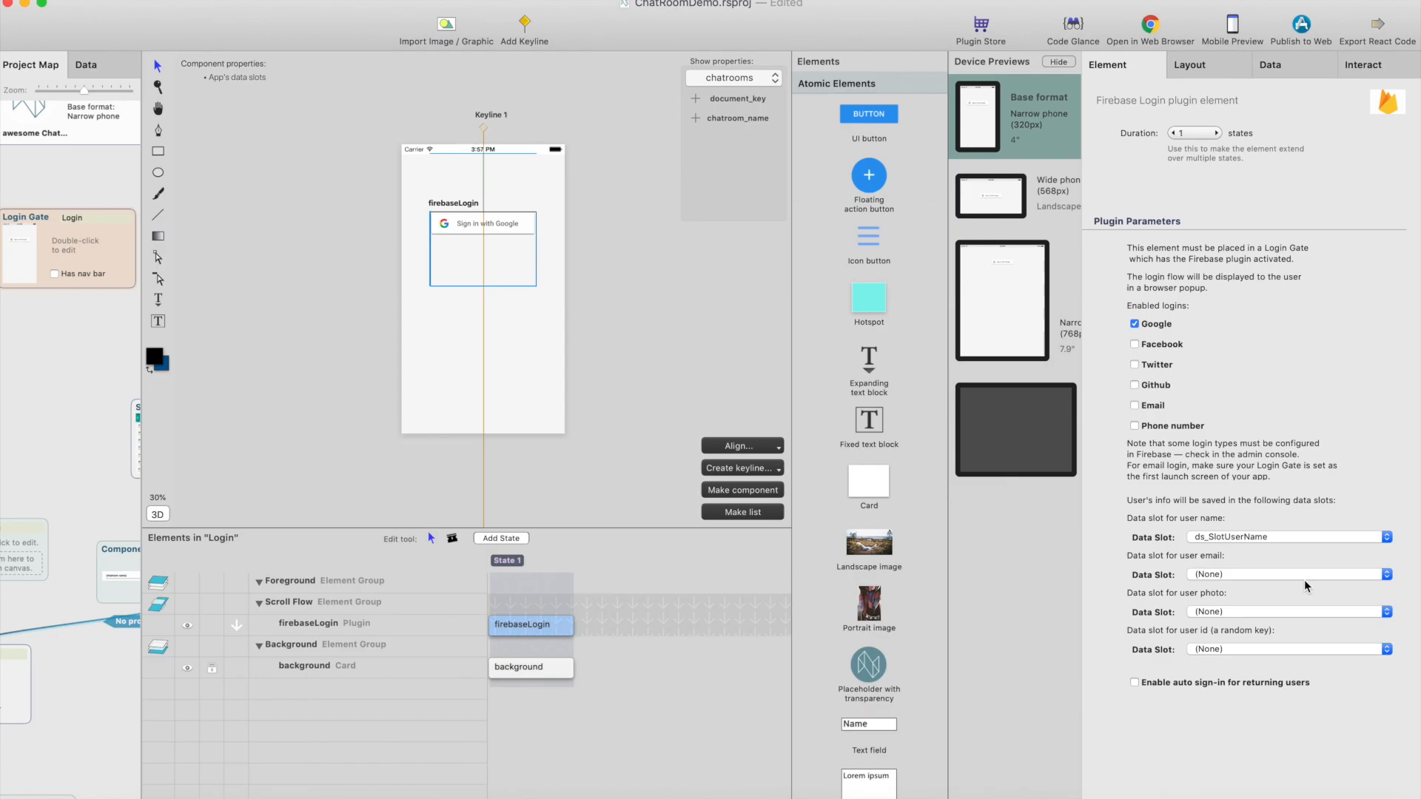
pyautogui.click(1325, 575)
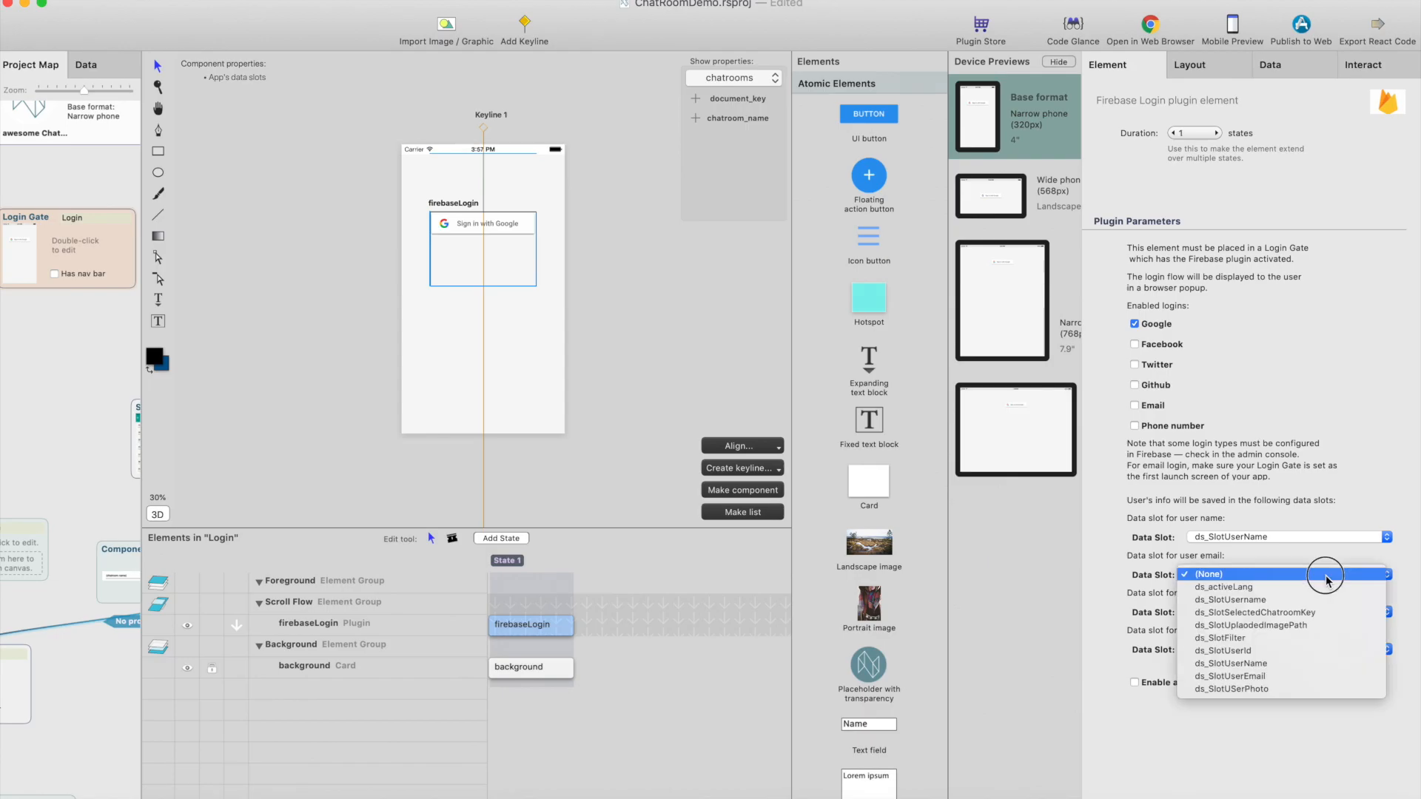
pyautogui.click(1328, 676)
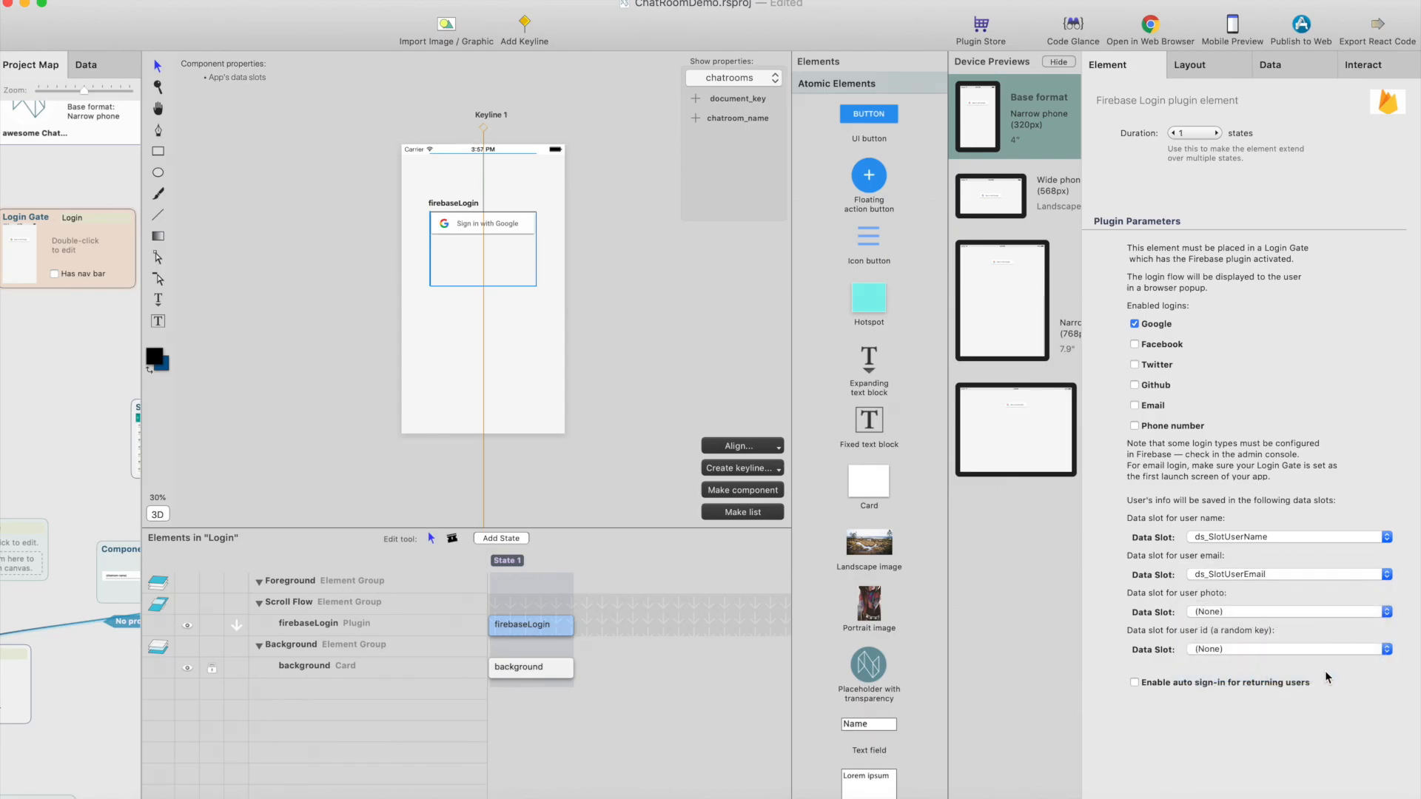
# Set the user photo slot to ds_SlotUSerPhoto and the user id slot to ds_SlotUserId, with auto sign-in enabled for returning users
pyautogui.click(1322, 616)
pyautogui.click(1326, 726)
pyautogui.click(1317, 651)
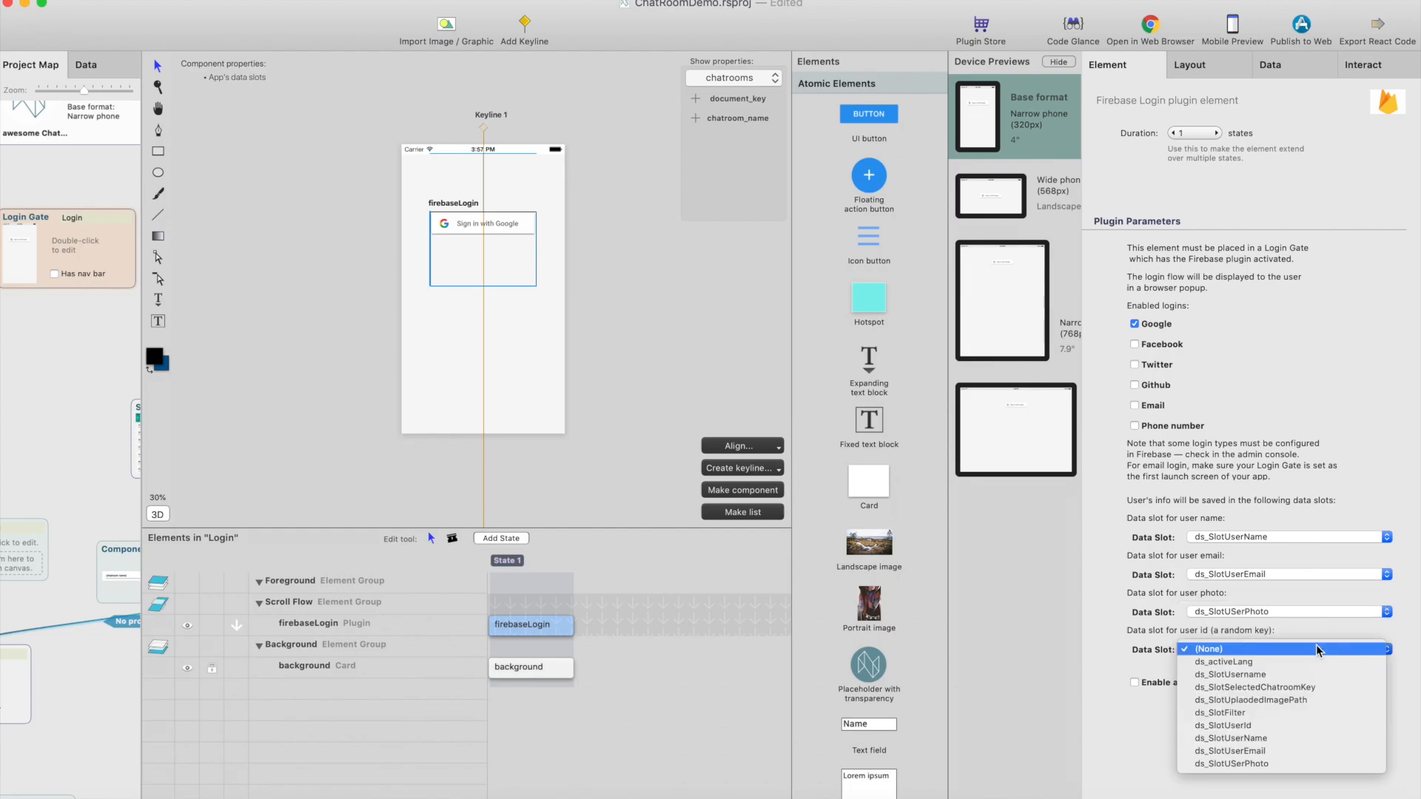
pyautogui.click(1312, 727)
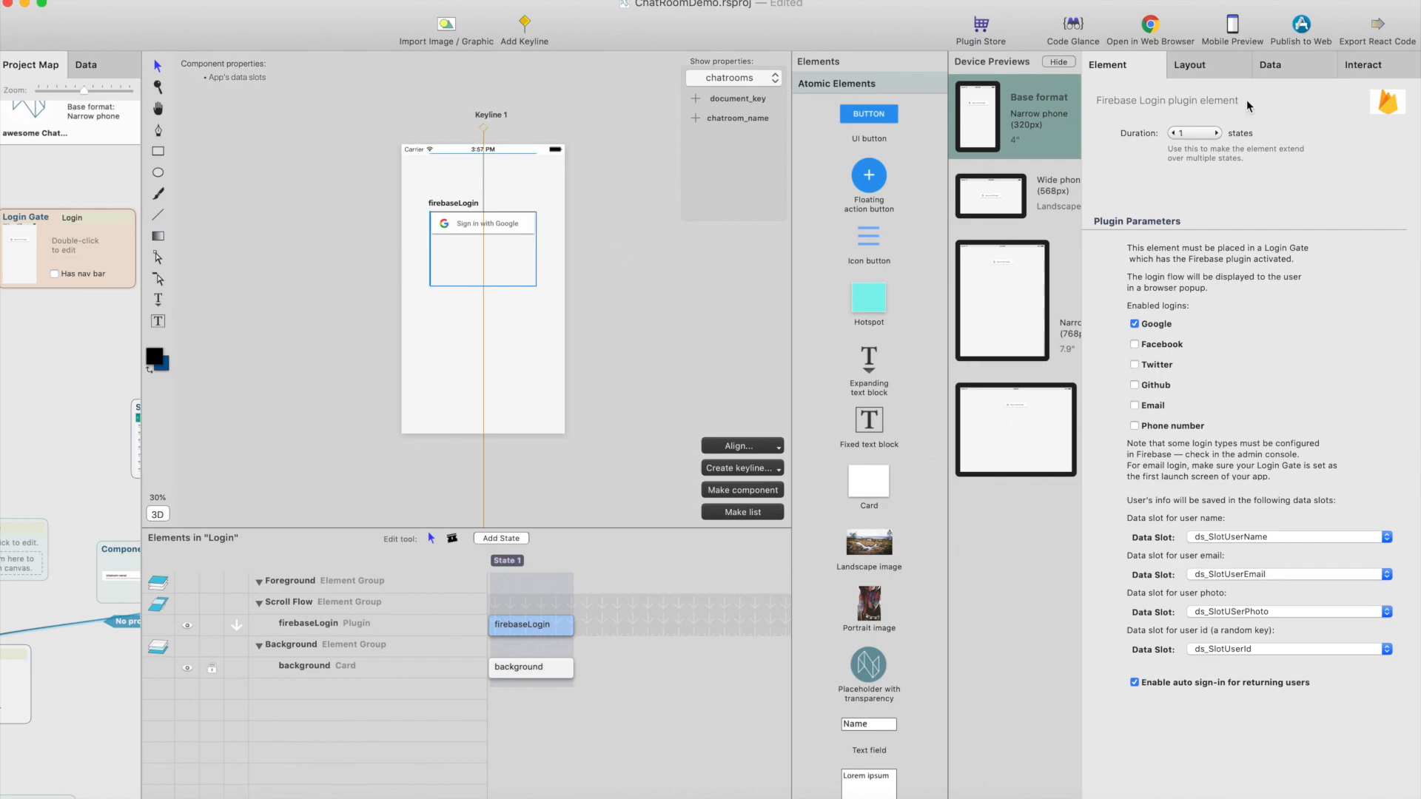
# Switch the Login screen's login gate validation to Web service, using firebaseConnection as the service
pyautogui.click(597, 306)
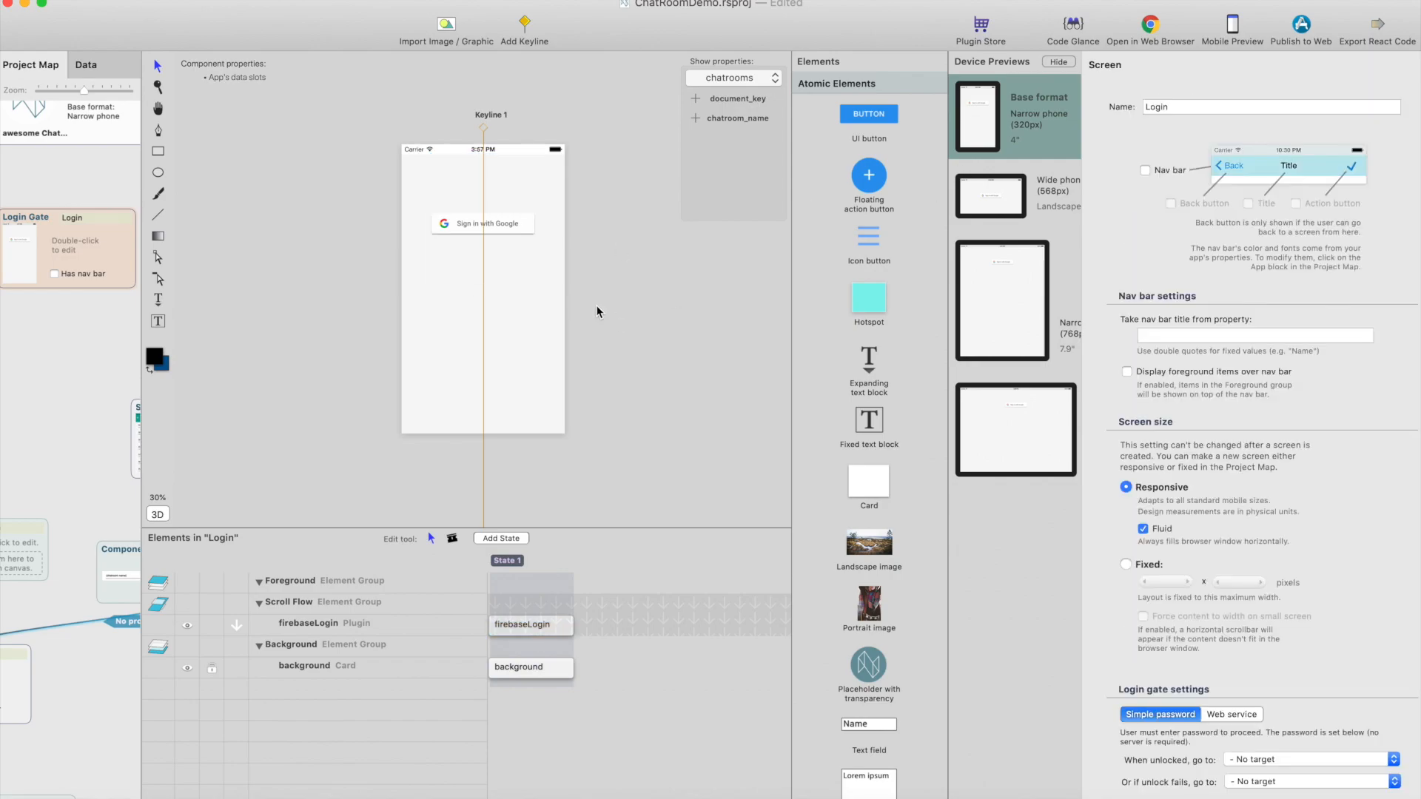
pyautogui.scroll(-5, 1278, 418)
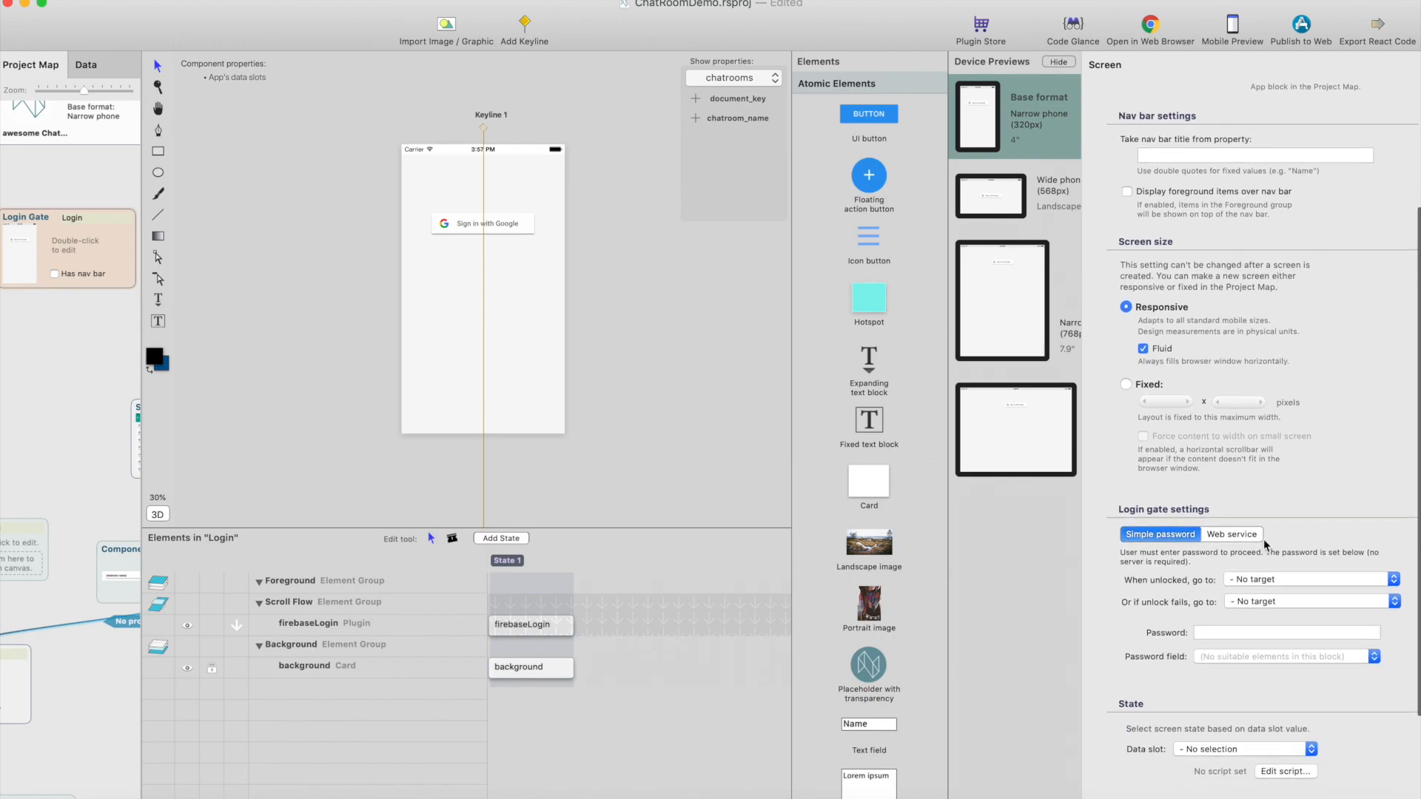
pyautogui.scroll(-4, 1258, 459)
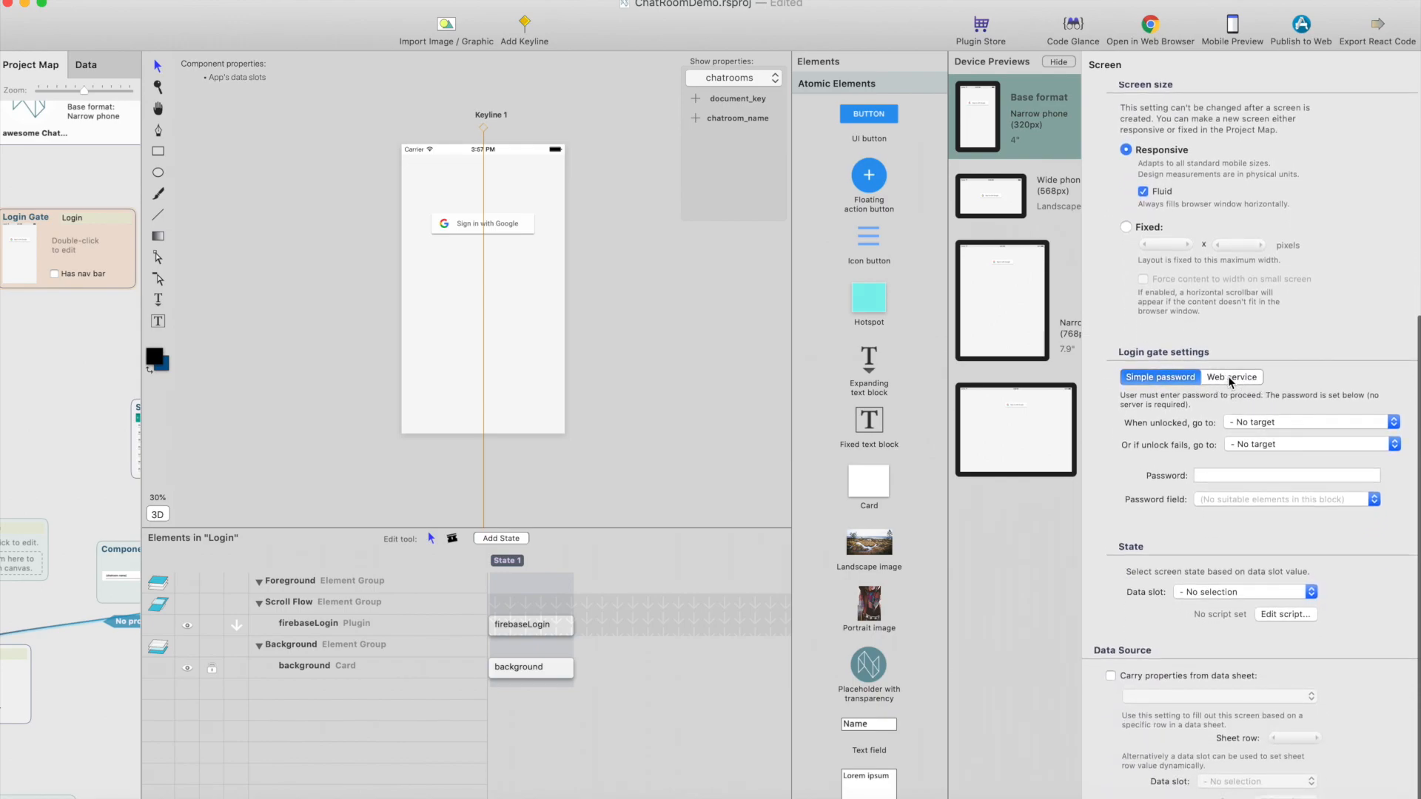
pyautogui.click(1232, 380)
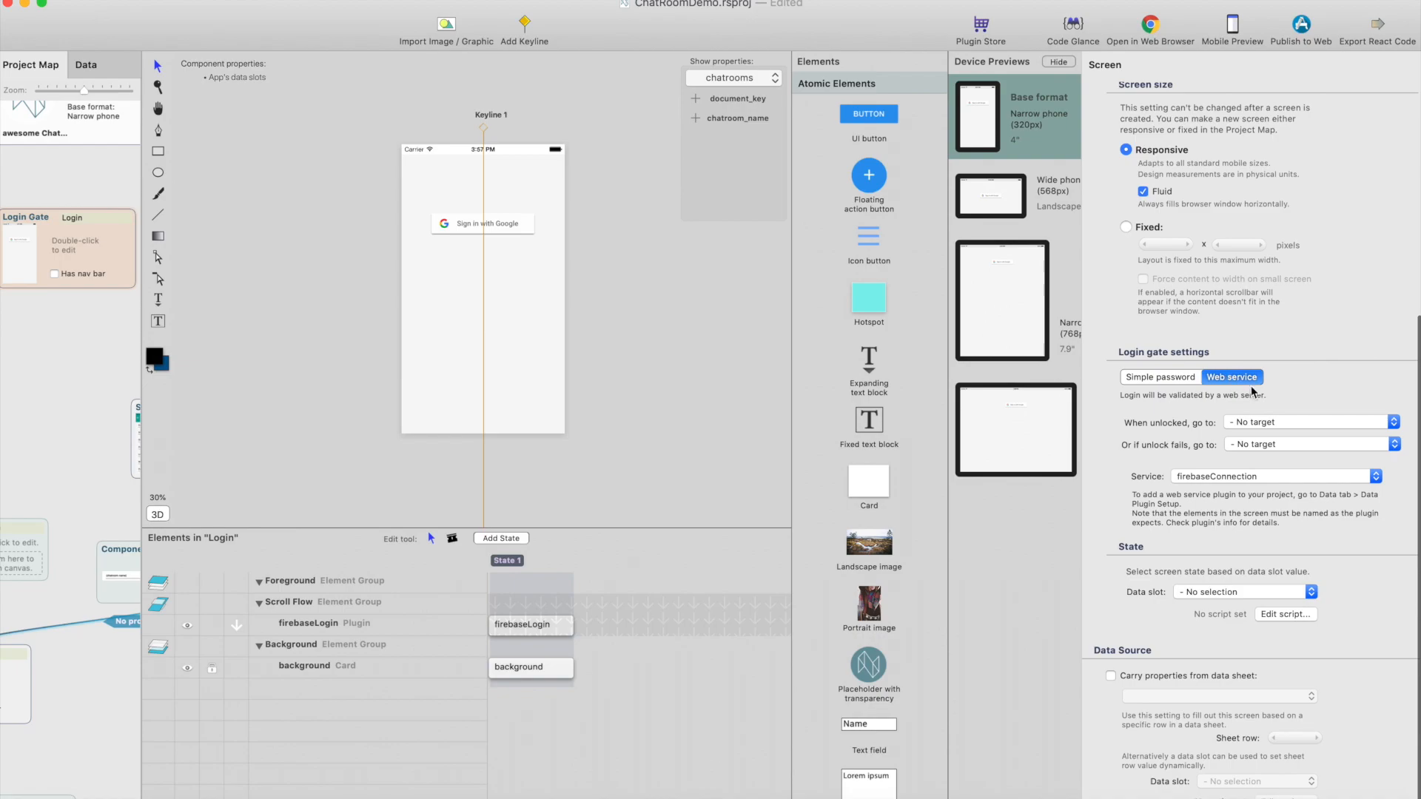
pyautogui.click(1308, 478)
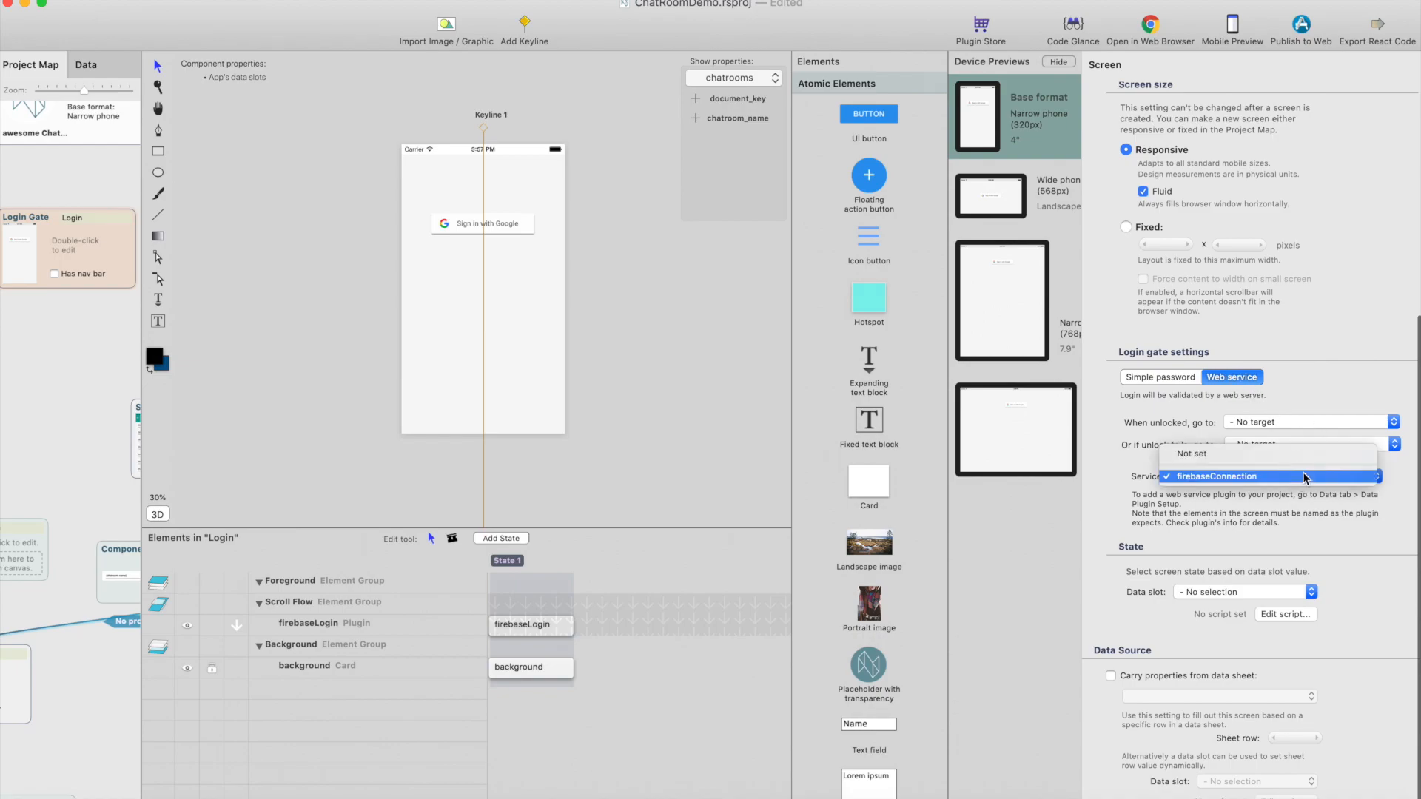
pyautogui.click(1232, 478)
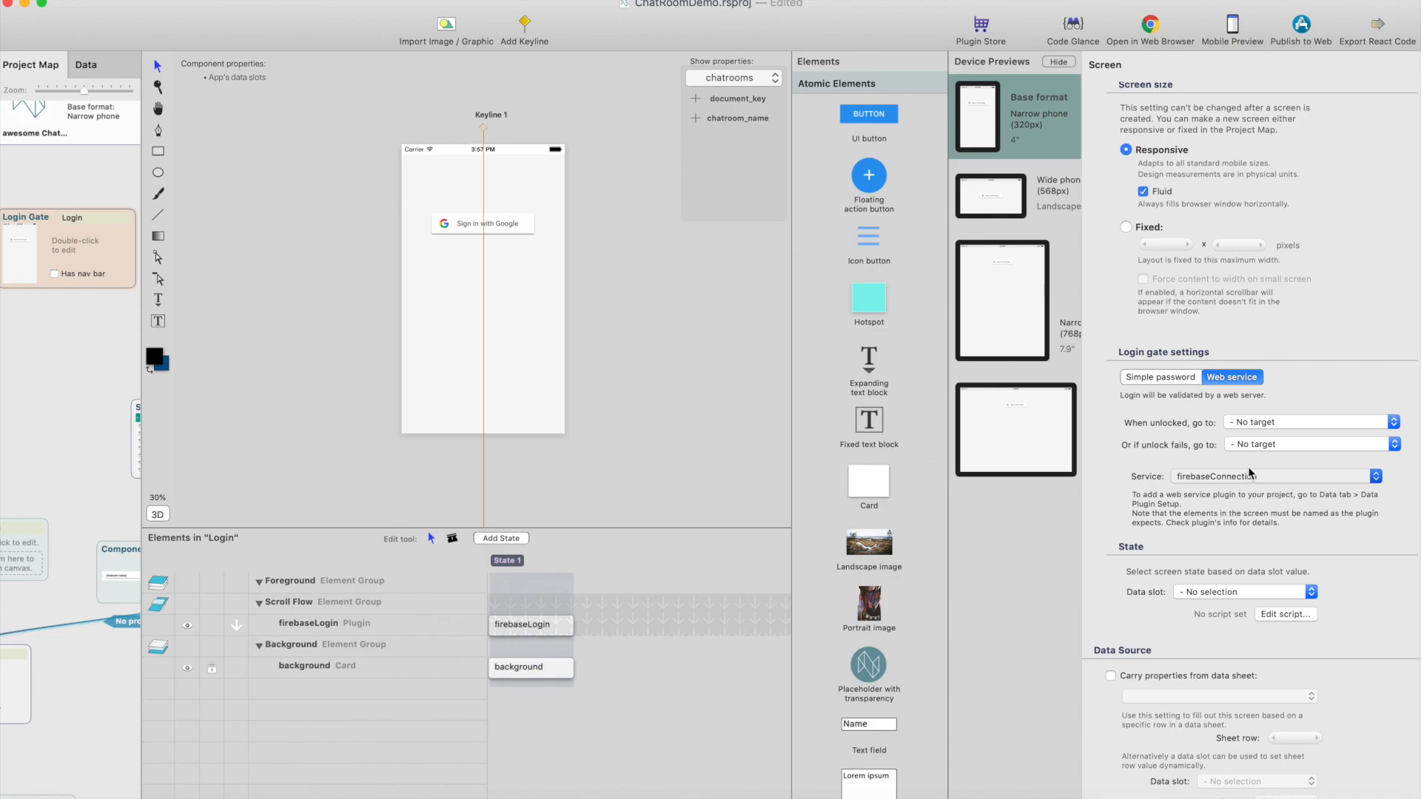
# Set the login gate to go to Chatrooms when unlocked and to Login if the unlock fails
pyautogui.click(1359, 420)
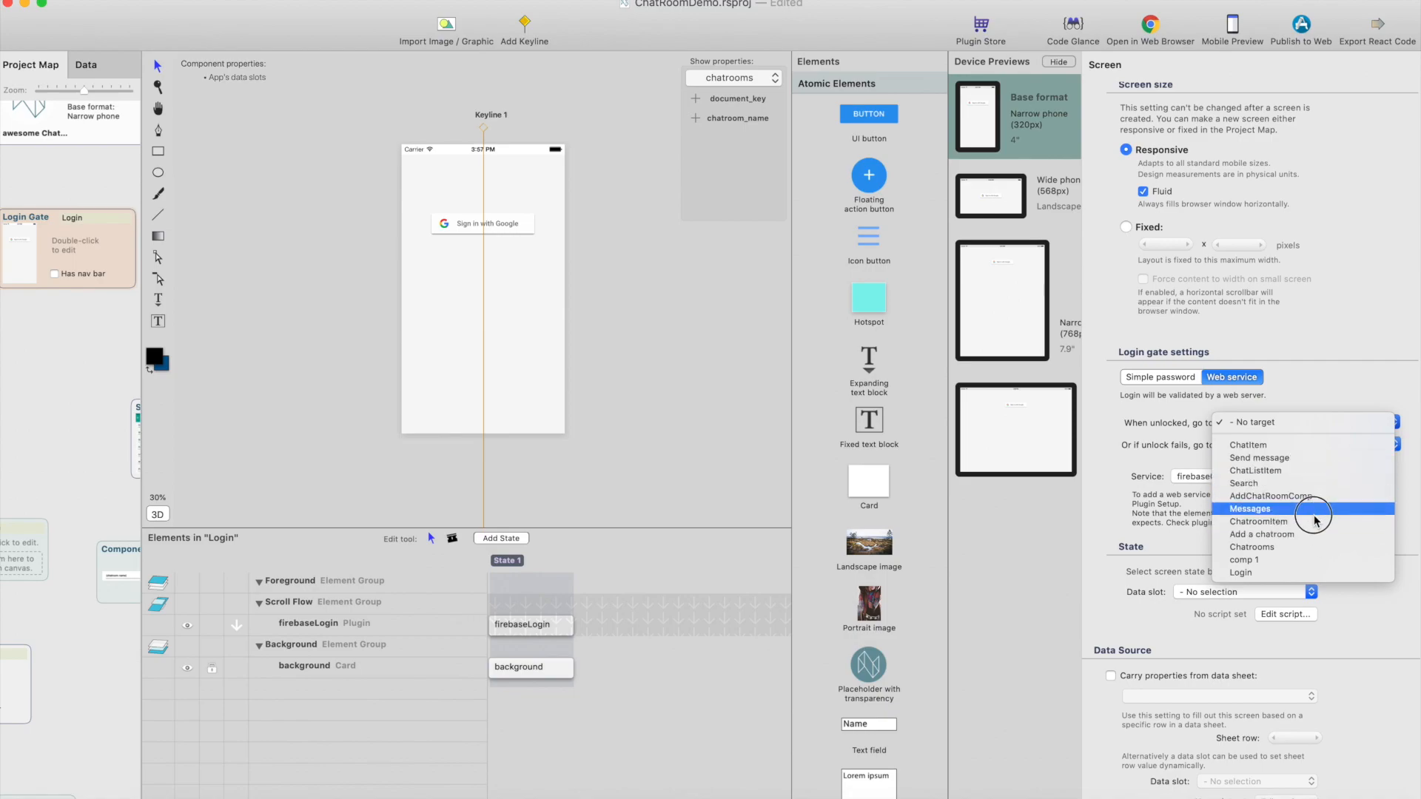
pyautogui.click(1305, 547)
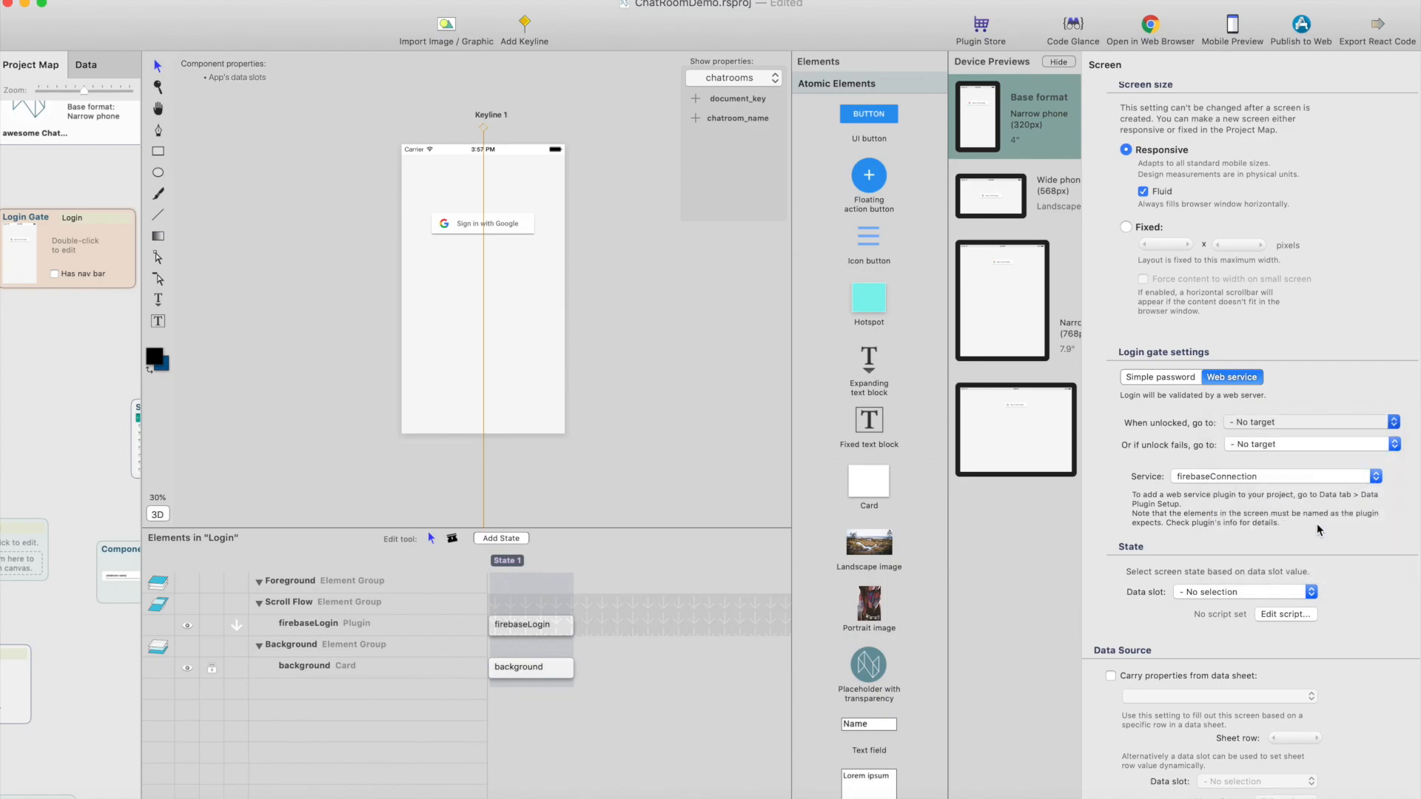
pyautogui.click(1329, 443)
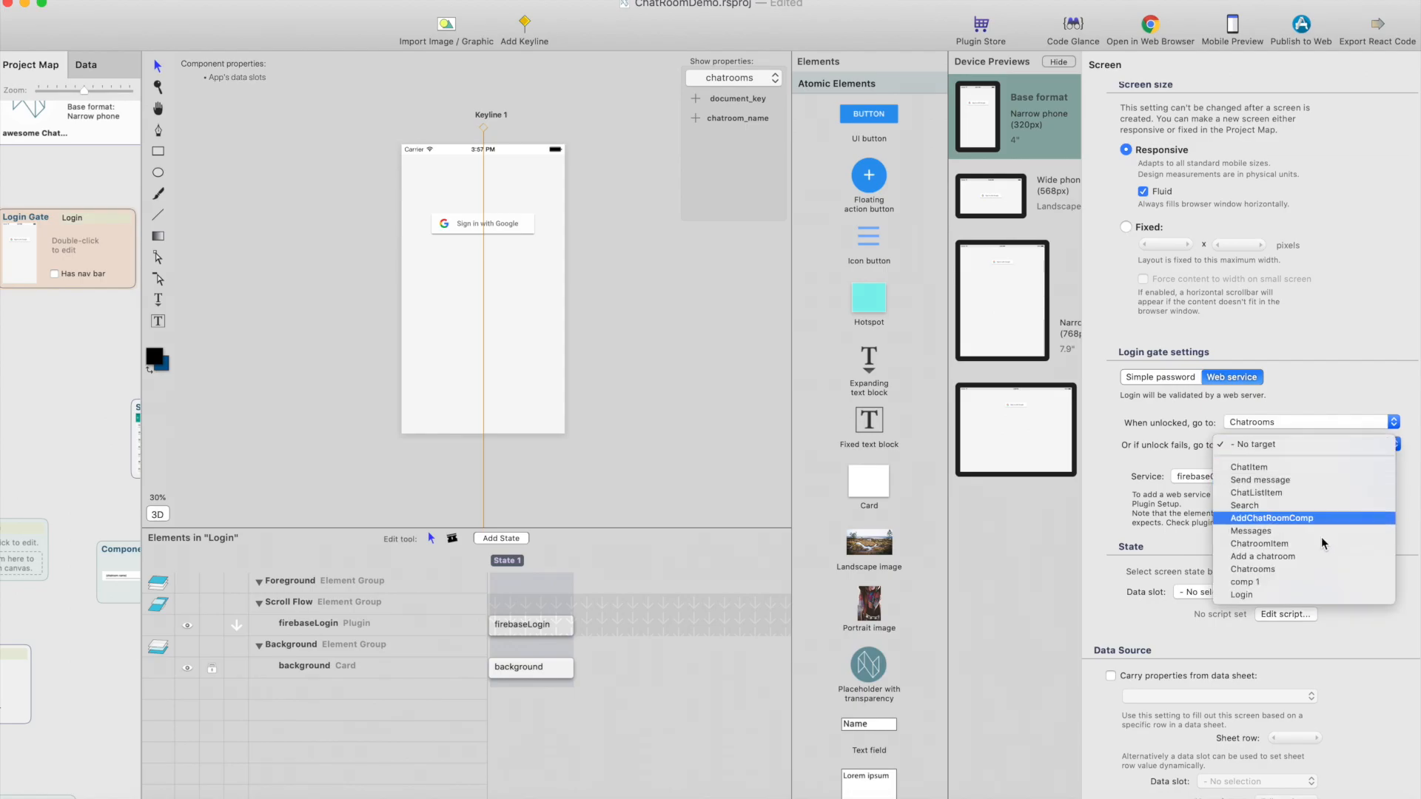
pyautogui.click(1326, 594)
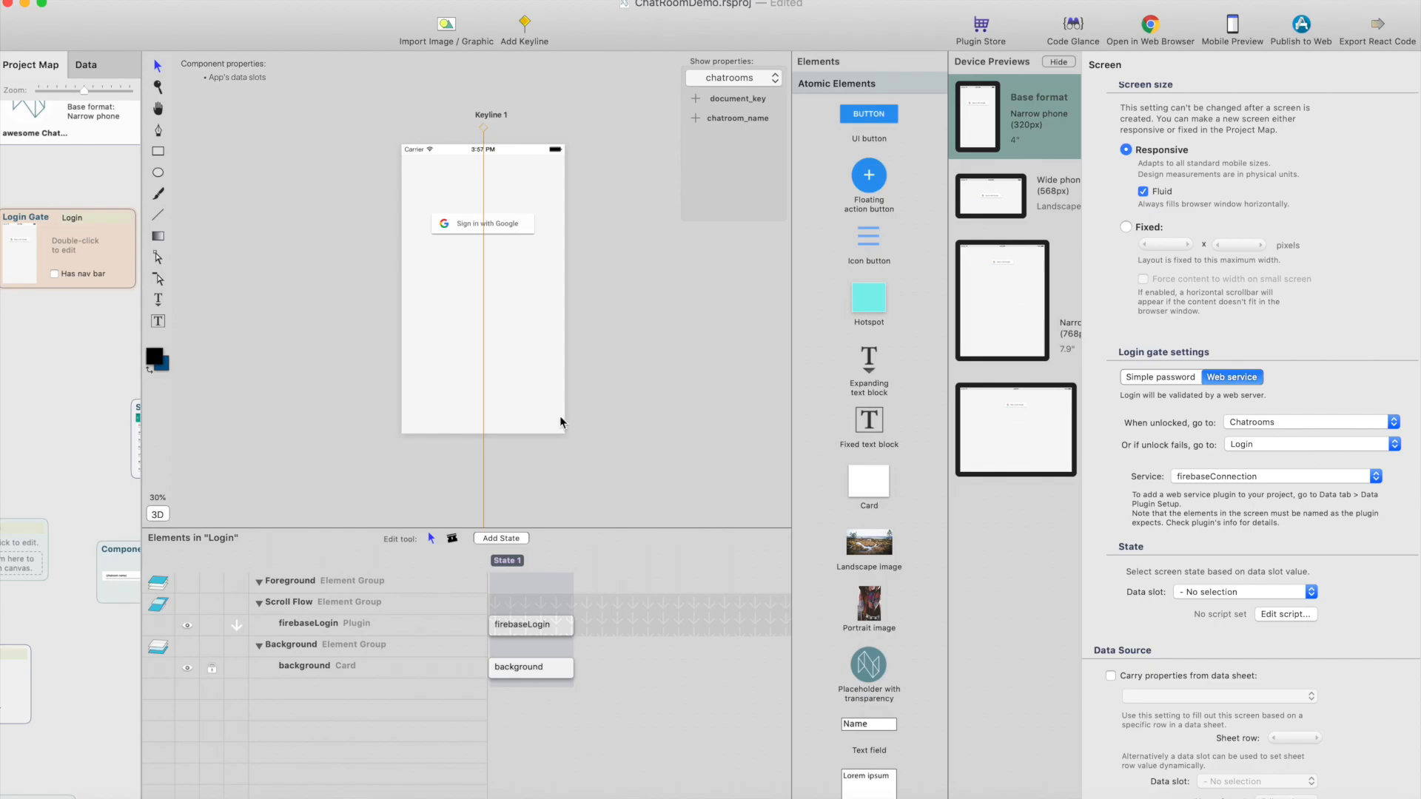
# Set the app's first launch screen to Login and move the Login gate block nearer to the Chatrooms screen on the map
pyautogui.click(104, 361)
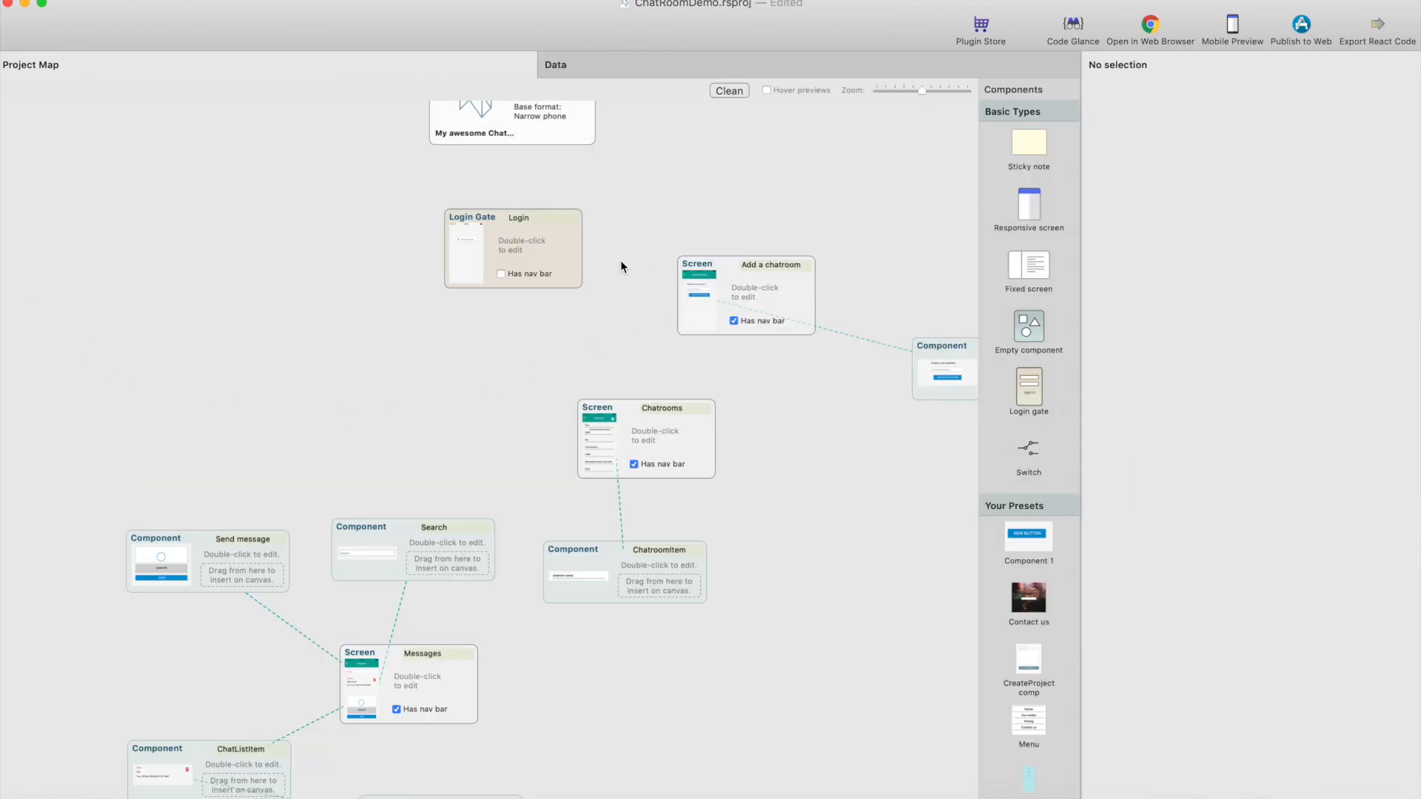
pyautogui.click(517, 130)
pyautogui.scroll(3, 536, 229)
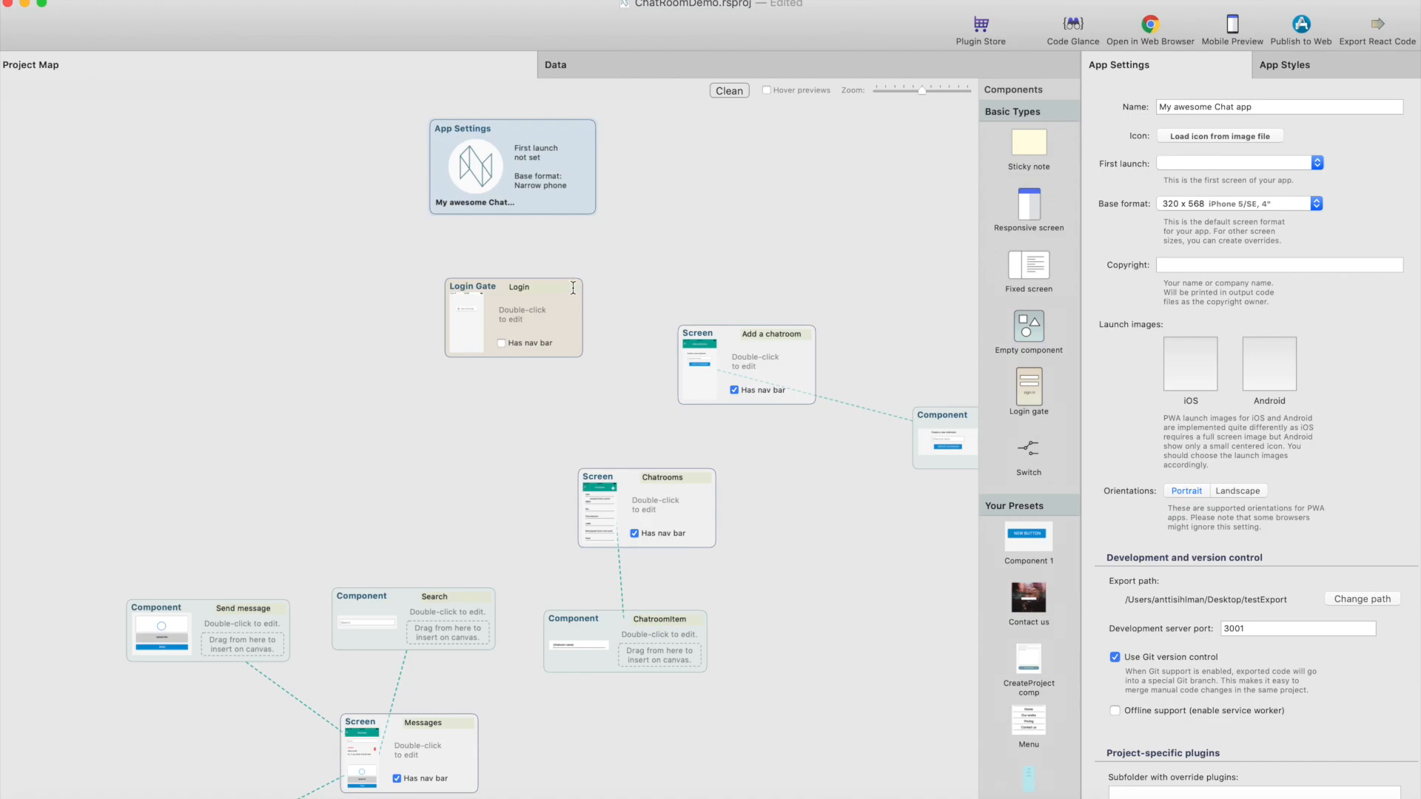
pyautogui.click(1263, 162)
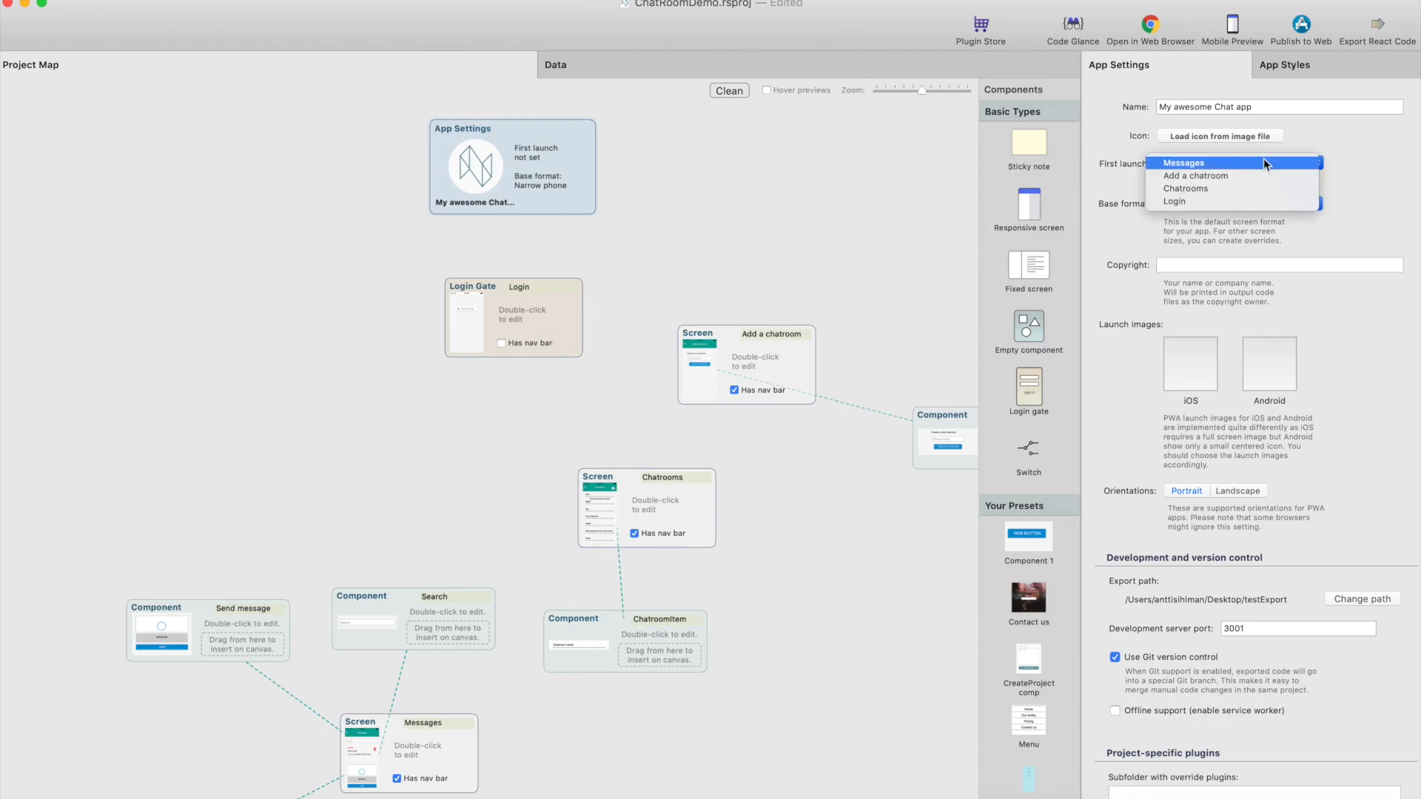
pyautogui.click(1240, 201)
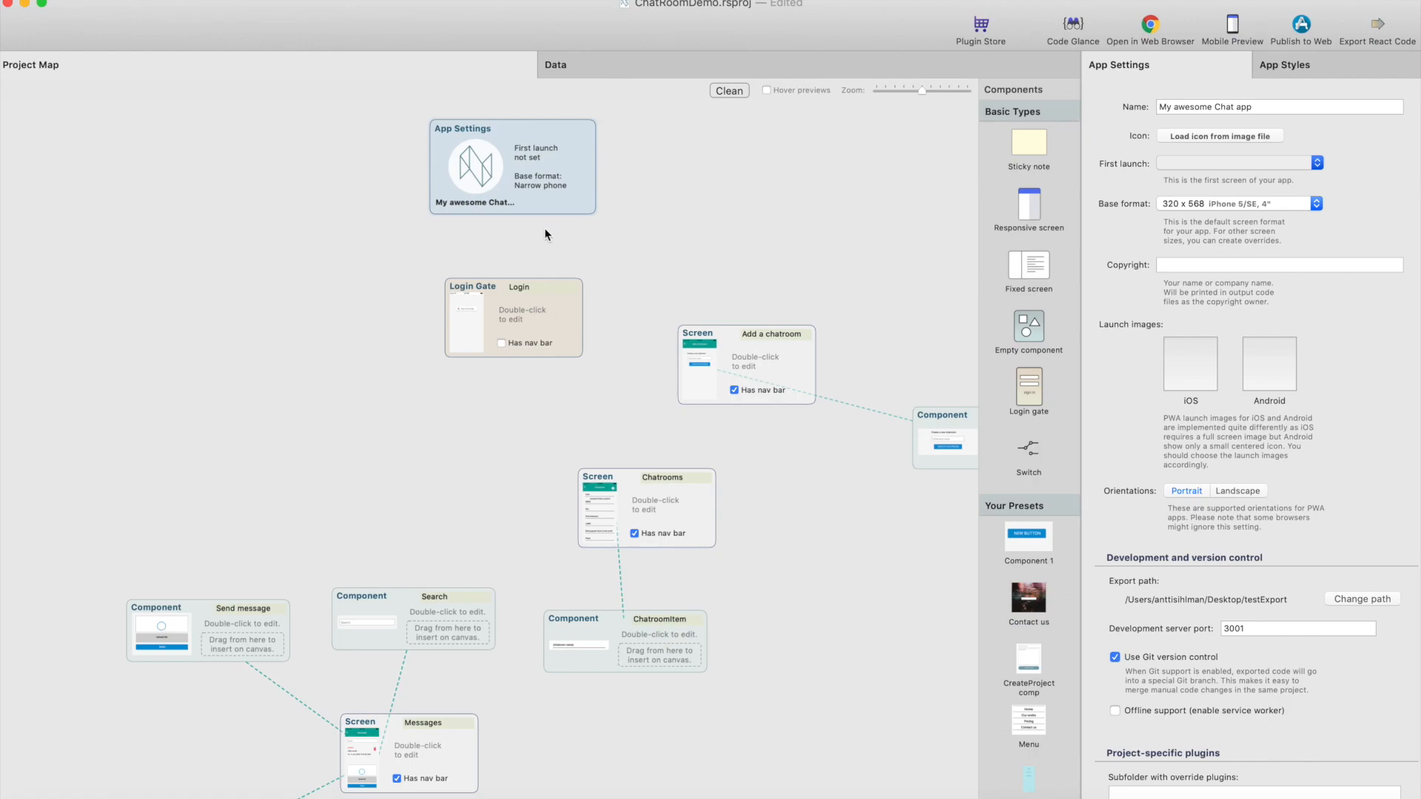
pyautogui.moveTo(540, 320)
pyautogui.mouseDown()
pyautogui.moveTo(601, 354)
pyautogui.moveTo(573, 337)
pyautogui.mouseUp()
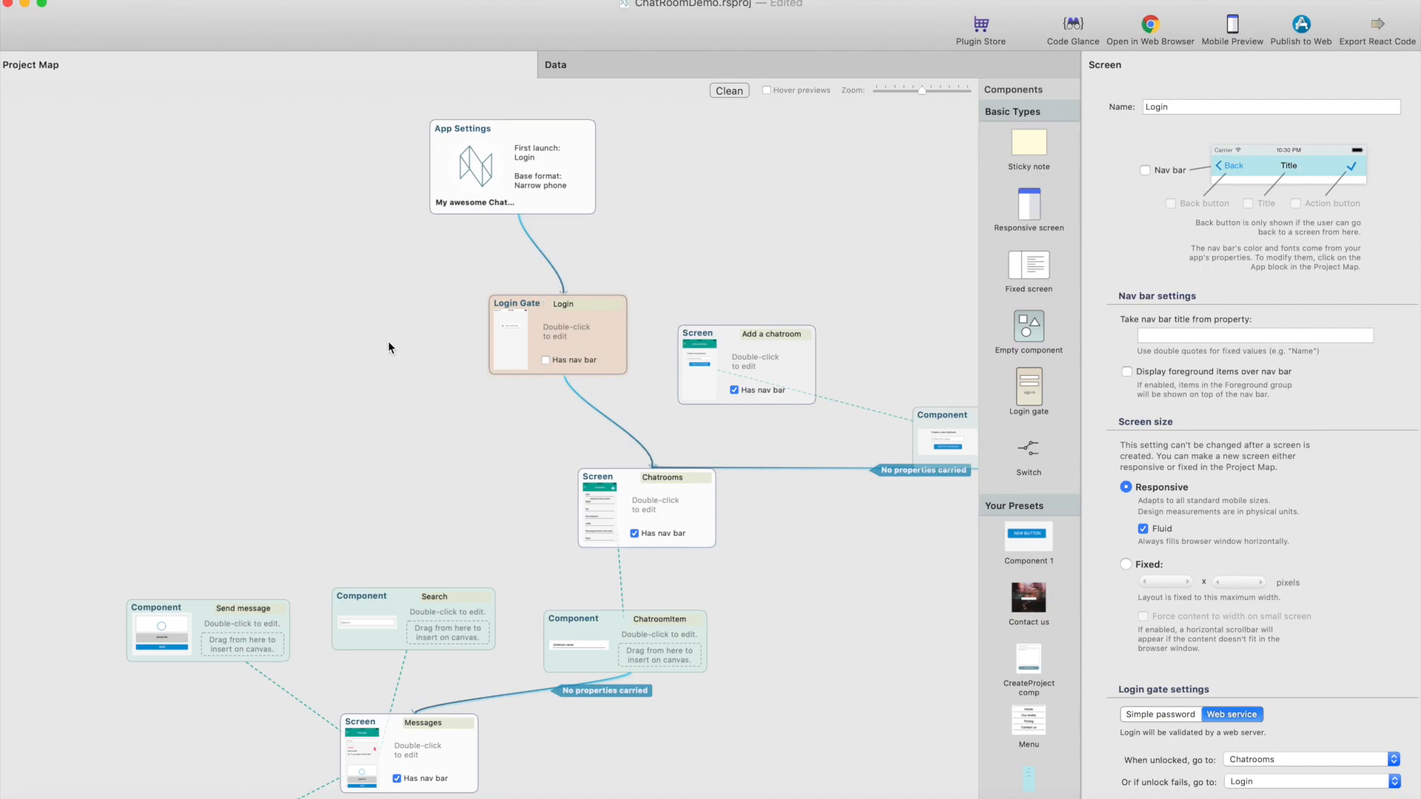
# Open the Messages screen and open its message list's ChatListItem component for editing
pyautogui.scroll(-3, 479, 383)
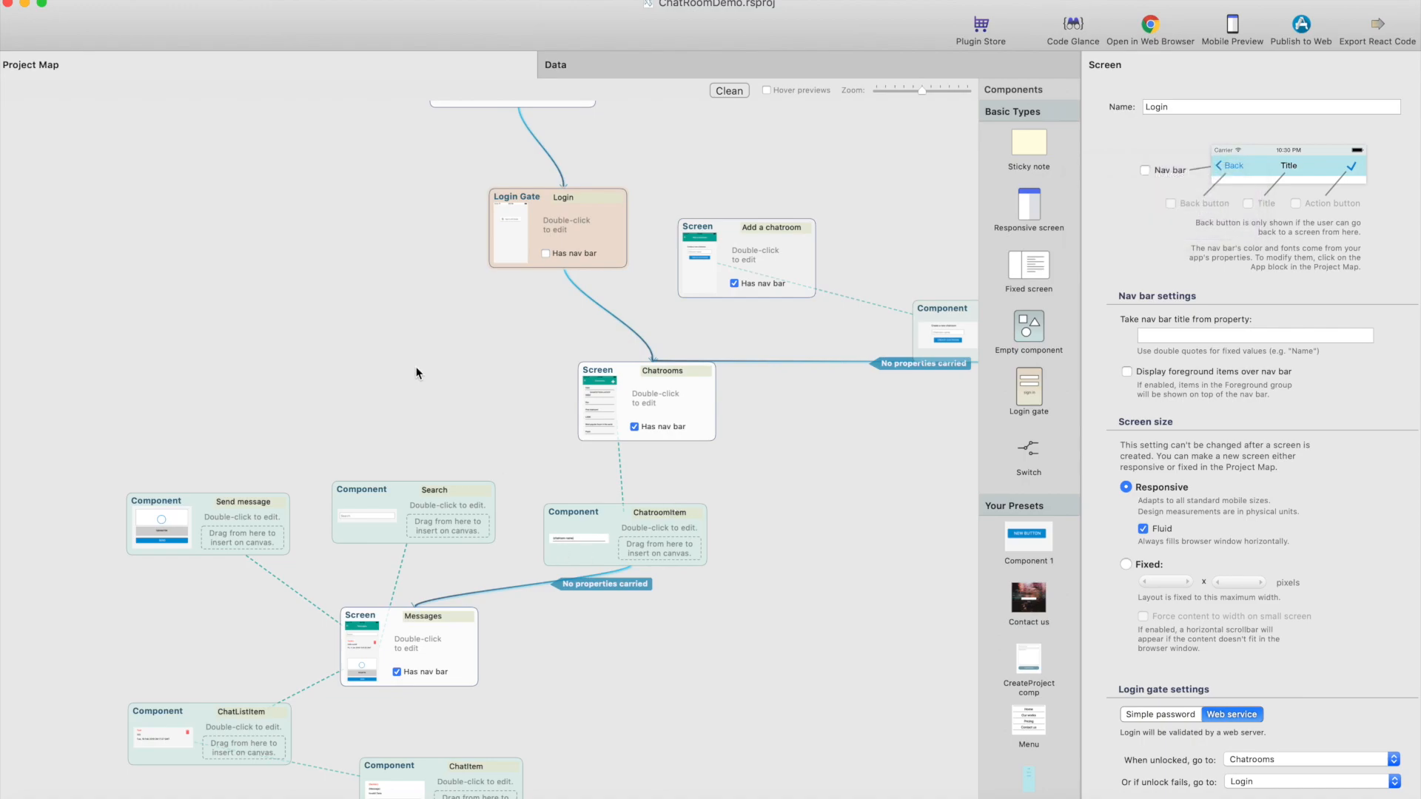
pyautogui.hscroll(-1, 400, 436)
pyautogui.click(444, 774)
pyautogui.scroll(2, 444, 775)
pyautogui.click(425, 659)
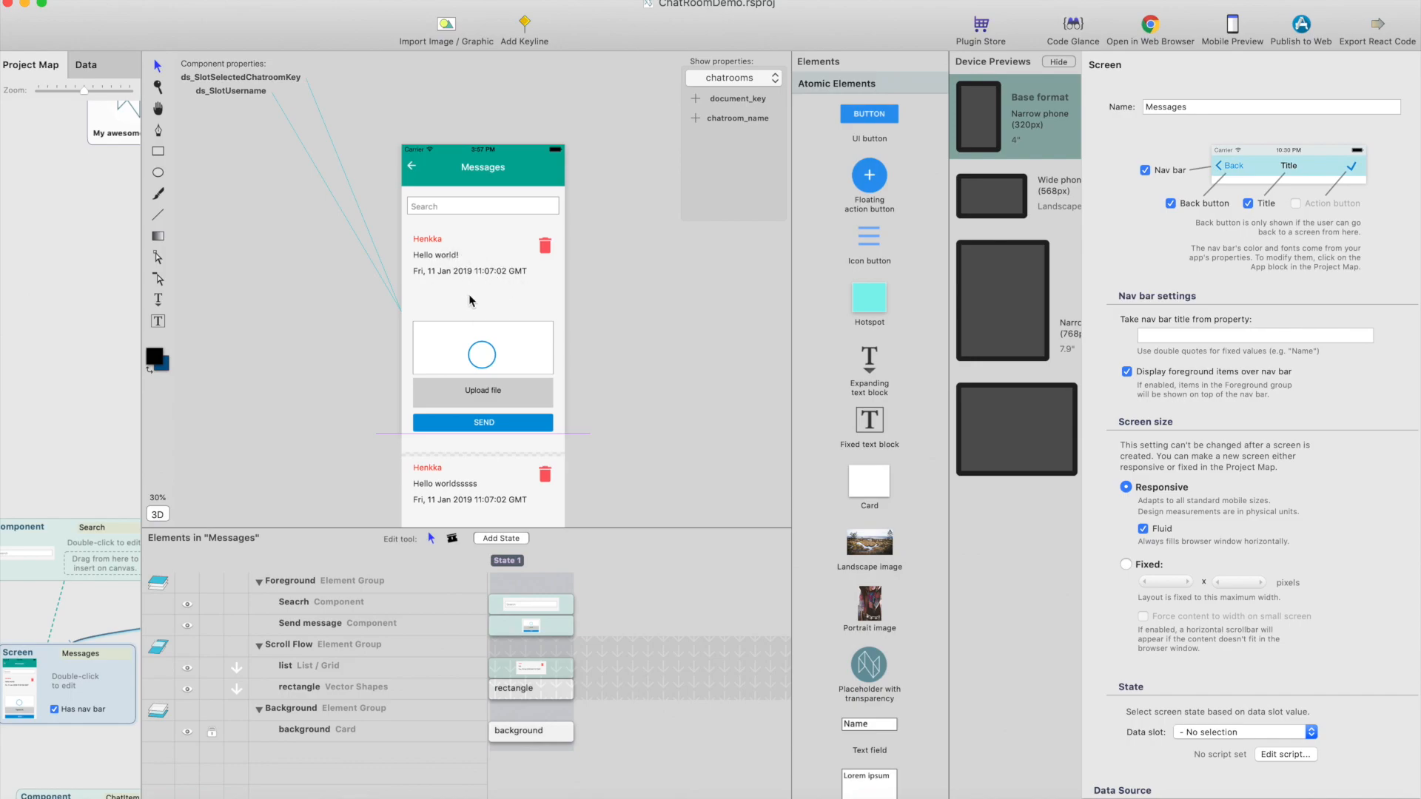
pyautogui.click(479, 281)
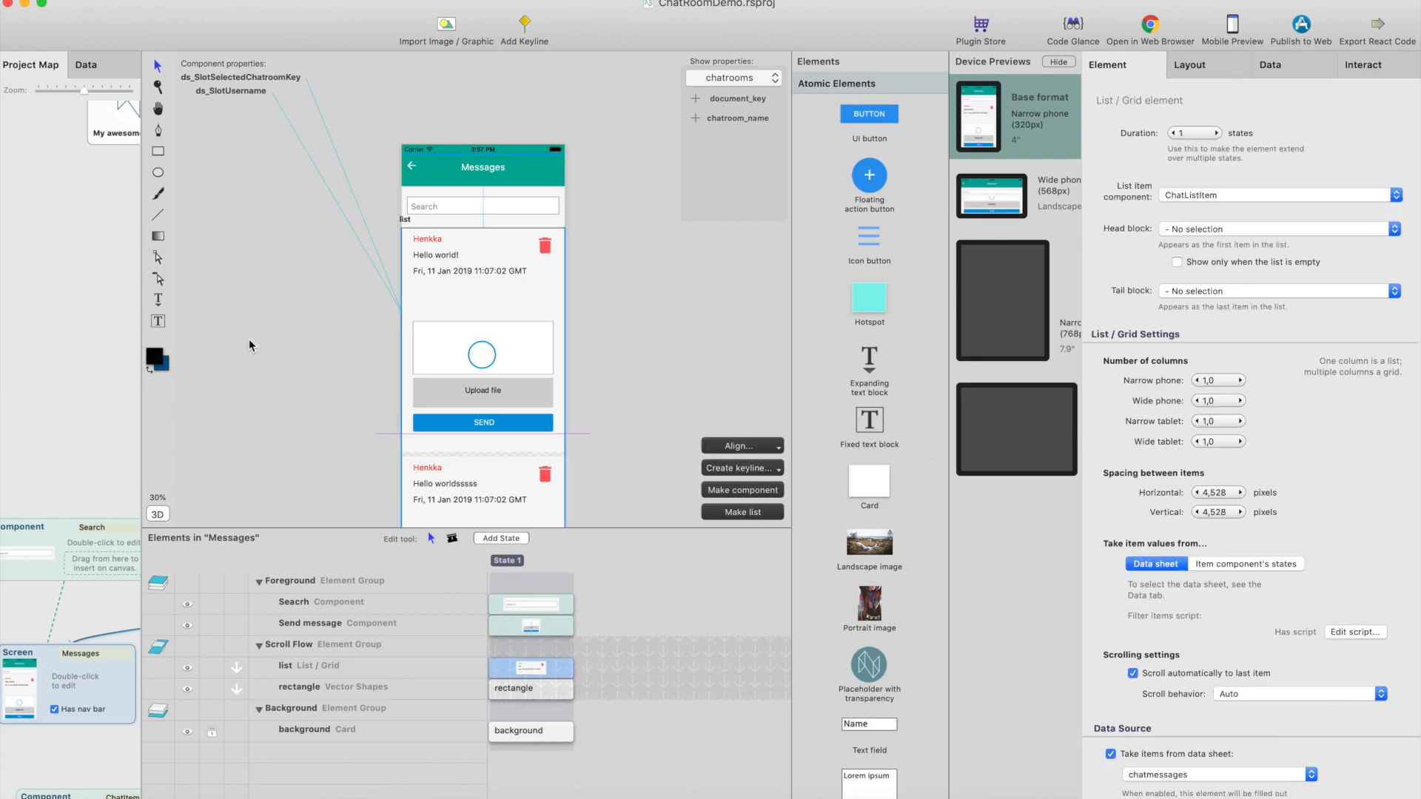
pyautogui.doubleClick(483, 268)
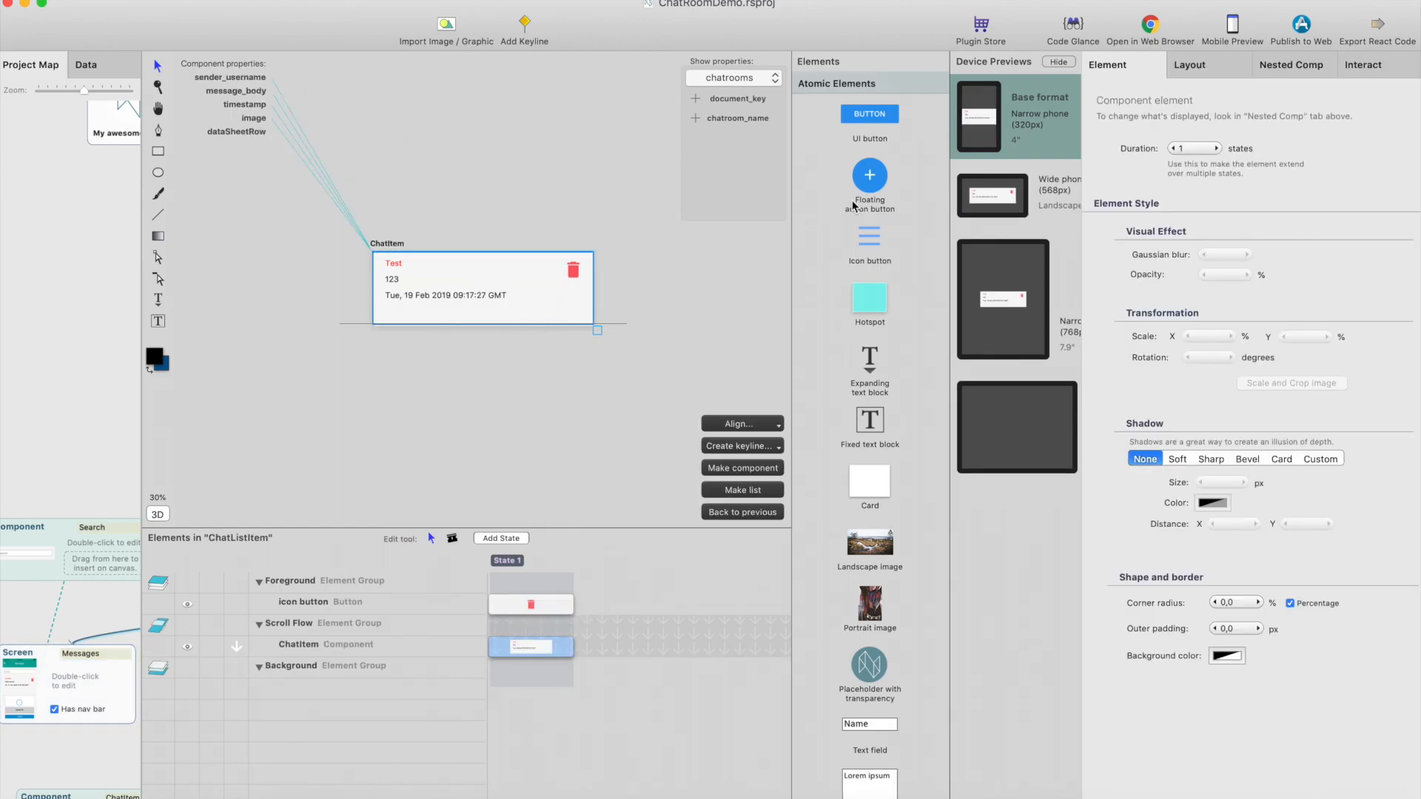
# Check which tap action is assigned to the trash icon button in ChatListItem
pyautogui.click(580, 272)
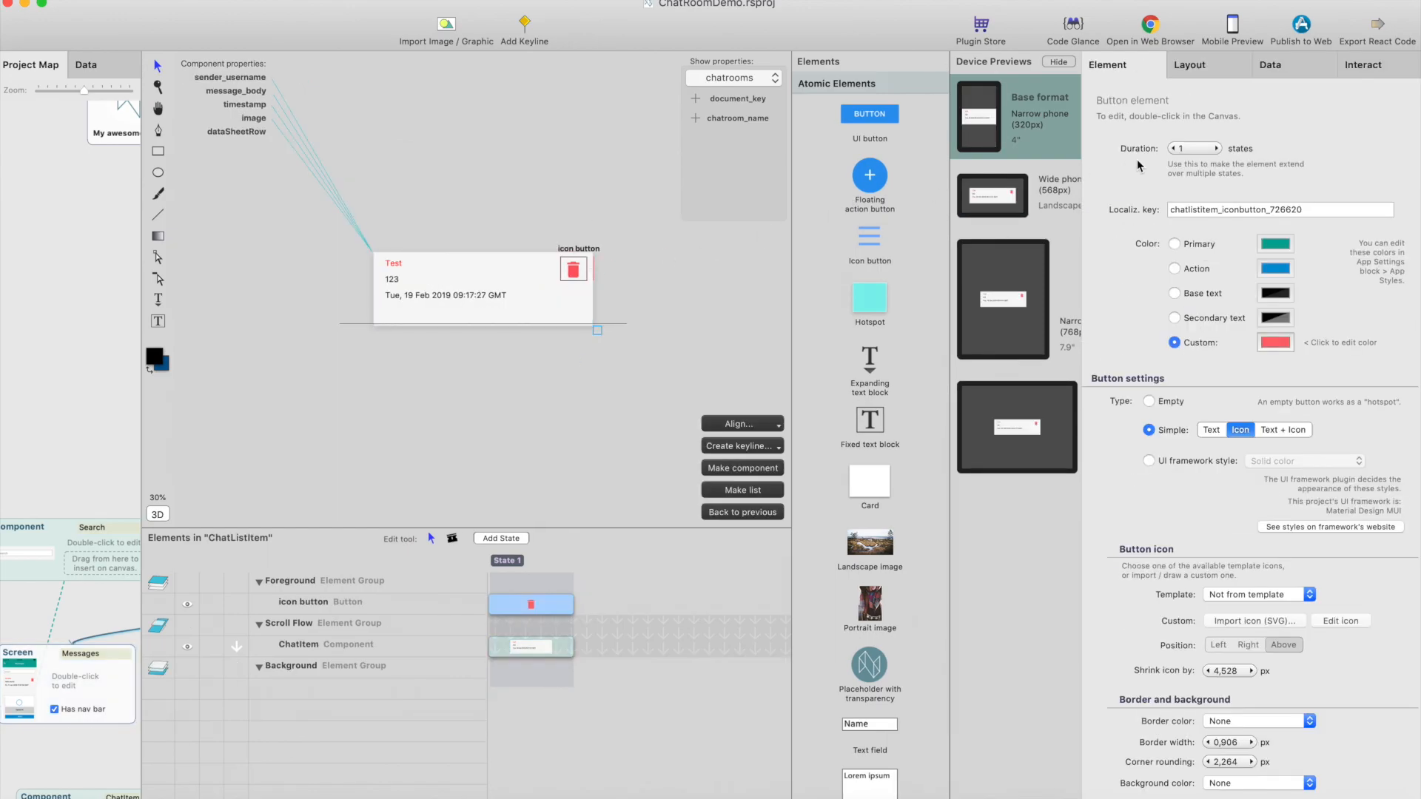
pyautogui.click(1365, 66)
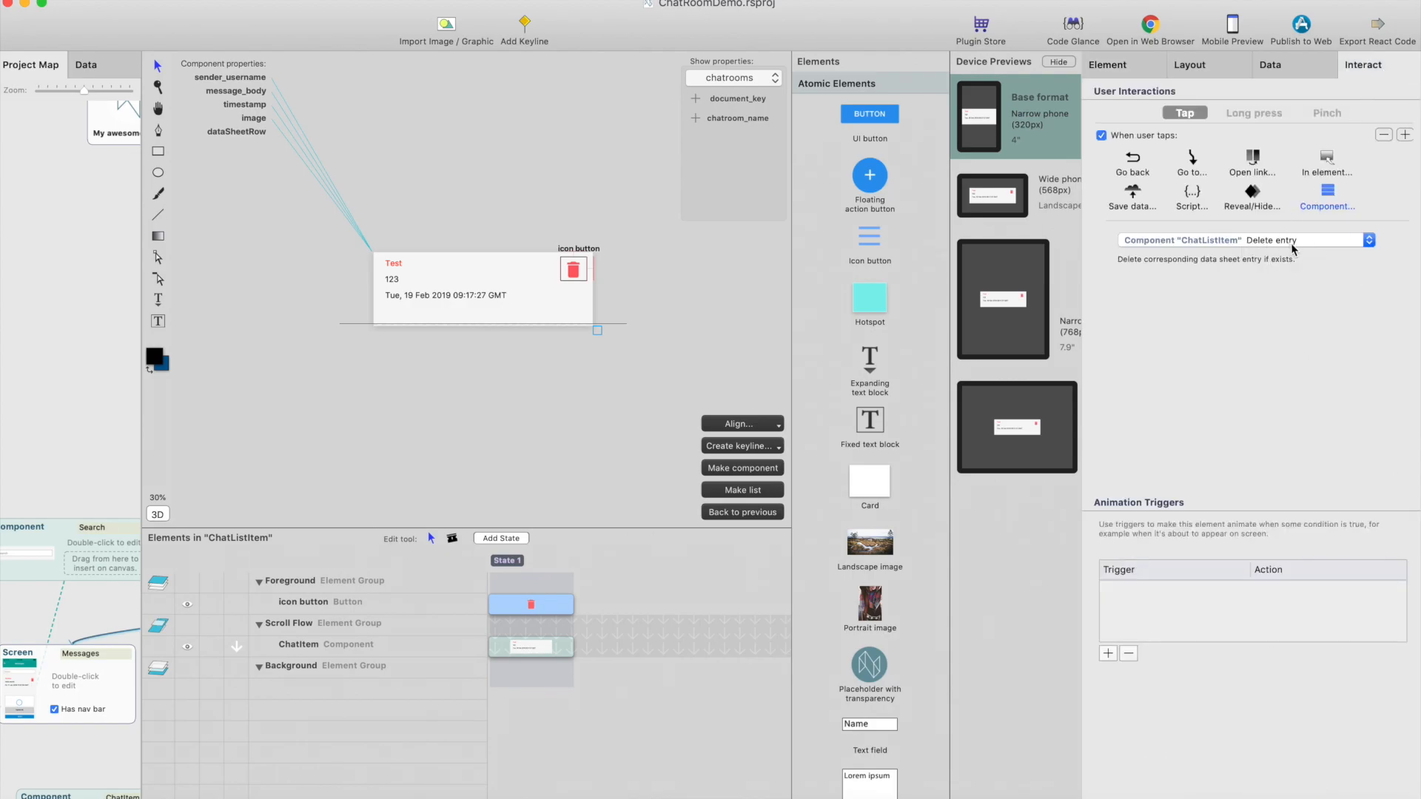
pyautogui.click(600, 191)
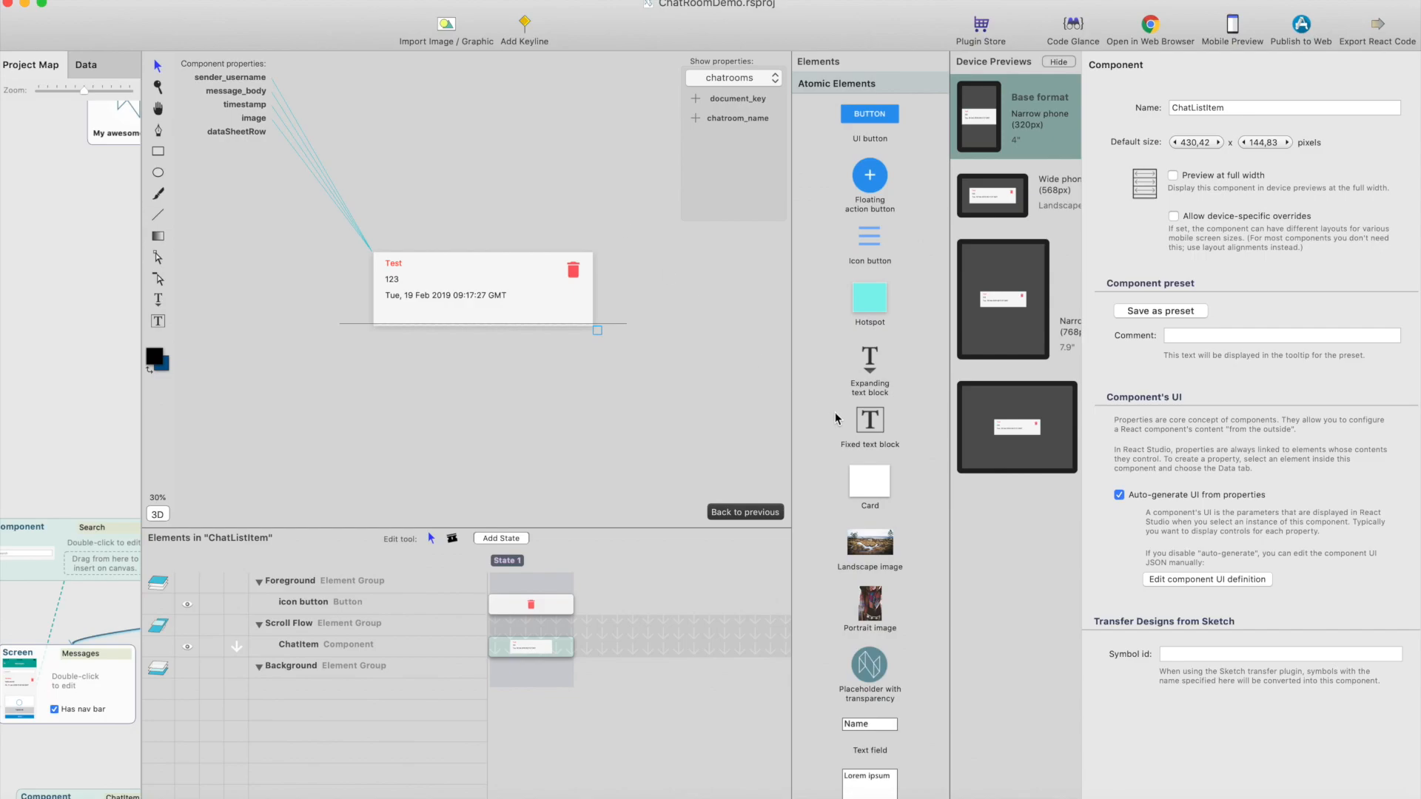
# Add an icon button just left of the trash icon, aligned to the container's right edge rather than its left
pyautogui.moveTo(869, 237); pyautogui.dragTo(540, 320)
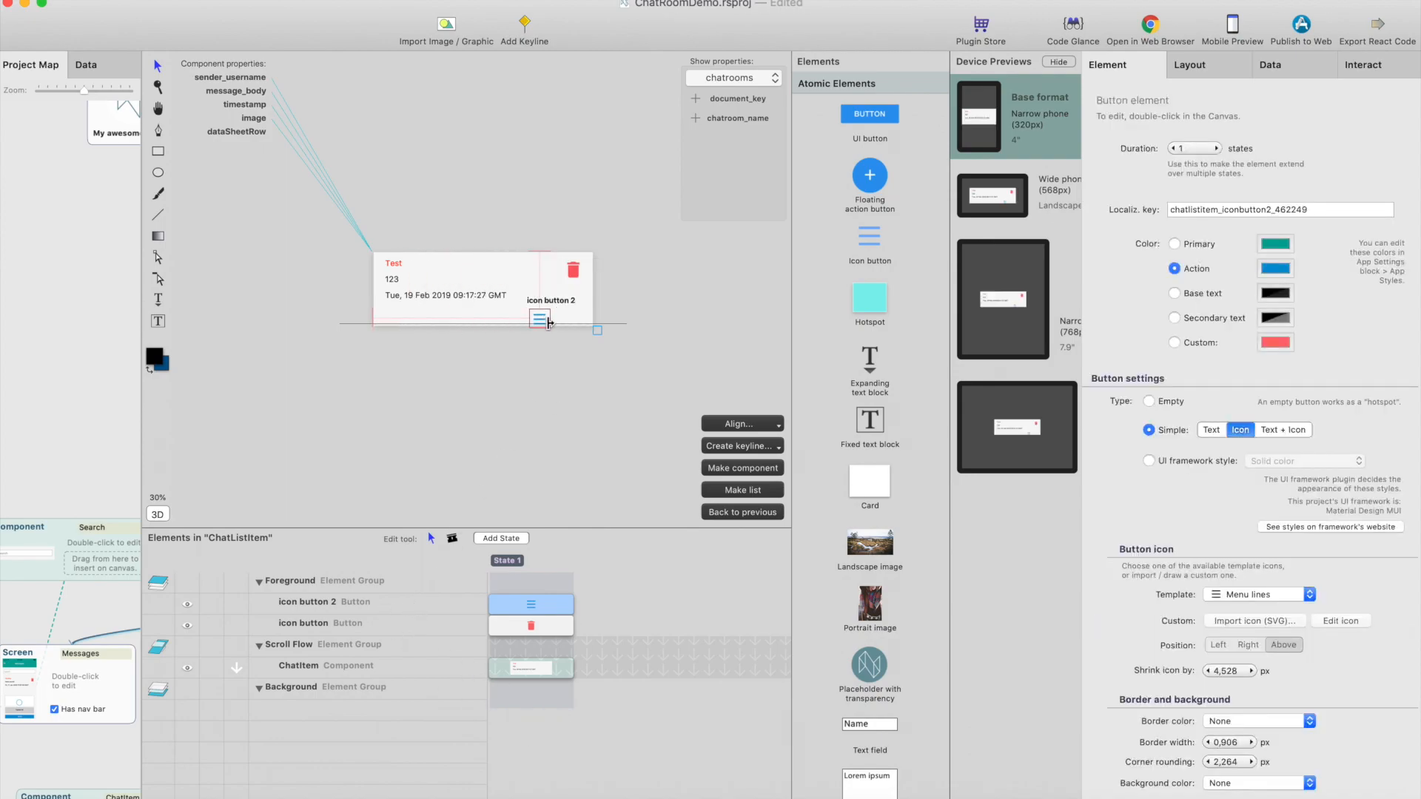
pyautogui.moveTo(545, 320); pyautogui.dragTo(548, 276)
pyautogui.click(1209, 65)
pyautogui.click(1107, 514)
pyautogui.click(1106, 596)
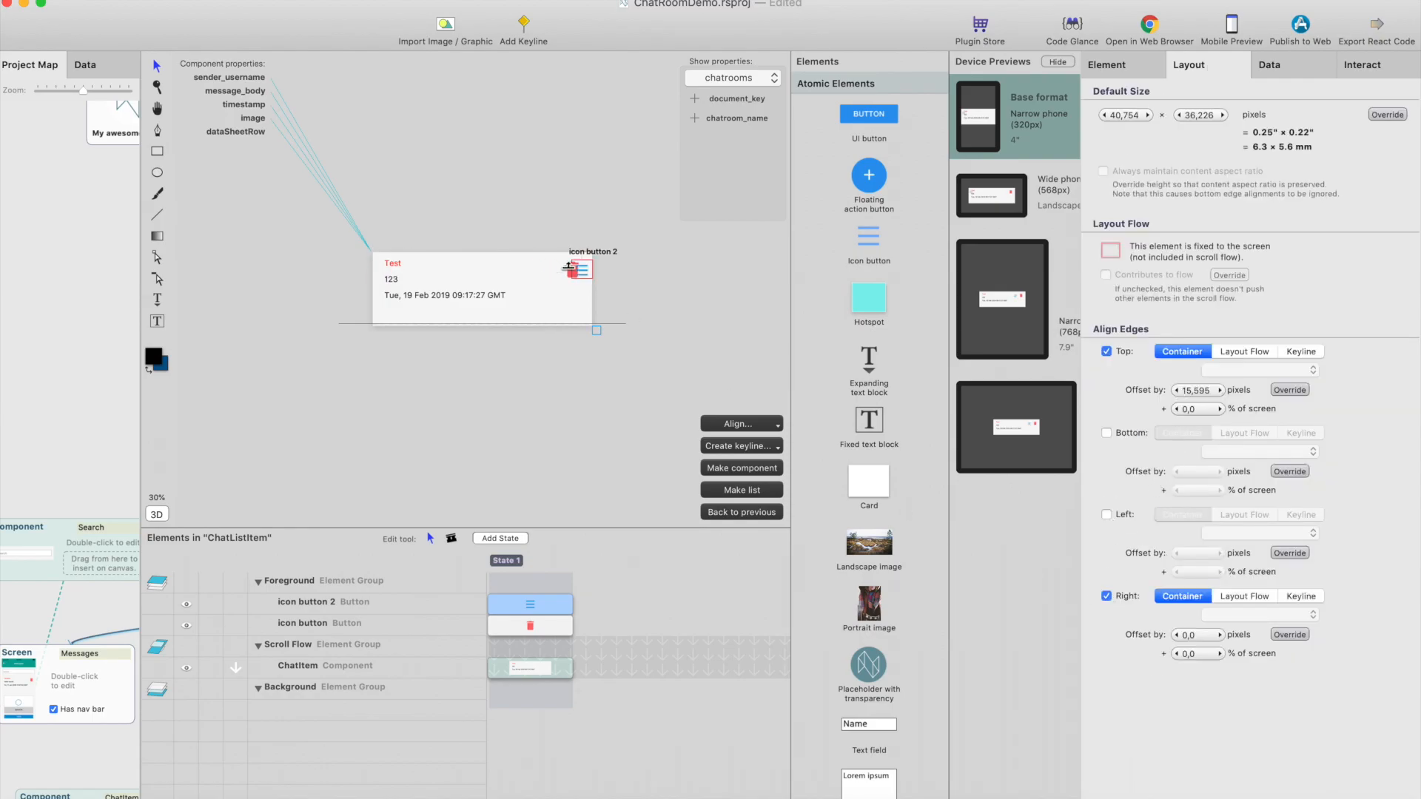
pyautogui.moveTo(584, 281); pyautogui.dragTo(552, 277)
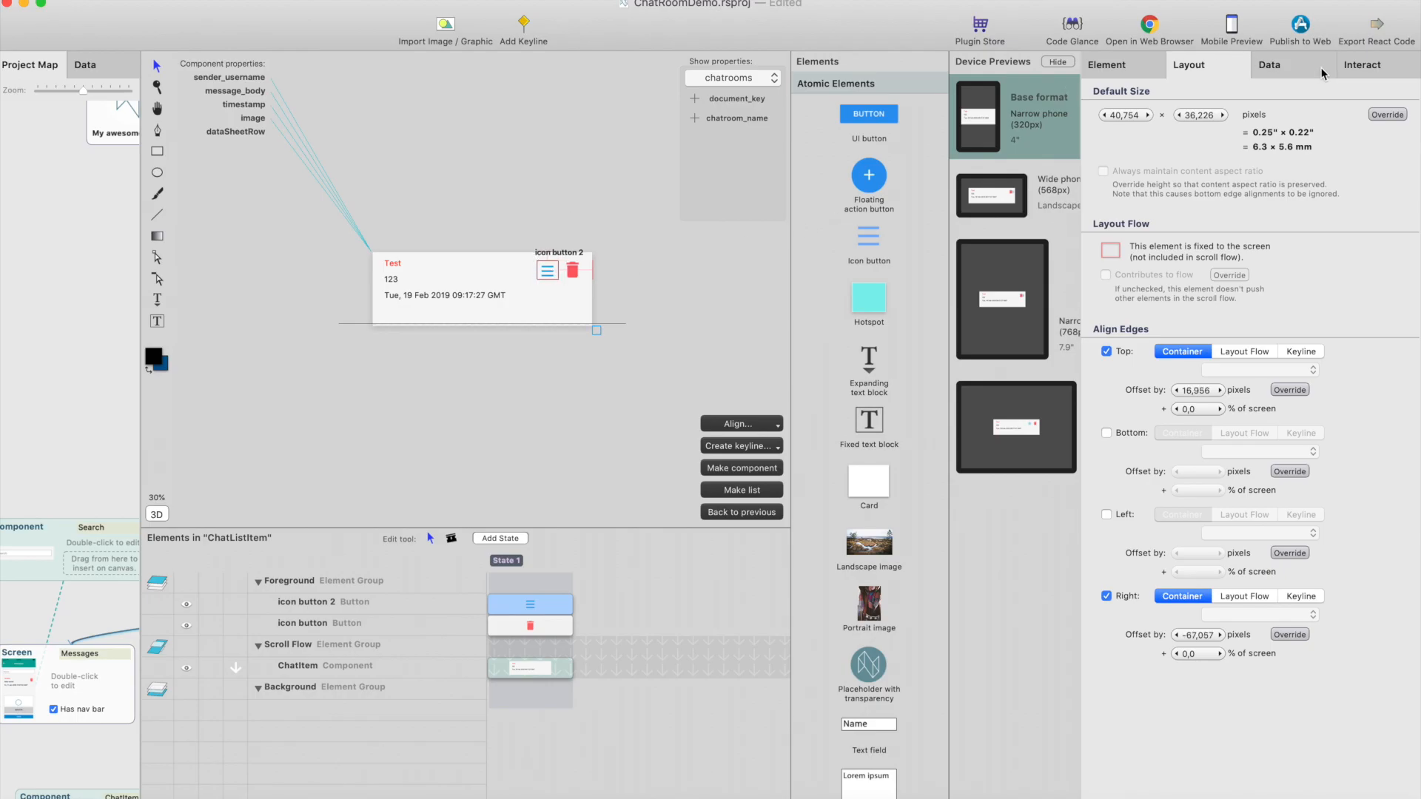
# Set the new icon button's template icon to Thumbs #3
pyautogui.click(1143, 67)
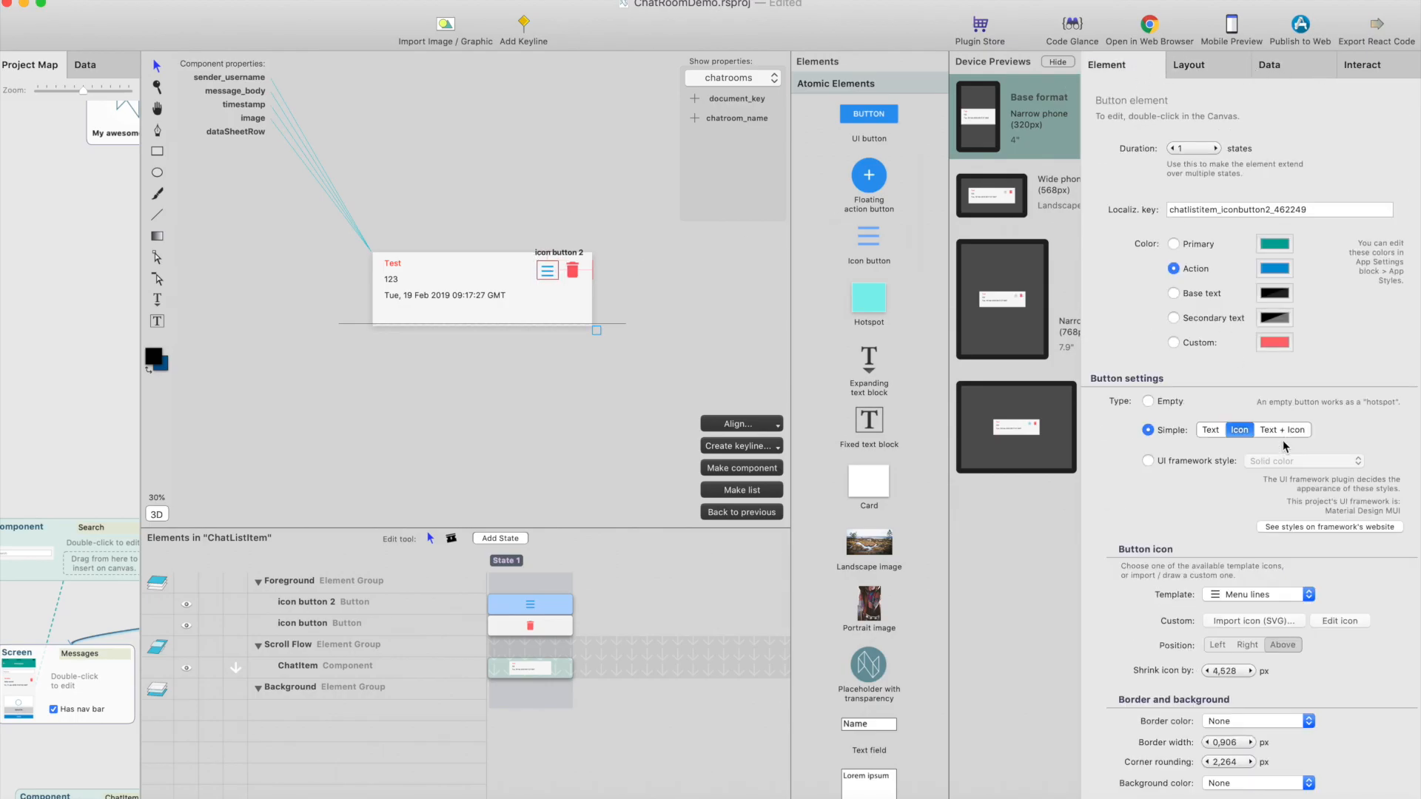
pyautogui.scroll(-3, 1258, 515)
pyautogui.click(1265, 484)
pyautogui.scroll(-15, 1263, 549)
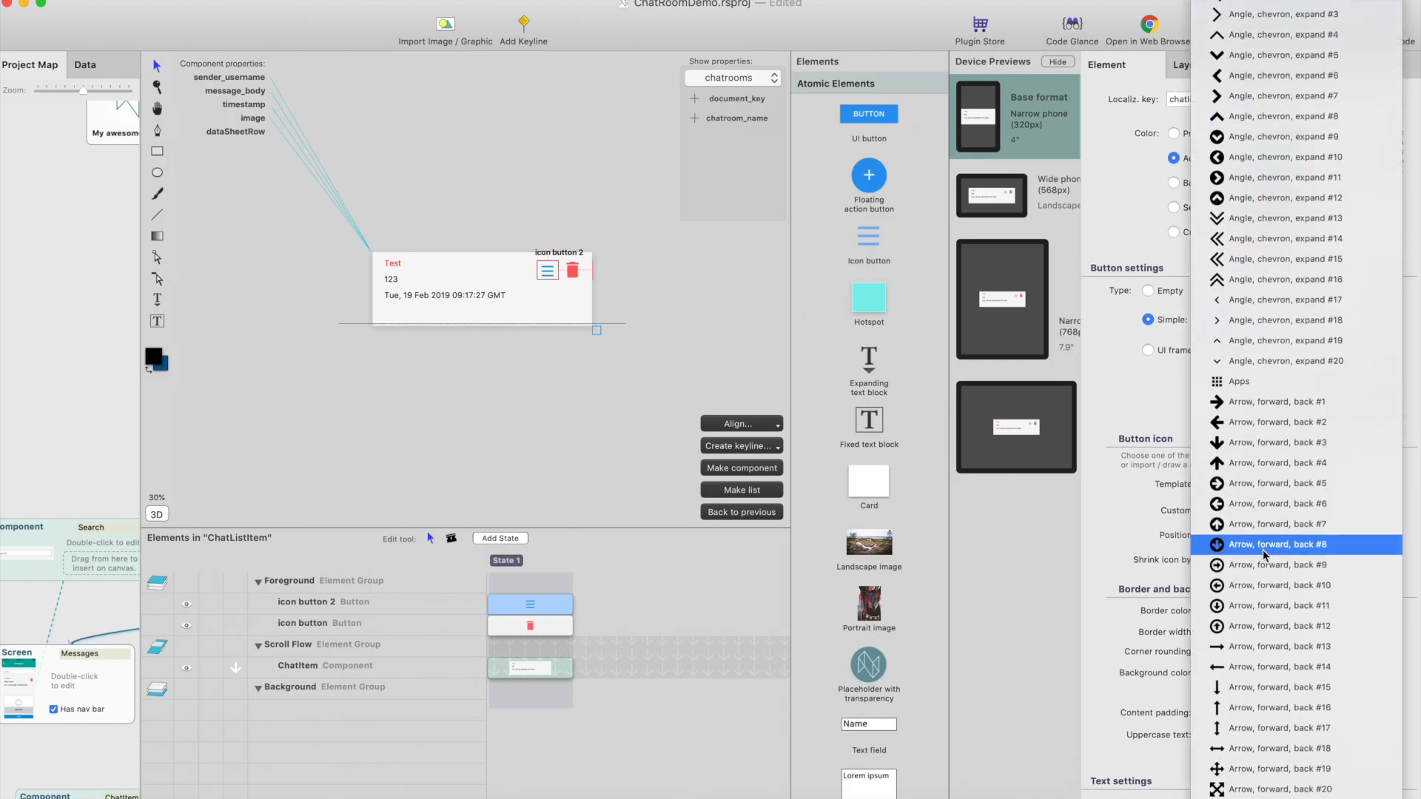
pyautogui.scroll(-15, 1262, 549)
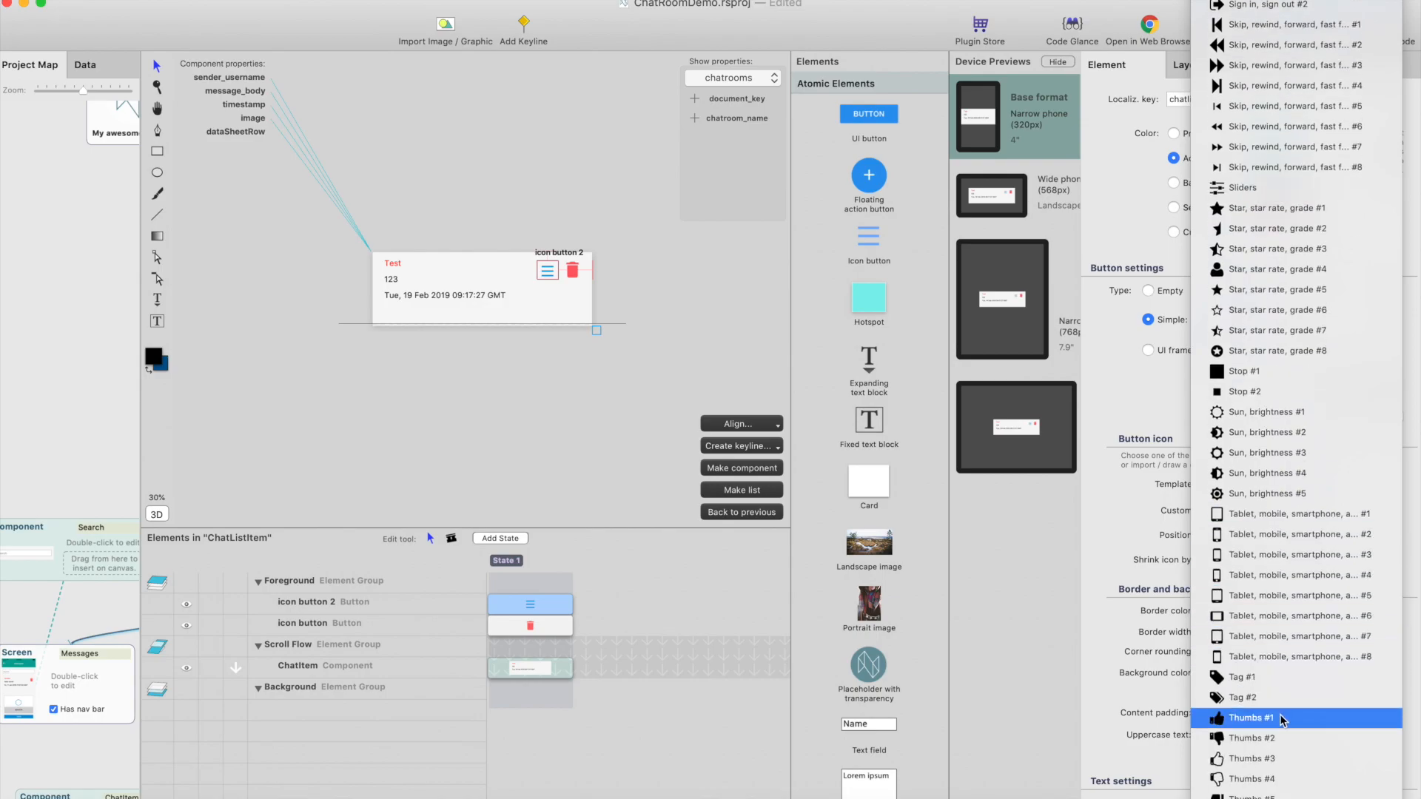
pyautogui.click(1281, 758)
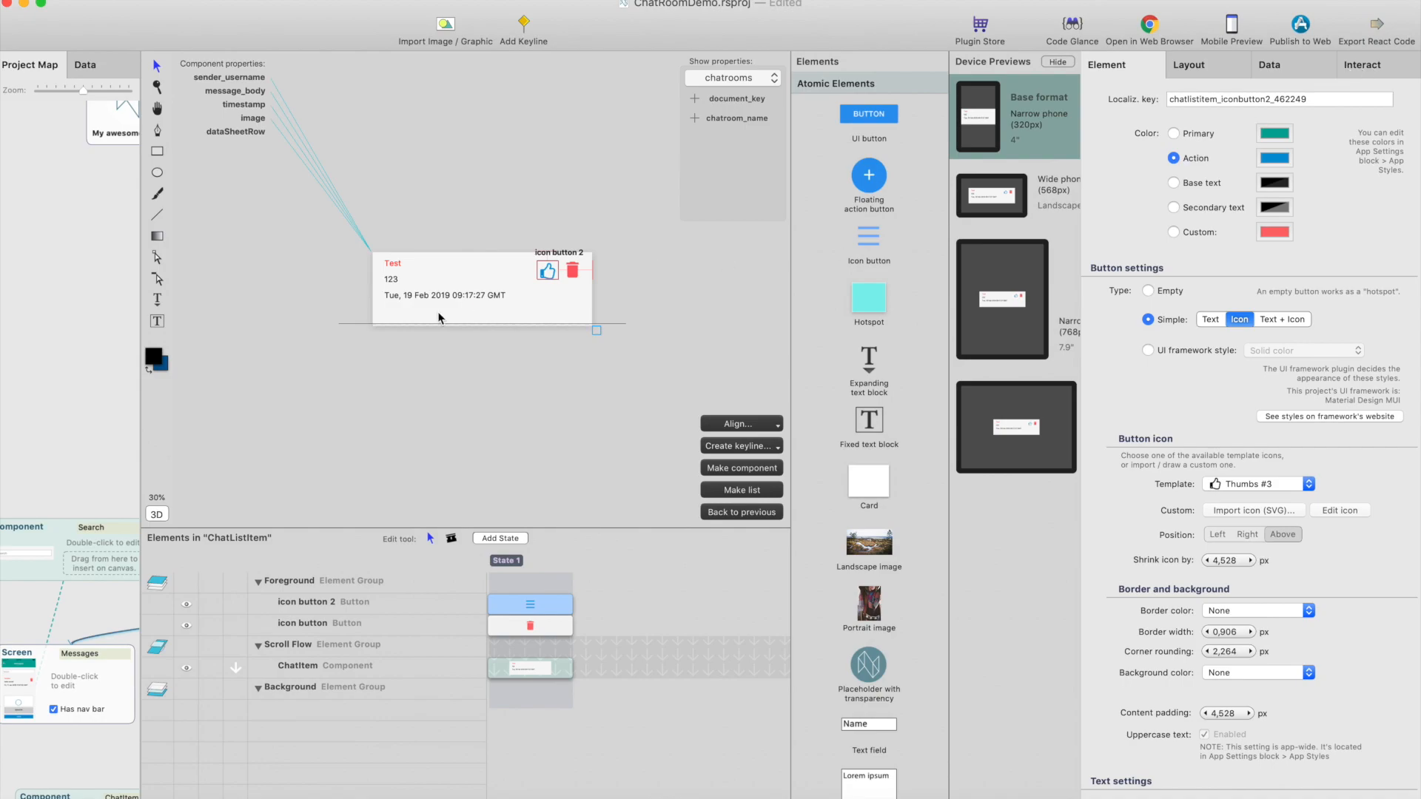
# Duplicate the thumbs-up button, place the copy to its left and set the copy's icon to Thumbs #4
pyautogui.press('super+d')
pyautogui.click(529, 275)
pyautogui.moveTo(528, 272); pyautogui.dragTo(520, 272)
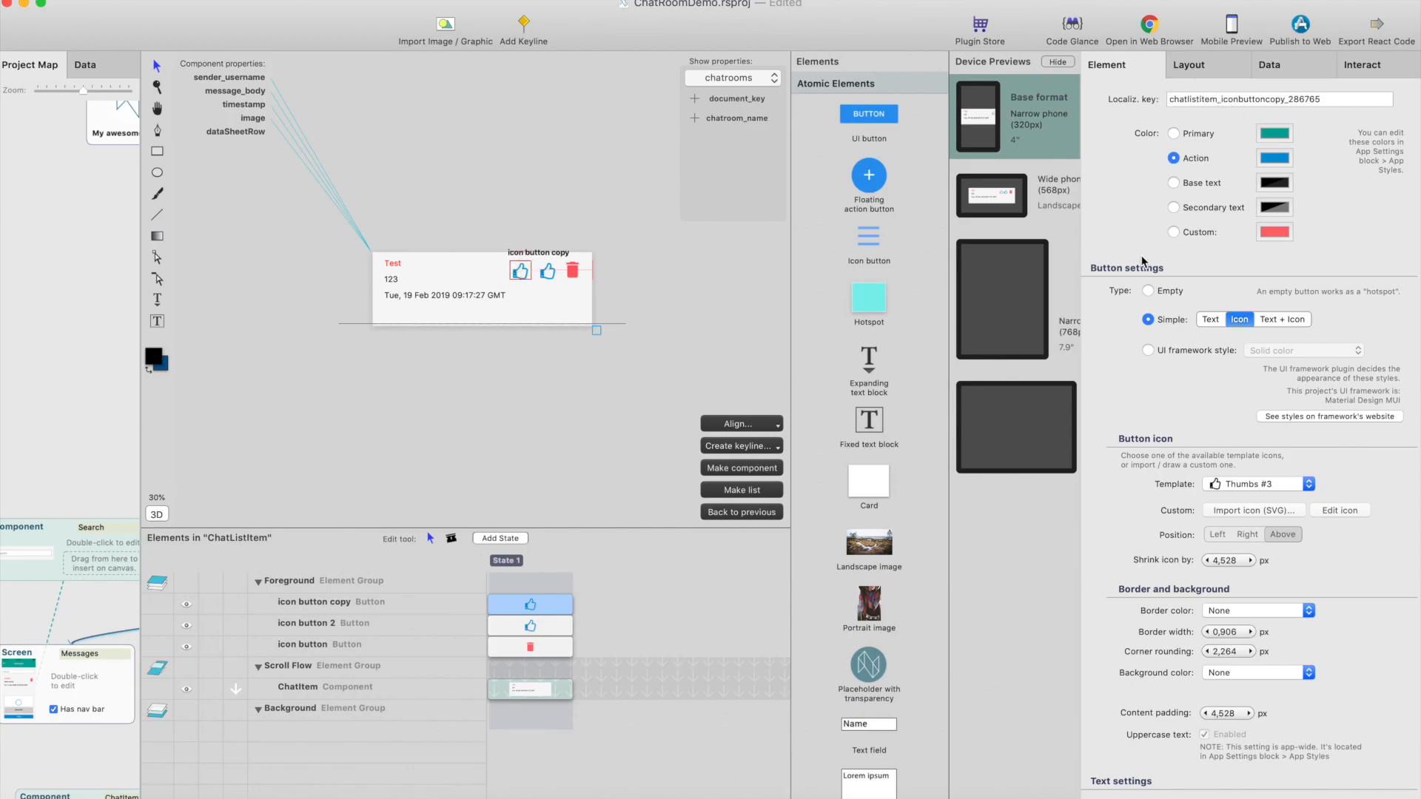
pyautogui.click(1283, 487)
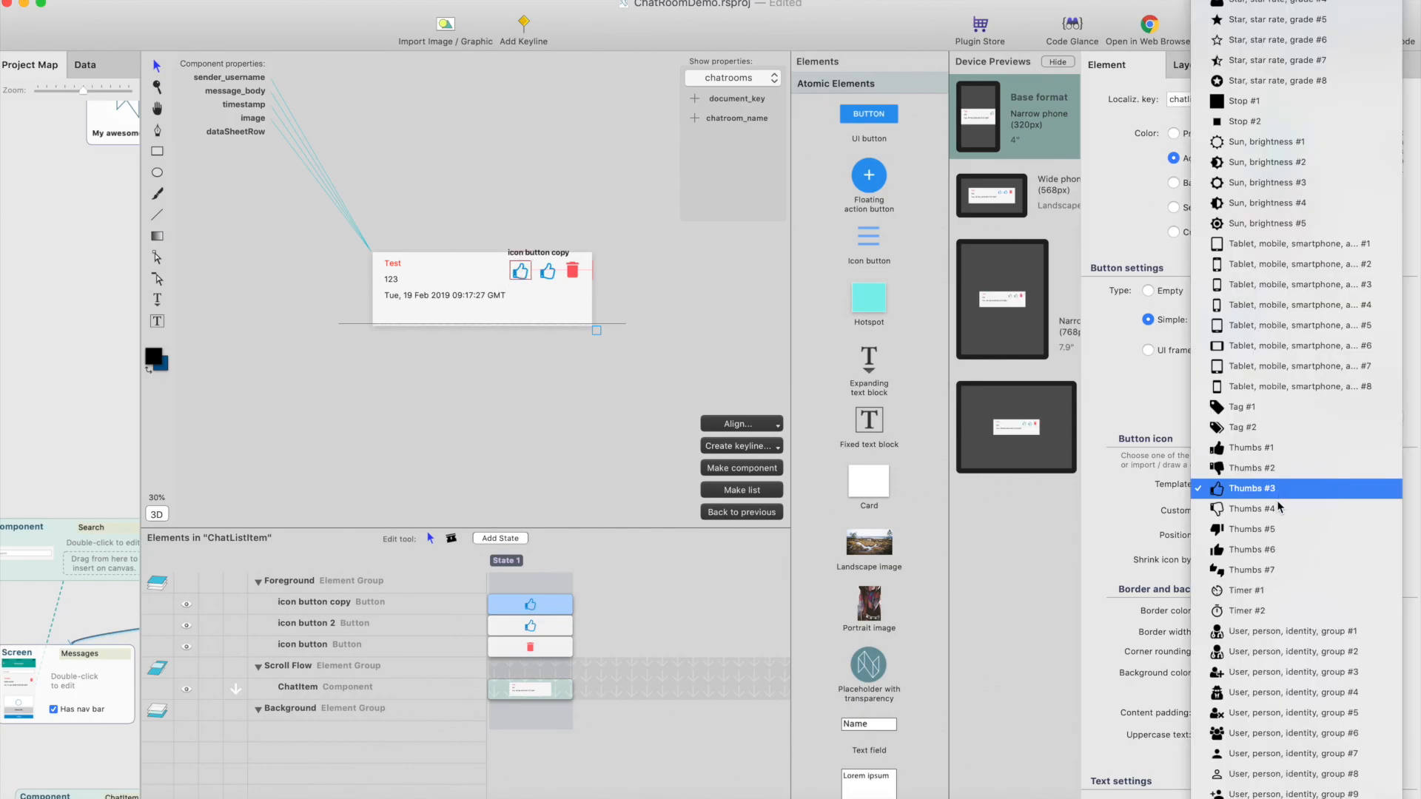
pyautogui.click(1277, 506)
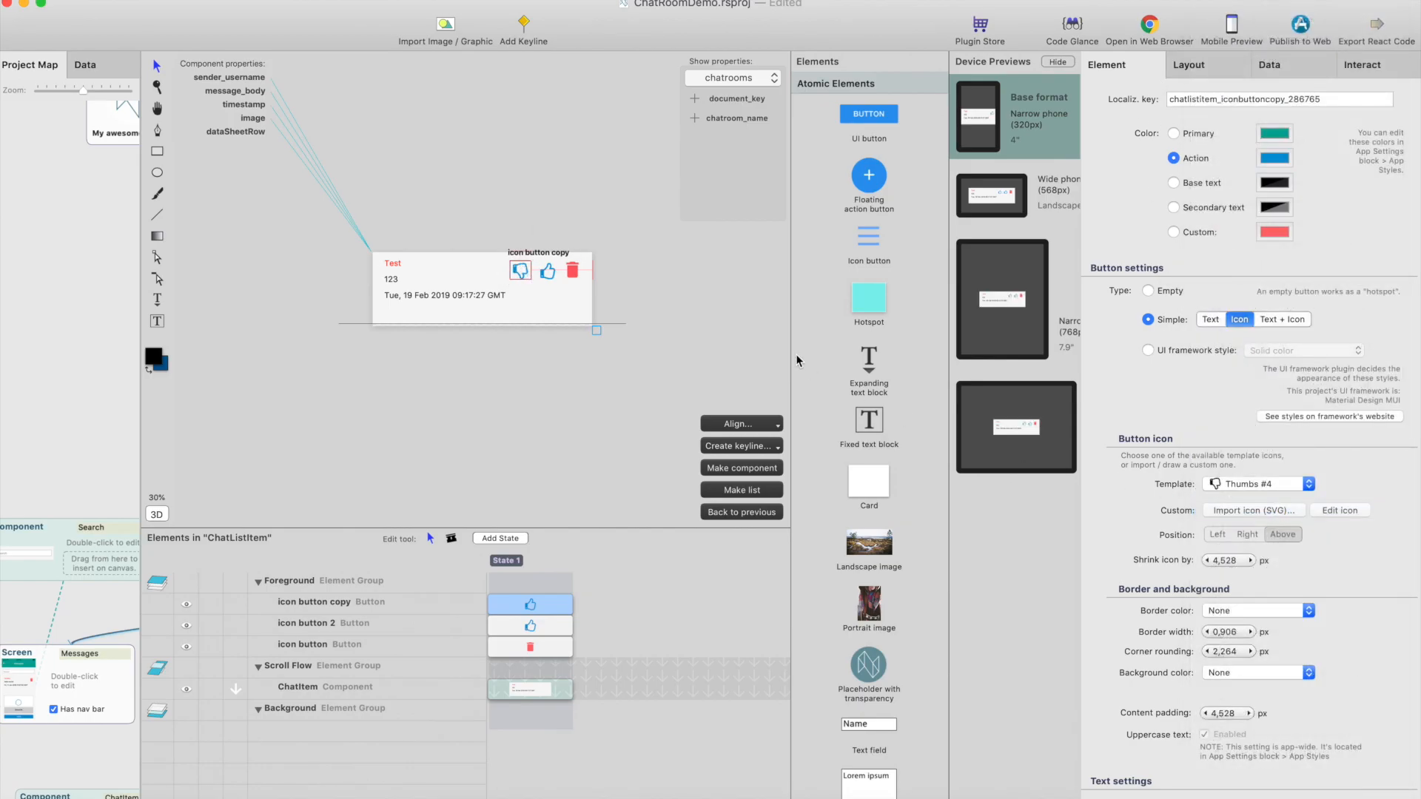
# Enable a tap action on the thumbs-up button that saves data to the firebaseConnection plugin
pyautogui.click(549, 274)
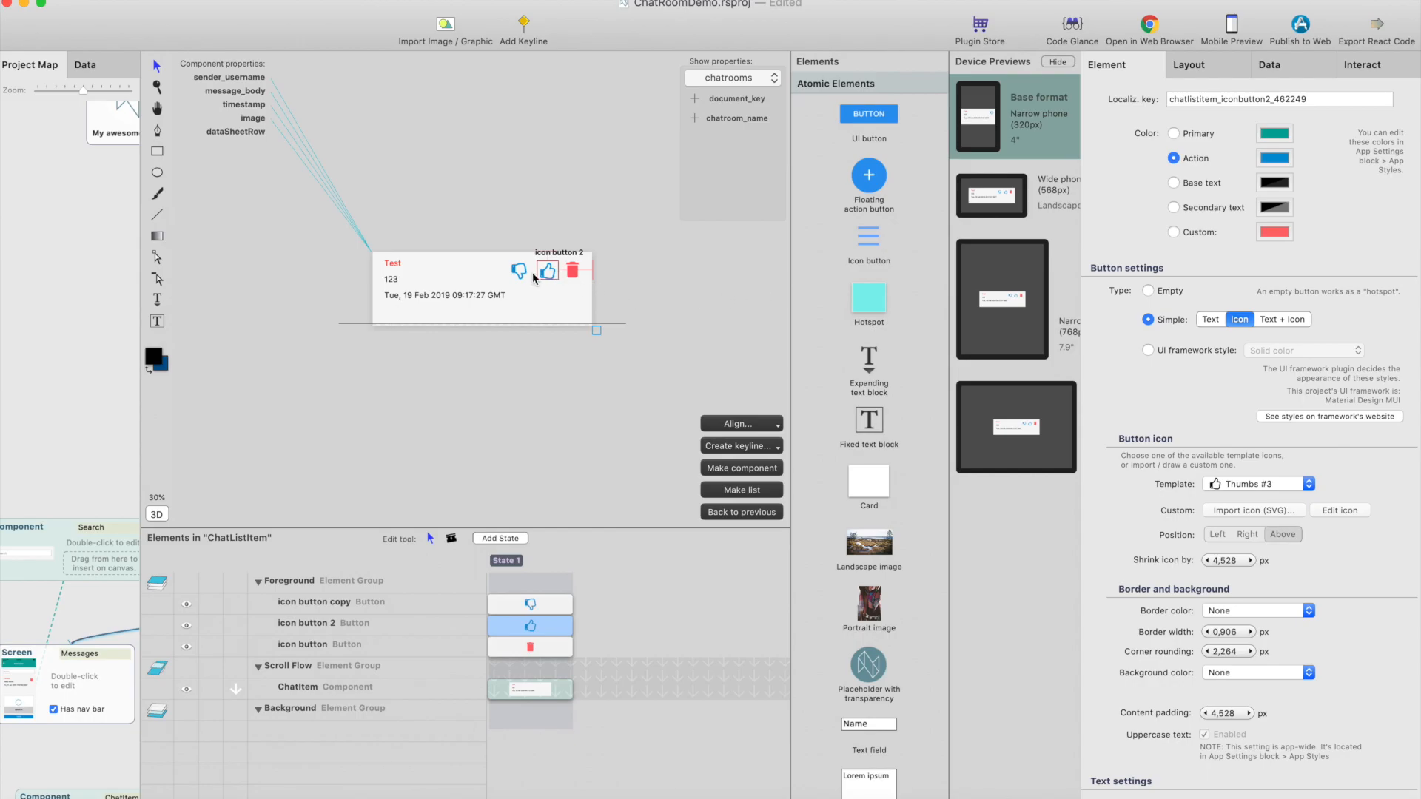
pyautogui.click(1366, 67)
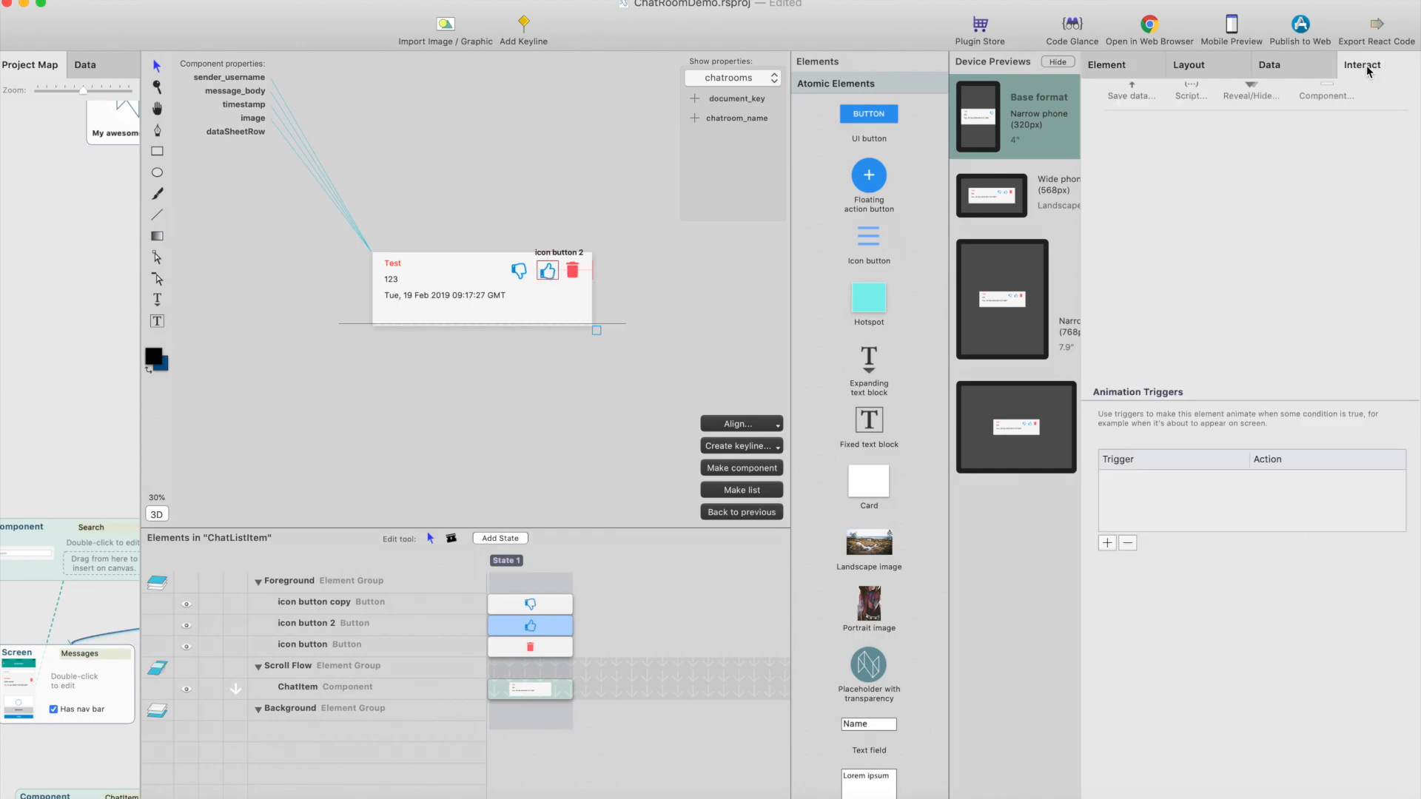
pyautogui.scroll(3, 1251, 219)
pyautogui.click(1105, 136)
pyautogui.click(1133, 198)
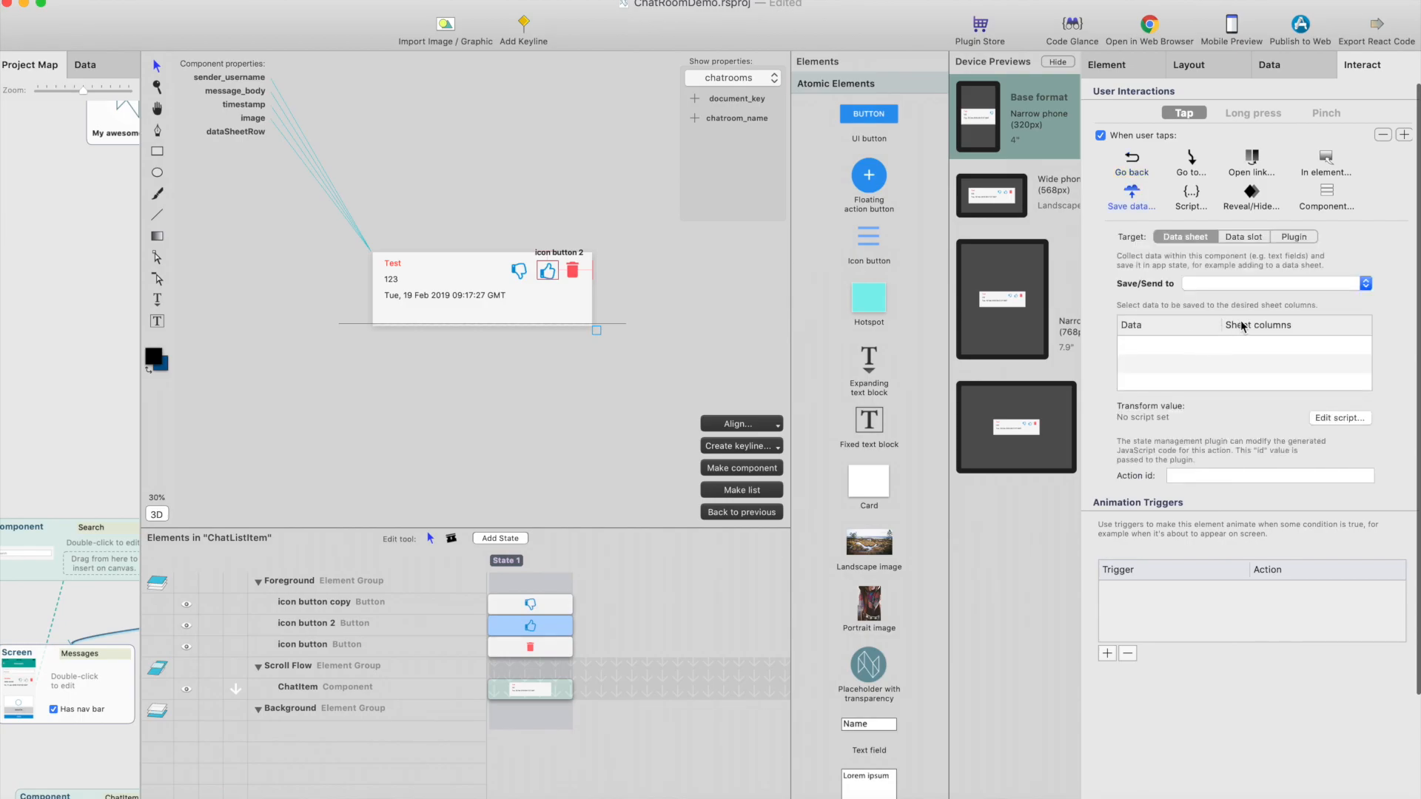
pyautogui.click(1295, 237)
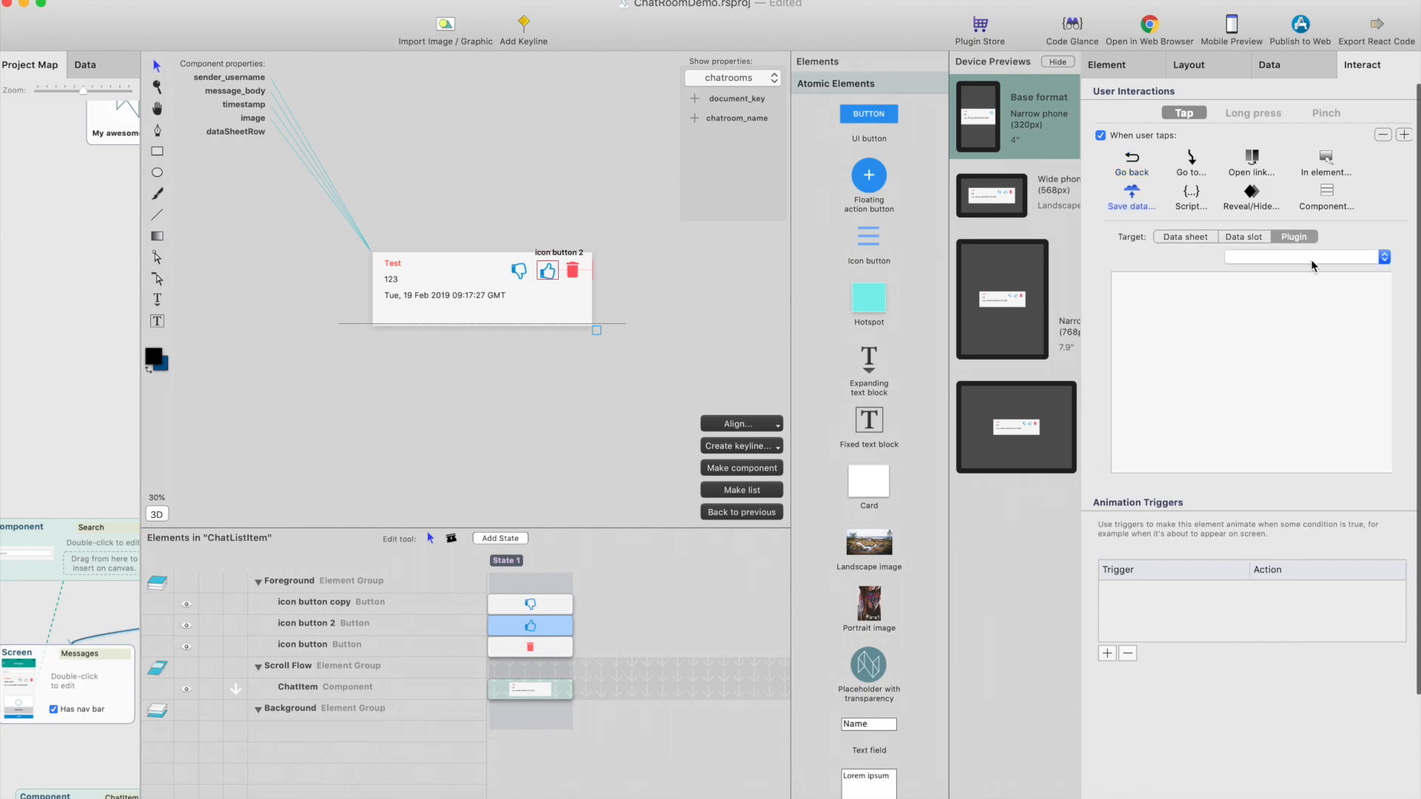
pyautogui.click(1372, 259)
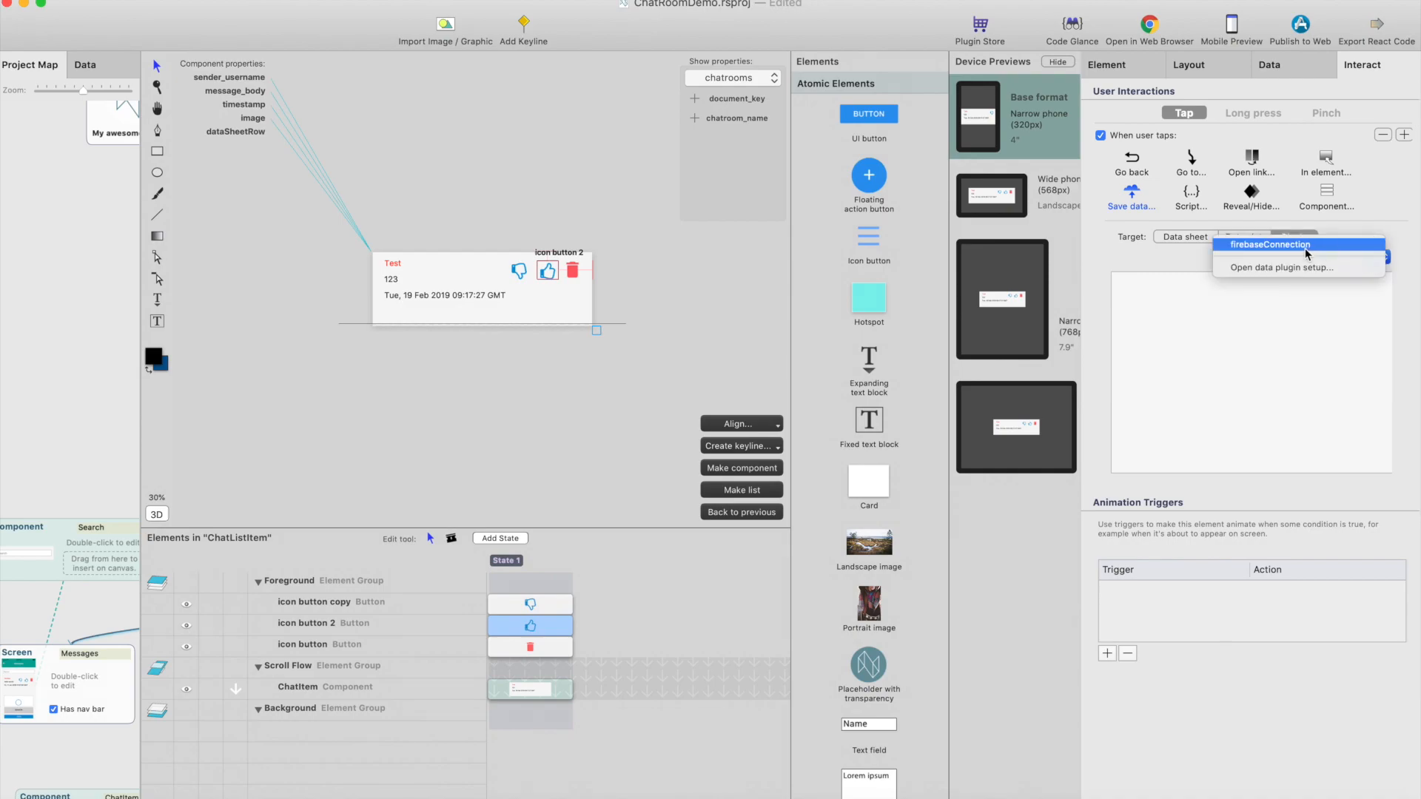
pyautogui.click(1265, 287)
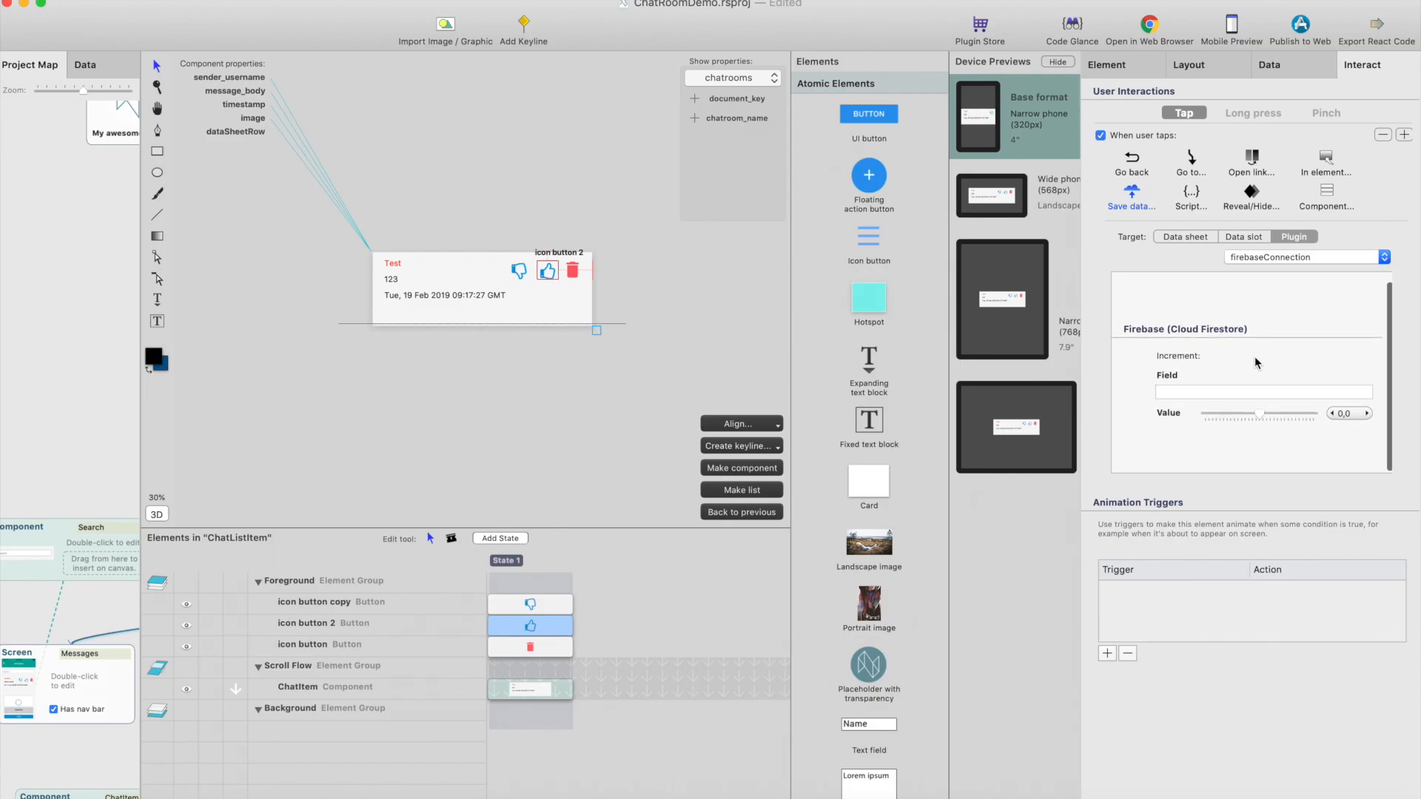
# Set the thumbs-up action's Firestore increment field to likes and raise its increment value by one step
pyautogui.click(1215, 398)
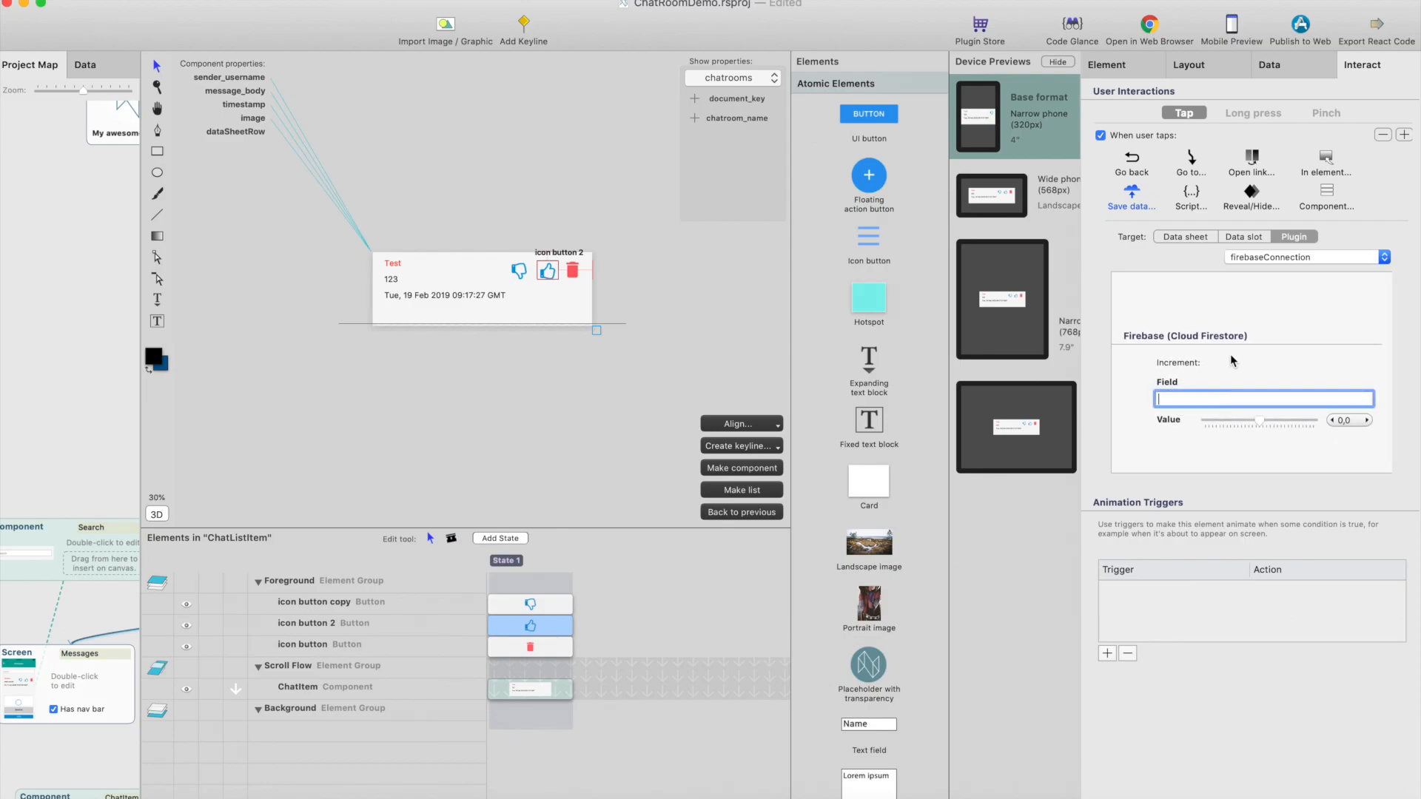
pyautogui.write('likes')
pyautogui.click(1367, 421)
# Enable a tap action on the thumbs-down button that saves data to the firebaseConnection plugin
pyautogui.click(517, 278)
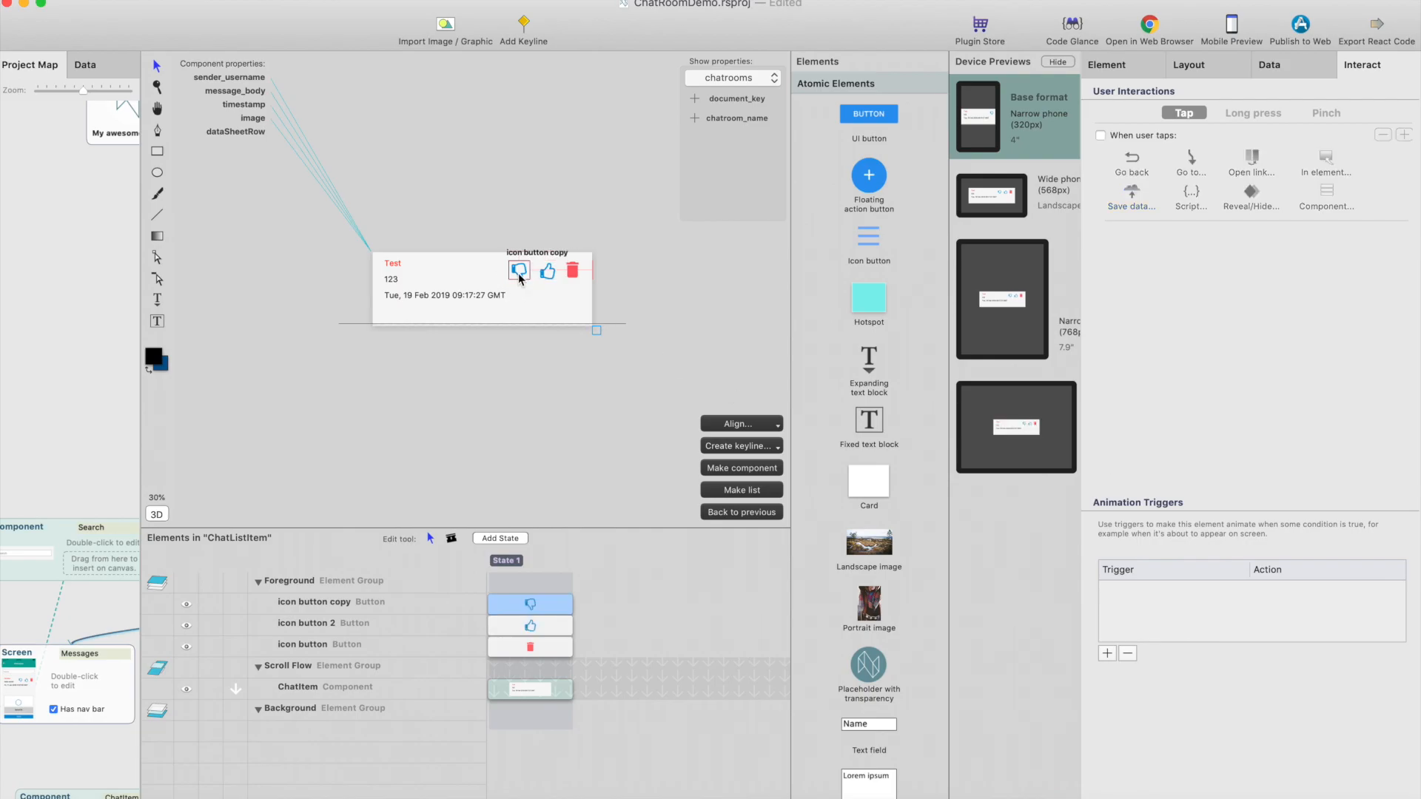
pyautogui.click(1102, 137)
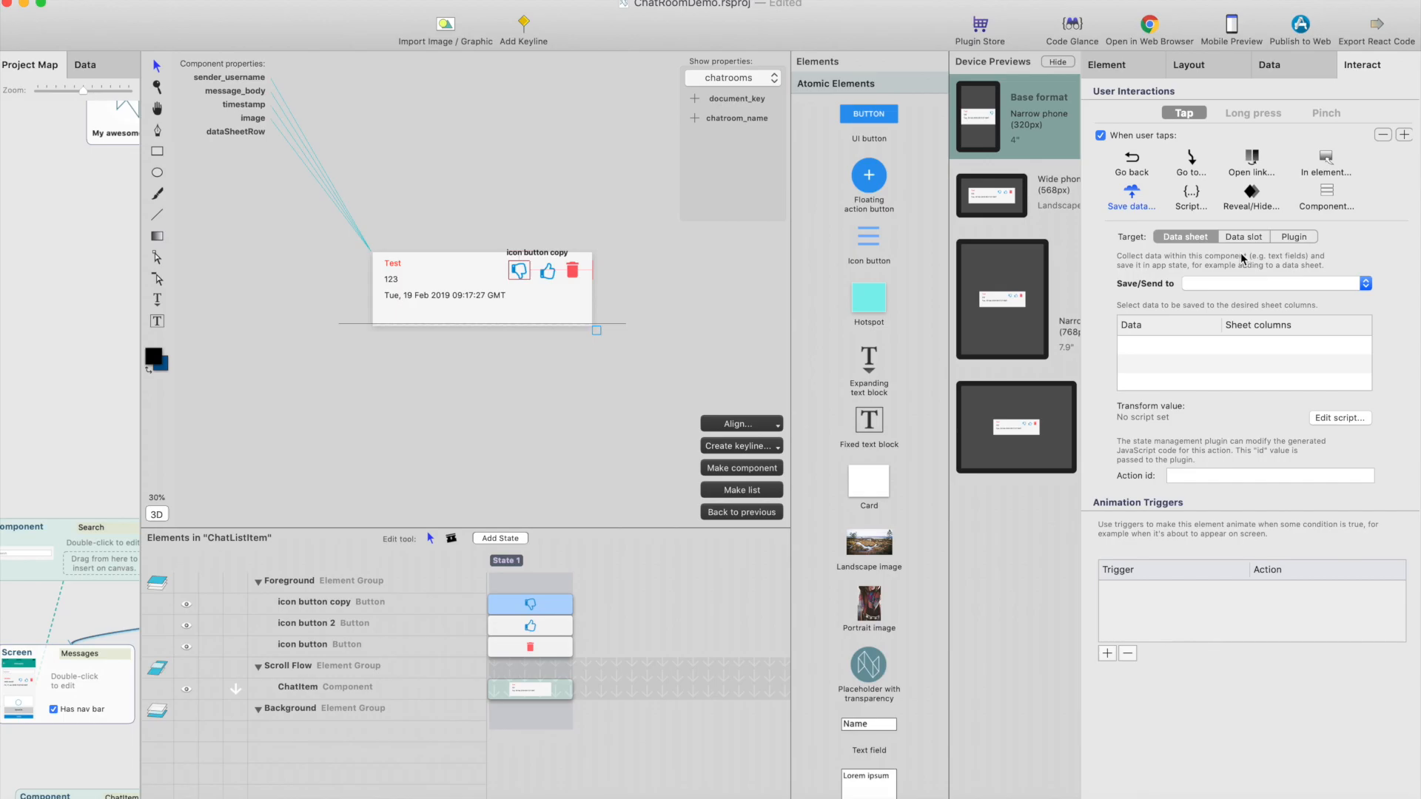
pyautogui.click(1296, 238)
pyautogui.click(1330, 261)
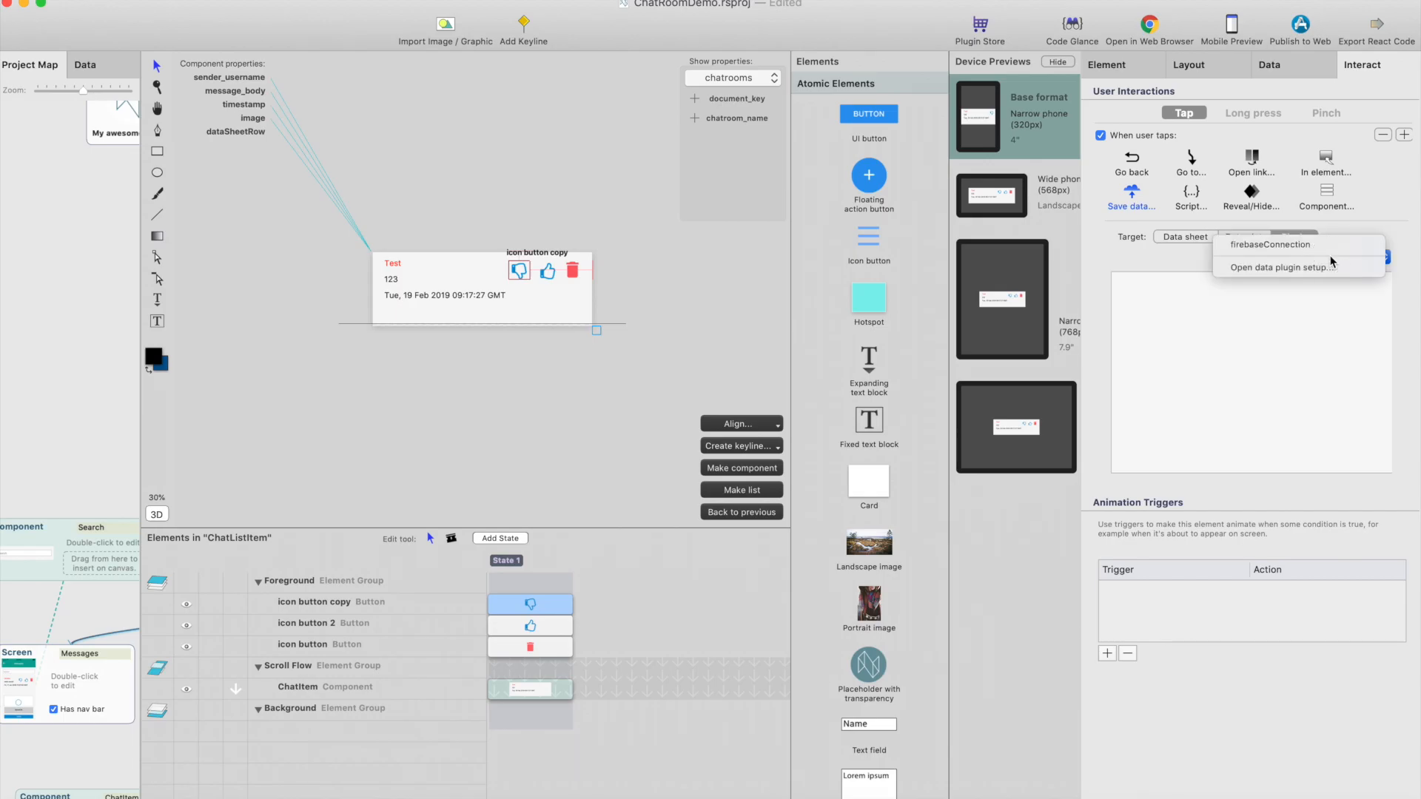
pyautogui.click(1308, 294)
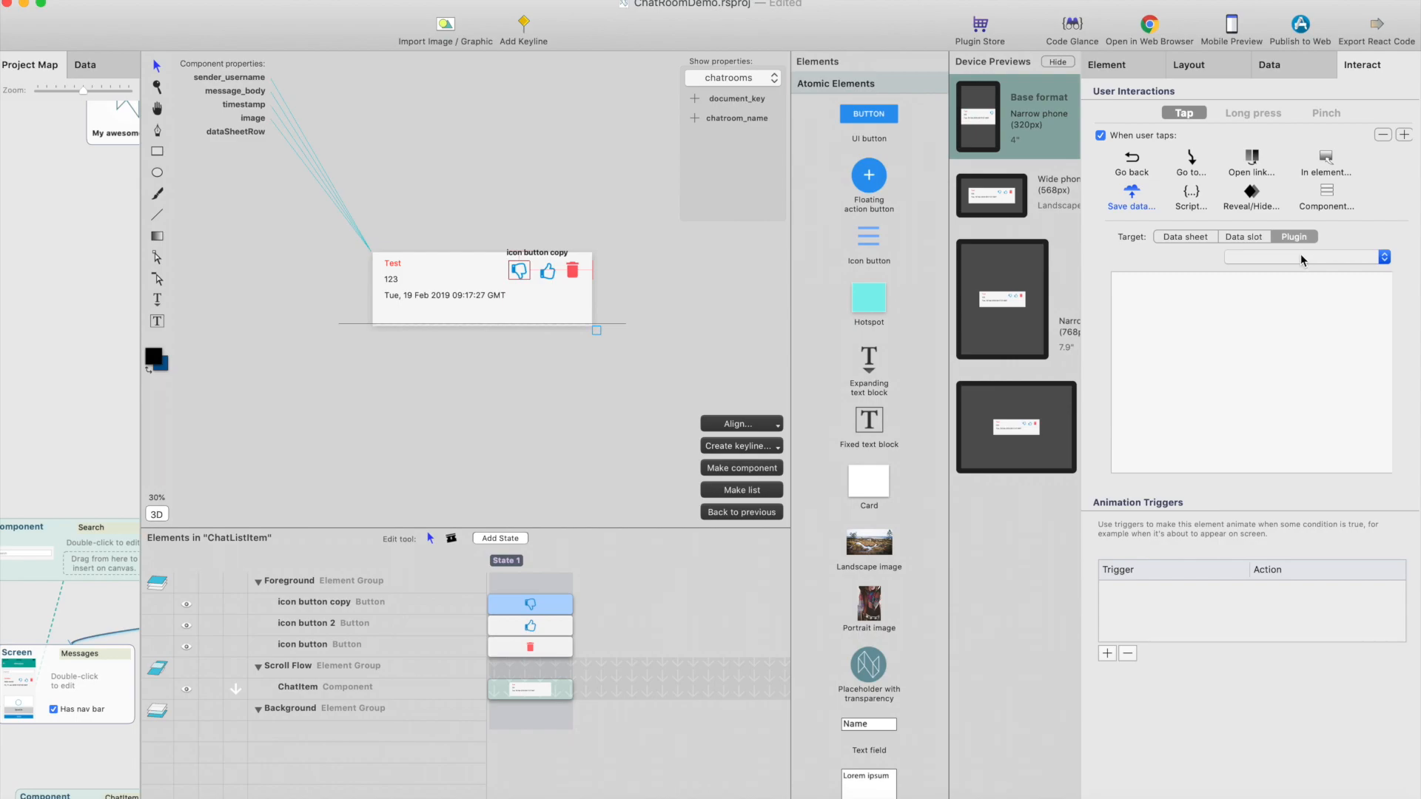
# Set the thumbs-down action's Firestore increment field to likes and lower its increment value by one step
pyautogui.click(1203, 398)
pyautogui.write('likes')
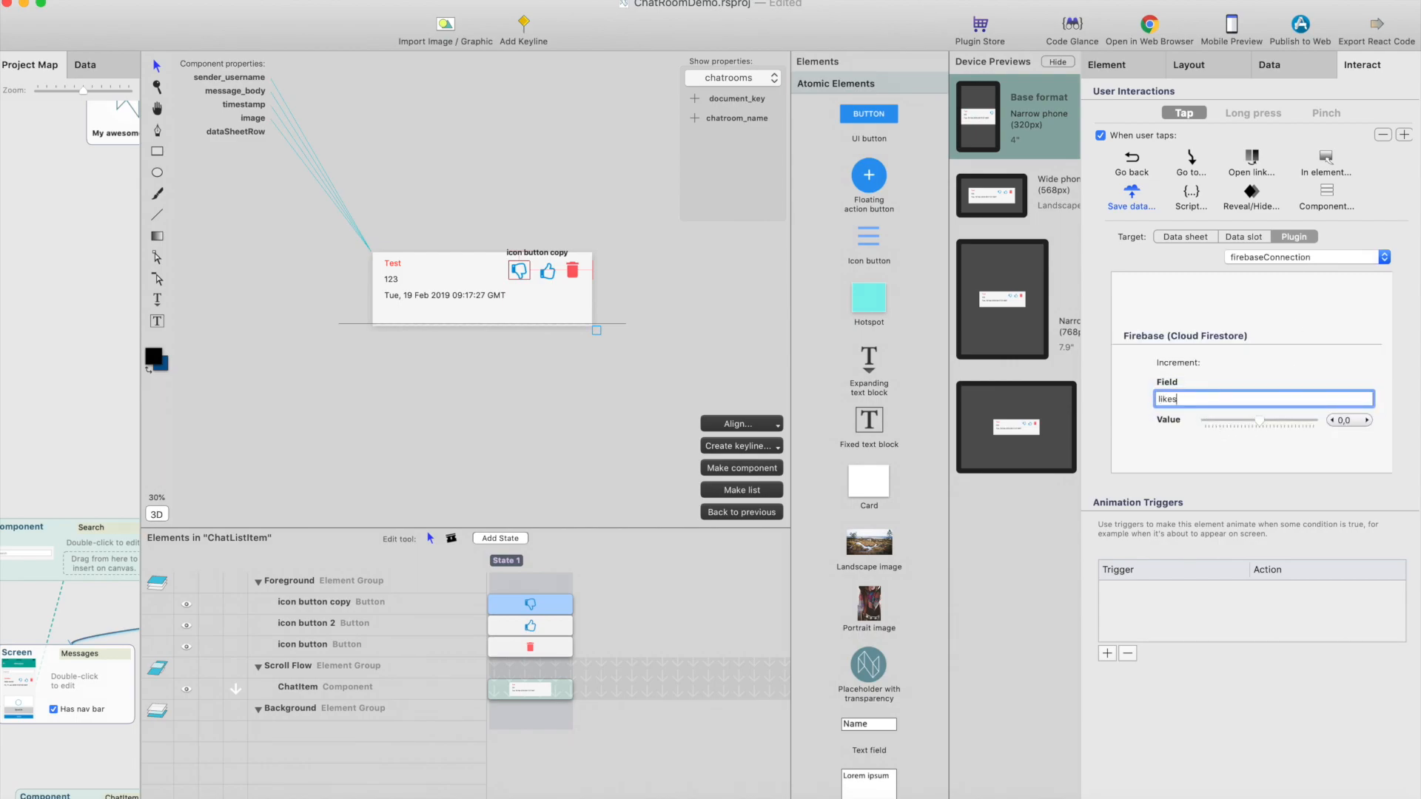
pyautogui.click(1333, 420)
pyautogui.click(637, 295)
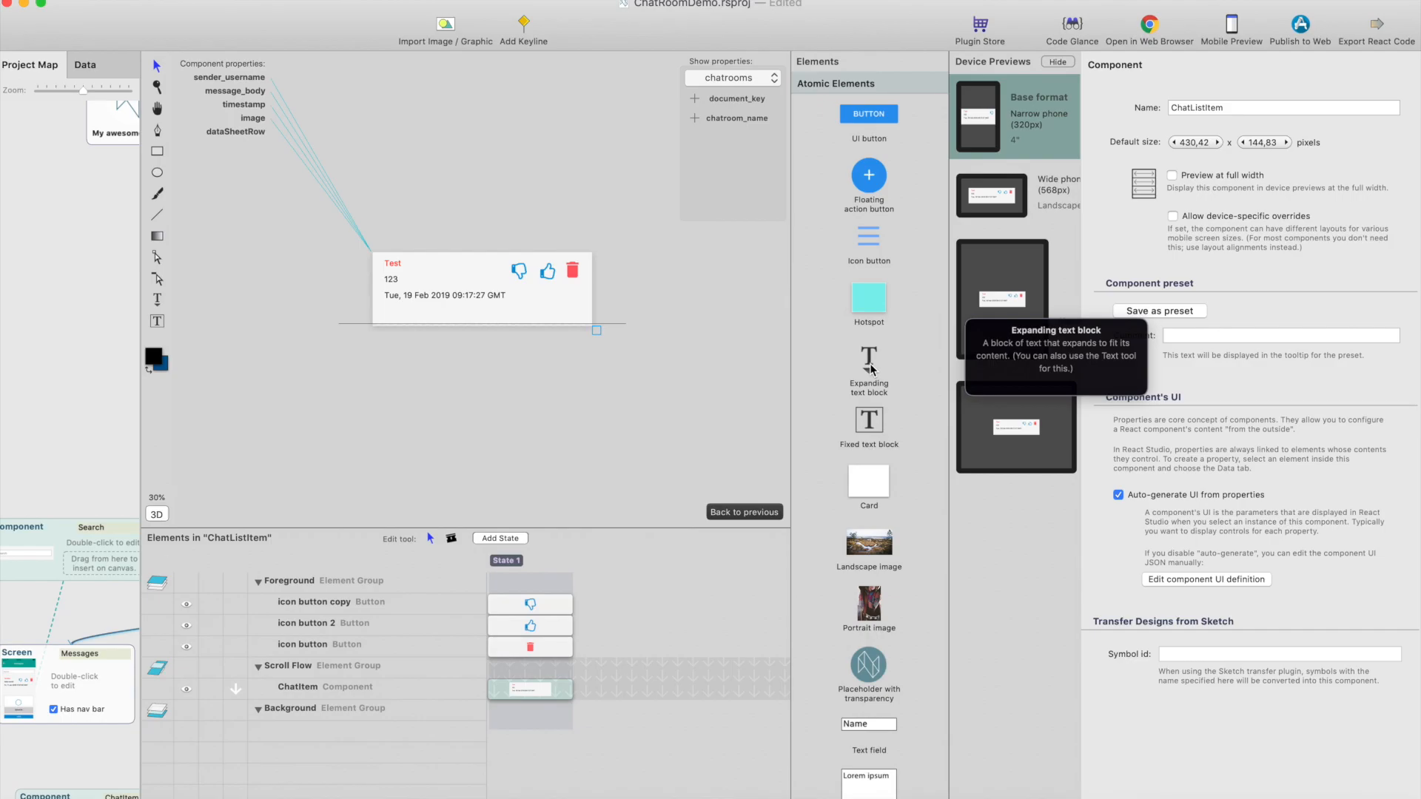
# Add an expanding text block reading "(likes)" below the timestamp in the ChatListItem component
pyautogui.moveTo(871, 369); pyautogui.dragTo(460, 323)
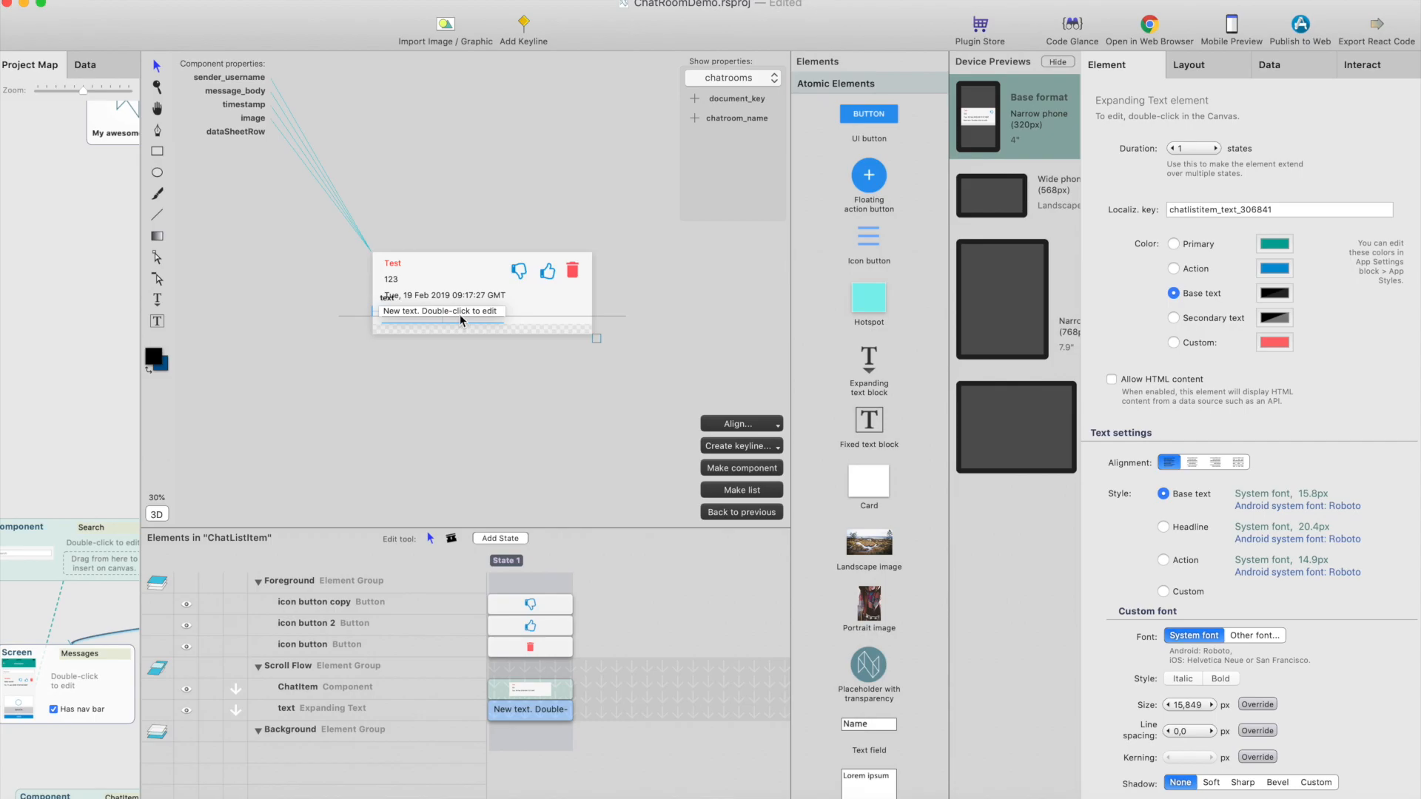
pyautogui.doubleClick(460, 315)
pyautogui.write('(likes')
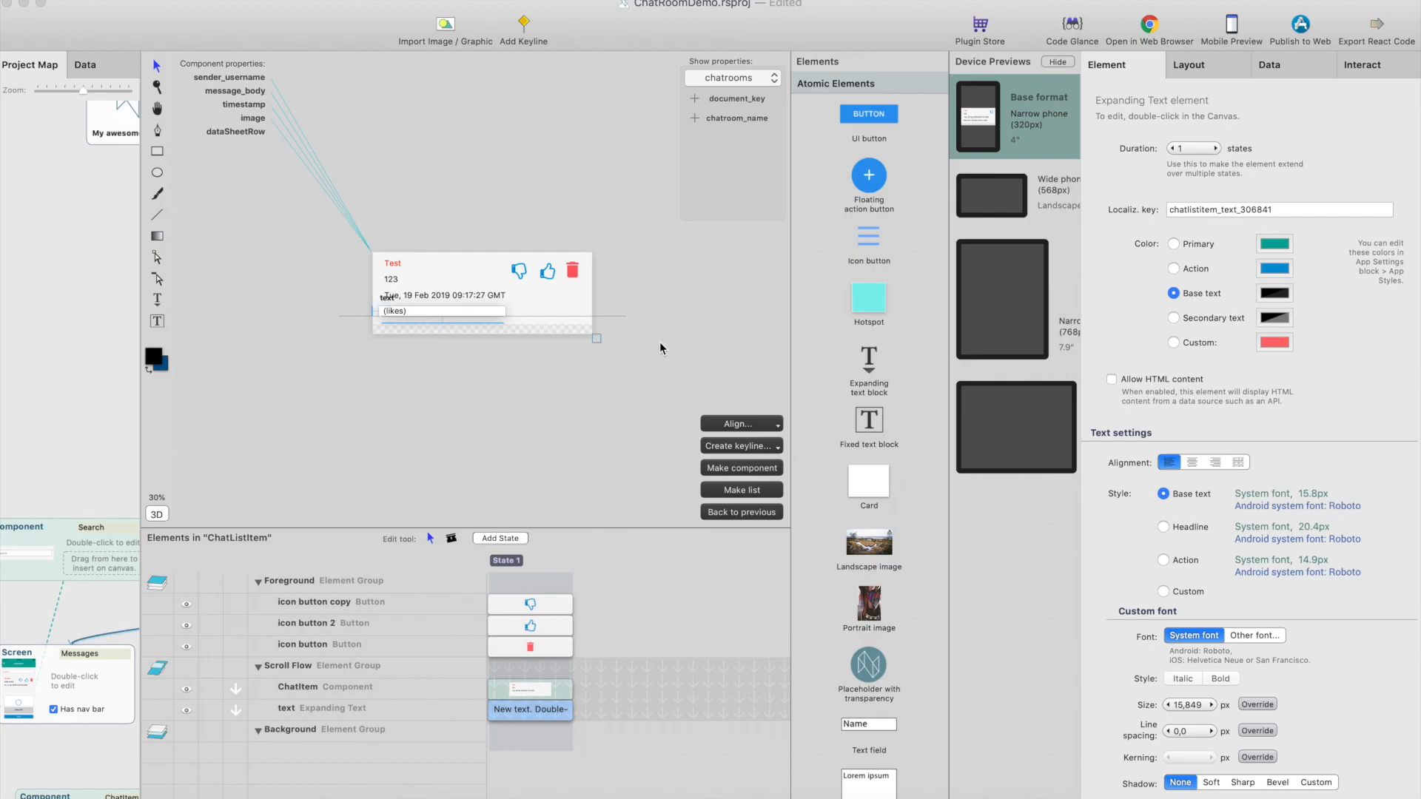
pyautogui.click(453, 314)
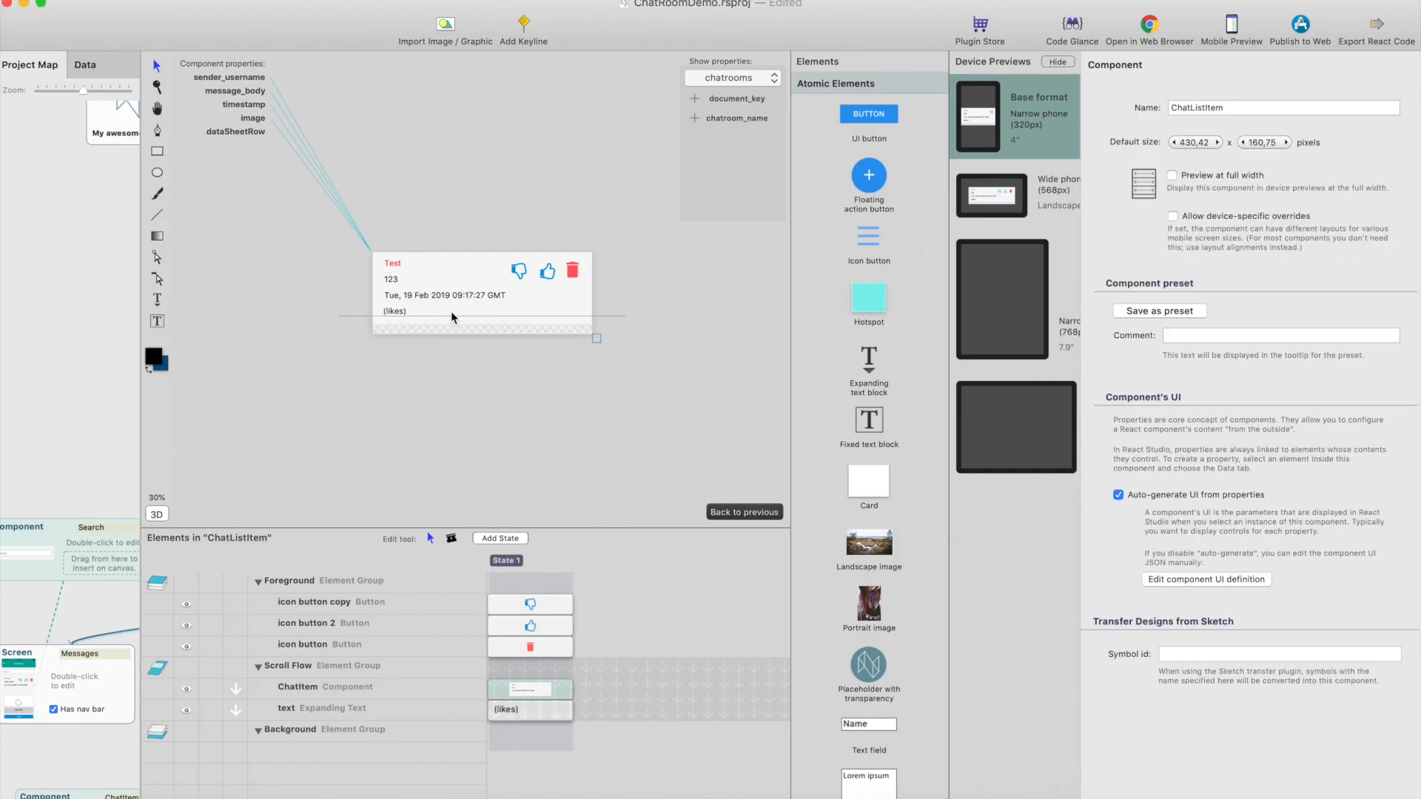
pyautogui.click(452, 312)
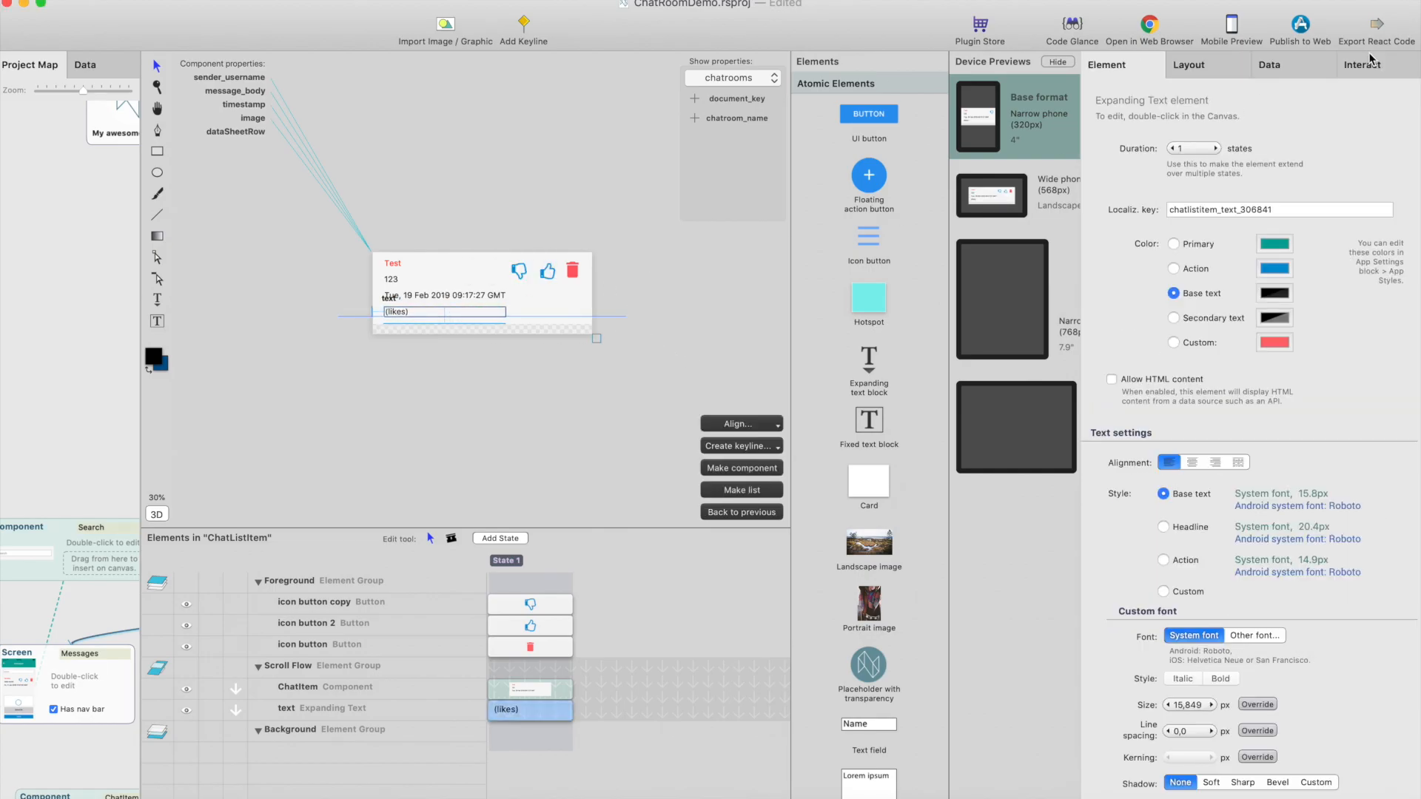
pyautogui.click(1300, 72)
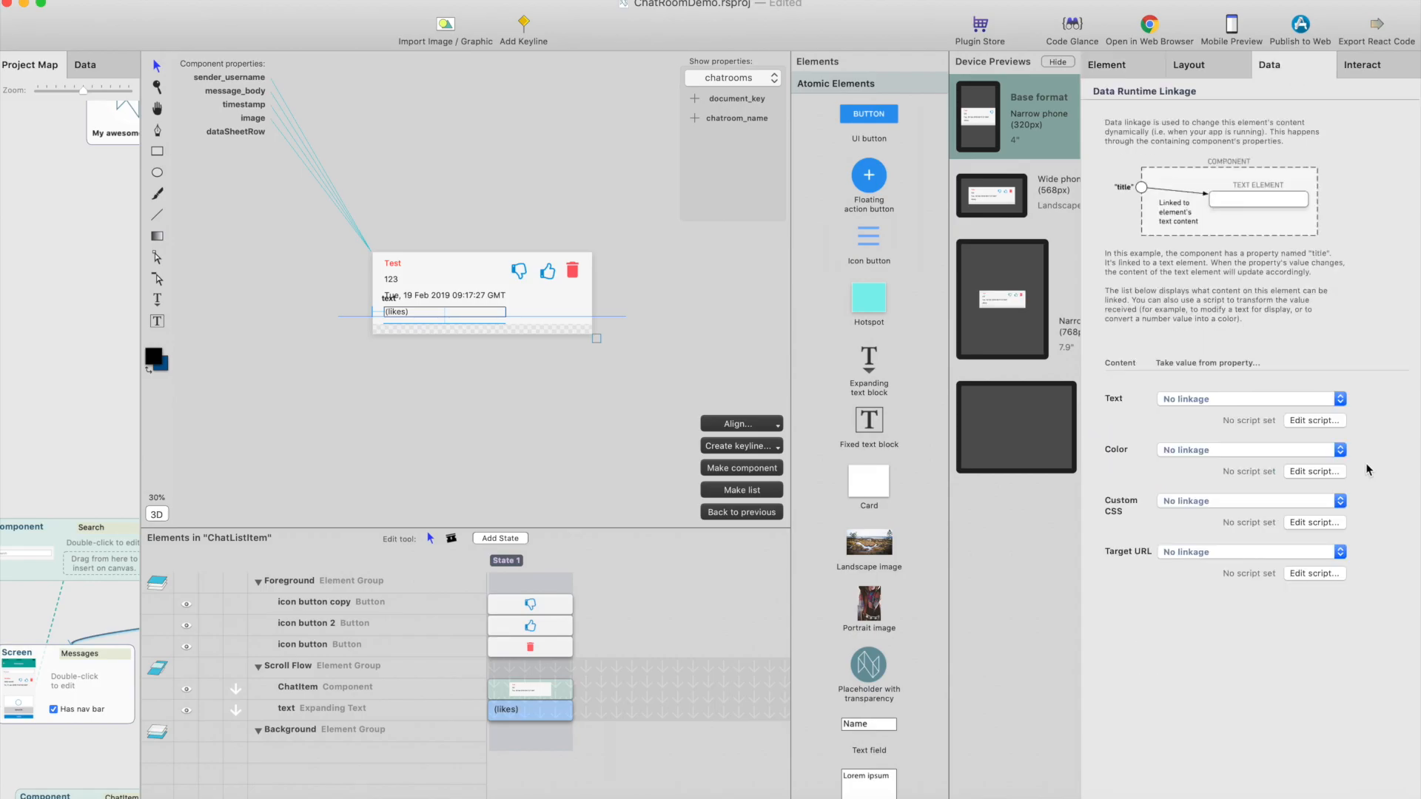
pyautogui.click(1284, 398)
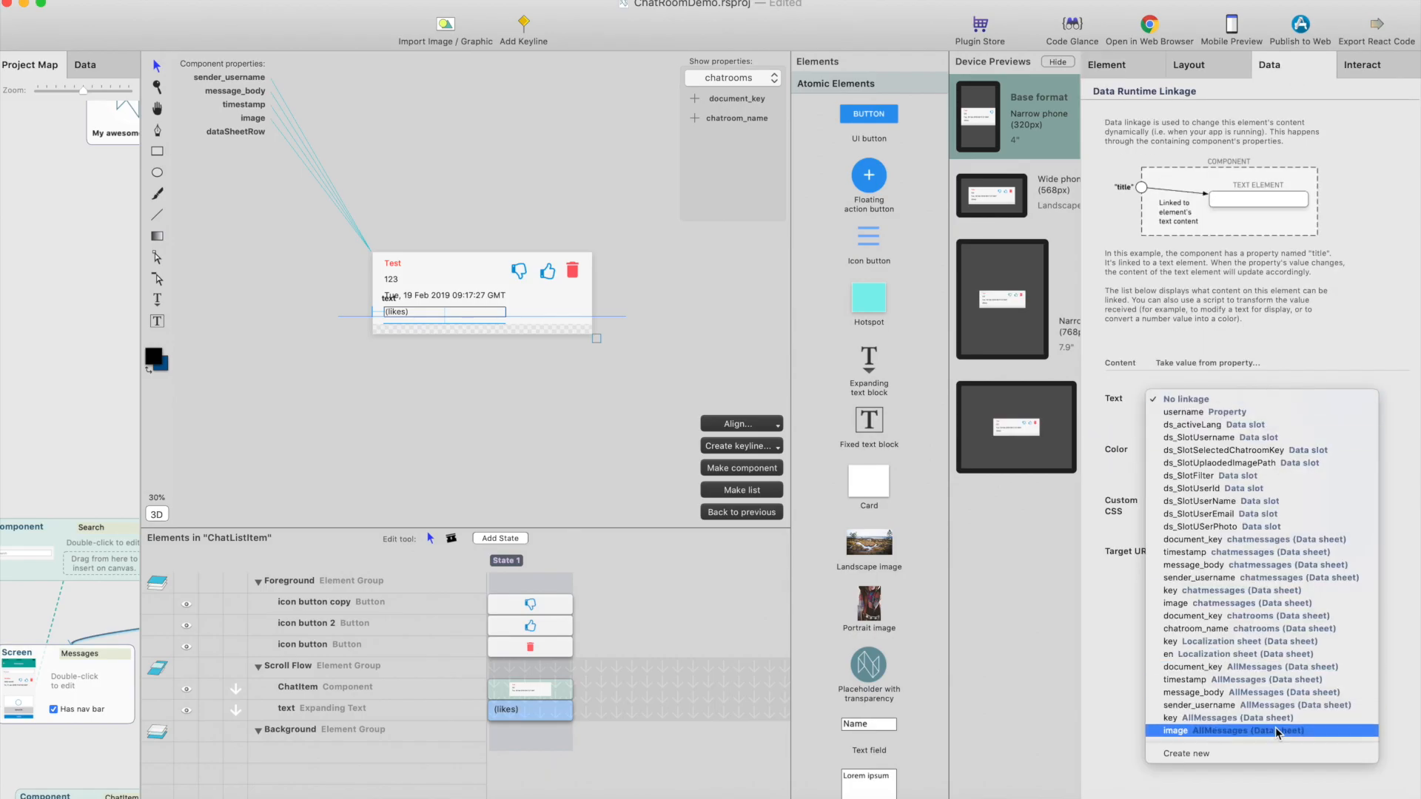
pyautogui.click(1260, 754)
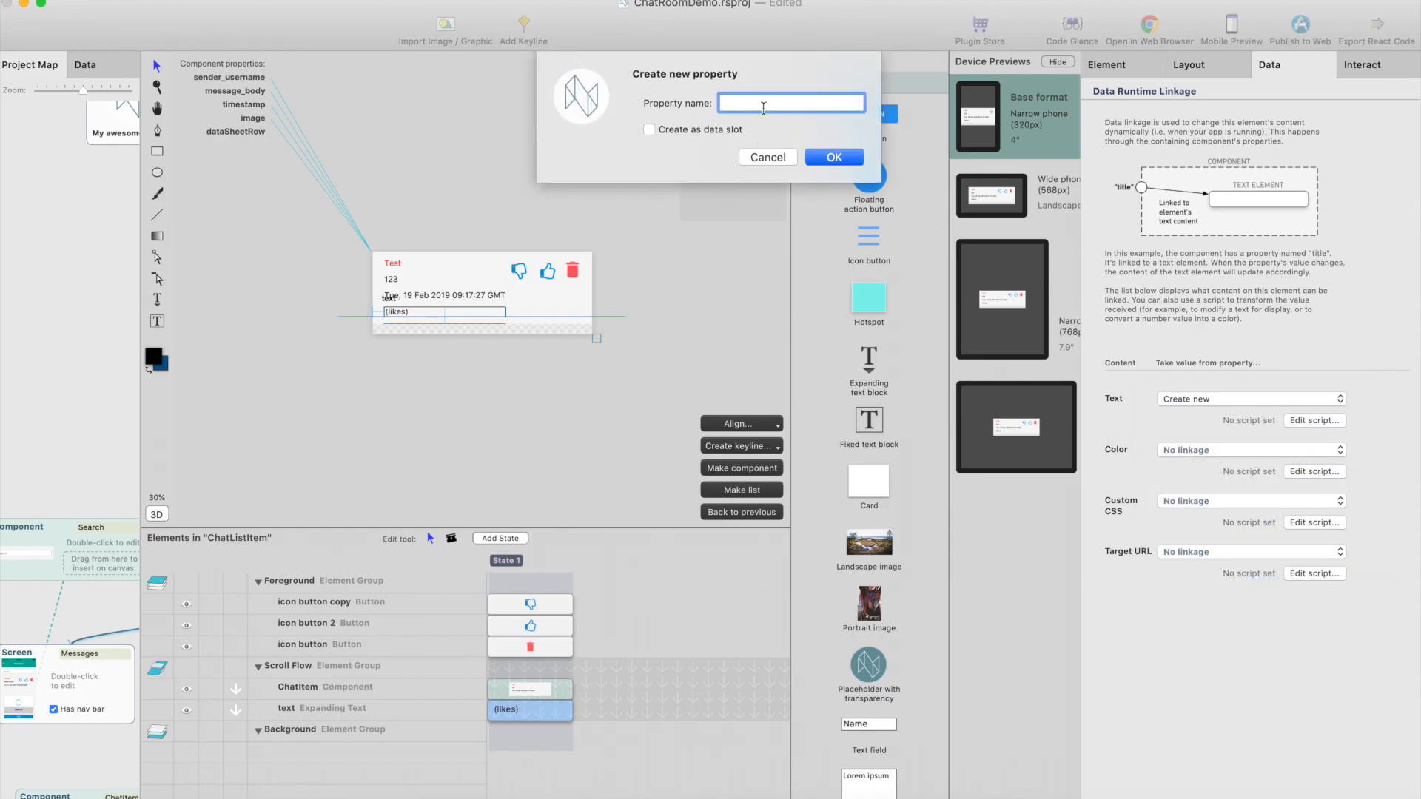
pyautogui.write('likes')
pyautogui.click(762, 152)
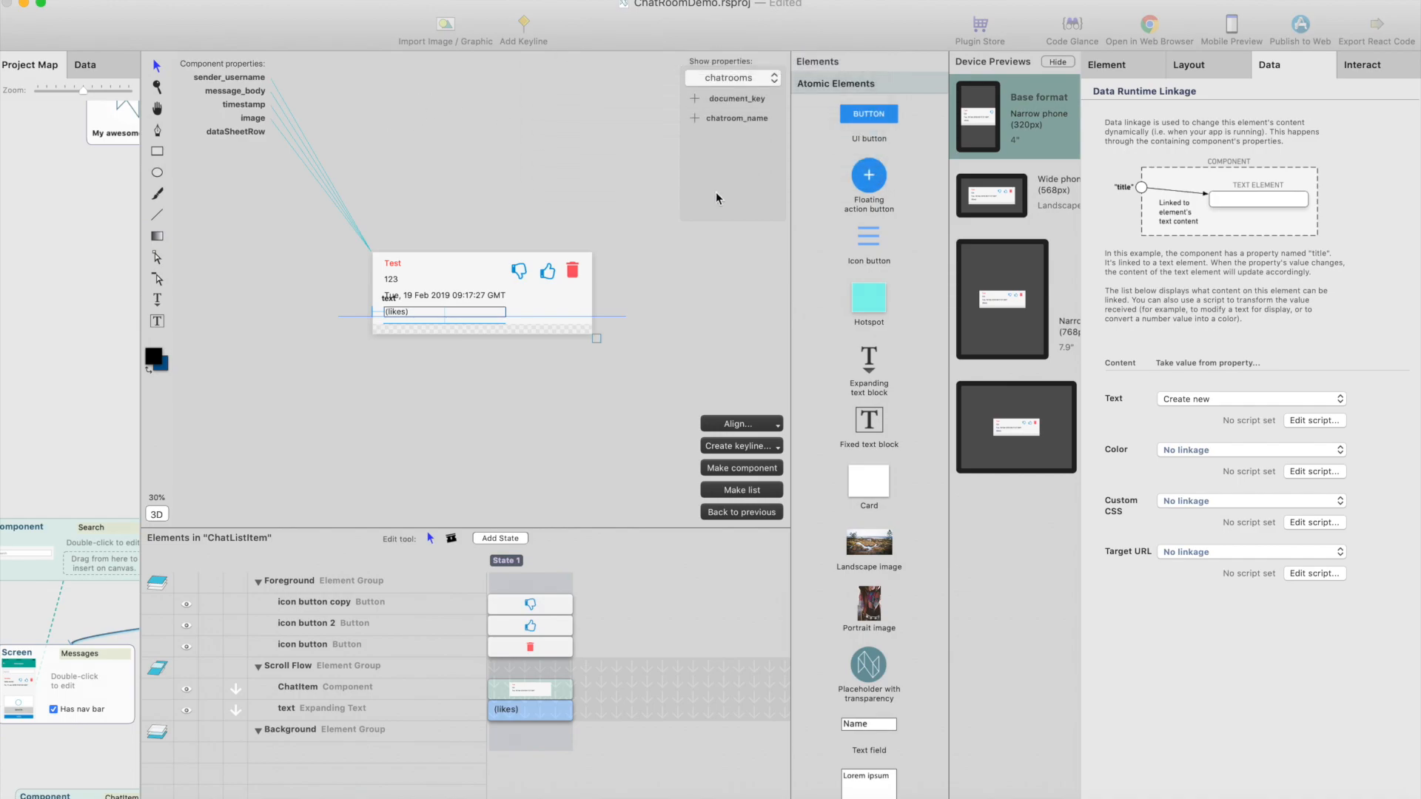
pyautogui.click(1233, 398)
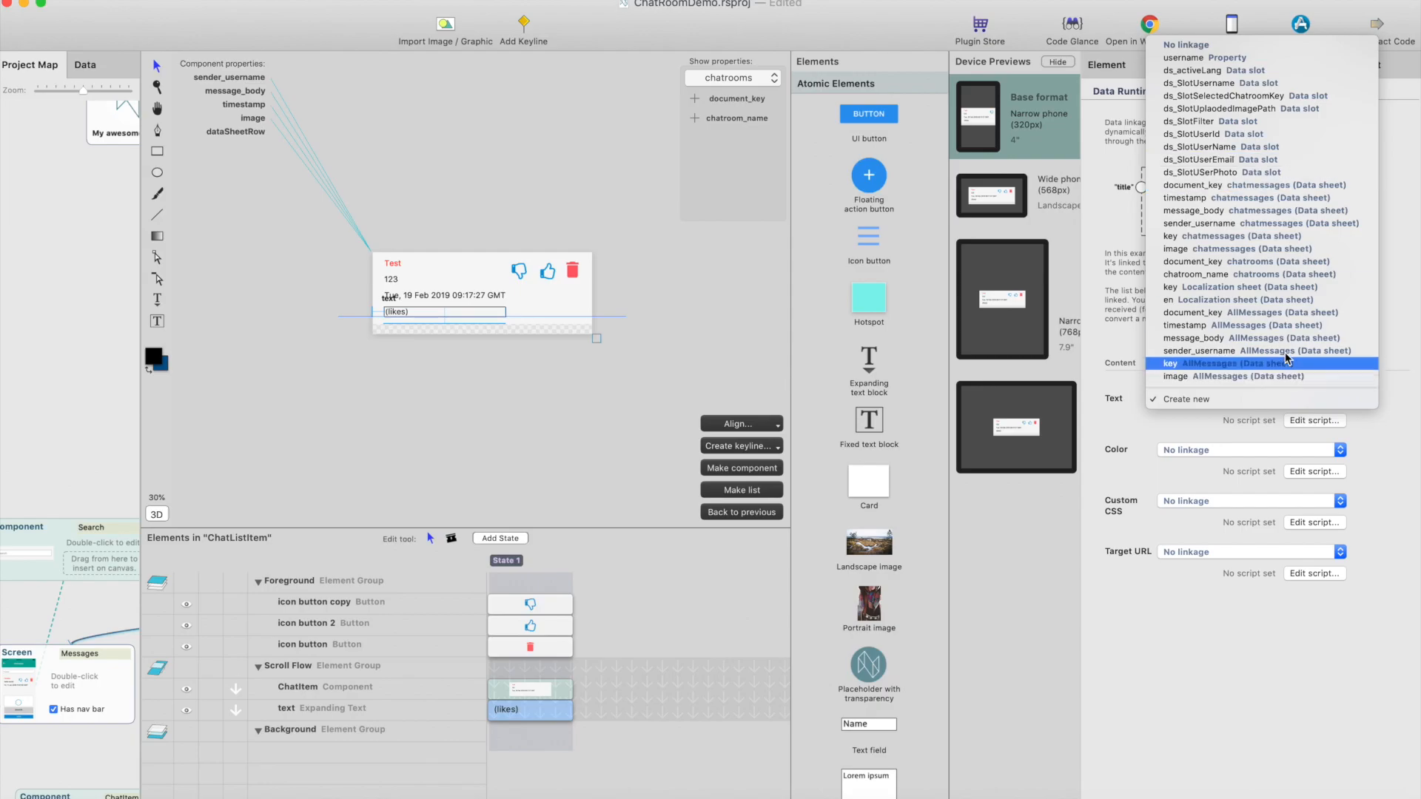
pyautogui.click(1128, 425)
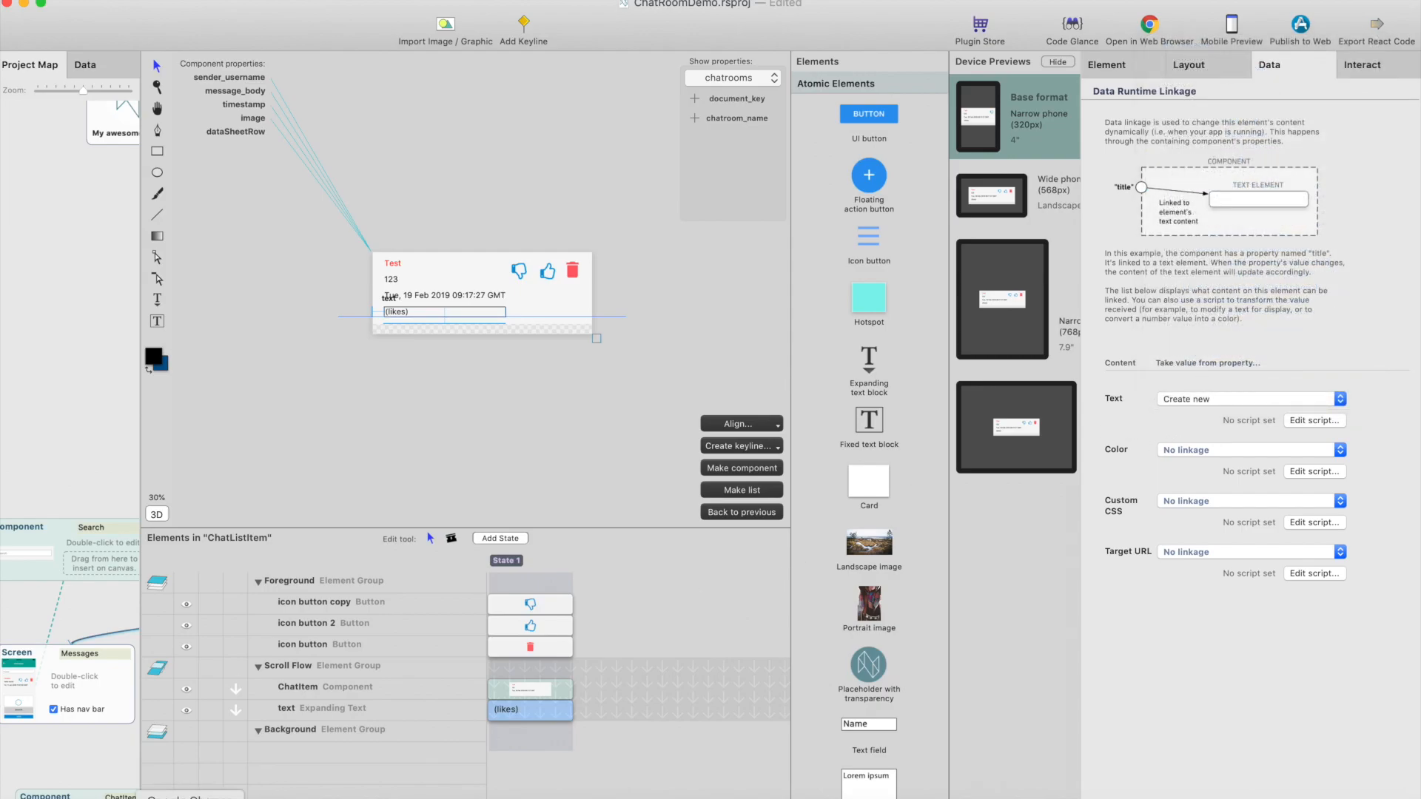
# Switch to the Firebase console and add a string field likes with value 0 to the first message of the first chatroom
pyautogui.click(191, 798)
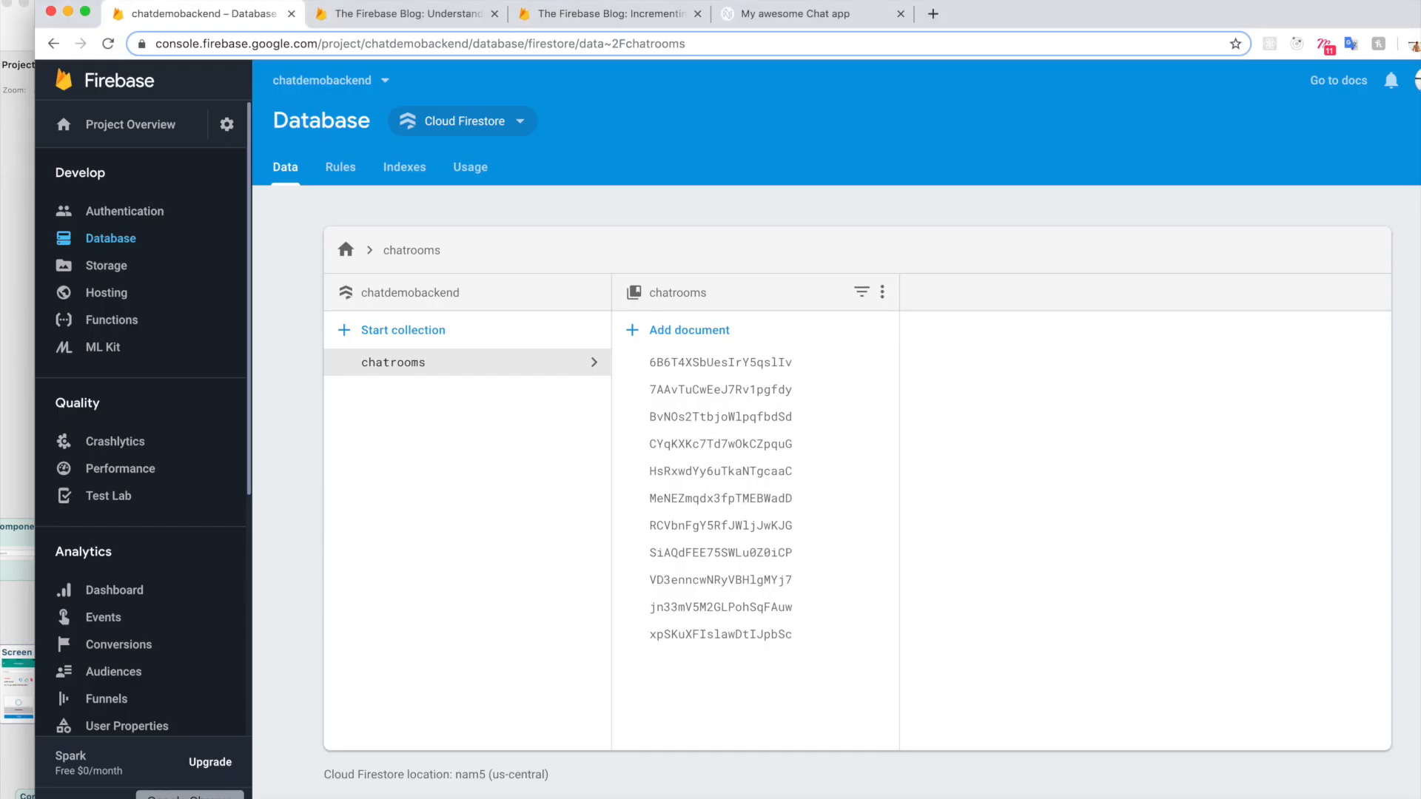
pyautogui.click(755, 366)
pyautogui.click(1011, 373)
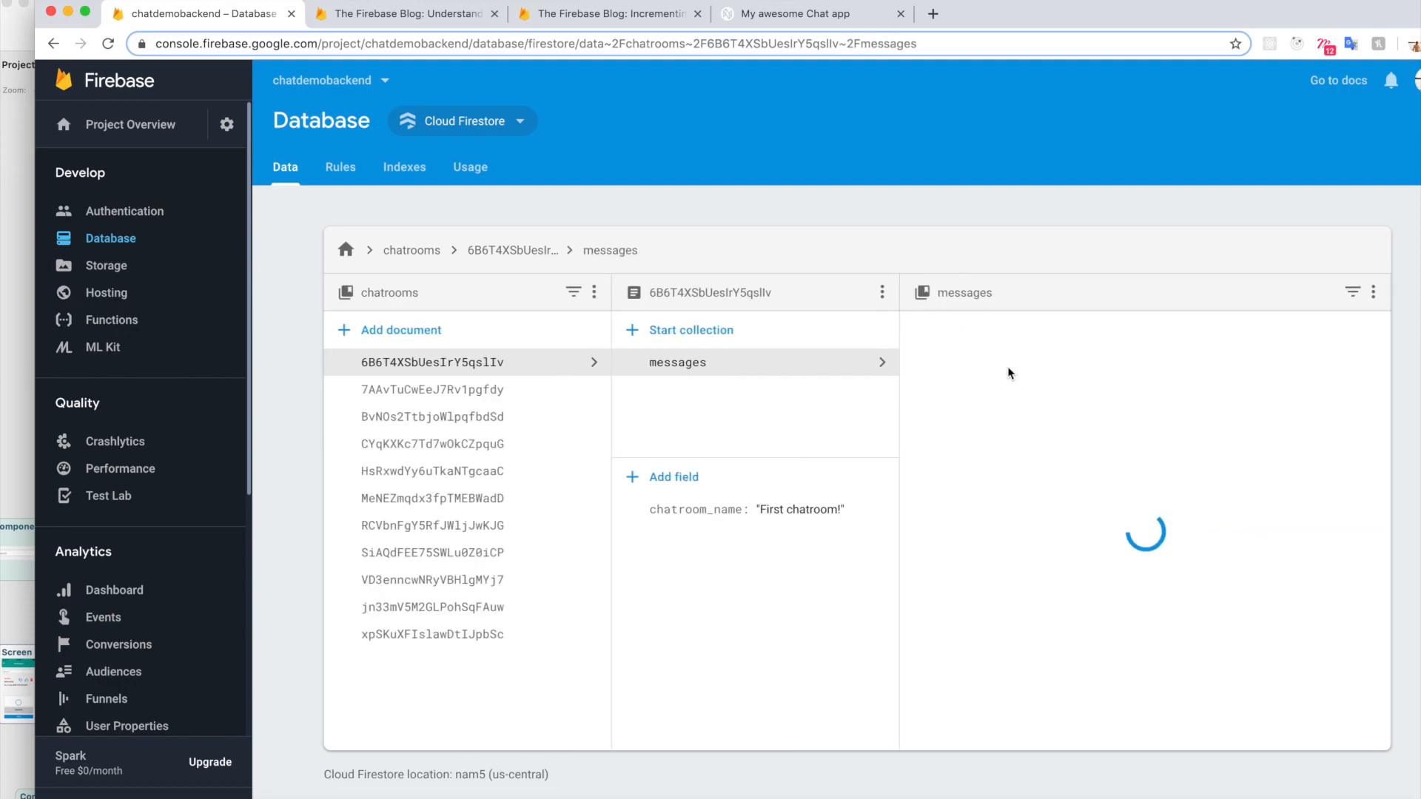
pyautogui.click(1029, 357)
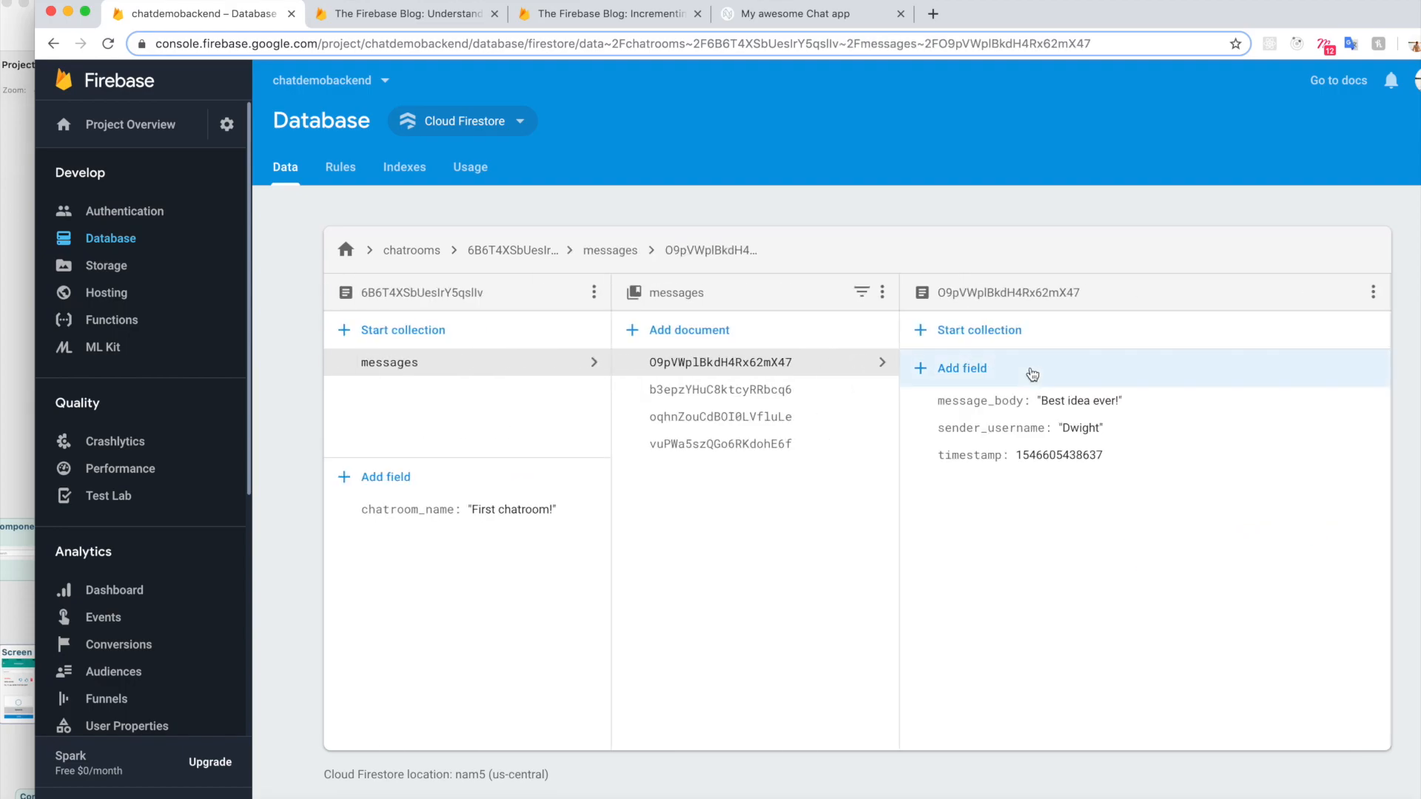
pyautogui.click(966, 368)
pyautogui.click(942, 399)
pyautogui.write('likes')
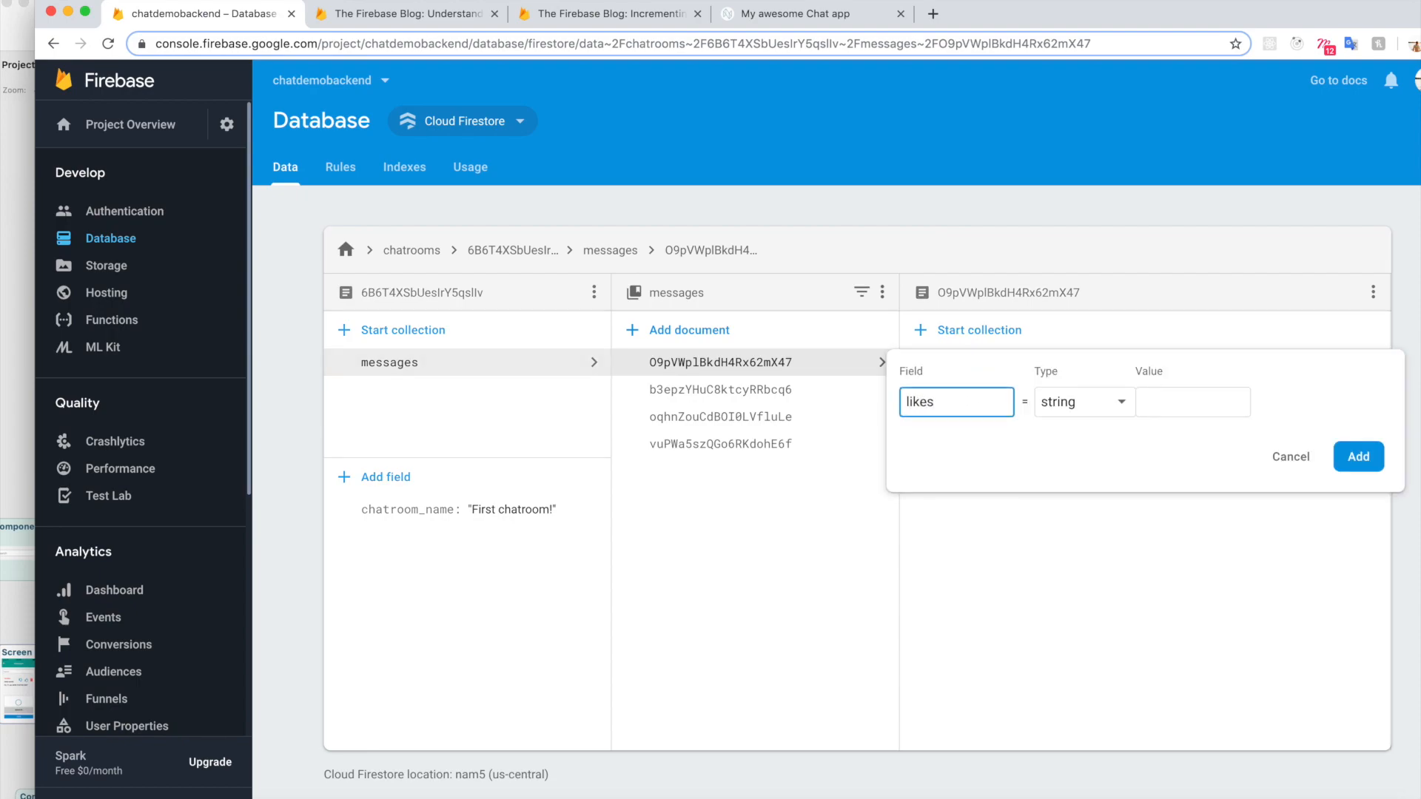
pyautogui.click(1159, 401)
pyautogui.write('0')
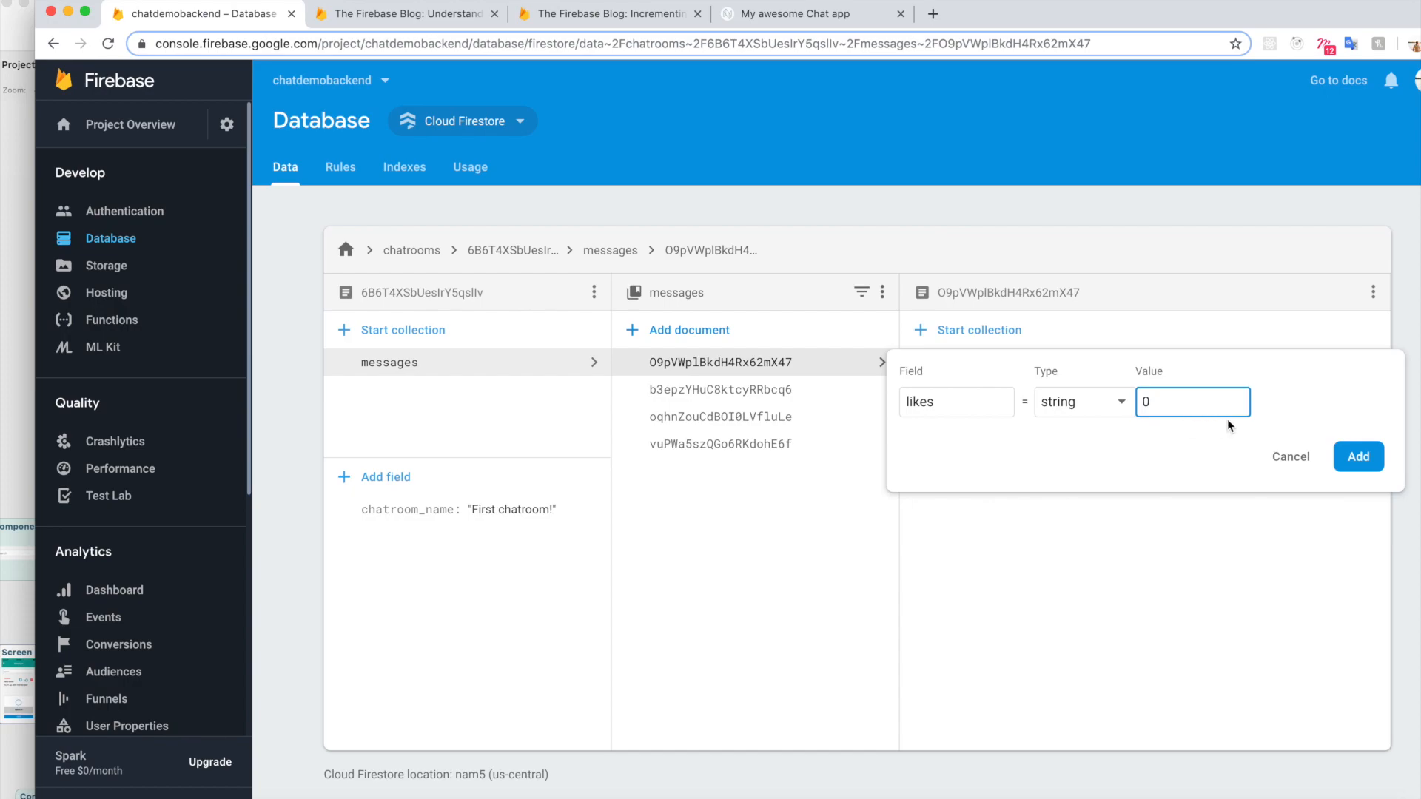
pyautogui.click(1369, 458)
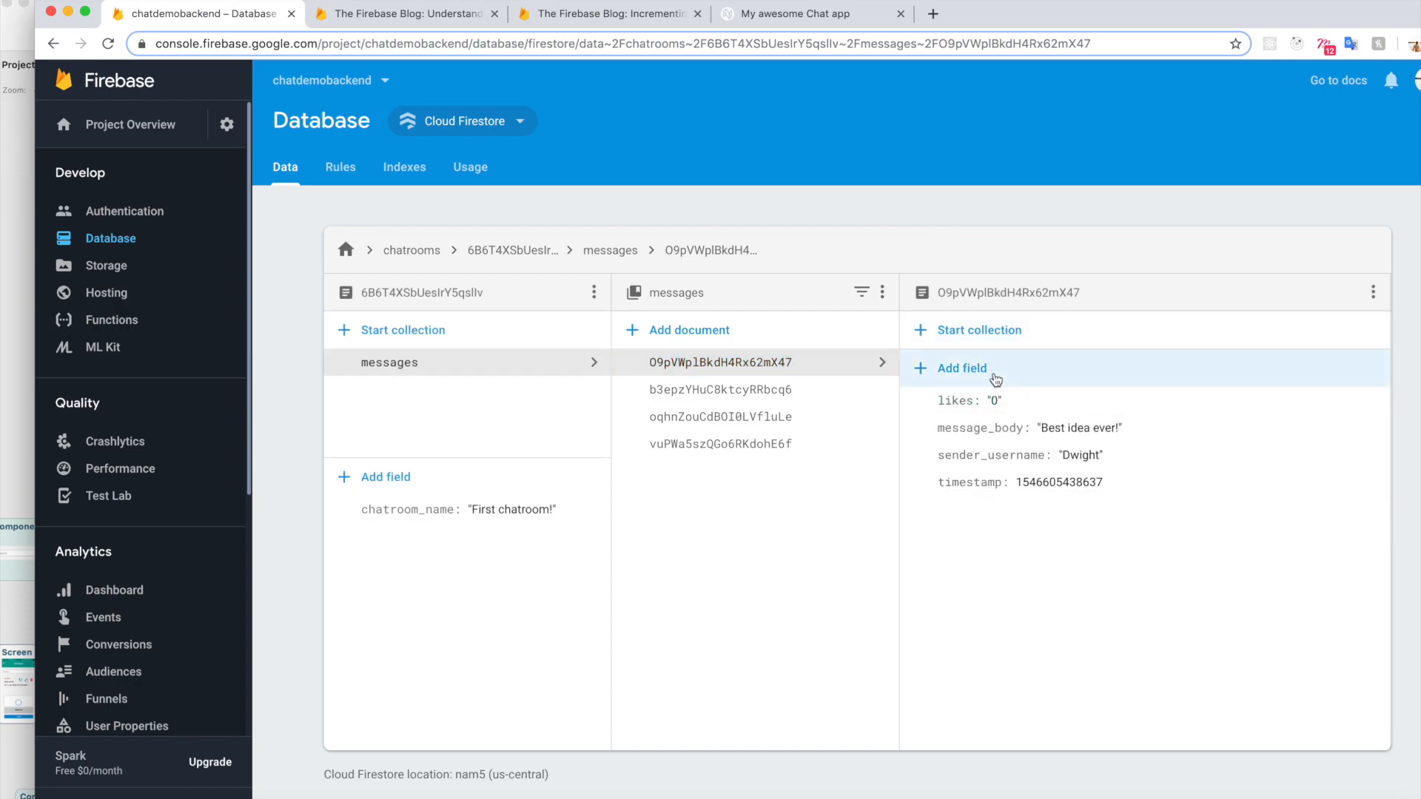
# Switch back to React Studio and reload the chatmessages data sheet from the firebaseConnection service
pyautogui.press('super+Tab')
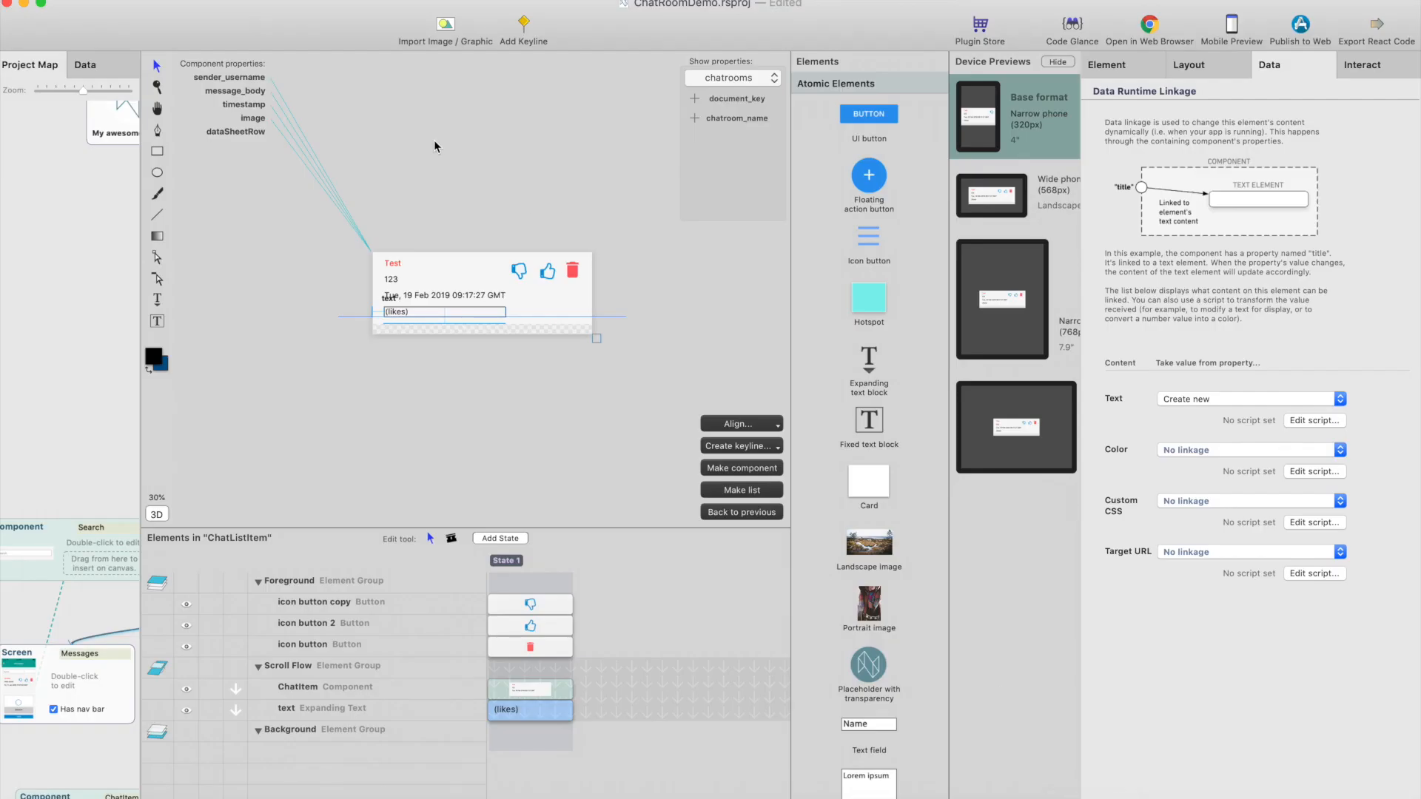
pyautogui.click(85, 65)
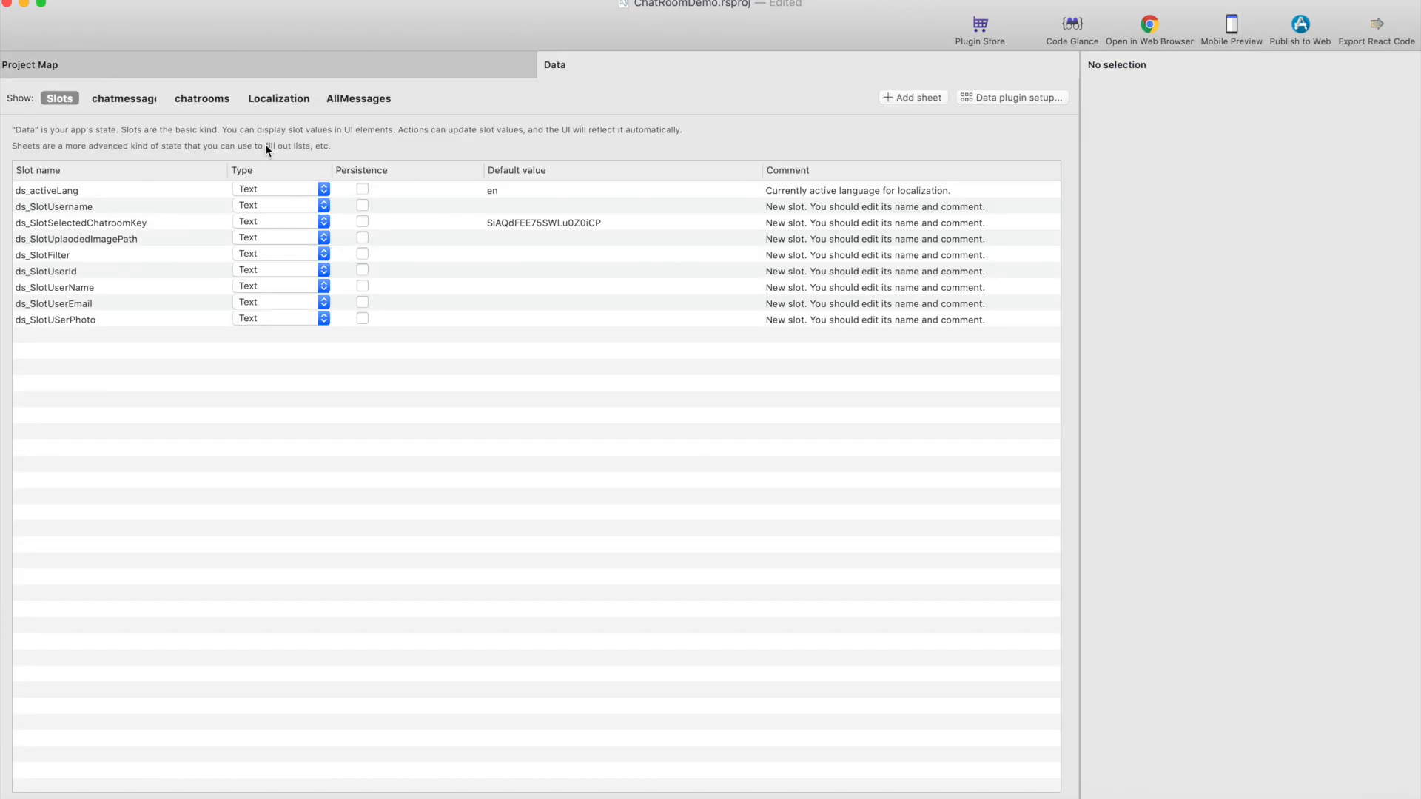
pyautogui.click(151, 100)
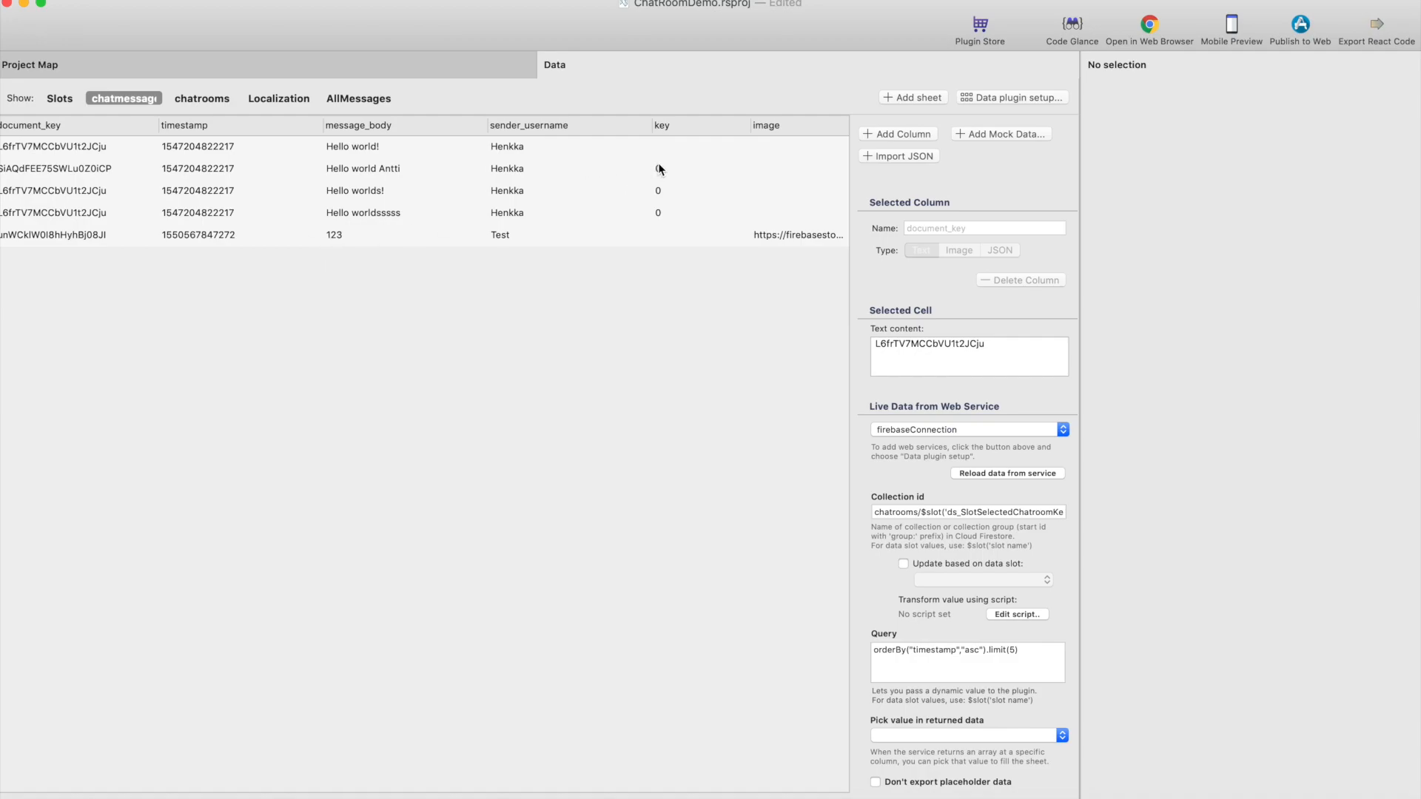
pyautogui.click(1011, 473)
# Open the default value of the ds_SlotSelectedChatroomKey data slot for editing
pyautogui.click(62, 100)
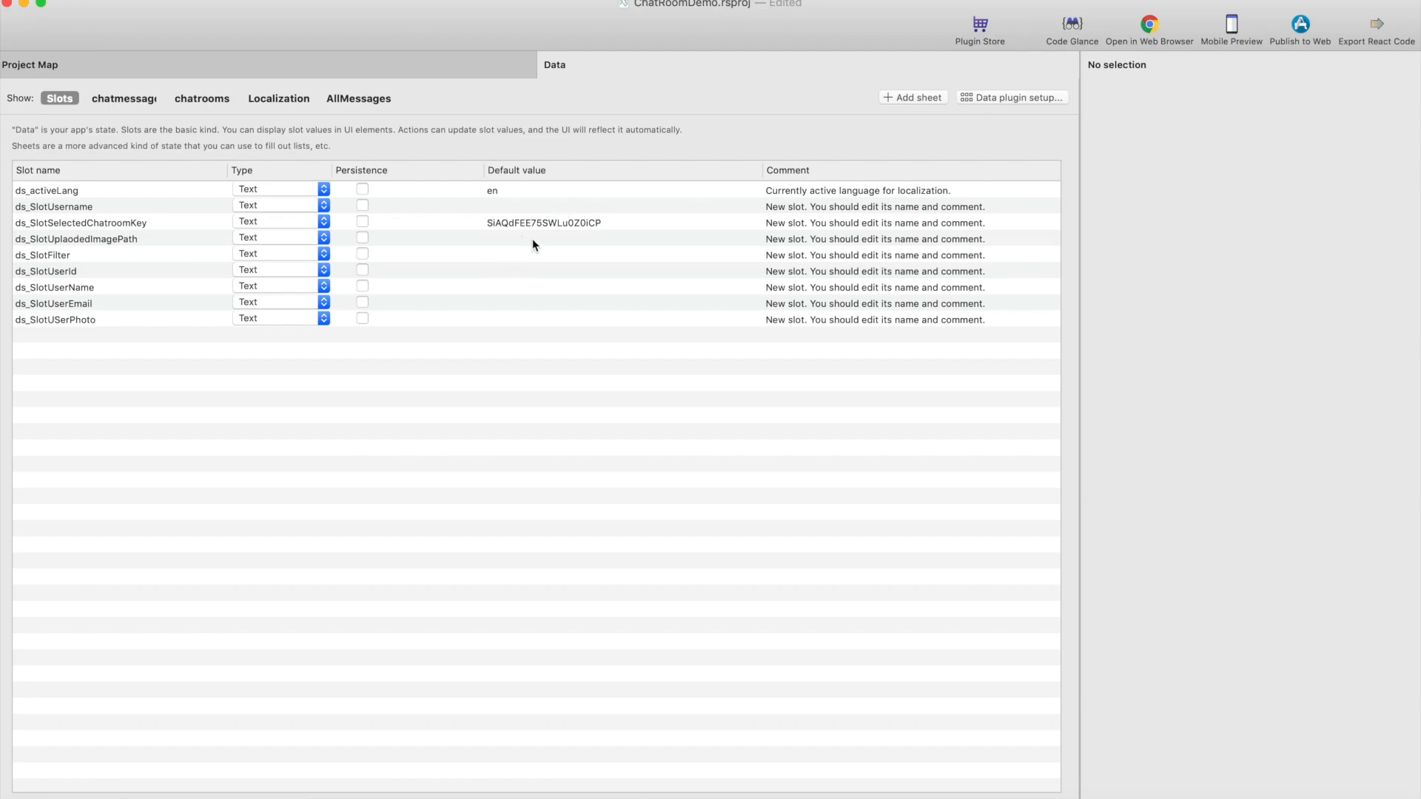
pyautogui.click(553, 229)
pyautogui.click(561, 224)
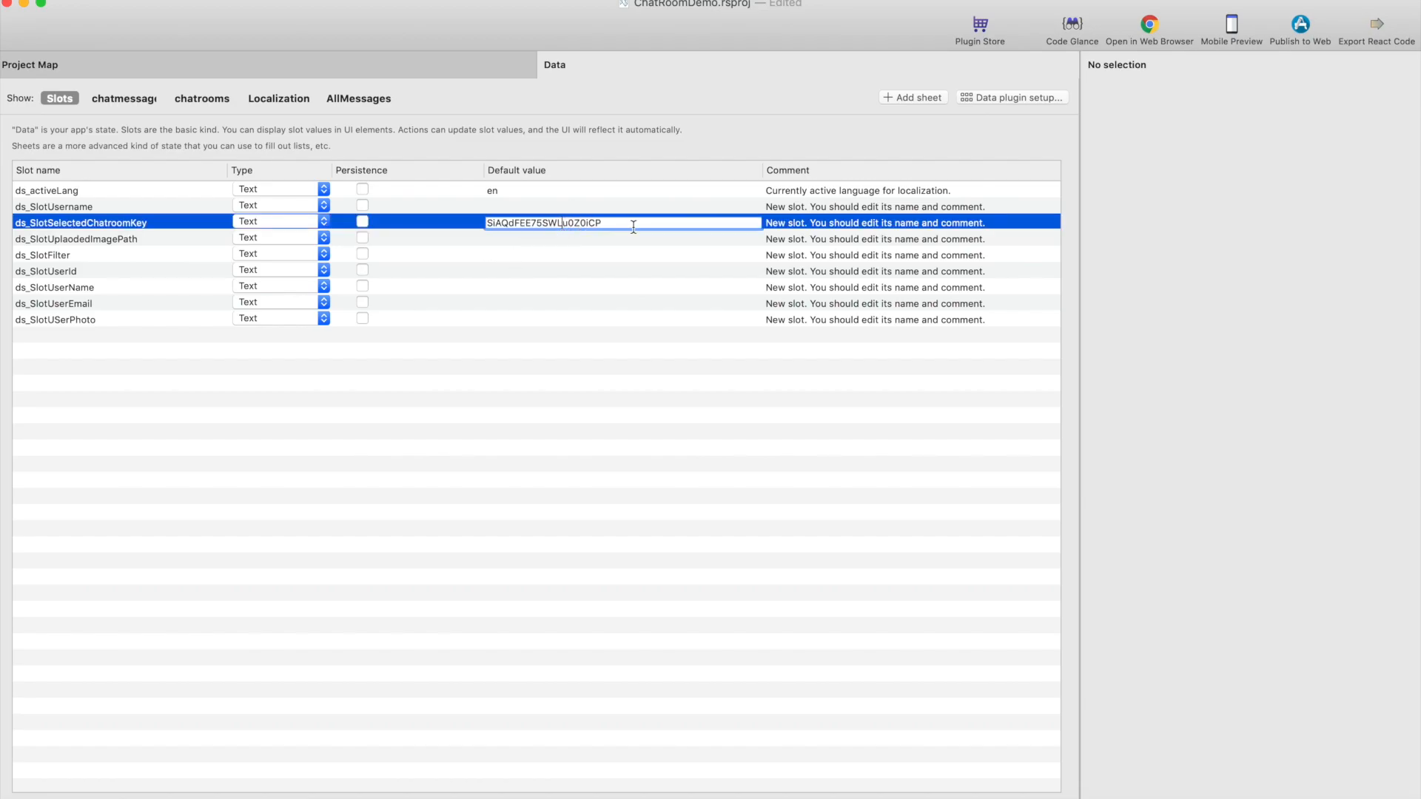
pyautogui.moveTo(633, 228); pyautogui.dragTo(468, 222)
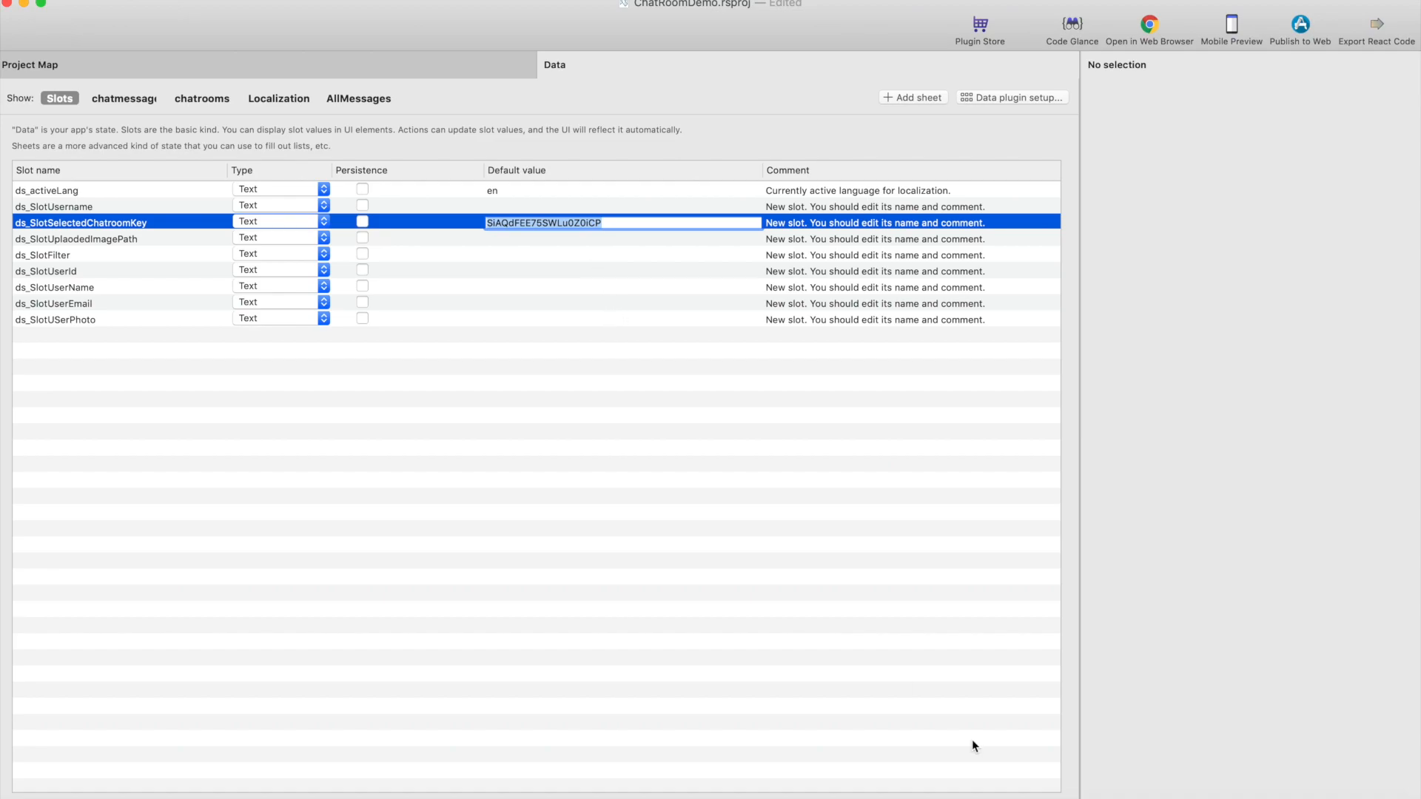
# In the Firebase console, copy the document ID of the first chatroom, 6B6T4XSbUesIrY5qslIv, and reopen its first message
pyautogui.click(190, 798)
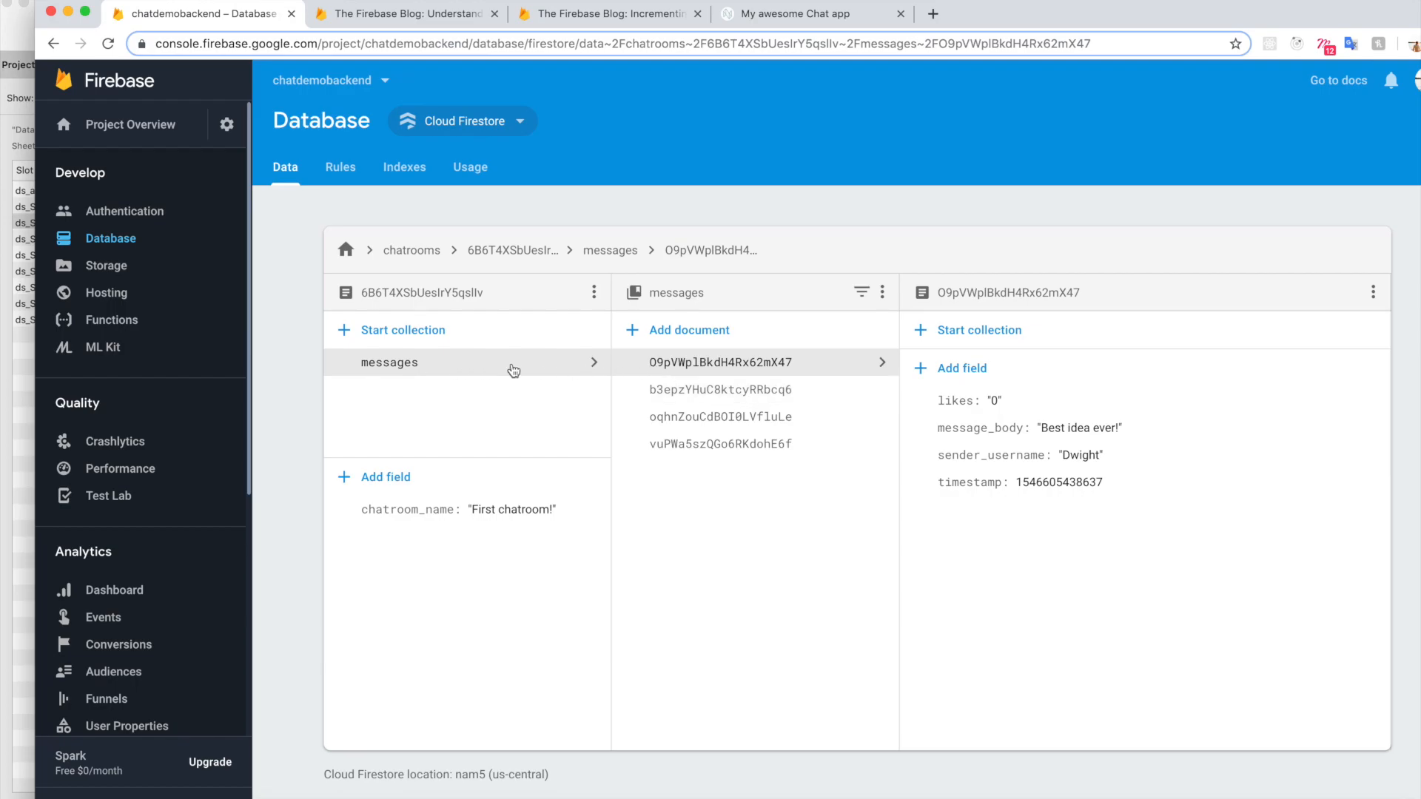
pyautogui.click(525, 252)
pyautogui.doubleClick(749, 366)
pyautogui.rightClick(749, 365)
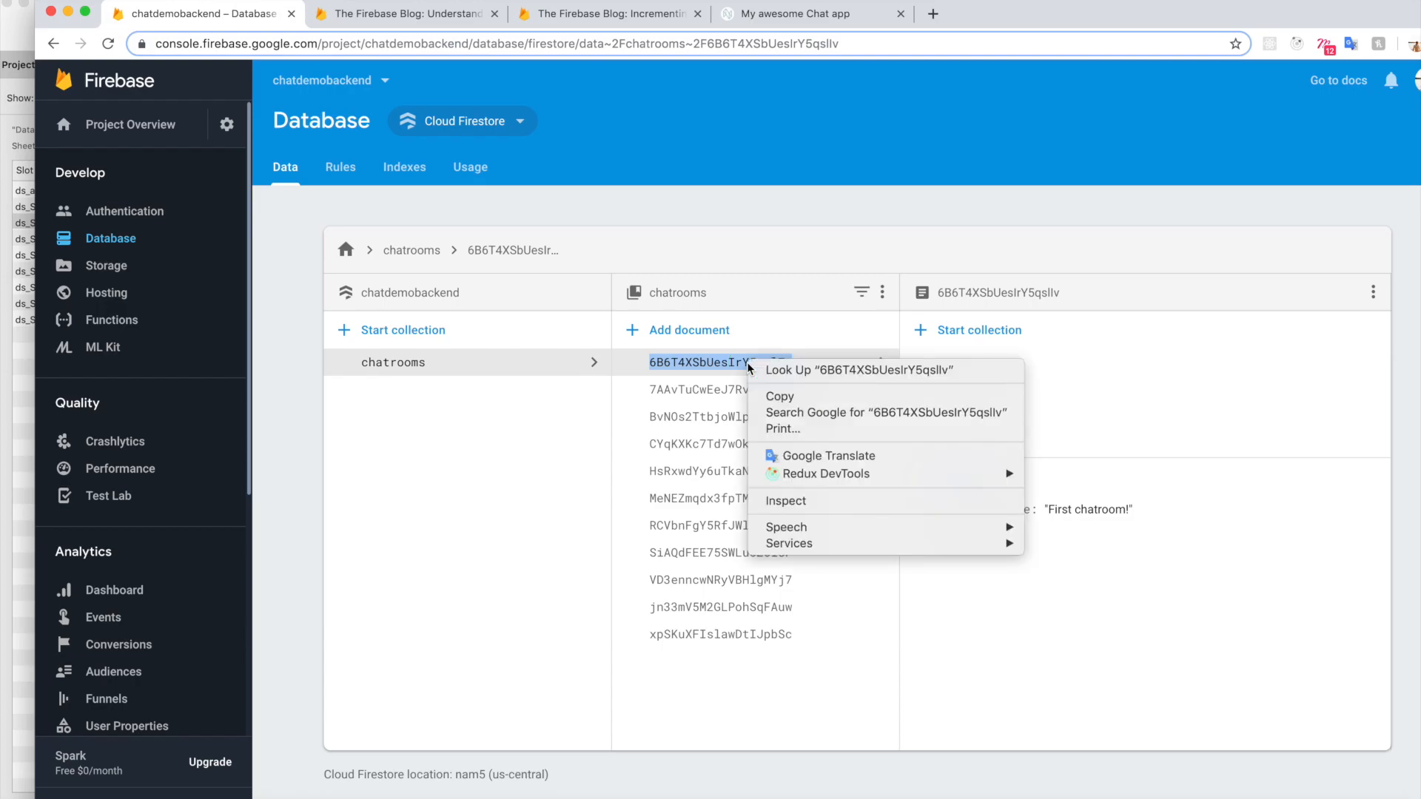
pyautogui.click(777, 396)
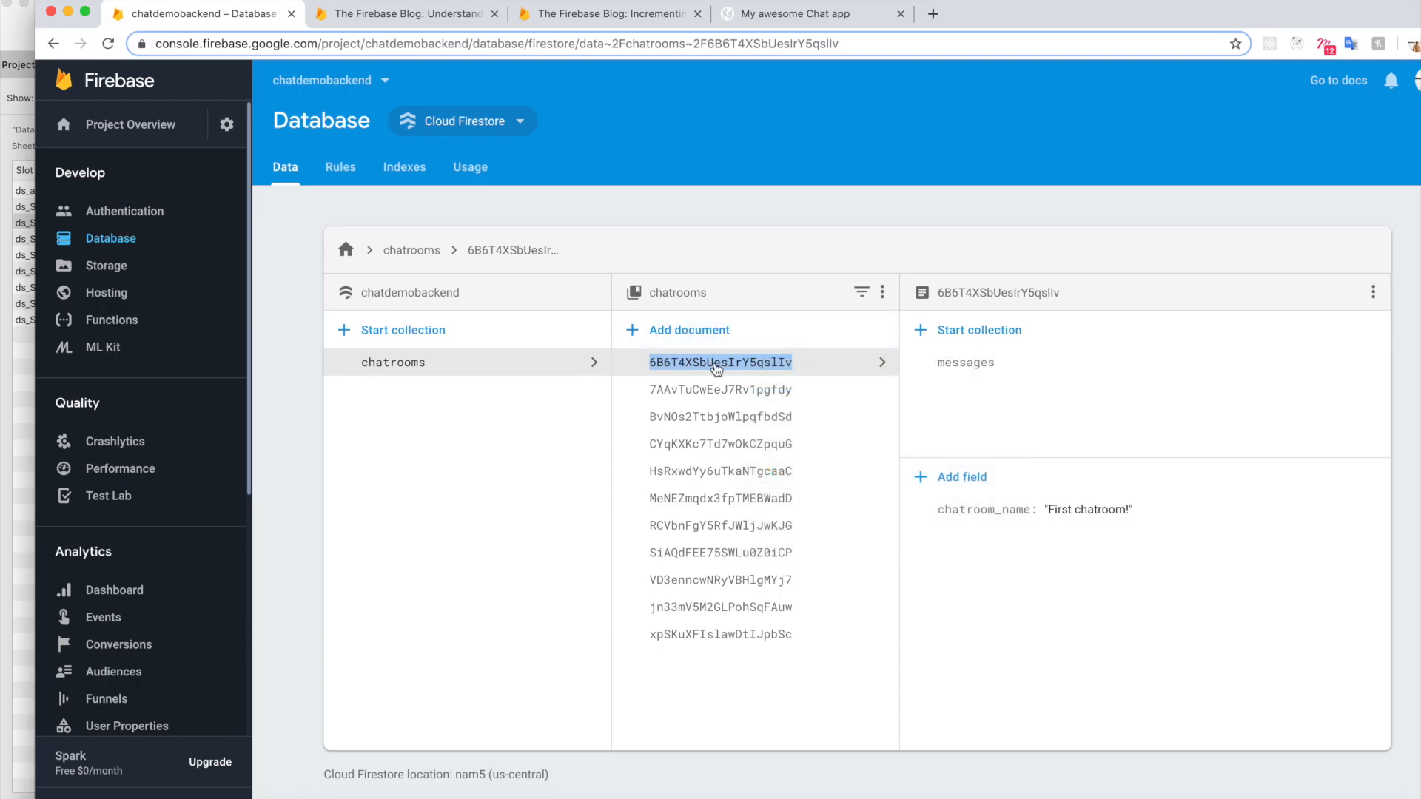
pyautogui.moveTo(716, 368); pyautogui.dragTo(954, 364)
pyautogui.click(954, 363)
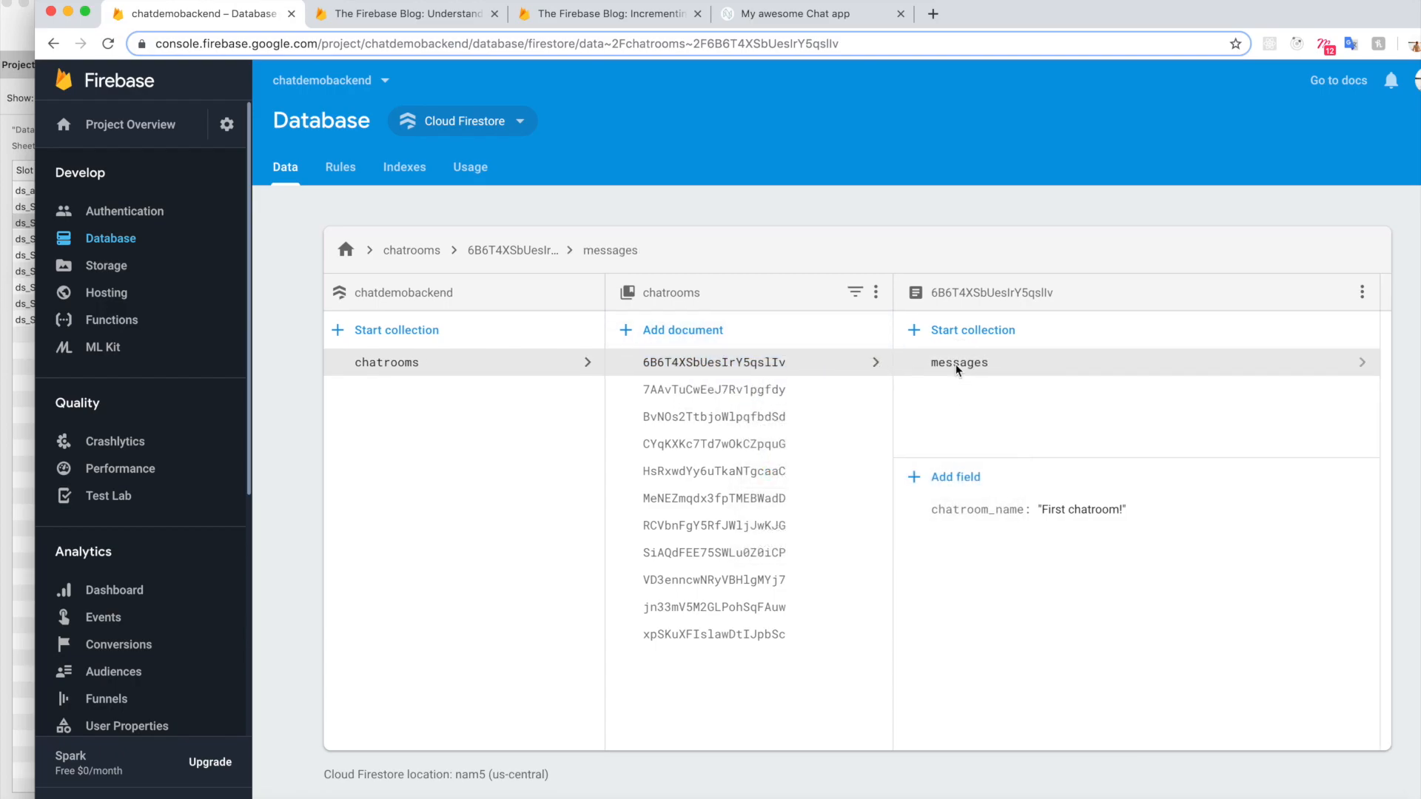
pyautogui.click(1011, 365)
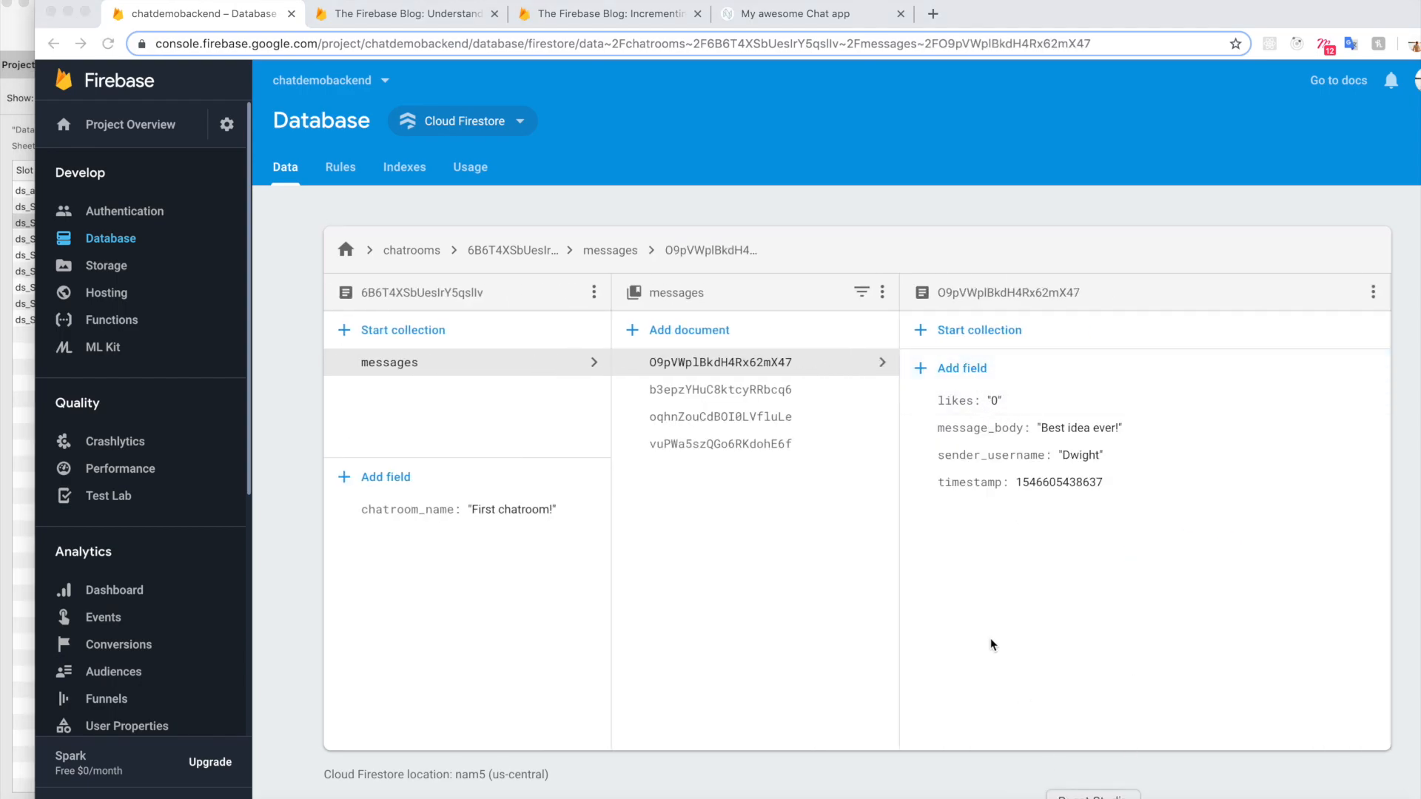
# Back in React Studio, set the ds_SlotSelectedChatroomKey default value to the copied chatroom ID and reload the chatmessages sheet from its service
pyautogui.press('super+Tab')
pyautogui.moveTo(609, 220); pyautogui.dragTo(488, 225)
pyautogui.press('super+v')
pyautogui.press('Return')
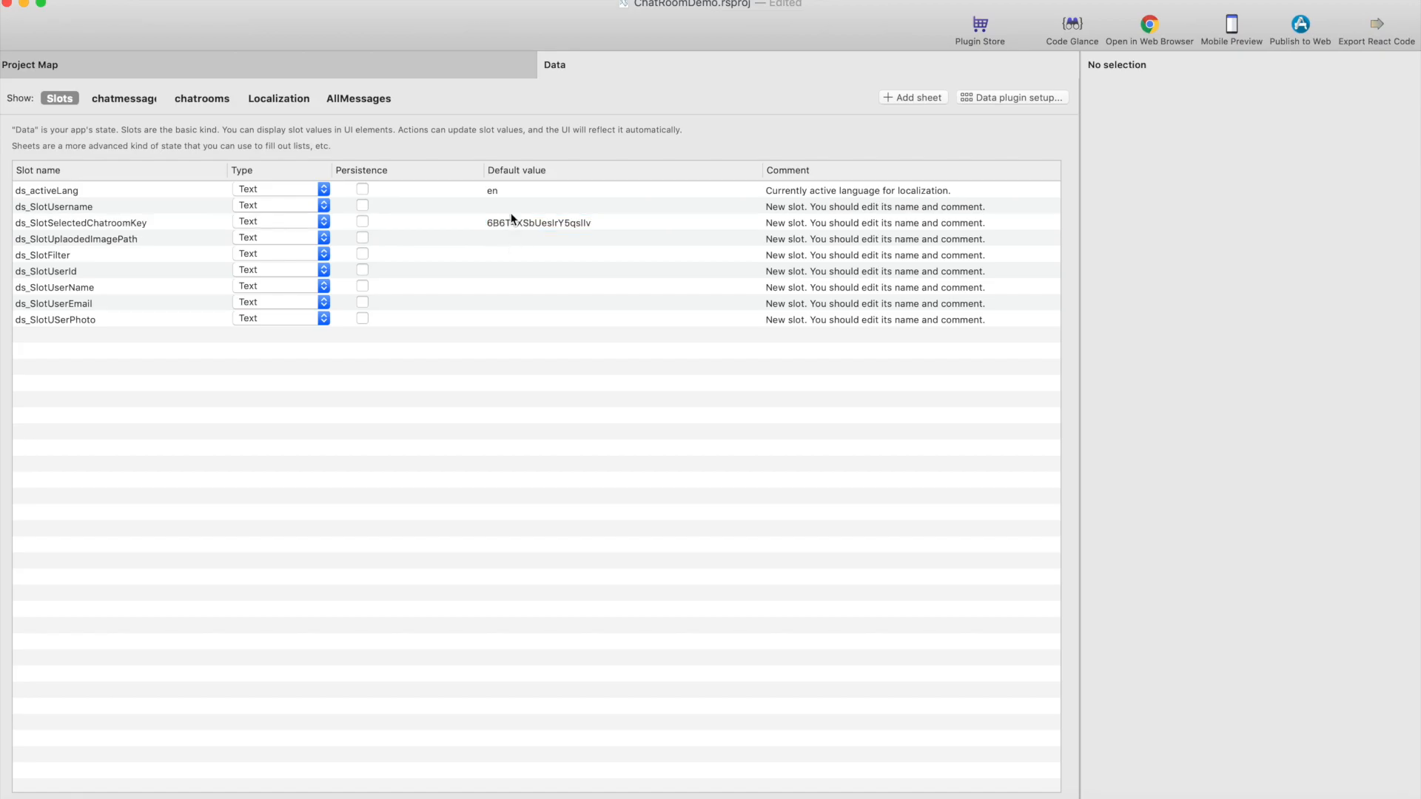
pyautogui.click(150, 101)
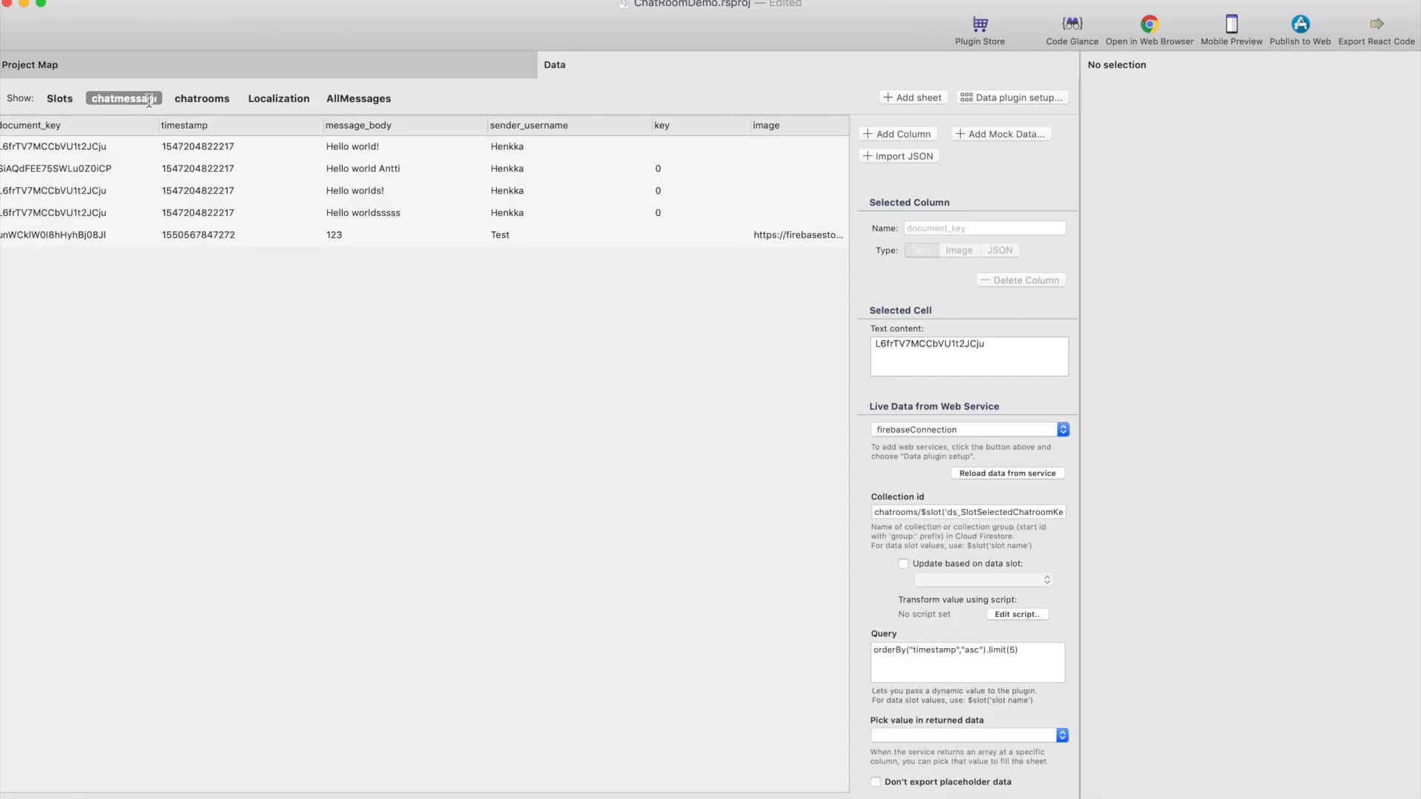
pyautogui.click(1006, 472)
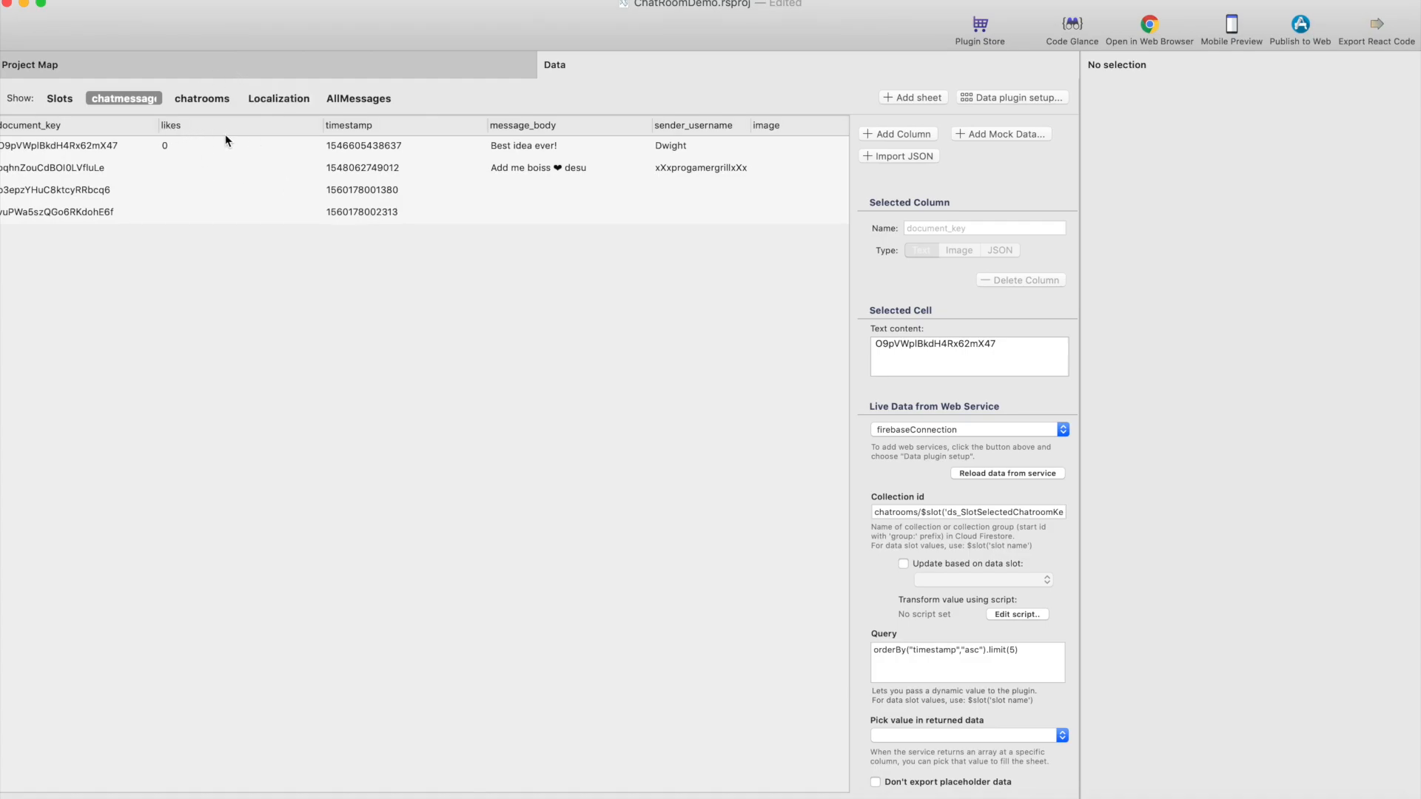
# Return to the project map and open the ChatListItem component for editing
pyautogui.click(260, 63)
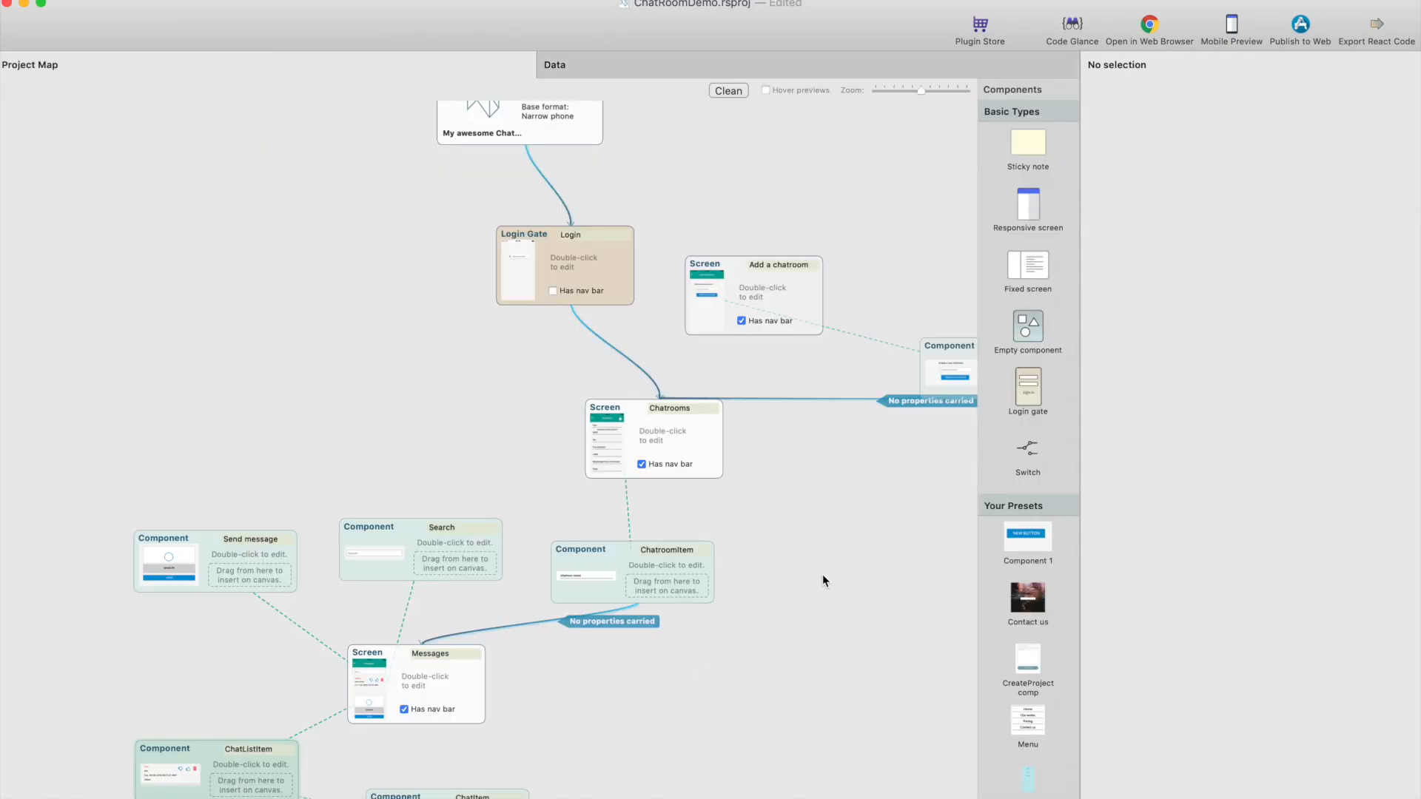
pyautogui.scroll(-3, 593, 589)
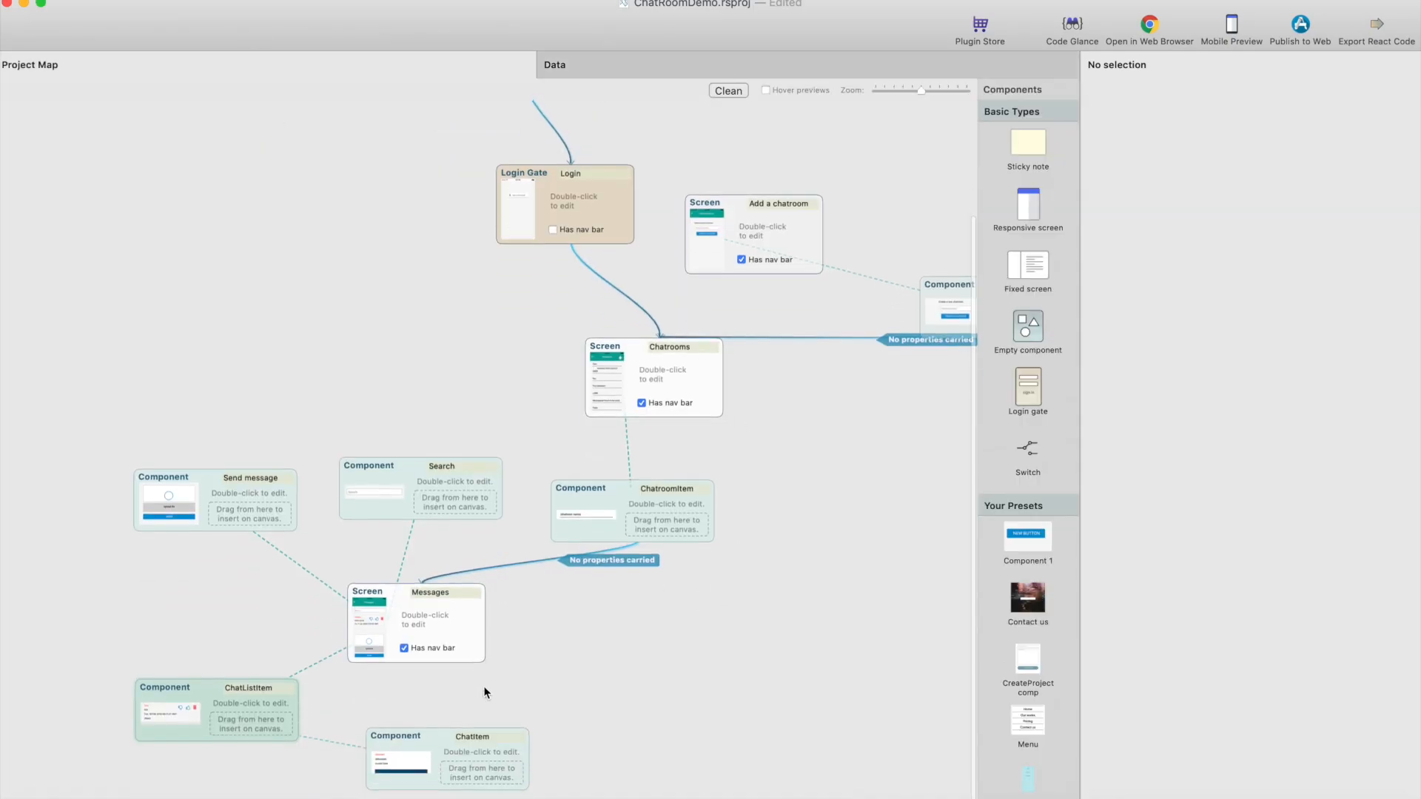
pyautogui.click(454, 782)
pyautogui.doubleClick(455, 782)
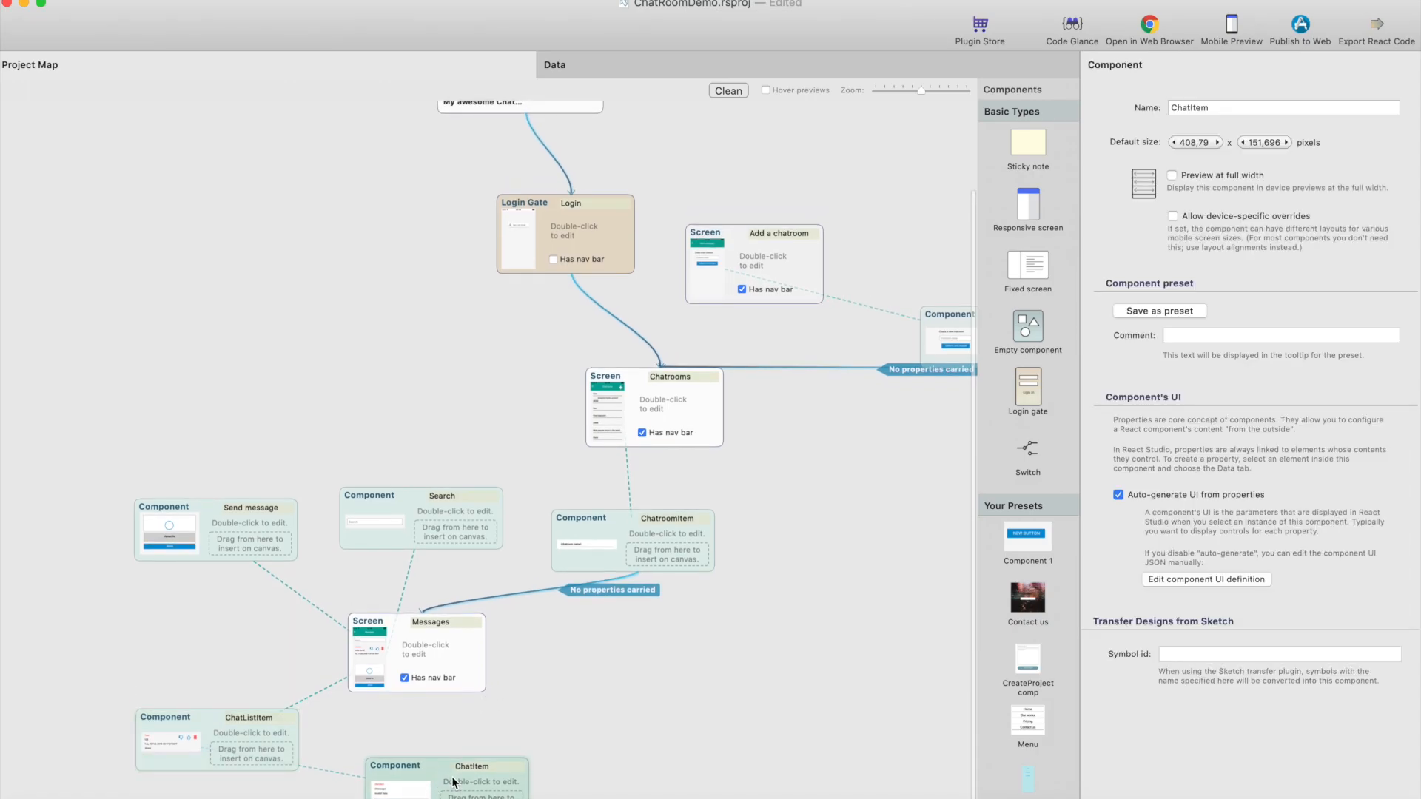
pyautogui.click(86, 411)
pyautogui.scroll(-3, 296, 615)
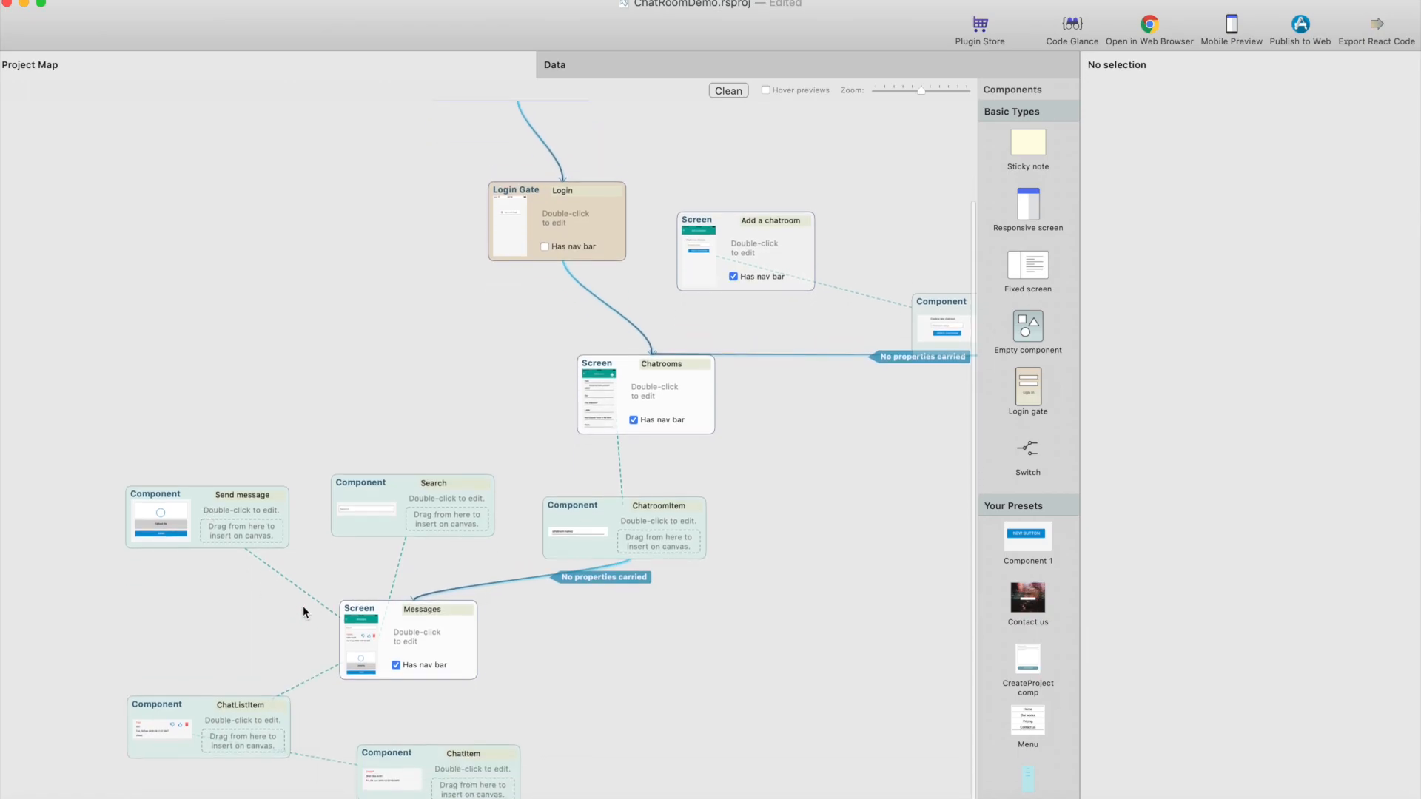
pyautogui.click(188, 721)
pyautogui.doubleClick(188, 718)
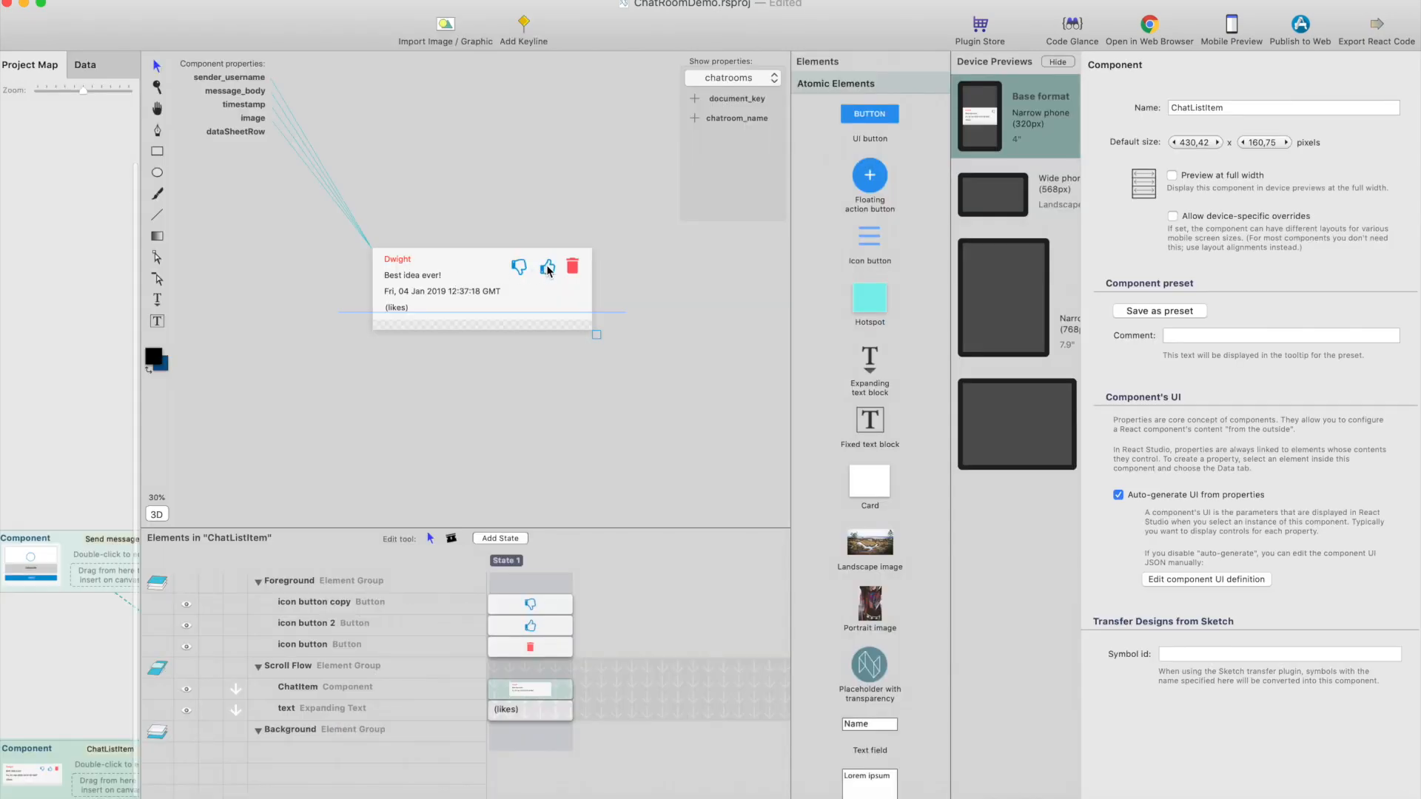
# Review the tap interactions that save the likes increment on the thumbs-up and thumbs-down buttons
pyautogui.click(548, 269)
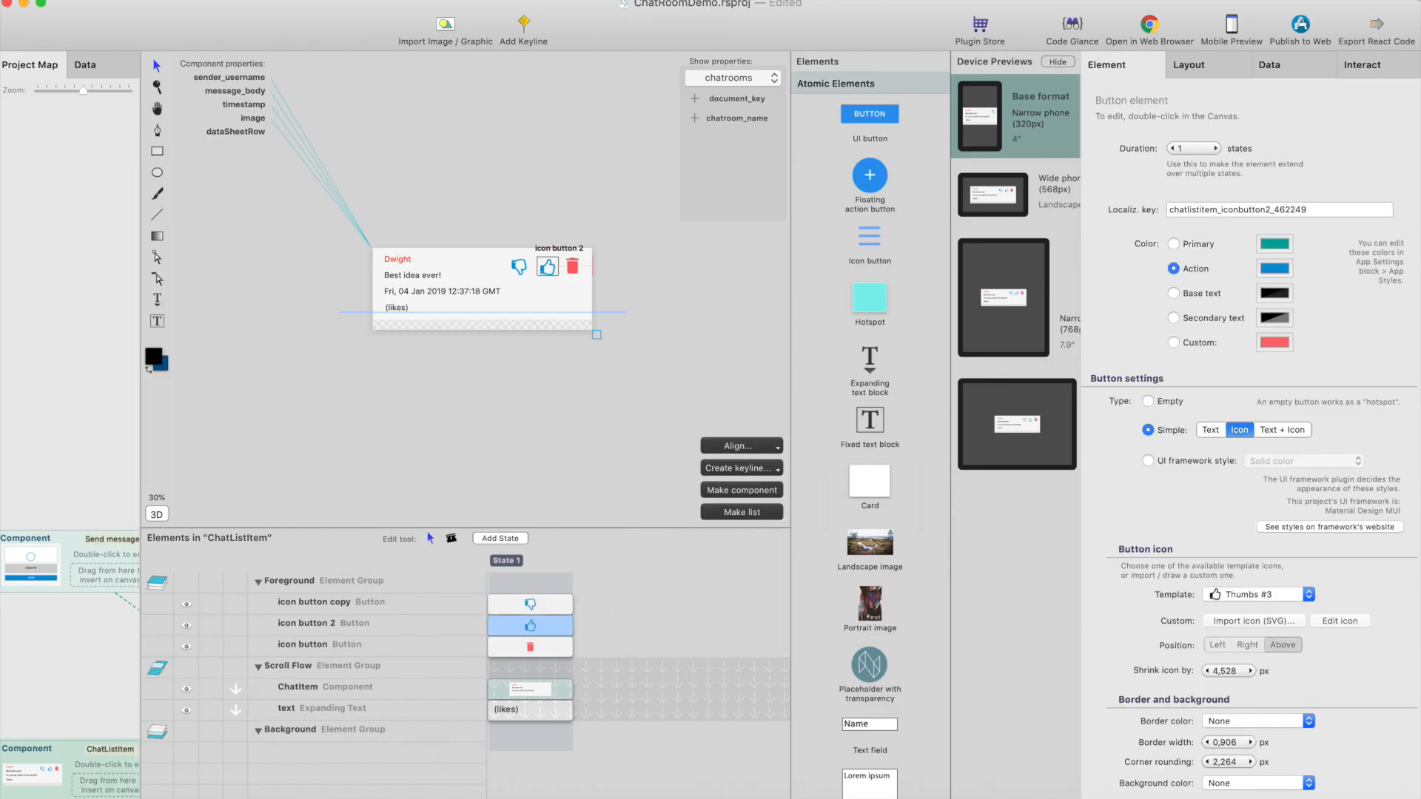
pyautogui.click(1366, 65)
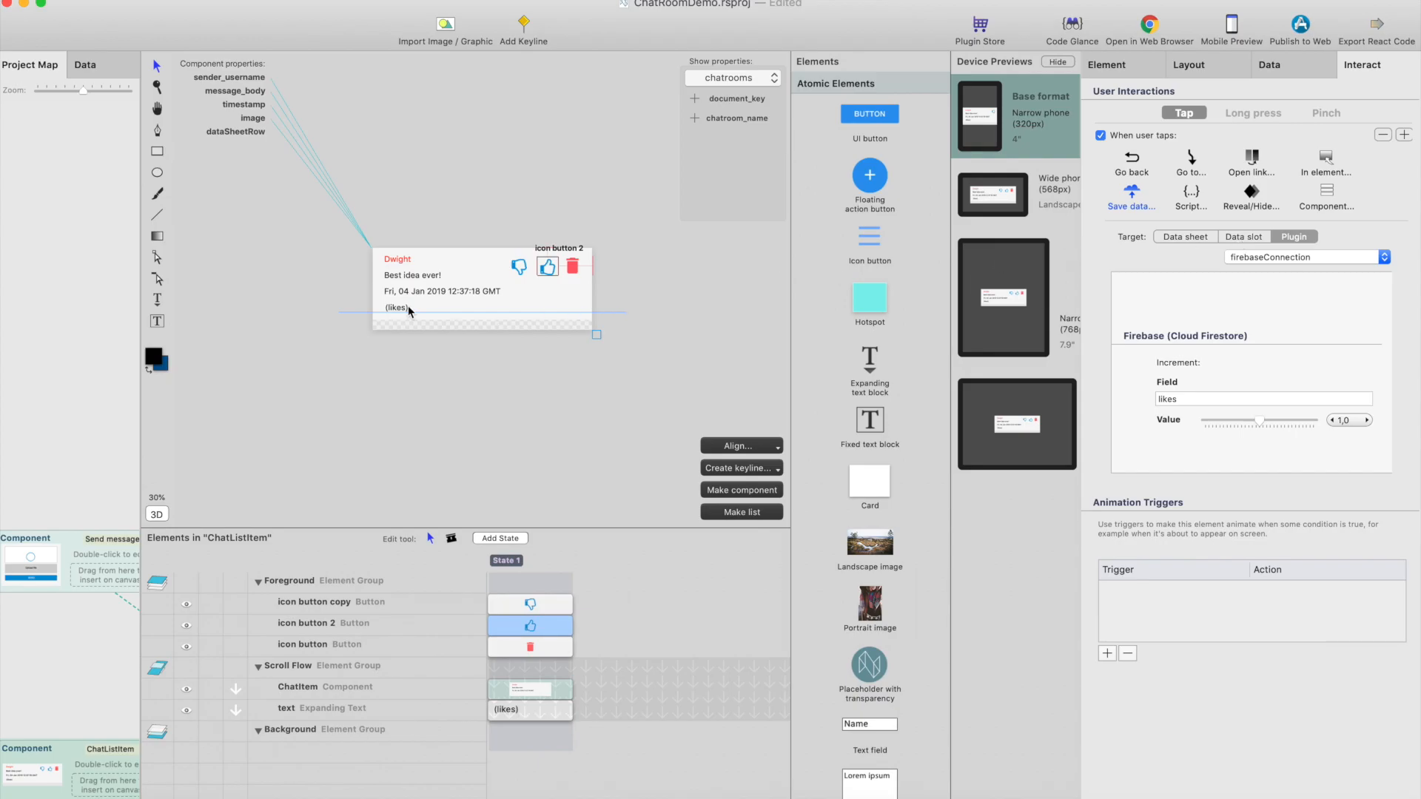
pyautogui.click(521, 268)
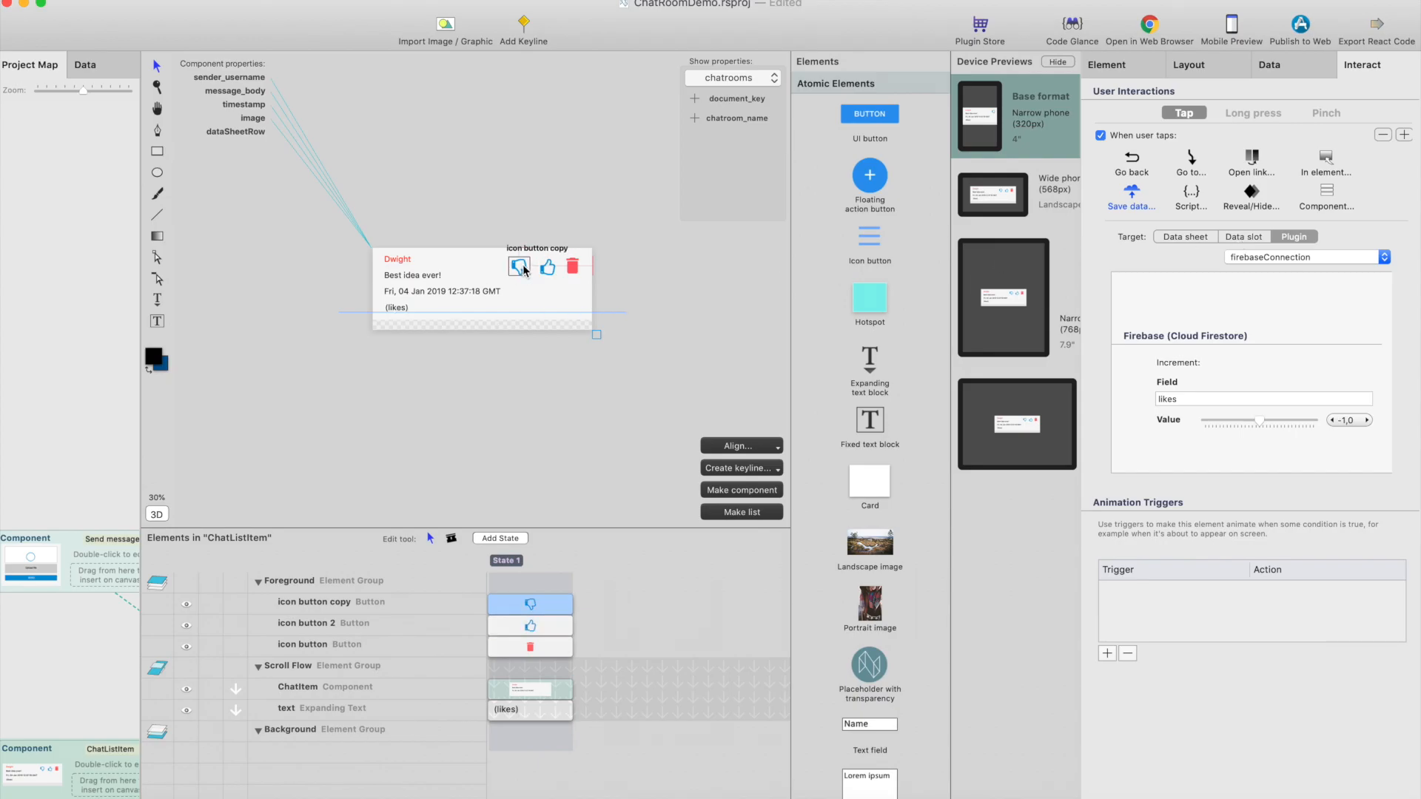
# Link the (likes) text element's content to the likes column of the chatmessages data sheet
pyautogui.click(398, 306)
pyautogui.click(1265, 67)
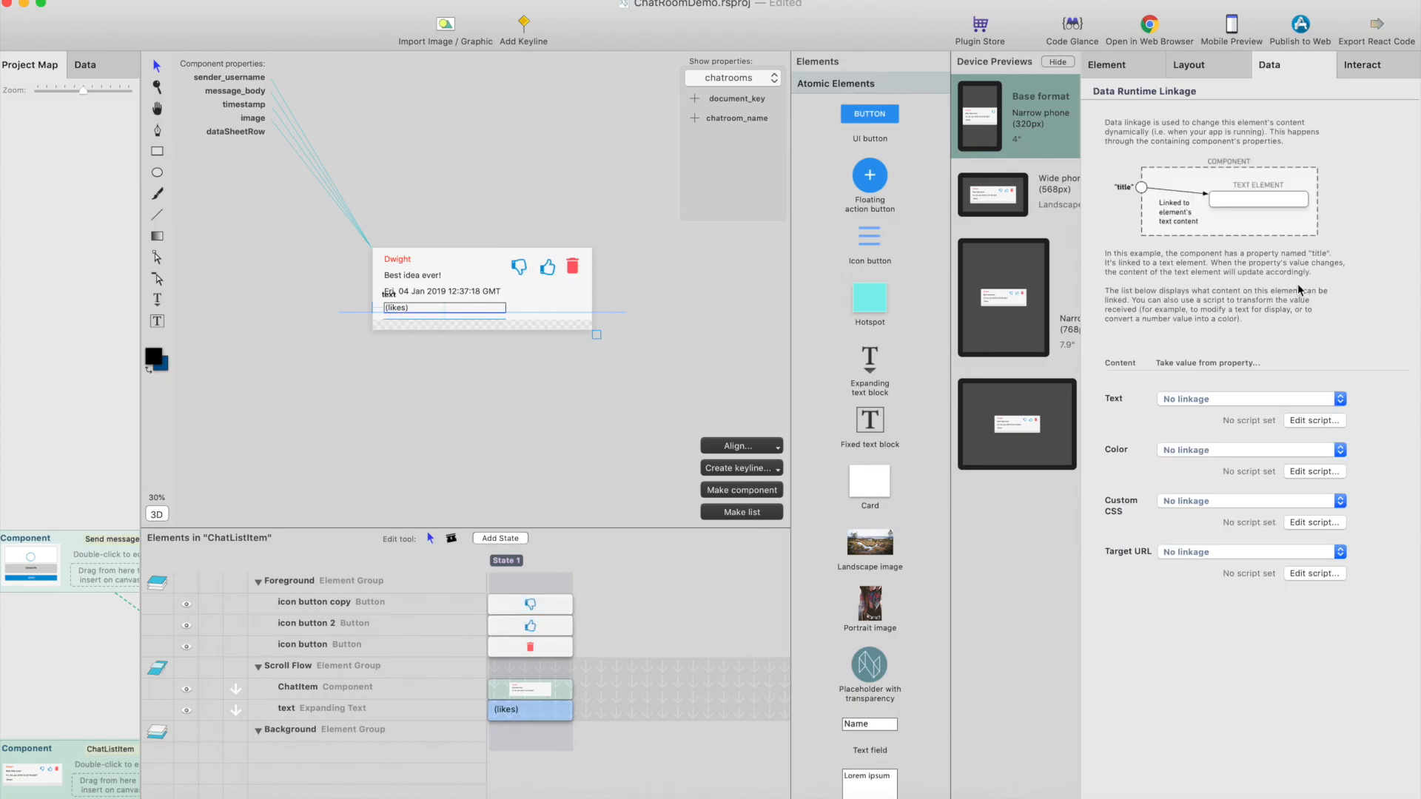
pyautogui.click(1286, 399)
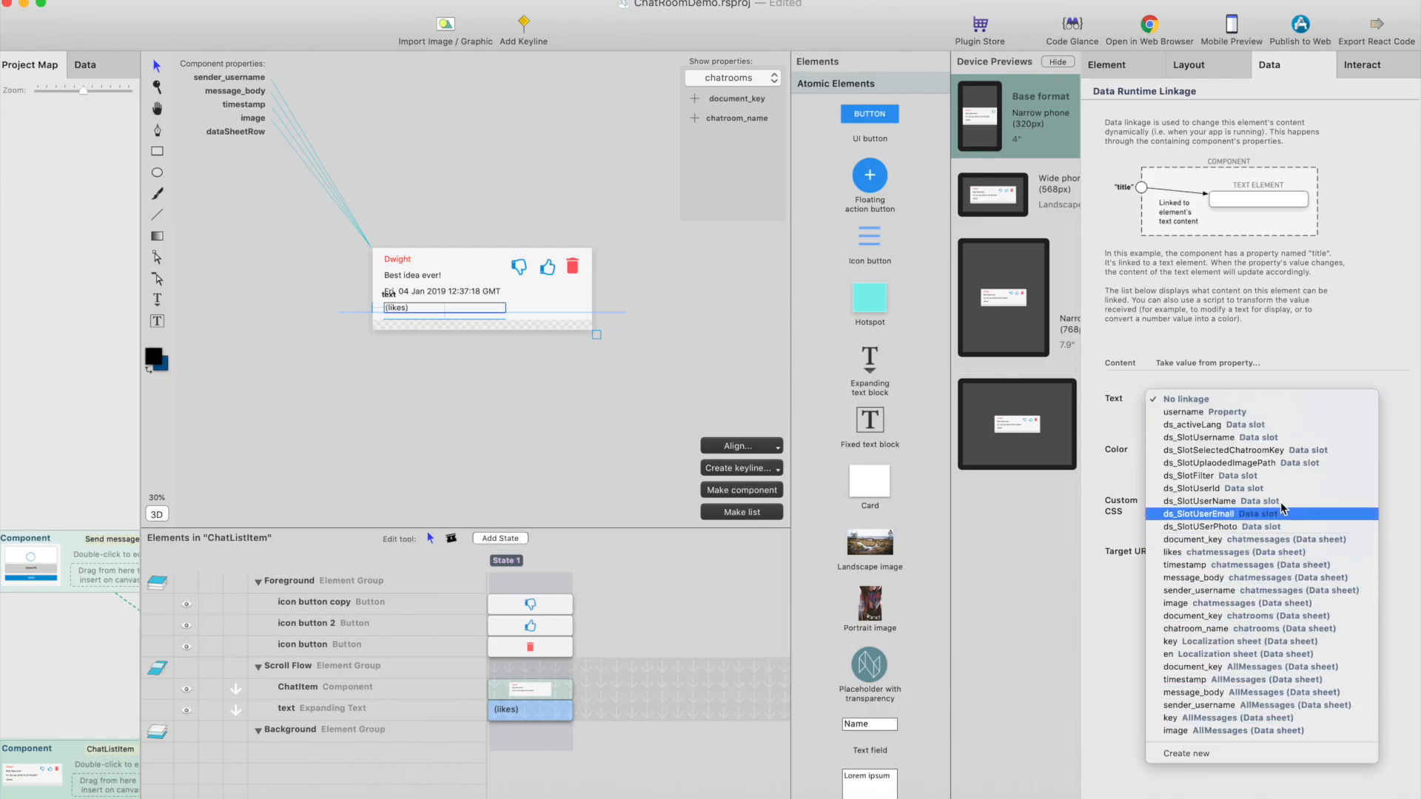
pyautogui.click(602, 406)
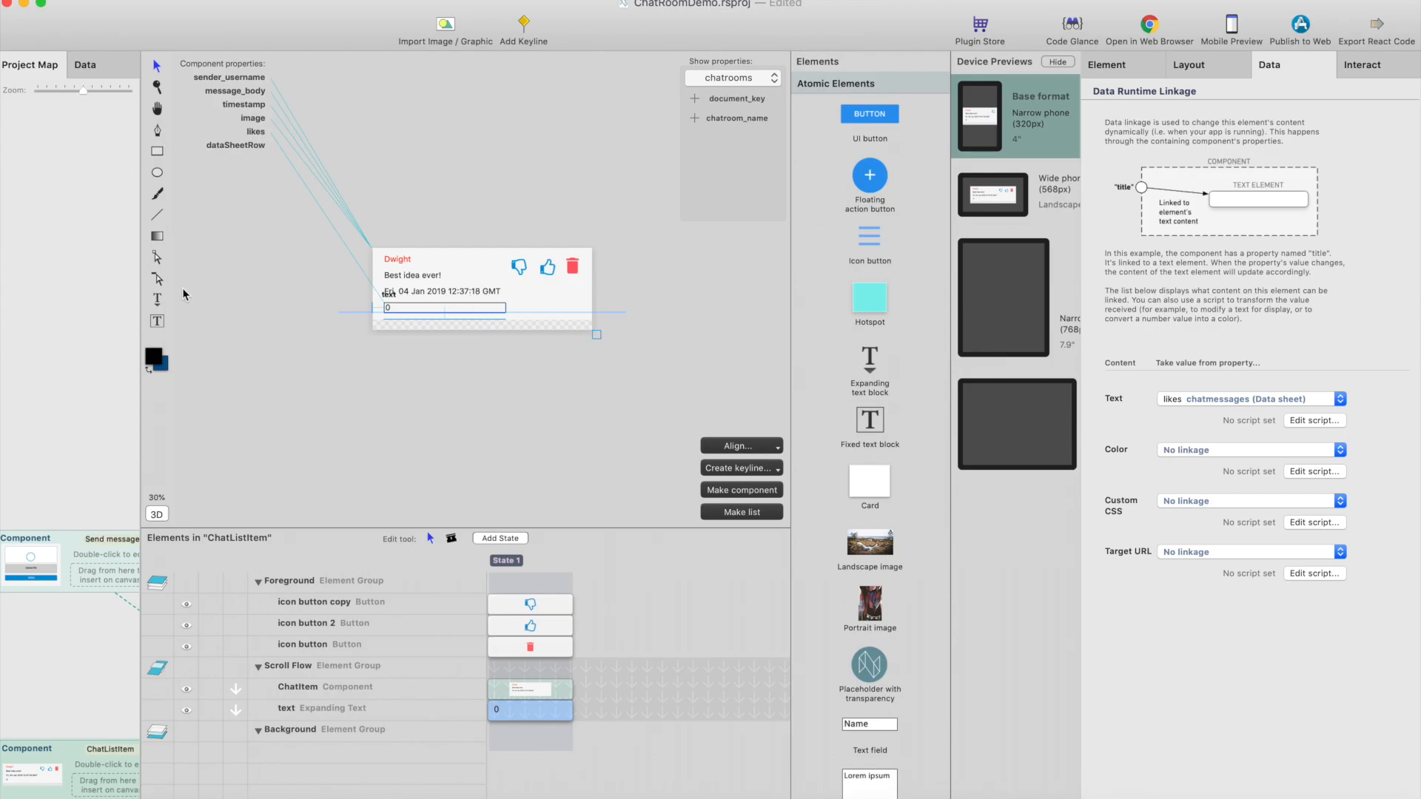
# Return to the project map, save the project, and shift the Login gate block slightly lower
pyautogui.click(93, 251)
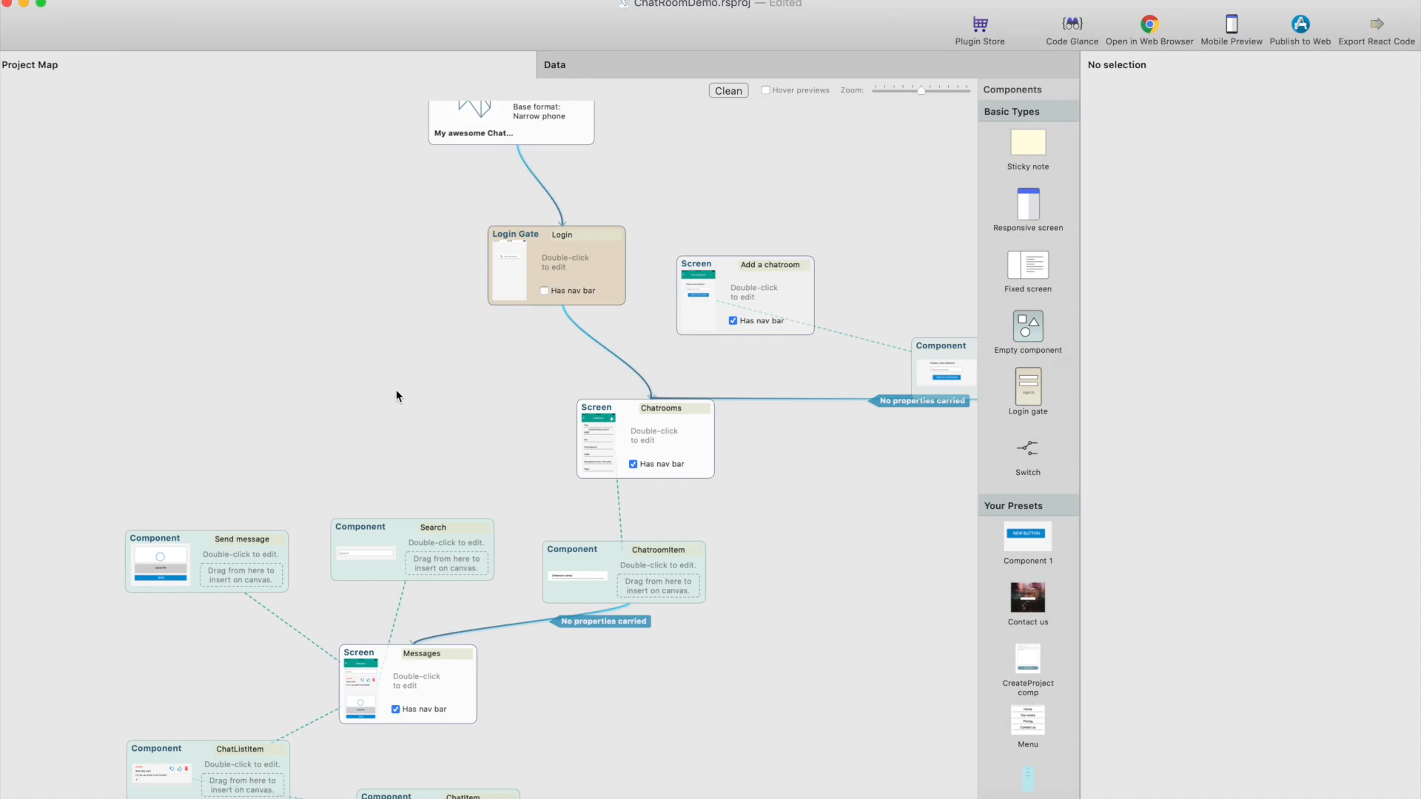
pyautogui.press('super+s')
pyautogui.moveTo(580, 259); pyautogui.dragTo(580, 283)
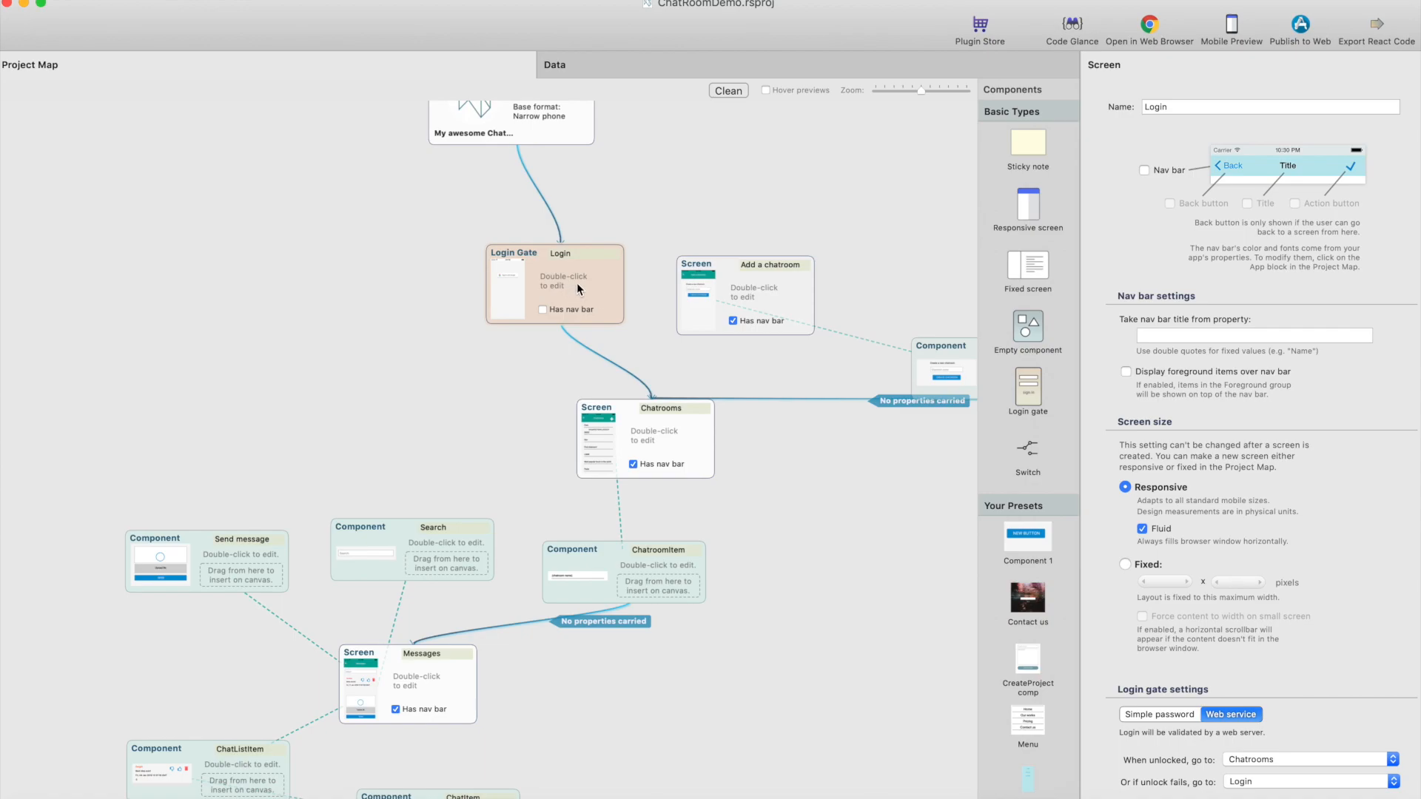
# Run the app in the web browser and try to sign in with Google
pyautogui.click(1152, 27)
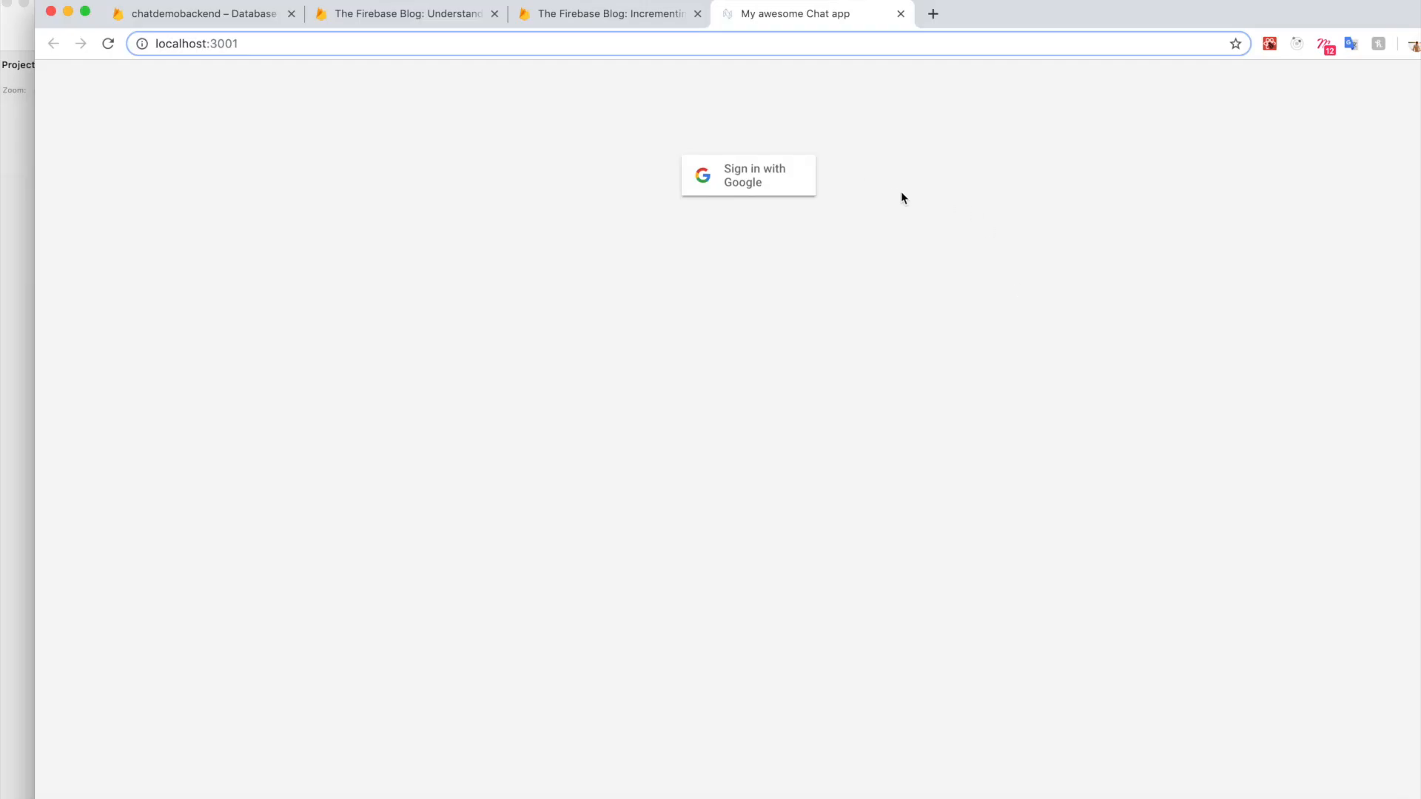
pyautogui.click(766, 181)
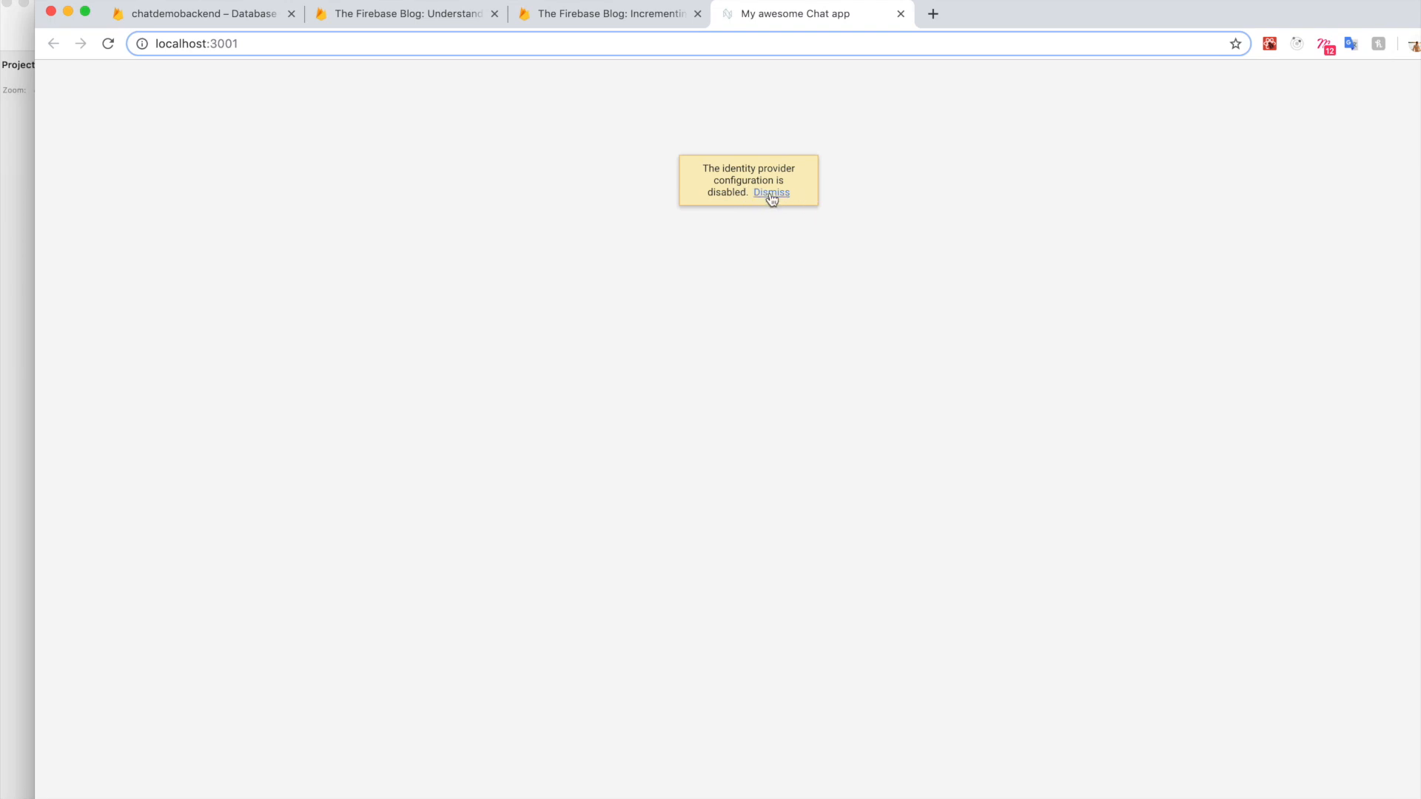
# In the Firebase console's authentication settings, enable the Google sign-in provider with a project support email and save it
pyautogui.click(191, 17)
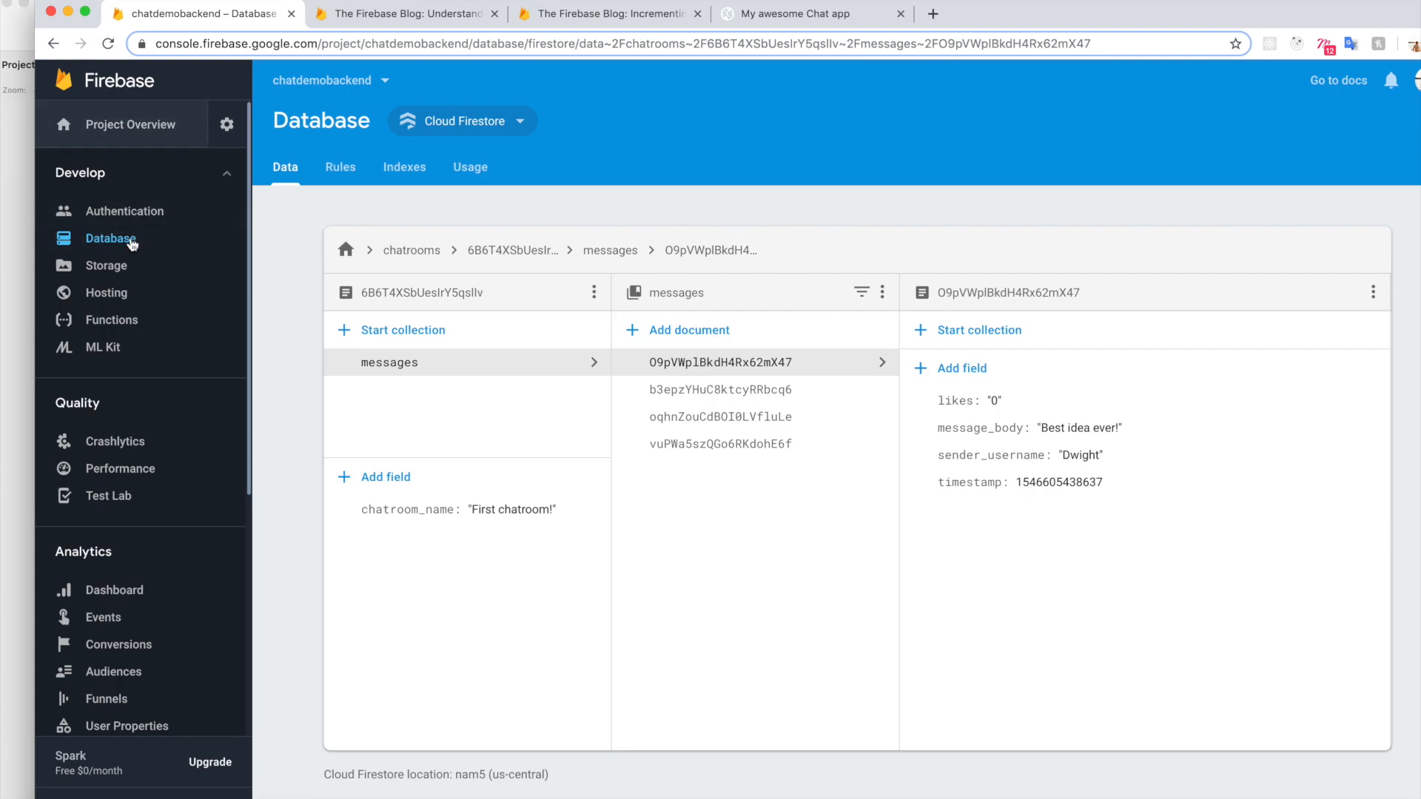
pyautogui.click(159, 213)
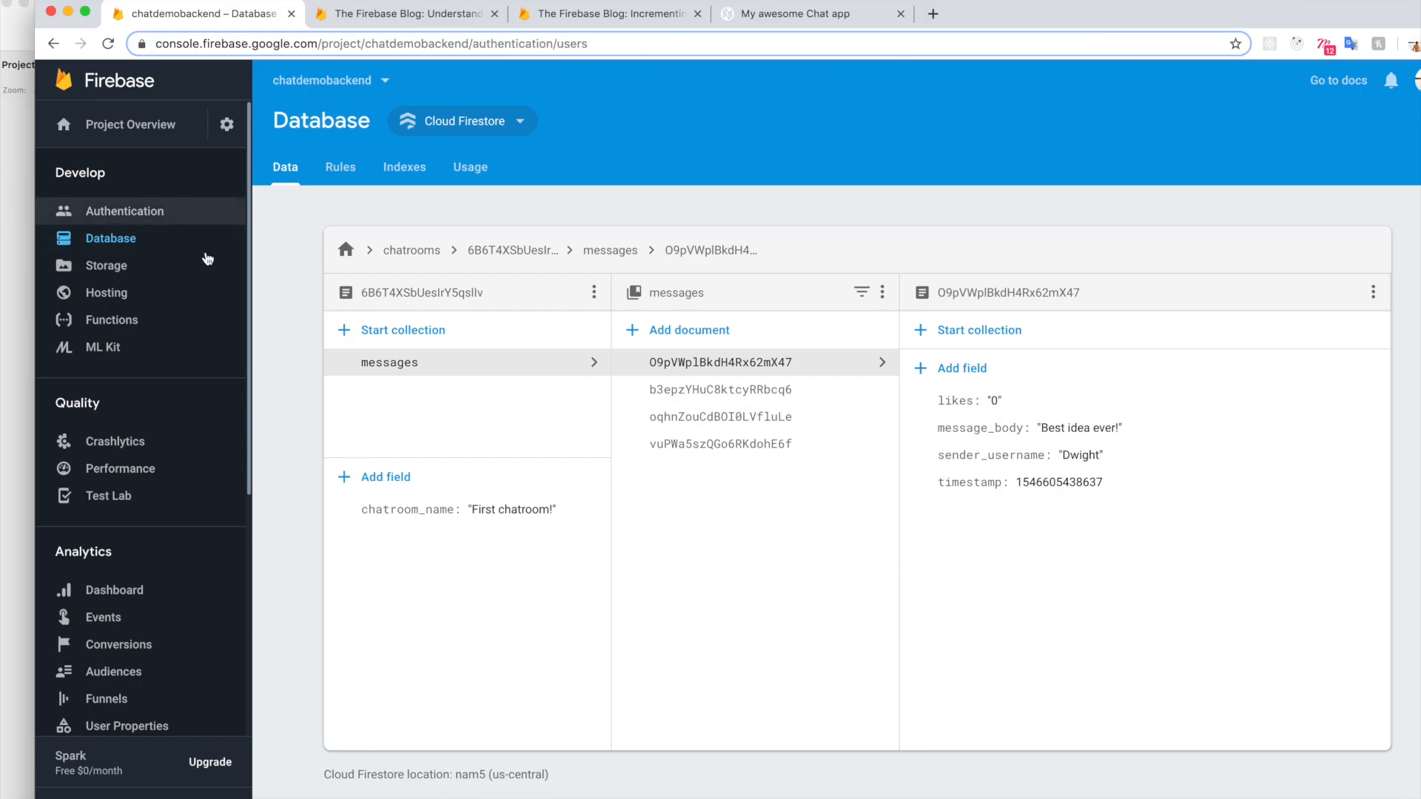
pyautogui.click(365, 173)
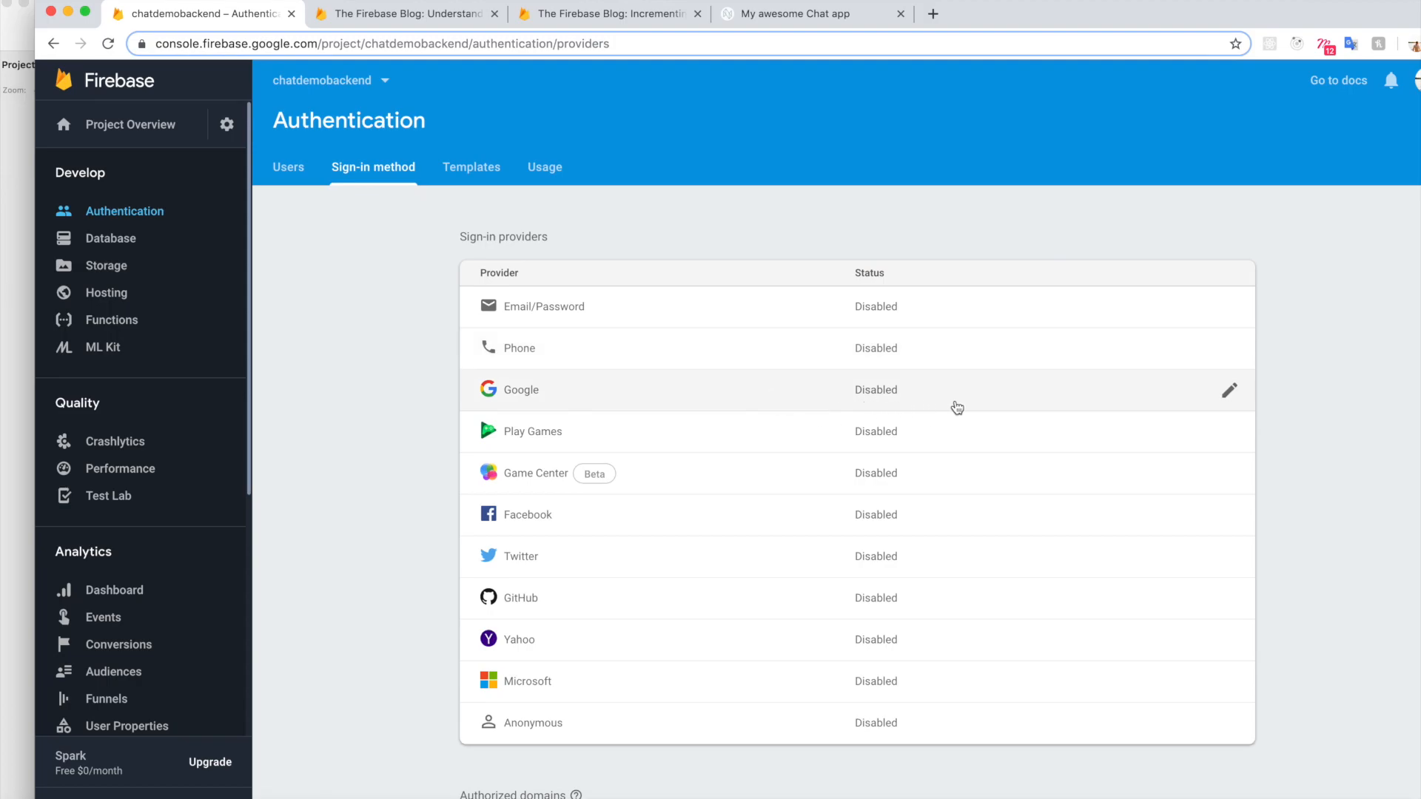
pyautogui.click(1228, 392)
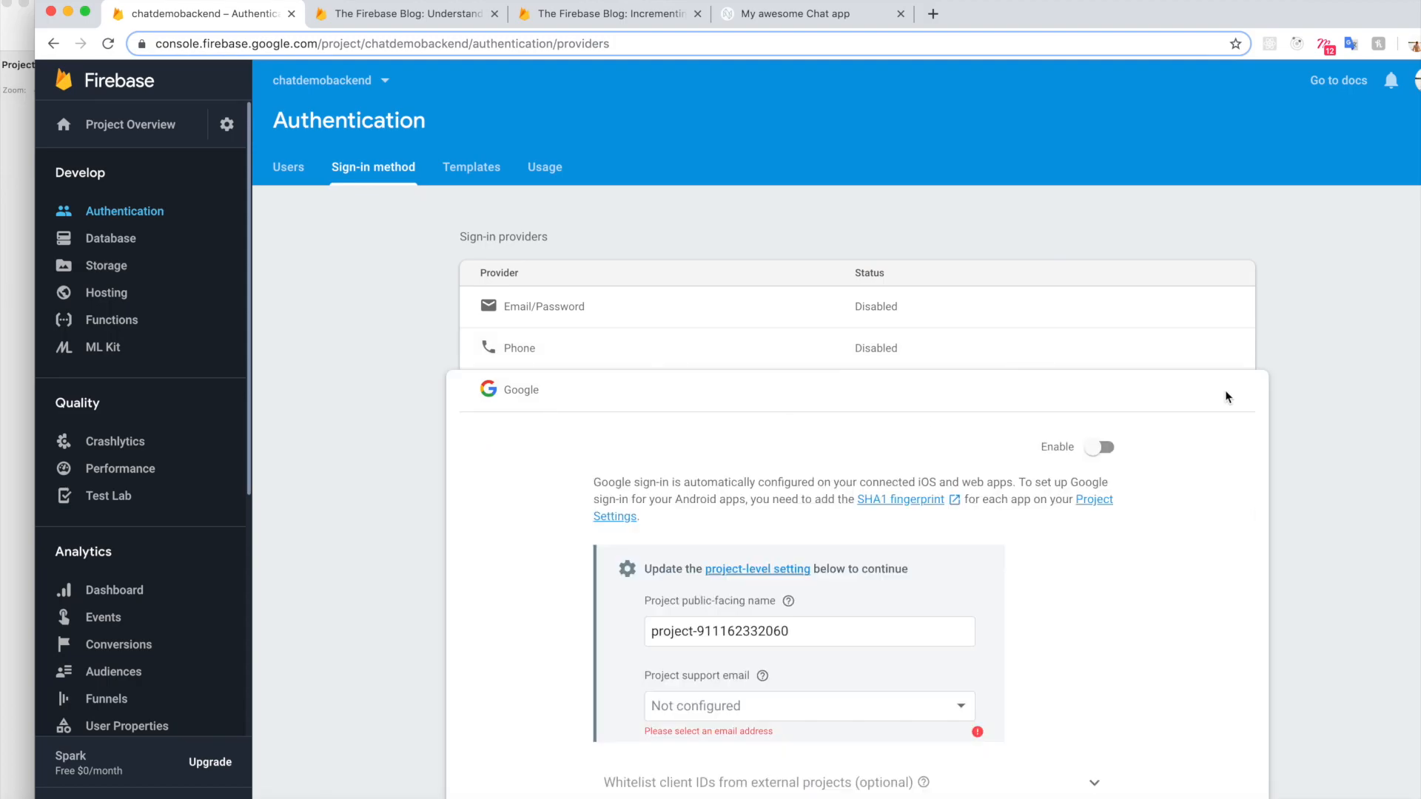
pyautogui.click(1102, 447)
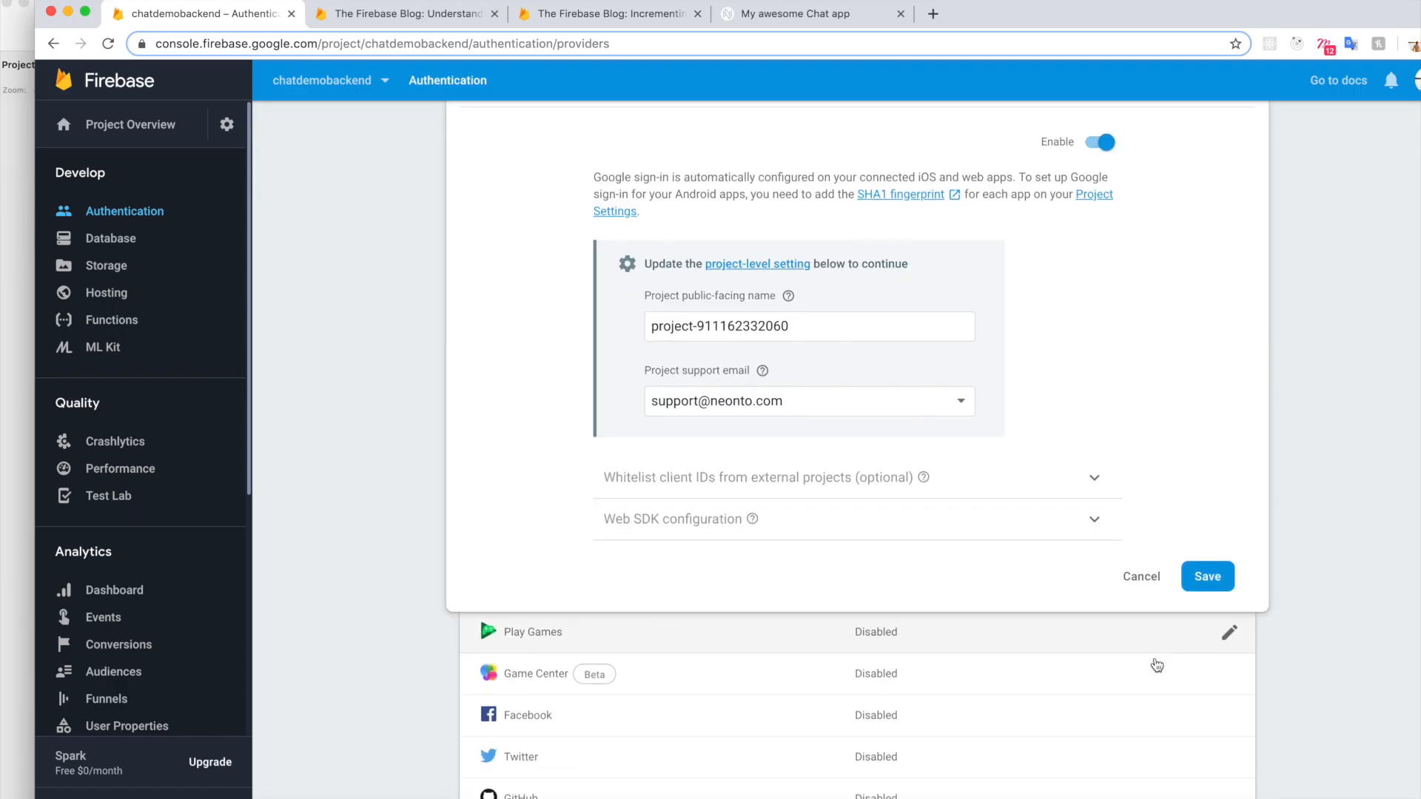
pyautogui.scroll(-3, 1214, 444)
pyautogui.click(1214, 426)
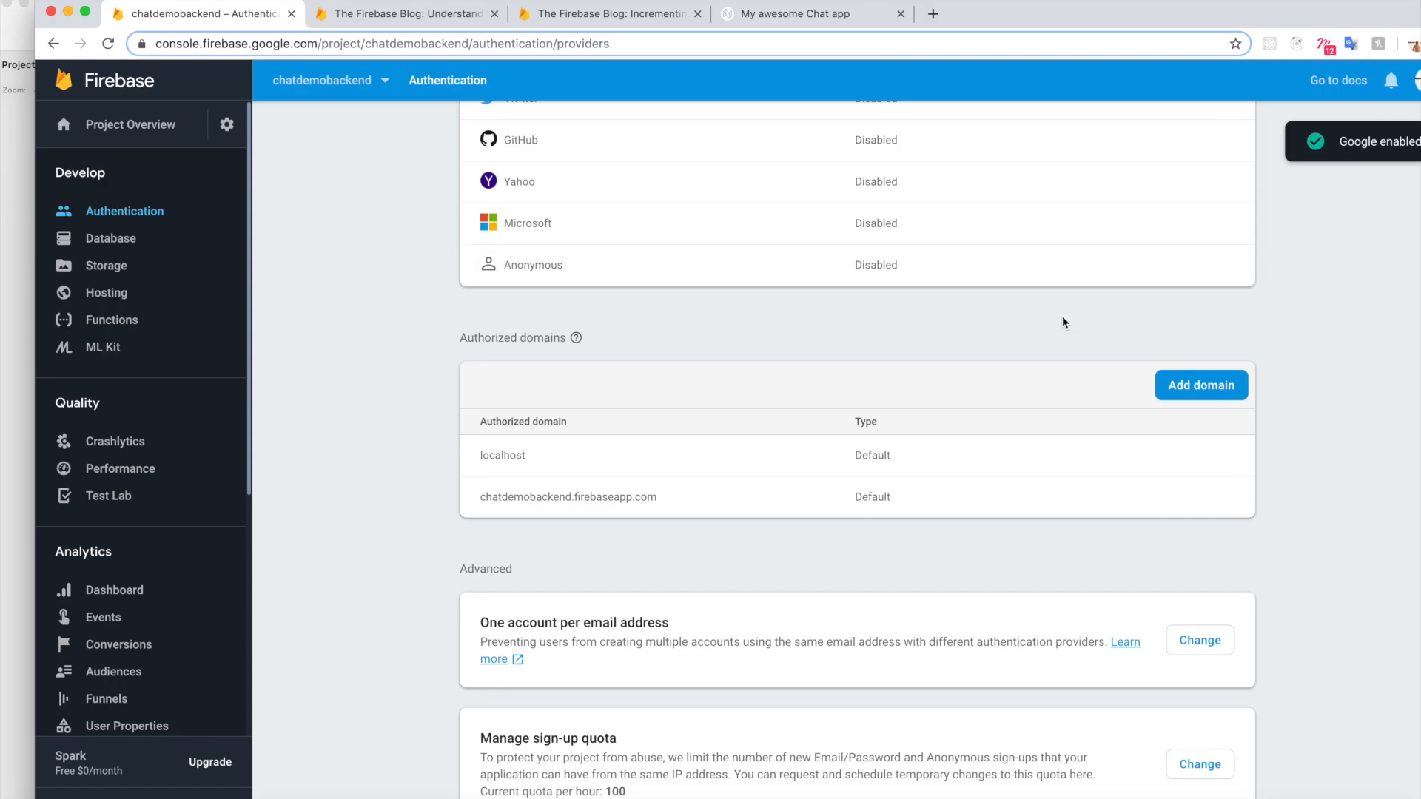
pyautogui.scroll(5, 1063, 323)
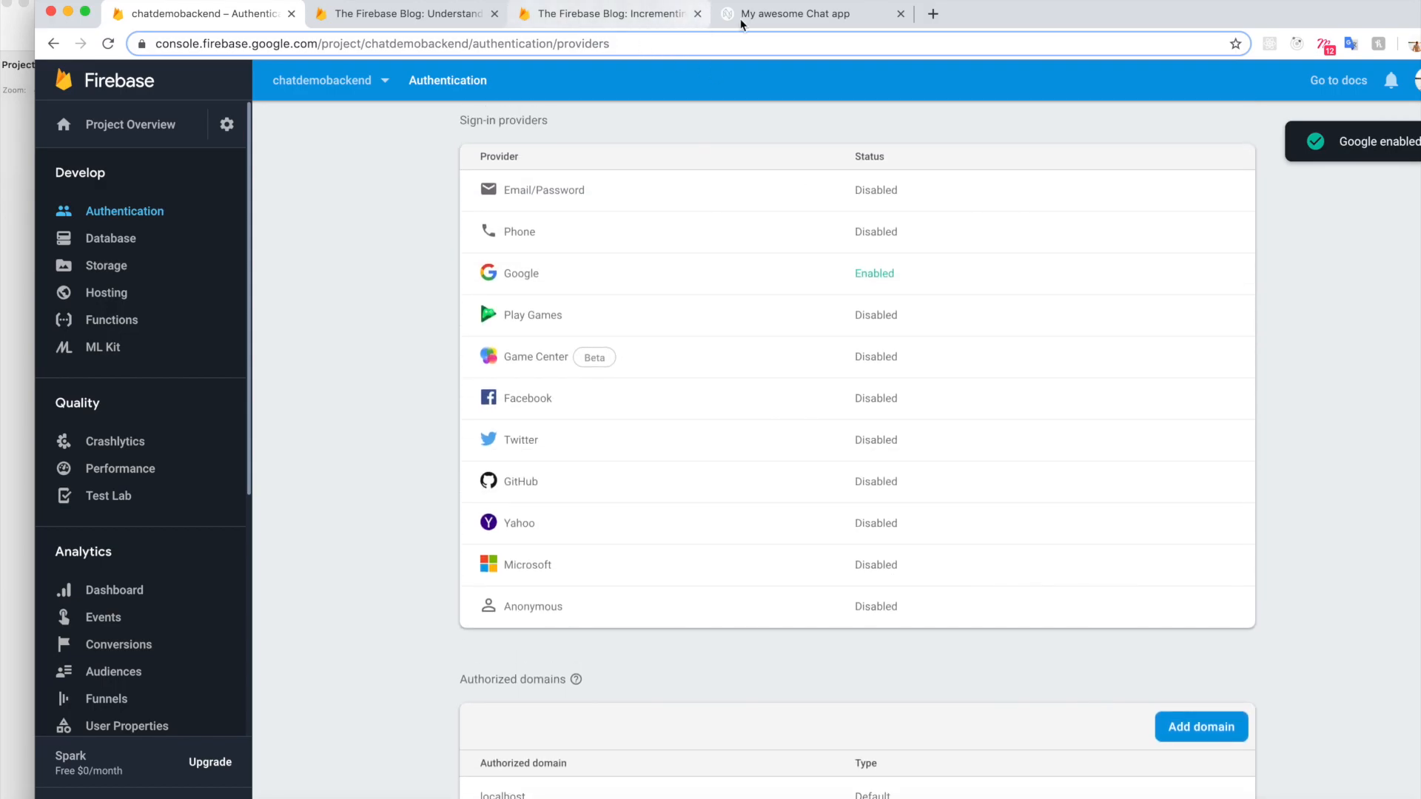
# Back in the chat app, reload localhost:3001 and sign in with the first listed Google account
pyautogui.click(810, 16)
pyautogui.click(705, 50)
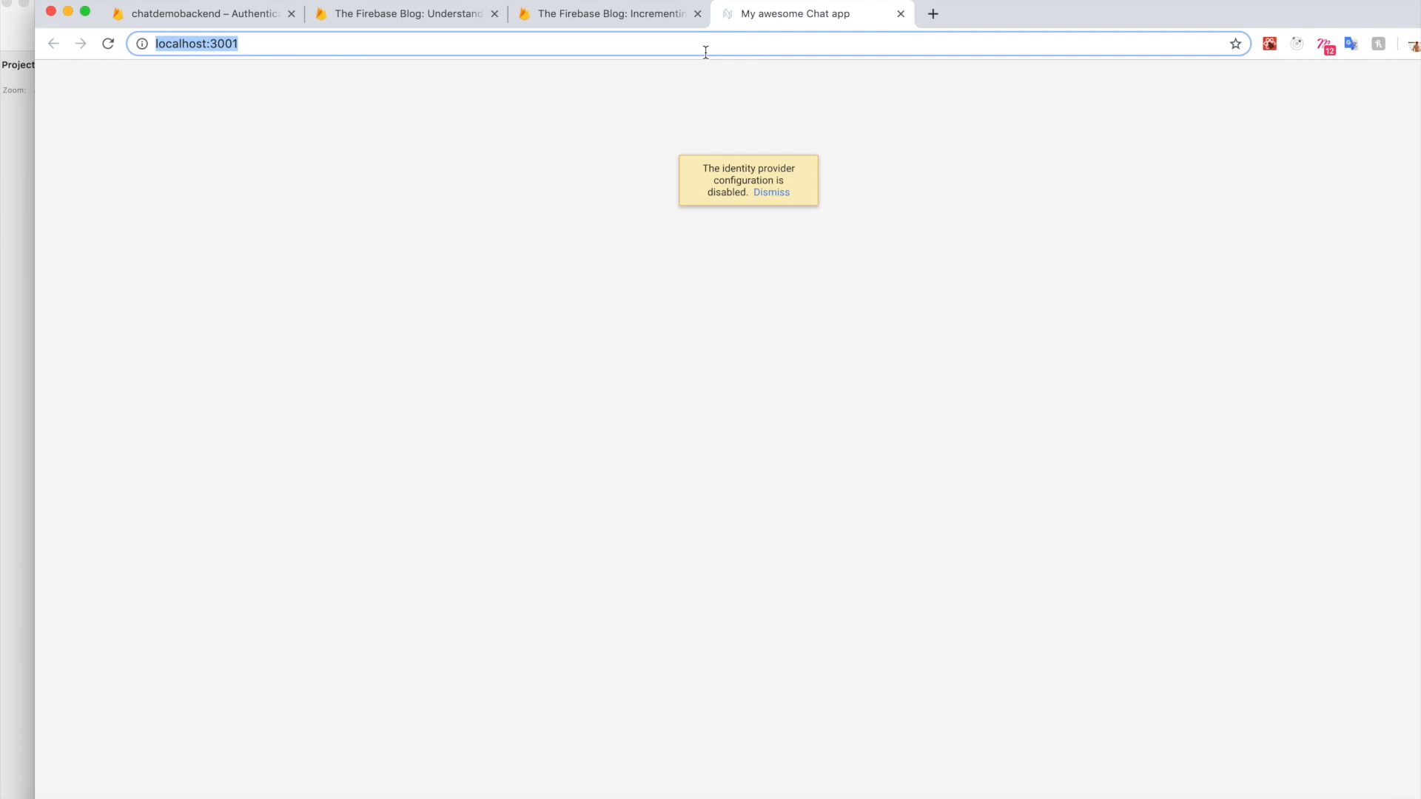
pyautogui.press('Return')
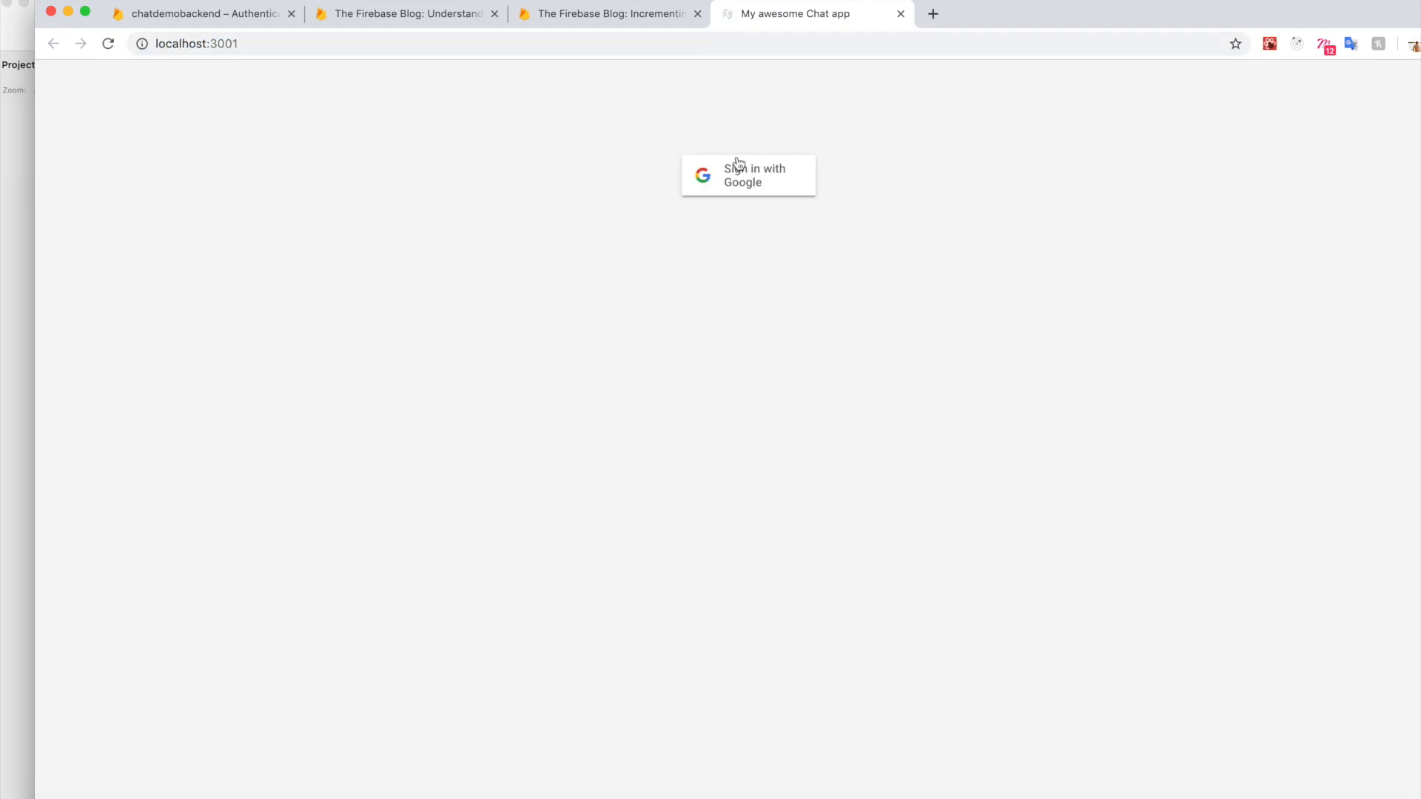
pyautogui.click(739, 179)
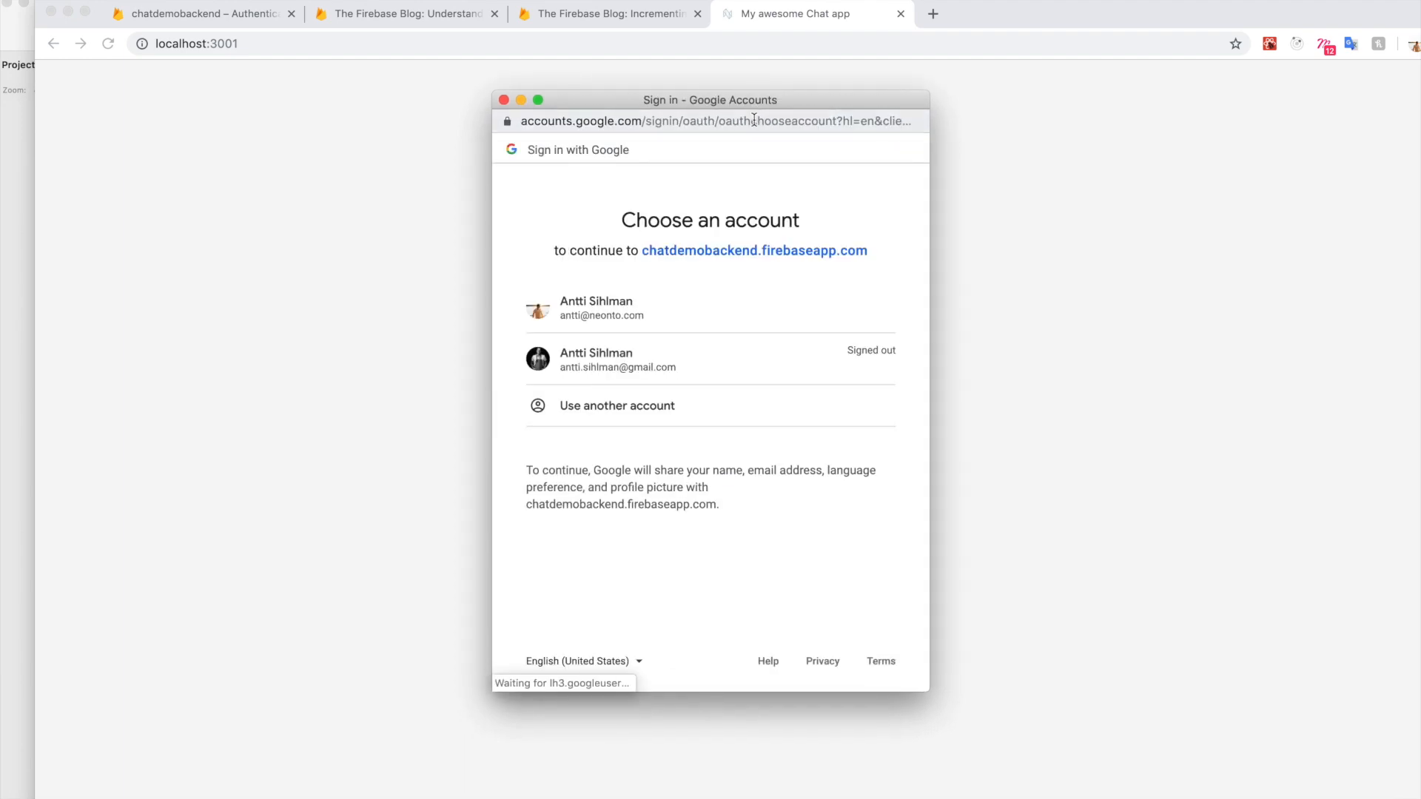
pyautogui.click(642, 317)
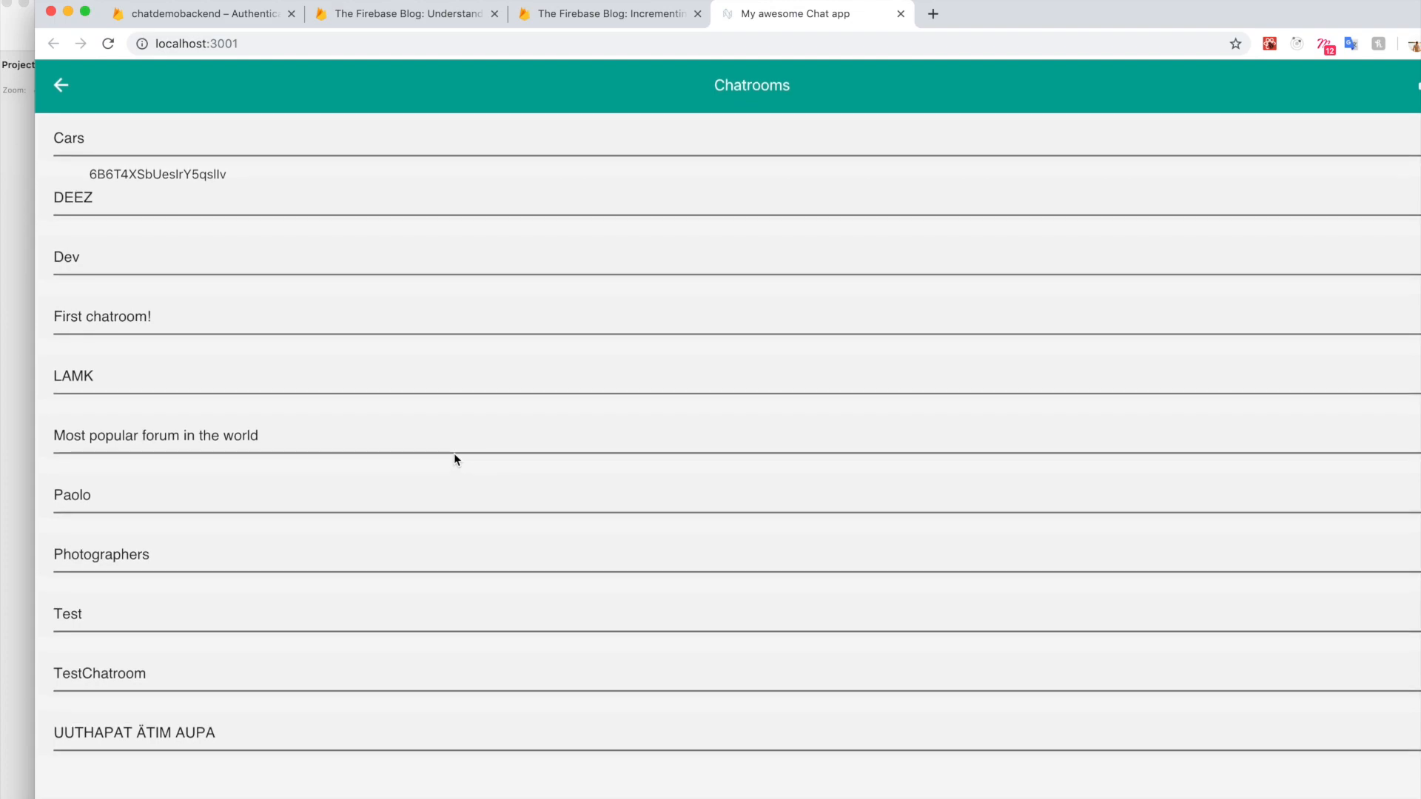
# Open the Cars chatroom, bring the "123" message to 8 likes and back to 4, and give "Hello worldsssss" 3 likes
pyautogui.click(70, 140)
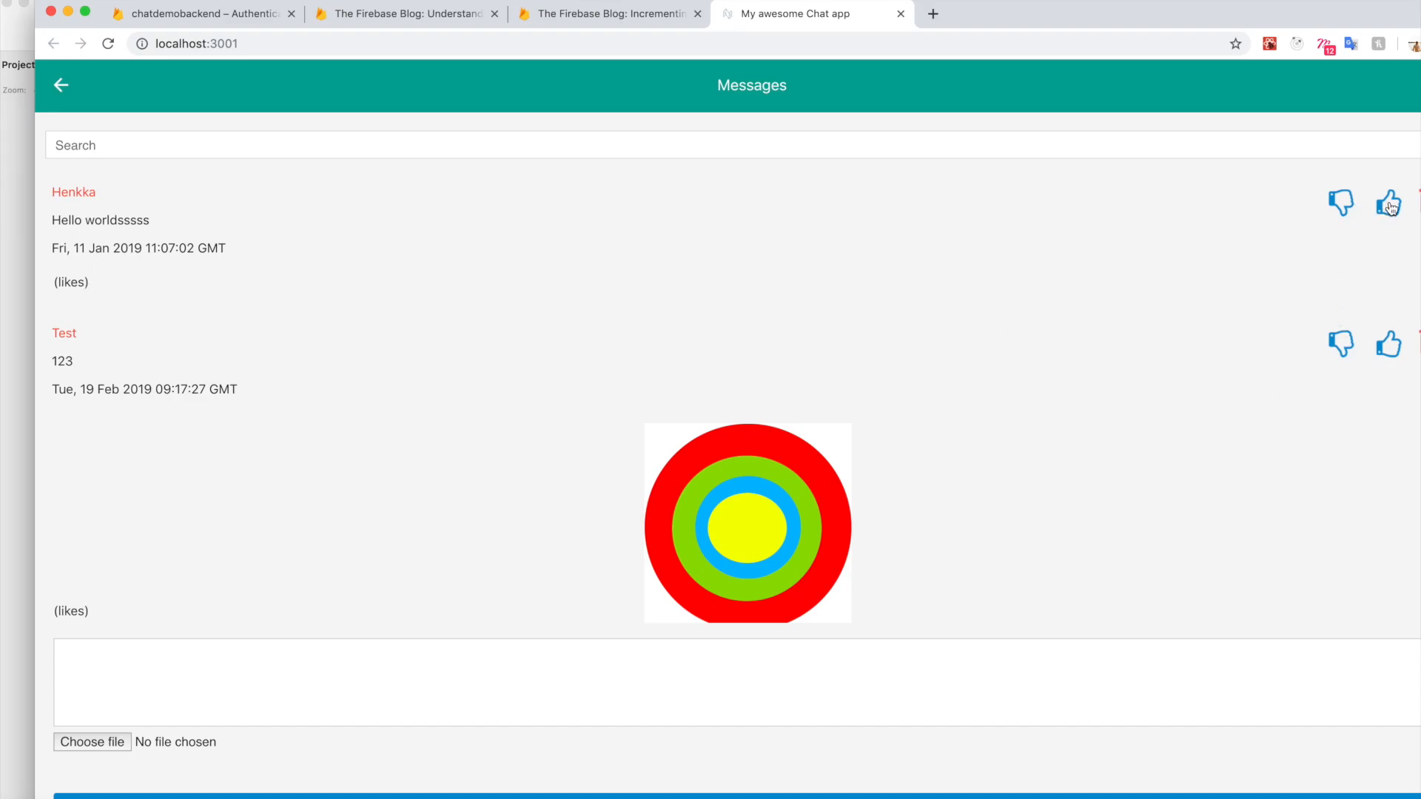
pyautogui.click(1392, 345)
pyautogui.click(1392, 346)
pyautogui.click(1392, 345)
pyautogui.click(1392, 346)
pyautogui.click(1391, 346)
pyautogui.click(1392, 346)
pyautogui.click(1392, 345)
pyautogui.click(1392, 346)
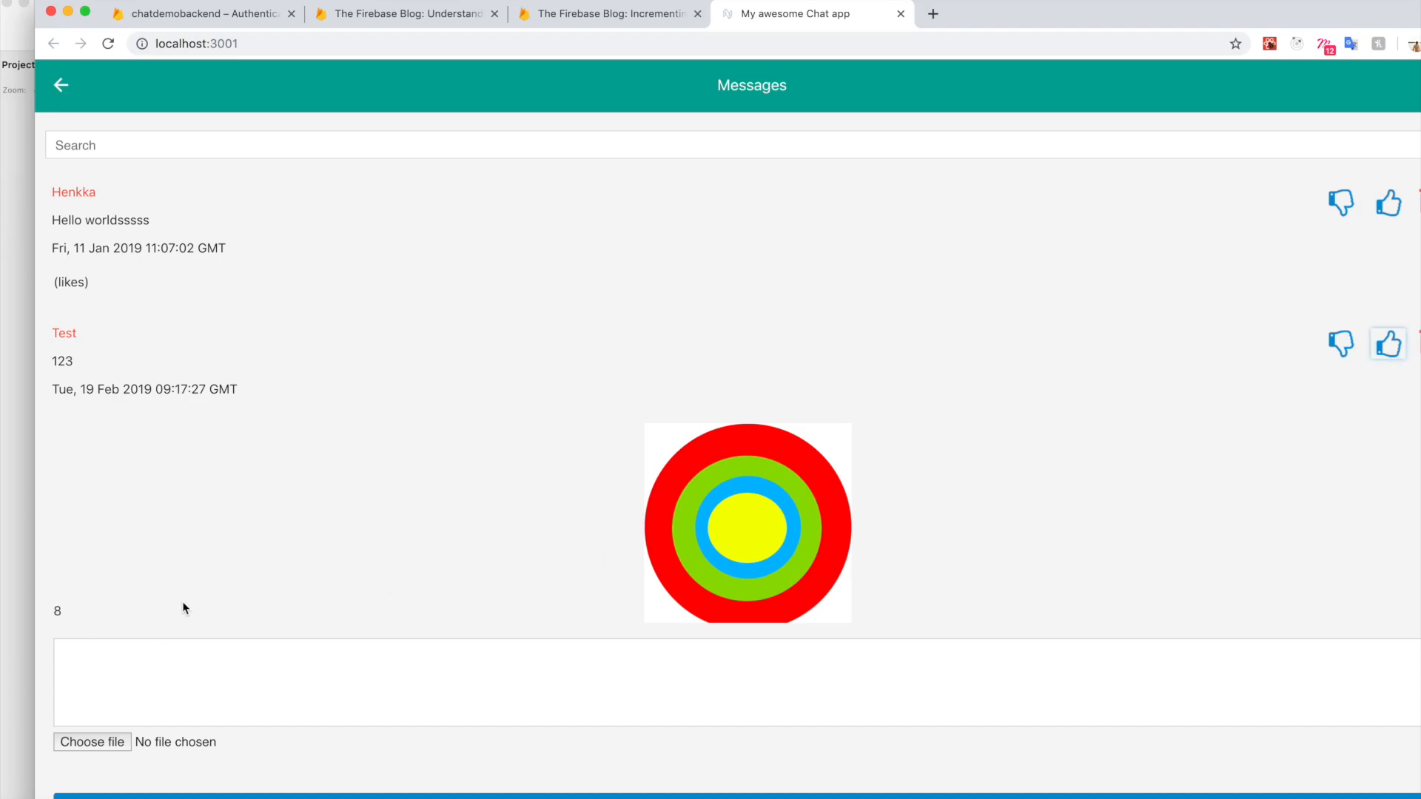
pyautogui.click(1344, 349)
pyautogui.click(1387, 206)
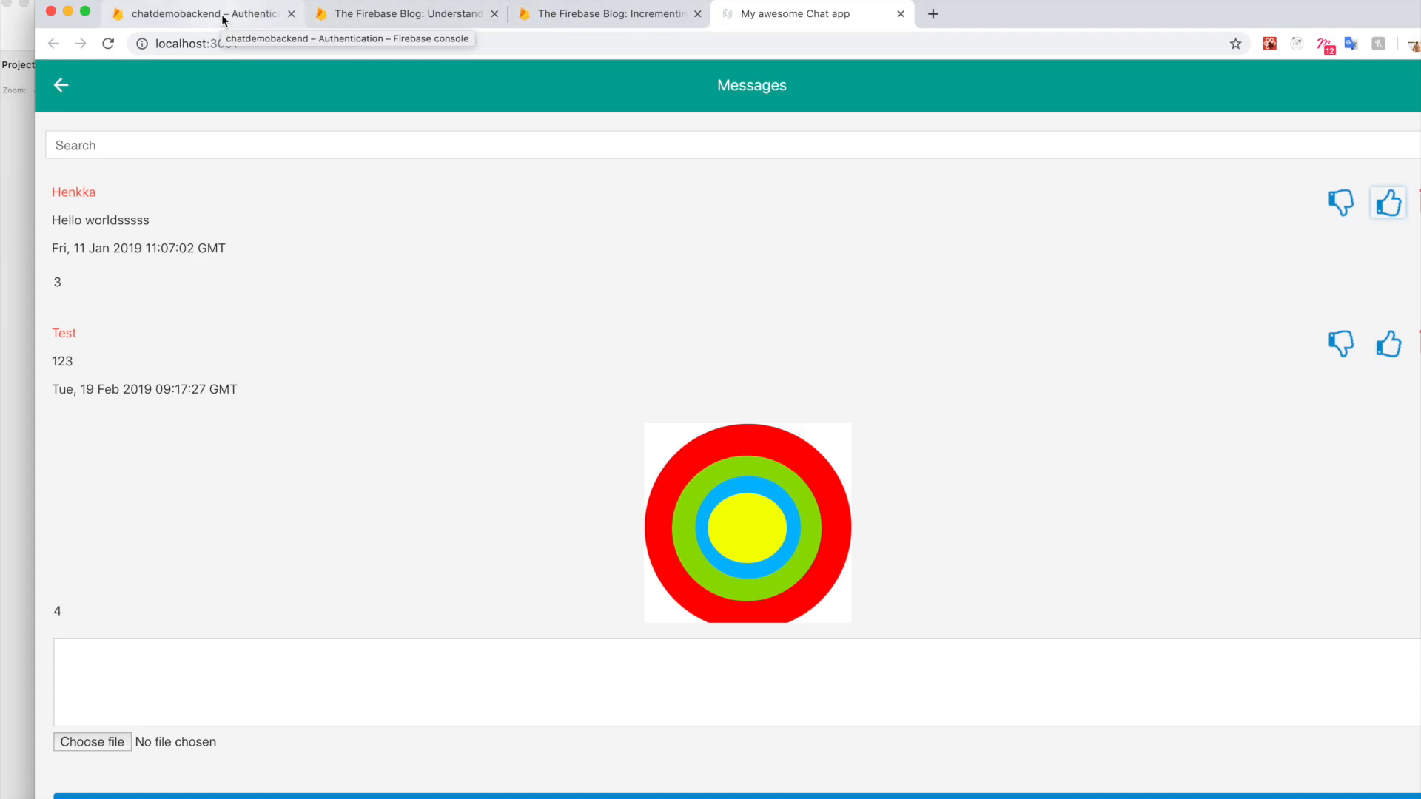
# Reopen the Cars chatroom to check its likes, and inspect the first two messages of "First chatroom!" in the Firestore database
pyautogui.click(59, 85)
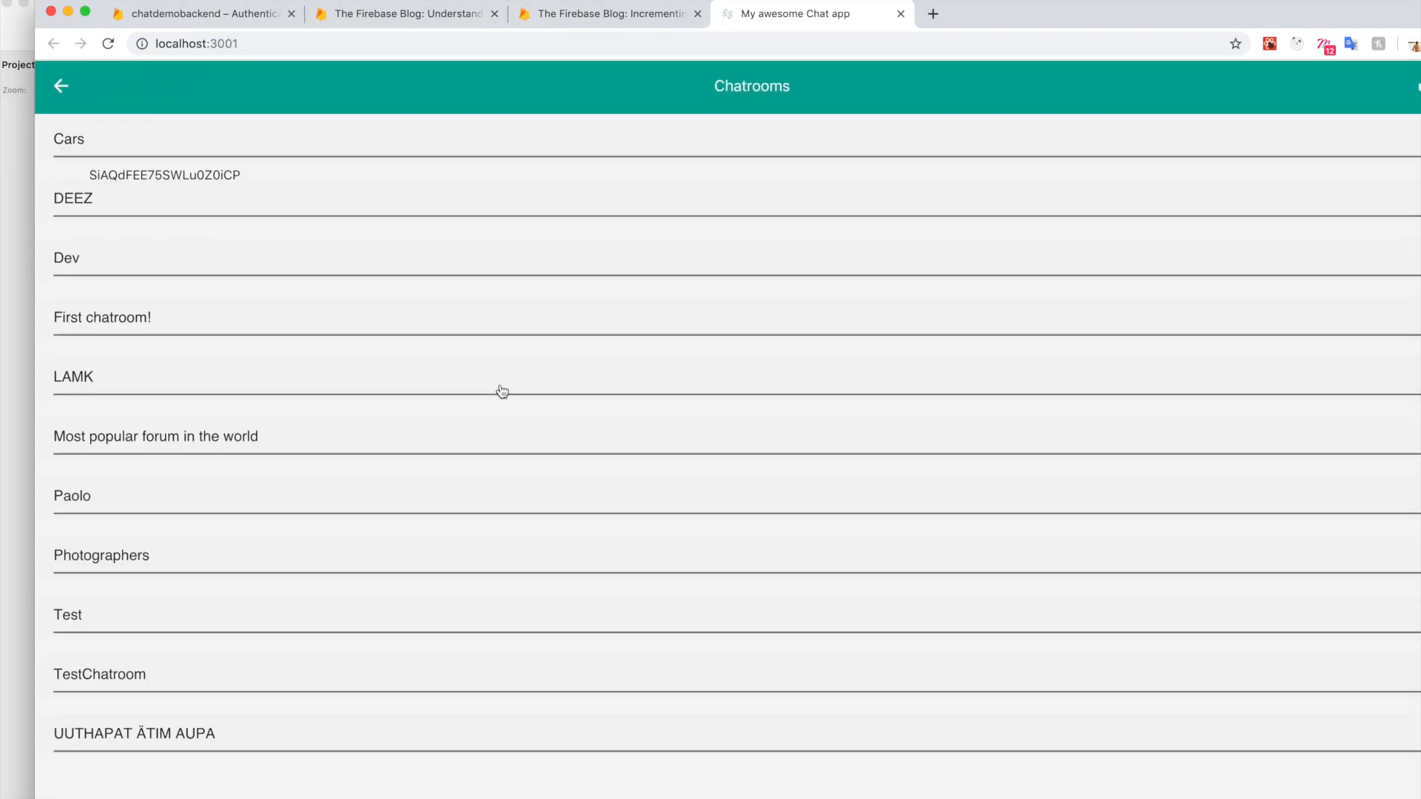
pyautogui.click(69, 137)
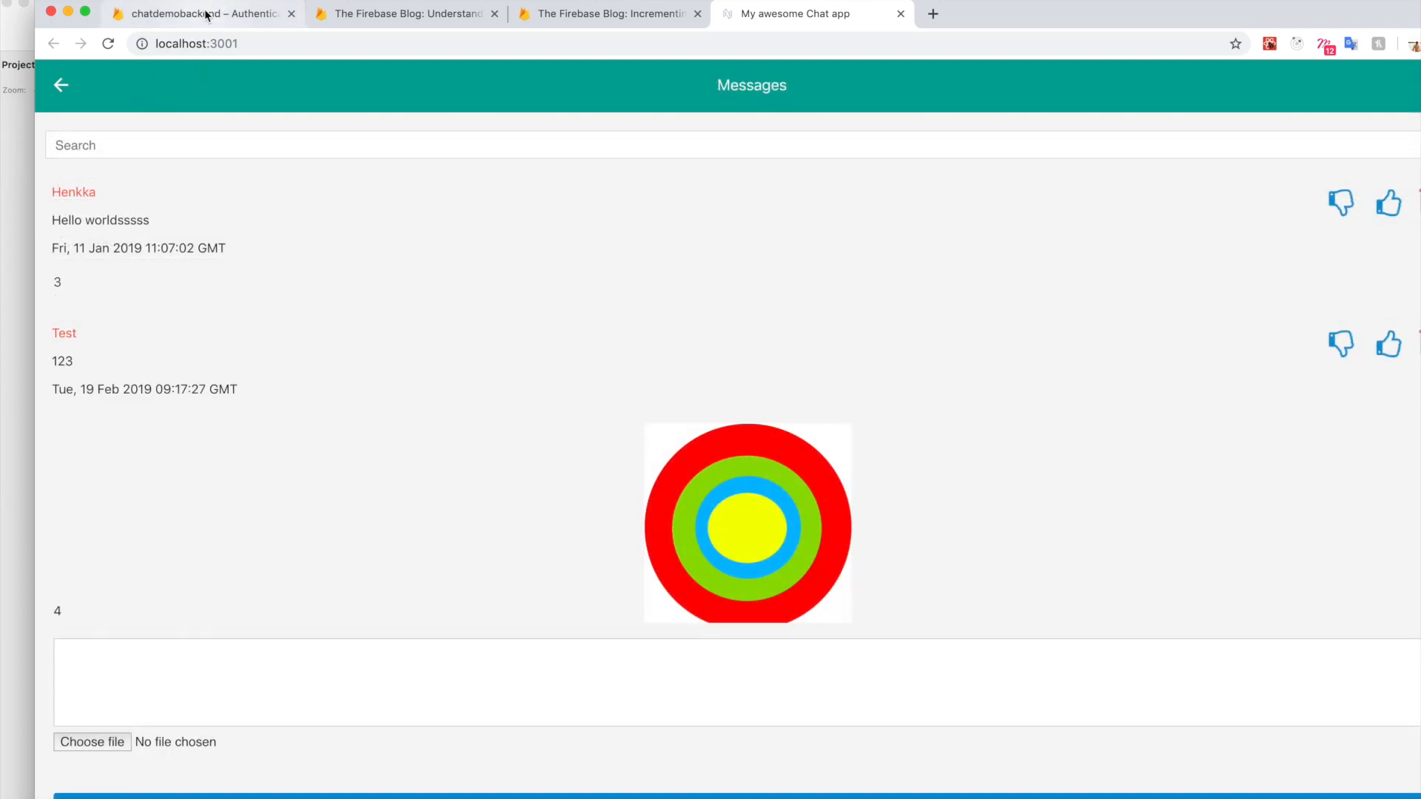
pyautogui.click(207, 12)
pyautogui.click(86, 239)
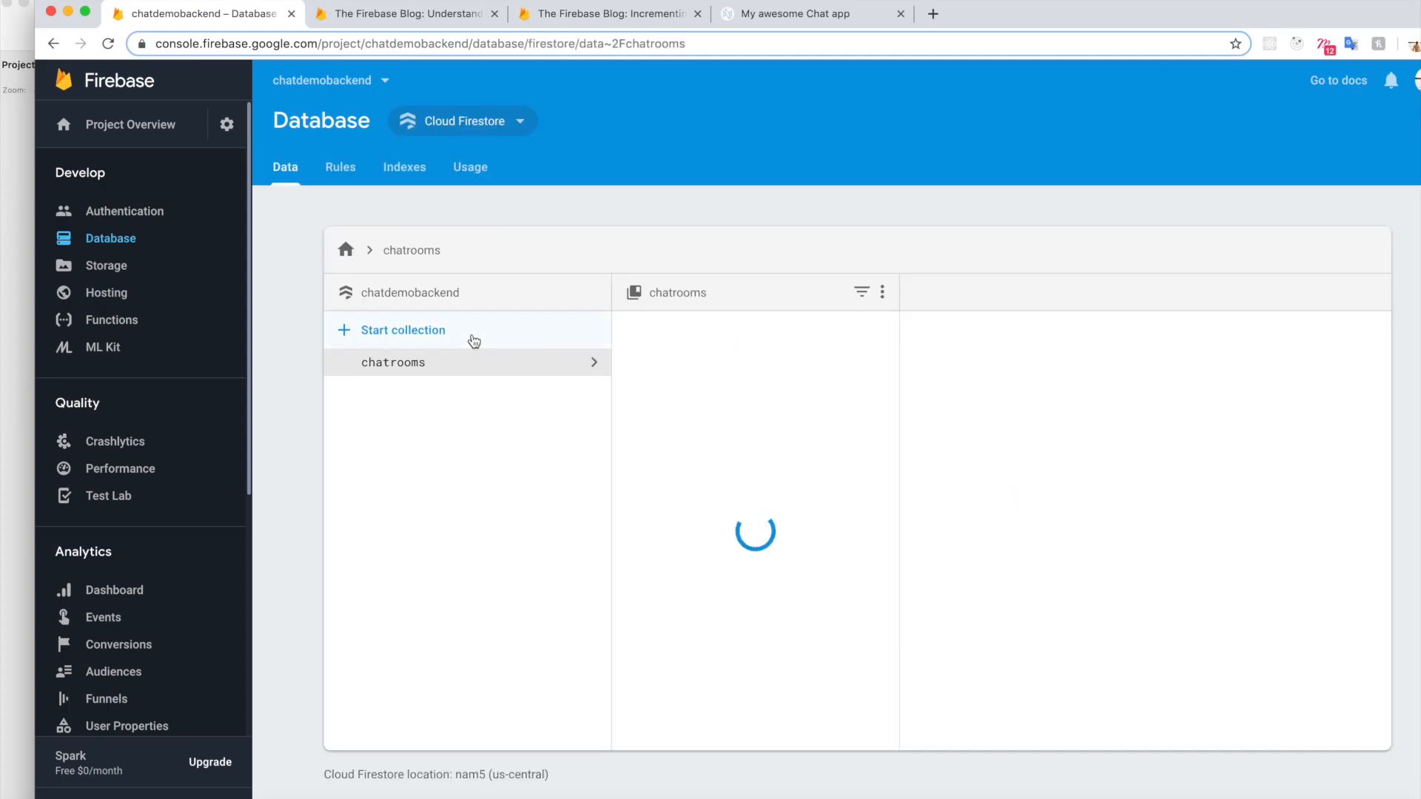
pyautogui.click(982, 372)
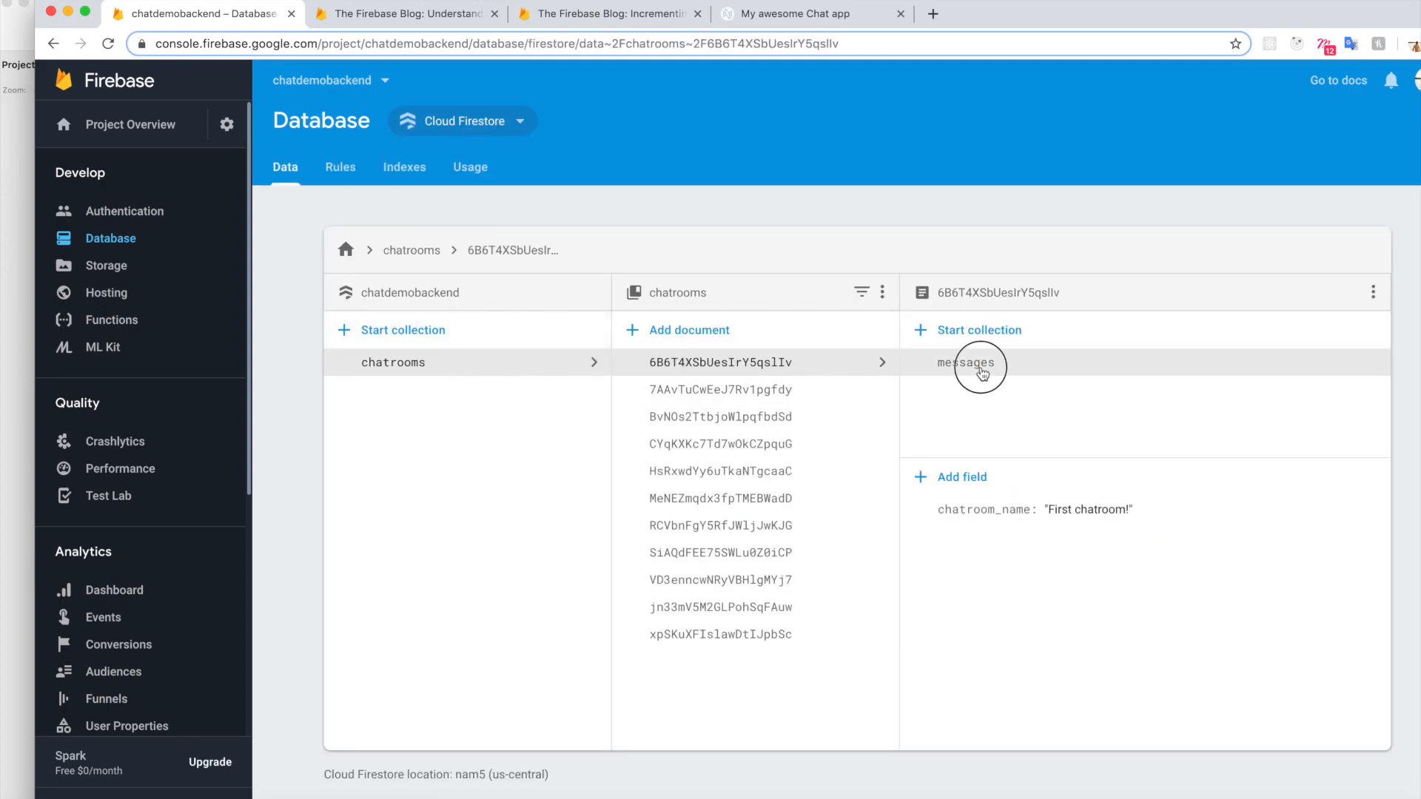
pyautogui.click(1014, 362)
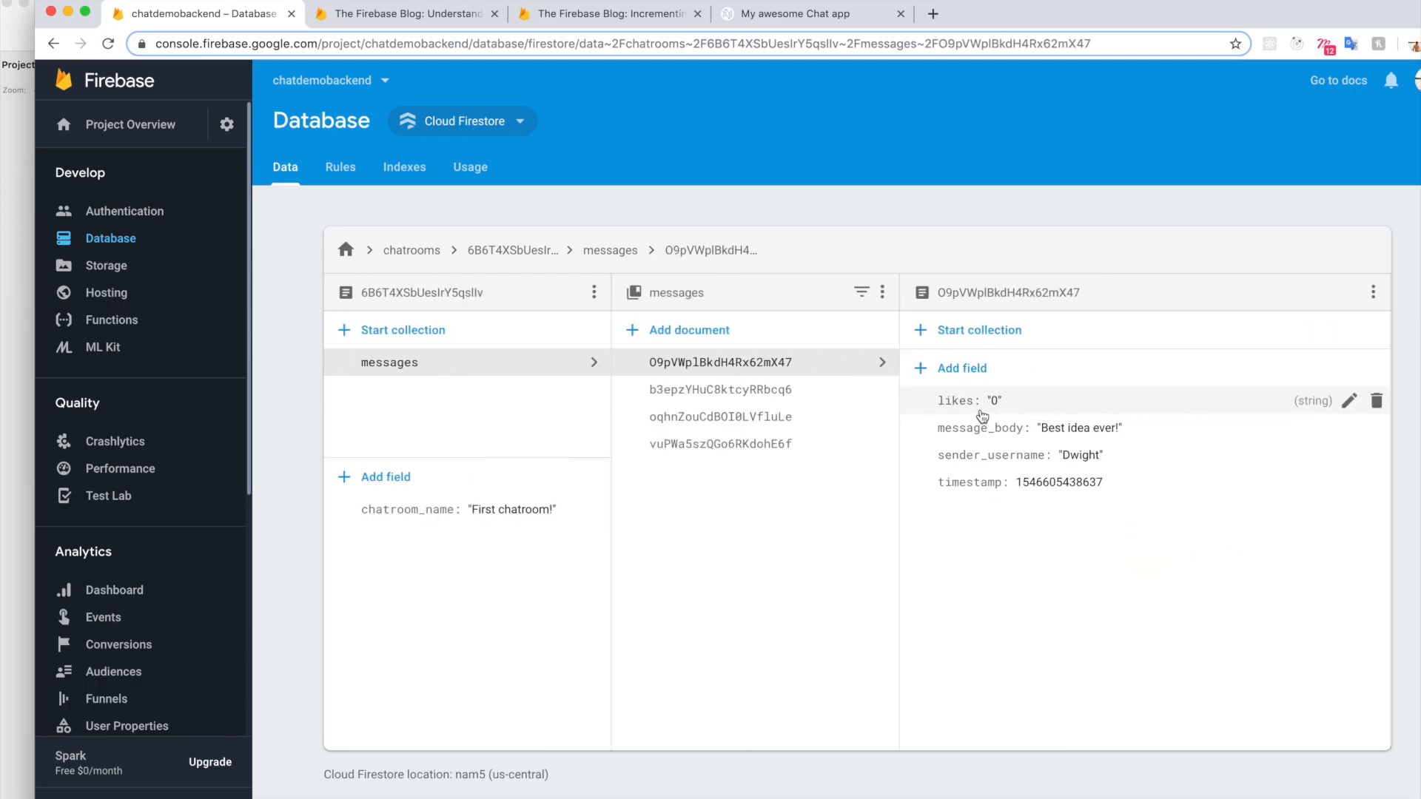
pyautogui.click(688, 390)
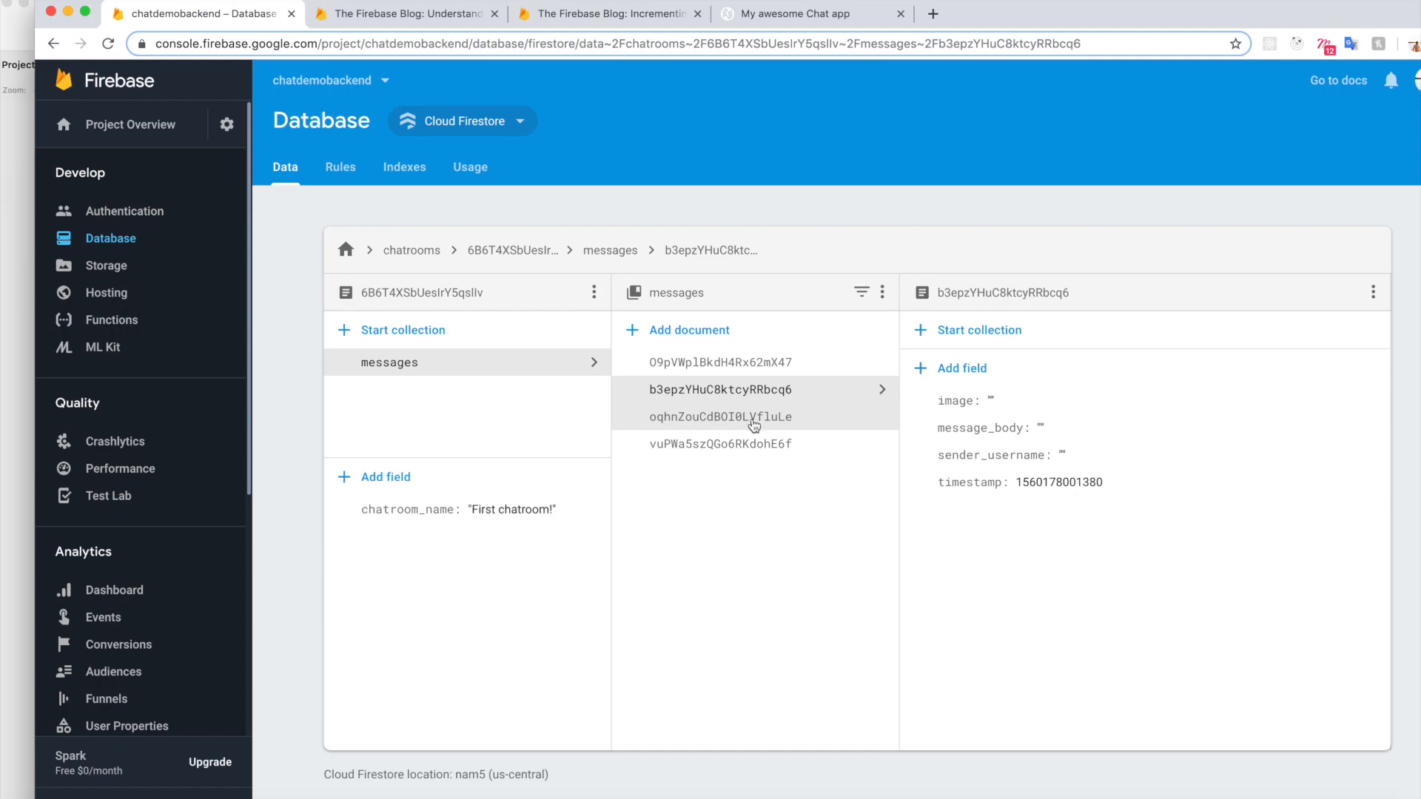
pyautogui.click(736, 363)
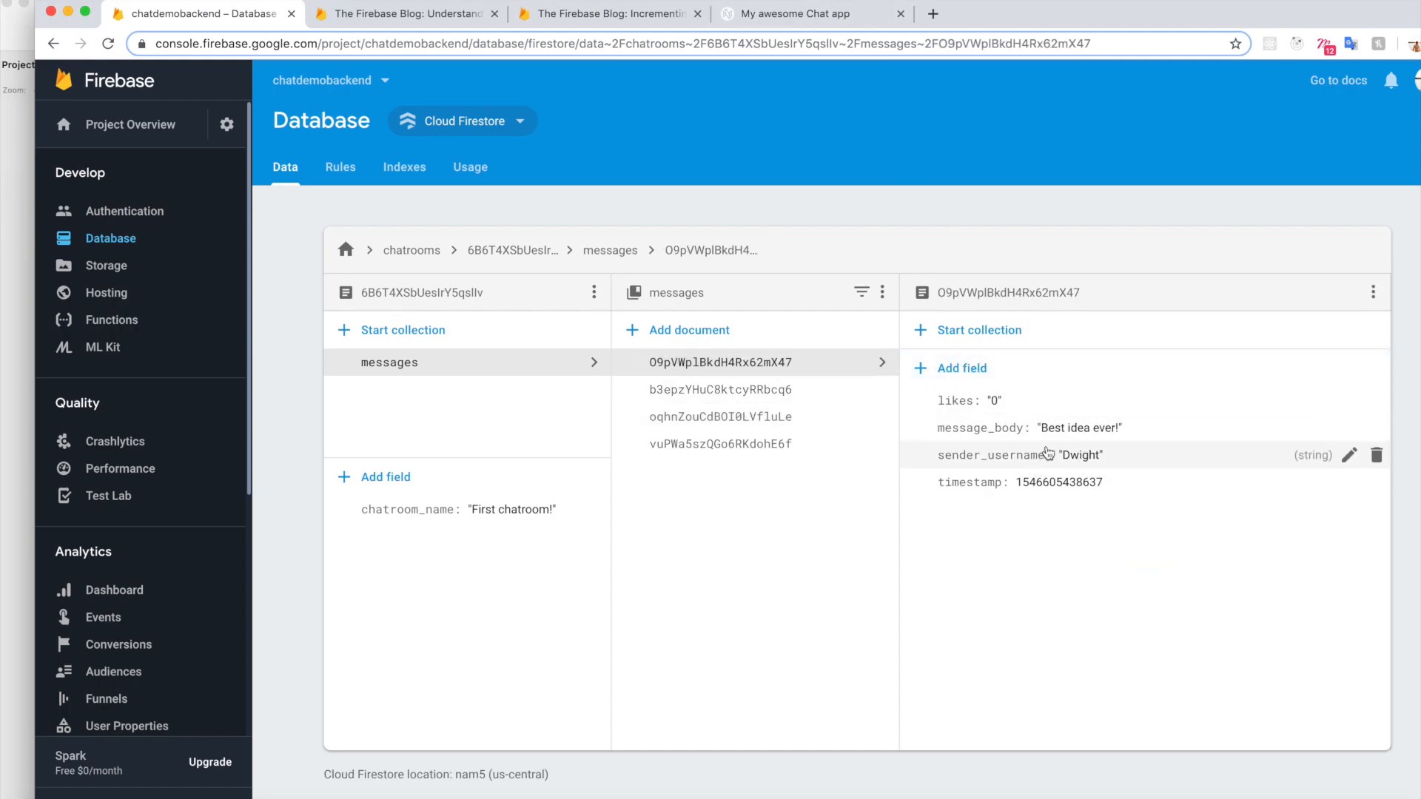
# Back in the chat app, open "First chatroom!" and like its last Dwight message several times
pyautogui.click(796, 14)
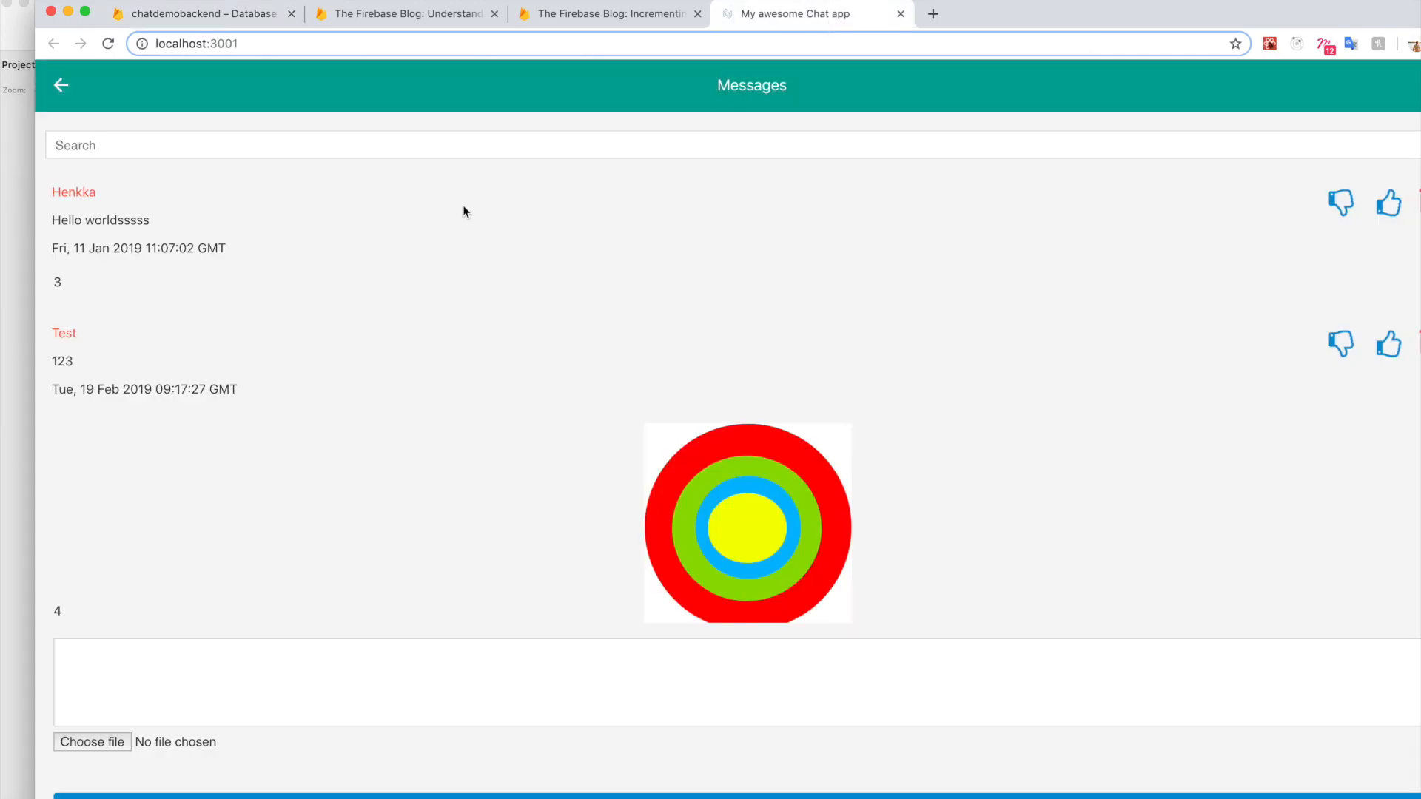
pyautogui.click(60, 87)
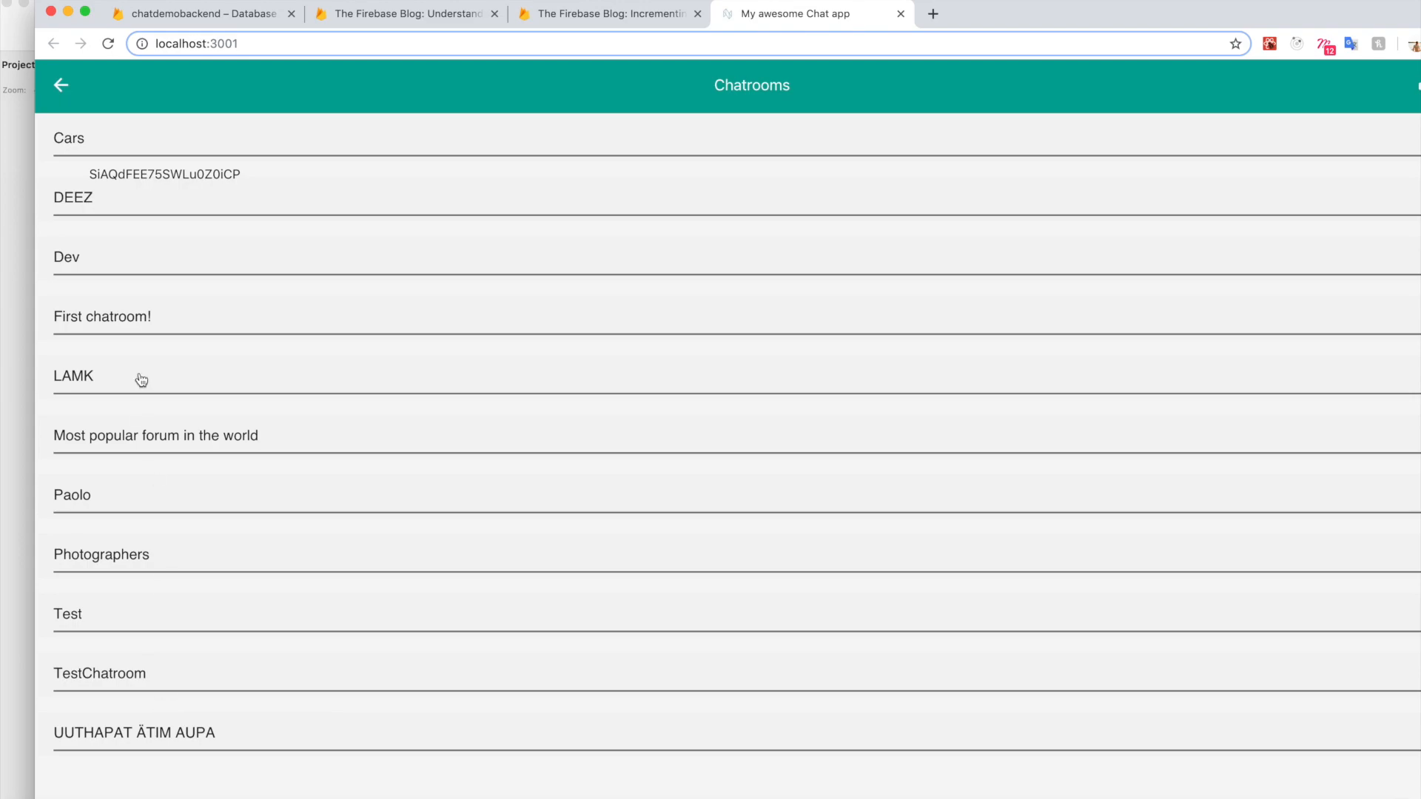
pyautogui.click(134, 327)
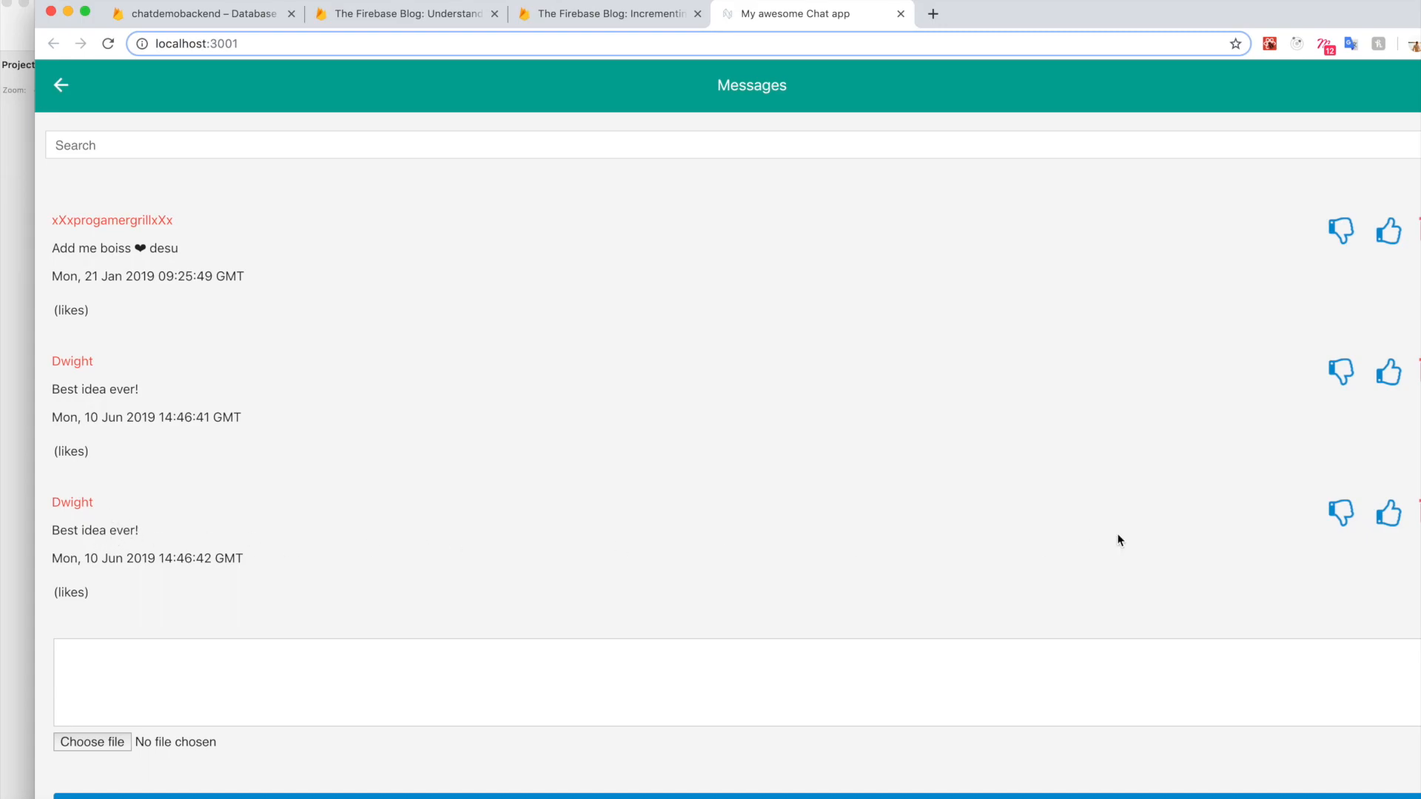
pyautogui.click(1390, 516)
pyautogui.click(1390, 516)
pyautogui.click(1390, 516)
pyautogui.click(1391, 516)
pyautogui.click(1390, 516)
# In the Firestore console, inspect the second, third and fourth message documents of "First chatroom!"
pyautogui.click(238, 16)
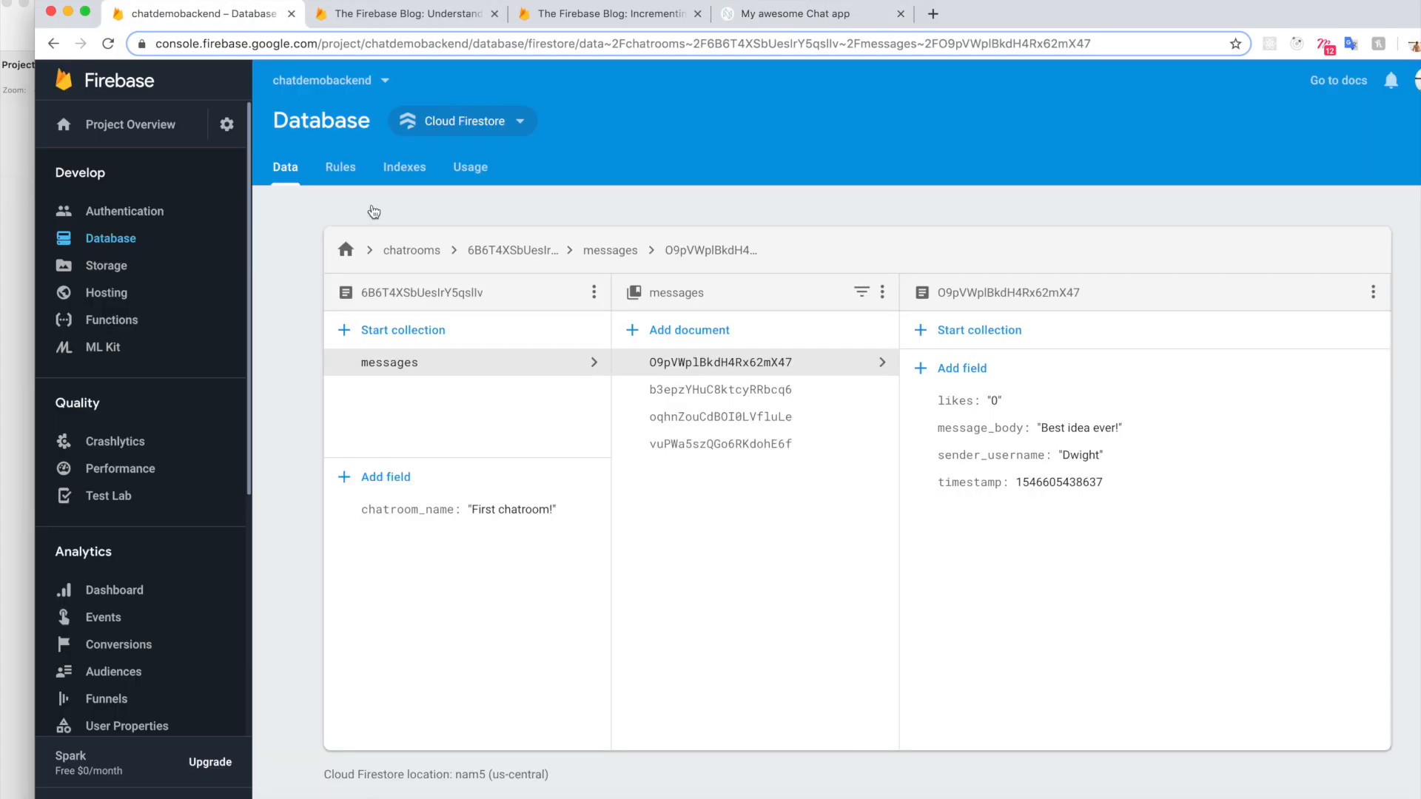
pyautogui.click(750, 390)
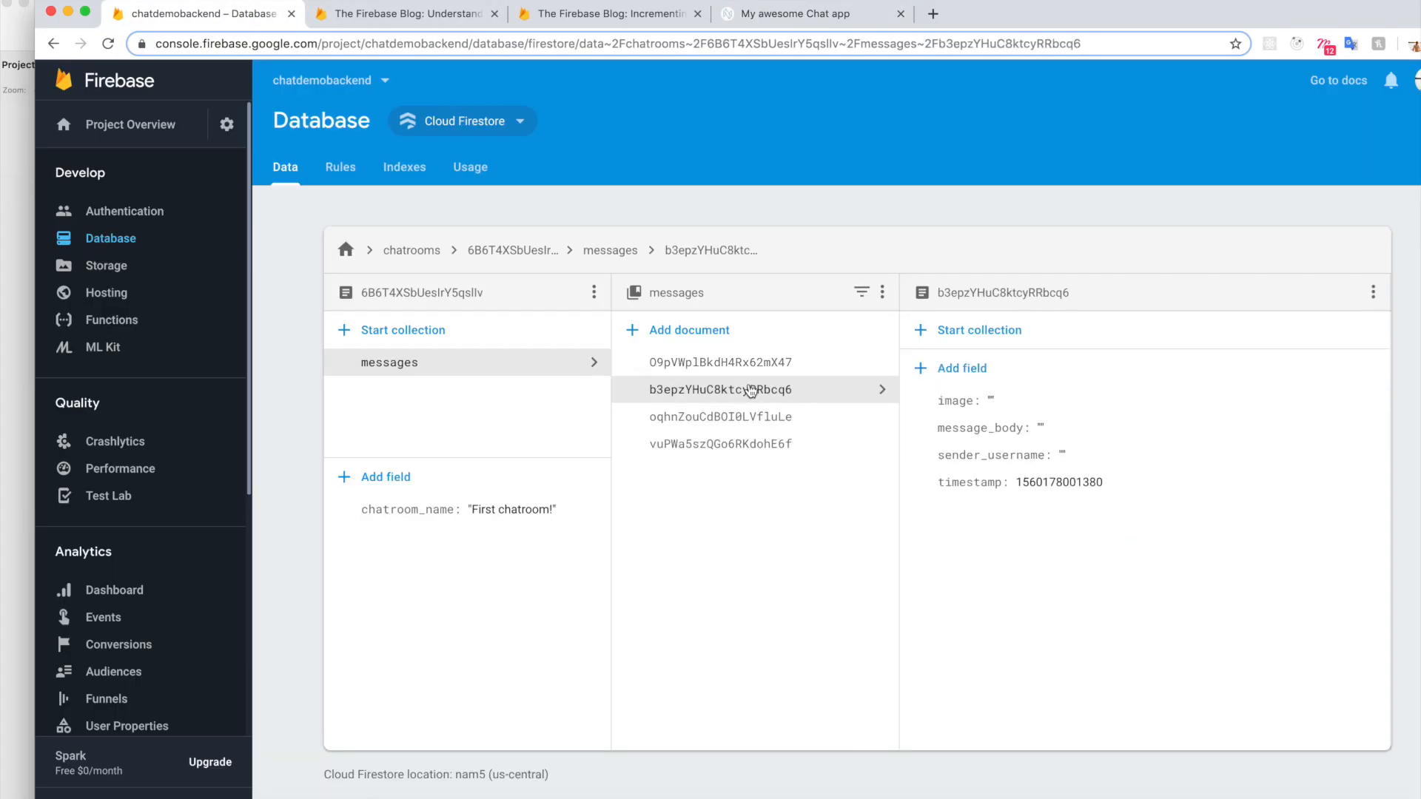
pyautogui.click(753, 422)
pyautogui.click(768, 448)
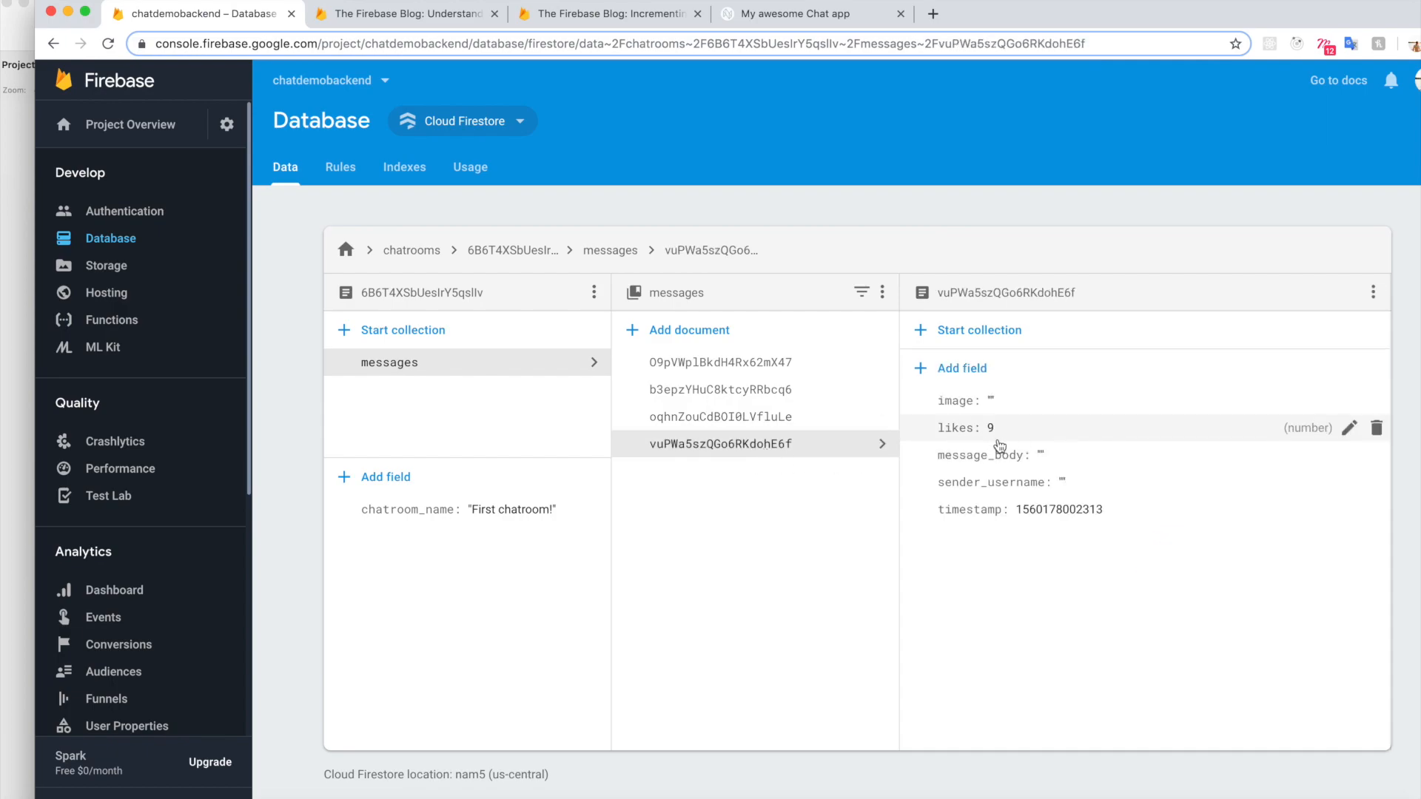
# In the chat app, lower the last Dwight message to 6 likes, and check its likes field in the Firestore console
pyautogui.click(851, 14)
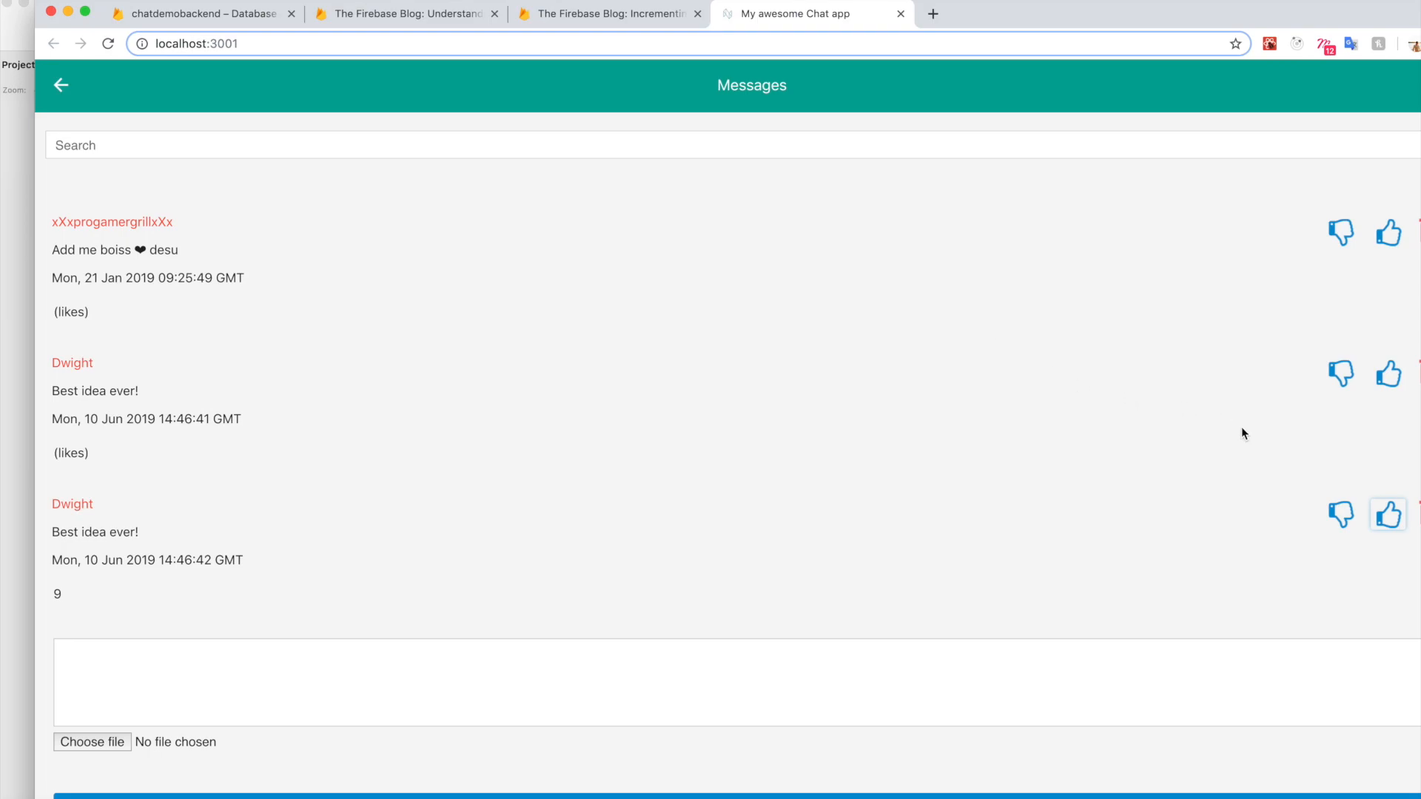
pyautogui.click(1336, 522)
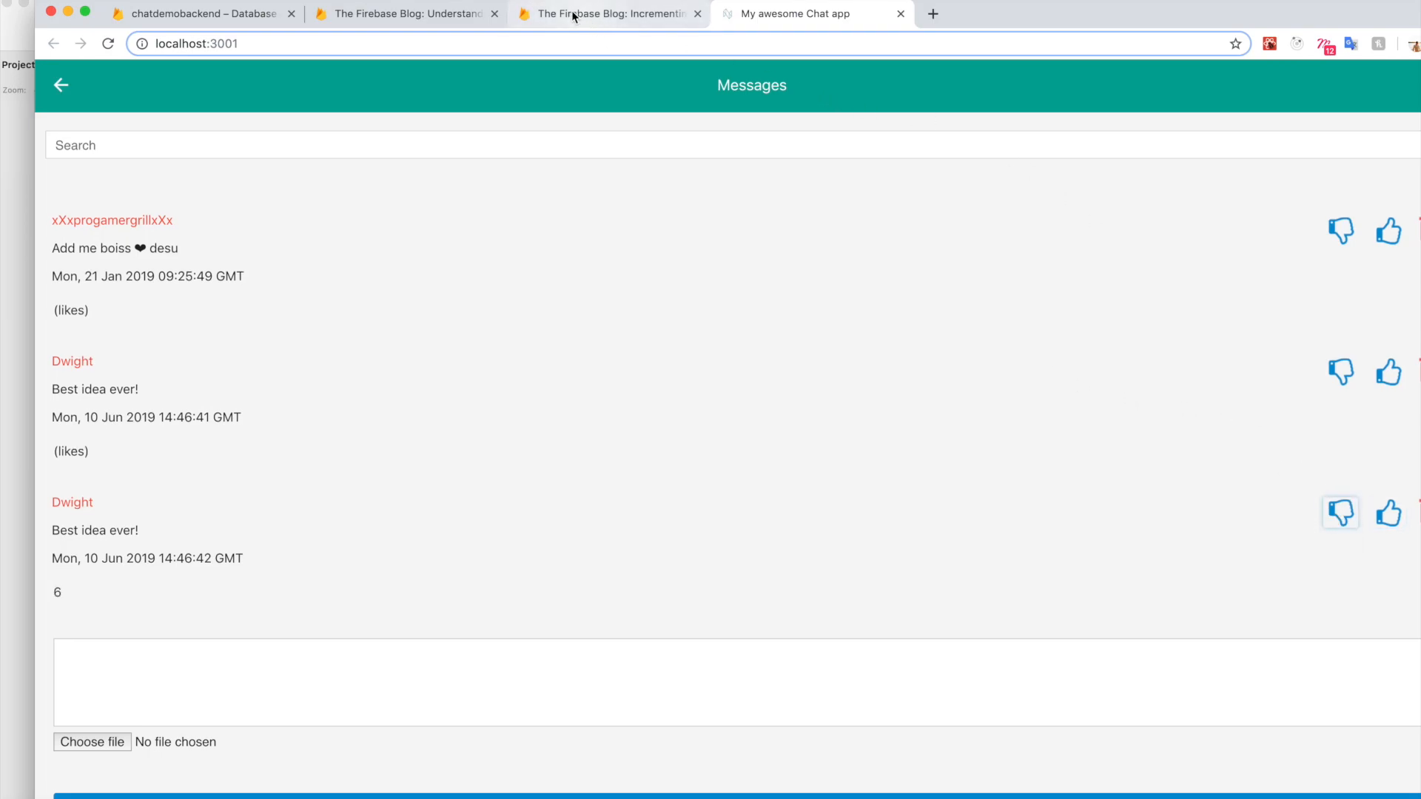
pyautogui.click(246, 17)
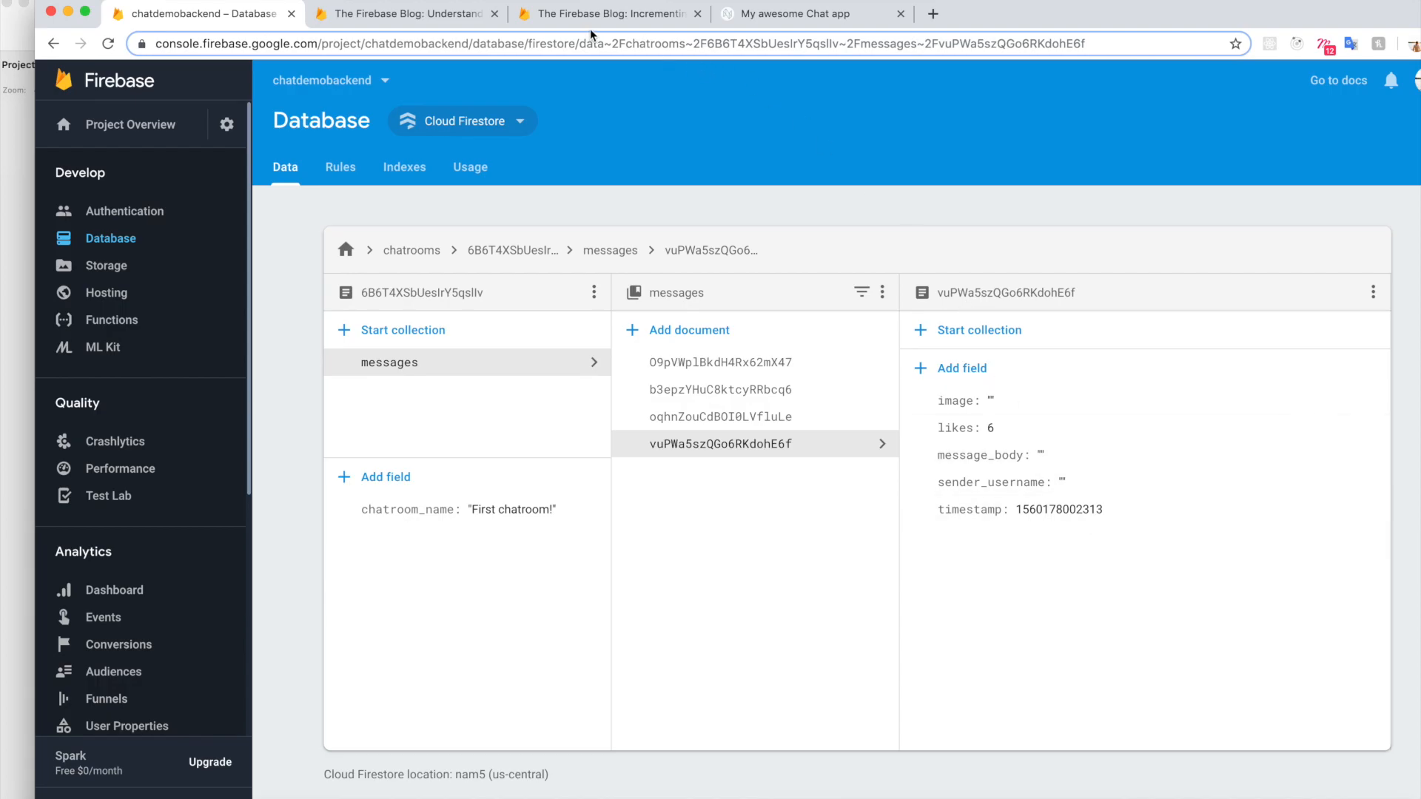
# Switch to React Studio and return from the ChatListItem component to the ChatRoomDemo project map
pyautogui.click(1093, 798)
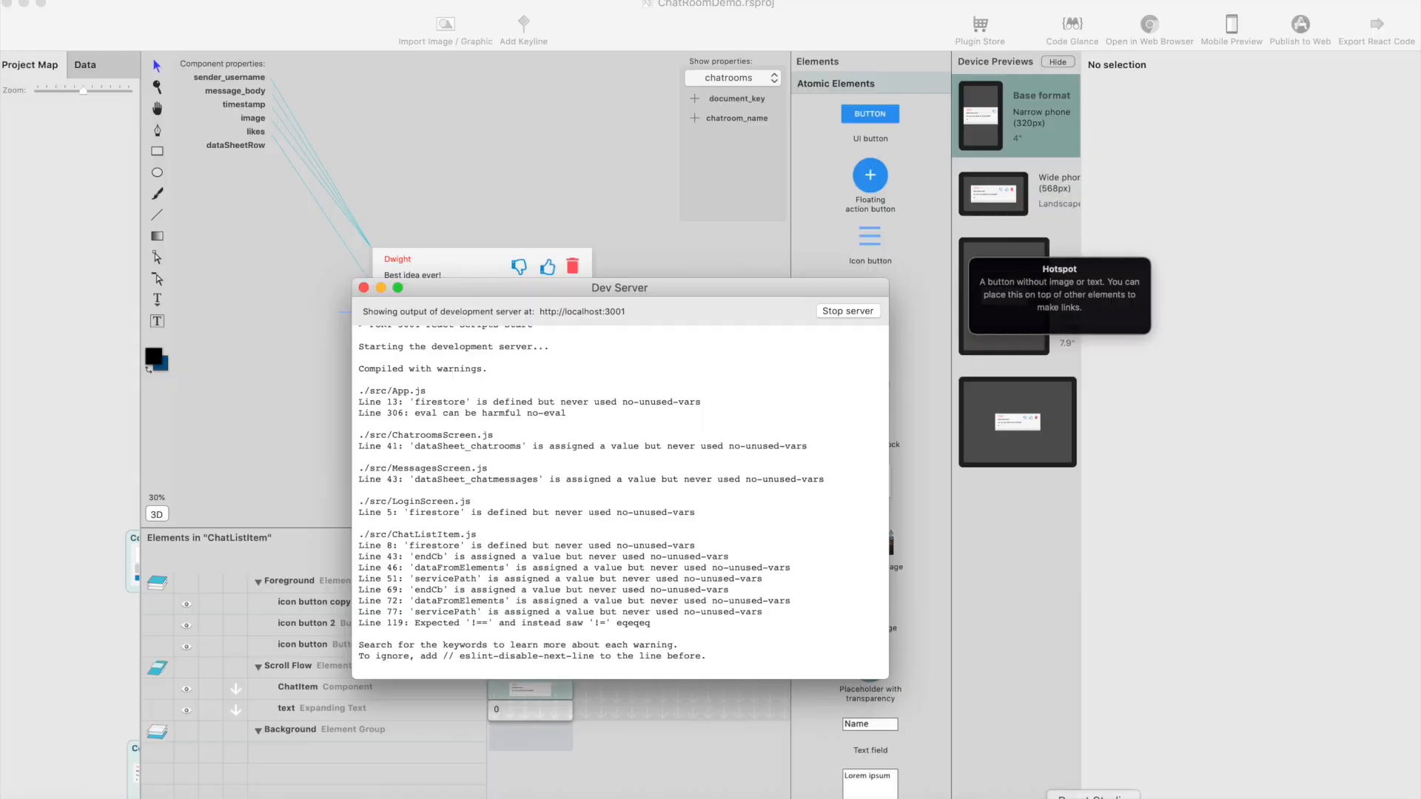
pyautogui.click(73, 255)
pyautogui.click(77, 244)
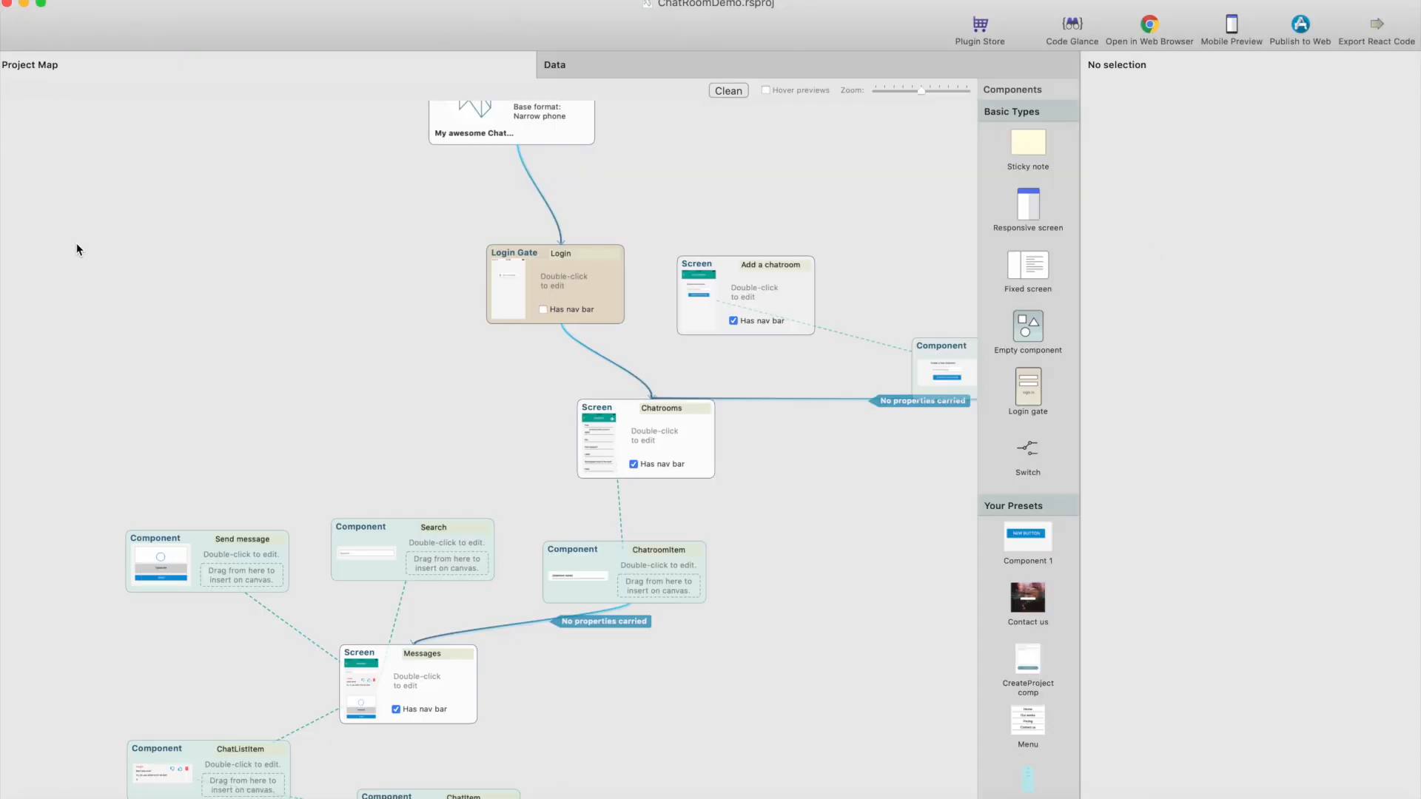
pyautogui.scroll(3, 231, 257)
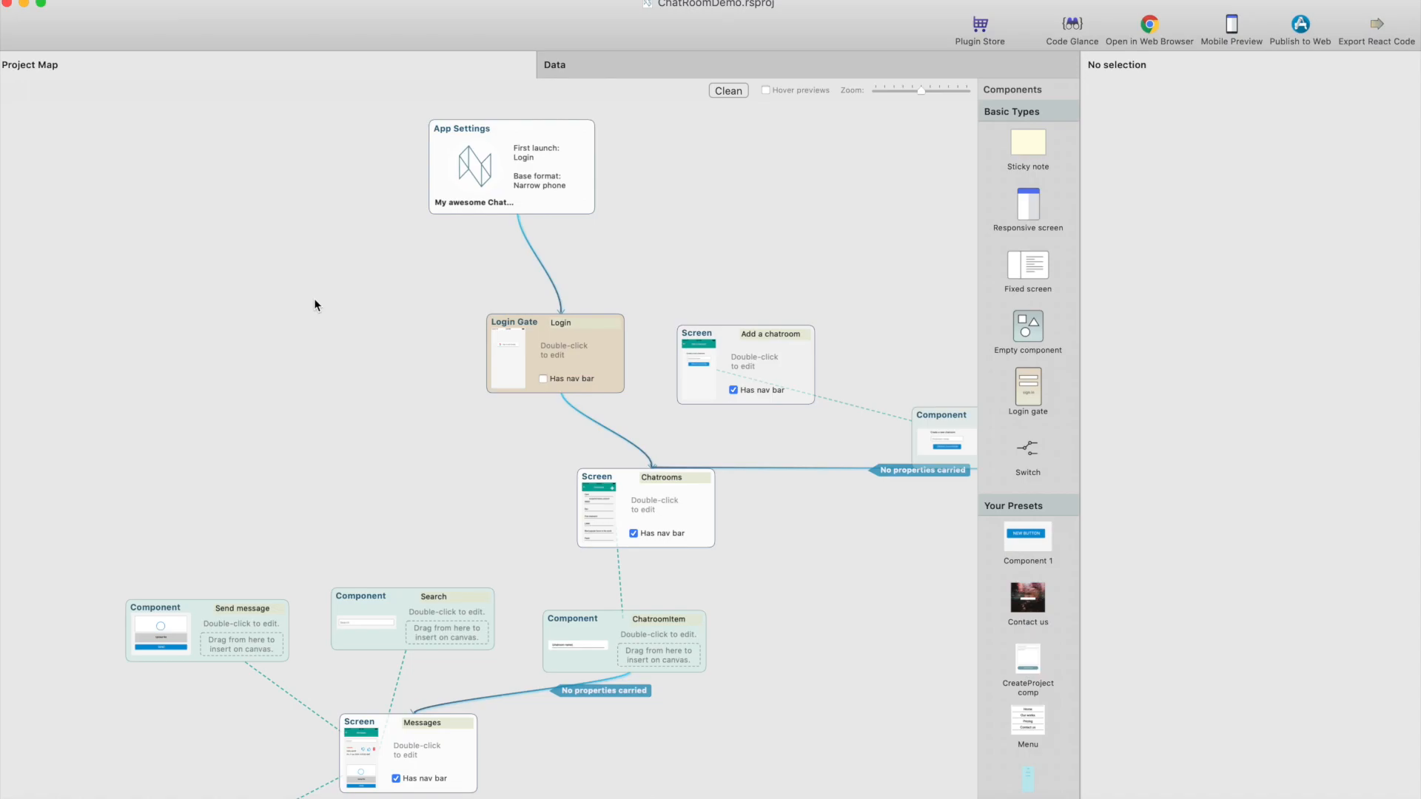
# In the Firestore console, go up to the chatrooms collection and inspect the Test, Photographers and TestChatroom documents
pyautogui.click(189, 798)
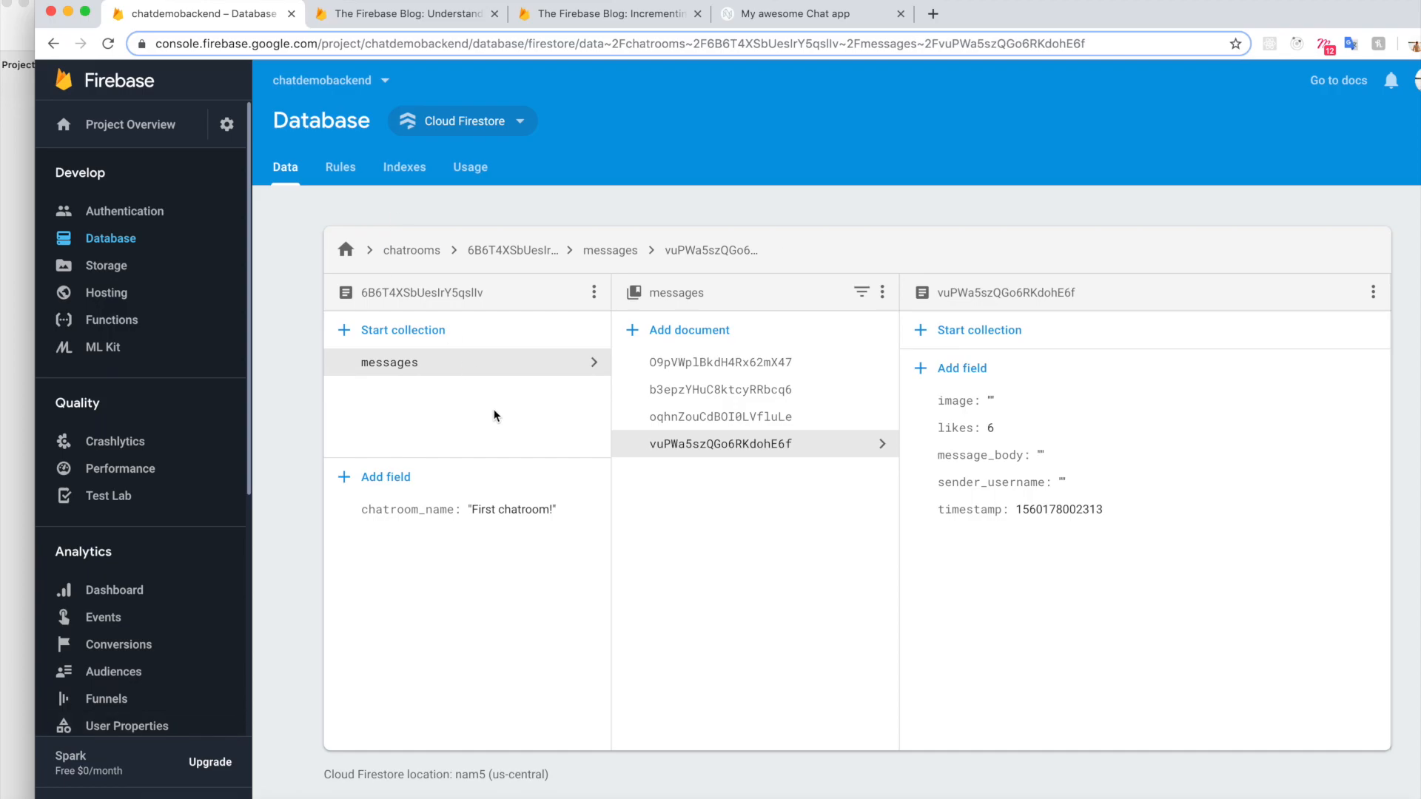
pyautogui.click(412, 250)
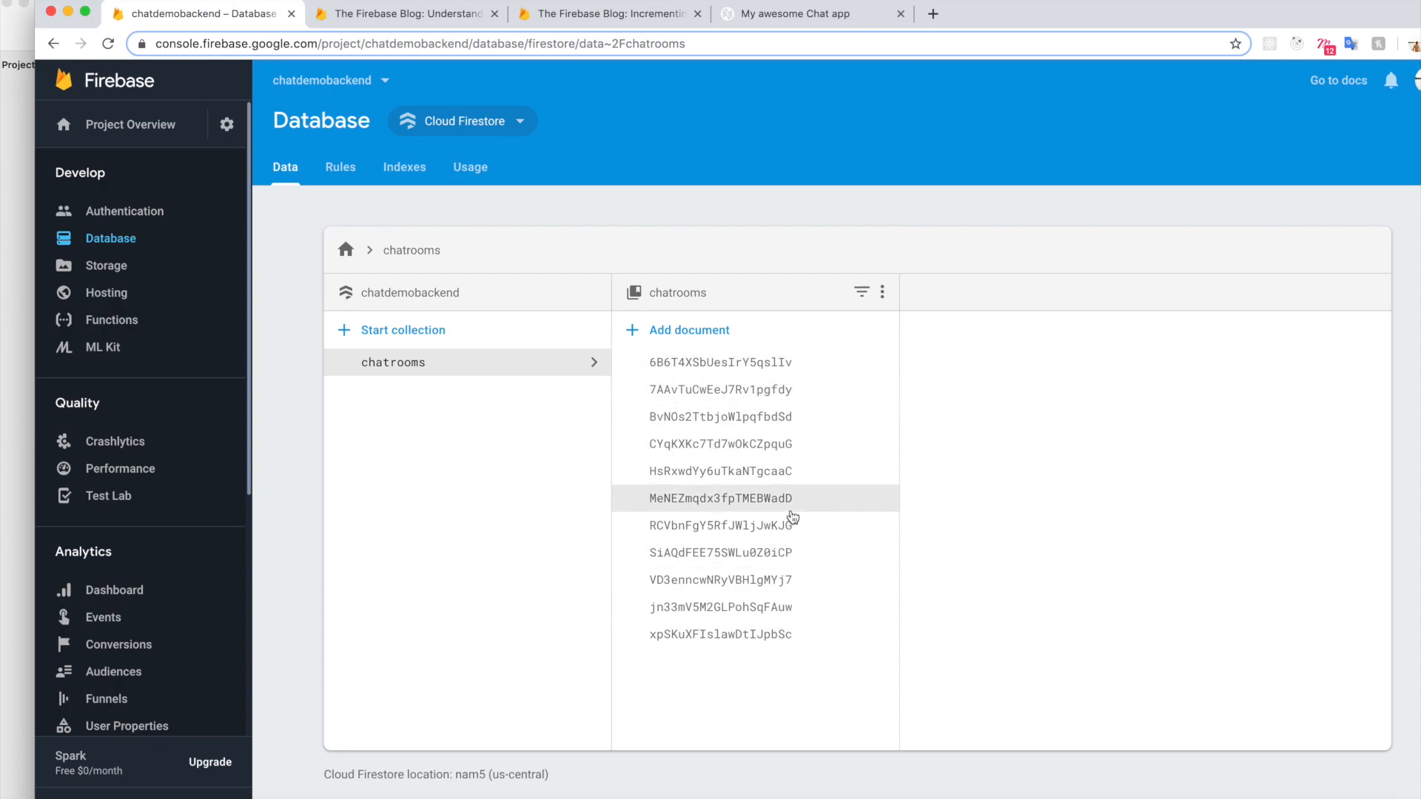
pyautogui.click(800, 390)
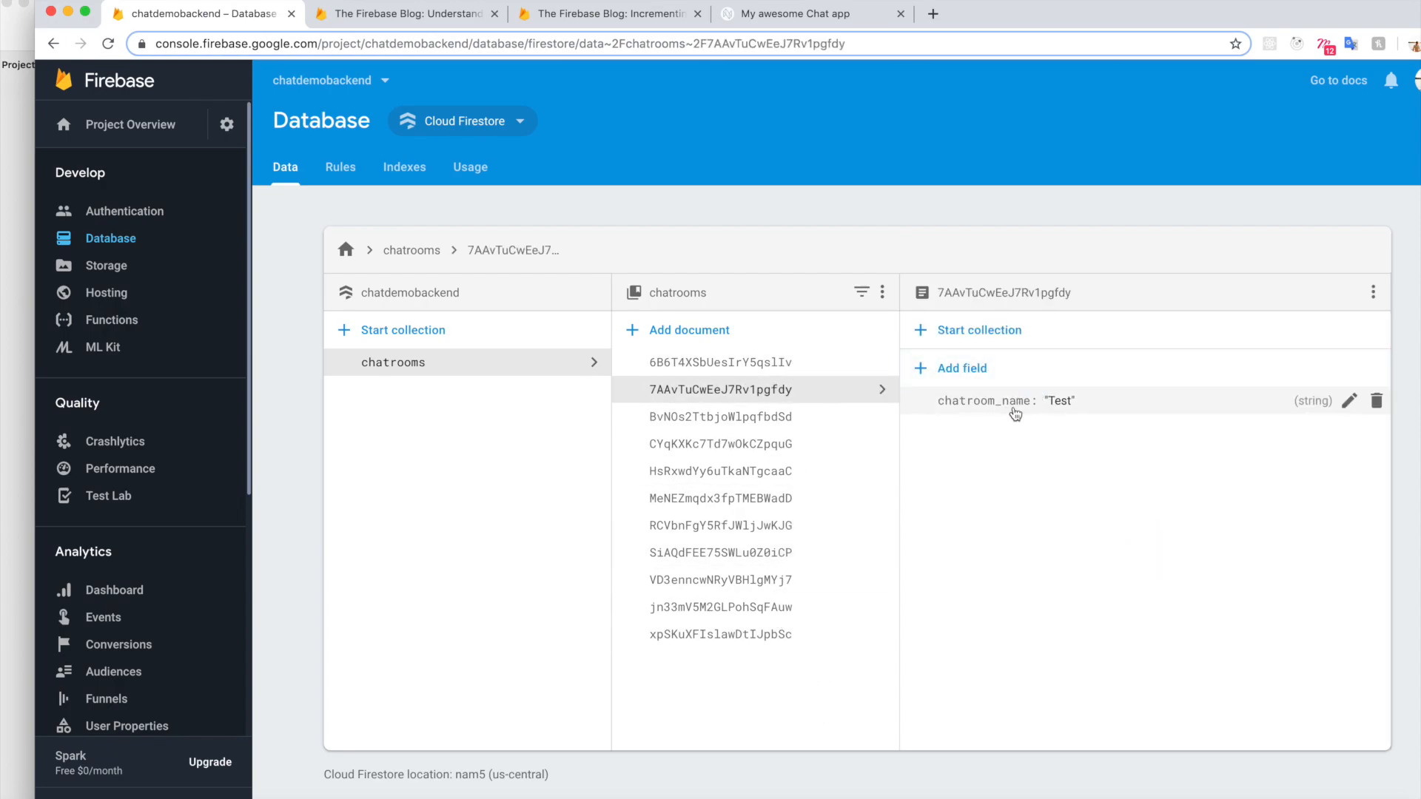
pyautogui.click(733, 446)
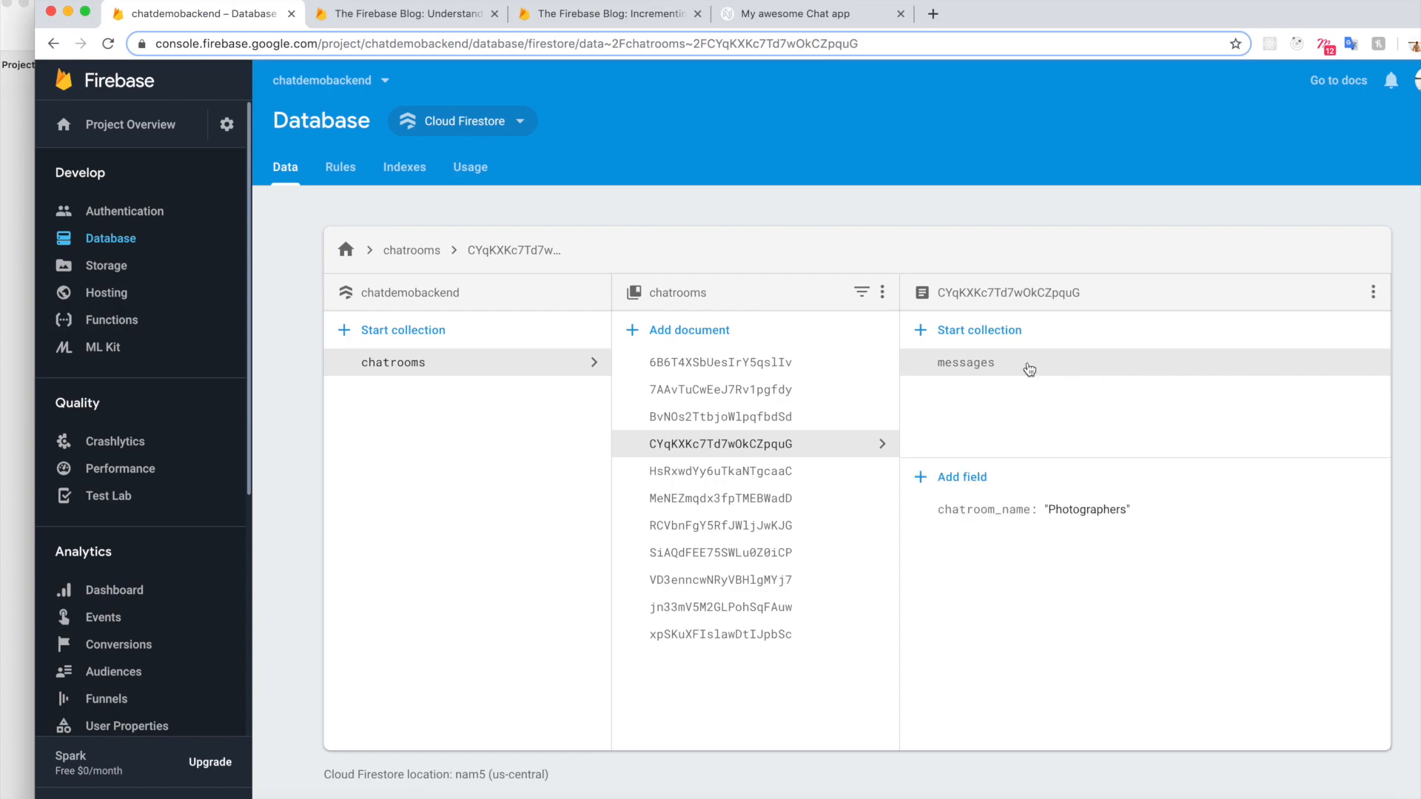
pyautogui.click(799, 471)
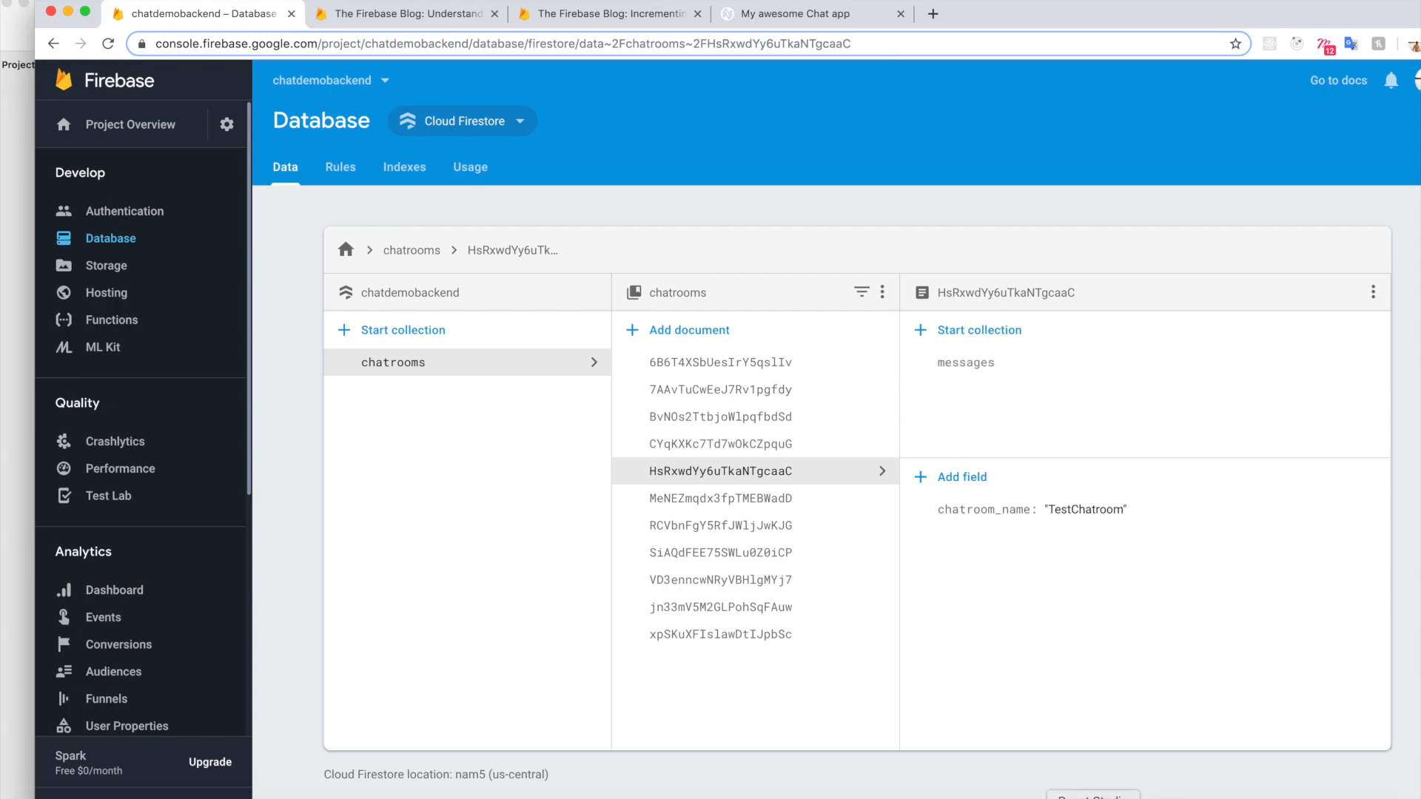
# Back in React Studio, add a responsive screen named UserMessages beside the Login gate and give it a nav bar
pyautogui.click(1093, 798)
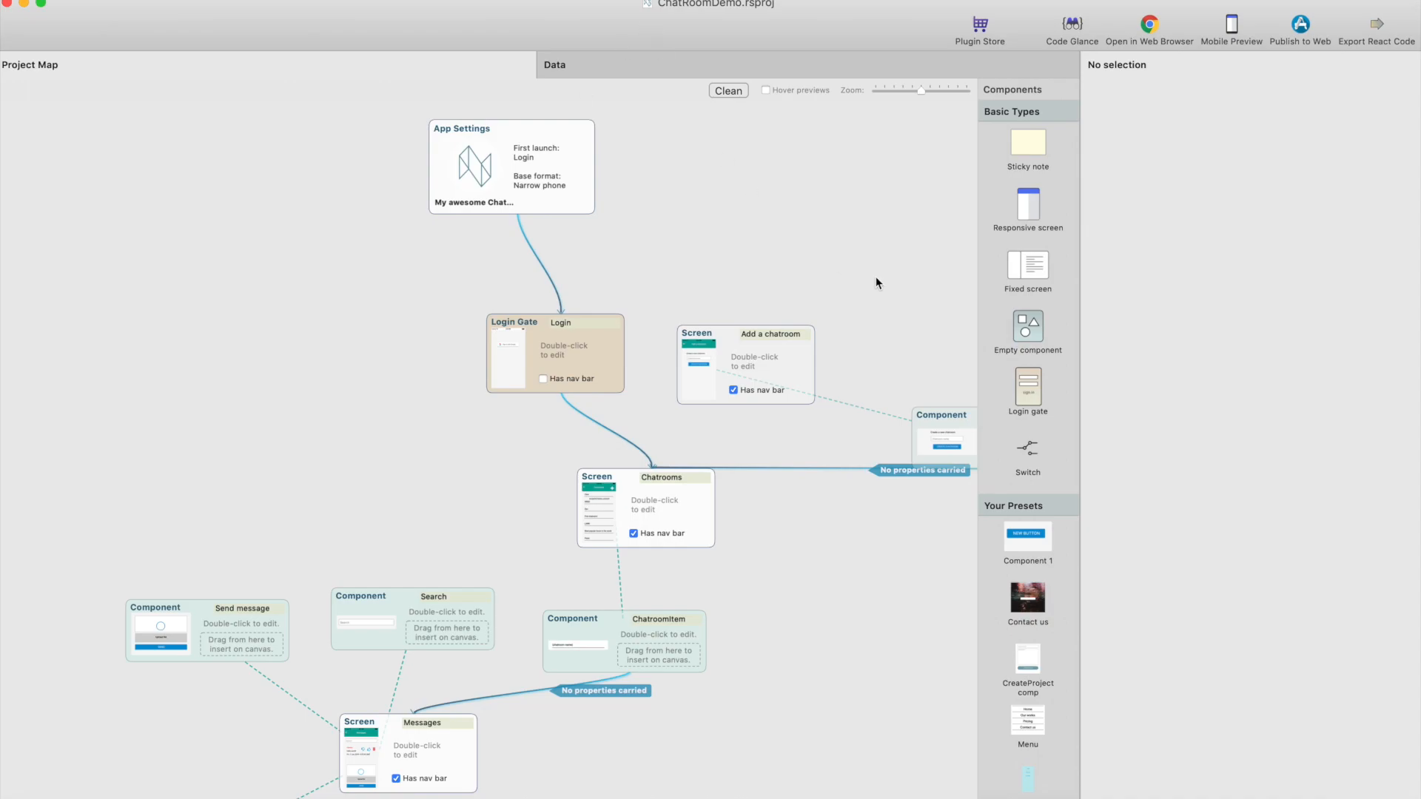
pyautogui.moveTo(1033, 220); pyautogui.dragTo(265, 373)
pyautogui.write('UserMessages')
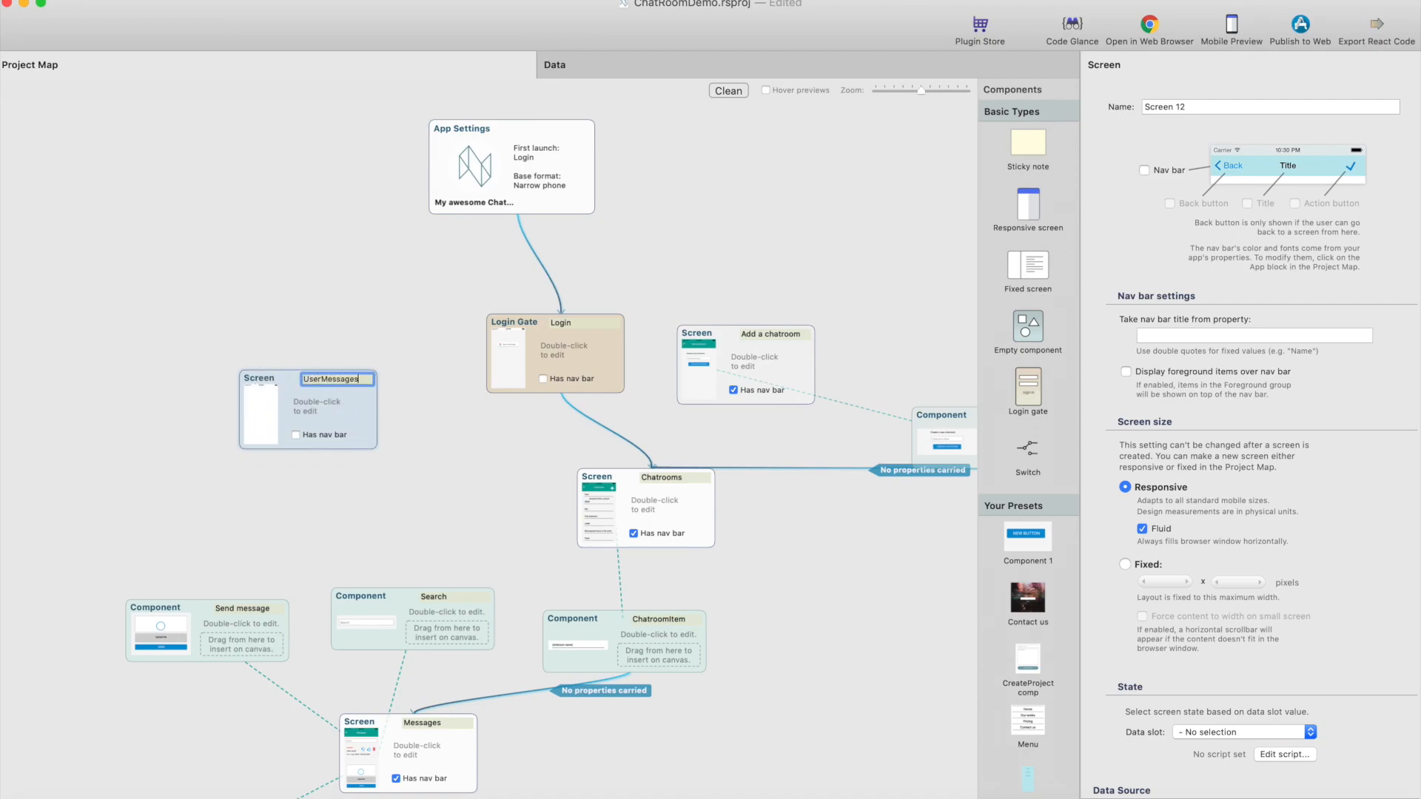
pyautogui.press('Return')
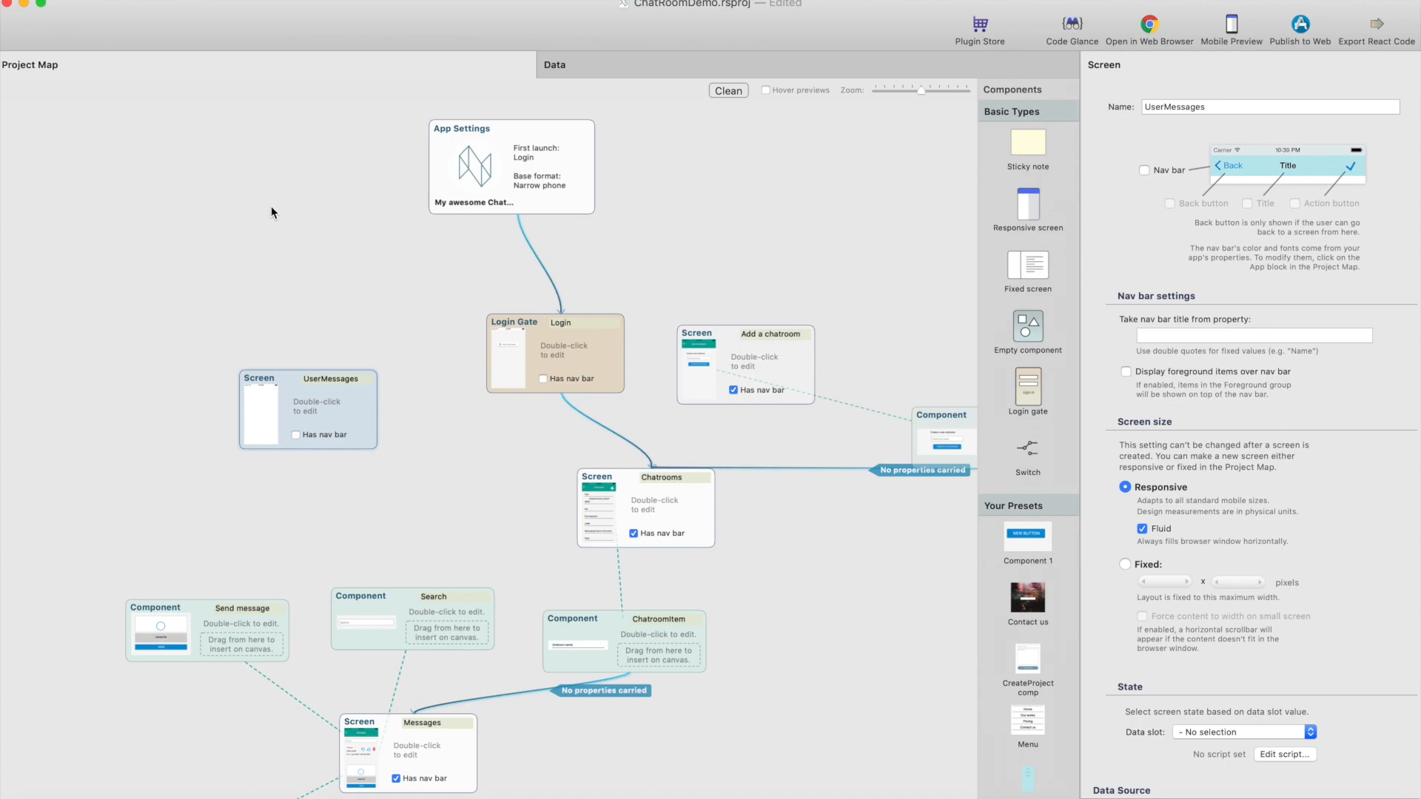
pyautogui.click(322, 442)
# Add a data sheet named UserMessage to the project's data
pyautogui.click(584, 64)
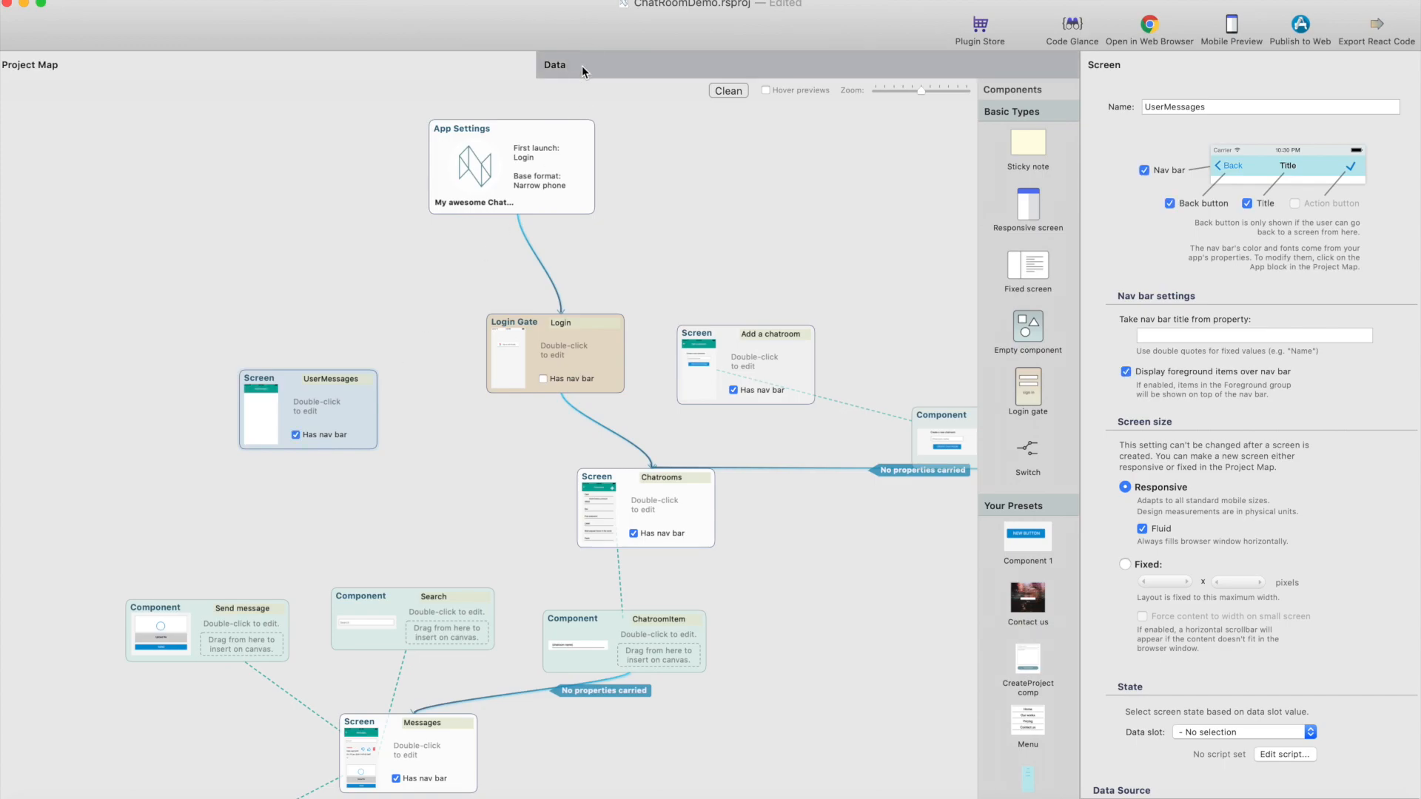
pyautogui.click(900, 97)
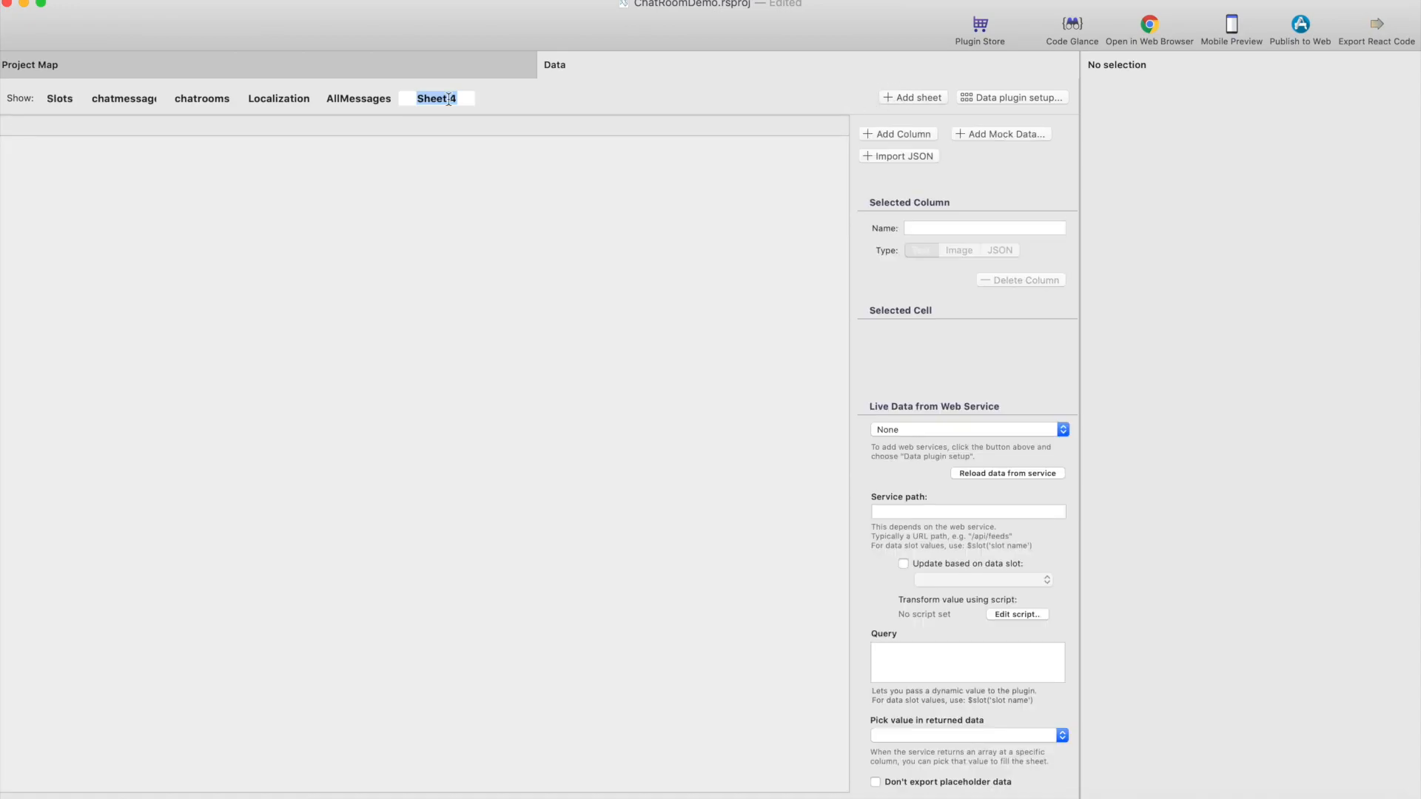
pyautogui.write('UserMessage')
pyautogui.press('Return')
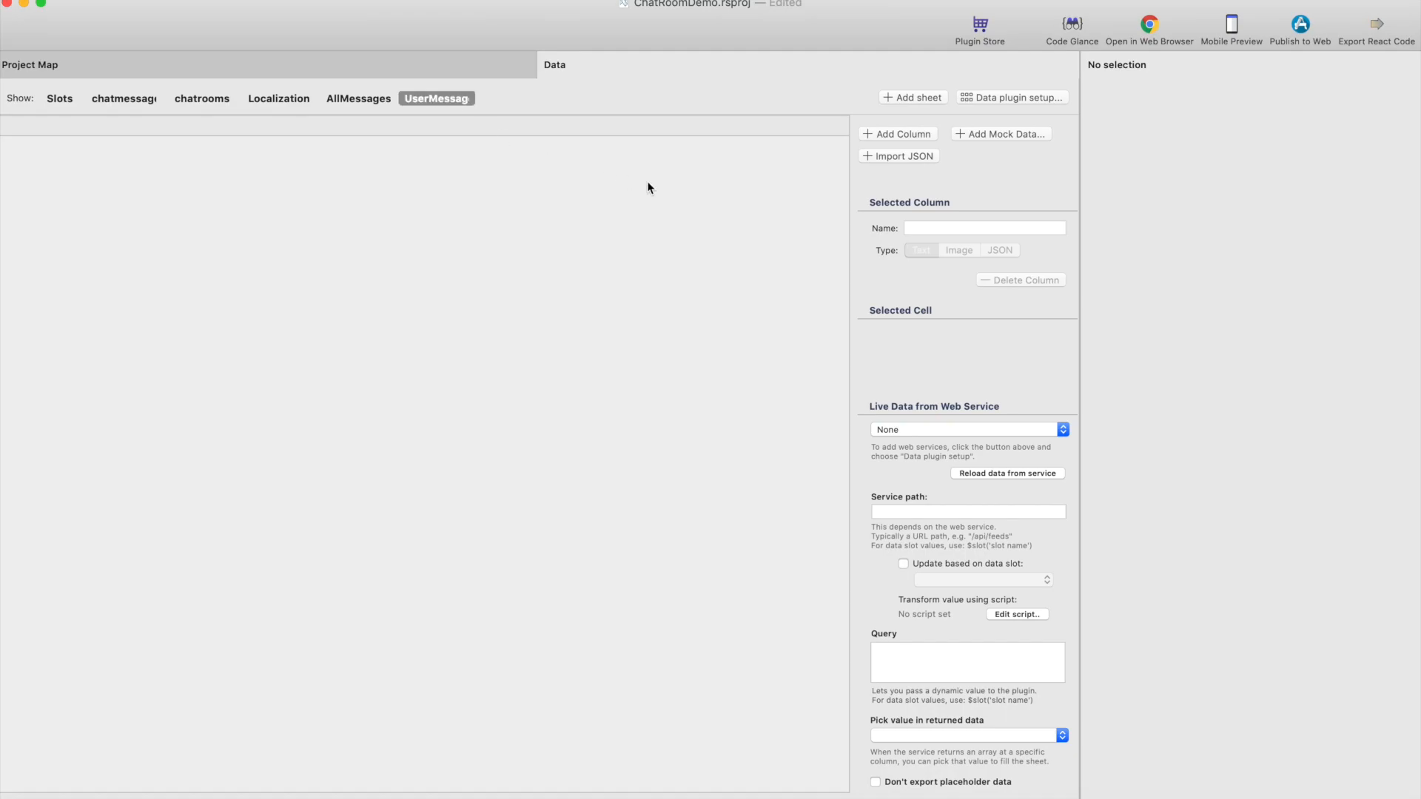
# Connect the new sheet to the firebaseConnection web service with the collection id group:messages, and look through the loaded rows
pyautogui.click(966, 426)
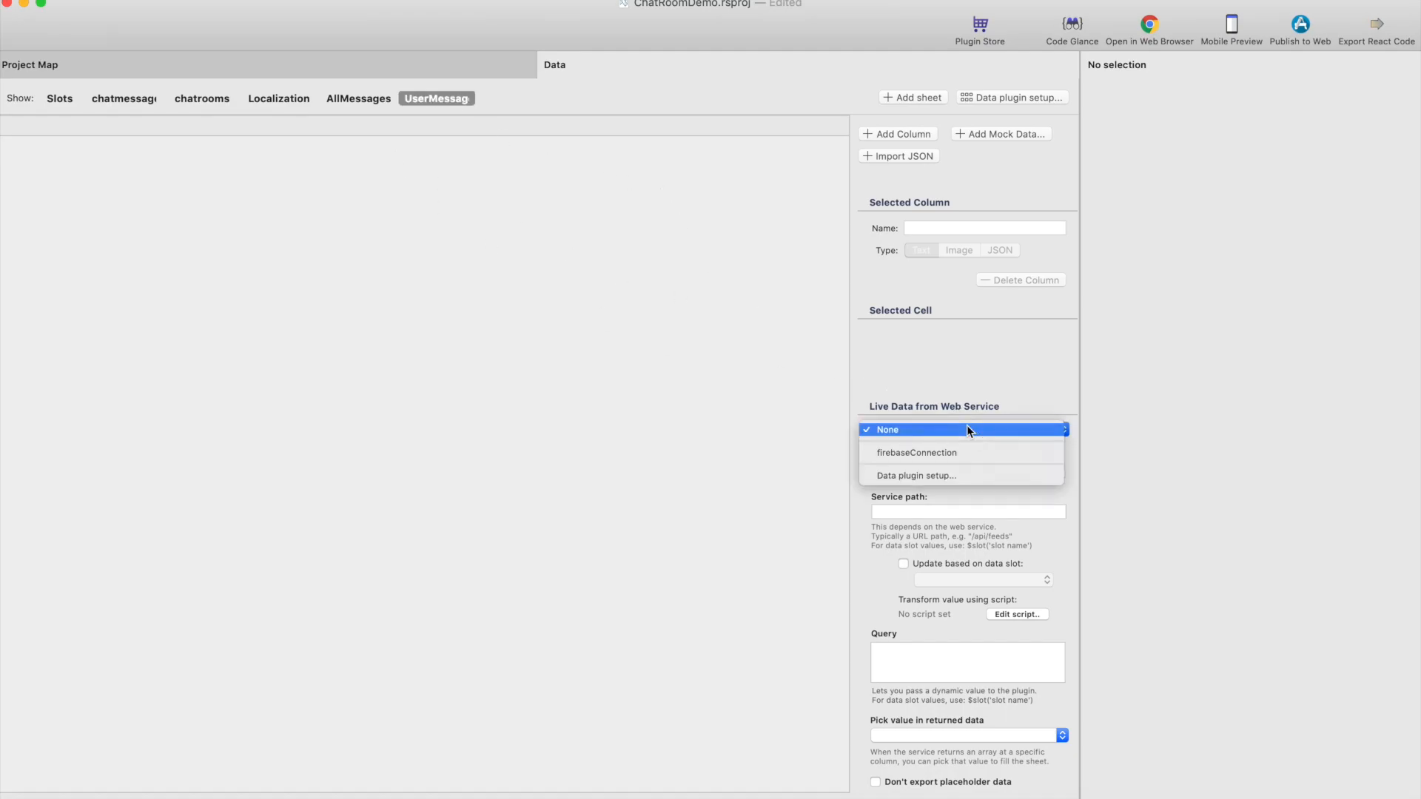
pyautogui.click(969, 453)
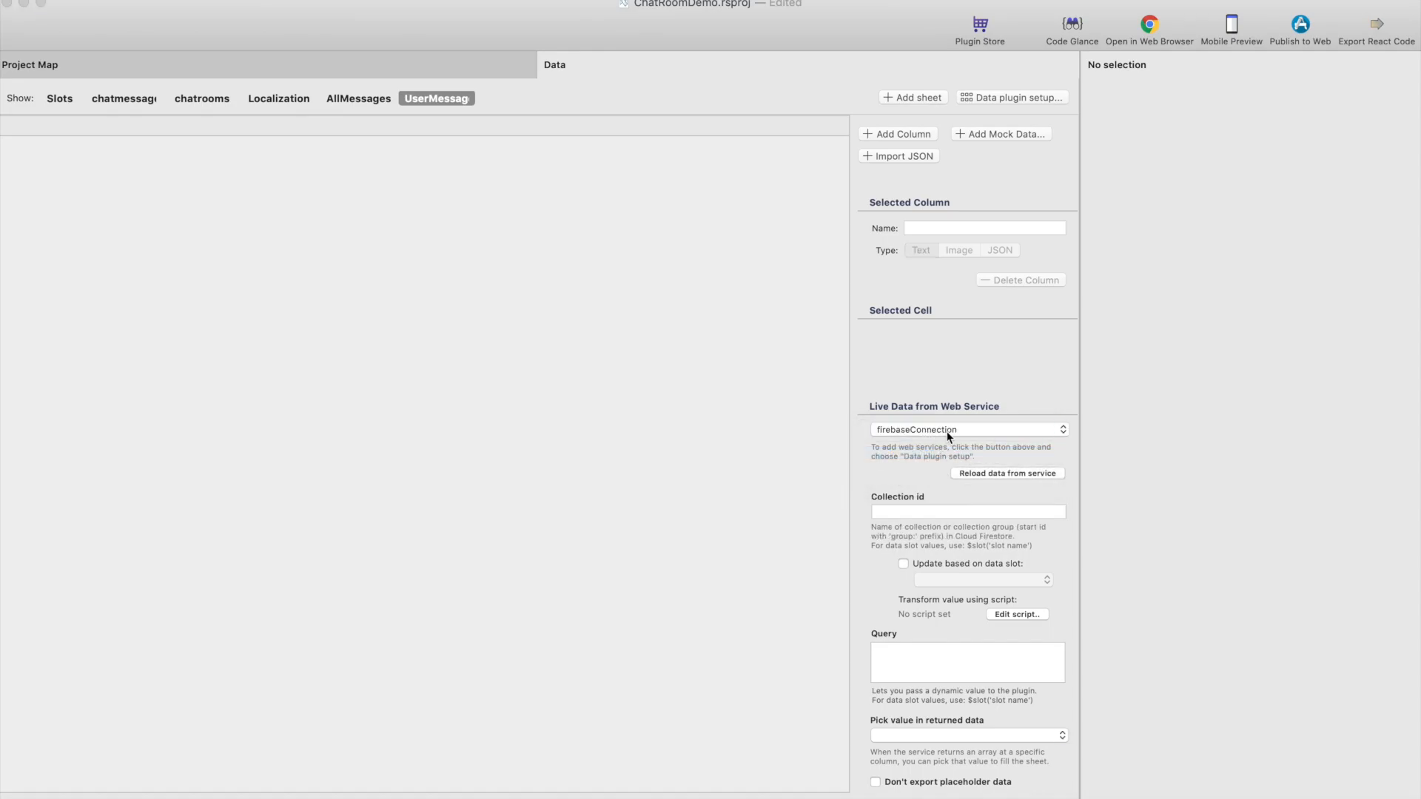
pyautogui.click(850, 278)
pyautogui.click(953, 511)
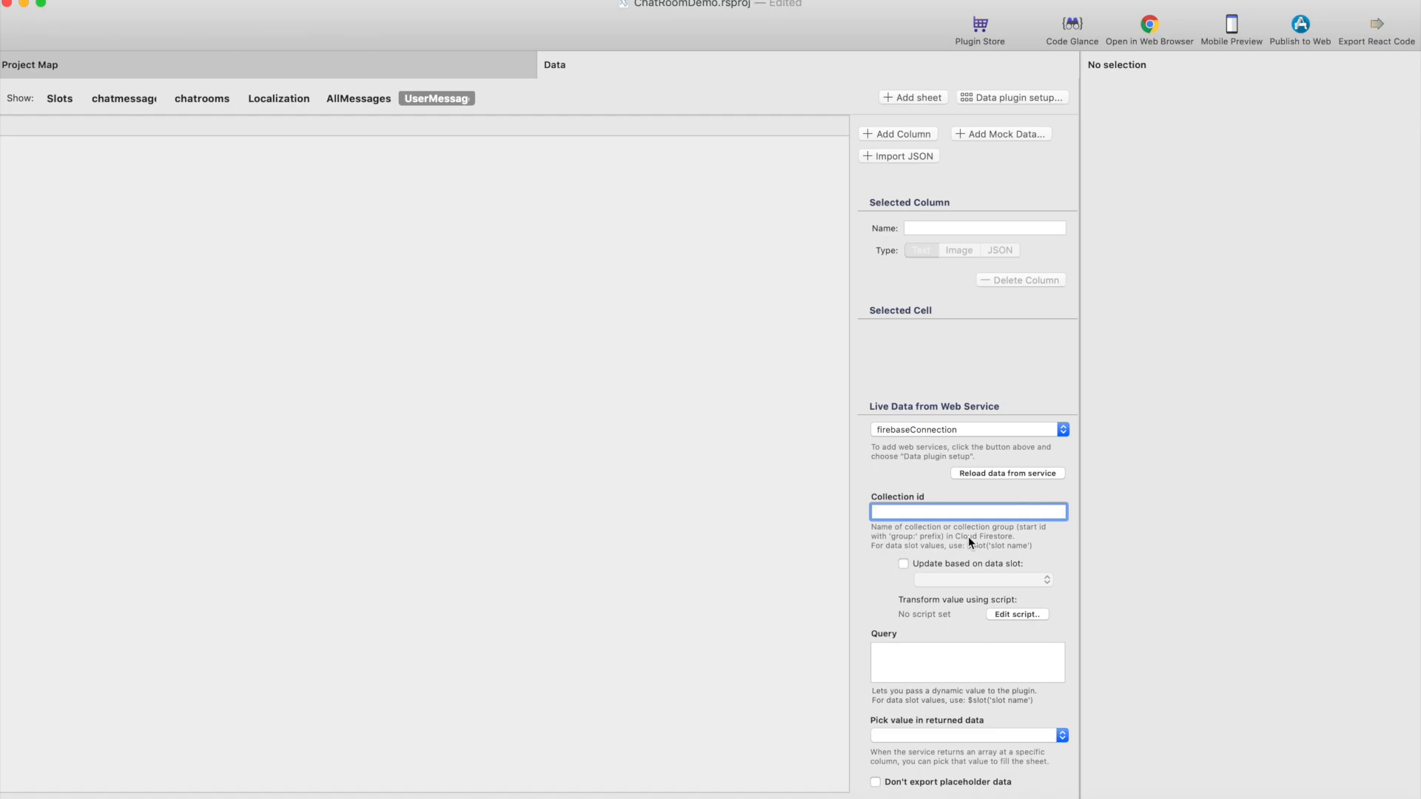
pyautogui.write('group:')
pyautogui.write('messages')
pyautogui.press('Return')
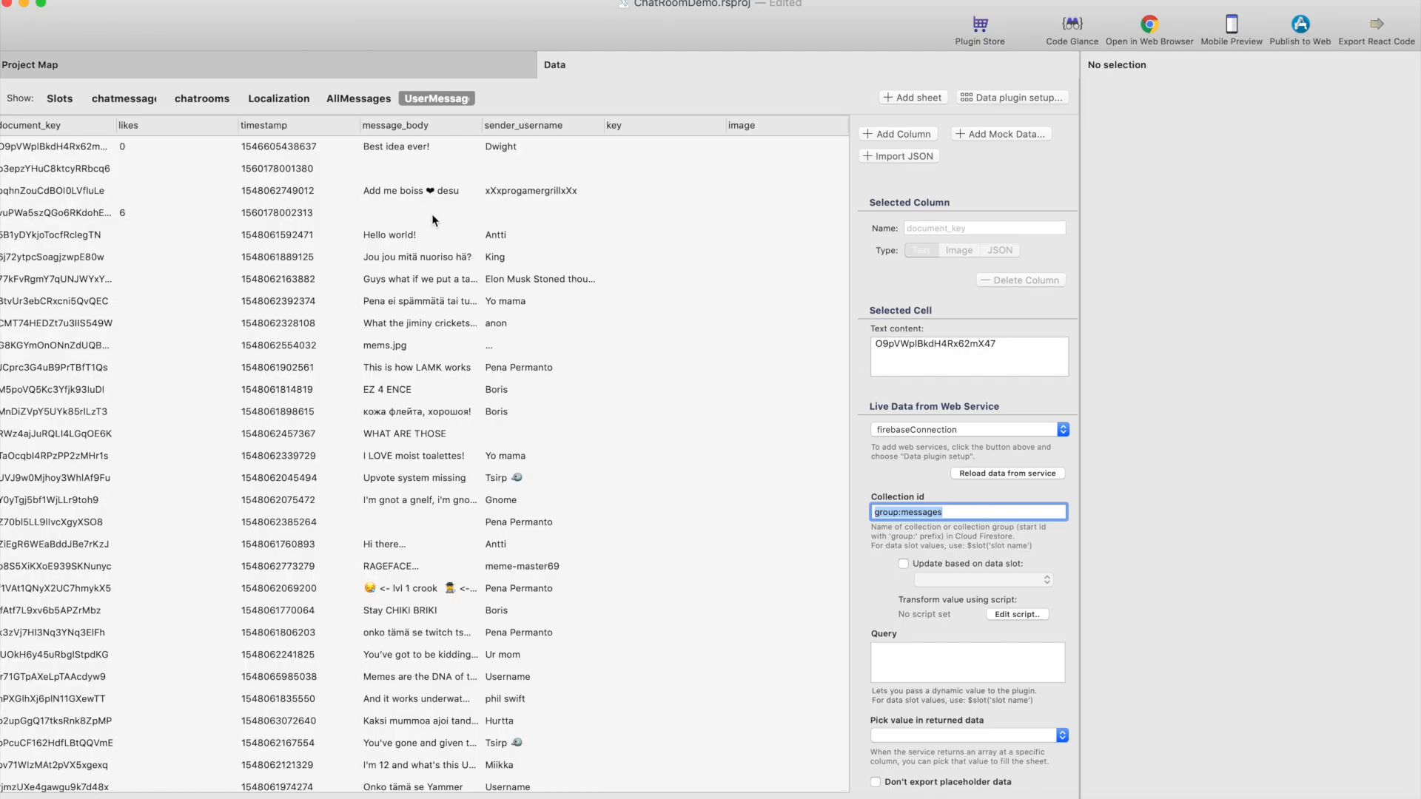
pyautogui.scroll(-10, 445, 224)
pyautogui.scroll(13, 445, 224)
# Return to the project map and open the Send message component for editing
pyautogui.click(416, 71)
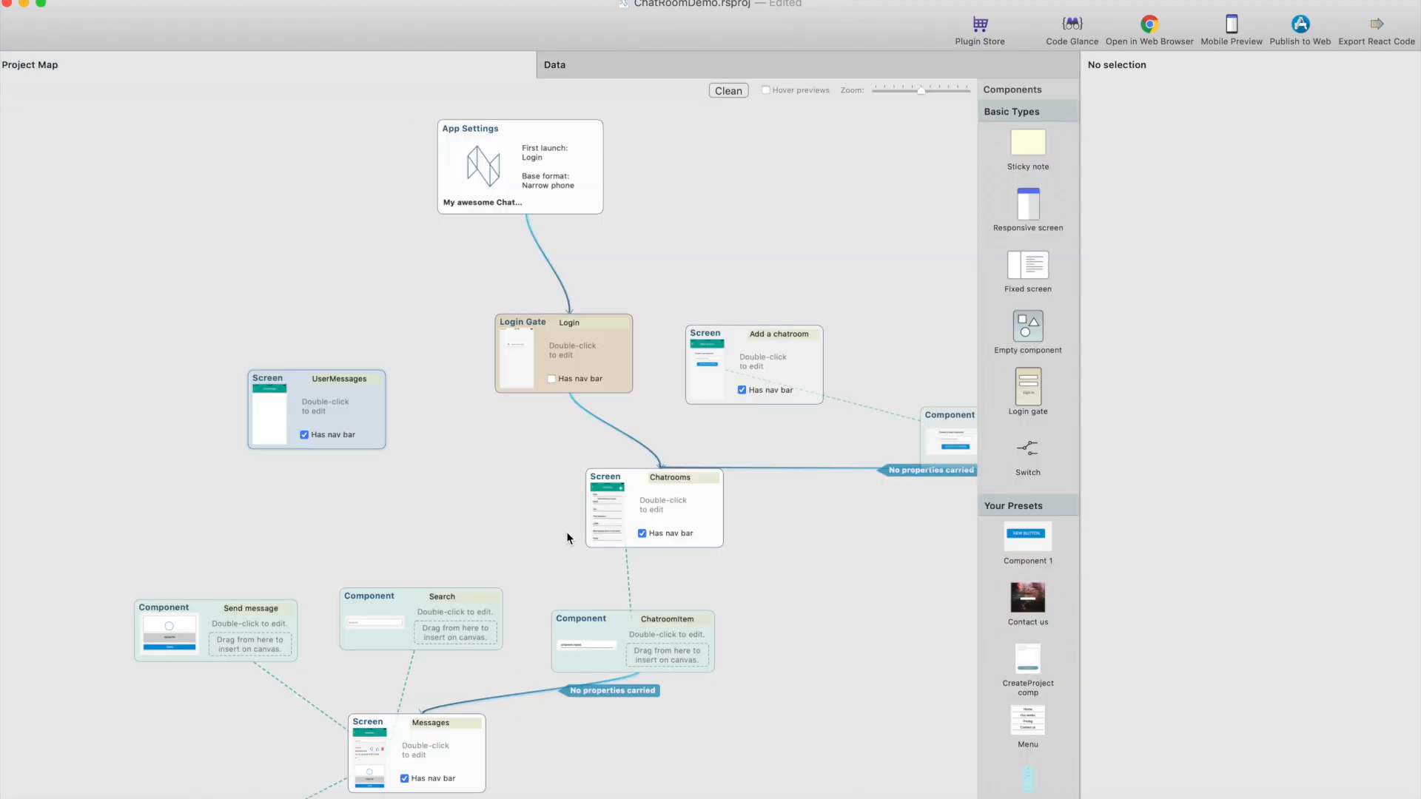
pyautogui.scroll(-3, 529, 503)
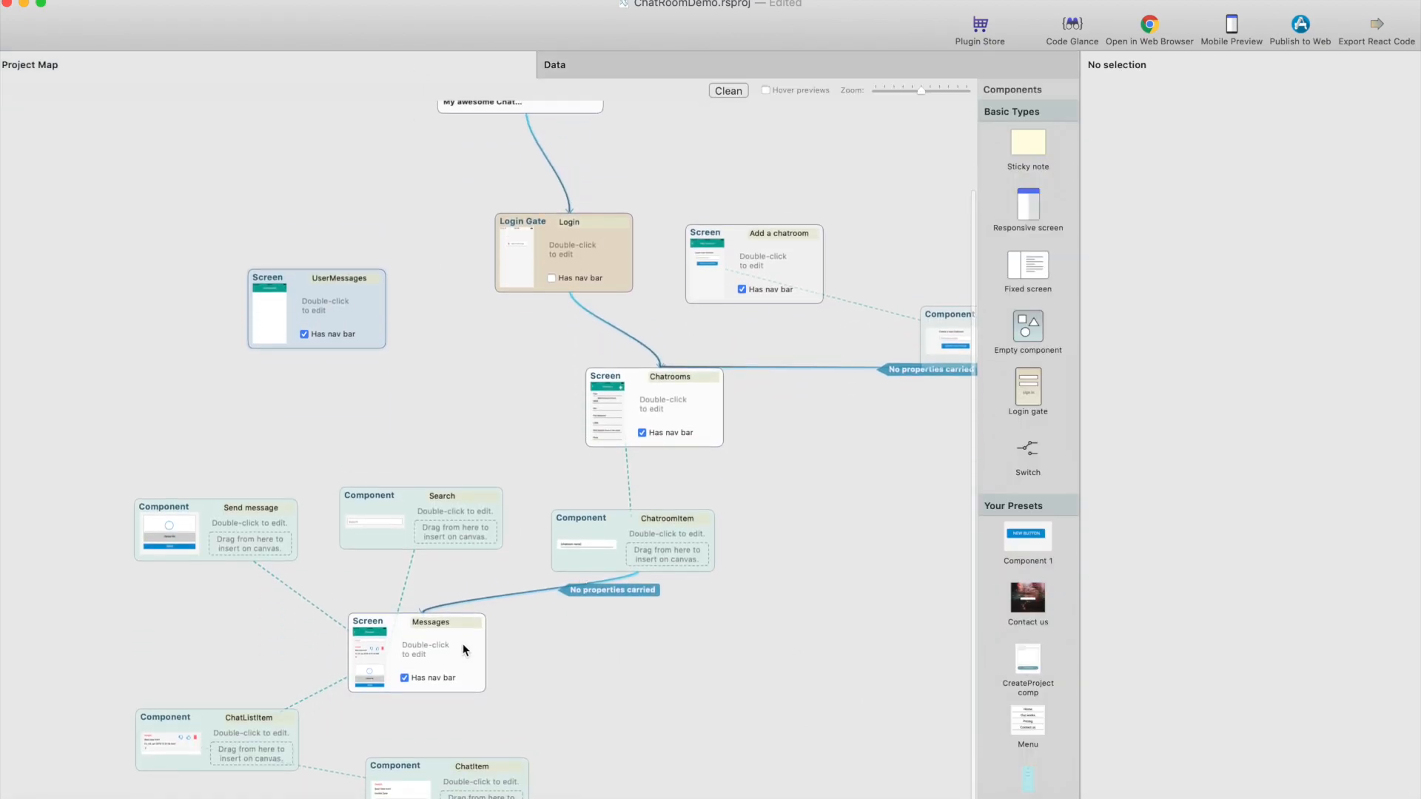
pyautogui.doubleClick(216, 516)
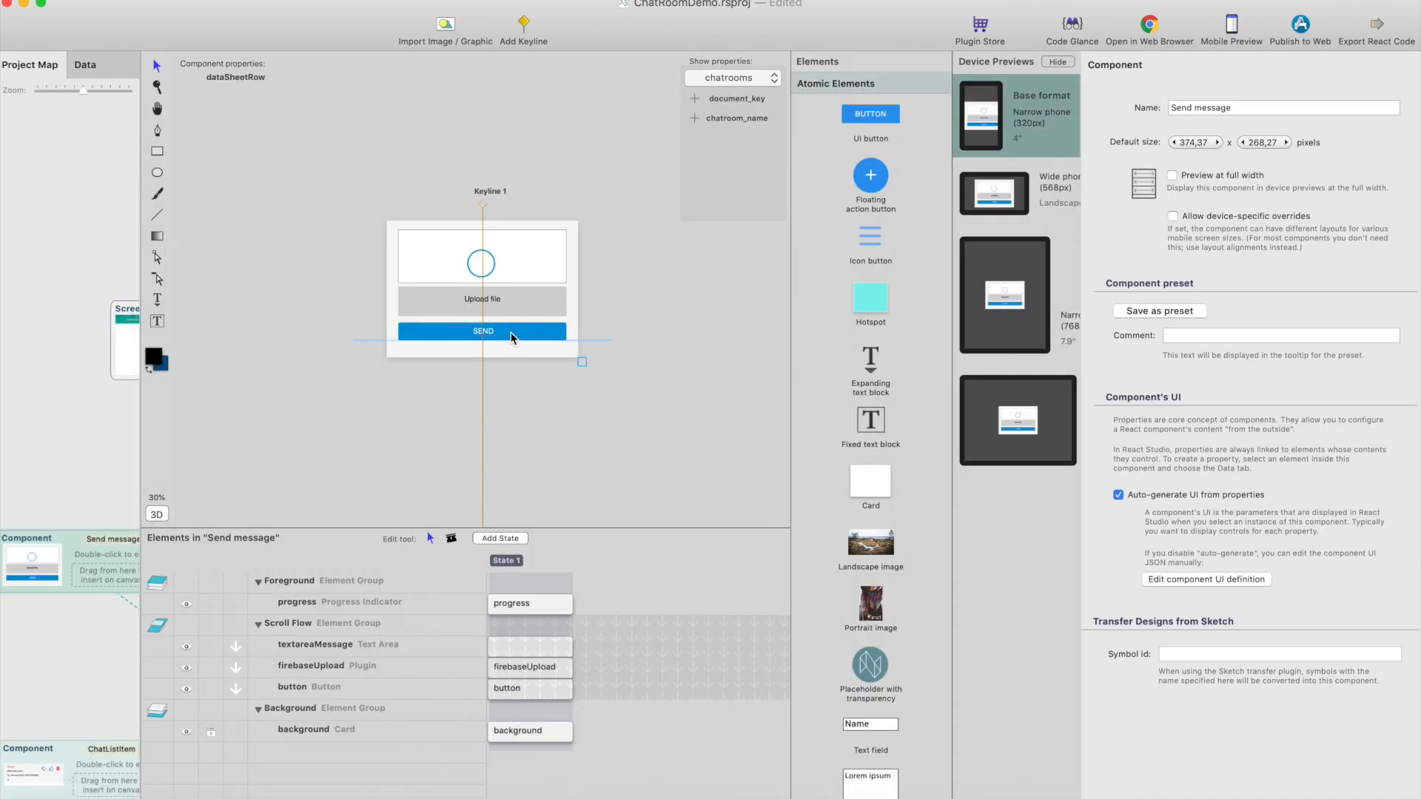
# In the Firestore console, add a string field userId with the value demoID to the first message of "First chatroom!"
pyautogui.press('super+Tab')
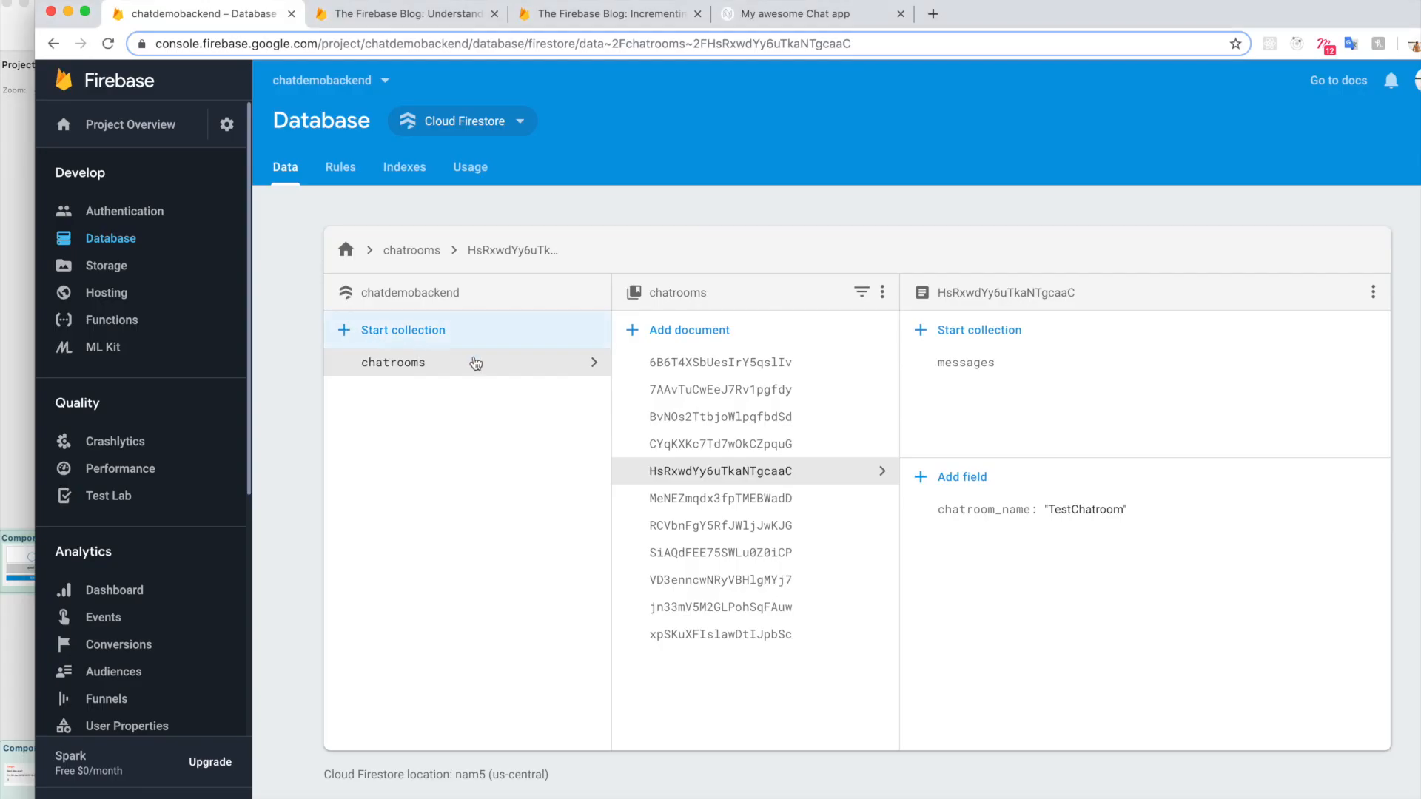
pyautogui.click(802, 364)
pyautogui.click(972, 361)
pyautogui.click(1031, 365)
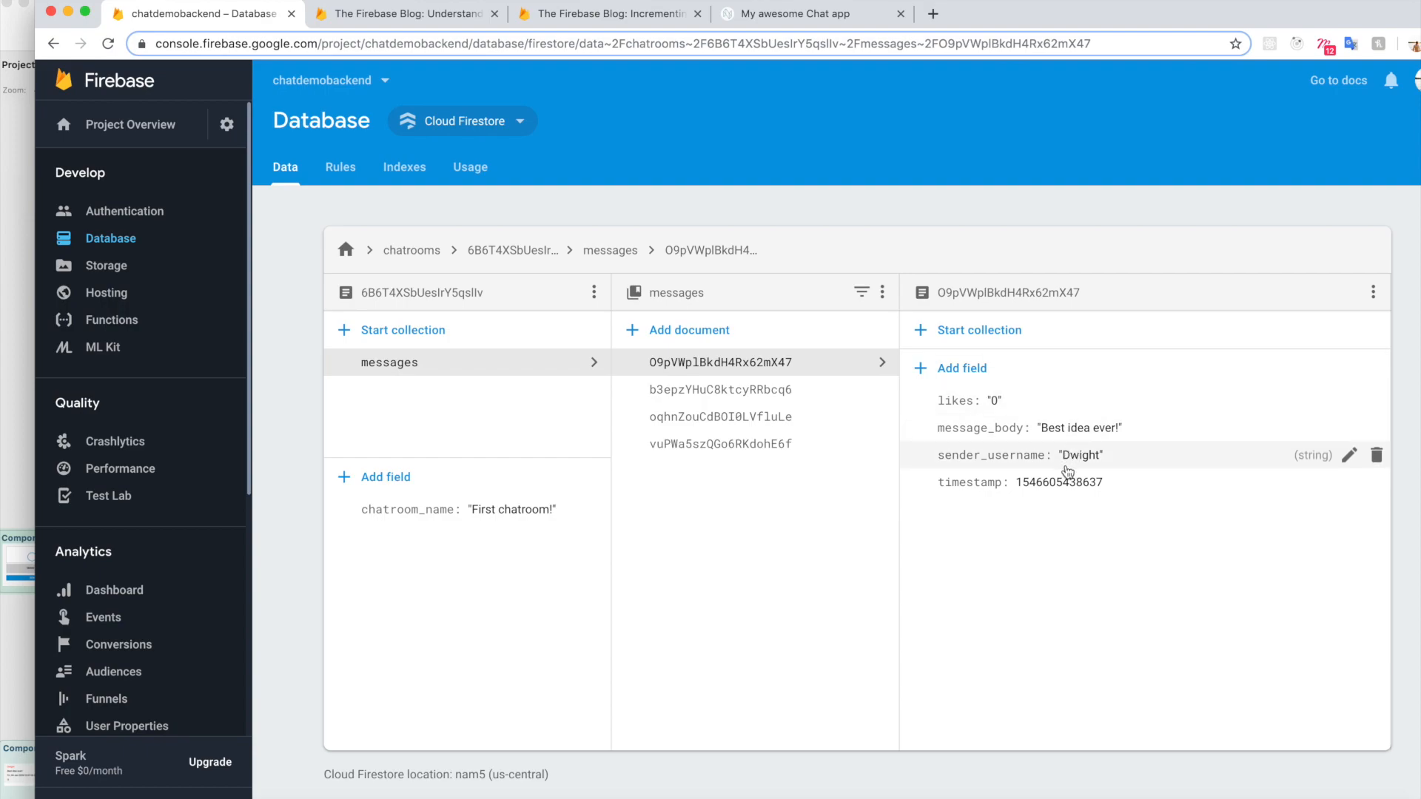
pyautogui.click(968, 377)
pyautogui.click(976, 398)
pyautogui.write('userId')
pyautogui.click(1200, 405)
pyautogui.write('as')
pyautogui.press('BackSpace')
pyautogui.press('BackSpace')
pyautogui.write('demoID')
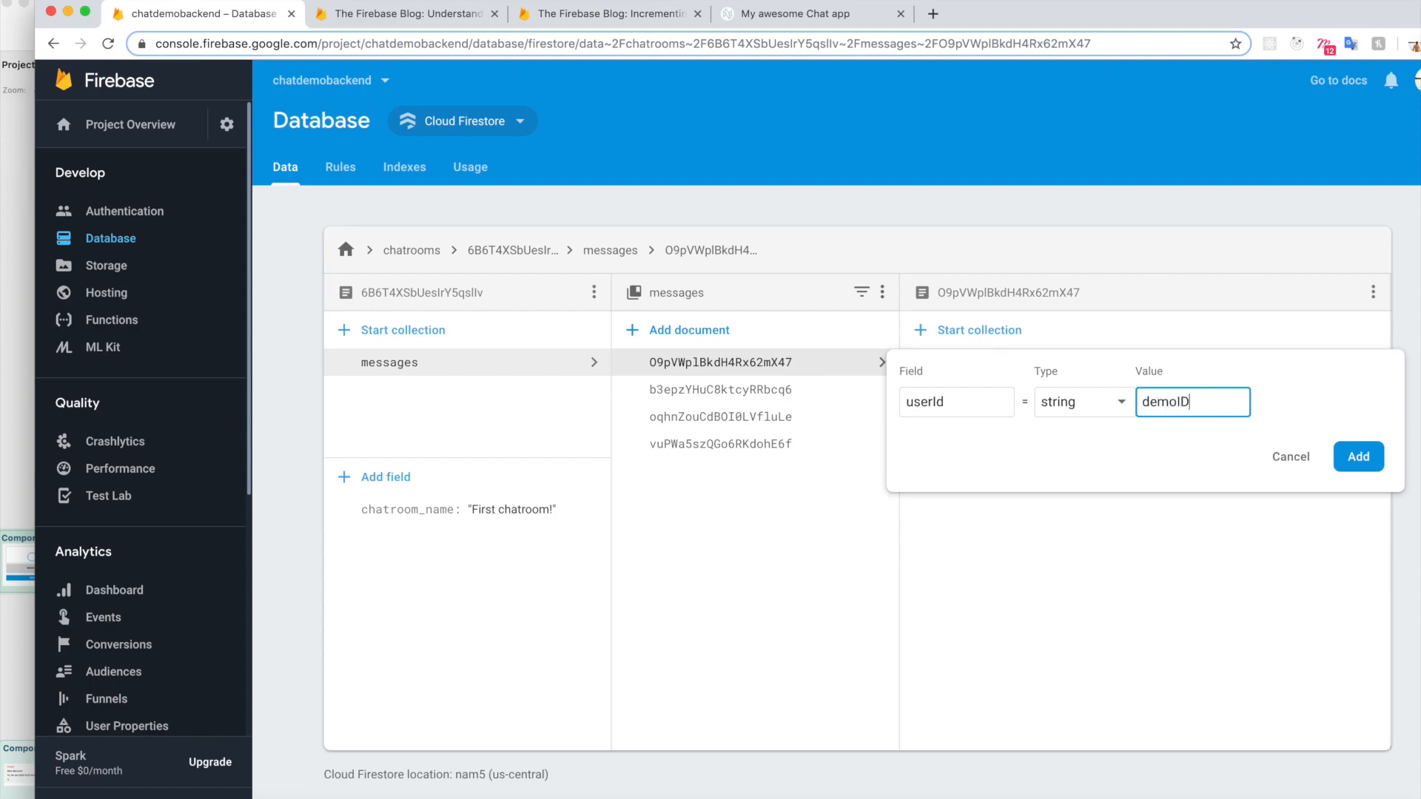
pyautogui.click(1359, 457)
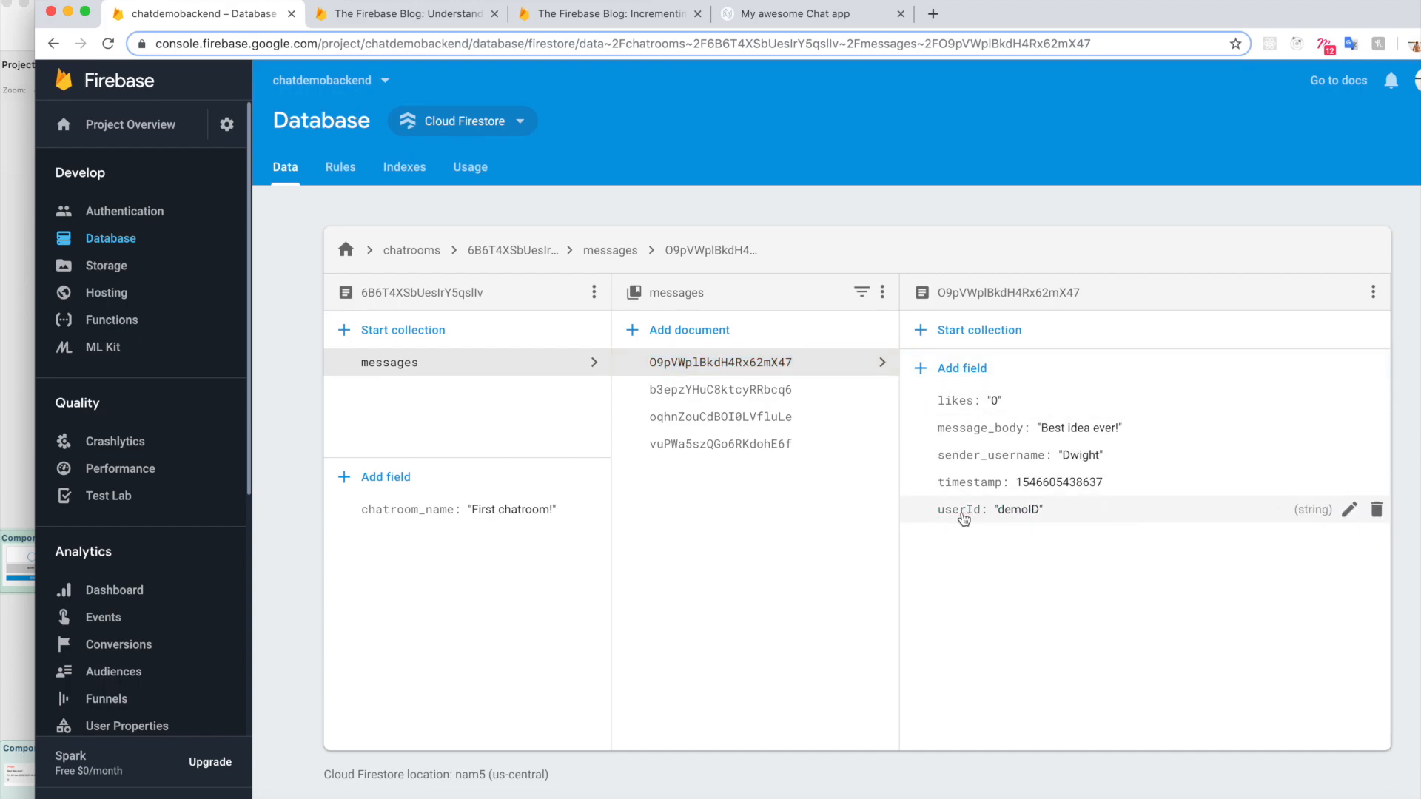
# Back in React Studio, reload the chatmessages sheet from its web service and return to the project map
pyautogui.click(1094, 795)
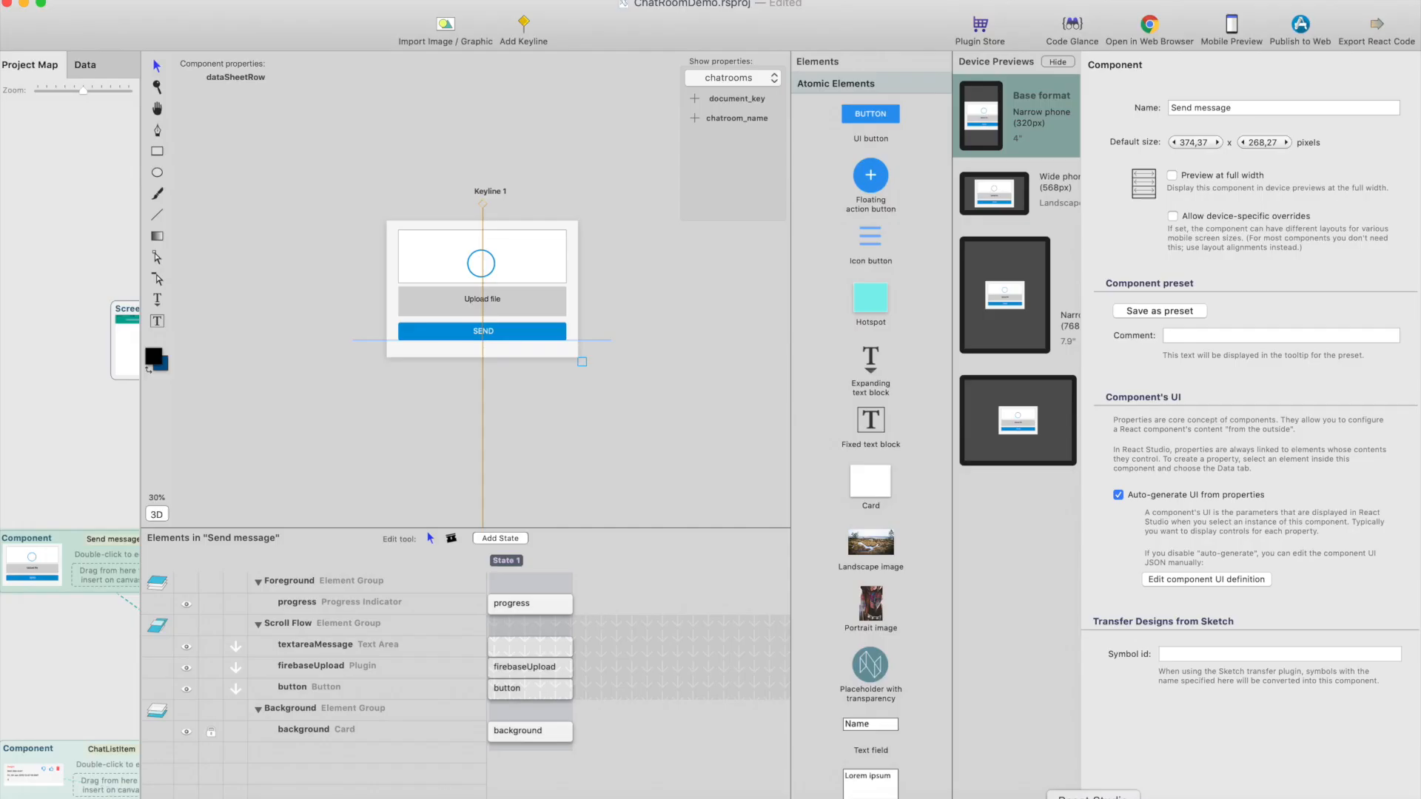
pyautogui.click(87, 66)
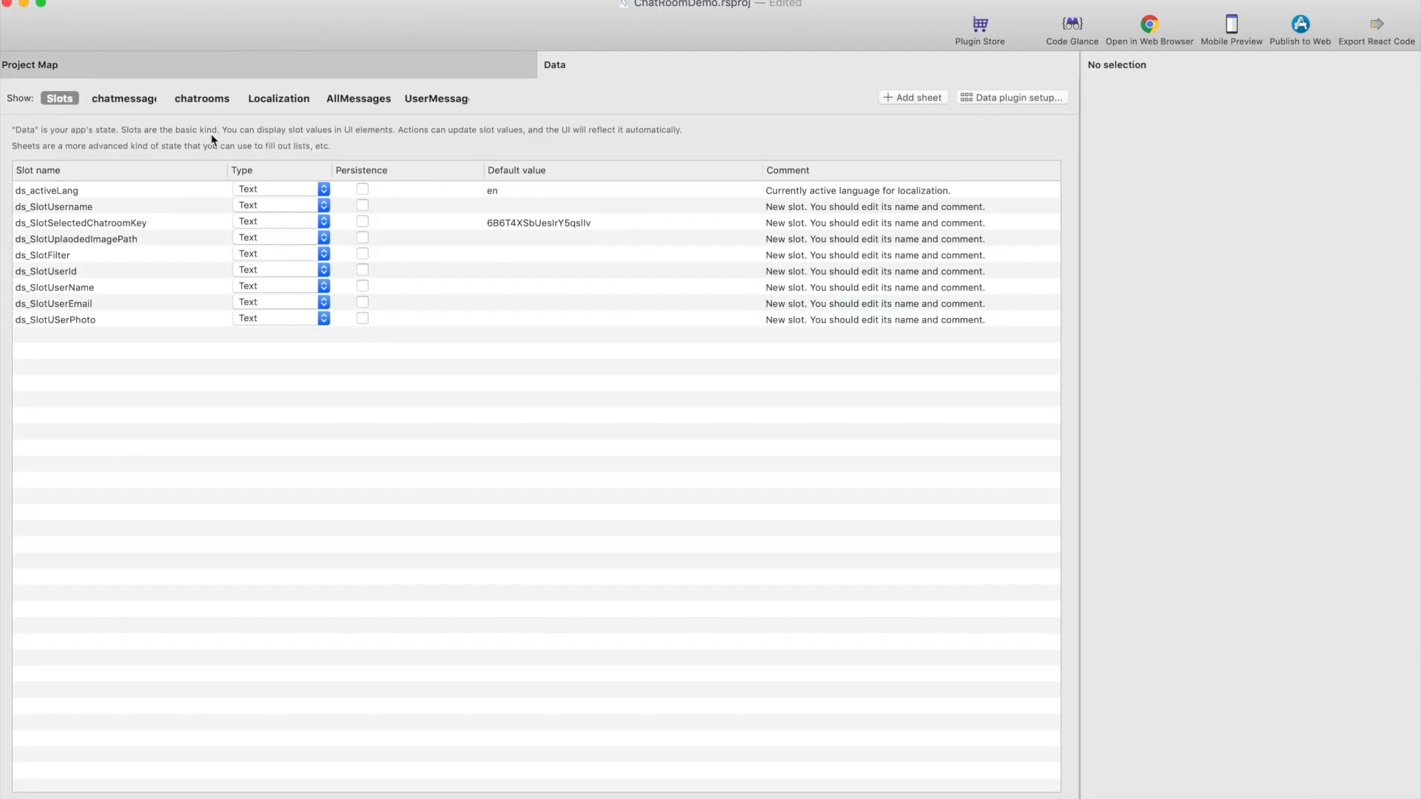
pyautogui.click(126, 99)
pyautogui.click(1012, 474)
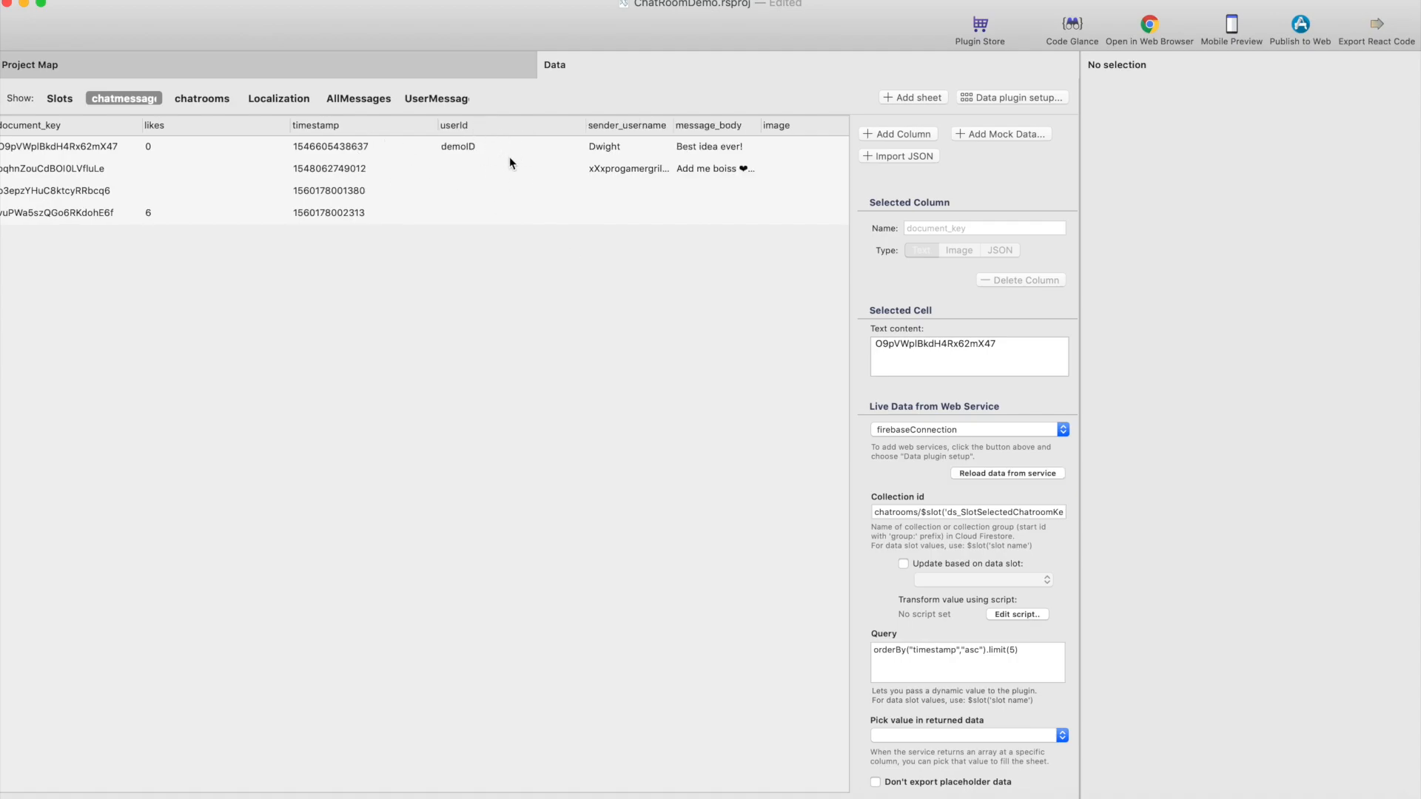
pyautogui.click(366, 66)
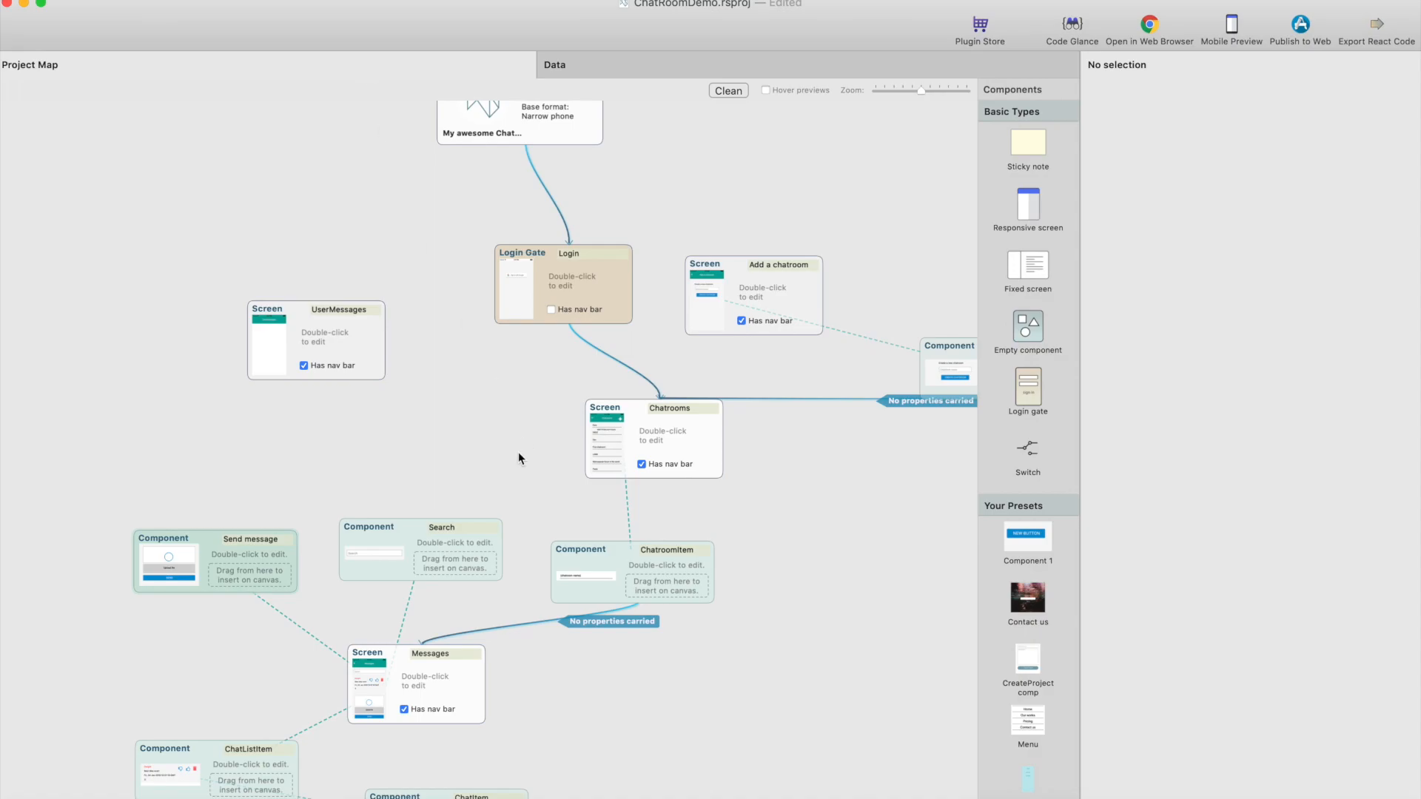
# In the Send message component, make the SEND button's save action write the ds_SlotUserId data slot to the userId column of chatmessages
pyautogui.doubleClick(215, 548)
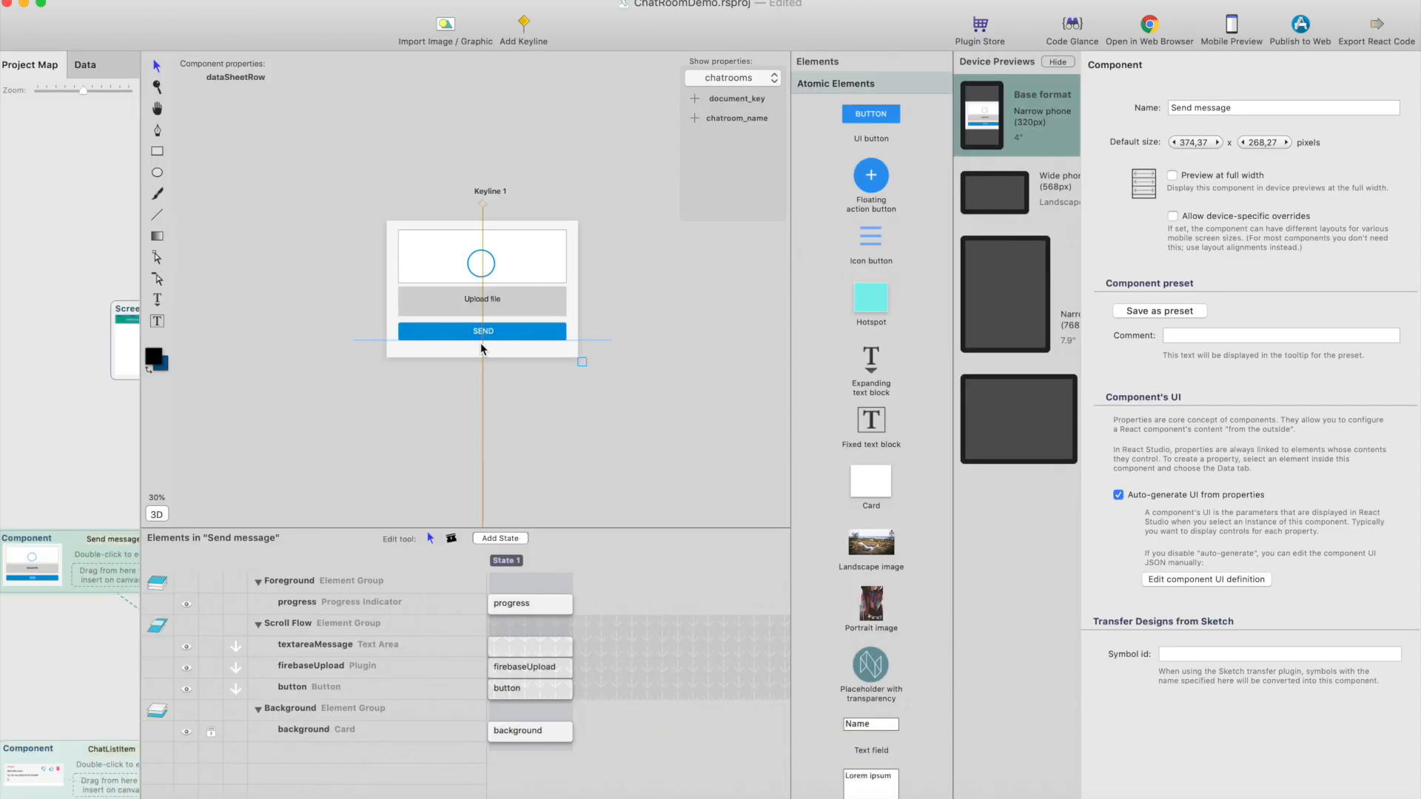
pyautogui.click(482, 349)
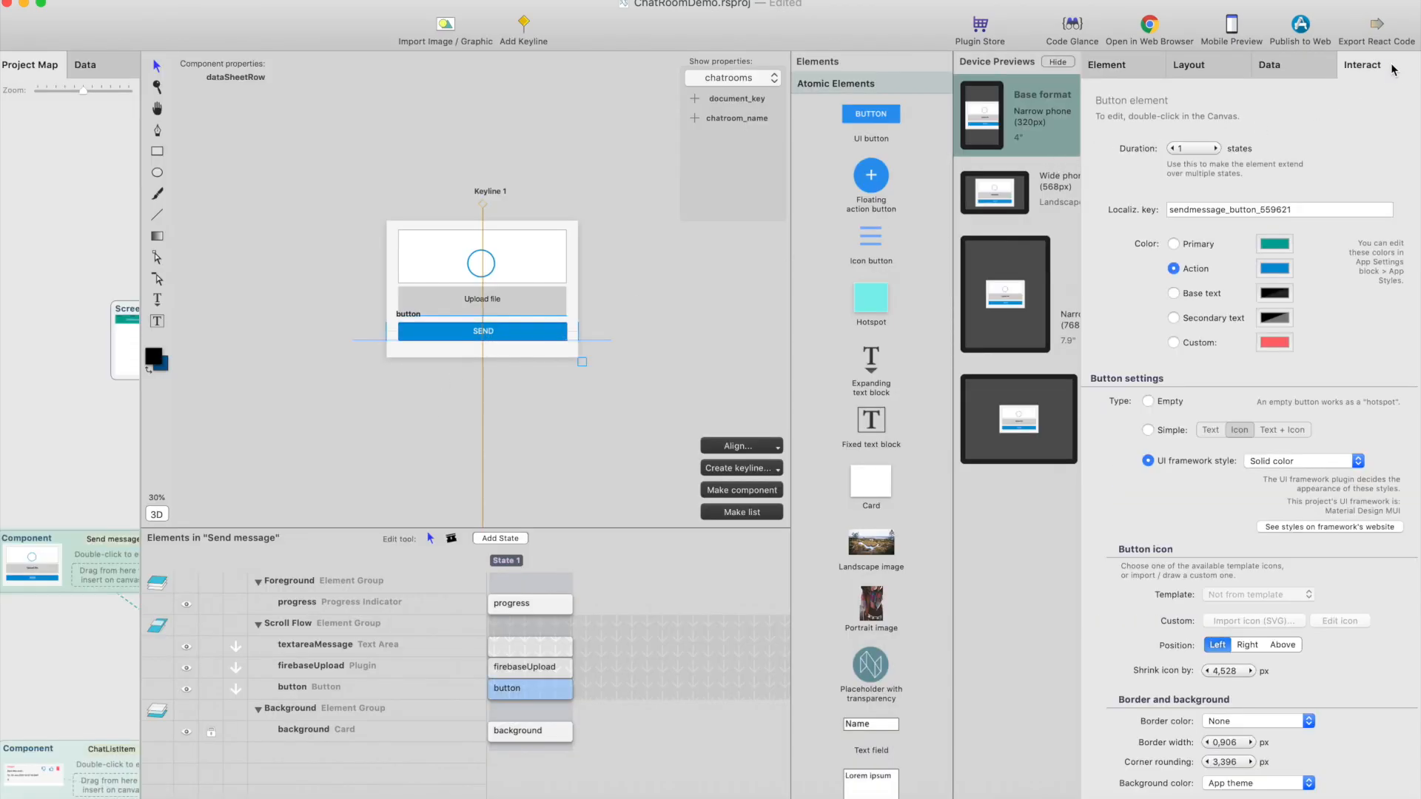
pyautogui.click(1393, 69)
pyautogui.scroll(-3, 1219, 354)
pyautogui.scroll(3, 1219, 354)
pyautogui.click(1201, 367)
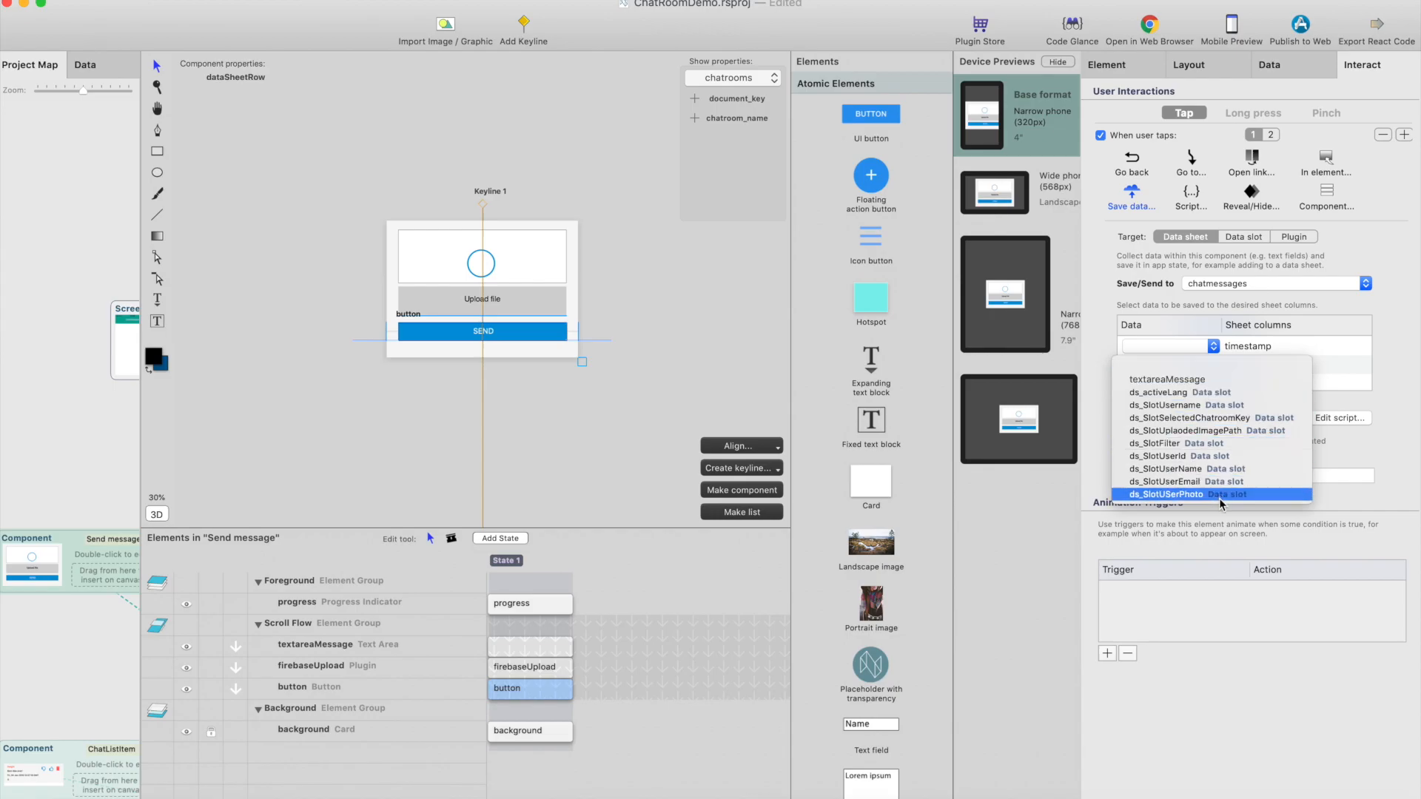
pyautogui.click(1221, 459)
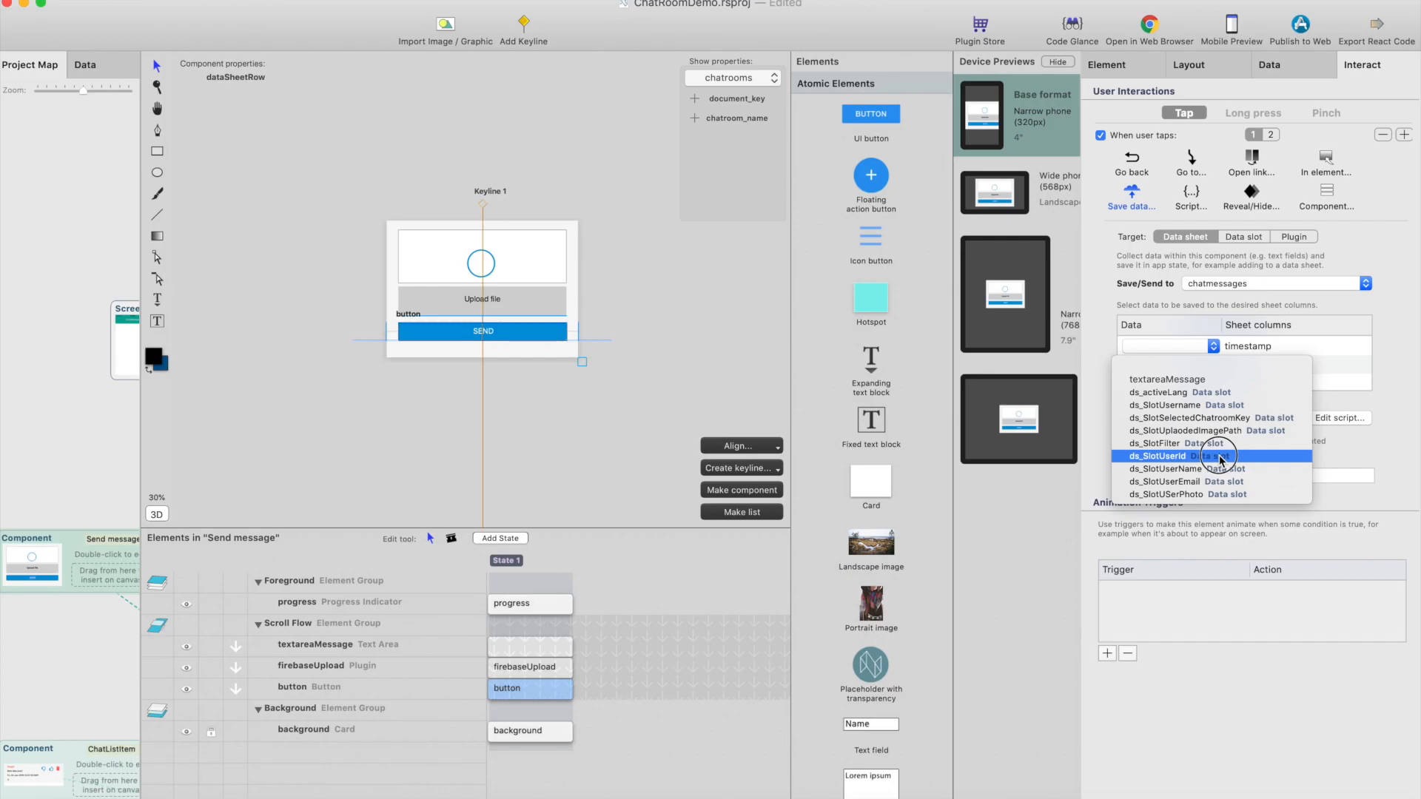
pyautogui.click(1221, 459)
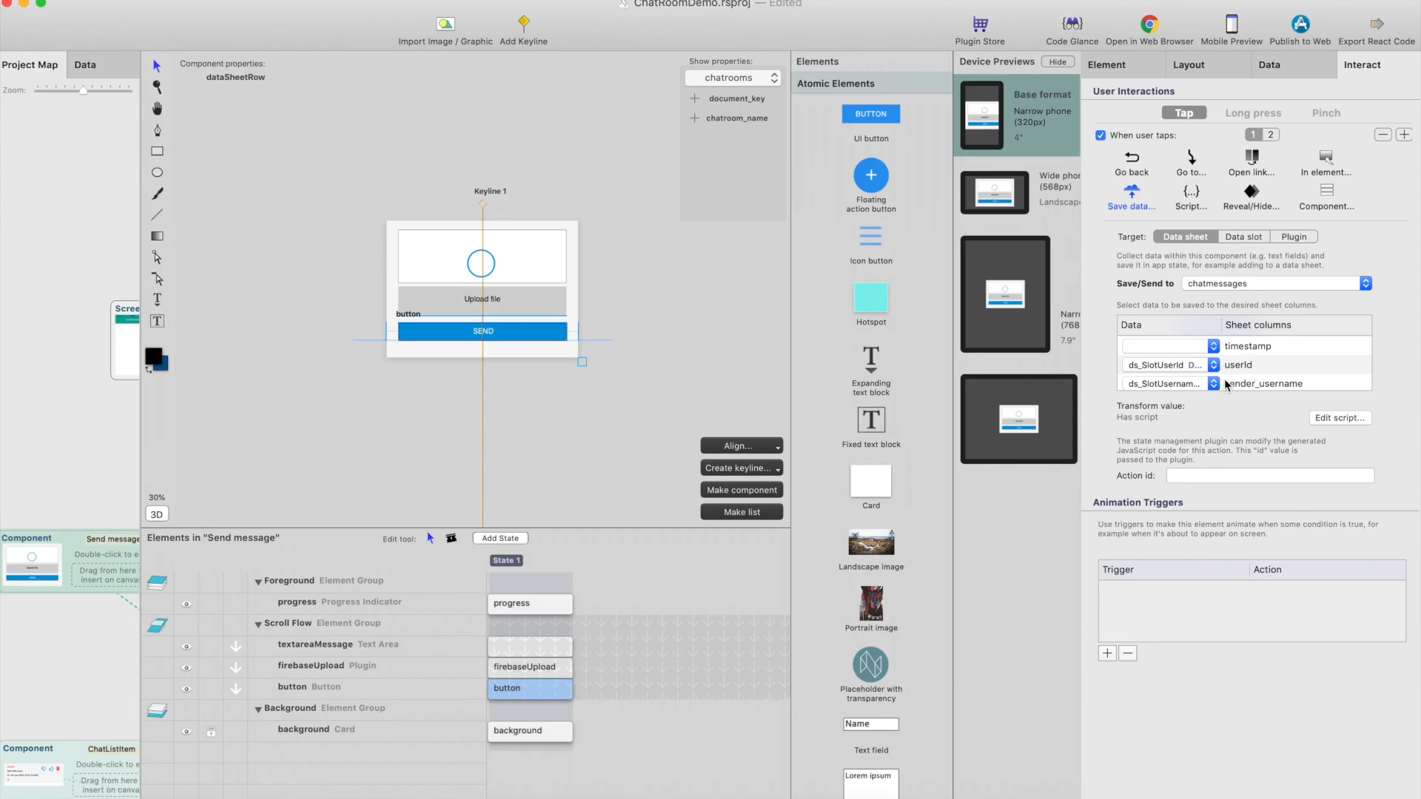
# Return to the project map, open the UserMessages data sheet and reload its rows from the web service
pyautogui.click(77, 227)
pyautogui.click(365, 340)
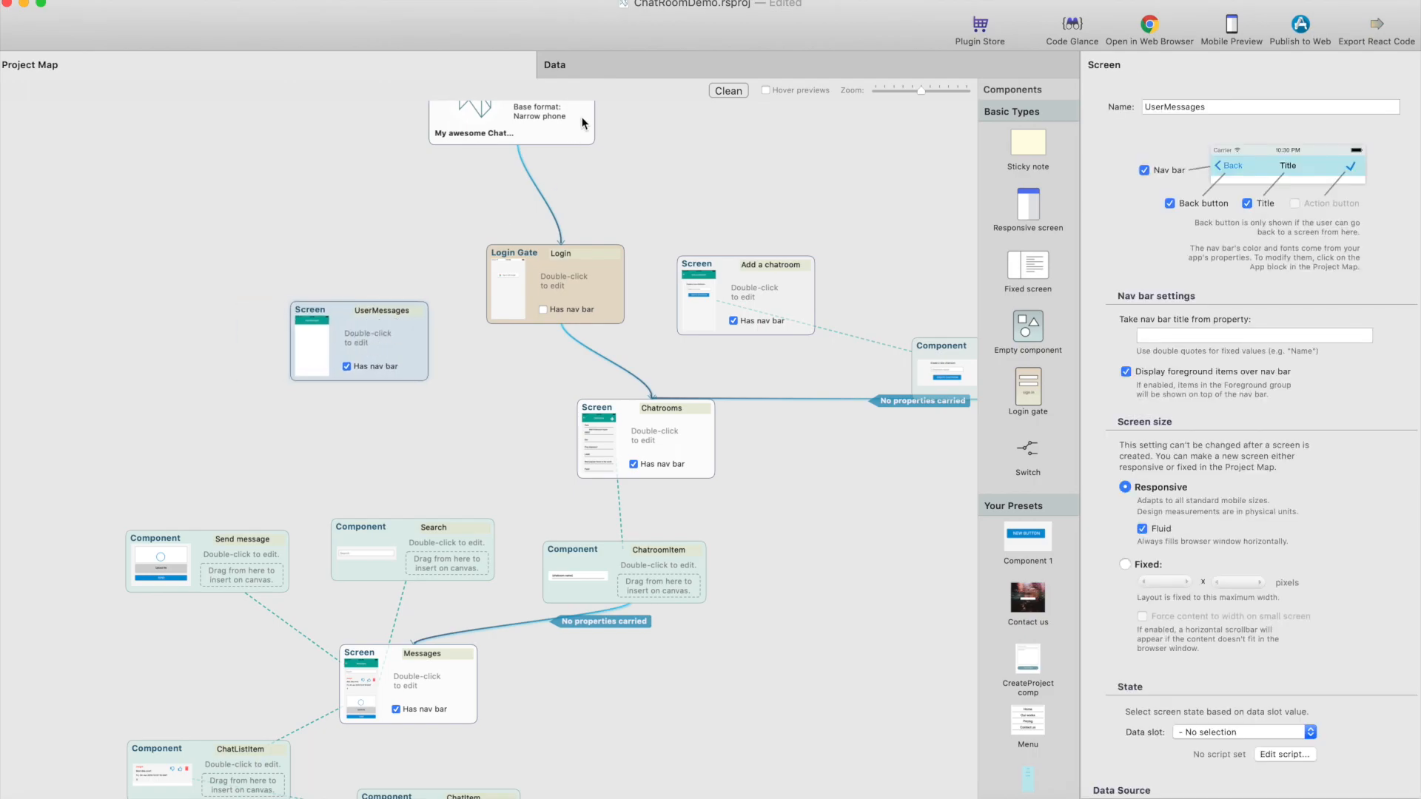
pyautogui.click(611, 60)
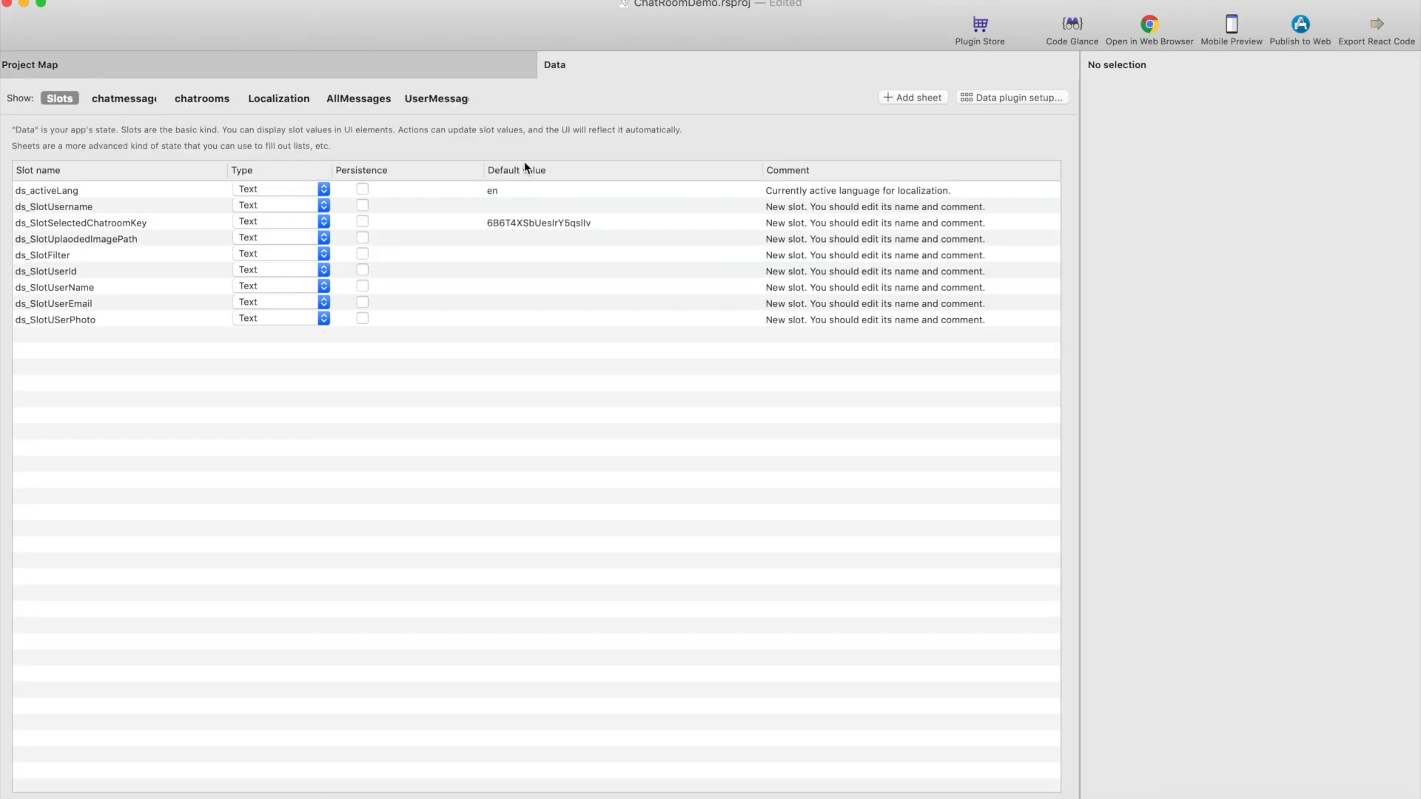
pyautogui.click(435, 100)
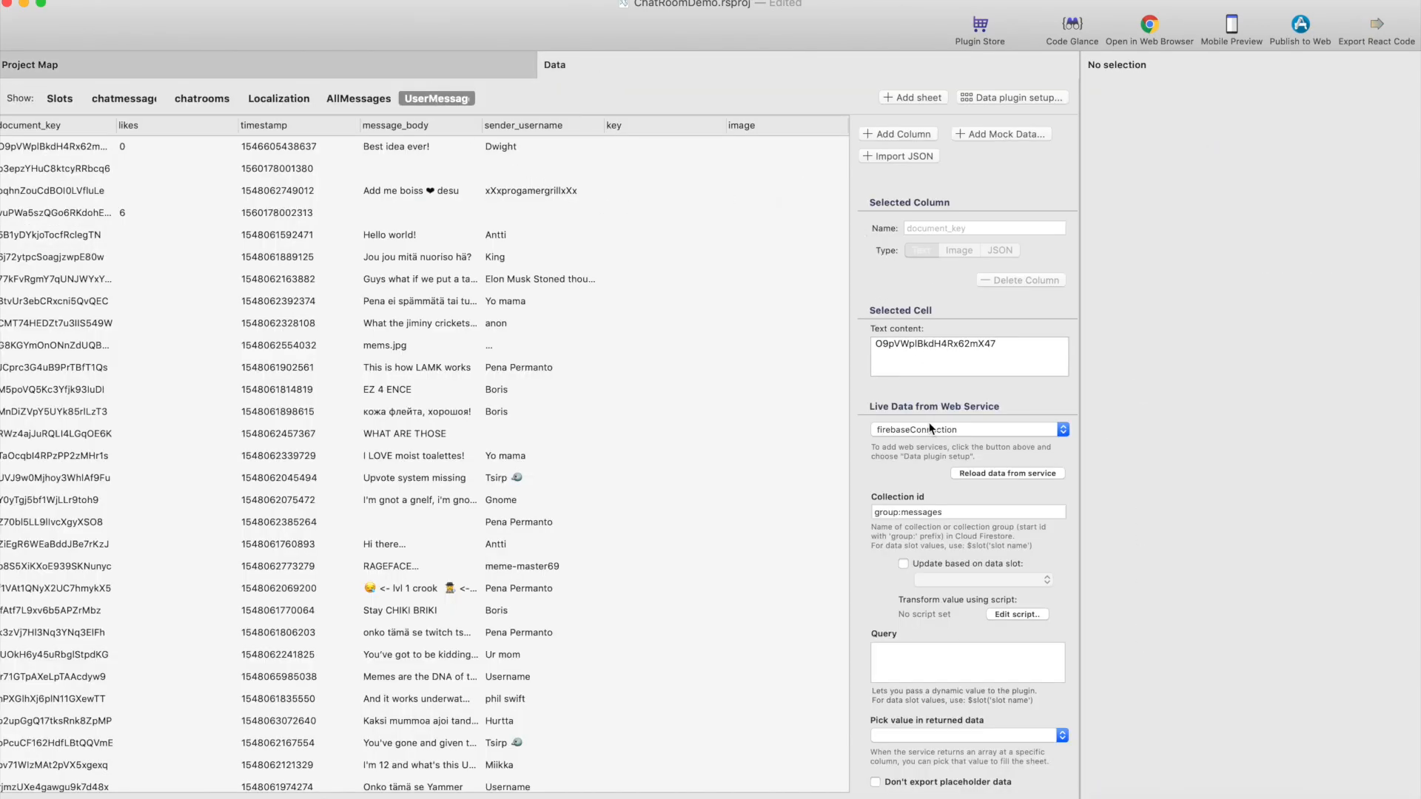
pyautogui.click(993, 473)
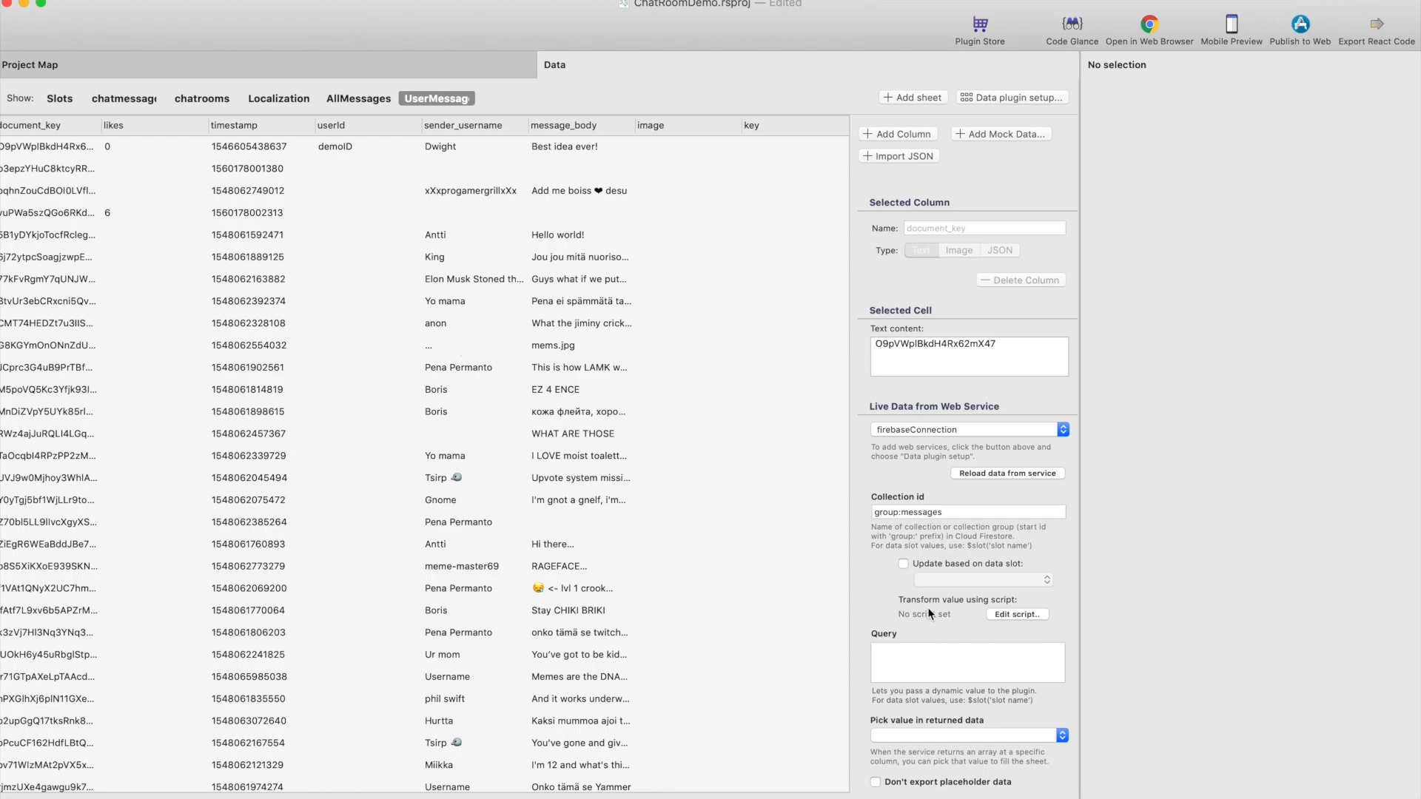
# Copy the where("userId", "==", "$slot('ds_userID')").orderBy("timestamp","desc") query from Visual Studio Code into the UserMessages sheet's query
pyautogui.click(914, 649)
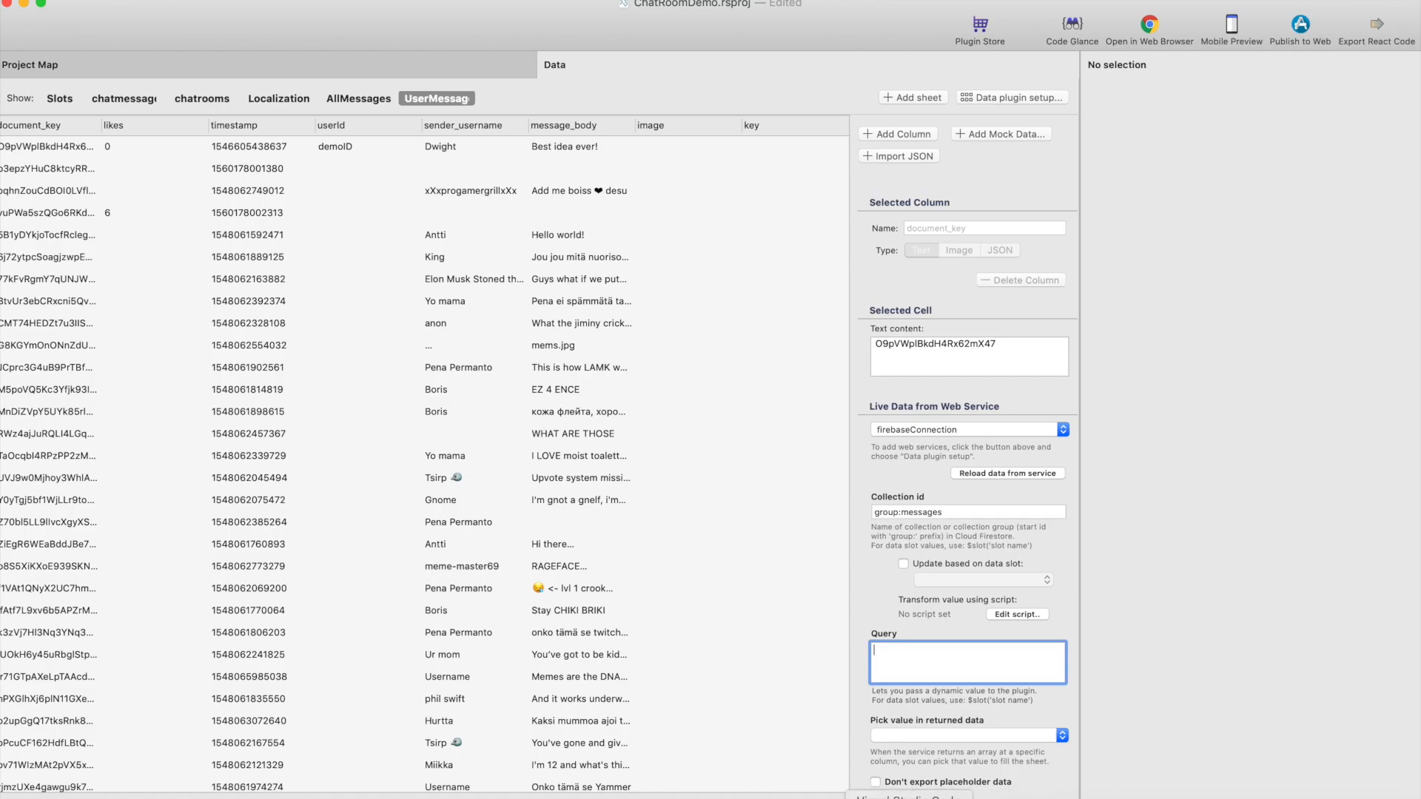
pyautogui.press('super+Tab')
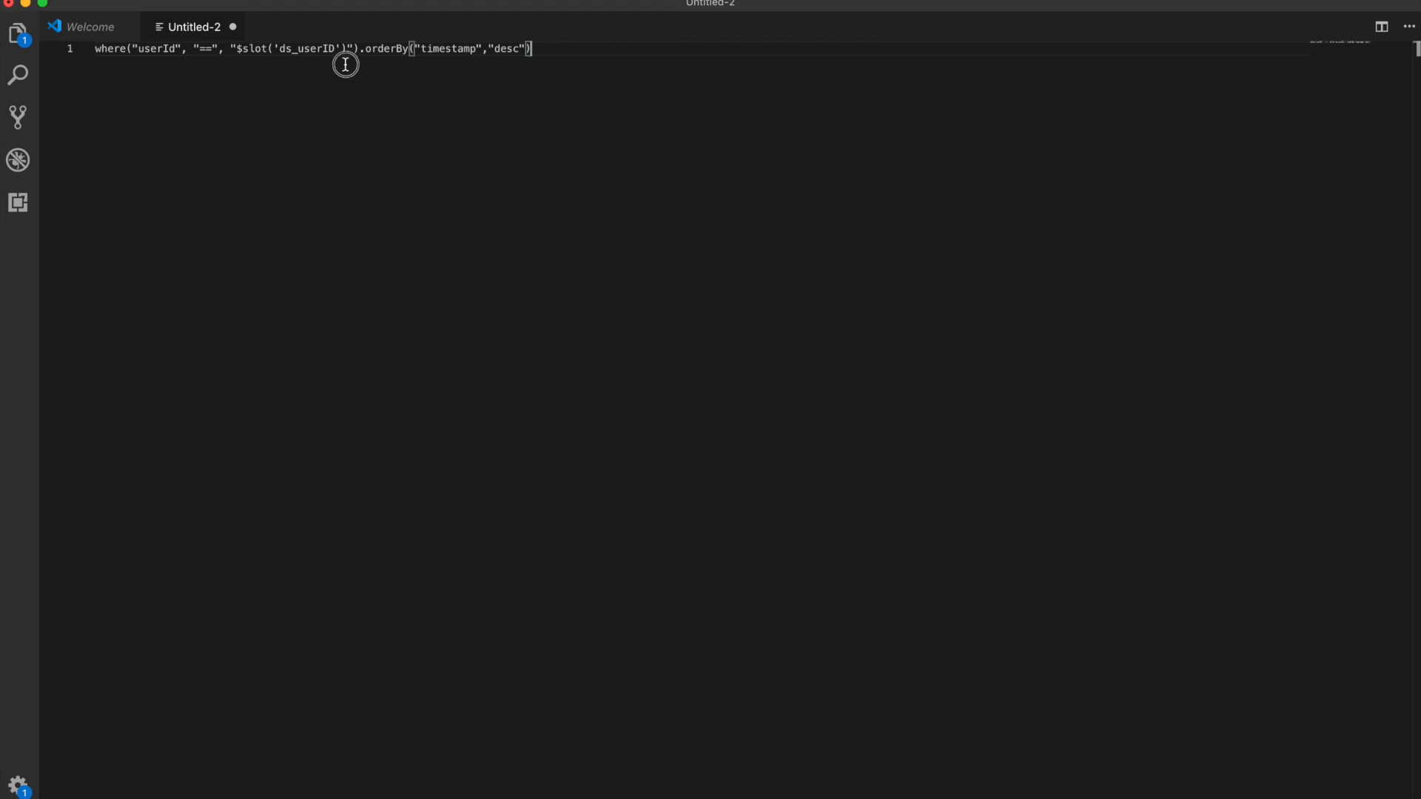
pyautogui.keyDown('shift'); pyautogui.click(91, 54); pyautogui.keyUp('shift')
pyautogui.press('super+c')
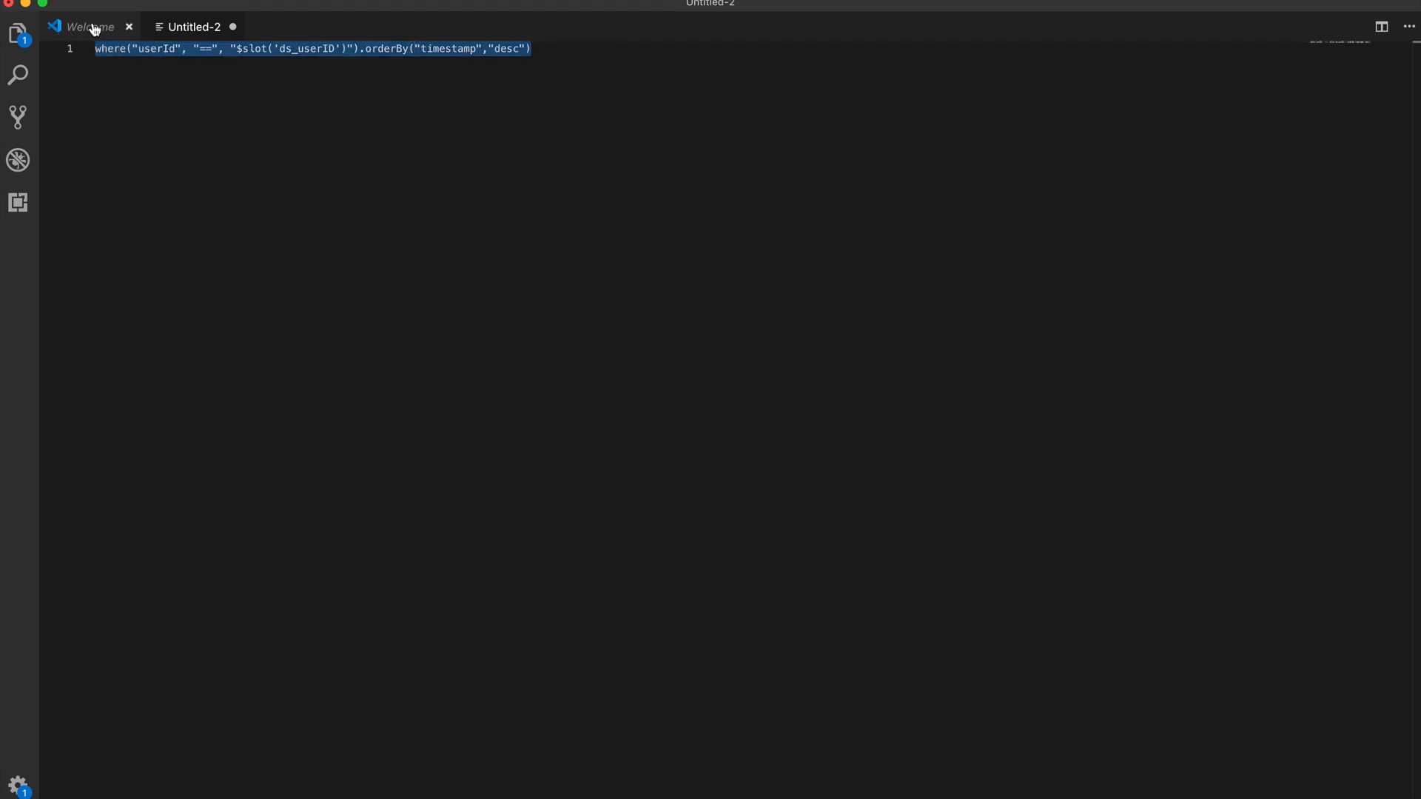
pyautogui.click(26, 4)
pyautogui.press('super+v')
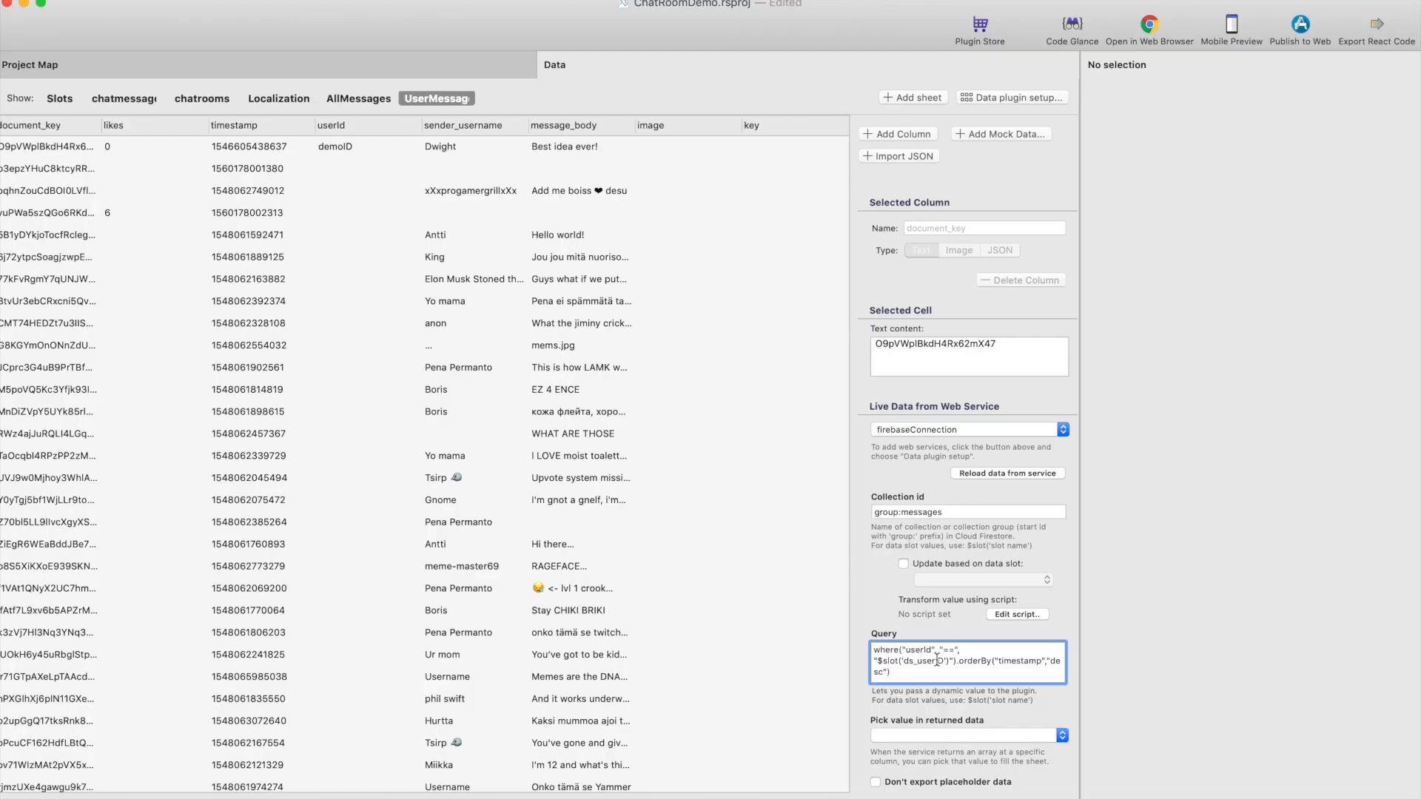
# Check the user ID slot's name among the data slots and change the query's slot reference to ds_userId
pyautogui.click(934, 649)
pyautogui.click(935, 671)
pyautogui.click(63, 106)
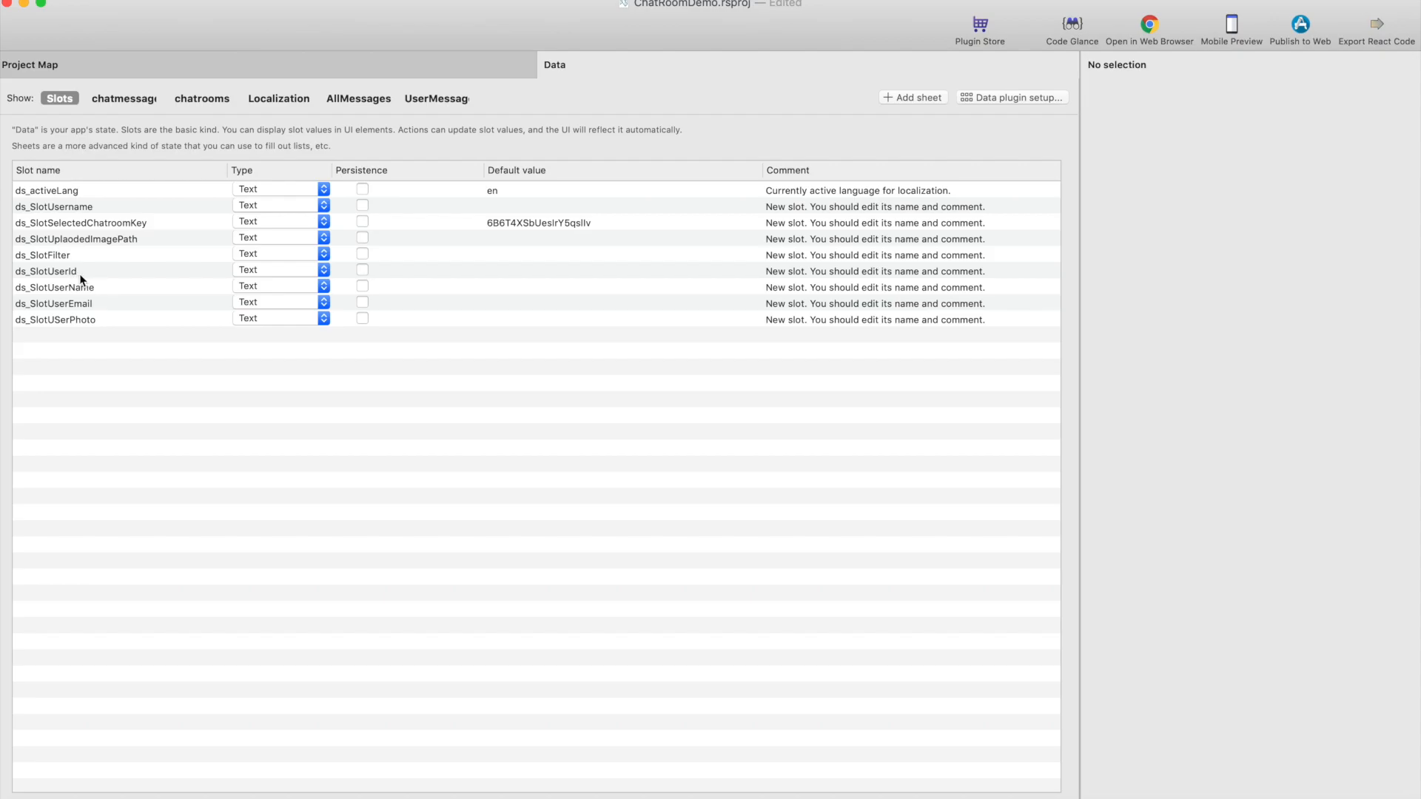
pyautogui.click(411, 101)
pyautogui.click(942, 662)
pyautogui.press('BackSpace')
pyautogui.write('d')
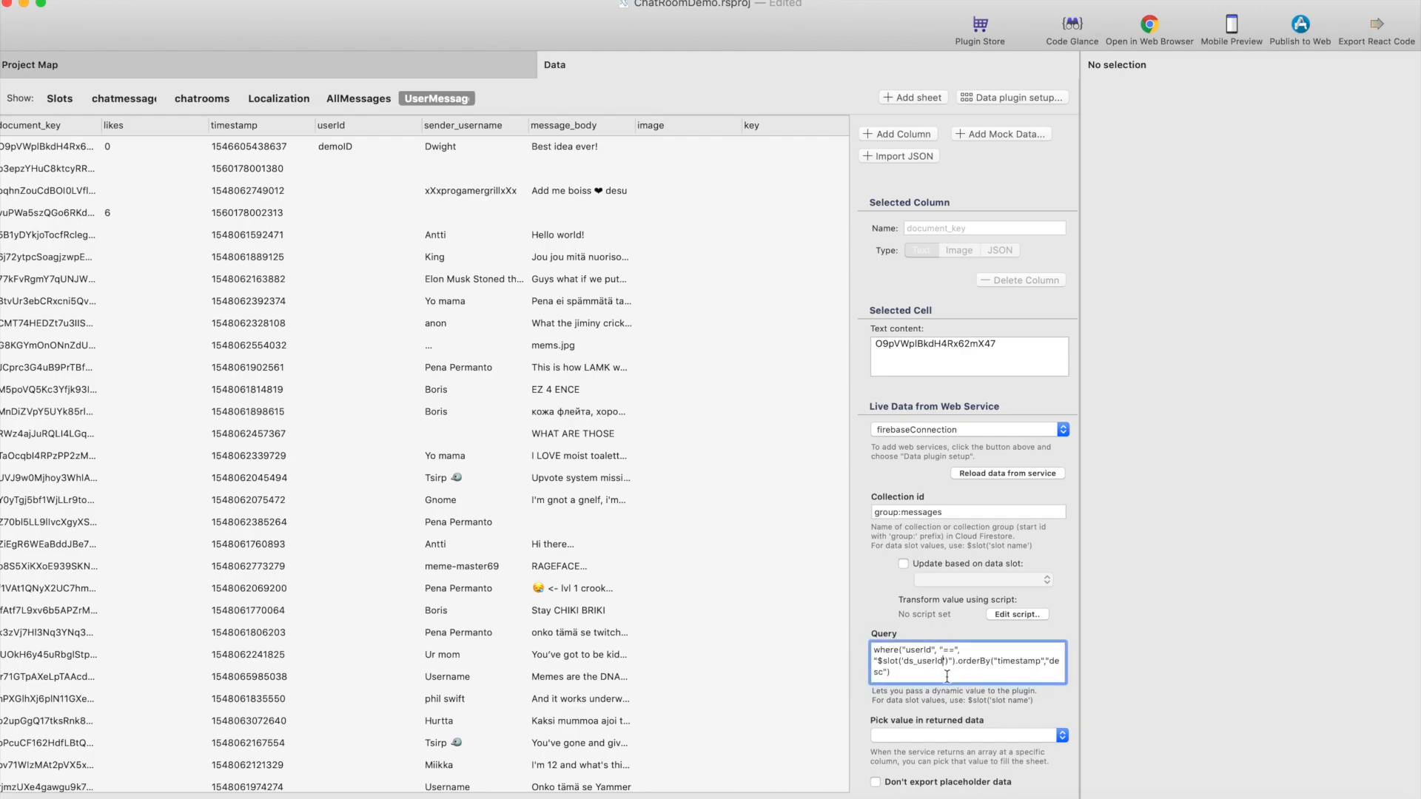
# Copy the slot name ds_SlotUserId from the data slots and use it as the slot reference in the UserMessages query
pyautogui.click(65, 97)
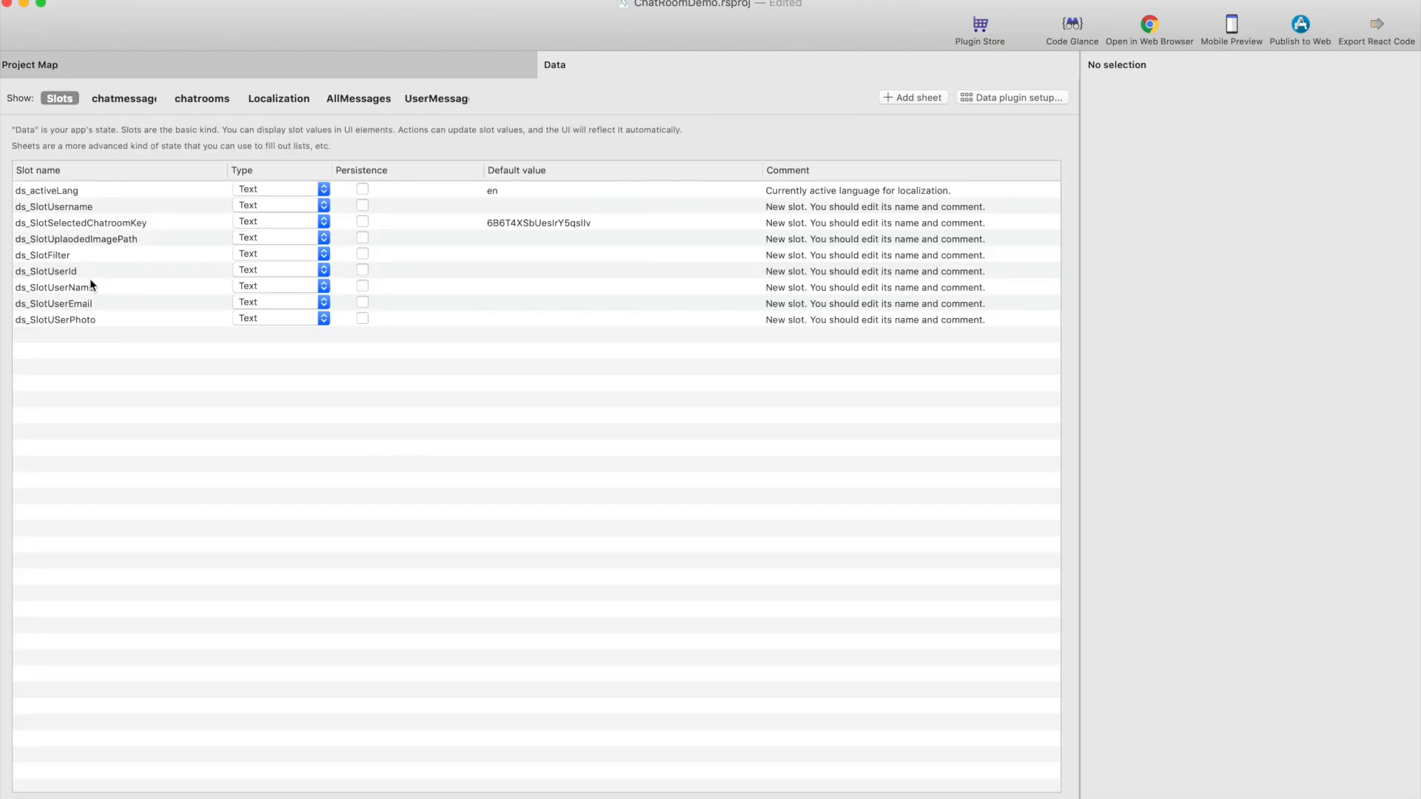
pyautogui.doubleClick(65, 271)
pyautogui.press('super+c')
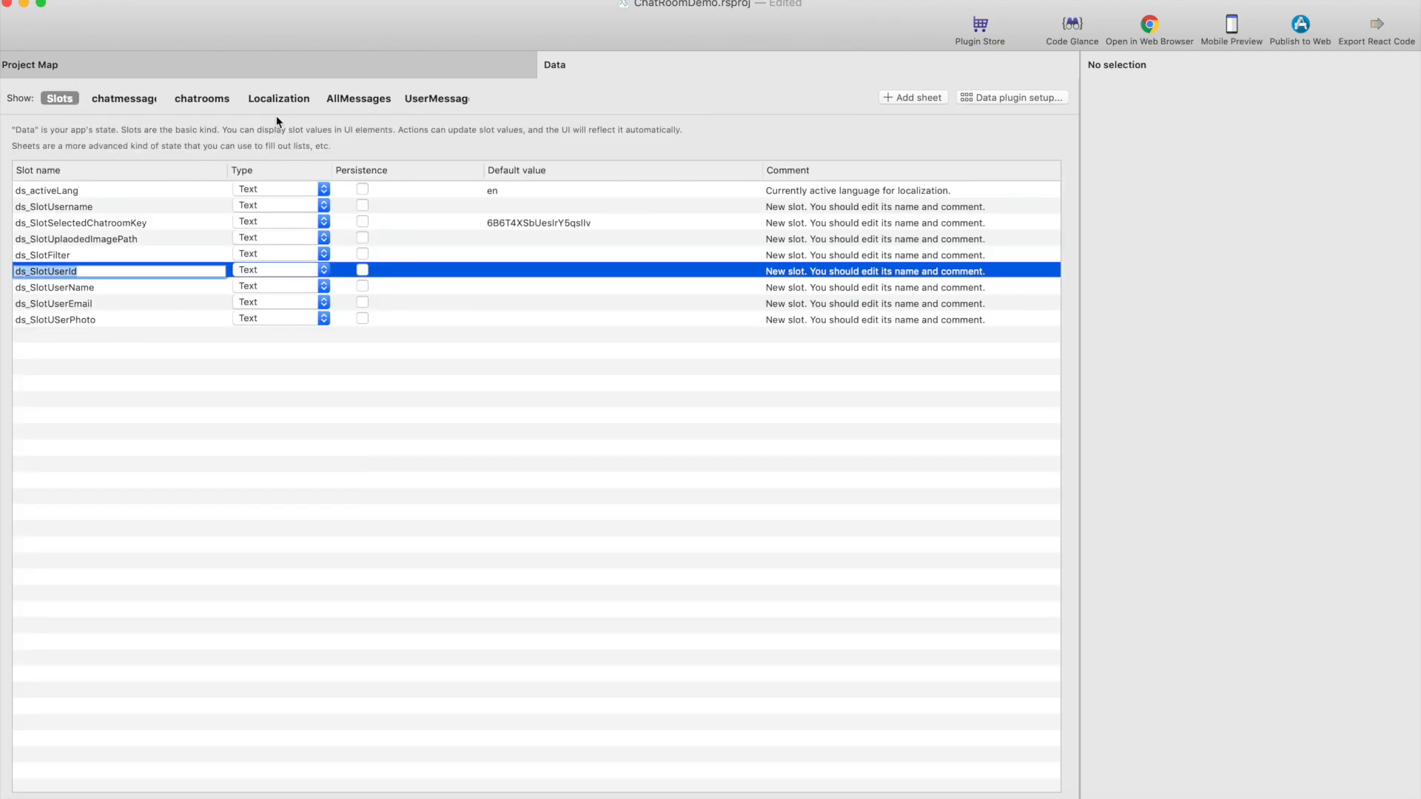
pyautogui.click(424, 100)
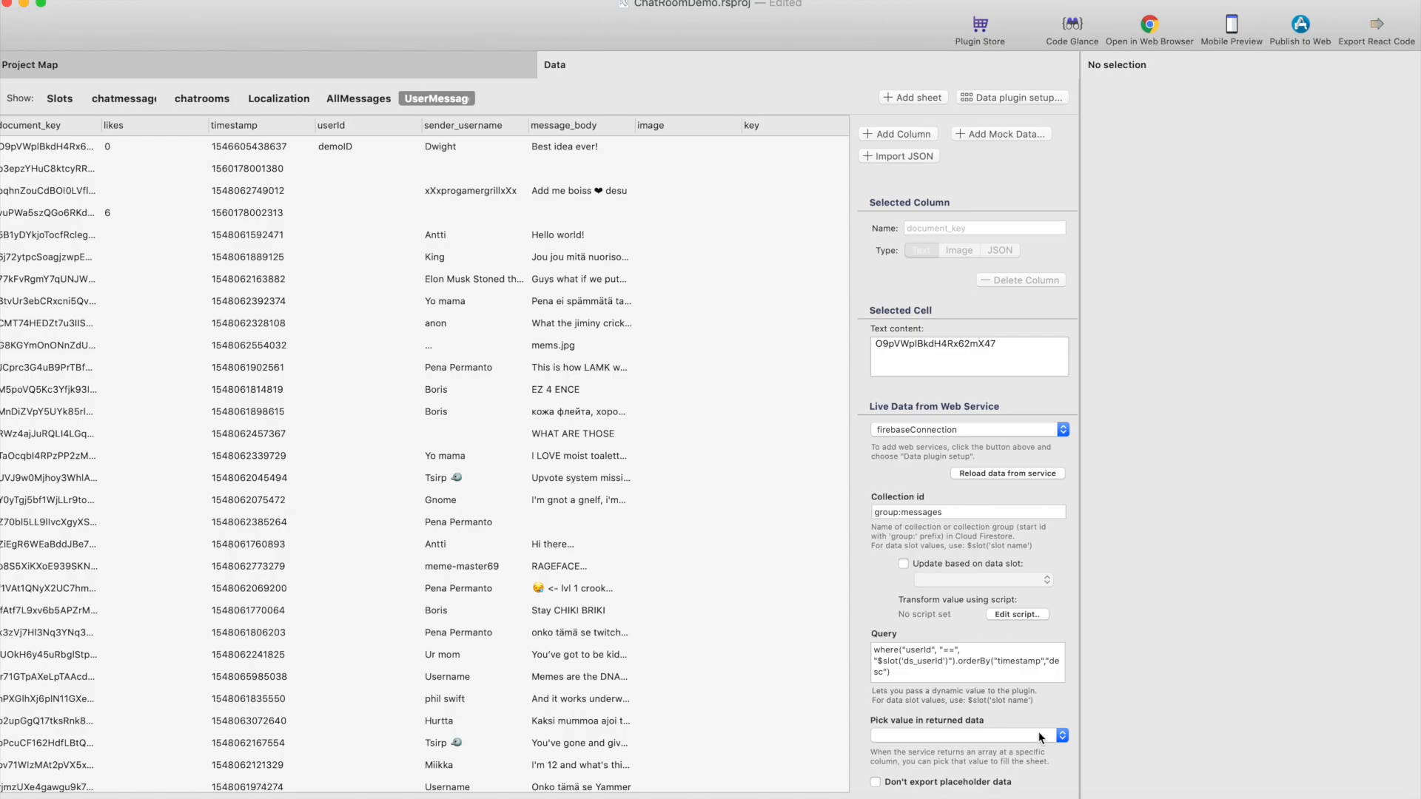
pyautogui.doubleClick(927, 663)
pyautogui.press('super+v')
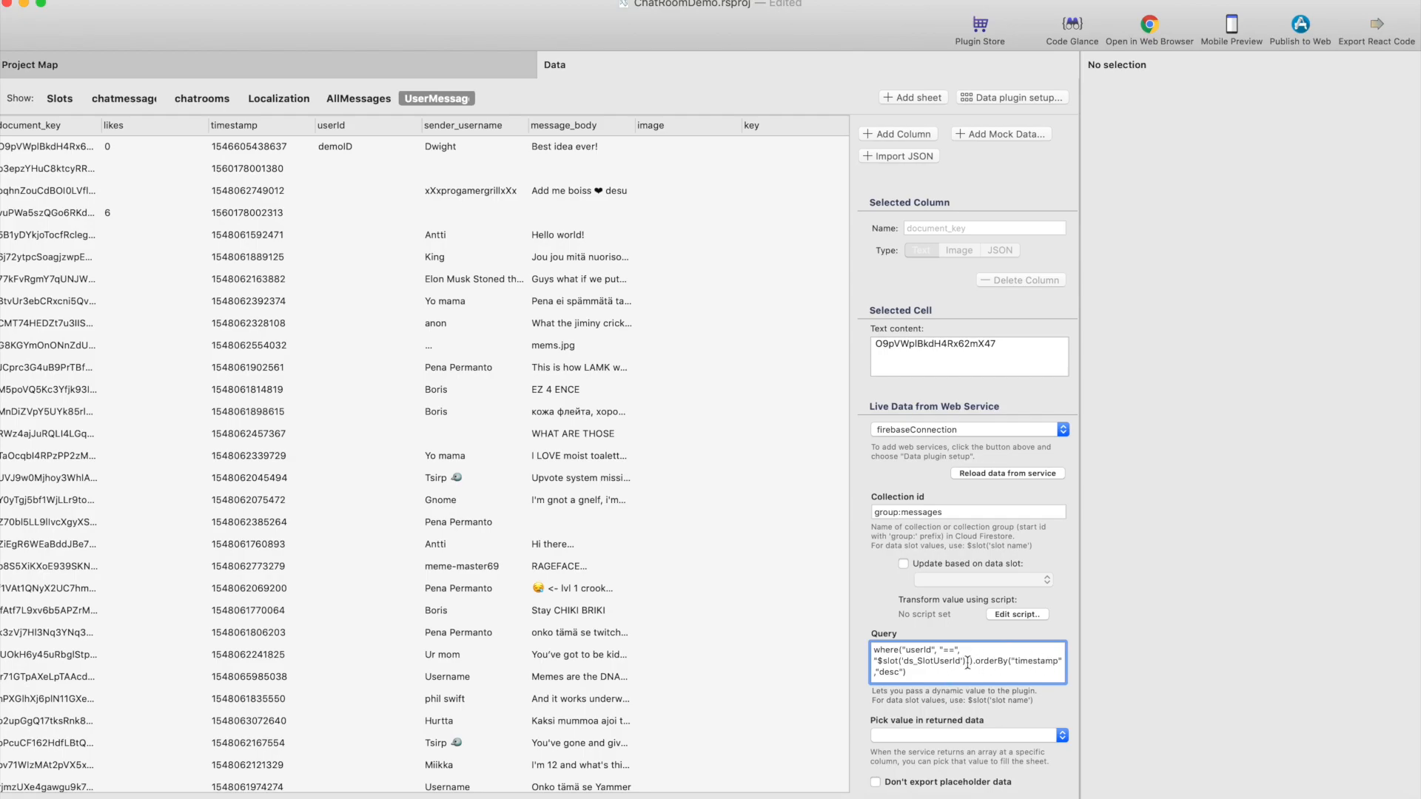
# Reload the UserMessages data from the web service and copy the Firestore index-creation link from the error text
pyautogui.click(1021, 474)
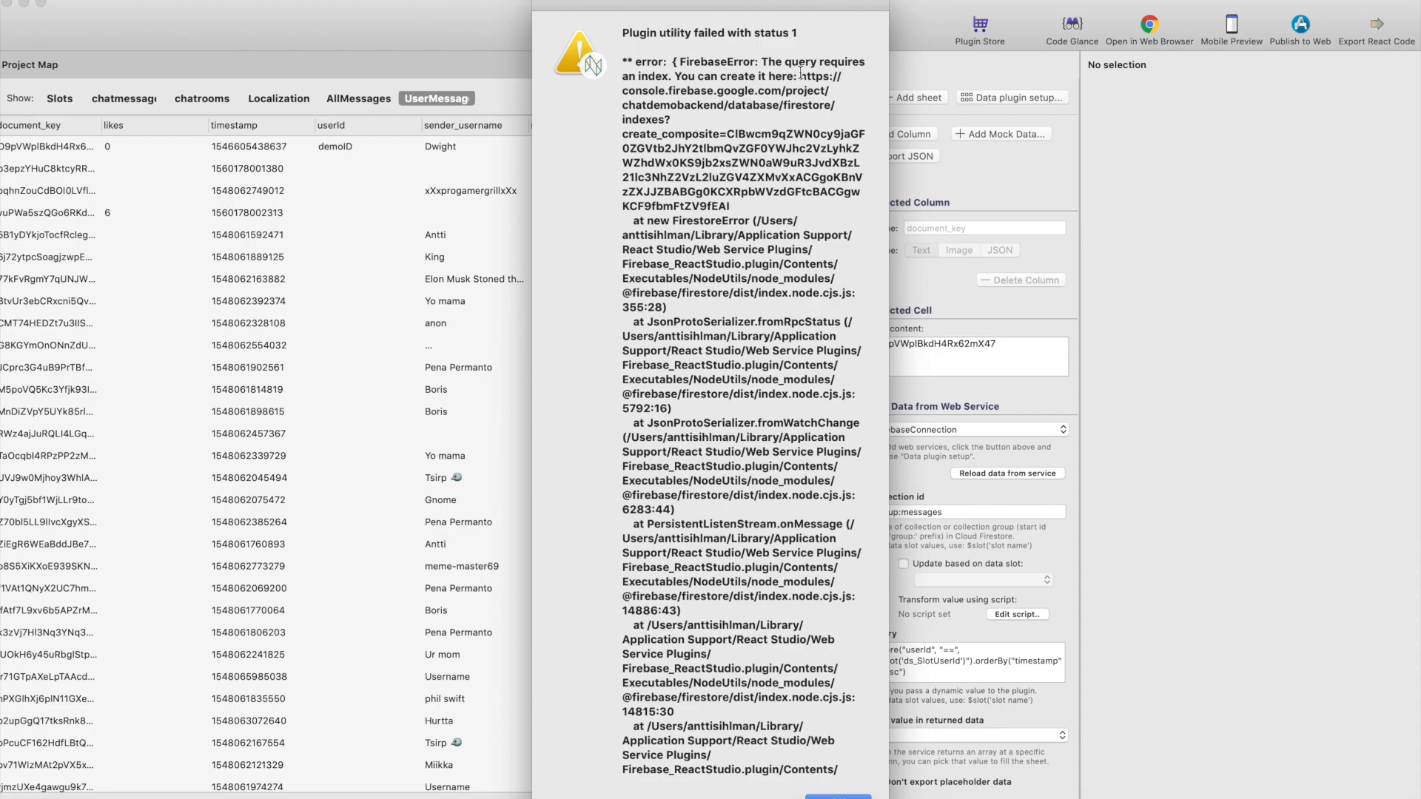
pyautogui.moveTo(800, 75); pyautogui.dragTo(809, 196)
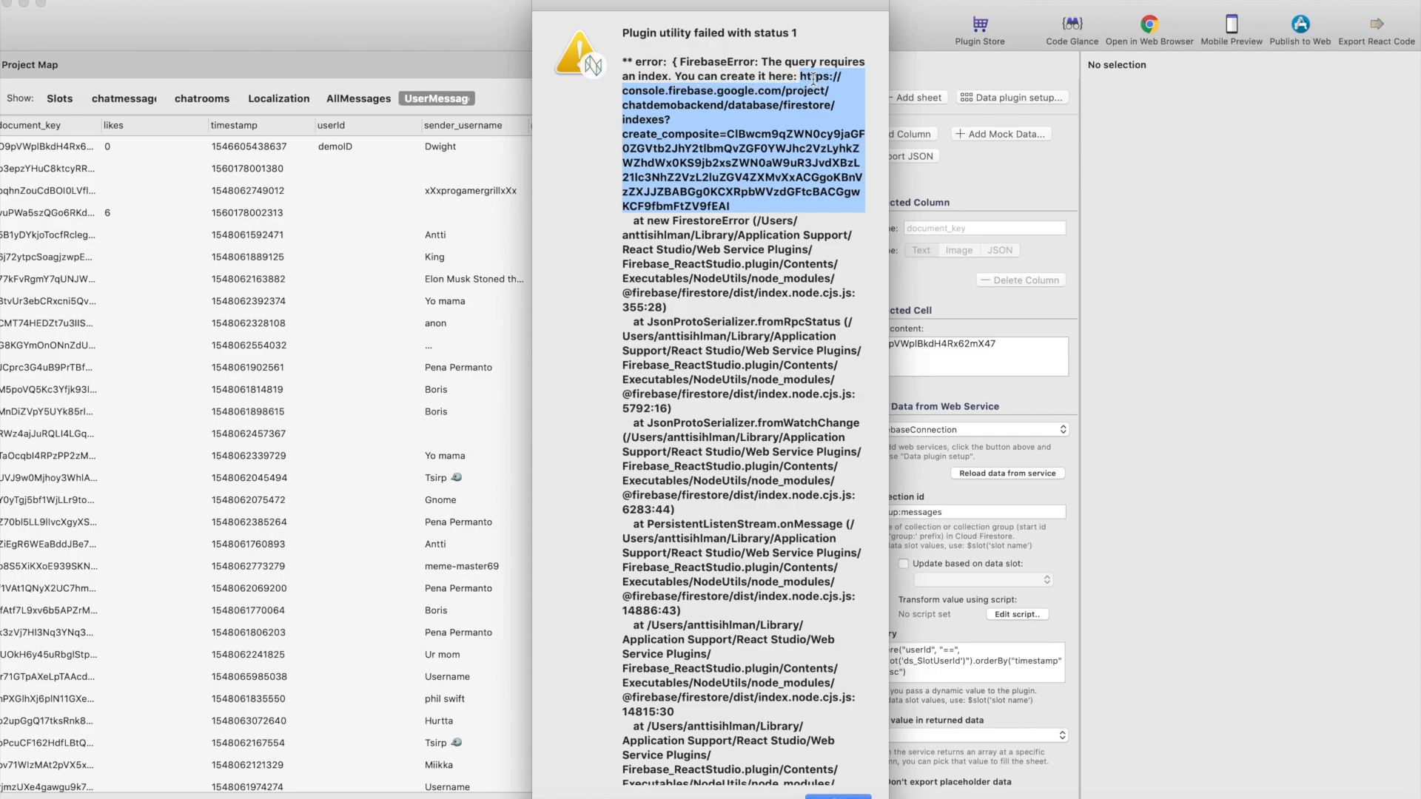
pyautogui.moveTo(800, 76); pyautogui.dragTo(803, 201)
pyautogui.press('super+c')
# Open the copied link in a new Chrome tab and create the messages collection-group index on userId ascending and timestamp descending
pyautogui.click(186, 797)
pyautogui.click(933, 13)
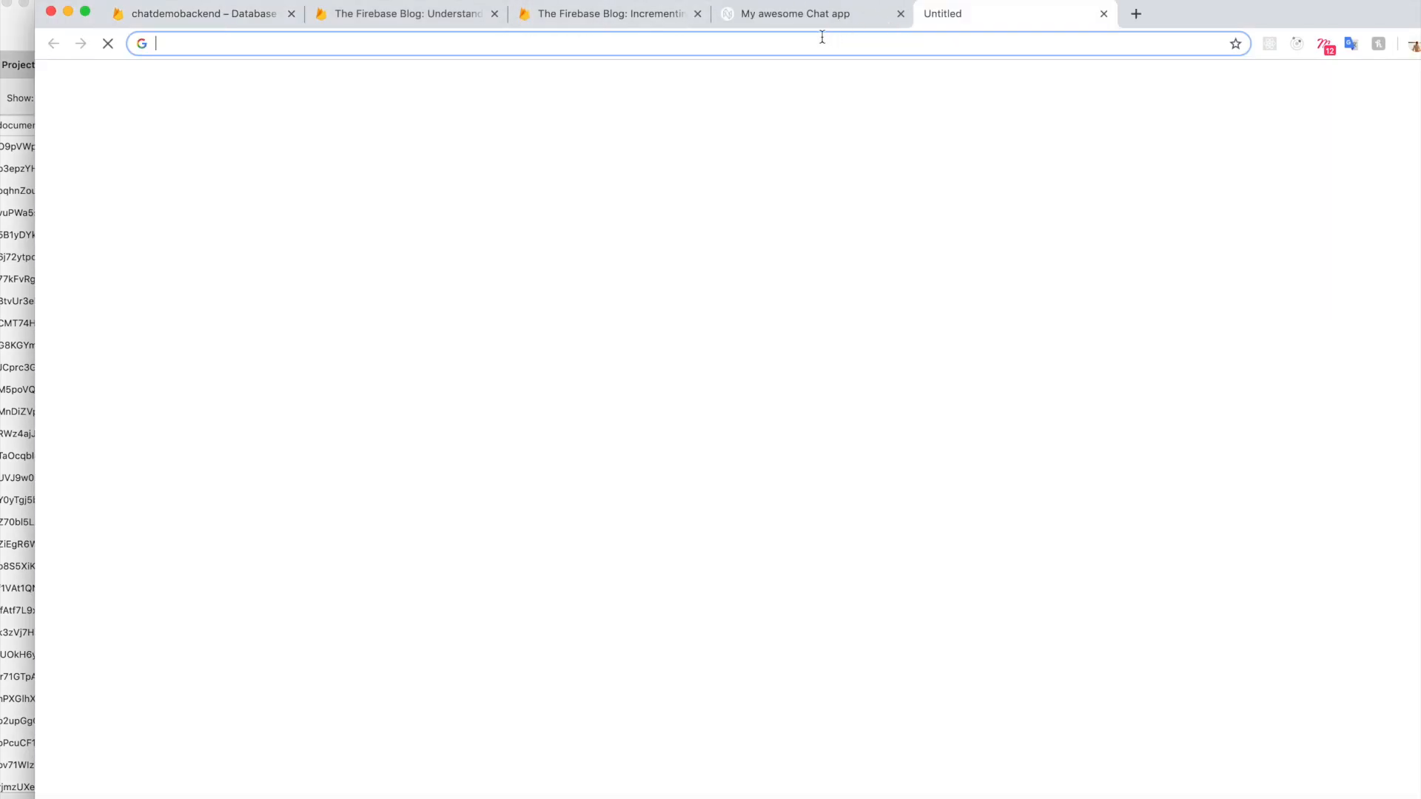
pyautogui.press('super+v')
pyautogui.press('Return')
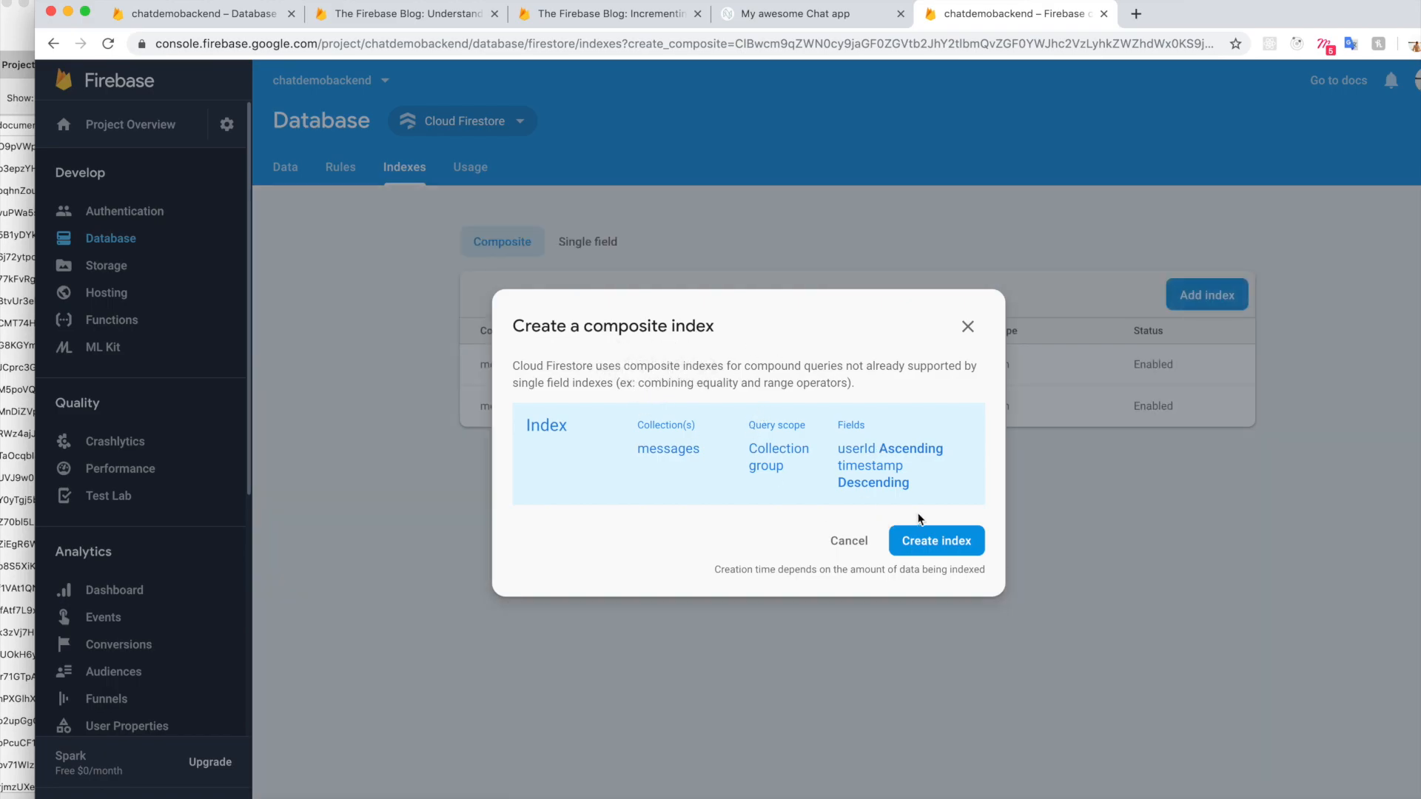
pyautogui.click(951, 547)
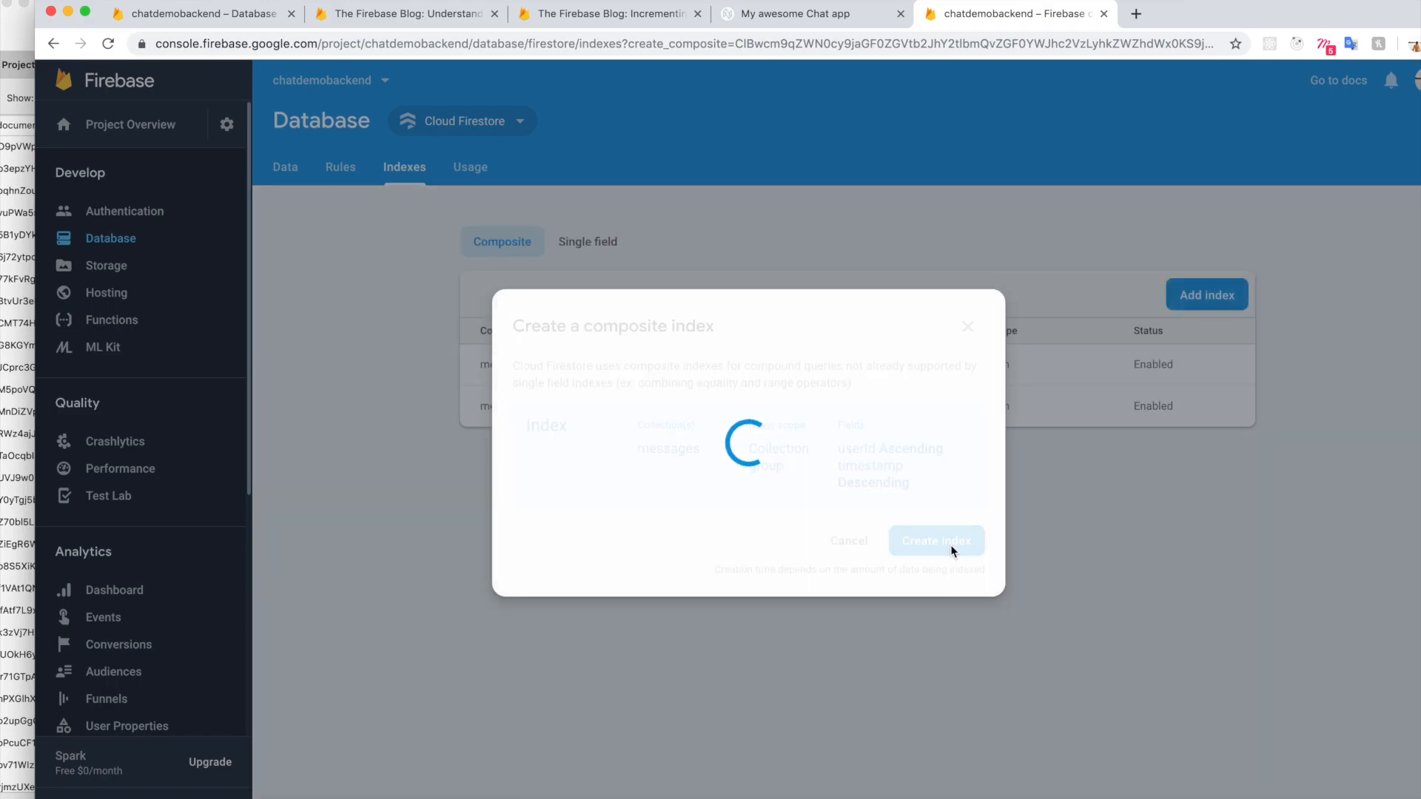
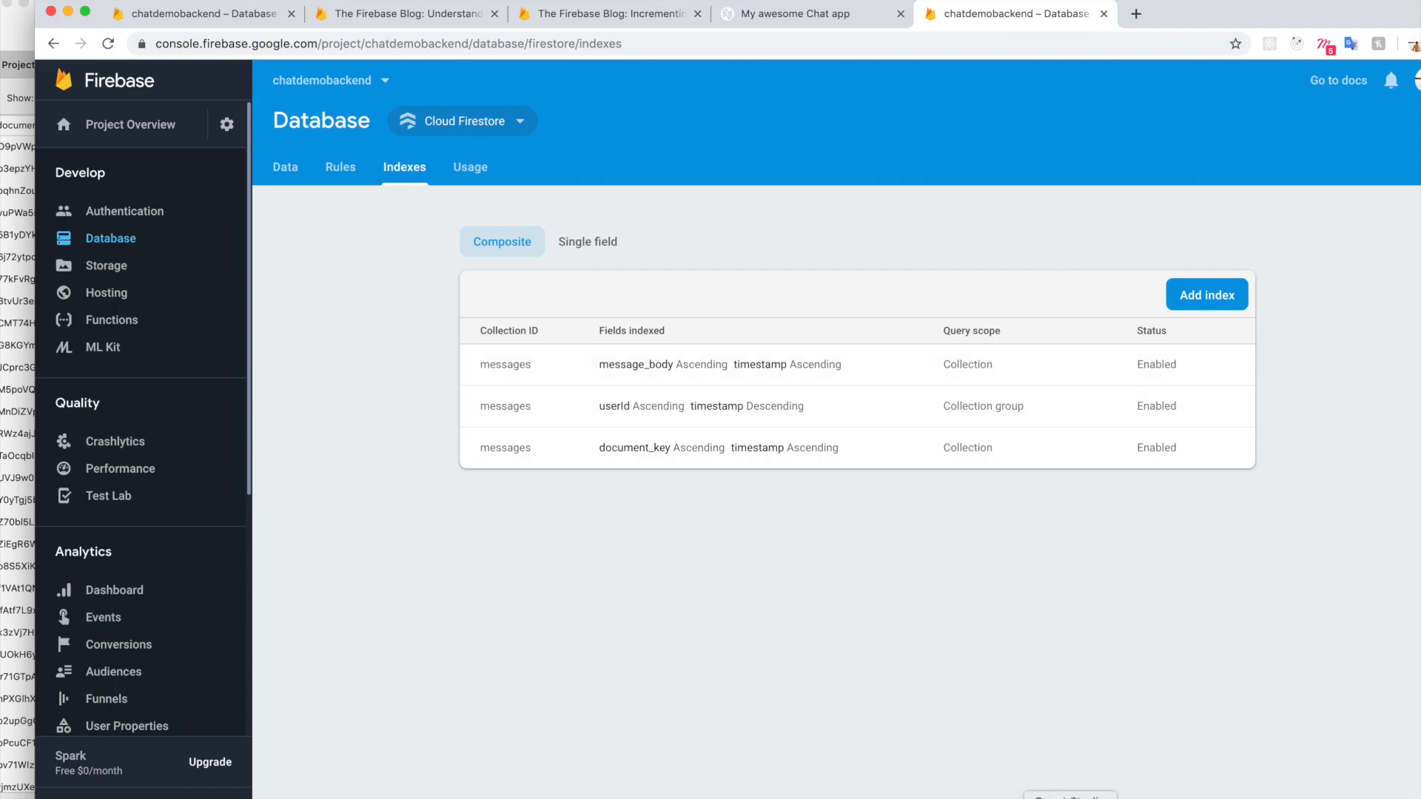
# Switch back to React Studio, dismiss the plugin error and reload the UserMessages data from the web service
pyautogui.press('super+Tab')
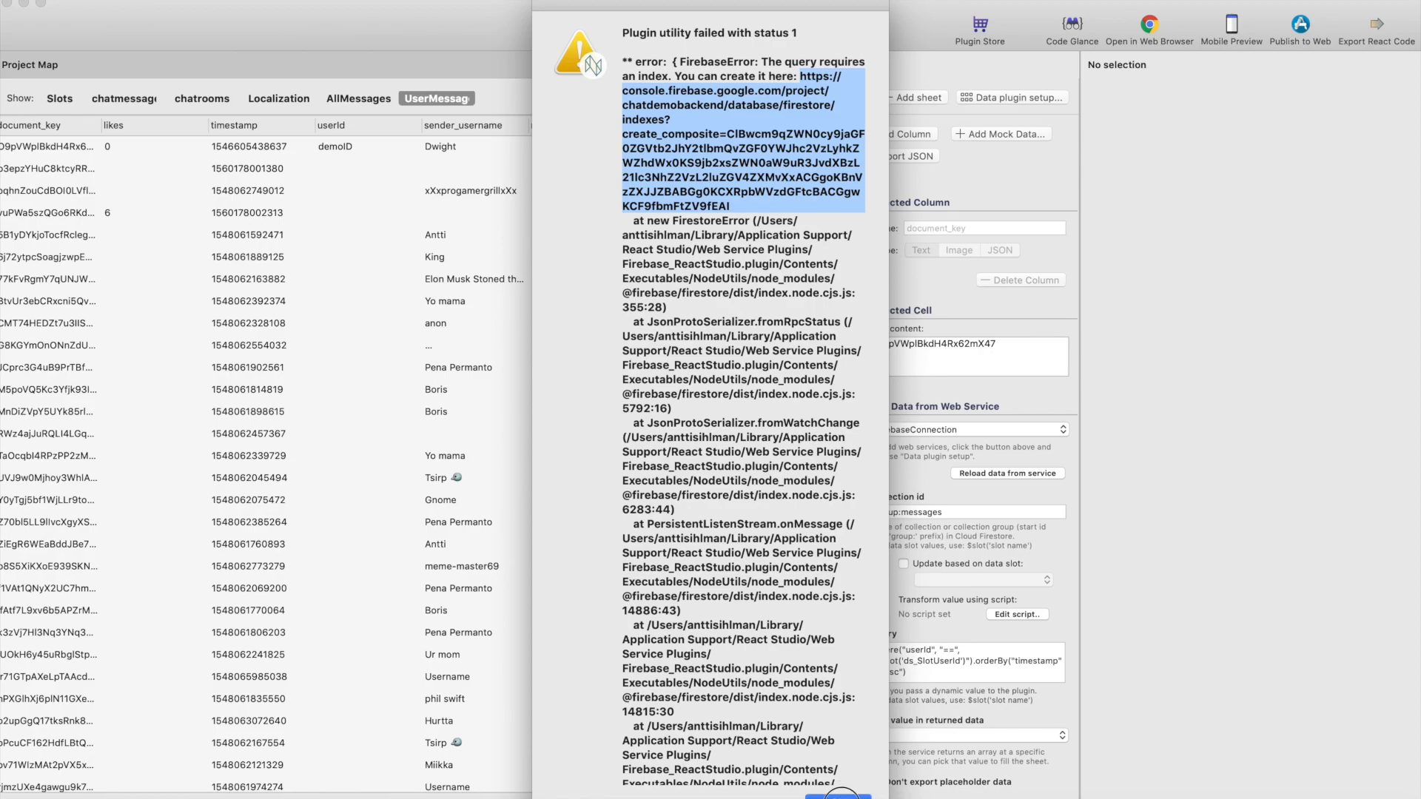
pyautogui.click(838, 796)
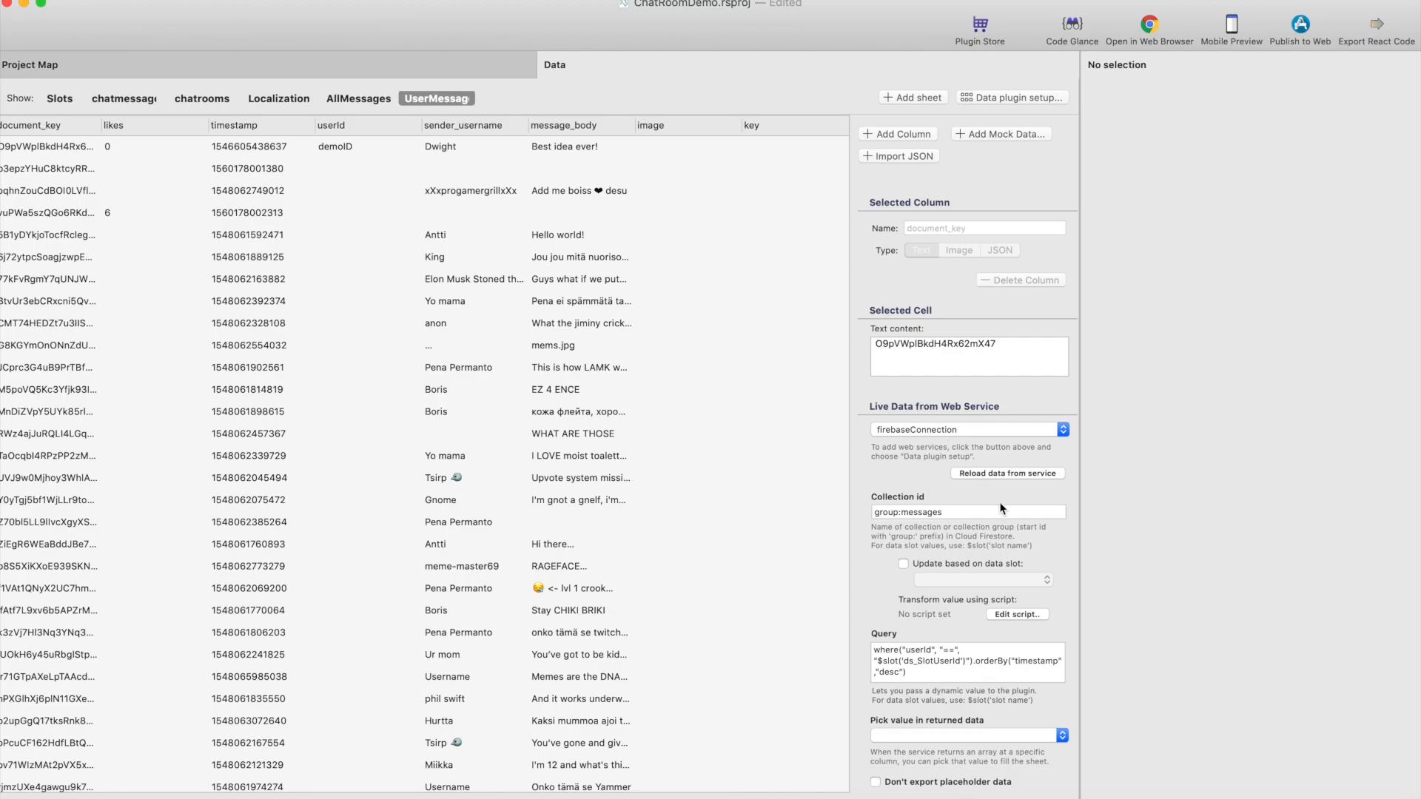
pyautogui.click(1013, 478)
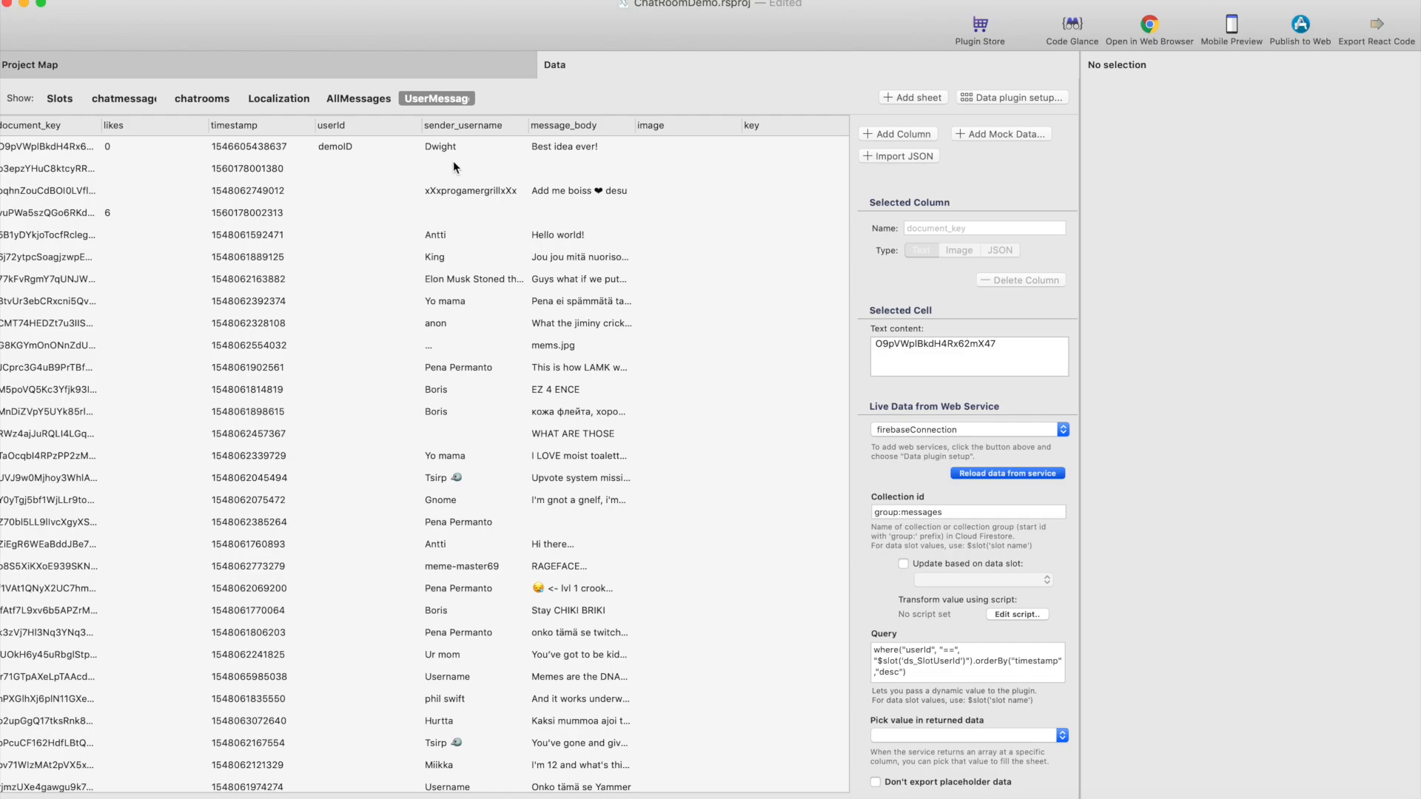
pyautogui.click(827, 281)
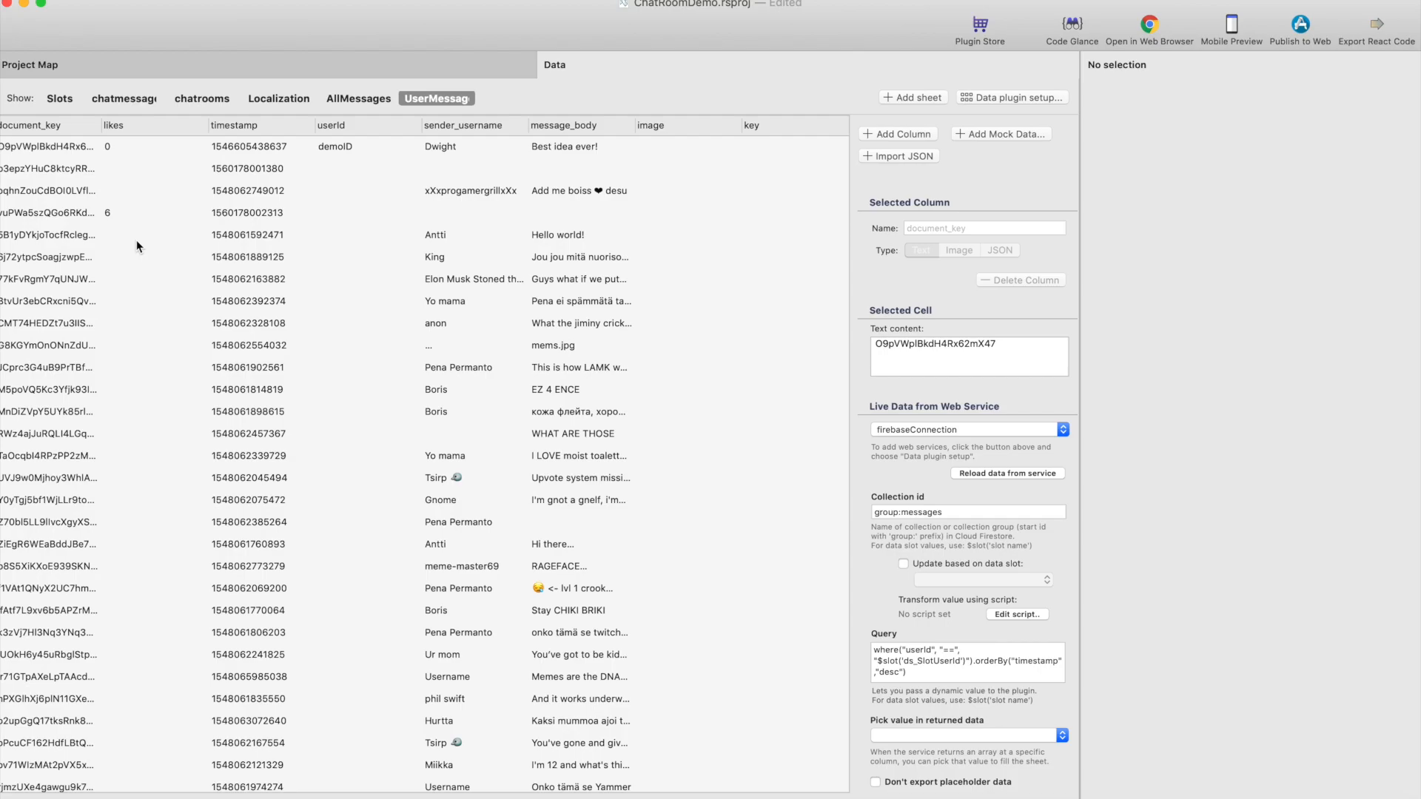
# Delete all existing rows from the UserMessages sheet and reload its data from the web service
pyautogui.click(58, 145)
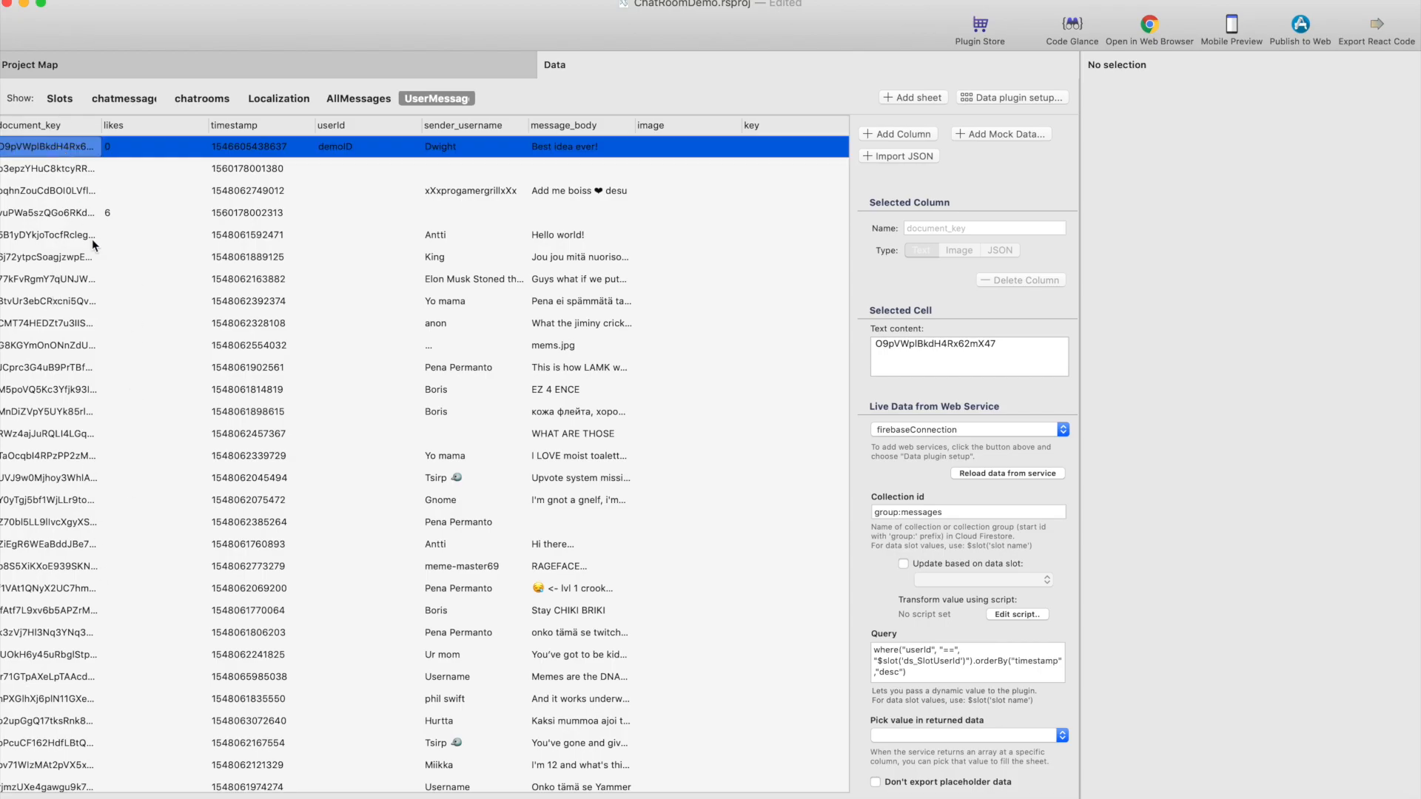
pyautogui.scroll(-15, 92, 244)
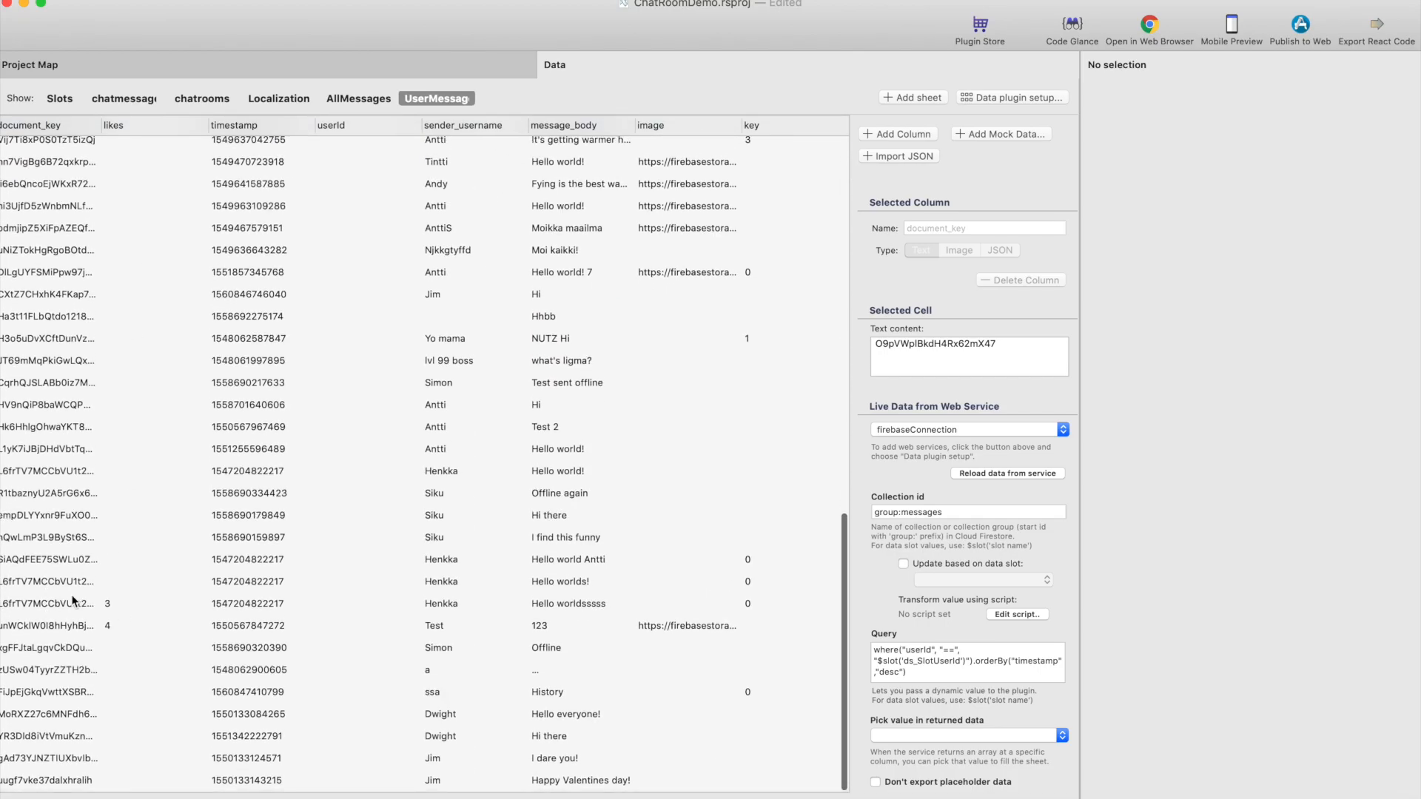
pyautogui.keyDown('shift'); pyautogui.click(72, 761); pyautogui.keyUp('shift')
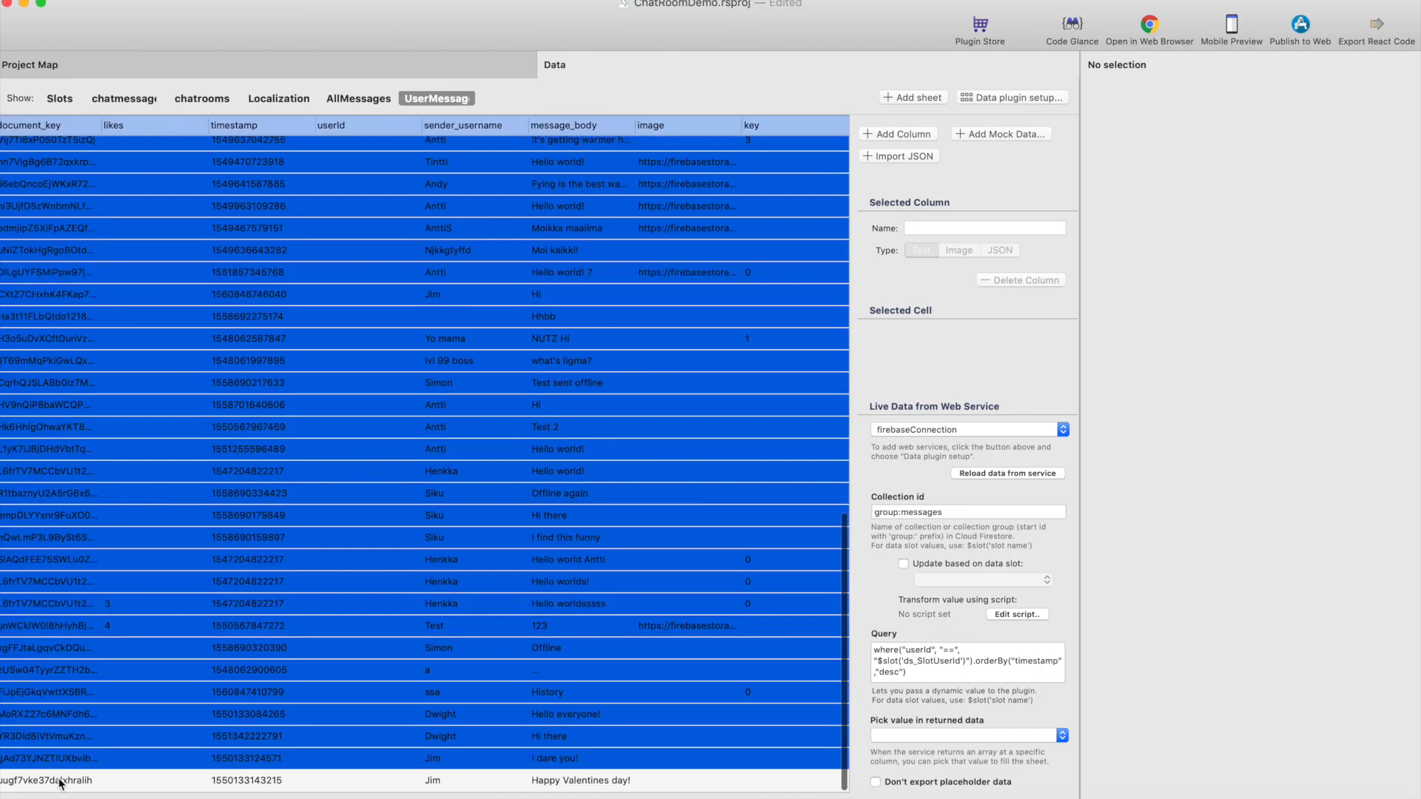
pyautogui.keyDown('shift'); pyautogui.click(59, 779); pyautogui.keyUp('shift')
pyautogui.press('Delete')
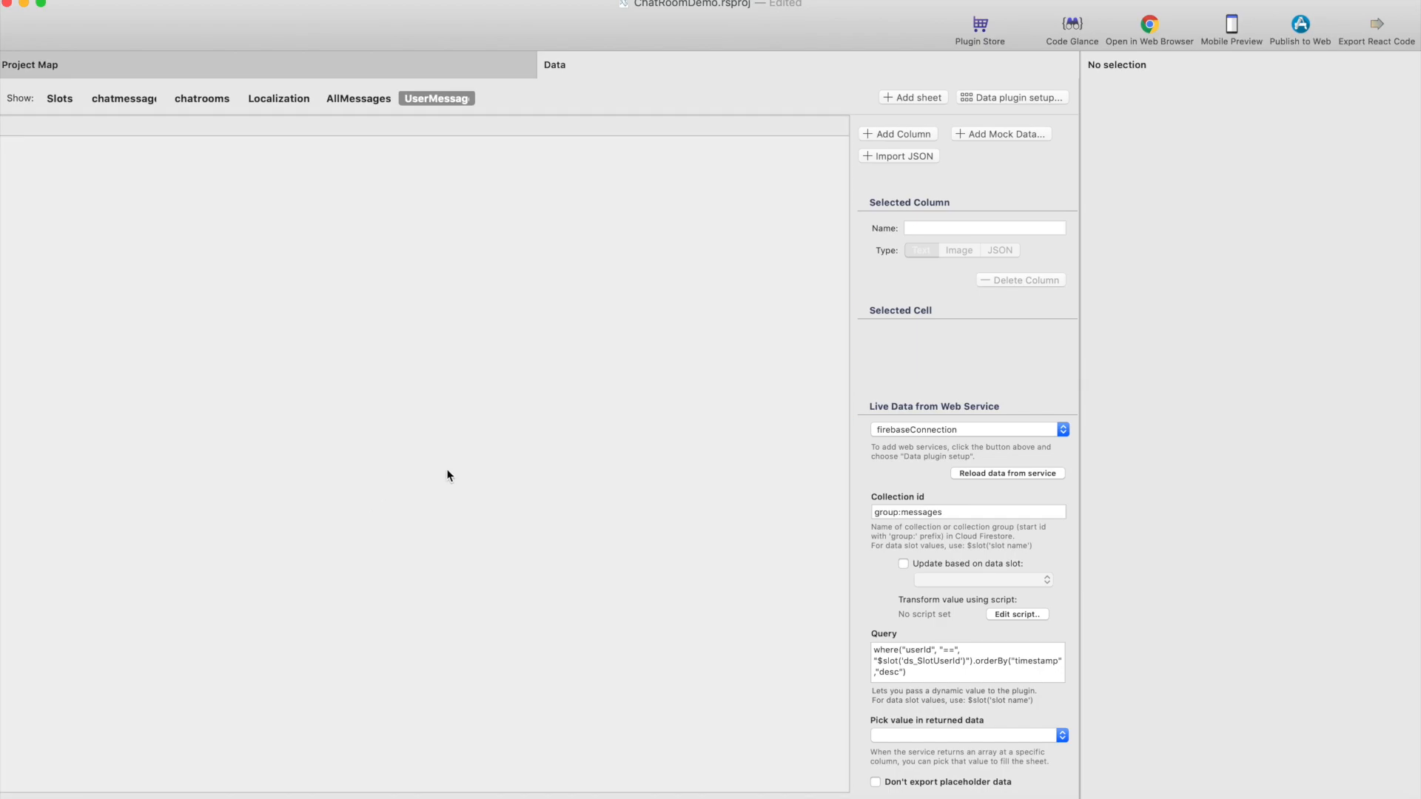
pyautogui.click(1029, 475)
pyautogui.click(835, 274)
# Open the default value of ds_SlotUsername for editing, and look up the userId of a First chatroom message in the Firestore console in Chrome
pyautogui.click(59, 103)
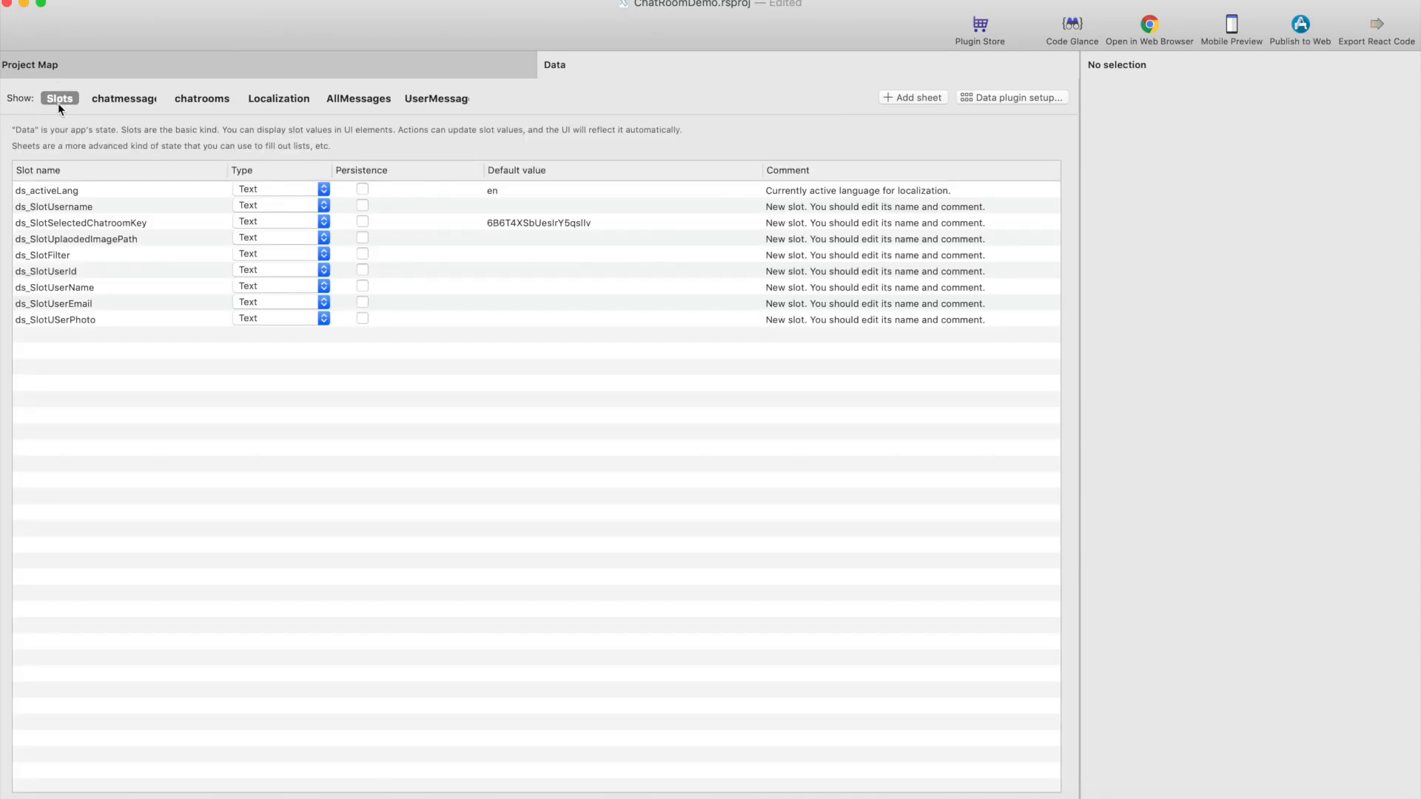
pyautogui.click(526, 208)
pyautogui.click(520, 207)
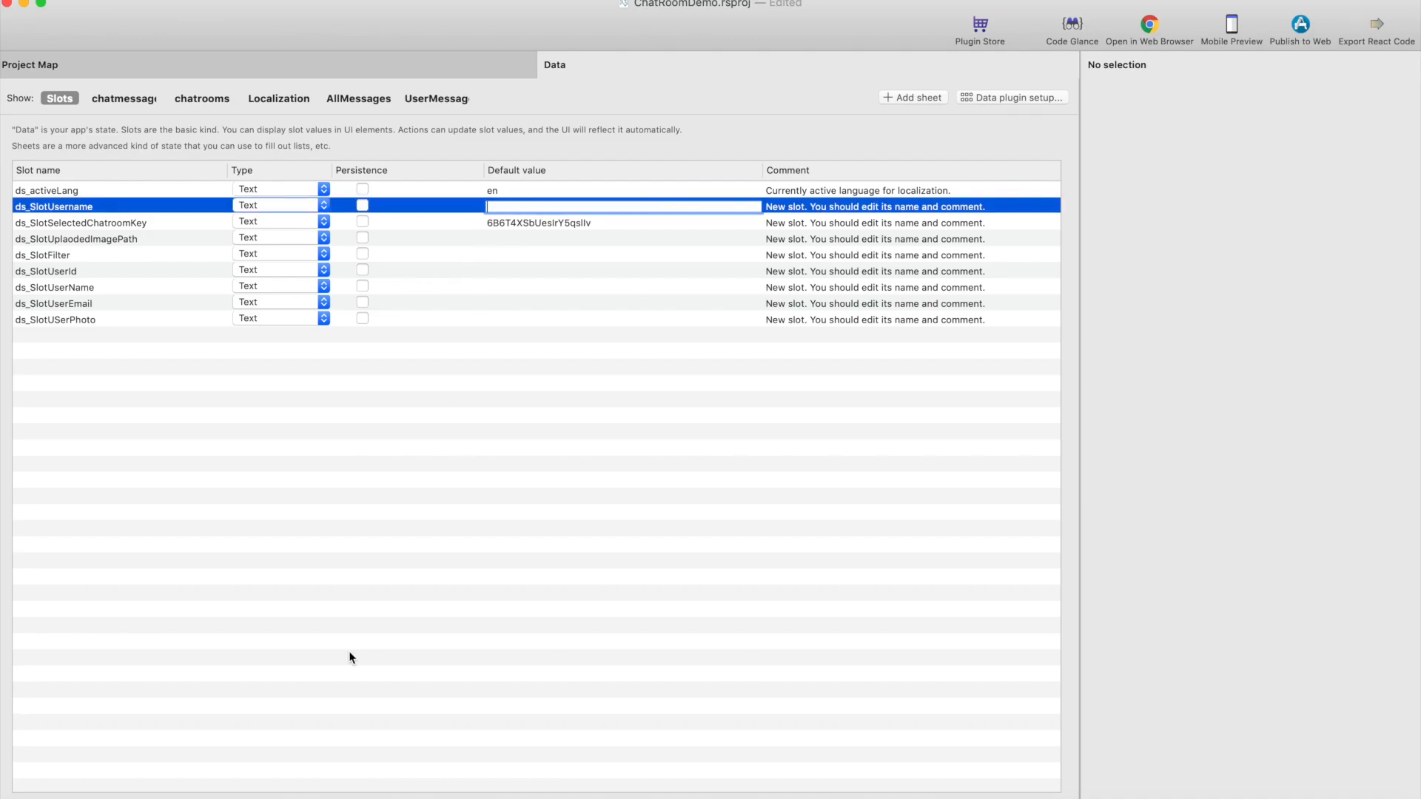
pyautogui.click(186, 798)
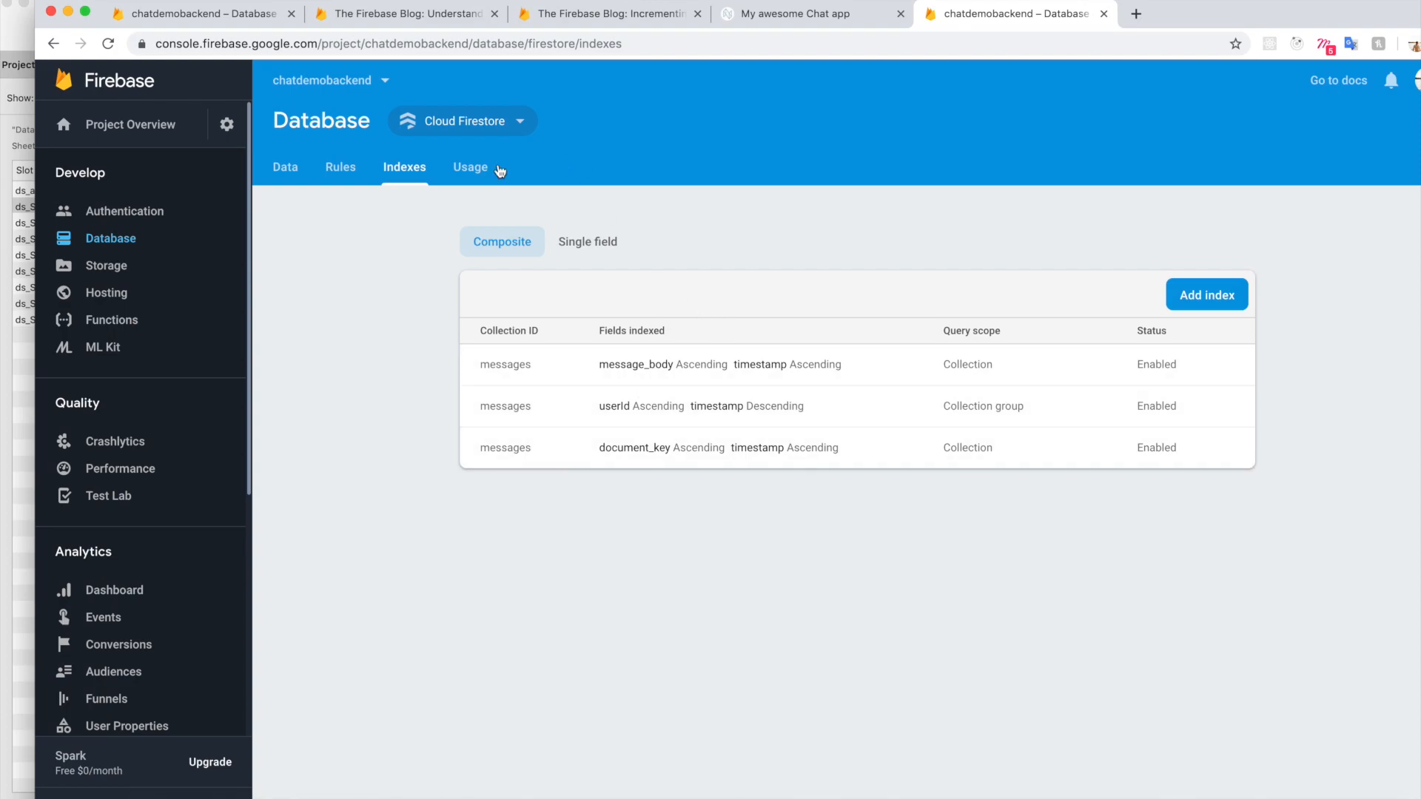
pyautogui.click(130, 243)
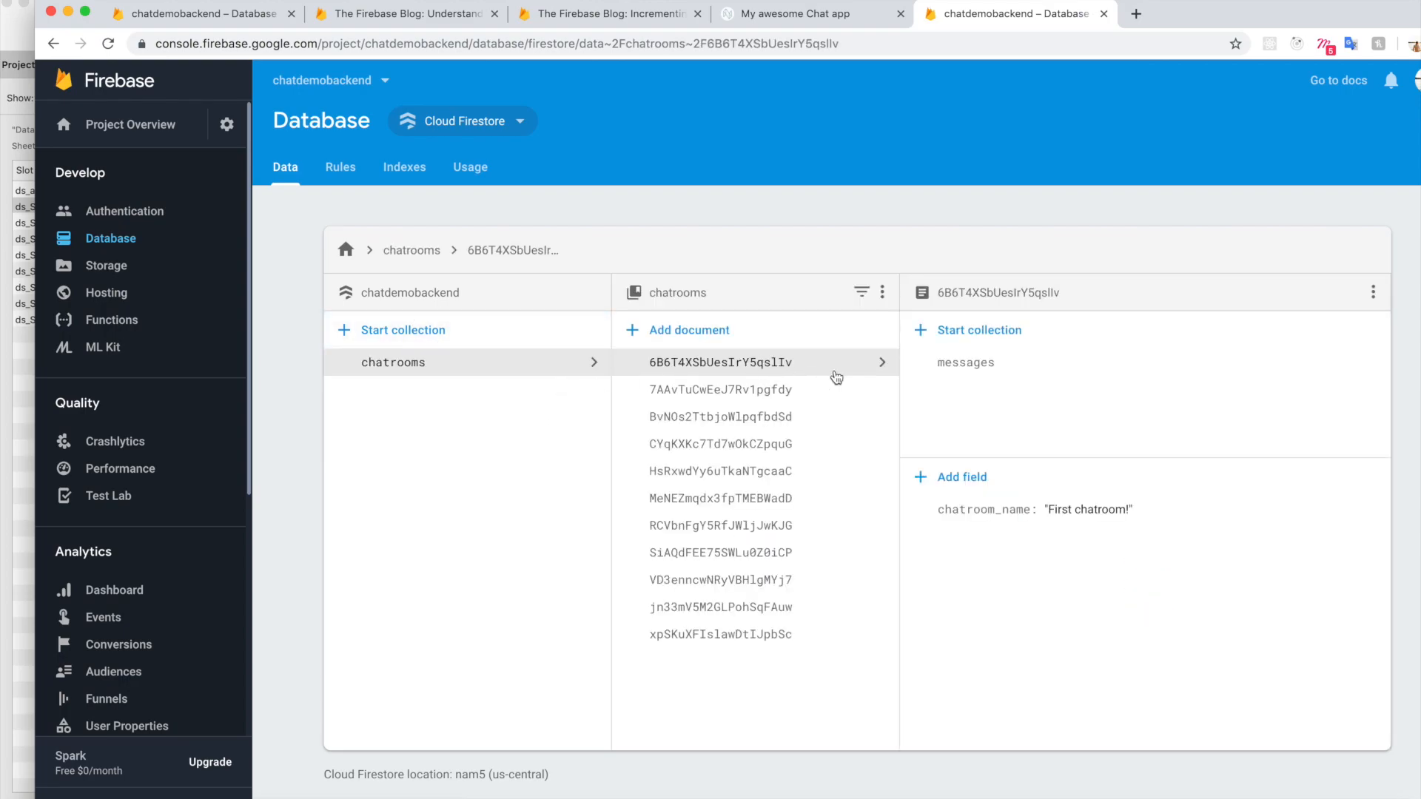
pyautogui.click(959, 366)
pyautogui.click(990, 361)
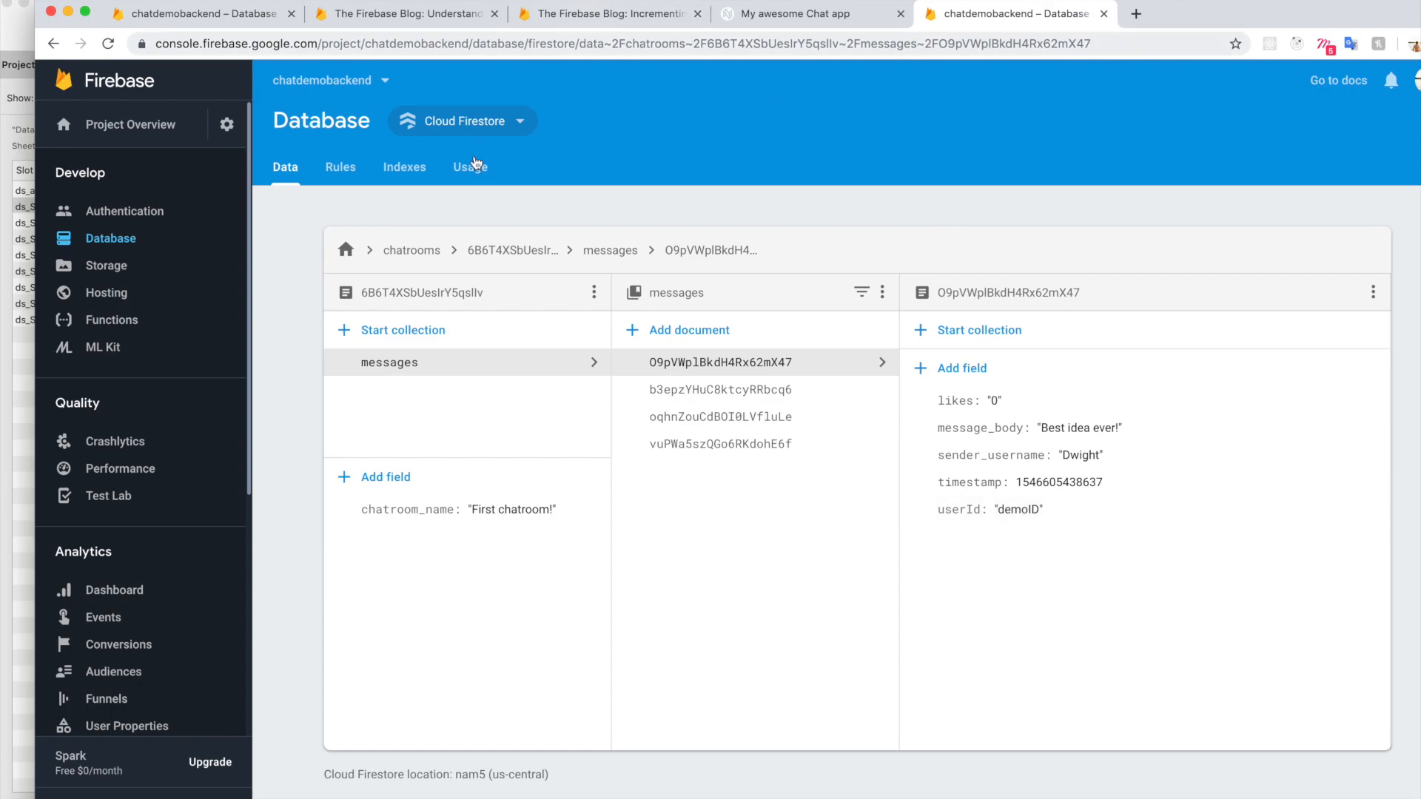
# Switch back to React Studio, set the default value of ds_SlotUsername to demoID and try reloading the UserMessages data from the service
pyautogui.press('super+Tab')
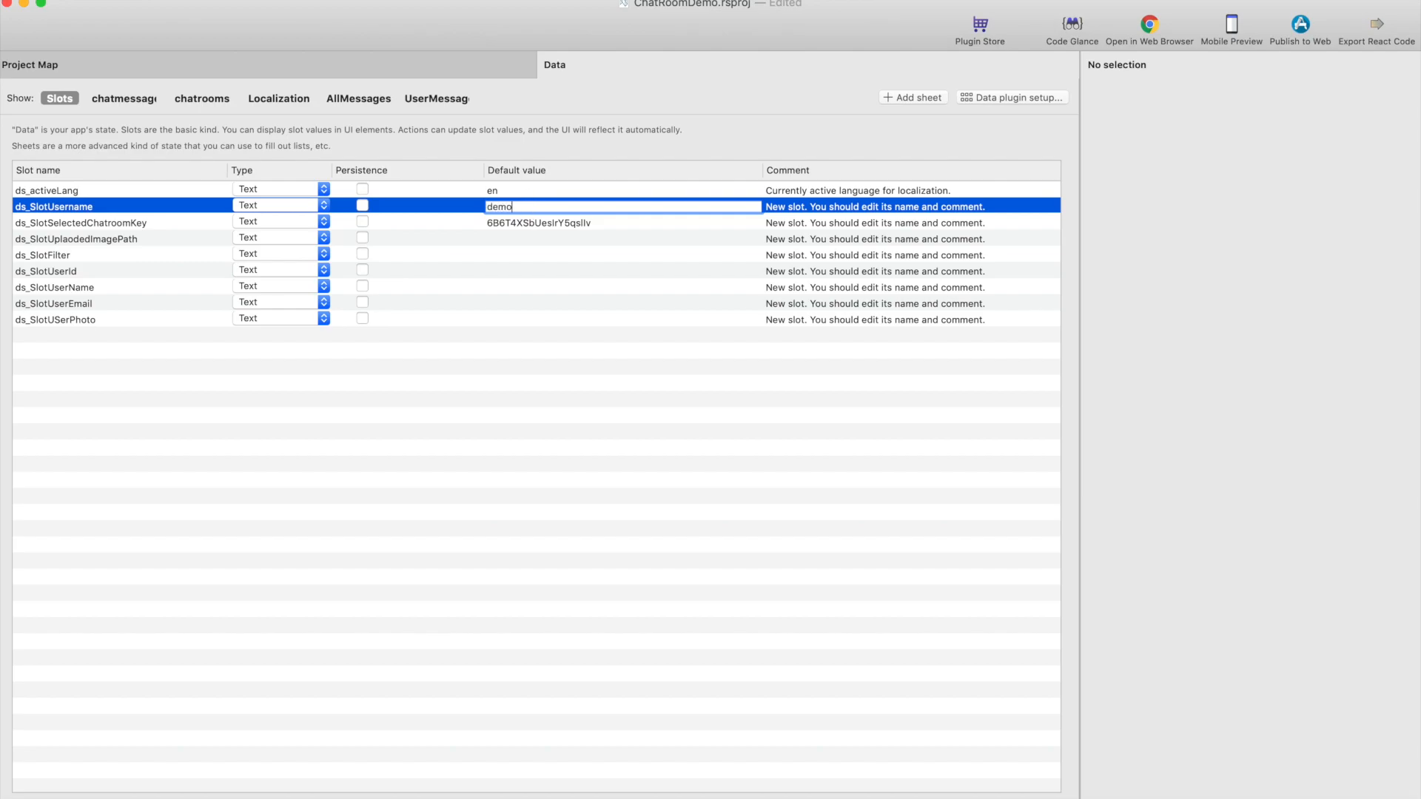
pyautogui.press('Return')
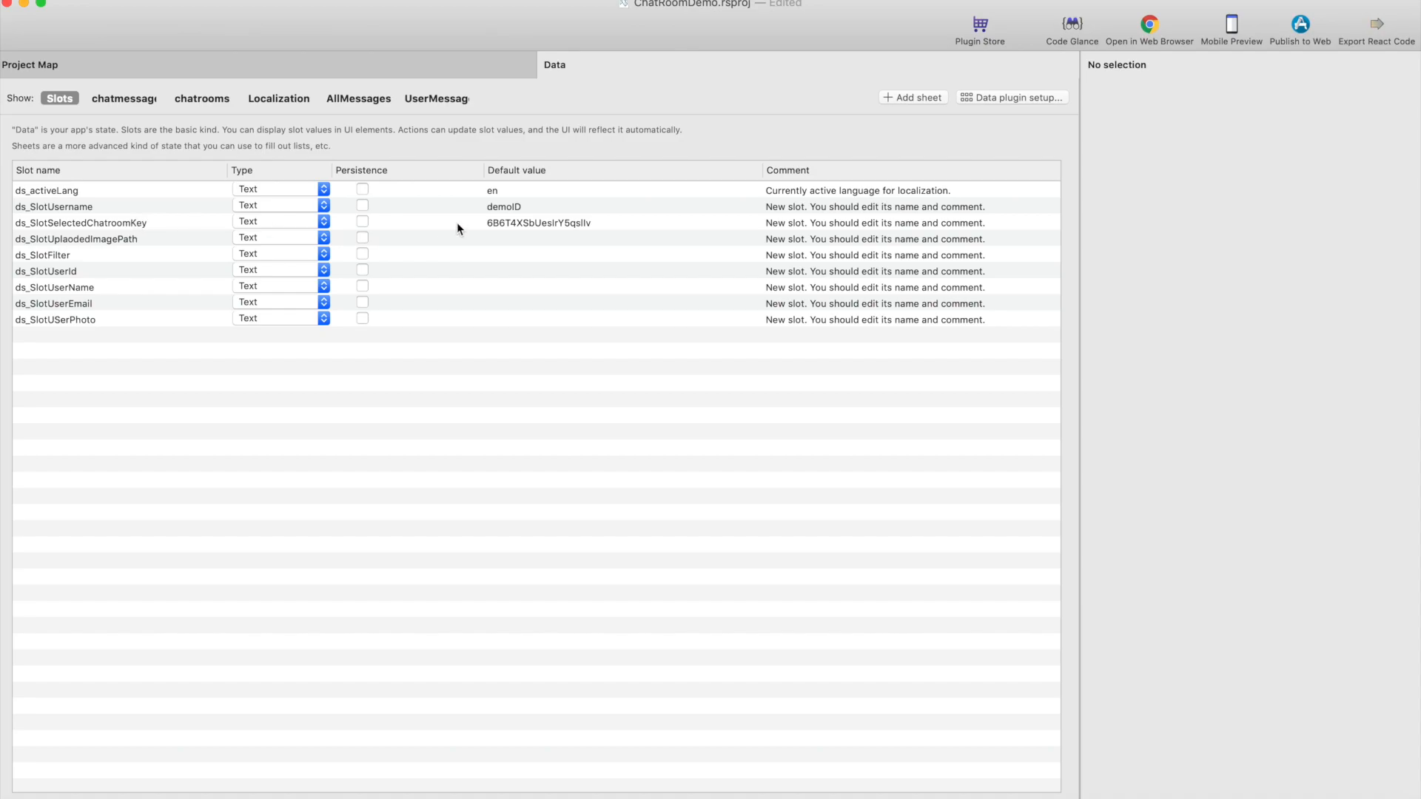
pyautogui.click(428, 102)
pyautogui.click(1005, 475)
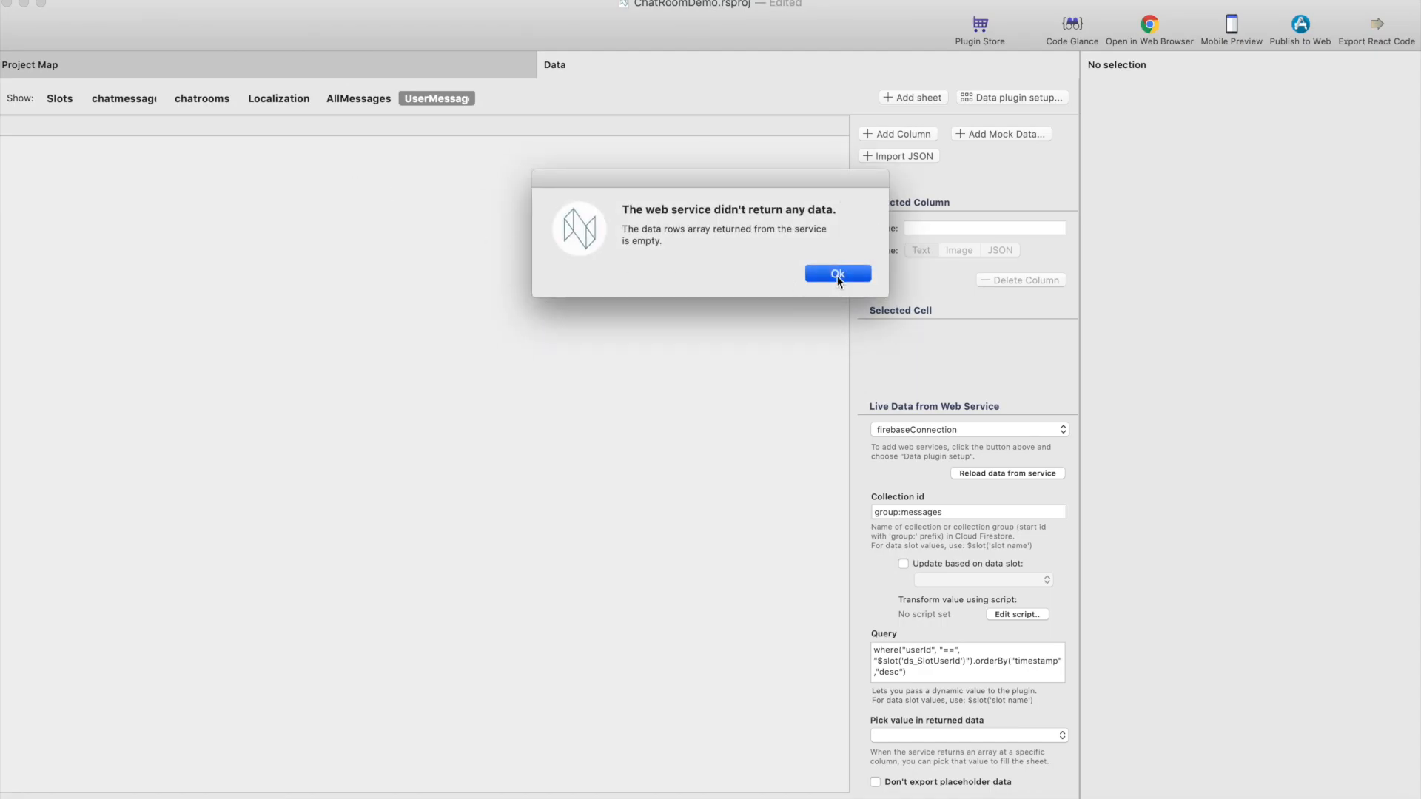
pyautogui.click(835, 274)
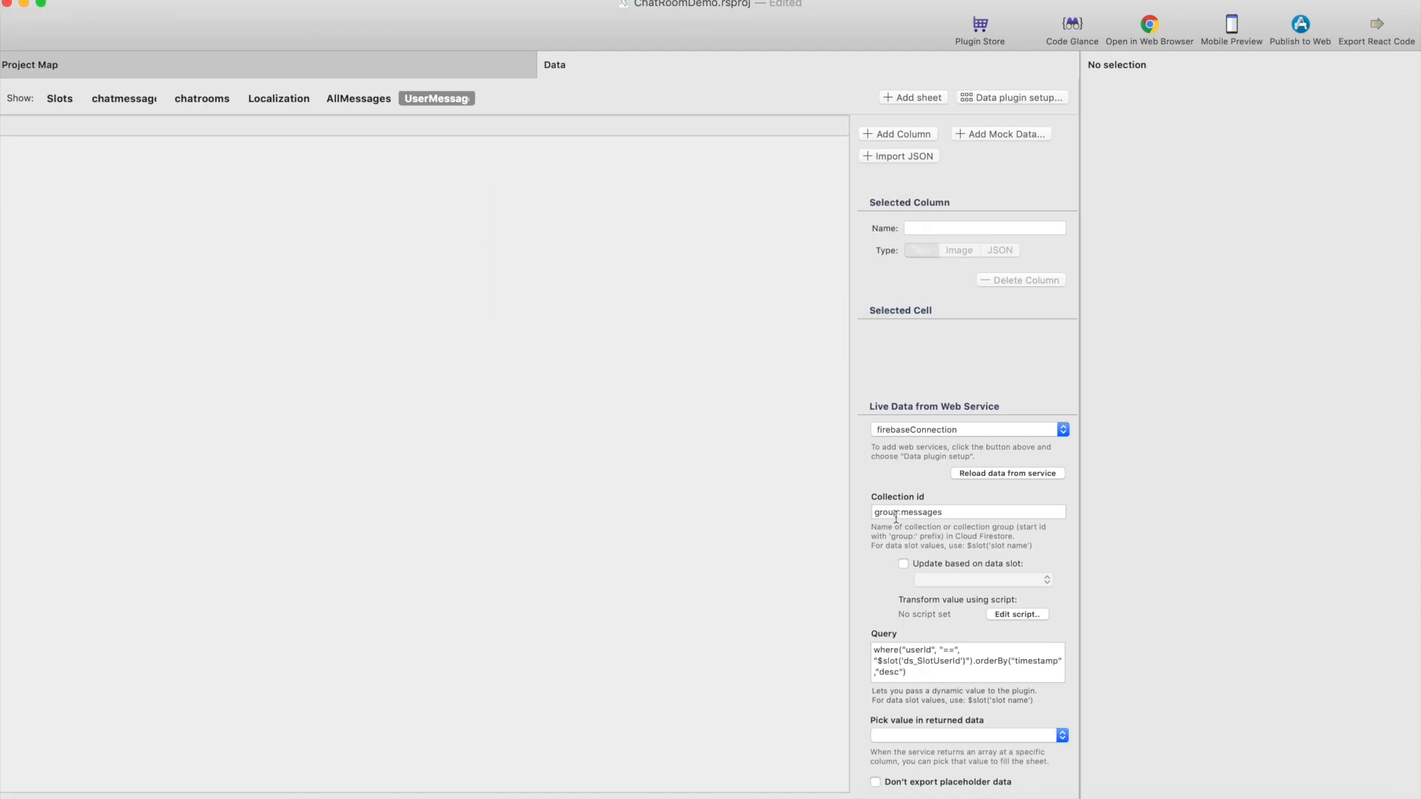
# Check the ds_SlotUsername default against the message's userId field in Firestore in Chrome, closing the field editor without changes
pyautogui.click(74, 101)
pyautogui.click(521, 209)
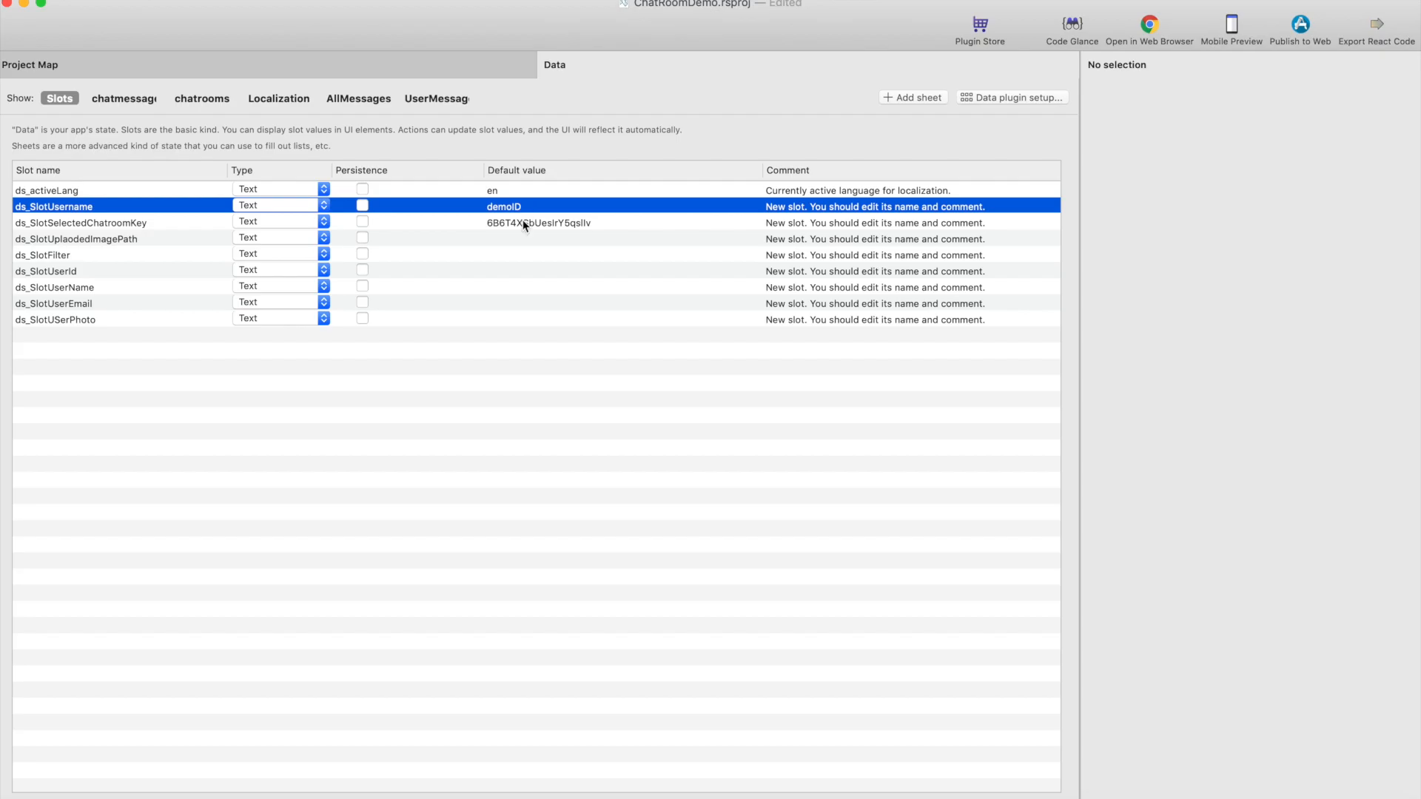
pyautogui.press('super+Tab')
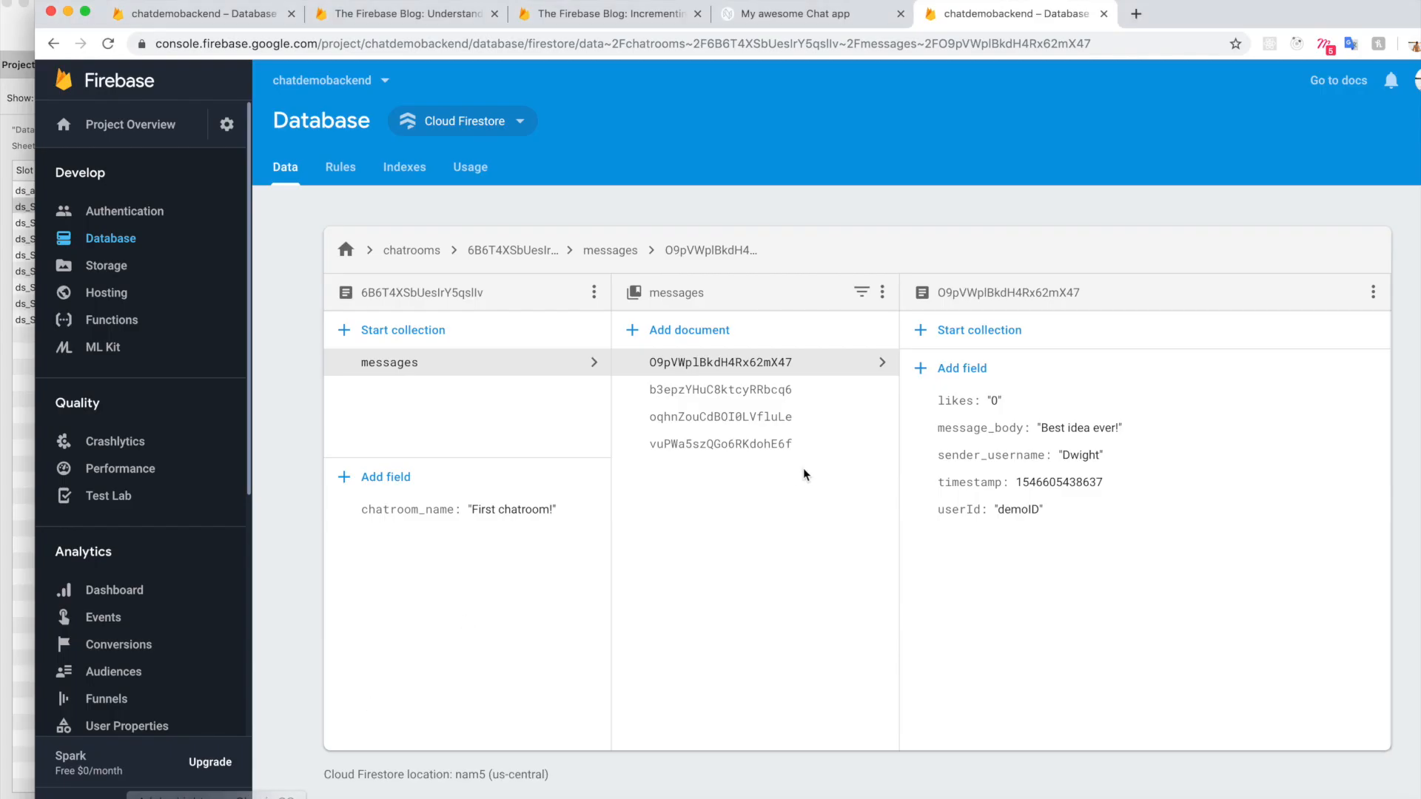
pyautogui.click(1022, 516)
pyautogui.click(1189, 547)
pyautogui.doubleClick(1117, 549)
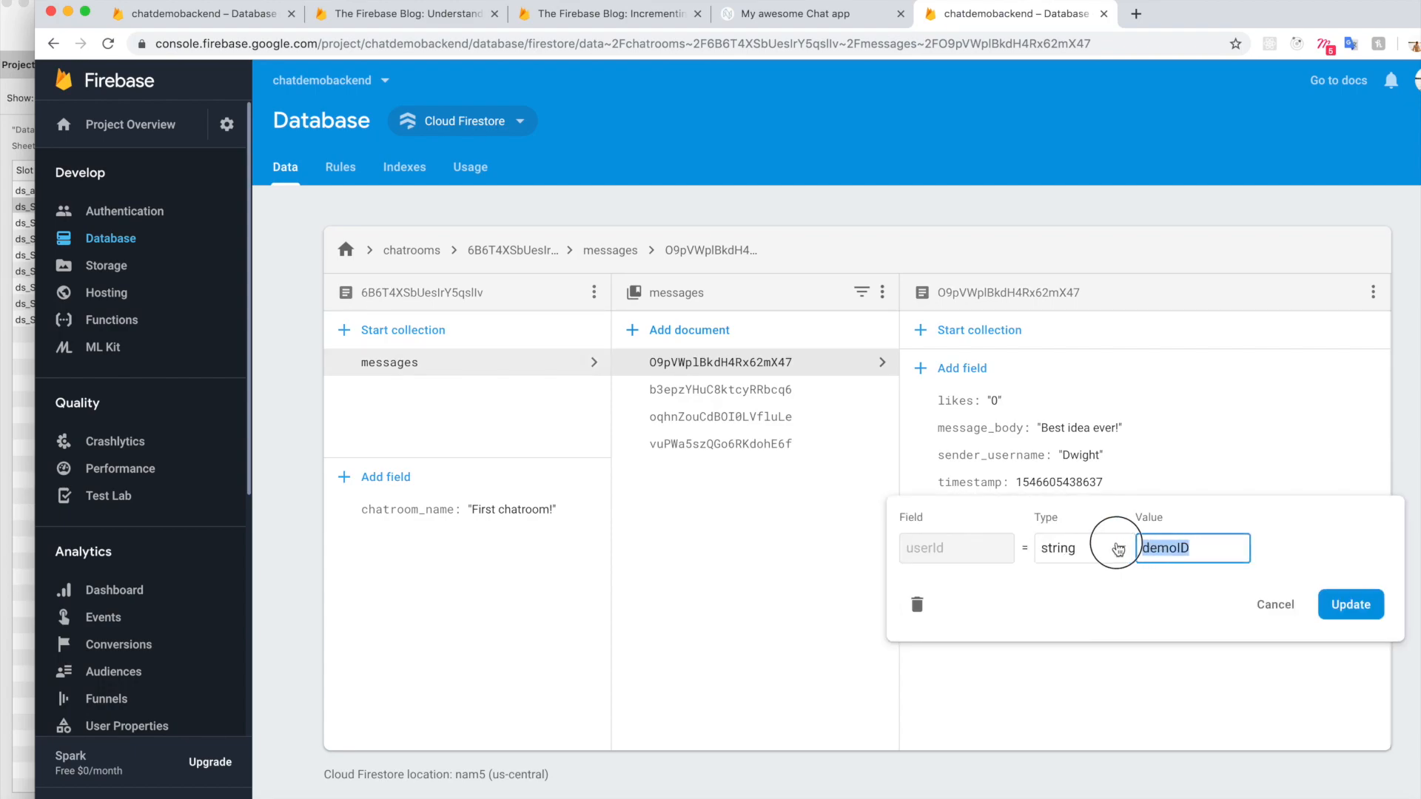
pyautogui.click(1283, 611)
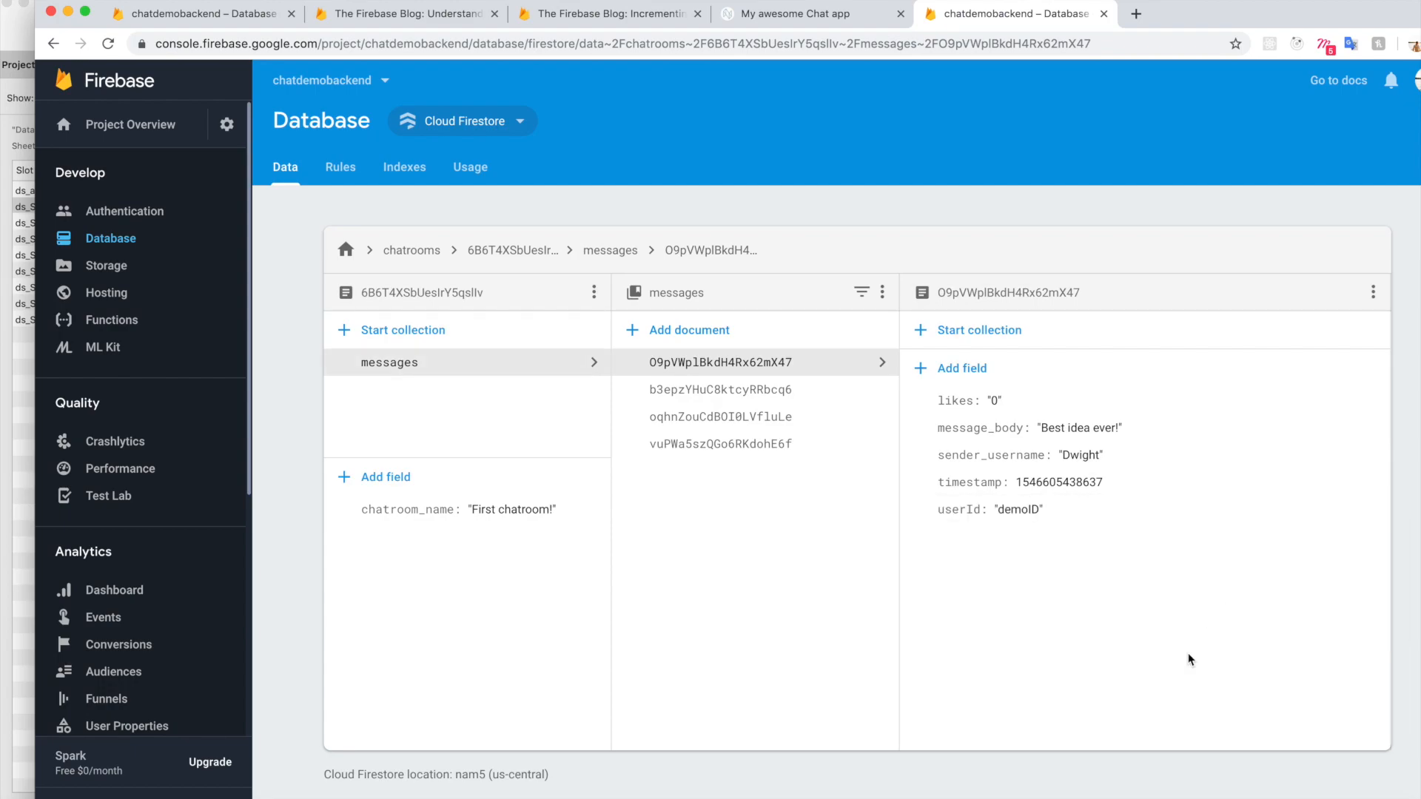
# Switch back to React Studio, copy the default value of ds_SlotUsername and clear it from that slot
pyautogui.press('super+Tab')
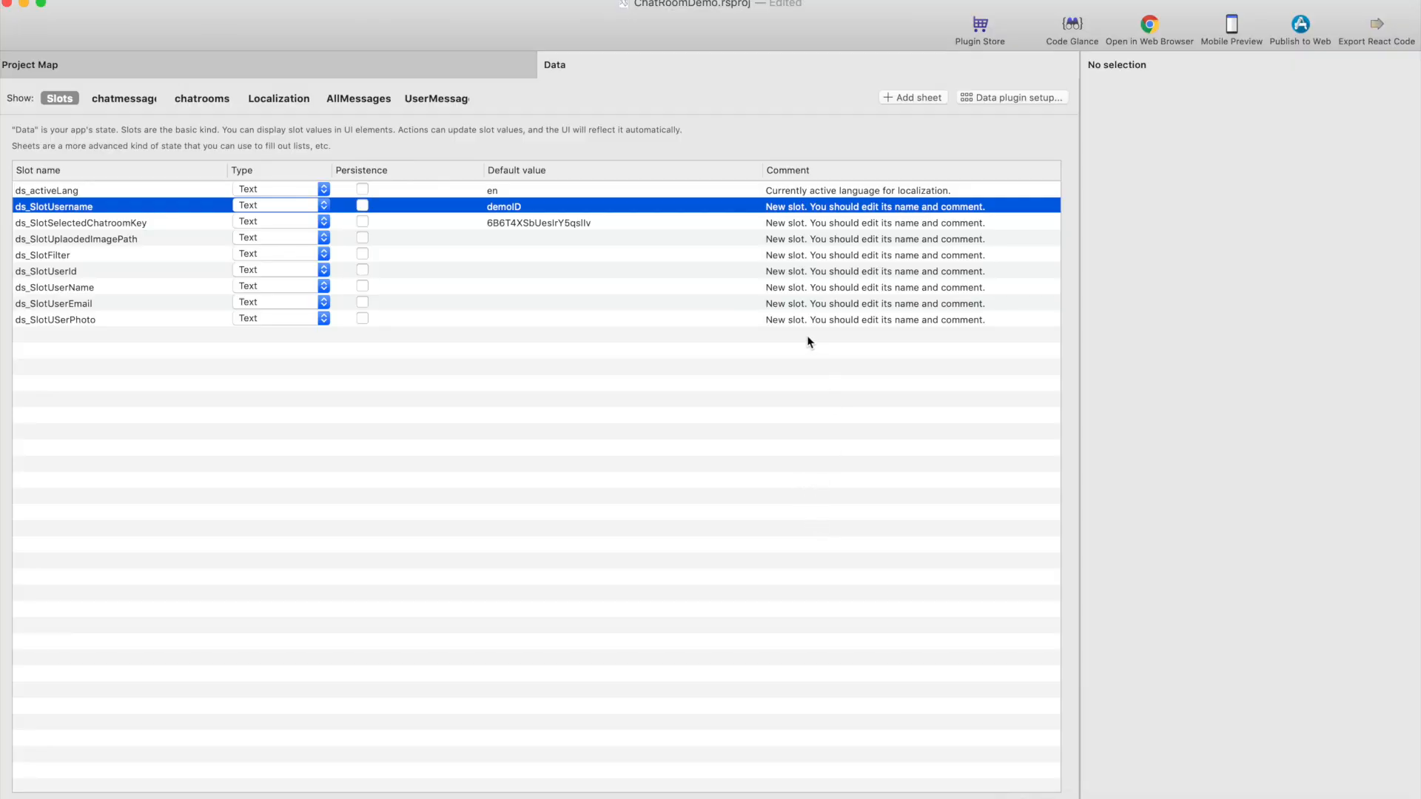
pyautogui.click(521, 207)
pyautogui.press('super+a')
pyautogui.press('super+c')
pyautogui.press('BackSpace')
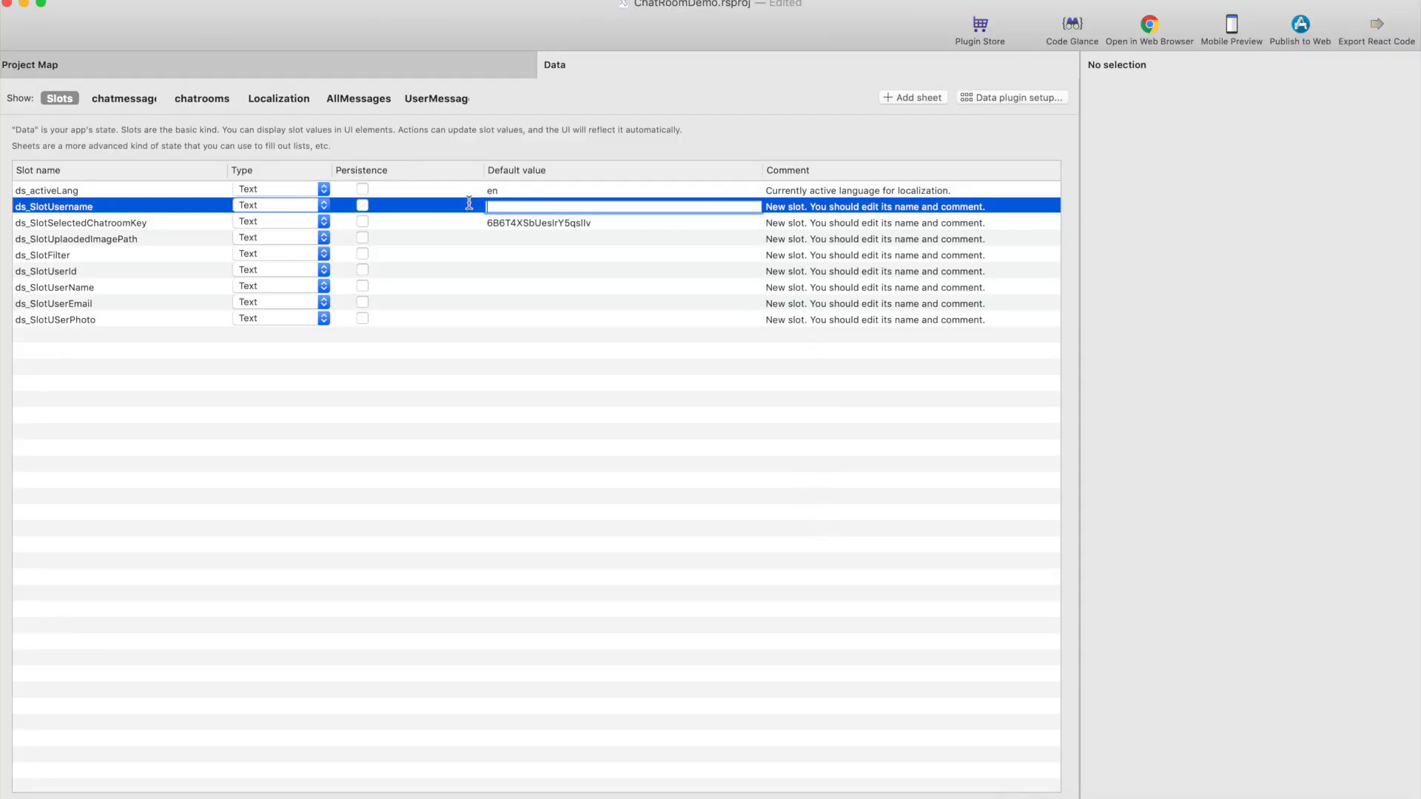
pyautogui.press('Return')
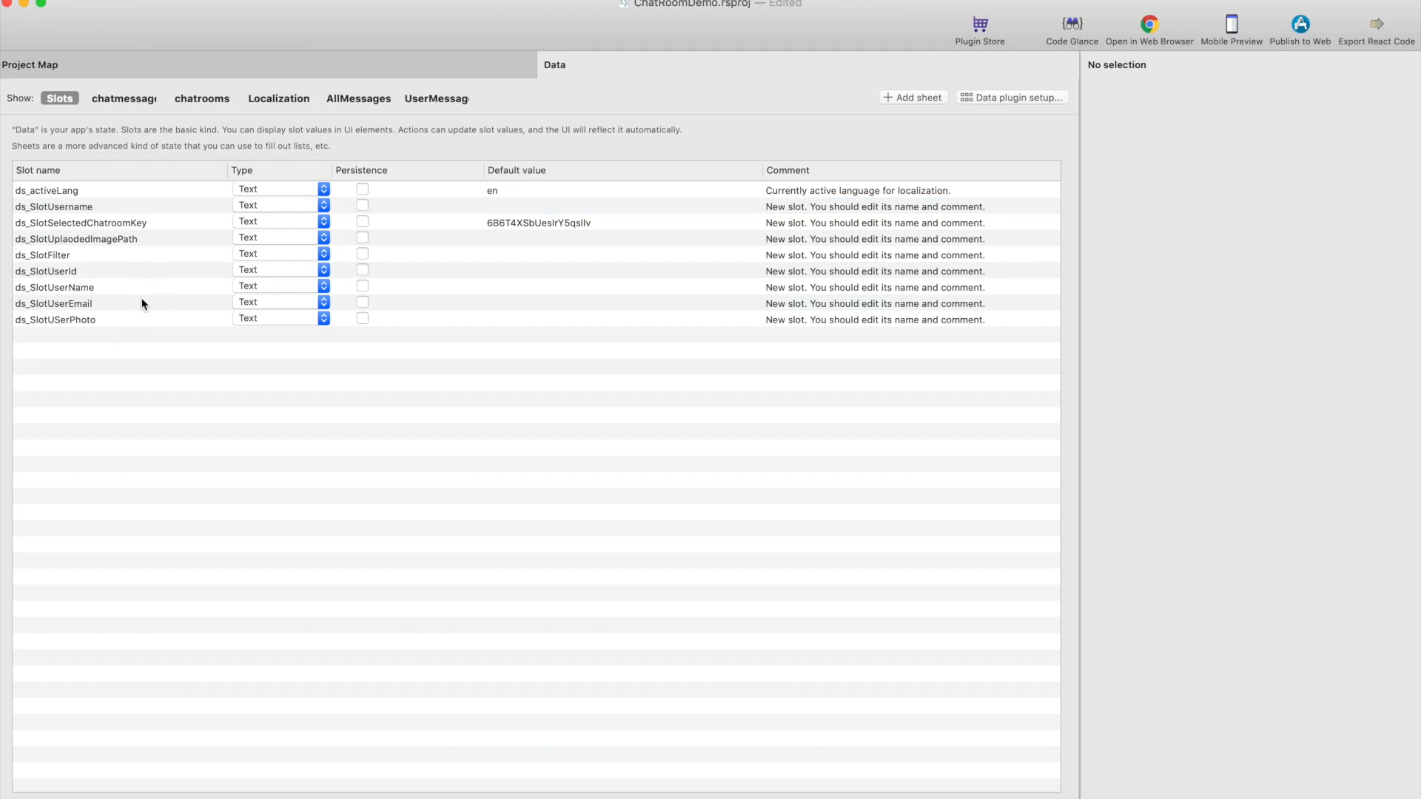
# Set the default value of ds_SlotUserId to demoID and reload the UserMessages sheet's data from the service
pyautogui.click(152, 271)
pyautogui.click(517, 271)
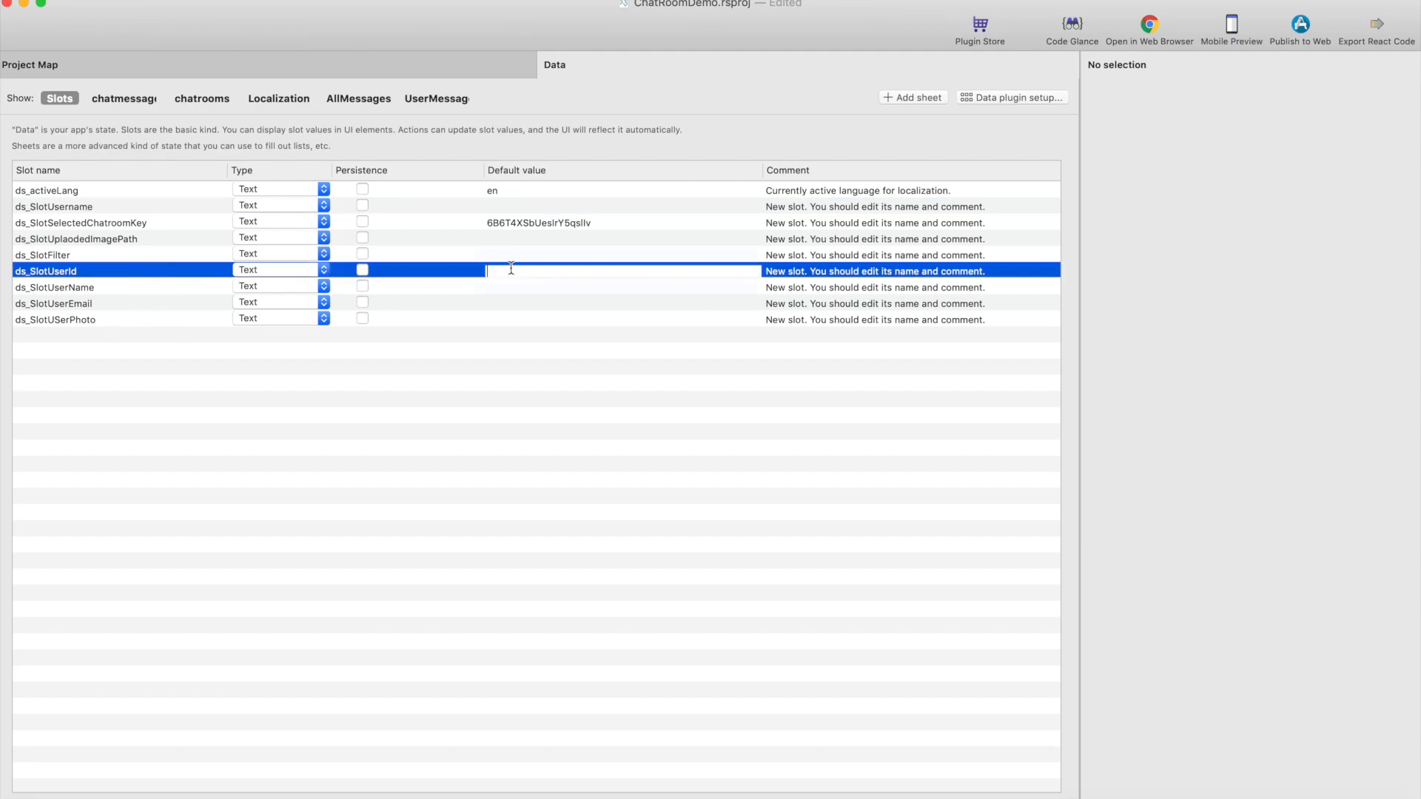
pyautogui.press('super+v')
pyautogui.press('Return')
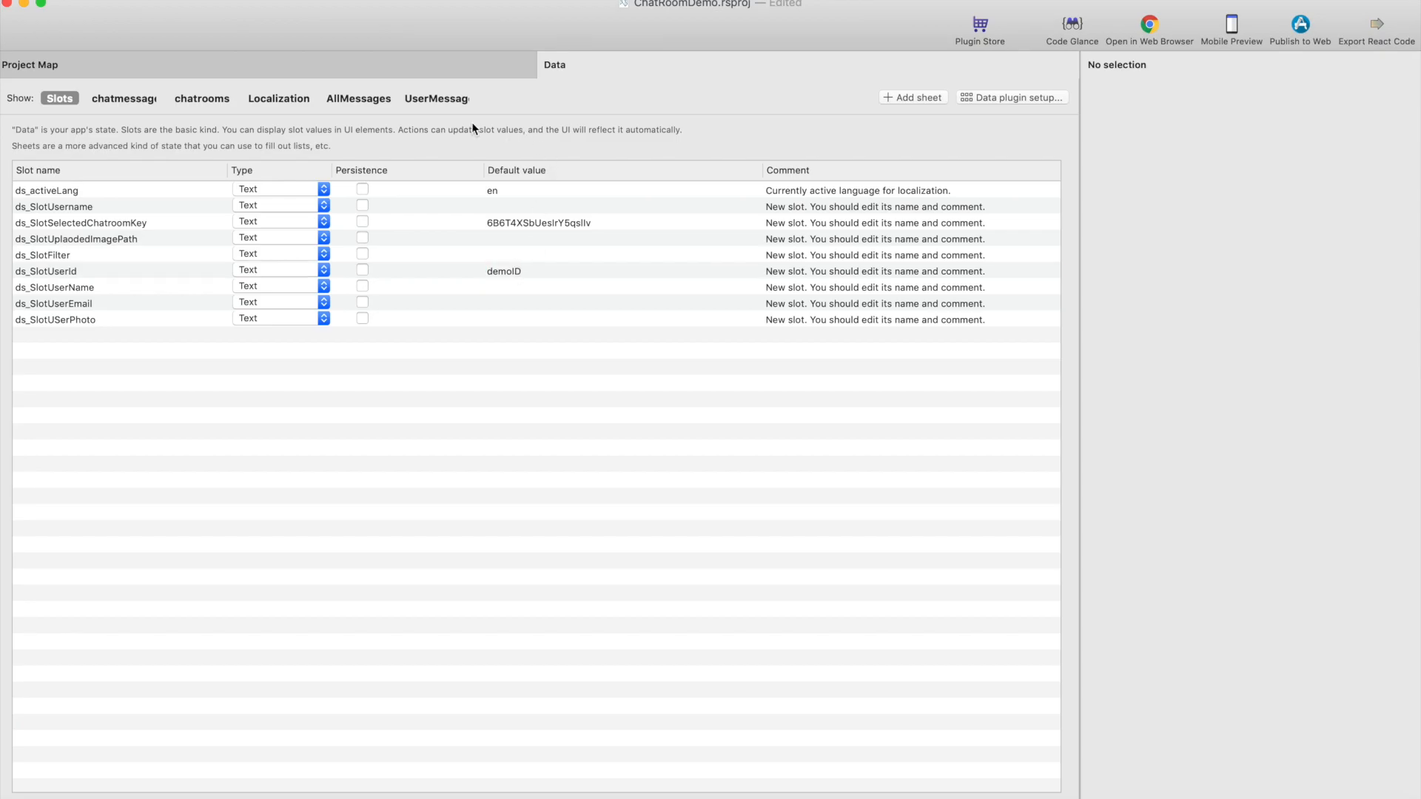
pyautogui.click(430, 102)
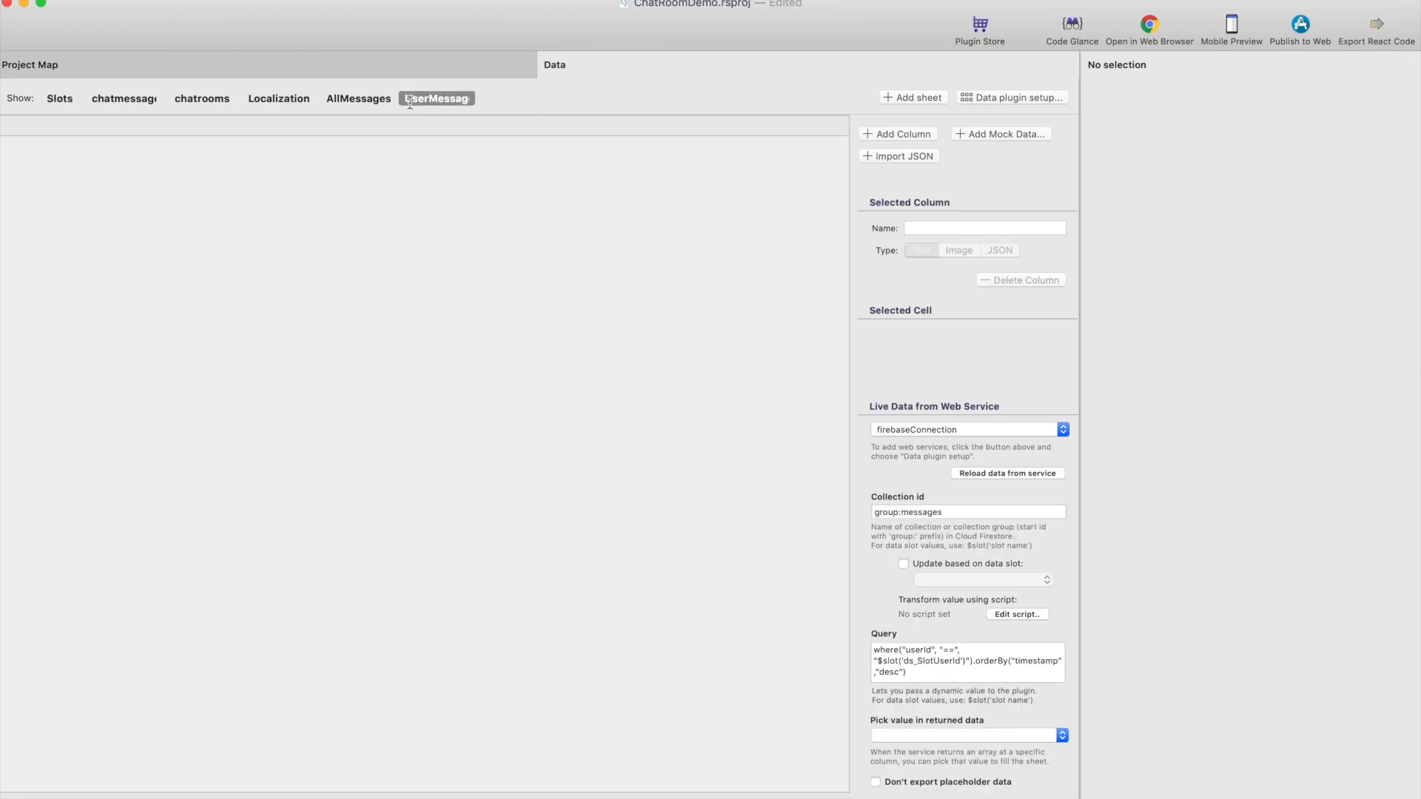
pyautogui.click(982, 474)
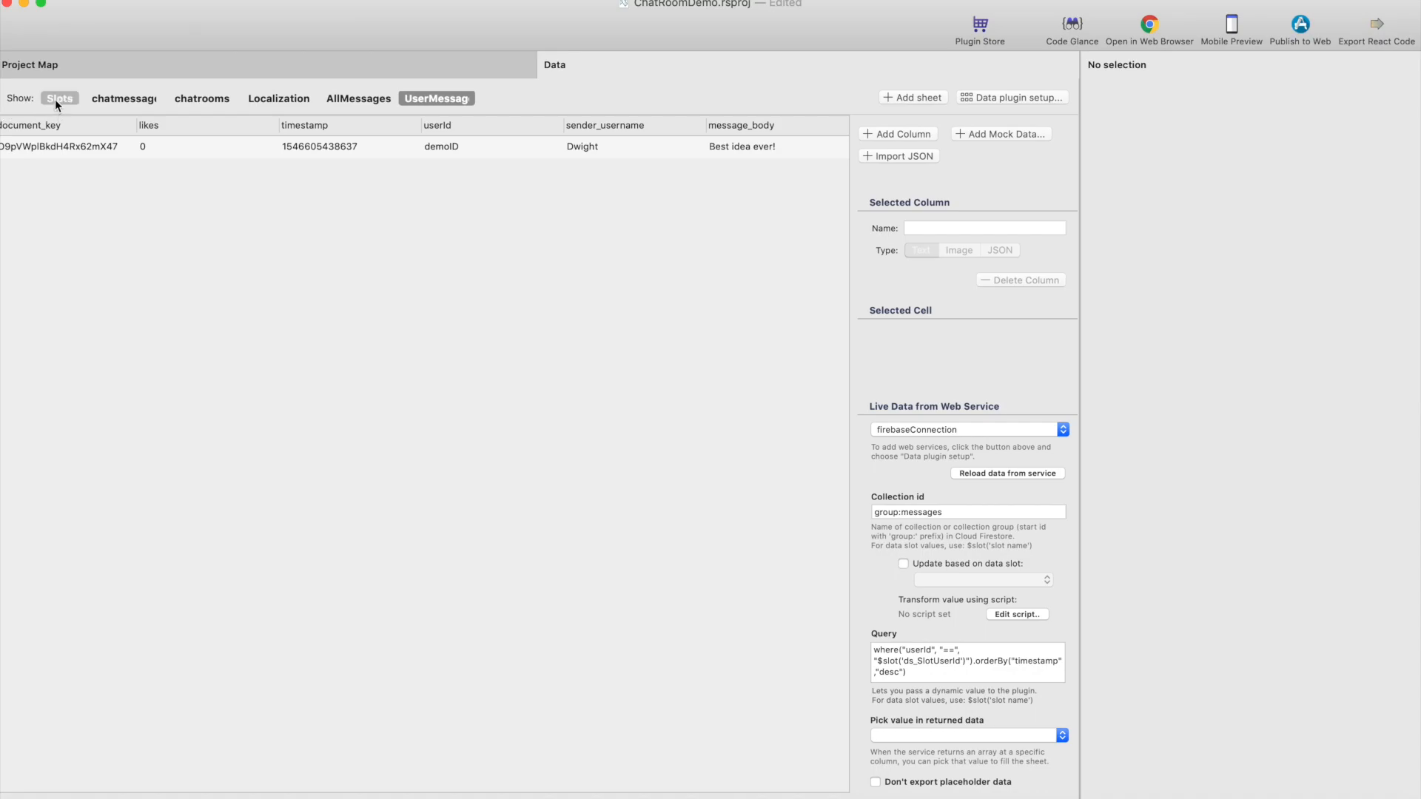
# Move the UserMessages screen block farther from the Login gate in the project map and review the UserMessages data sheet
pyautogui.click(59, 64)
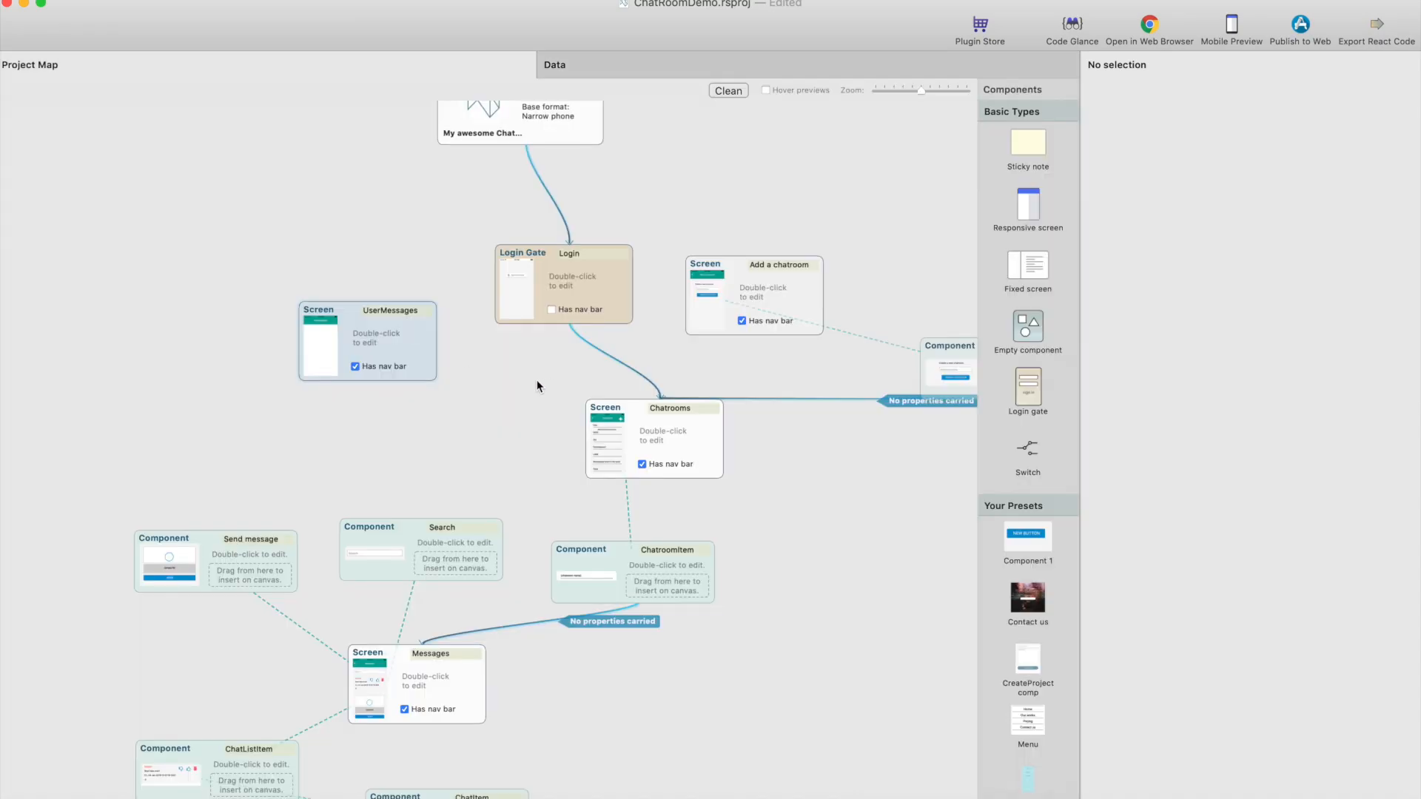
pyautogui.moveTo(387, 342); pyautogui.dragTo(357, 322)
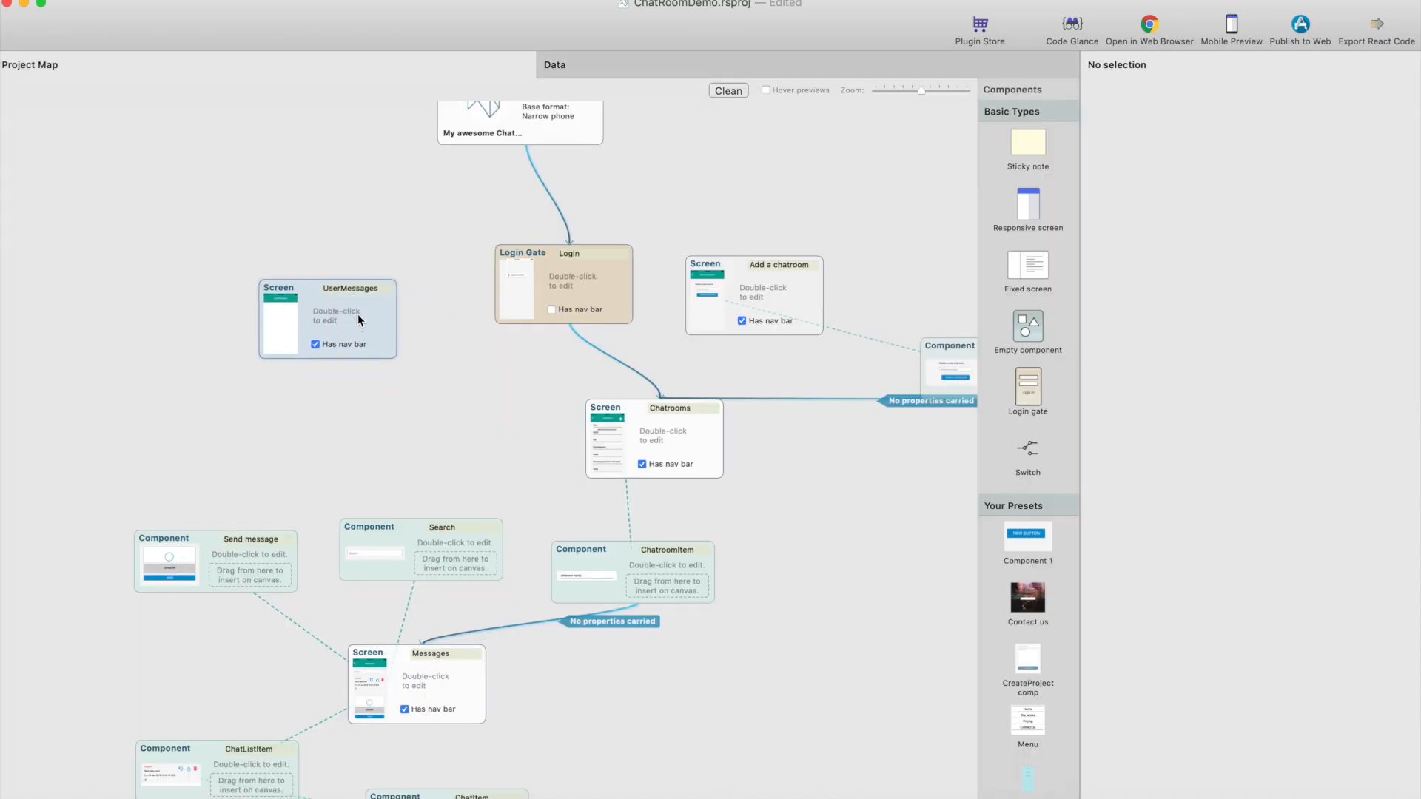
pyautogui.click(654, 74)
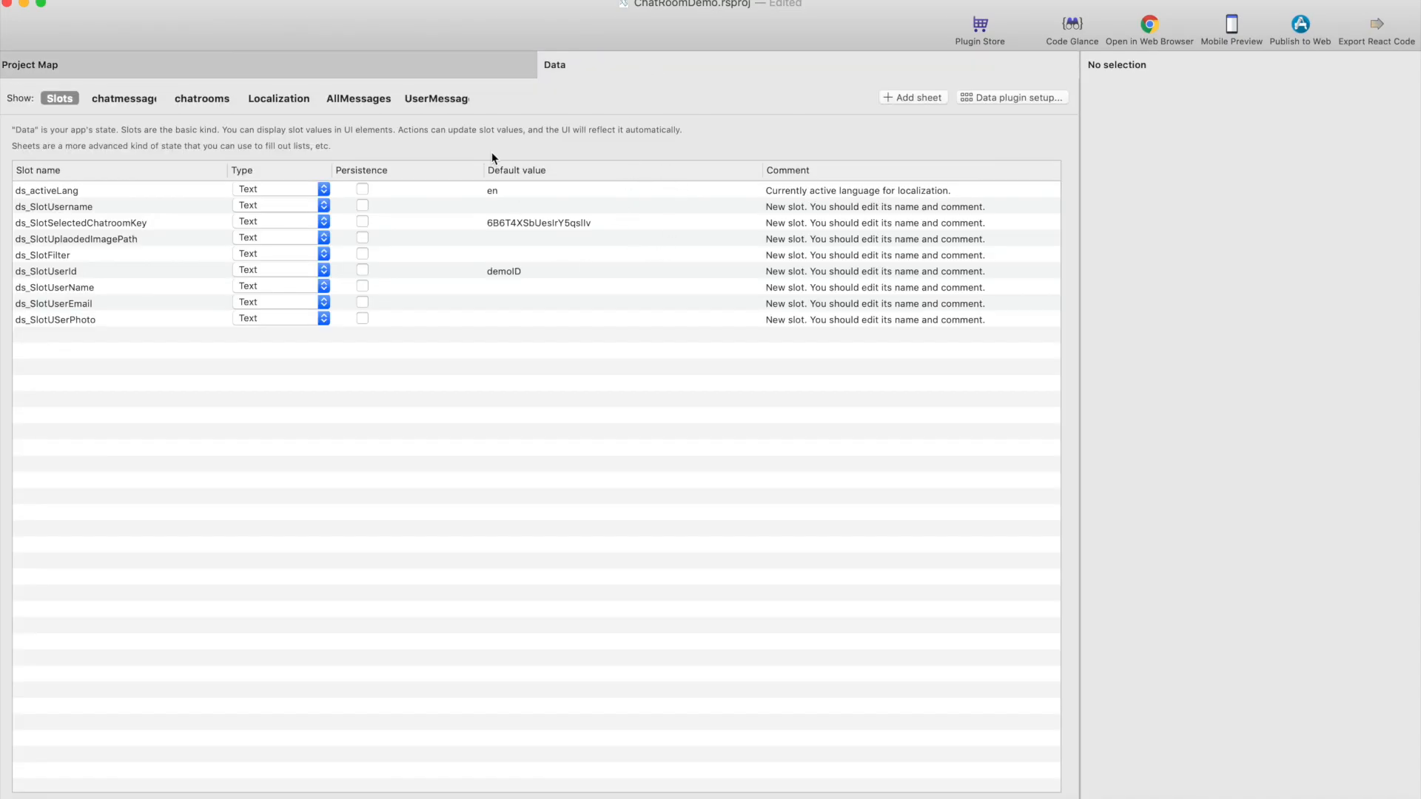
pyautogui.click(447, 99)
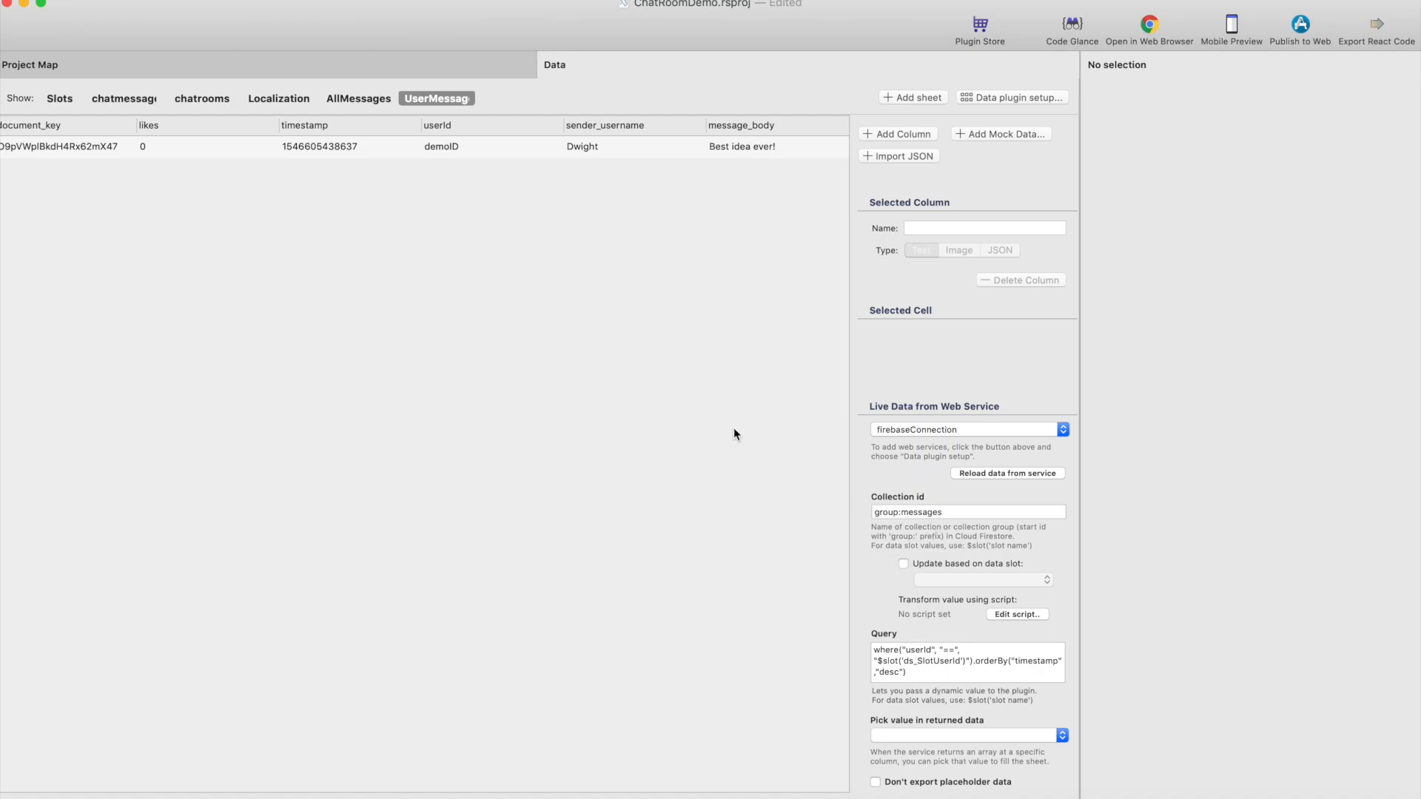
# Try two expanding text blocks, one below the other, on the UserMessages screen and delete both
pyautogui.click(218, 65)
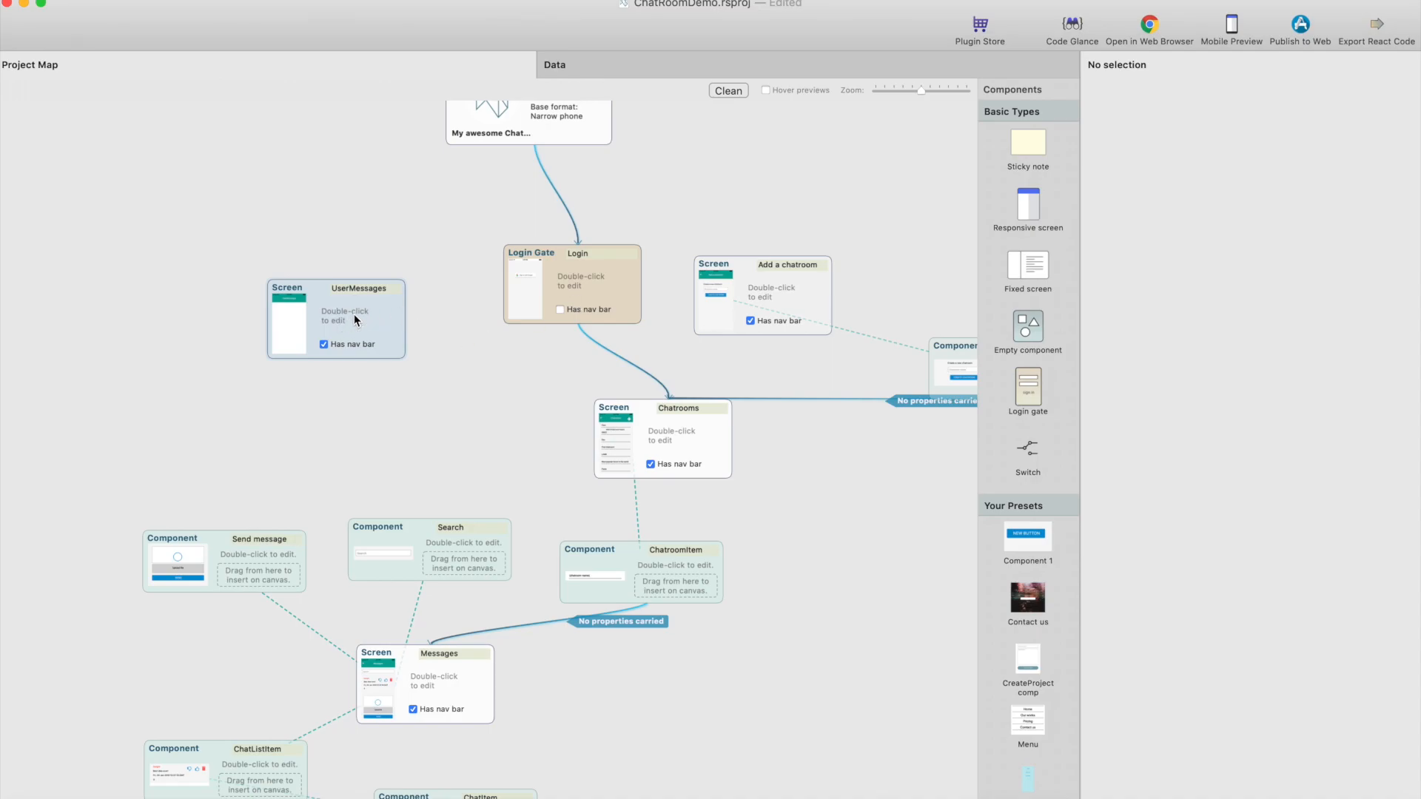
pyautogui.doubleClick(354, 314)
pyautogui.click(851, 342)
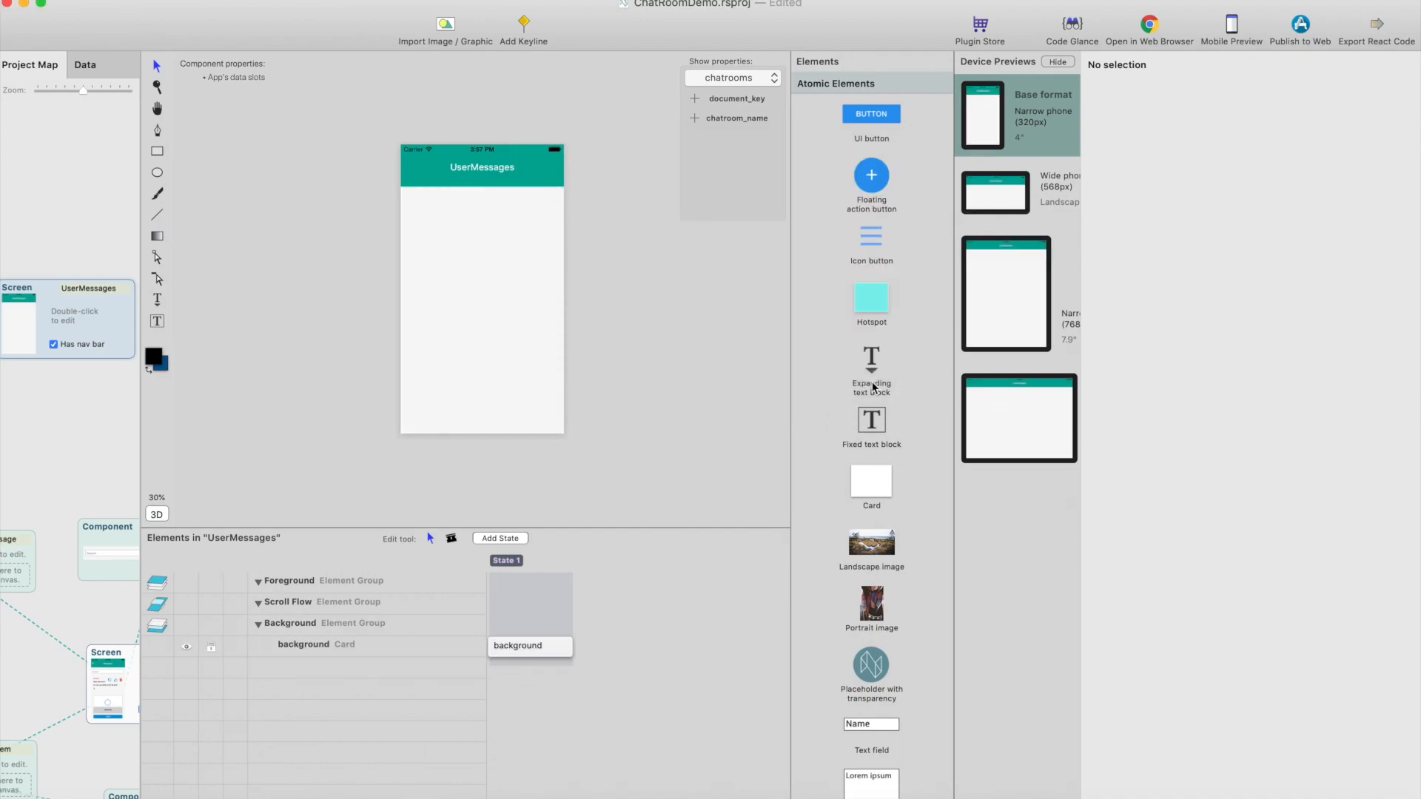
pyautogui.moveTo(878, 367); pyautogui.dragTo(473, 209)
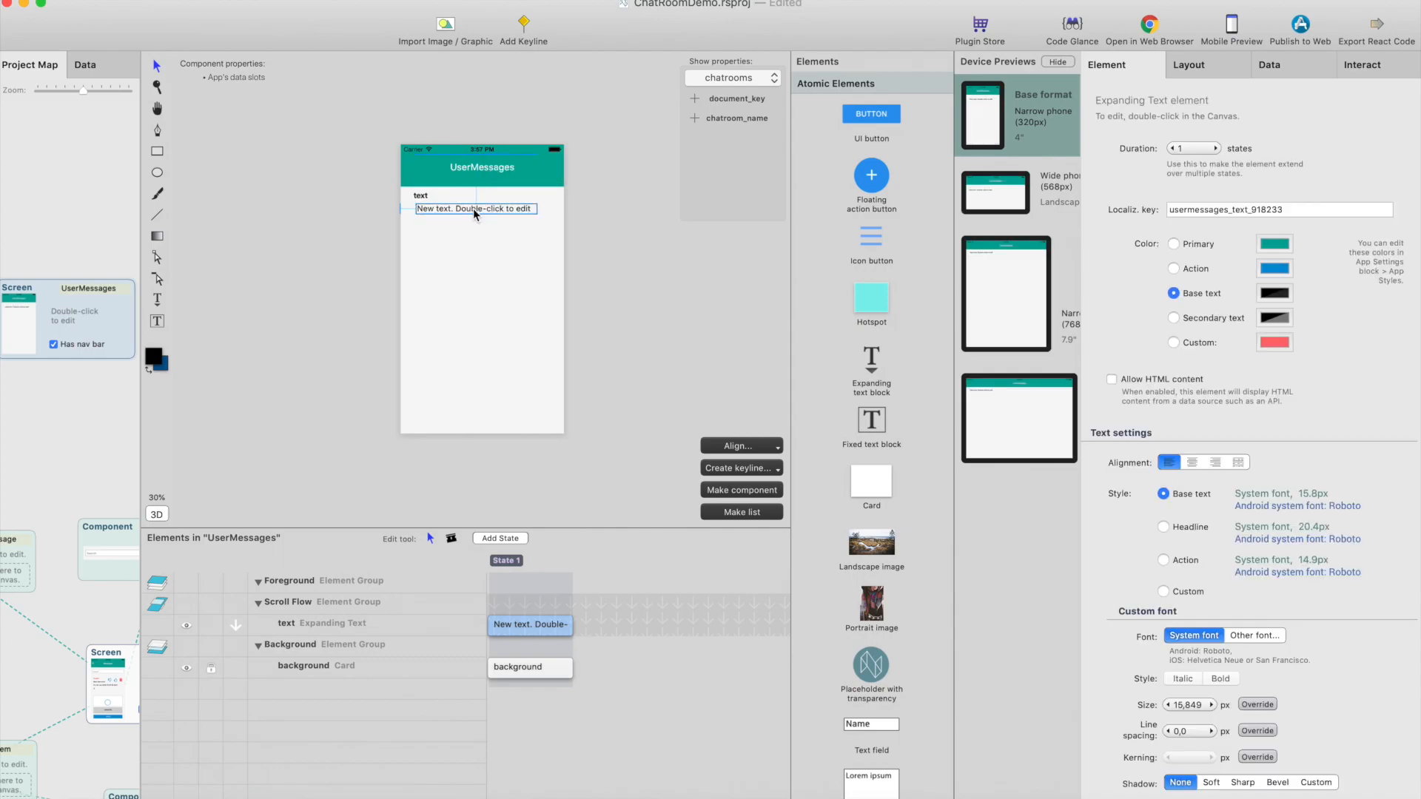
pyautogui.press('super+d')
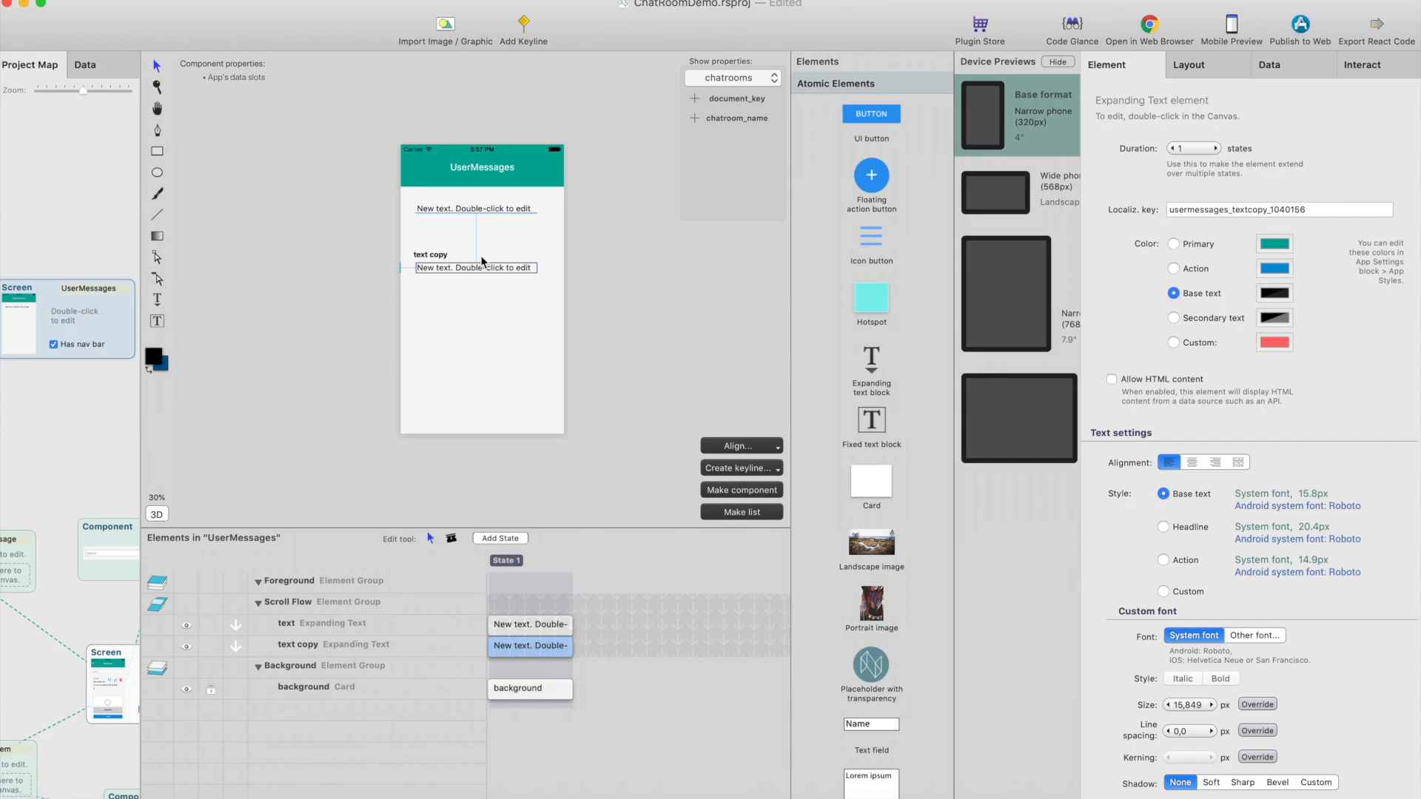
pyautogui.moveTo(482, 268); pyautogui.dragTo(483, 231)
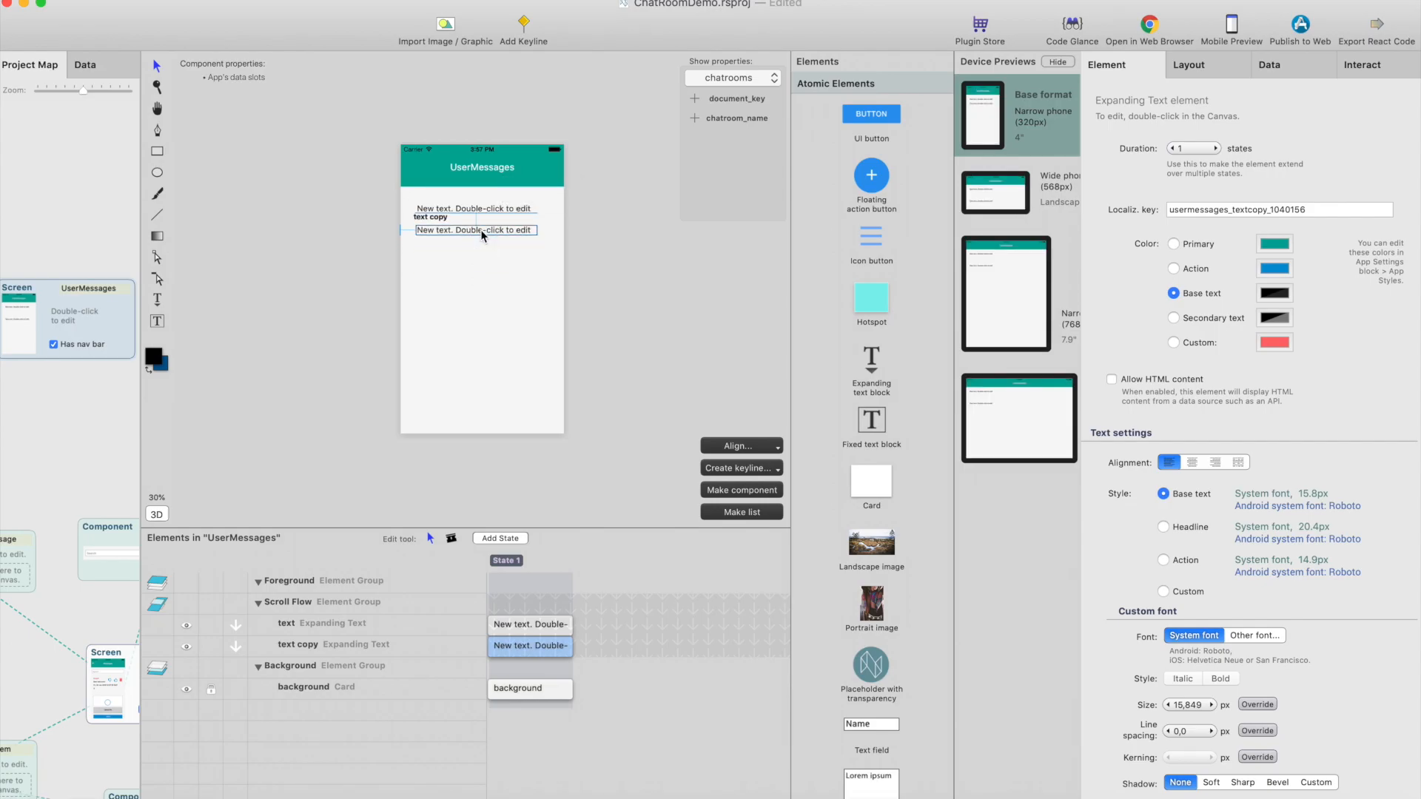
pyautogui.keyDown('shift'); pyautogui.click(482, 208); pyautogui.keyUp('shift')
pyautogui.press('Delete')
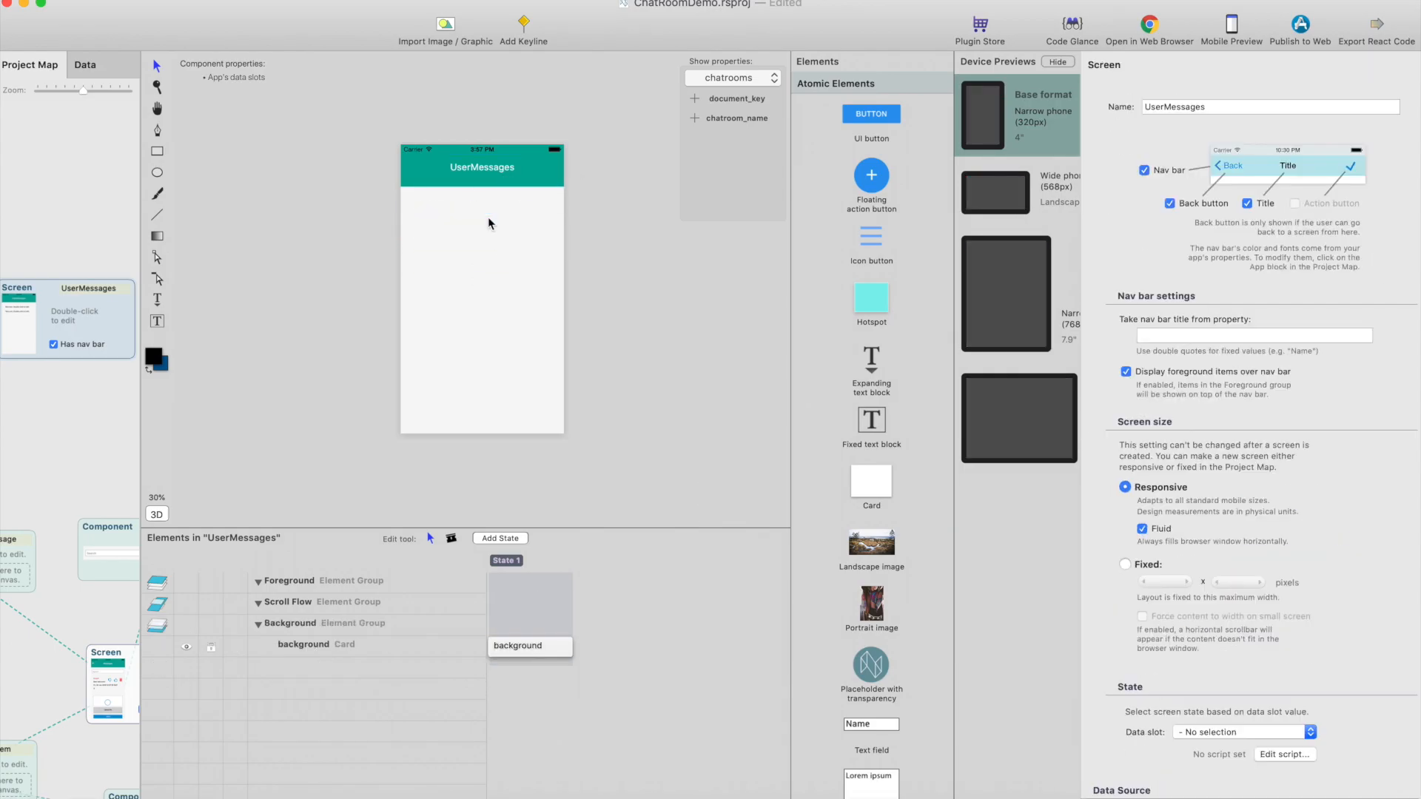
# Open the ChatListItem component from the project map and go into its nested ChatItem component
pyautogui.click(109, 438)
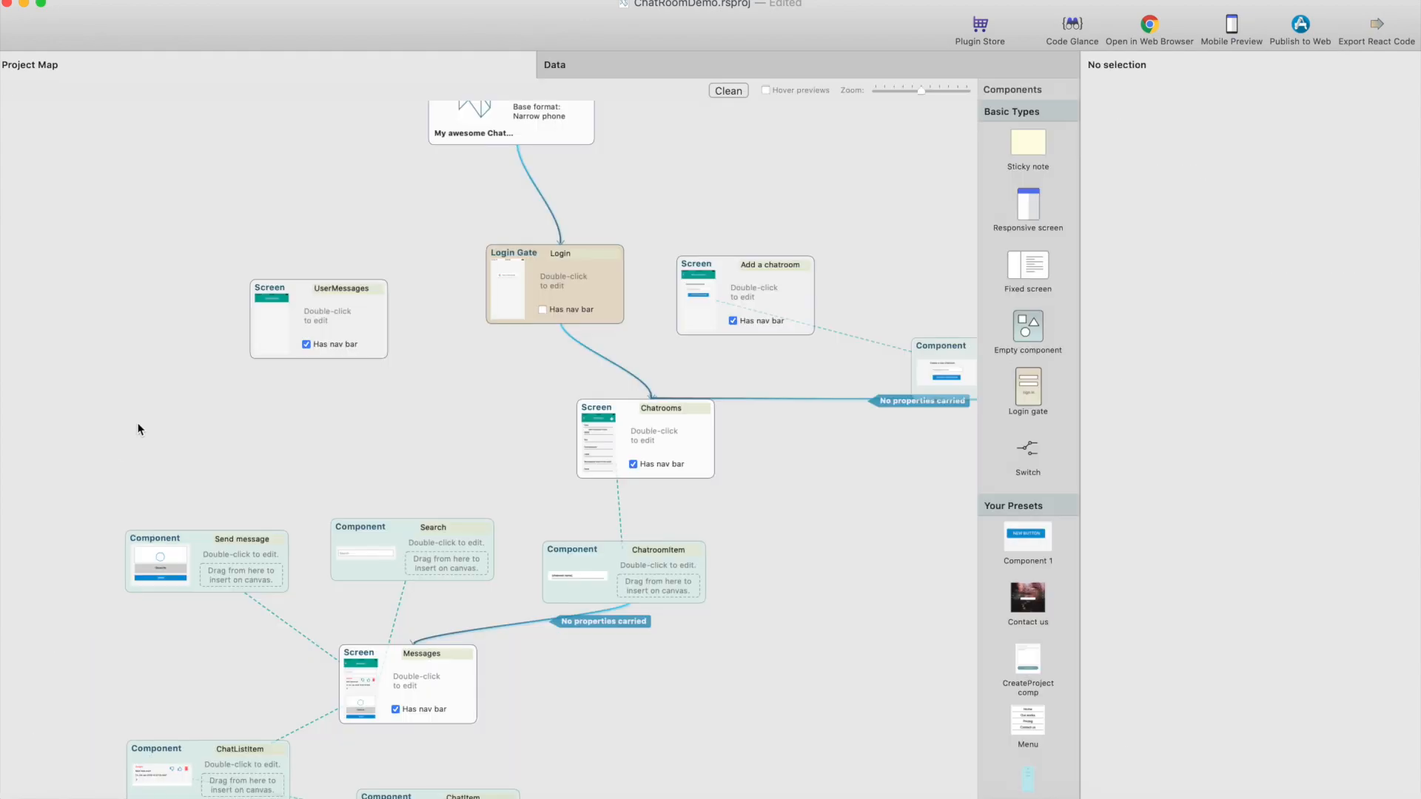
pyautogui.scroll(-2, 480, 692)
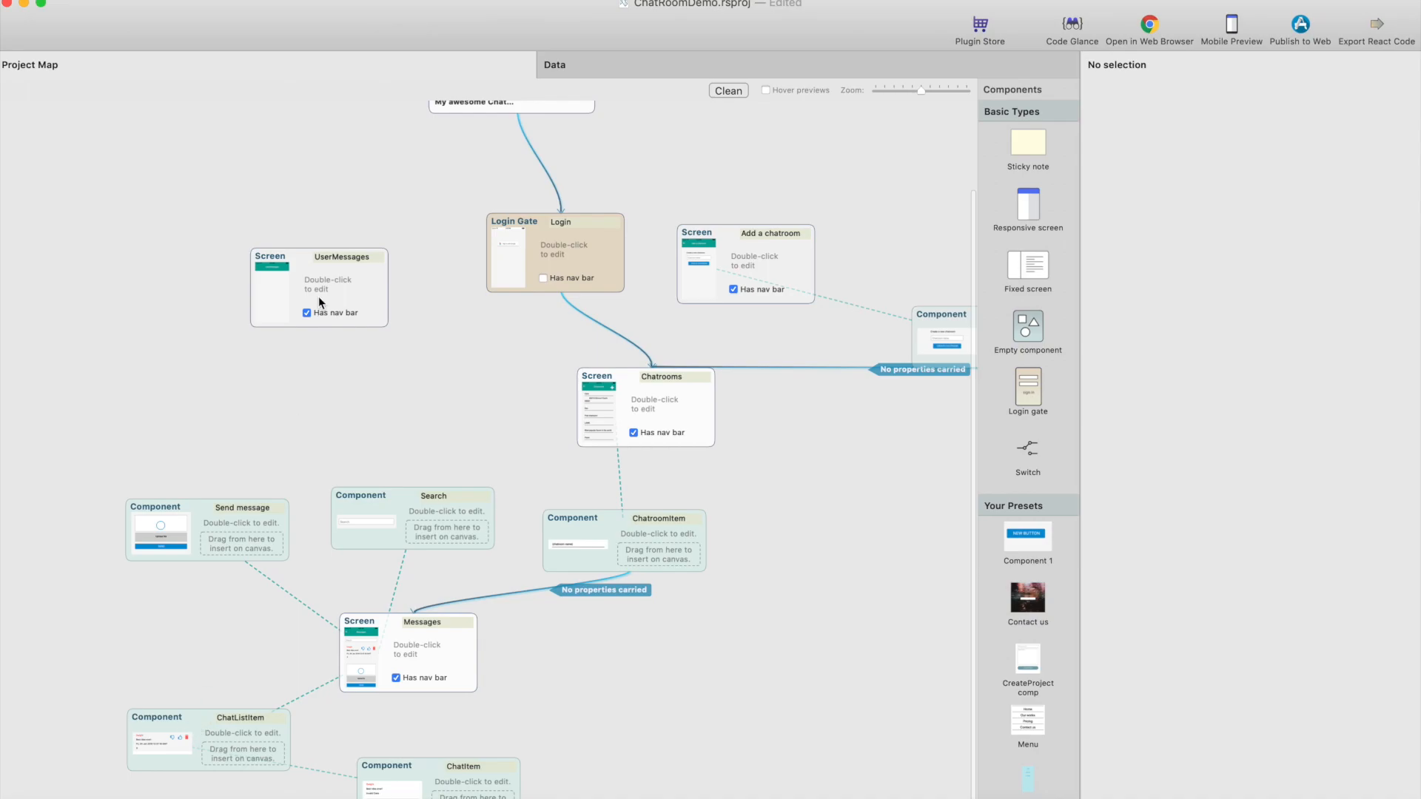
pyautogui.click(211, 722)
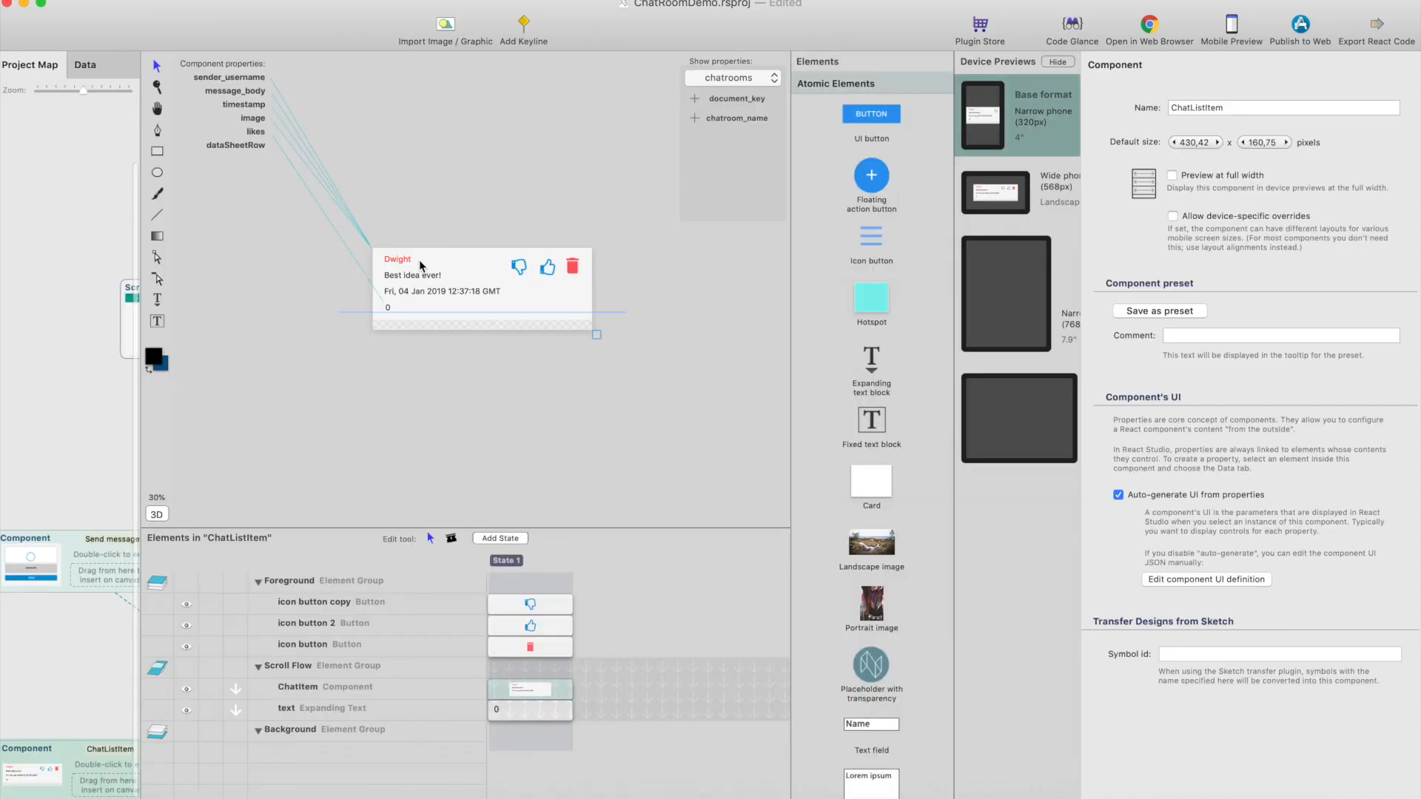
pyautogui.click(420, 265)
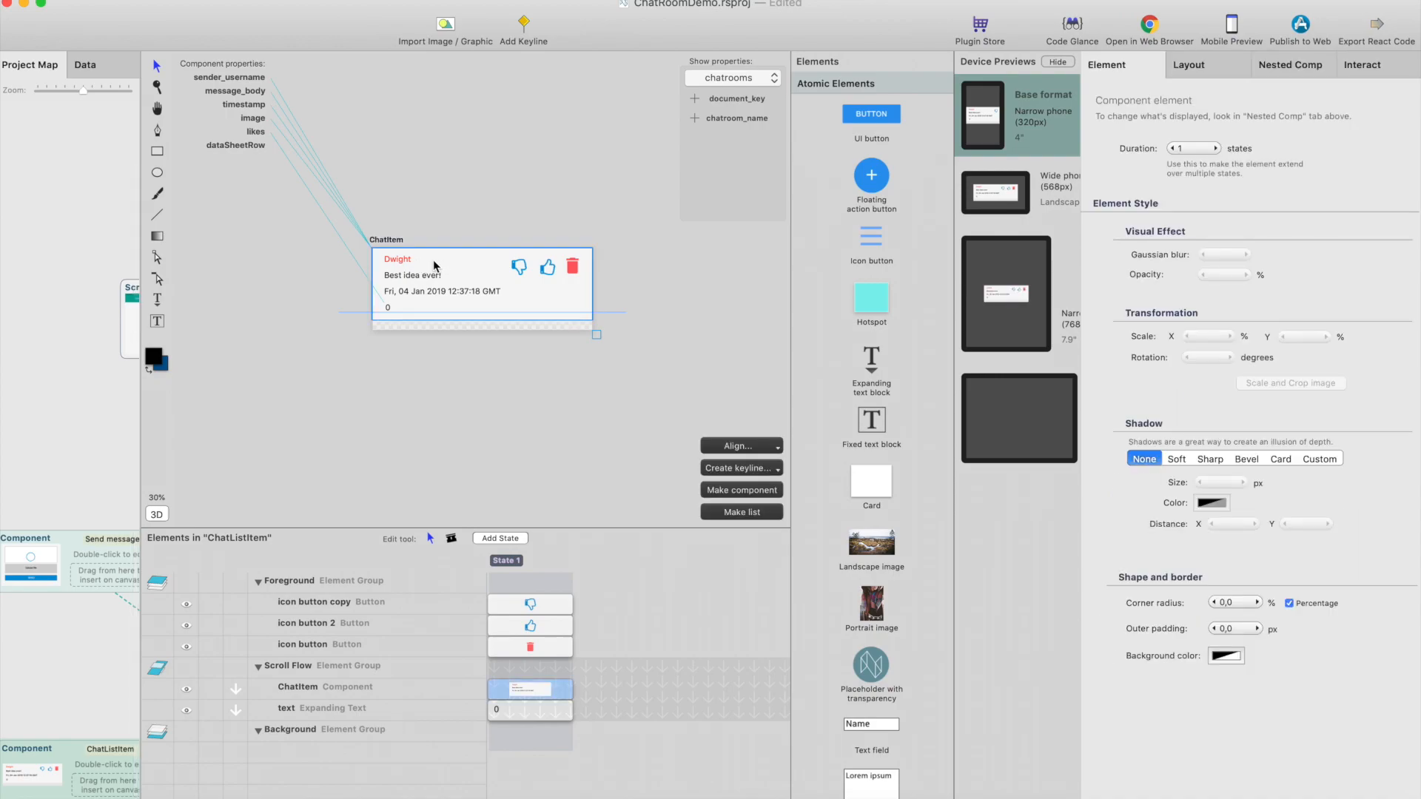
pyautogui.doubleClick(433, 265)
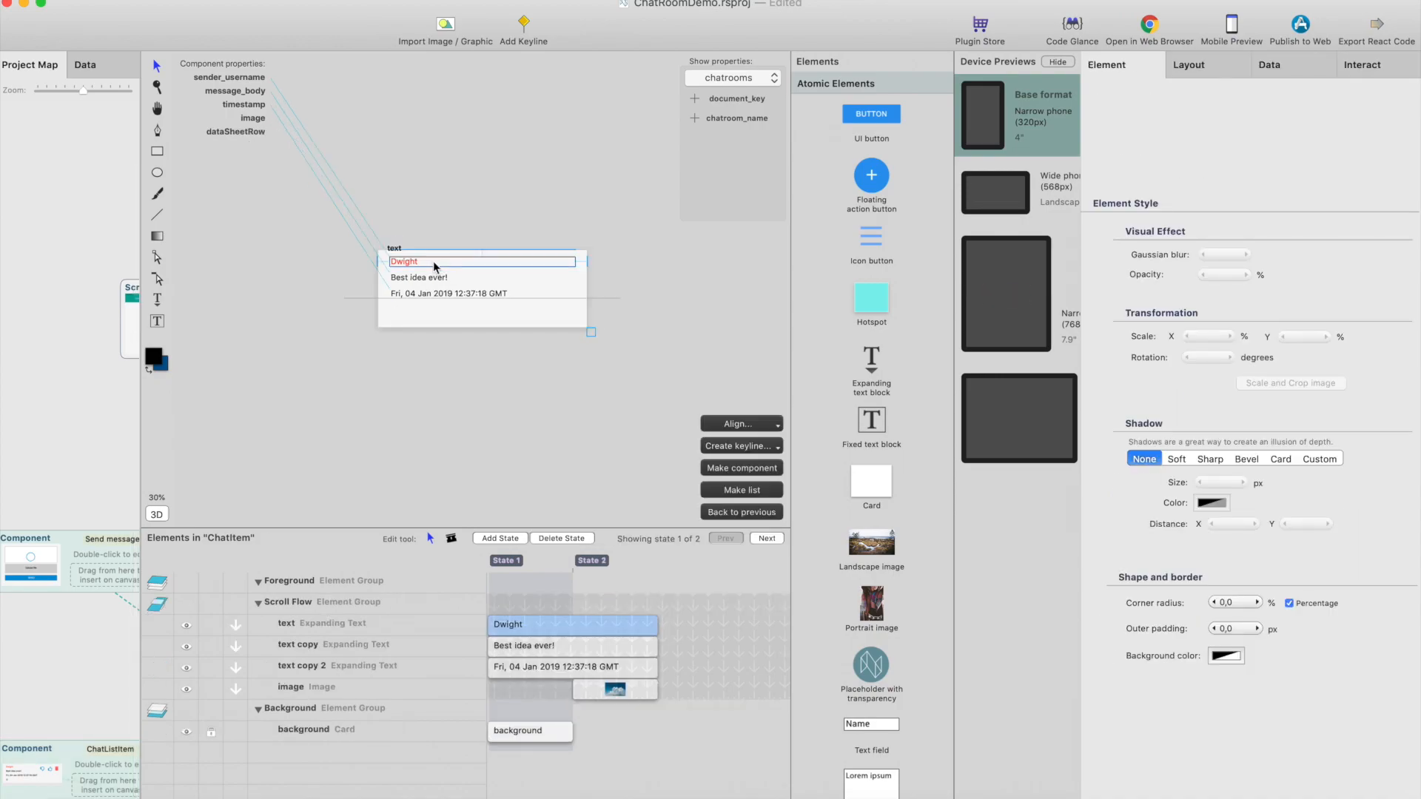
# Check which data property supplies the text of the sender name element in the ChatItem component
pyautogui.click(1284, 64)
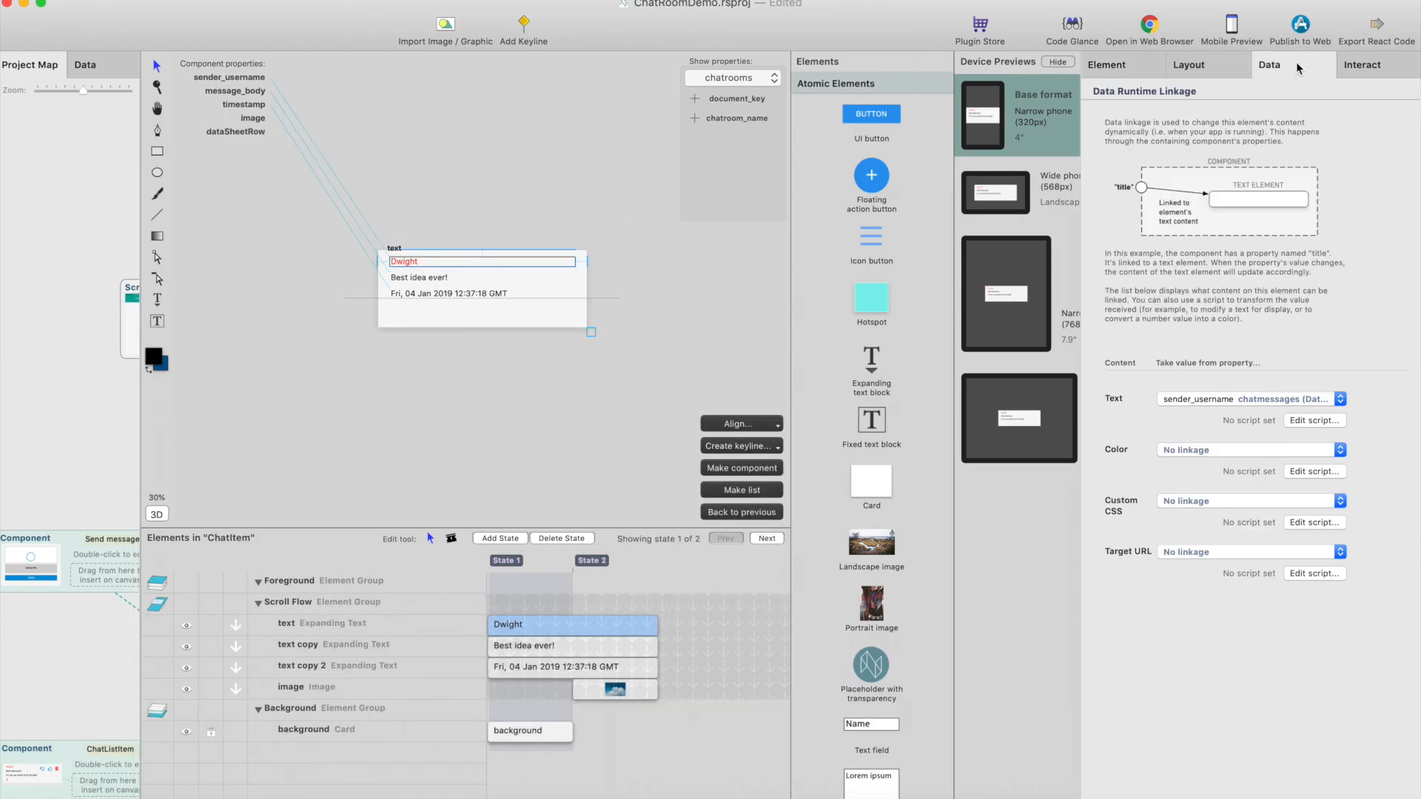
pyautogui.click(1270, 405)
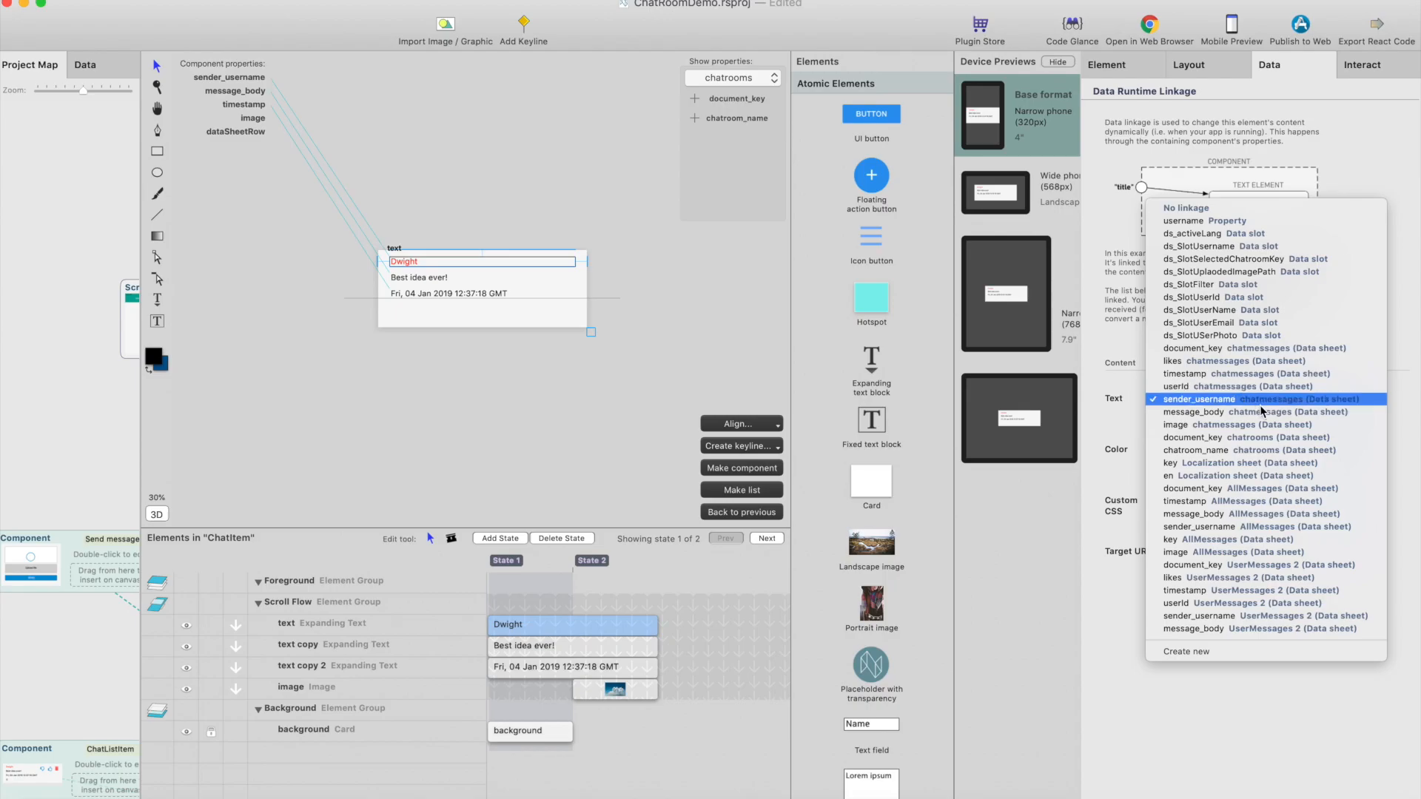
pyautogui.click(419, 204)
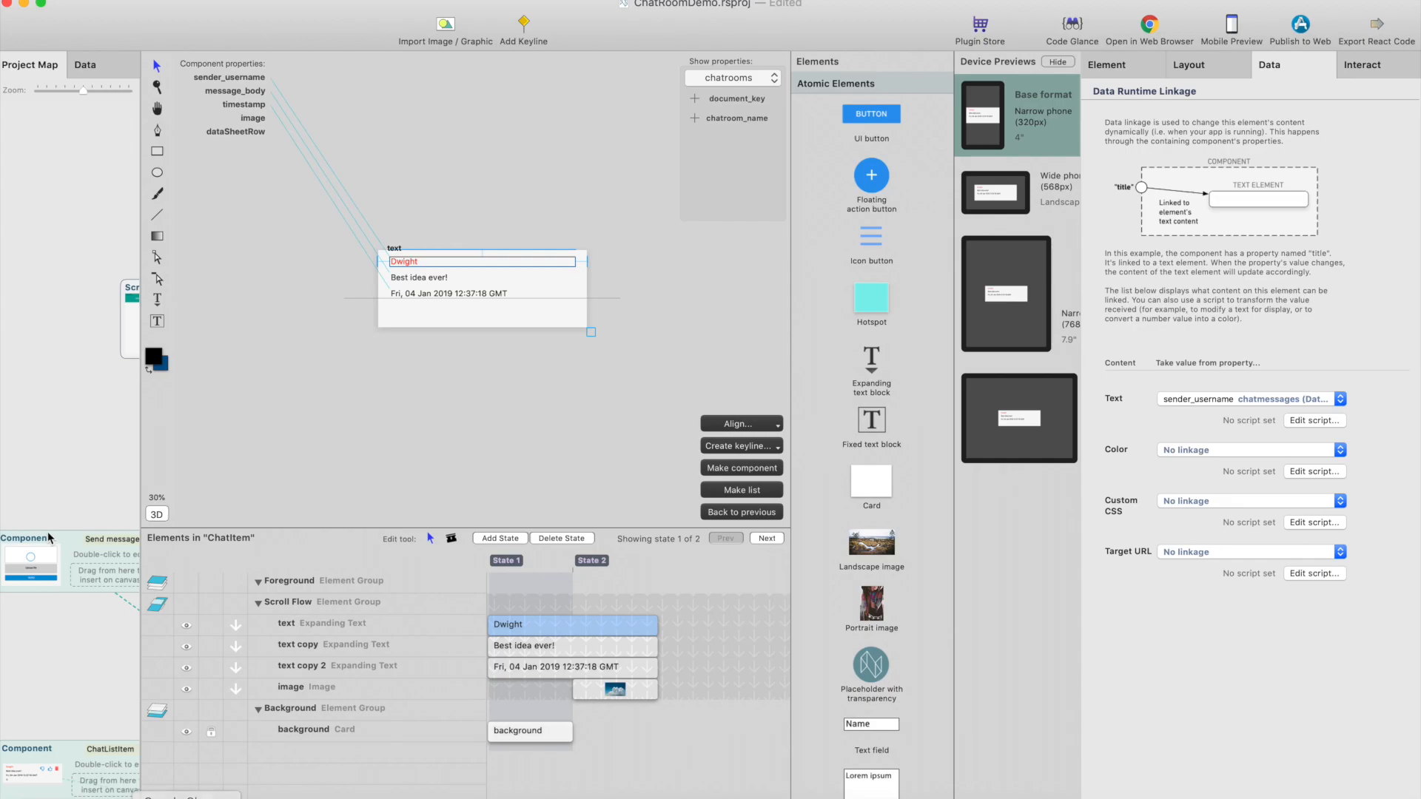
# Open the Send message component and review which data the SEND button saves to each chatmessages sheet column
pyautogui.click(44, 492)
pyautogui.scroll(-2, 256, 481)
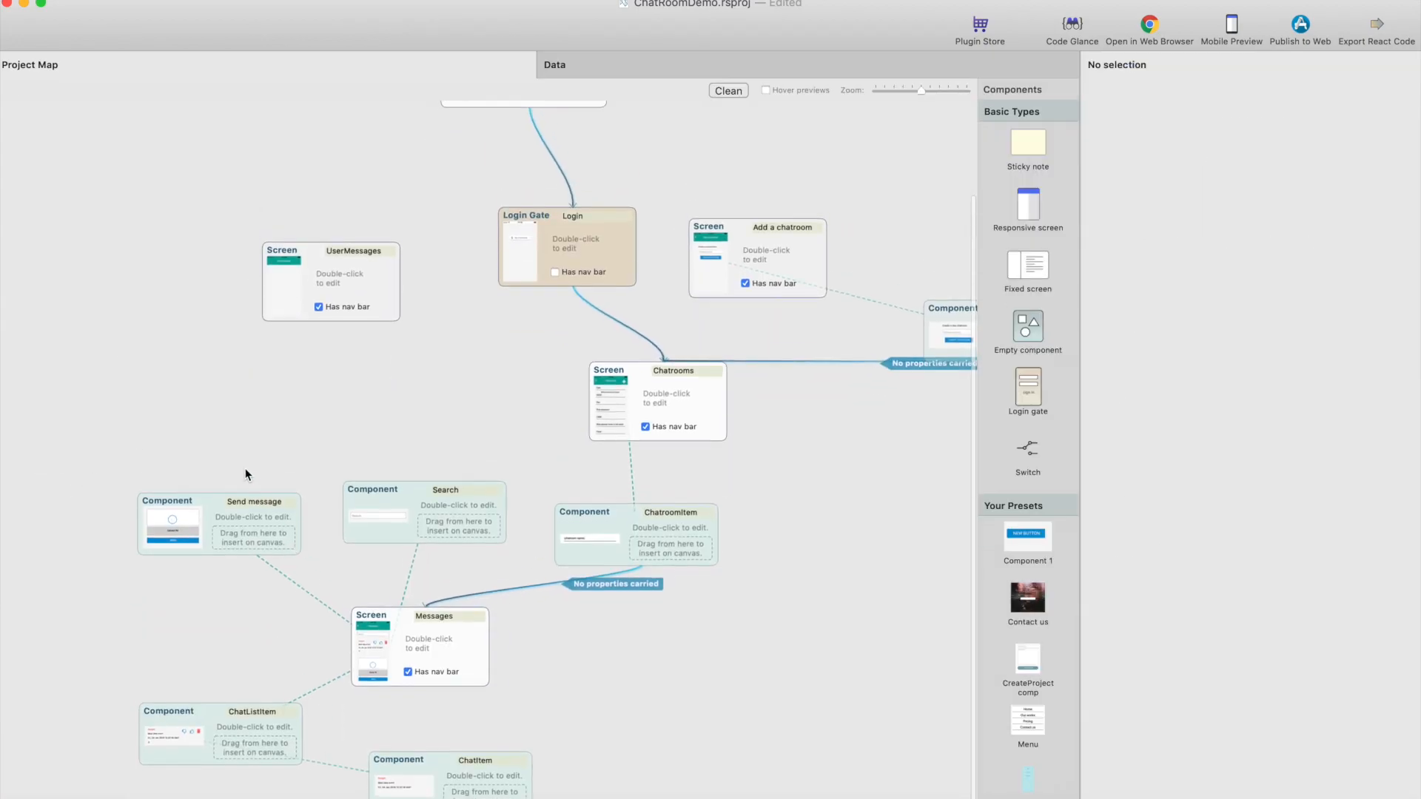
pyautogui.doubleClick(221, 518)
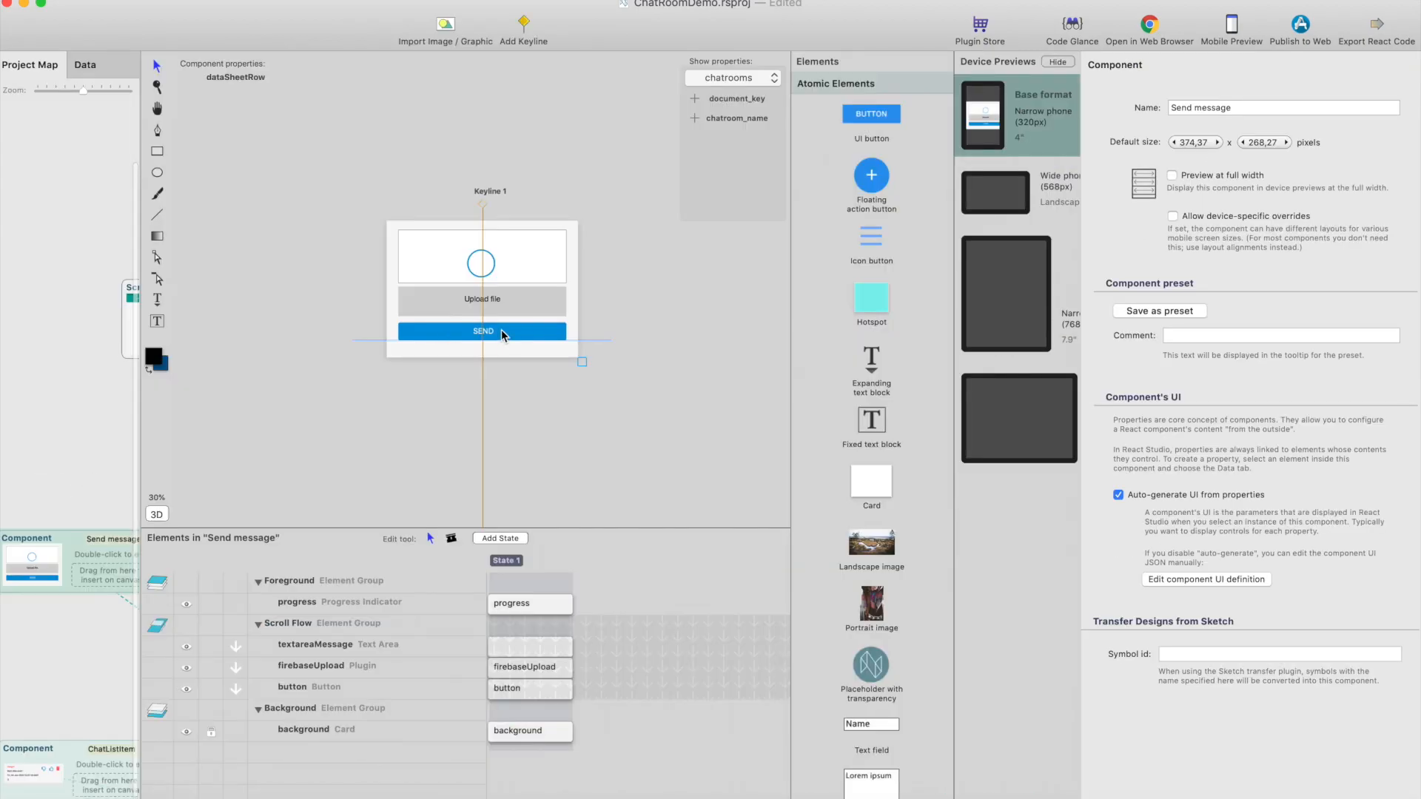
pyautogui.click(502, 335)
pyautogui.click(1361, 64)
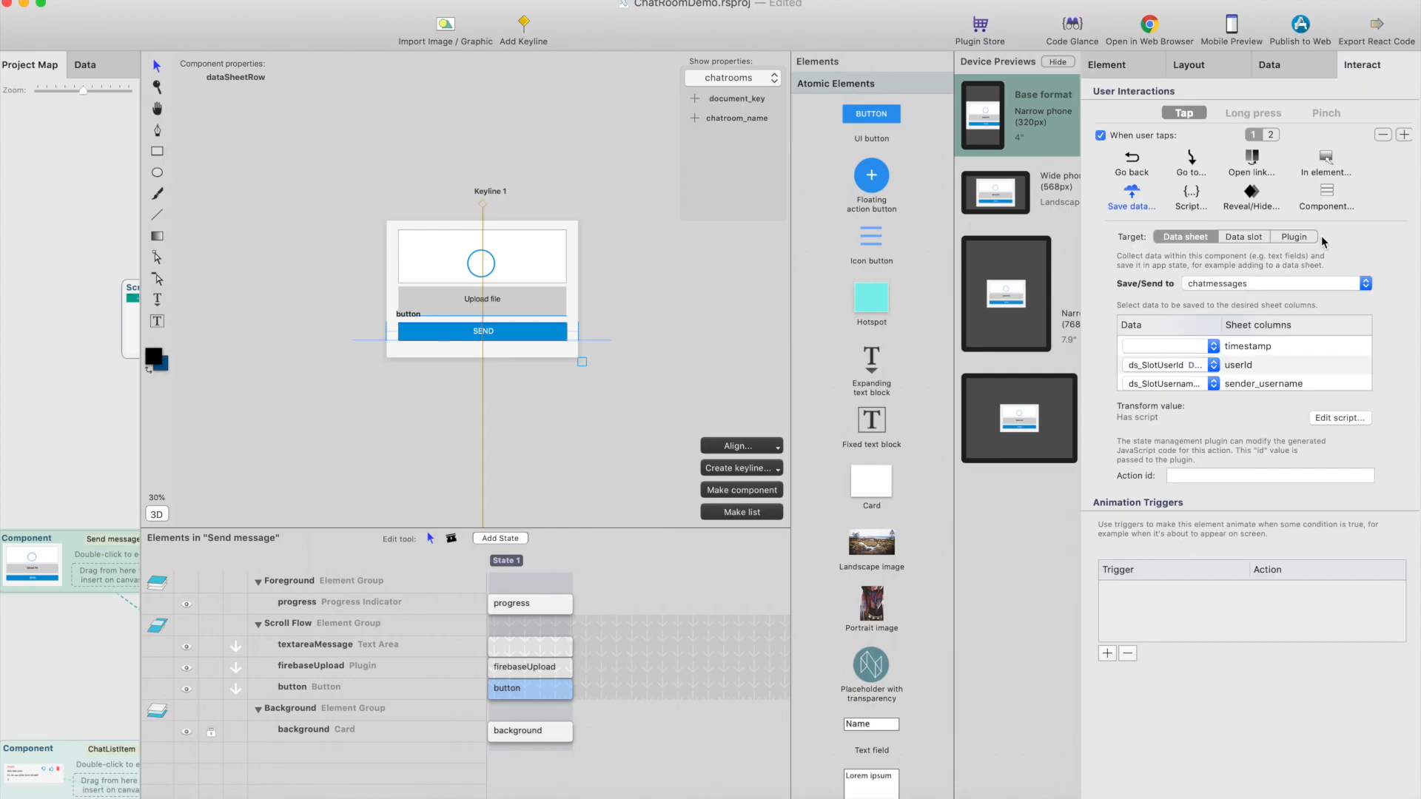
pyautogui.scroll(-3, 1277, 348)
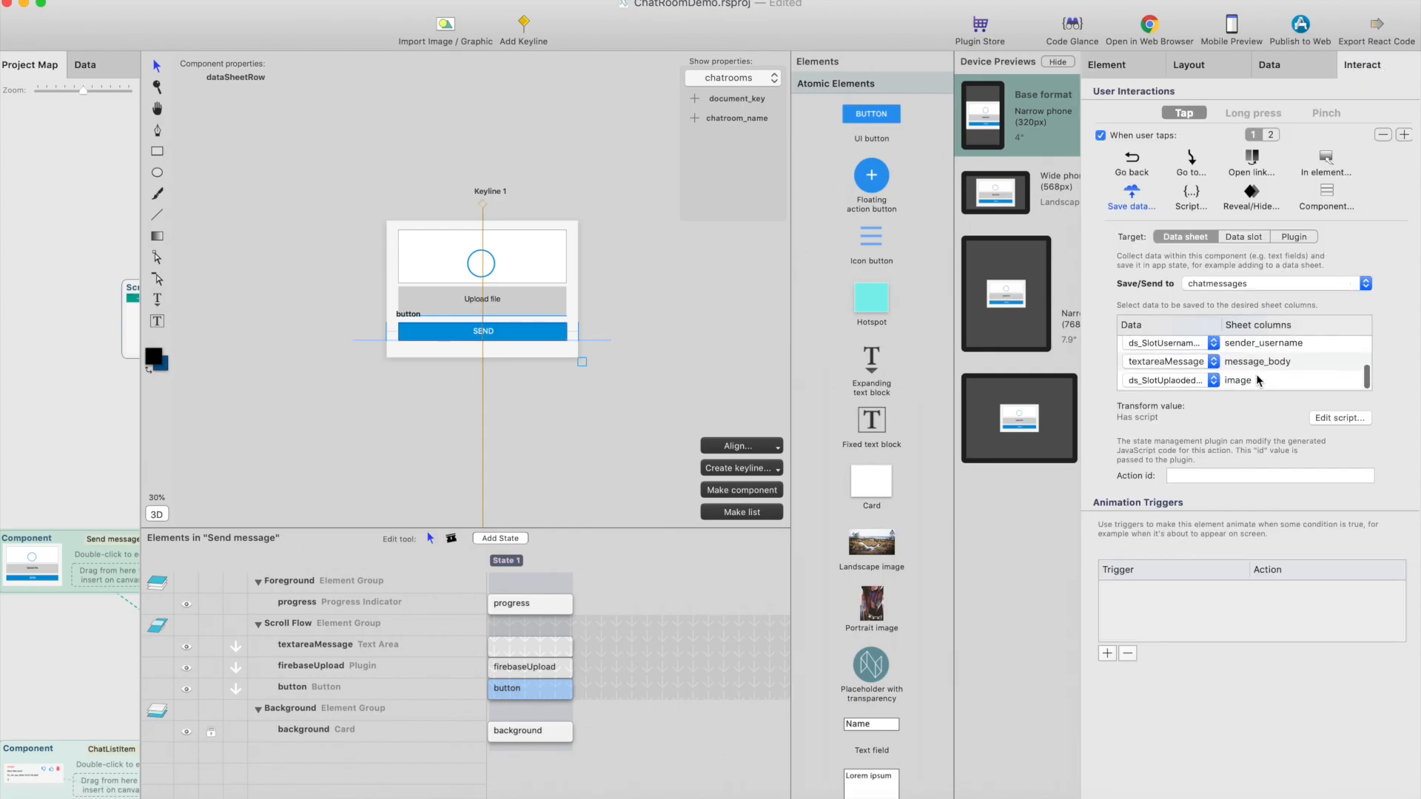
pyautogui.scroll(2, 1266, 373)
pyautogui.scroll(2, 1265, 374)
pyautogui.scroll(-4, 1266, 371)
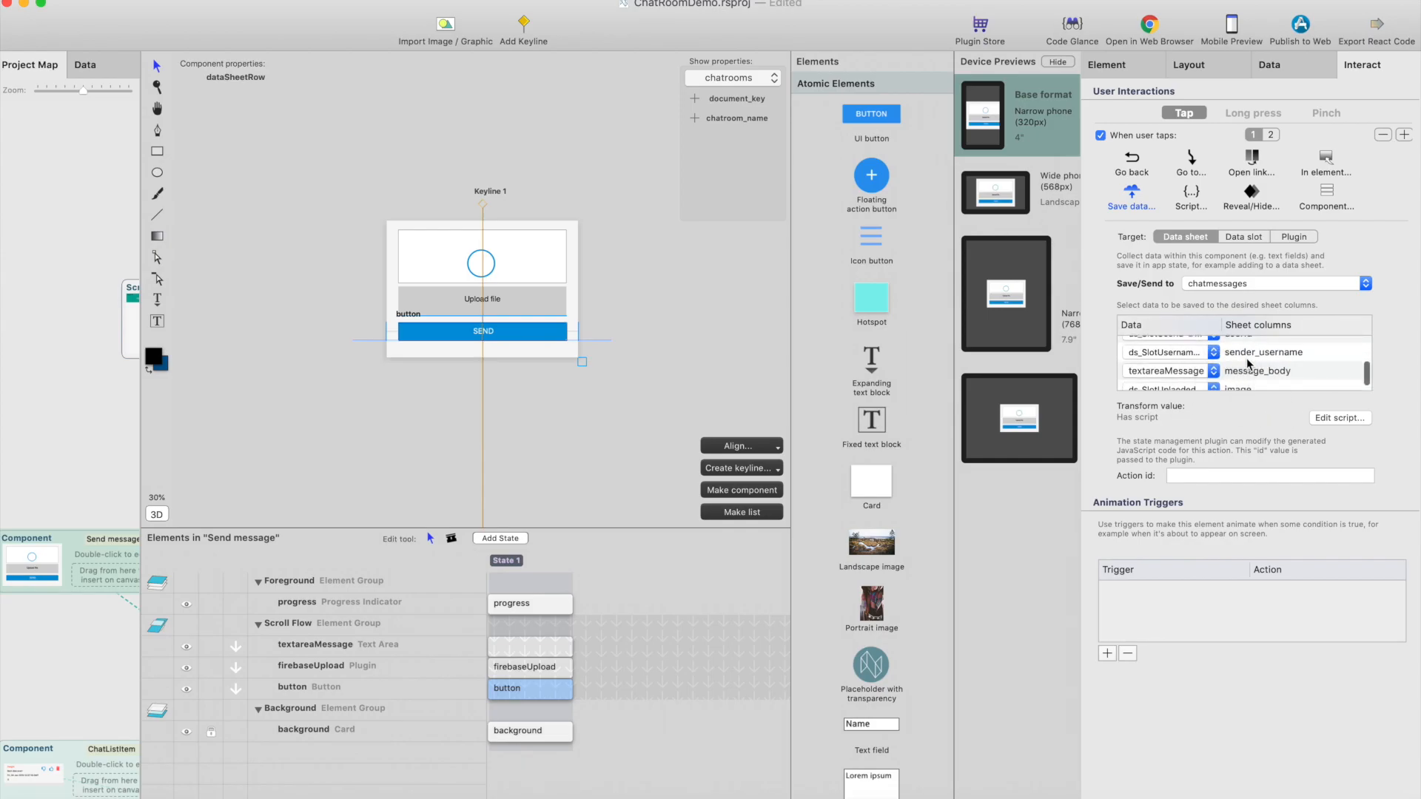
# Map the SEND button's sender_username column to ds_SlotUserEmail, and nudge the UserMessages block down in the project map
pyautogui.click(1194, 359)
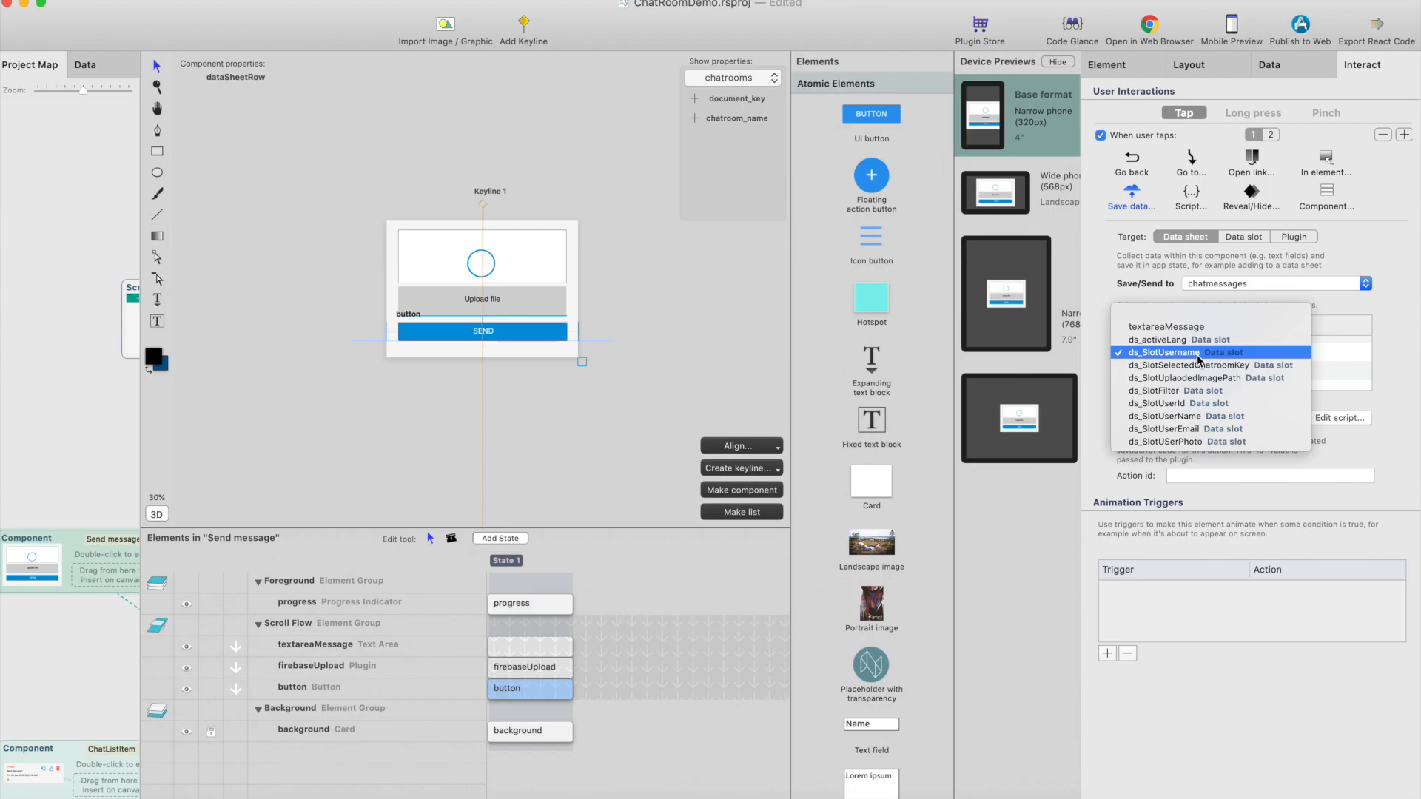
pyautogui.click(1376, 362)
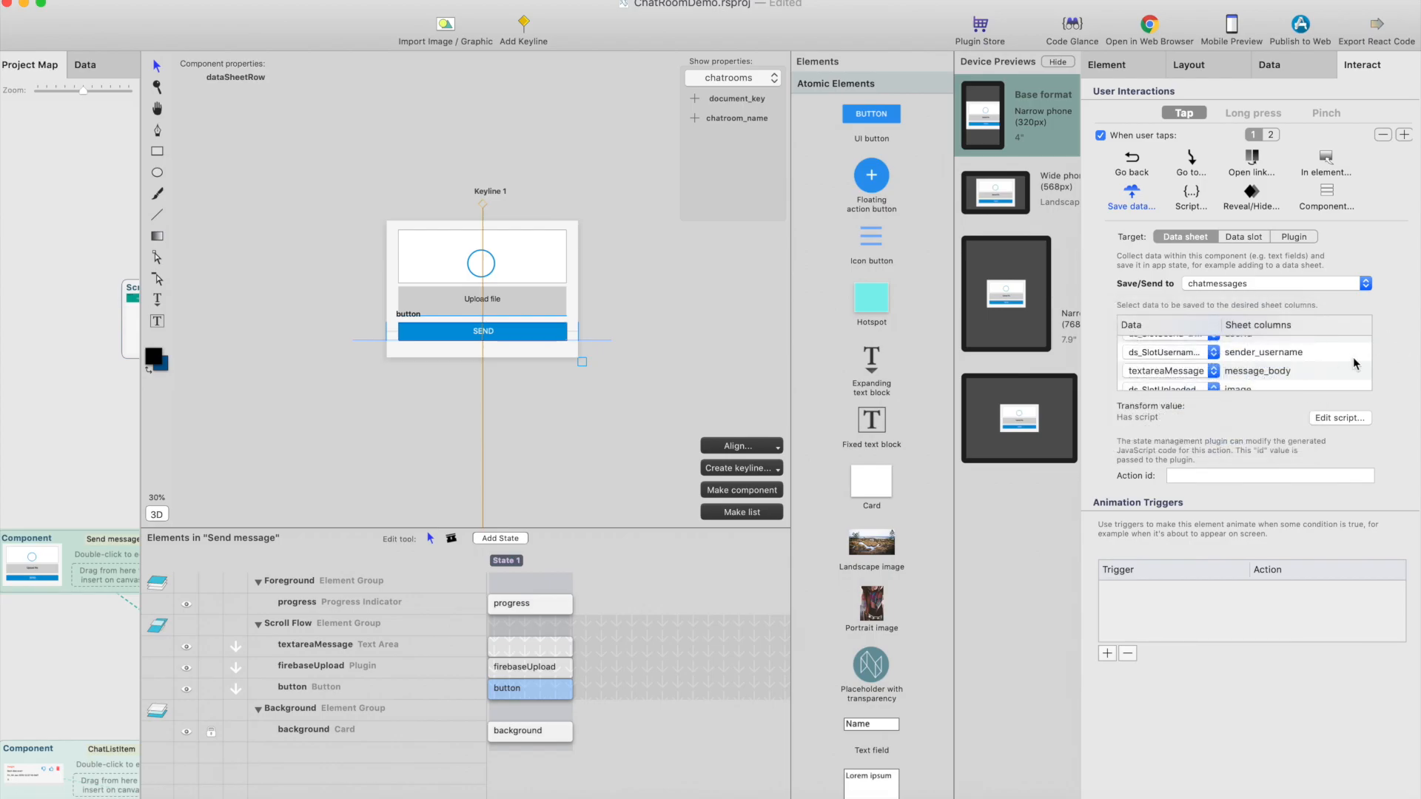
pyautogui.click(1182, 359)
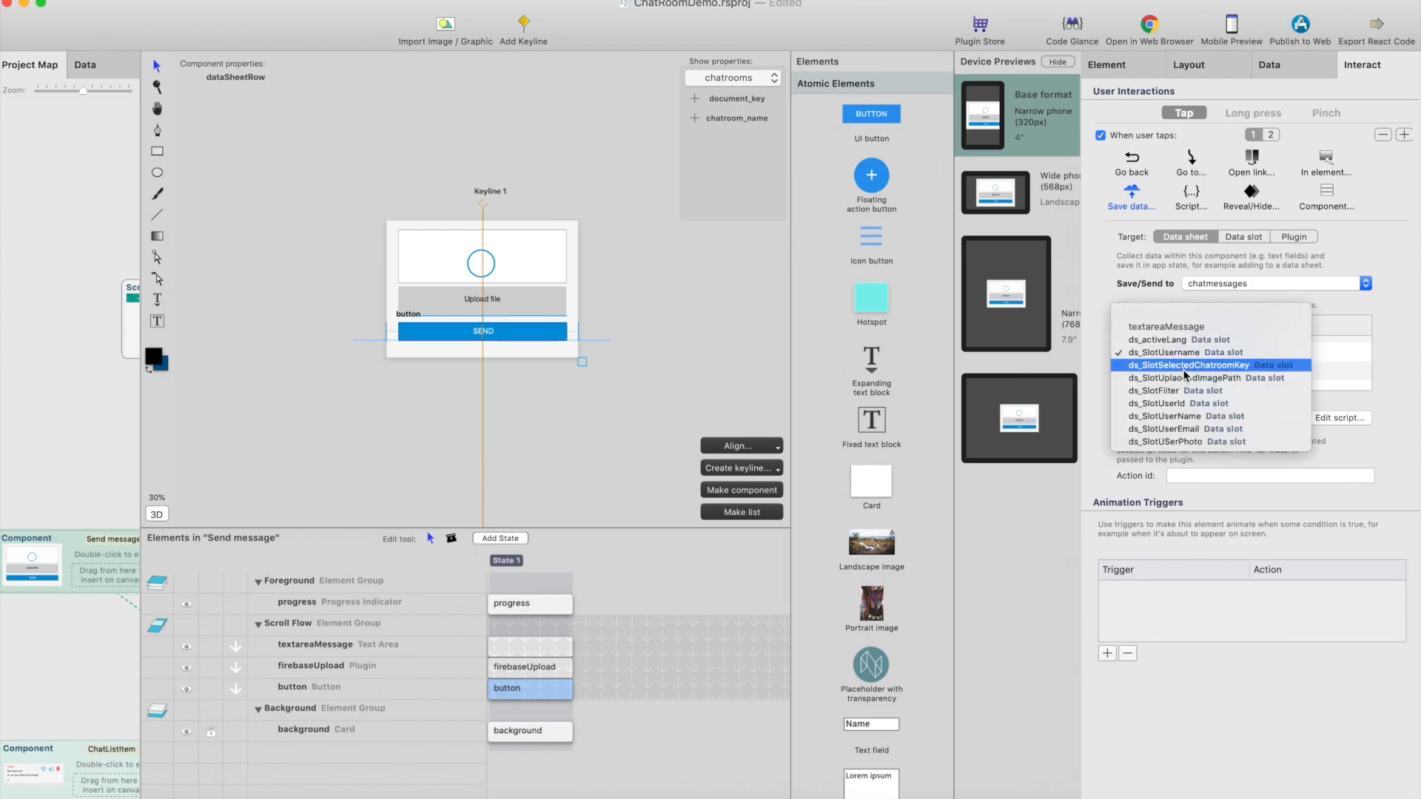
pyautogui.click(1204, 431)
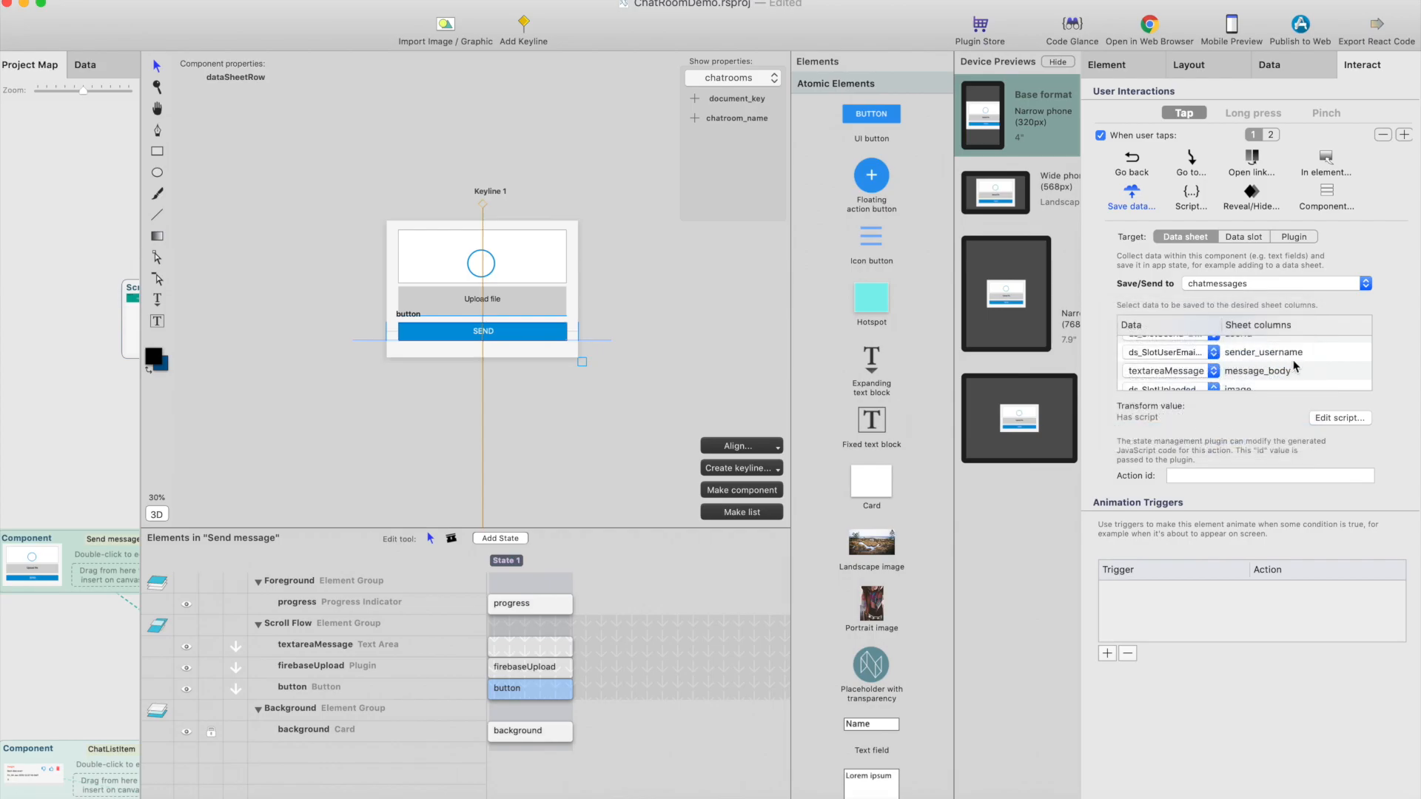
pyautogui.click(80, 222)
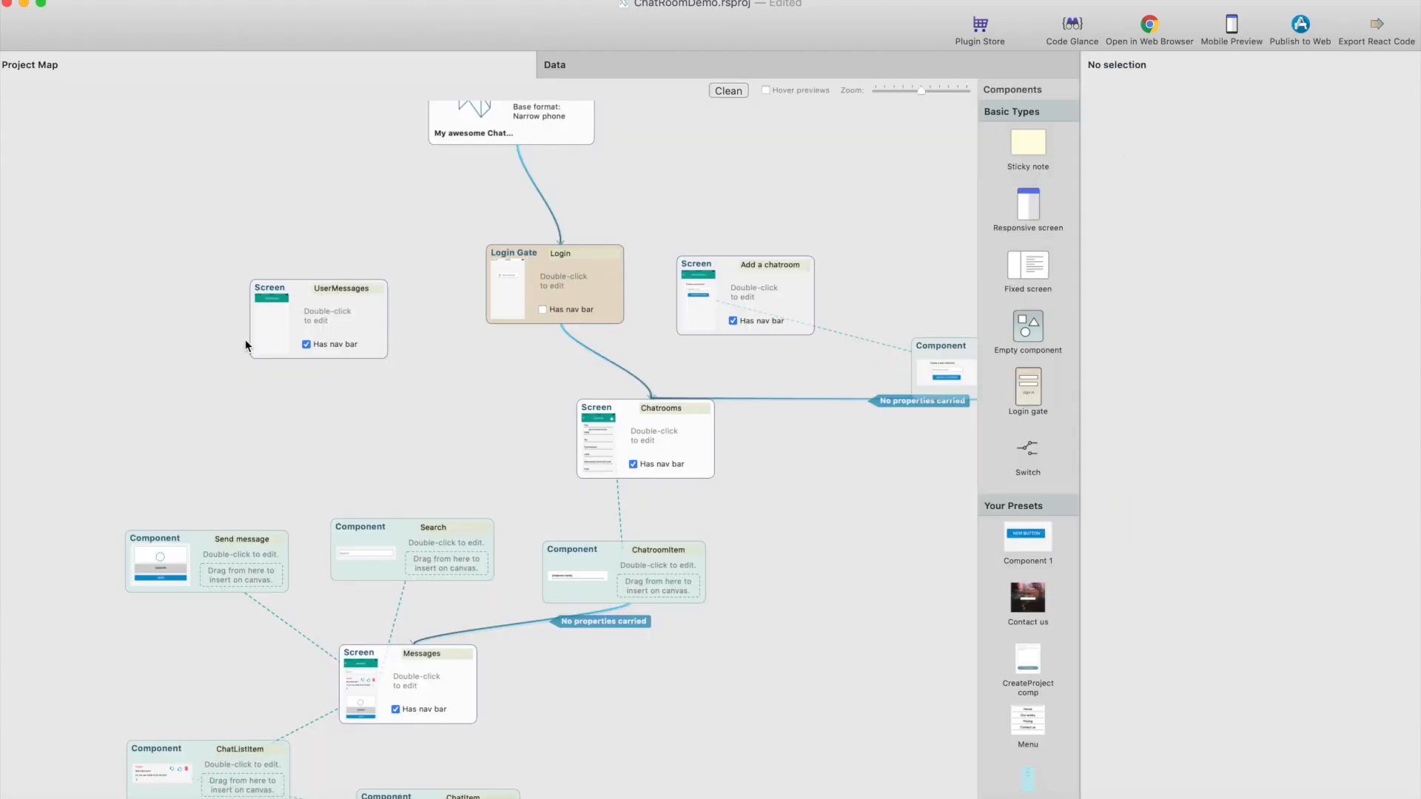
pyautogui.moveTo(366, 325); pyautogui.dragTo(371, 348)
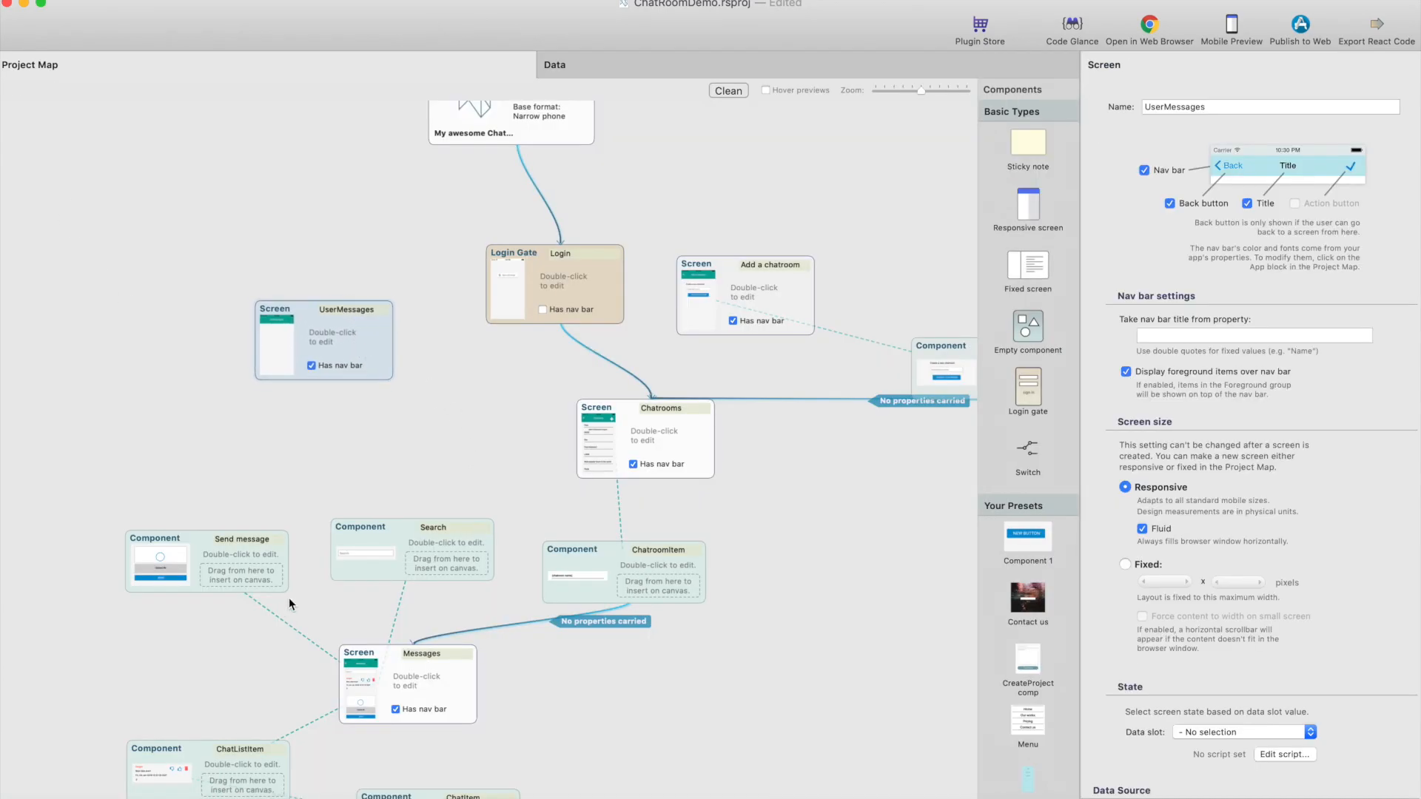
# Open the ChatItem component from the project map and recheck its sender name text's linkage to sender_username of chatmessages
pyautogui.scroll(-2, 288, 597)
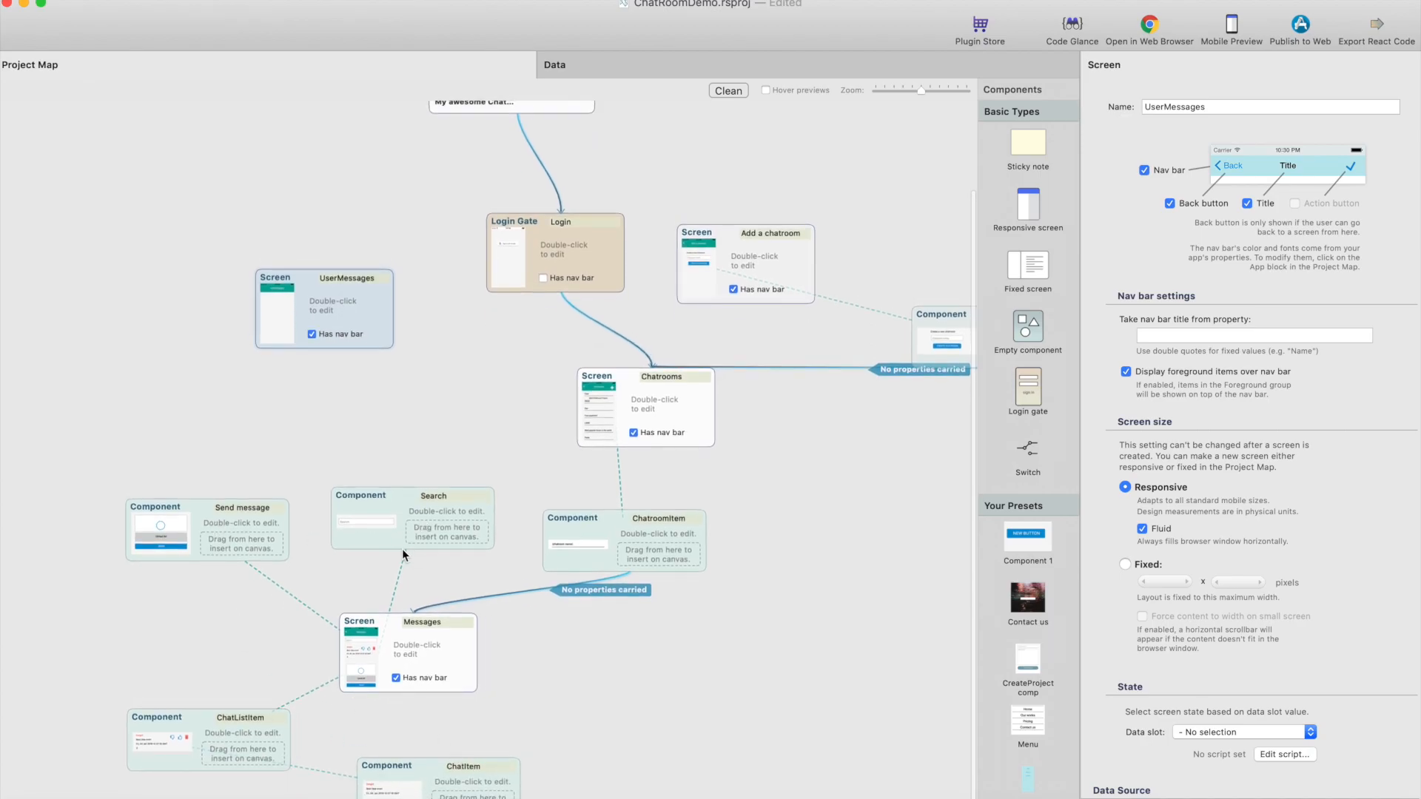
pyautogui.doubleClick(417, 777)
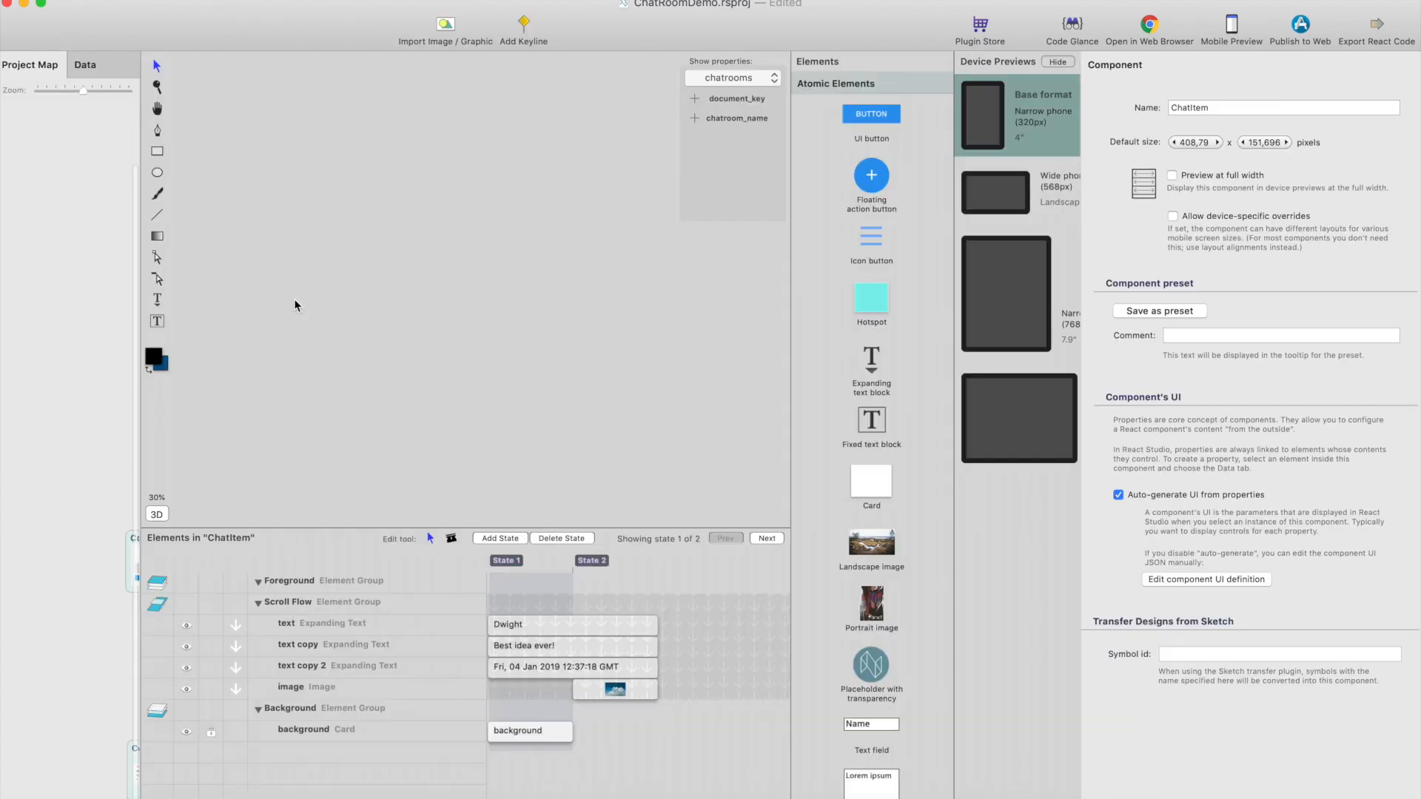
pyautogui.click(416, 265)
pyautogui.click(1269, 64)
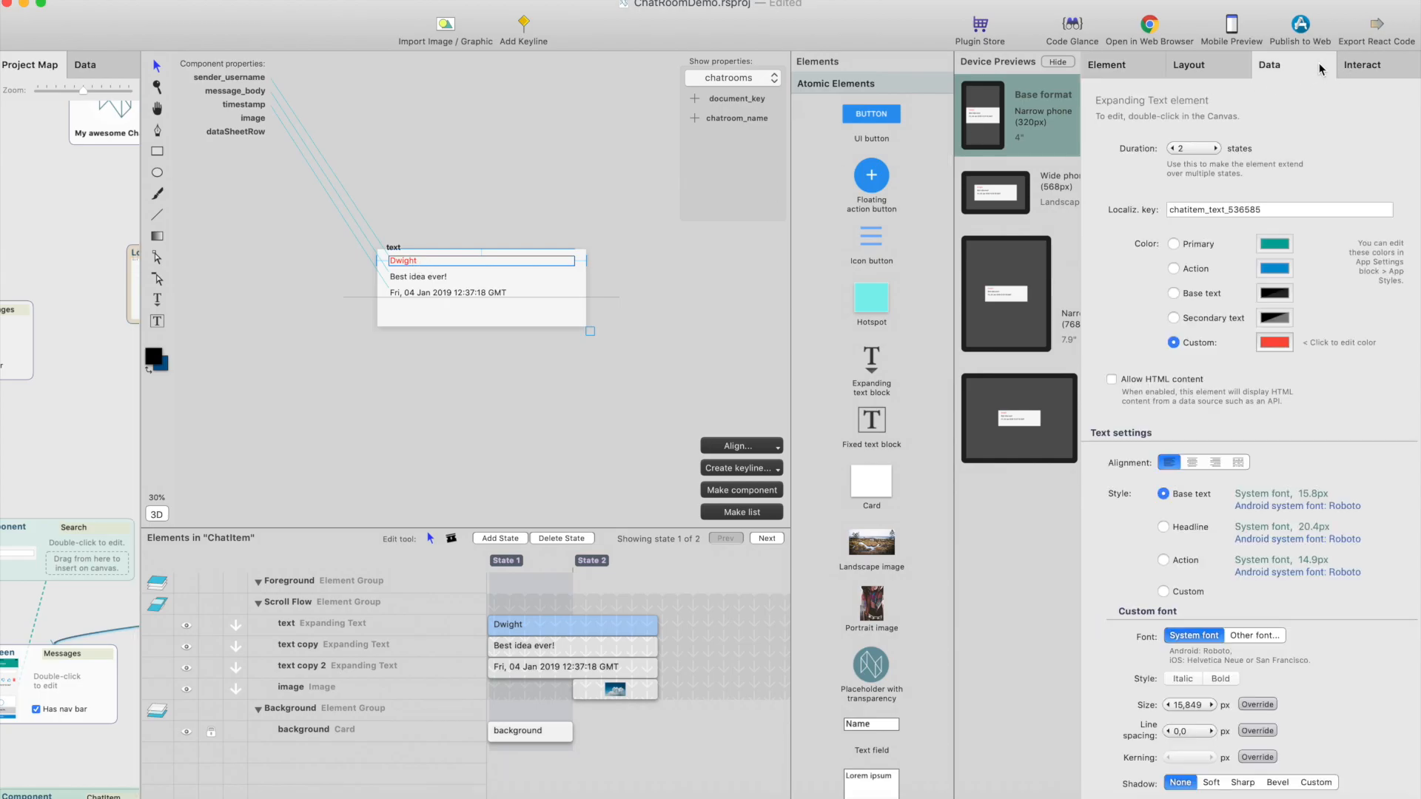
pyautogui.click(1273, 404)
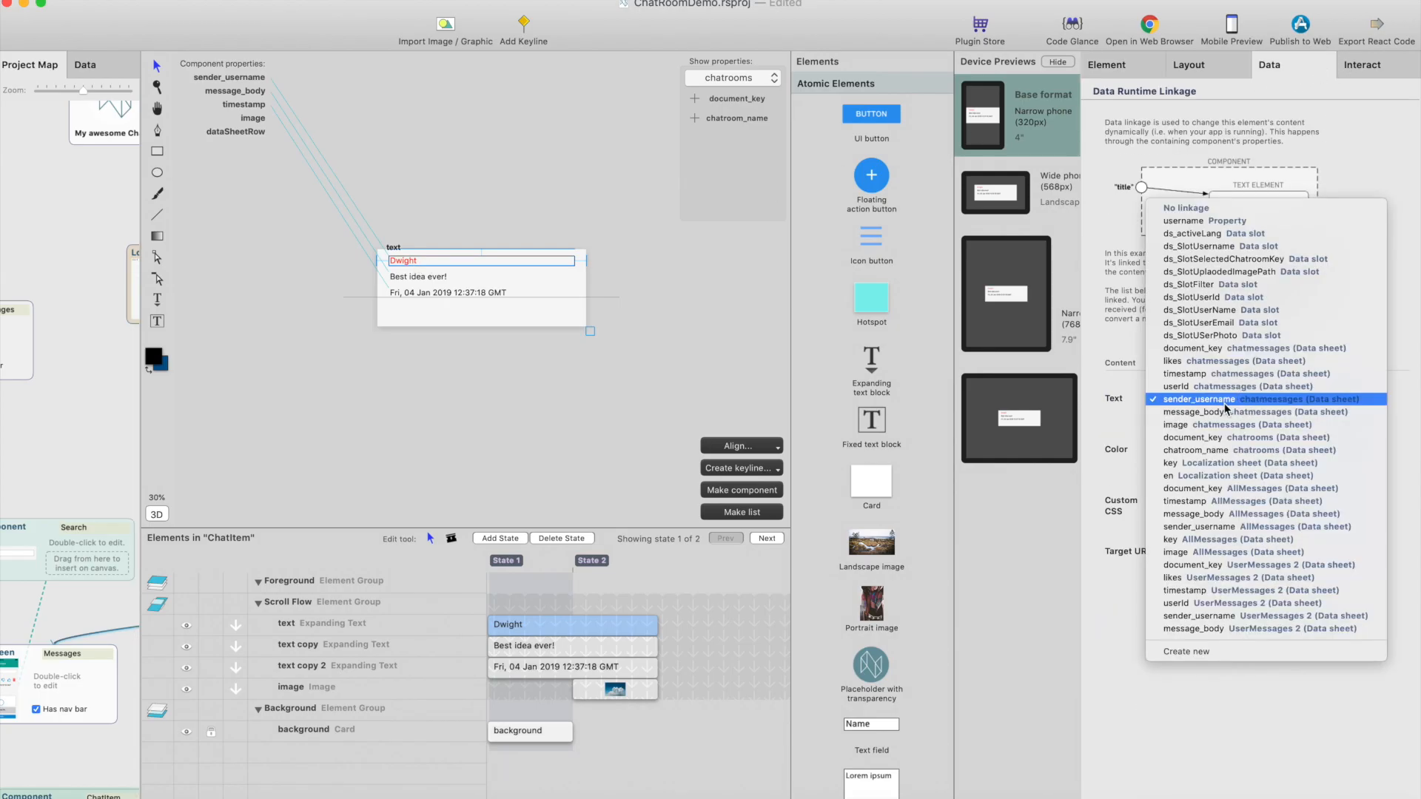
pyautogui.click(1225, 406)
pyautogui.click(66, 237)
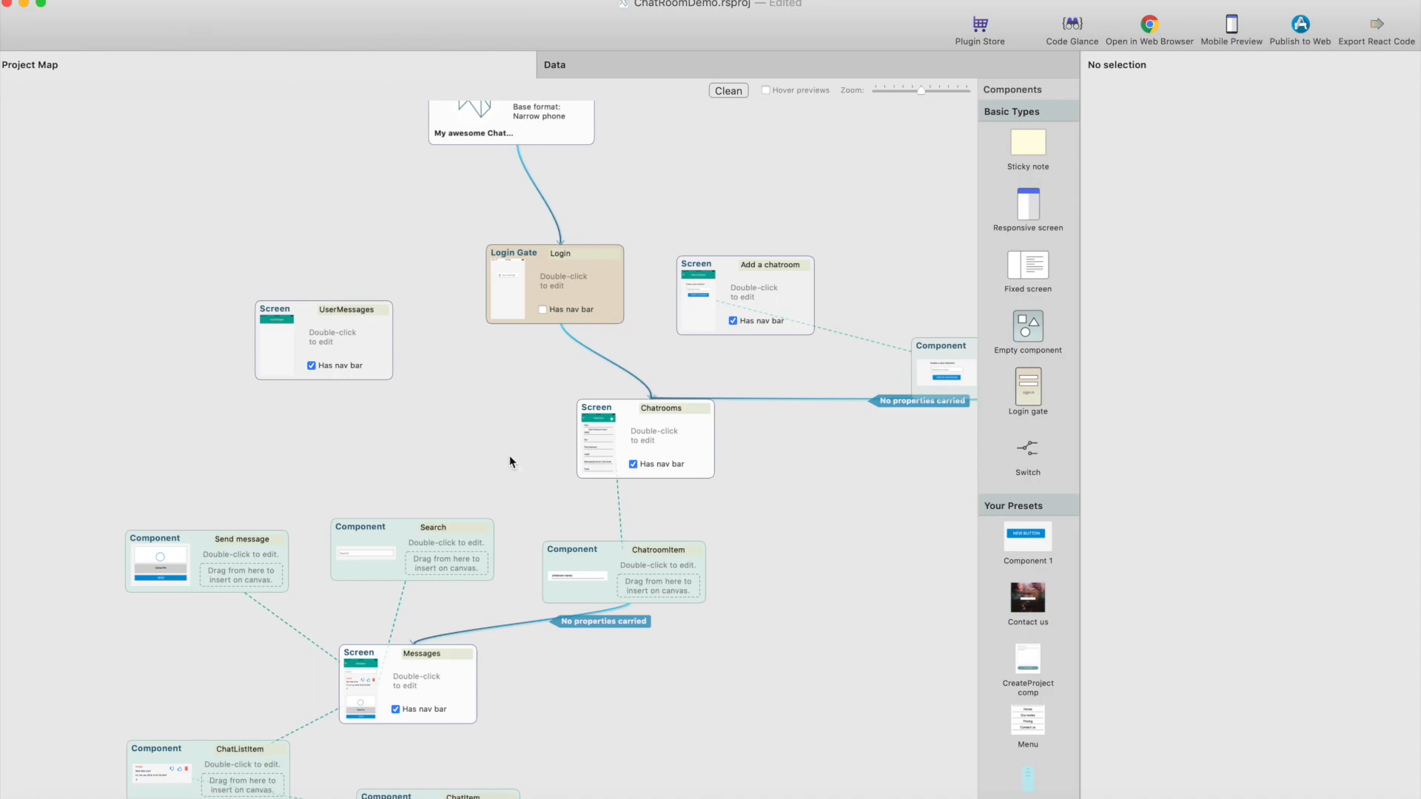
# Nudge the UserMessages block further down in the project map and place a List / Grid container on its screen
pyautogui.moveTo(377, 352); pyautogui.dragTo(372, 365)
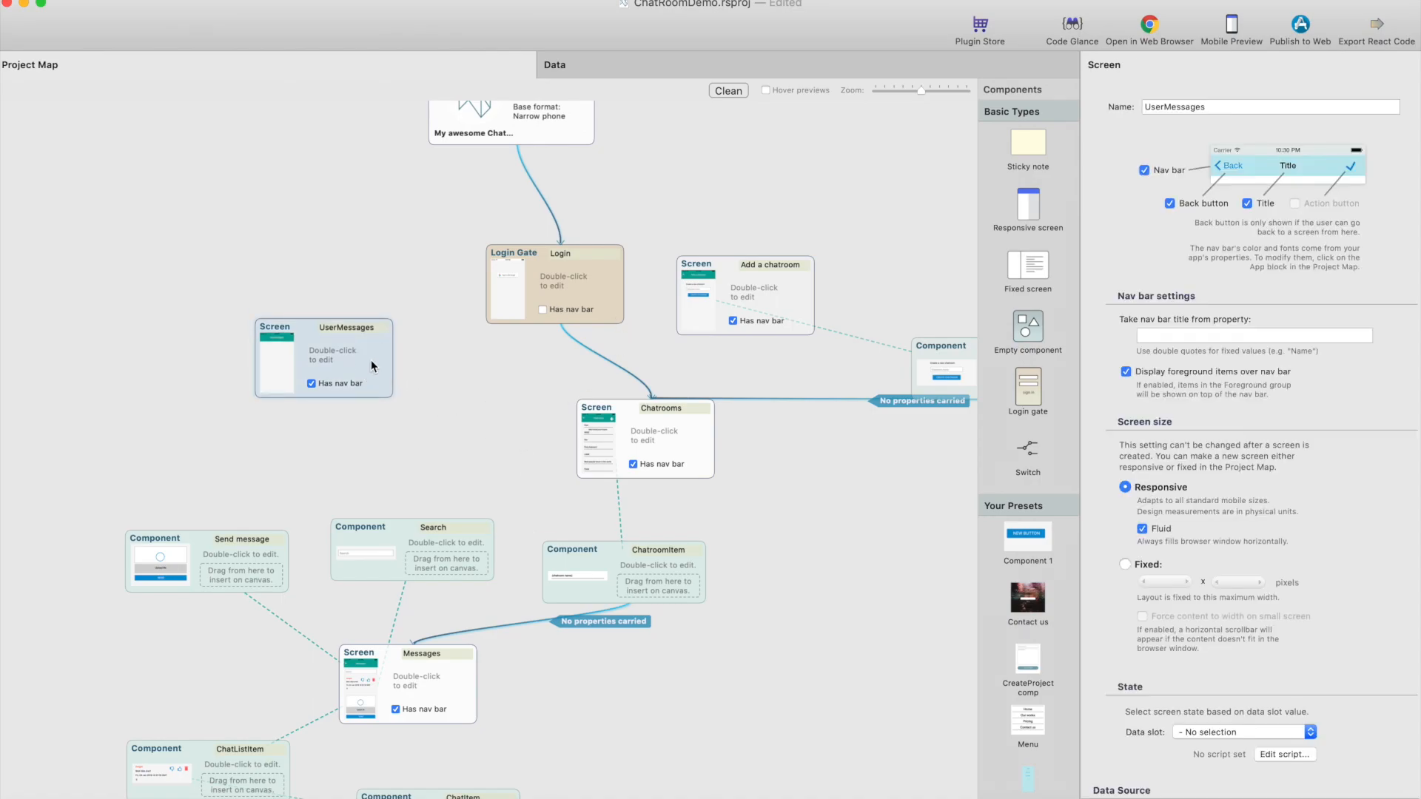
pyautogui.doubleClick(360, 357)
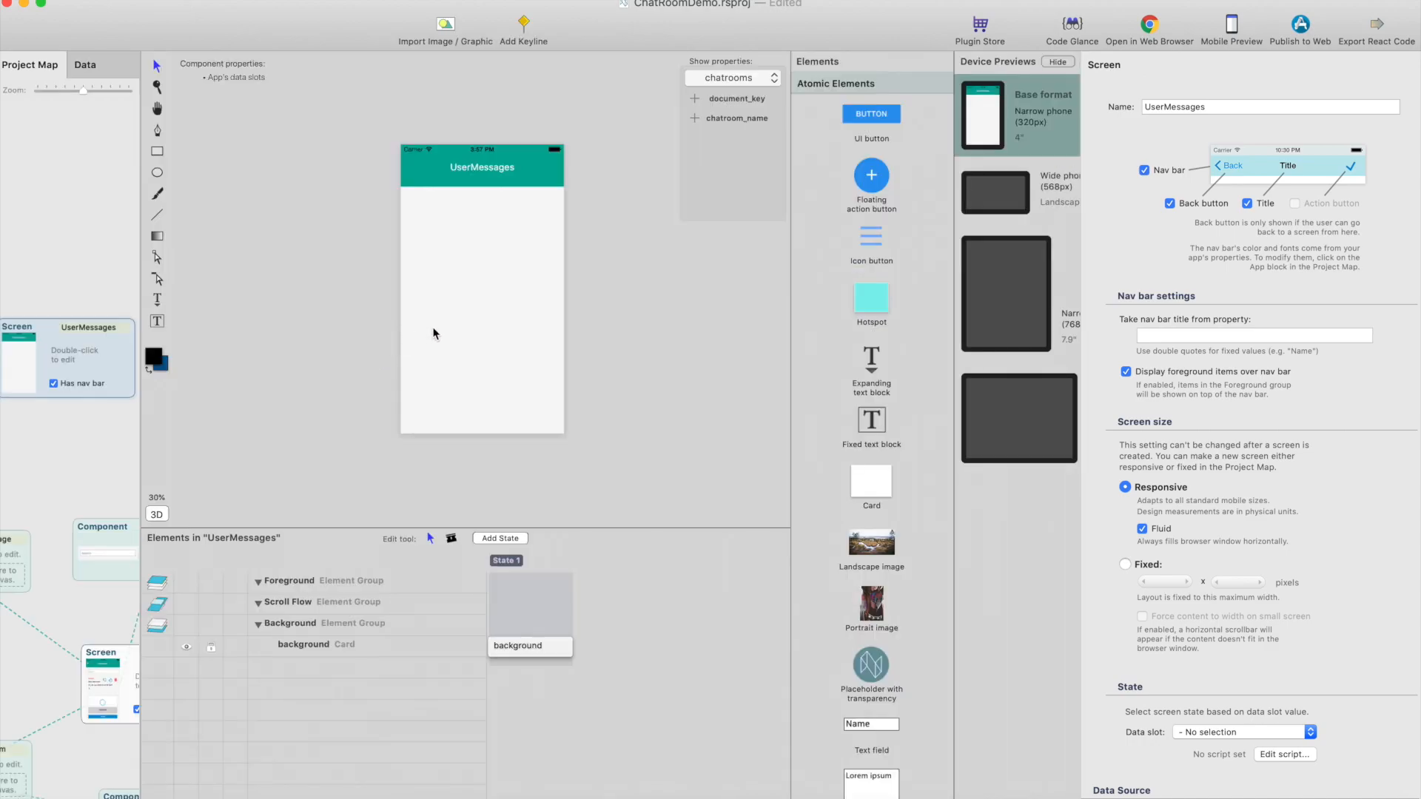
pyautogui.scroll(-5, 863, 585)
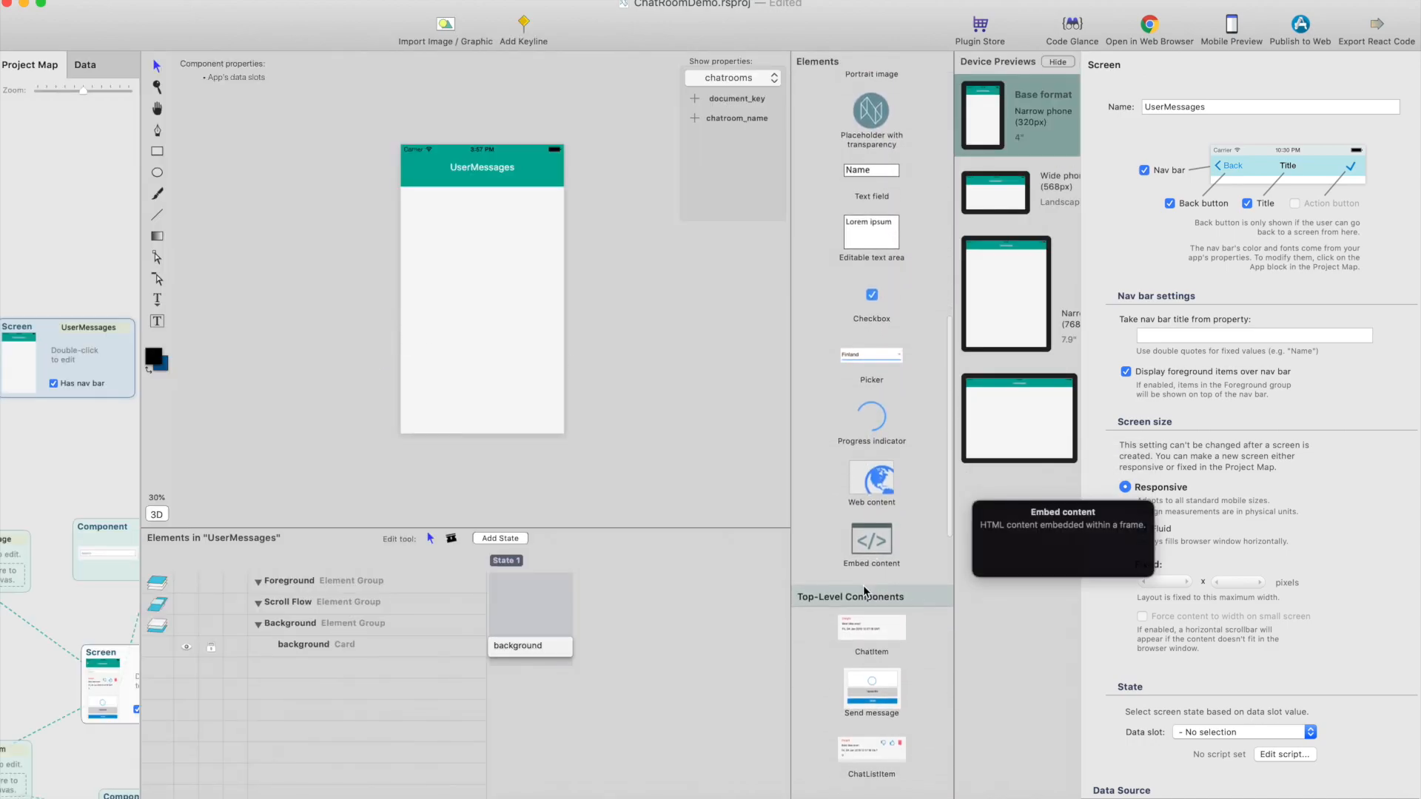
pyautogui.scroll(15, 869, 584)
pyautogui.scroll(-5, 870, 562)
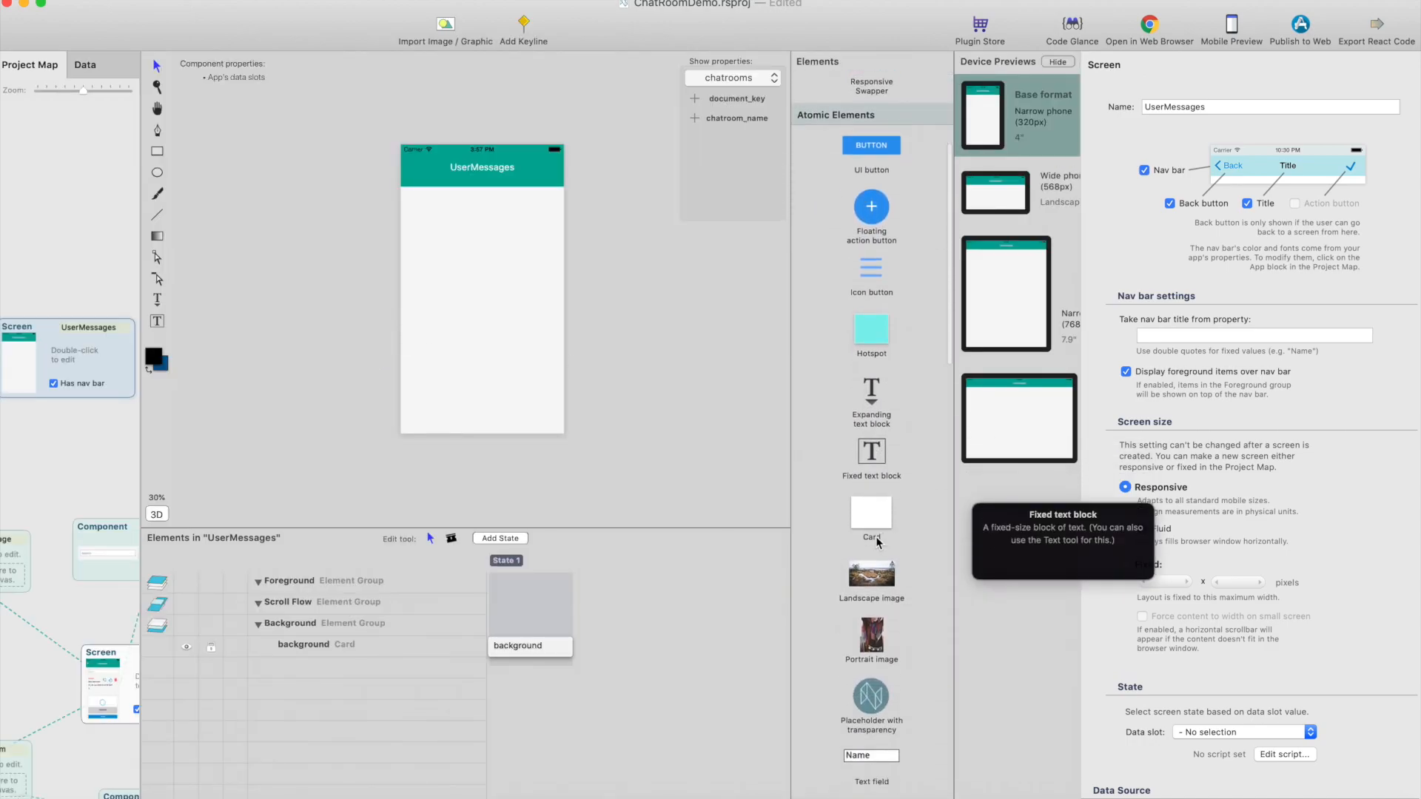
pyautogui.scroll(5, 876, 544)
pyautogui.moveTo(872, 178); pyautogui.dragTo(413, 216)
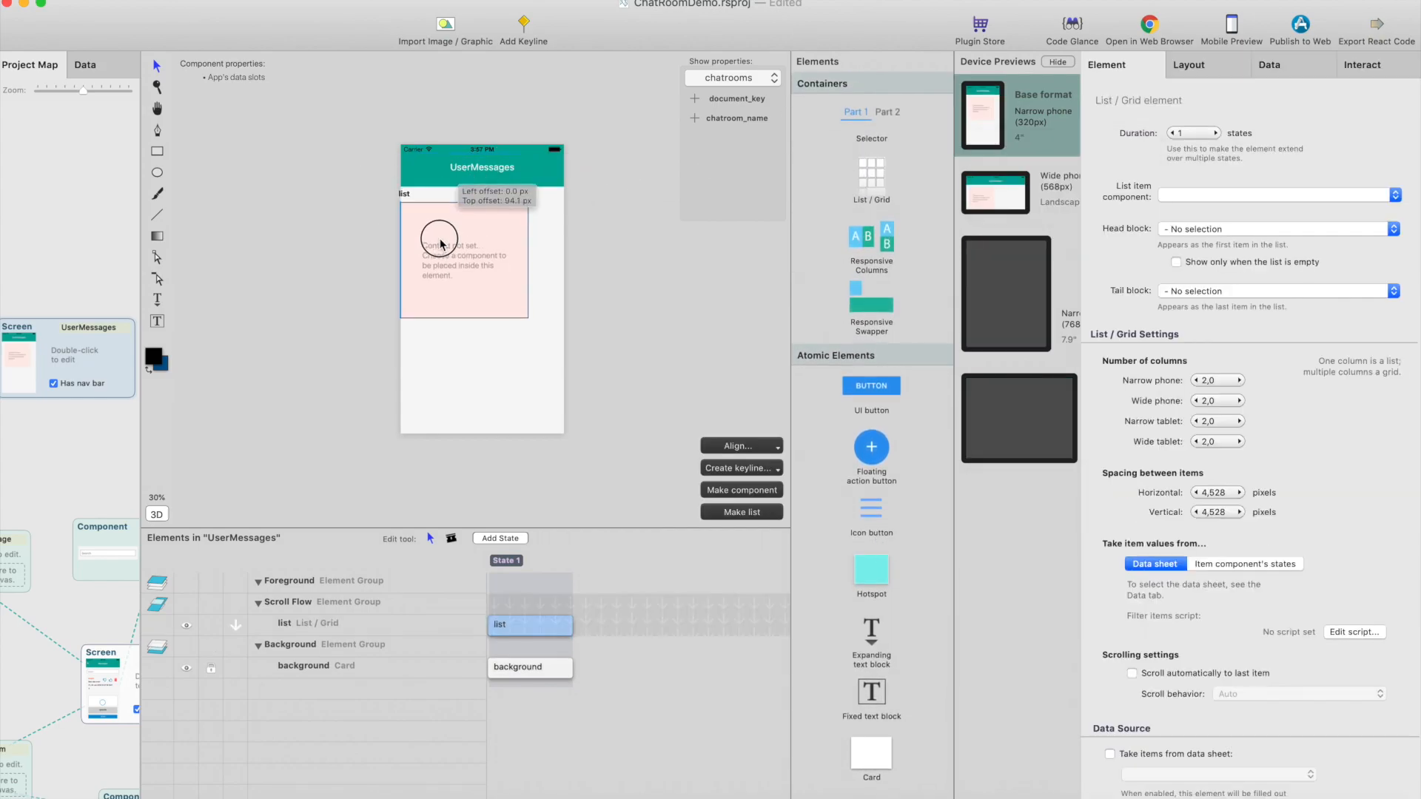
# Enable right-edge alignment so the list spans the screen width, and move it up directly beneath the nav bar
pyautogui.click(1220, 68)
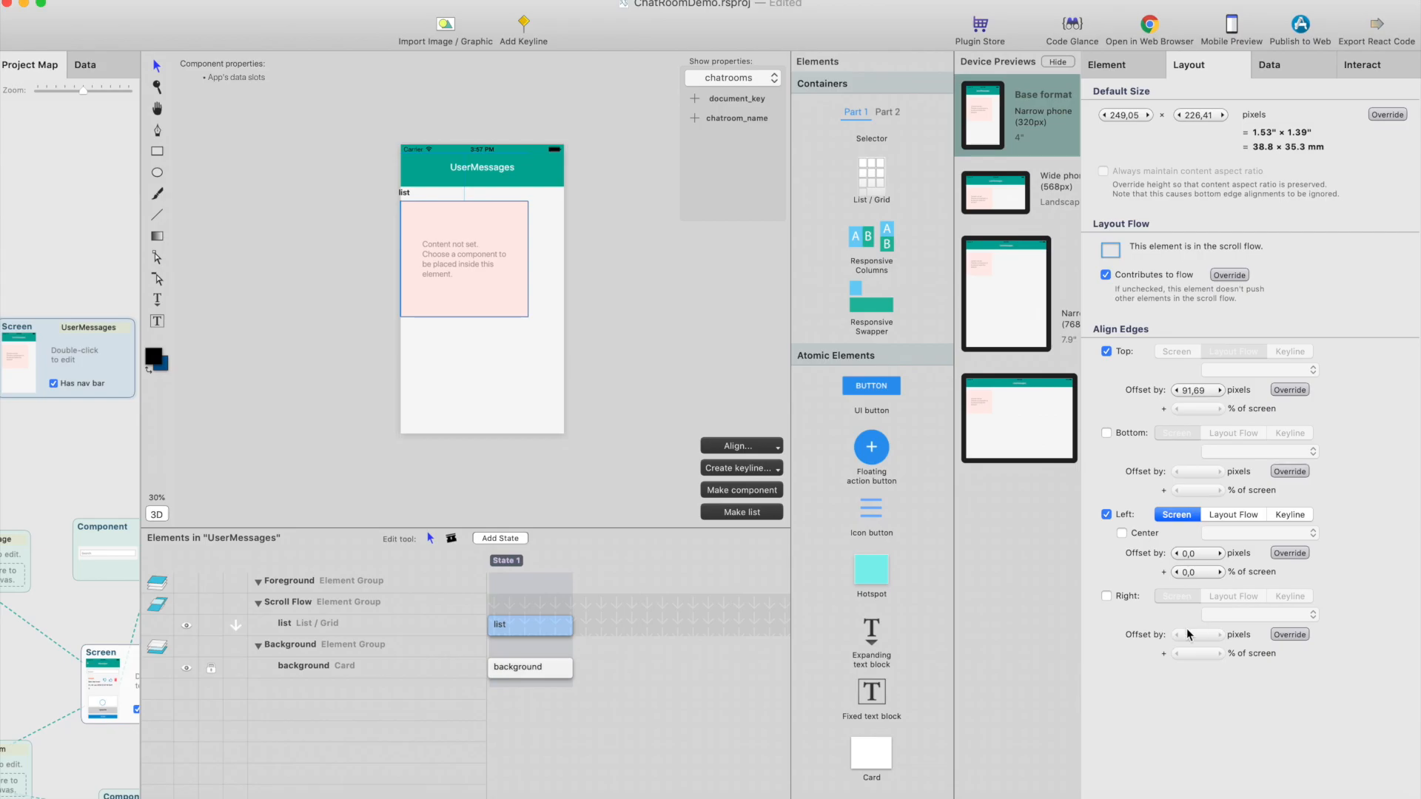
pyautogui.click(1106, 596)
pyautogui.moveTo(501, 286); pyautogui.dragTo(498, 271)
# Make the list take its items from a data sheet and look through the available sheets
pyautogui.click(1271, 65)
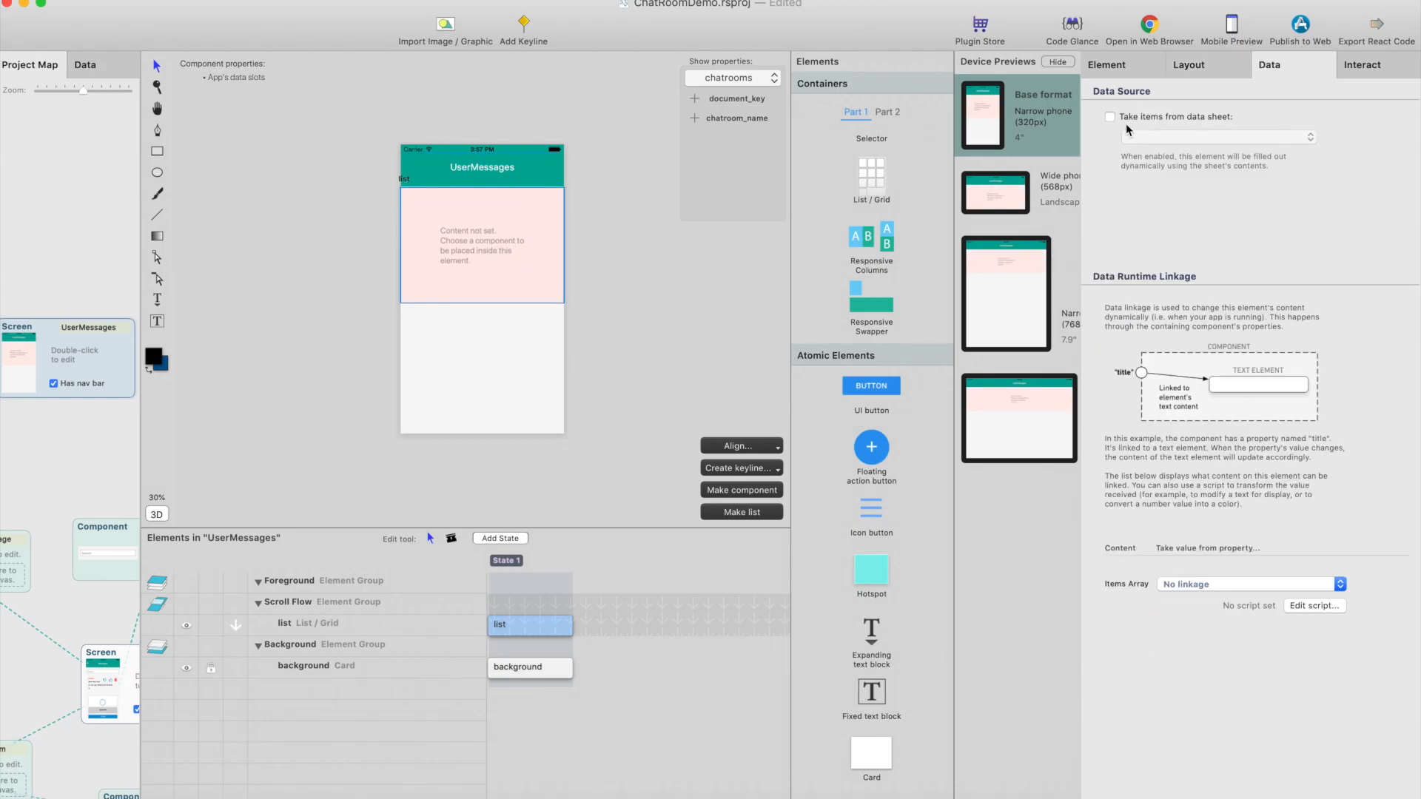
pyautogui.click(1249, 138)
pyautogui.click(1254, 137)
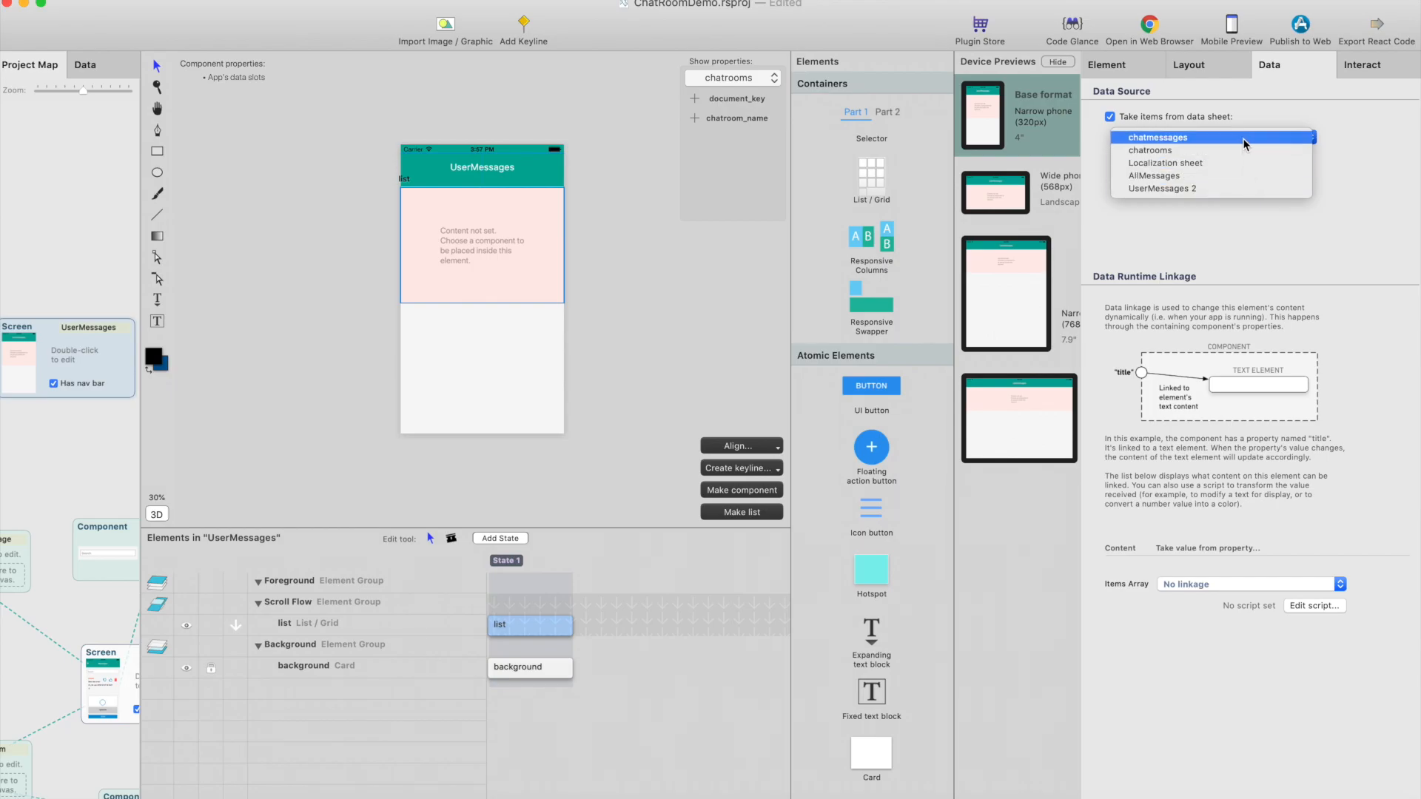
pyautogui.click(1233, 189)
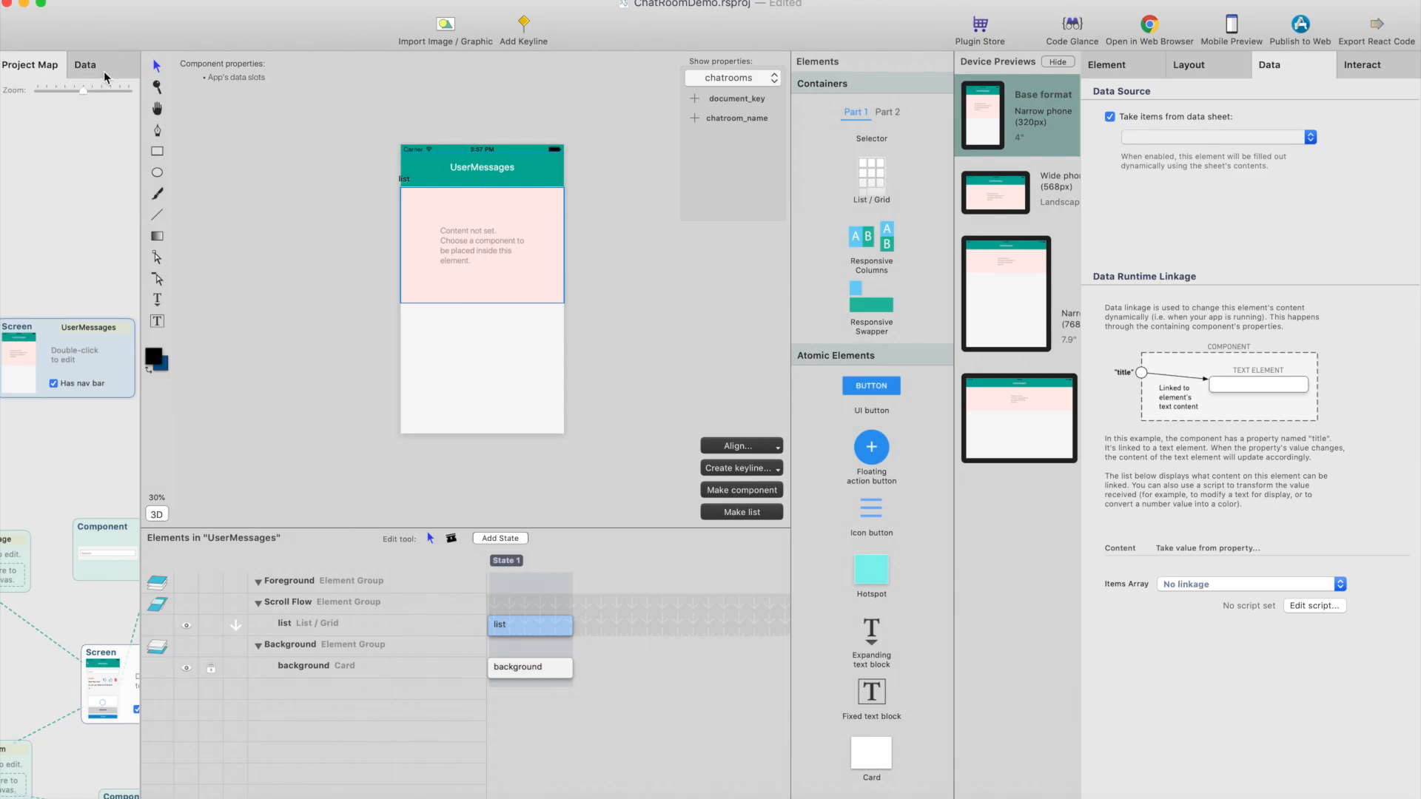
# Rename the UserMessages 2 data sheet to UserMessages
pyautogui.click(107, 70)
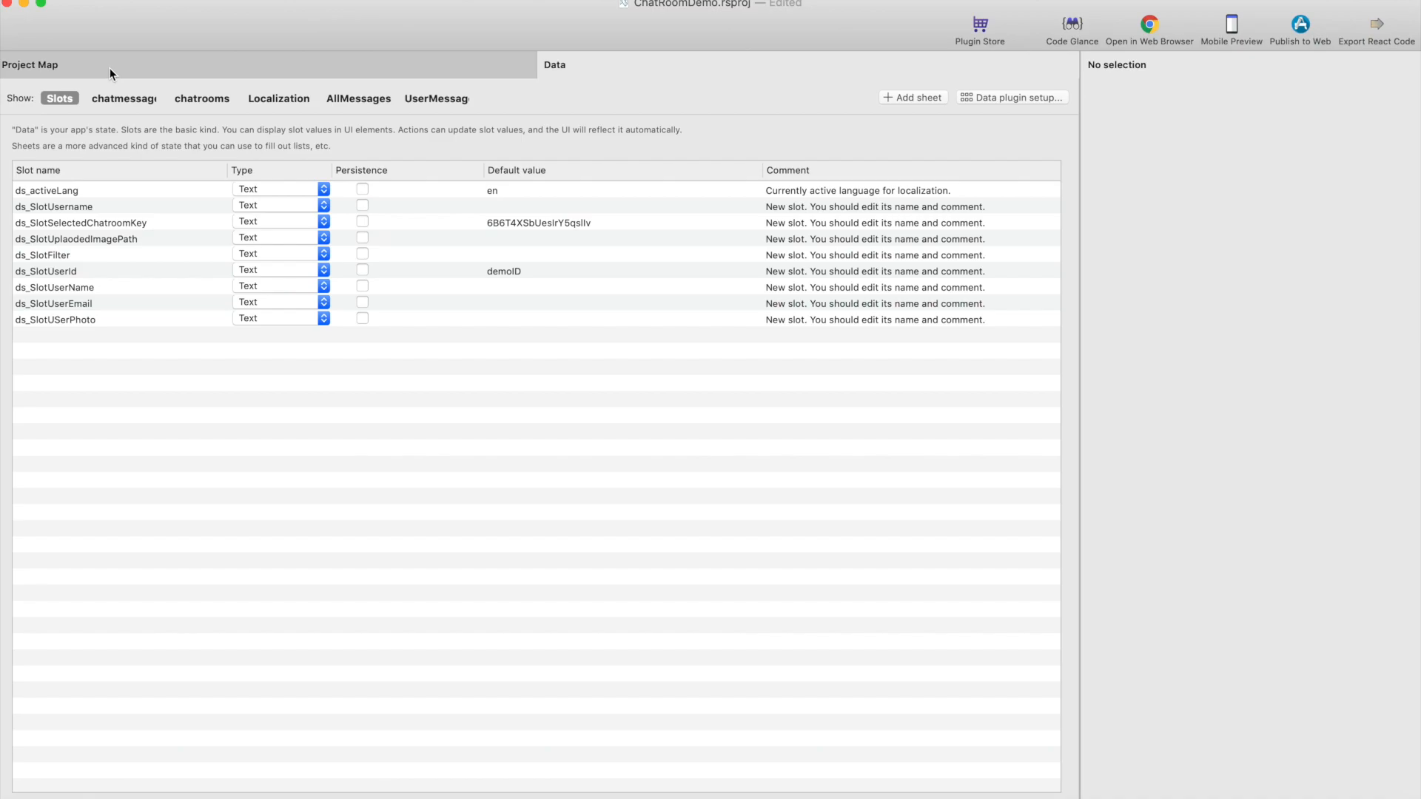
pyautogui.click(437, 99)
pyautogui.click(455, 98)
pyautogui.click(468, 98)
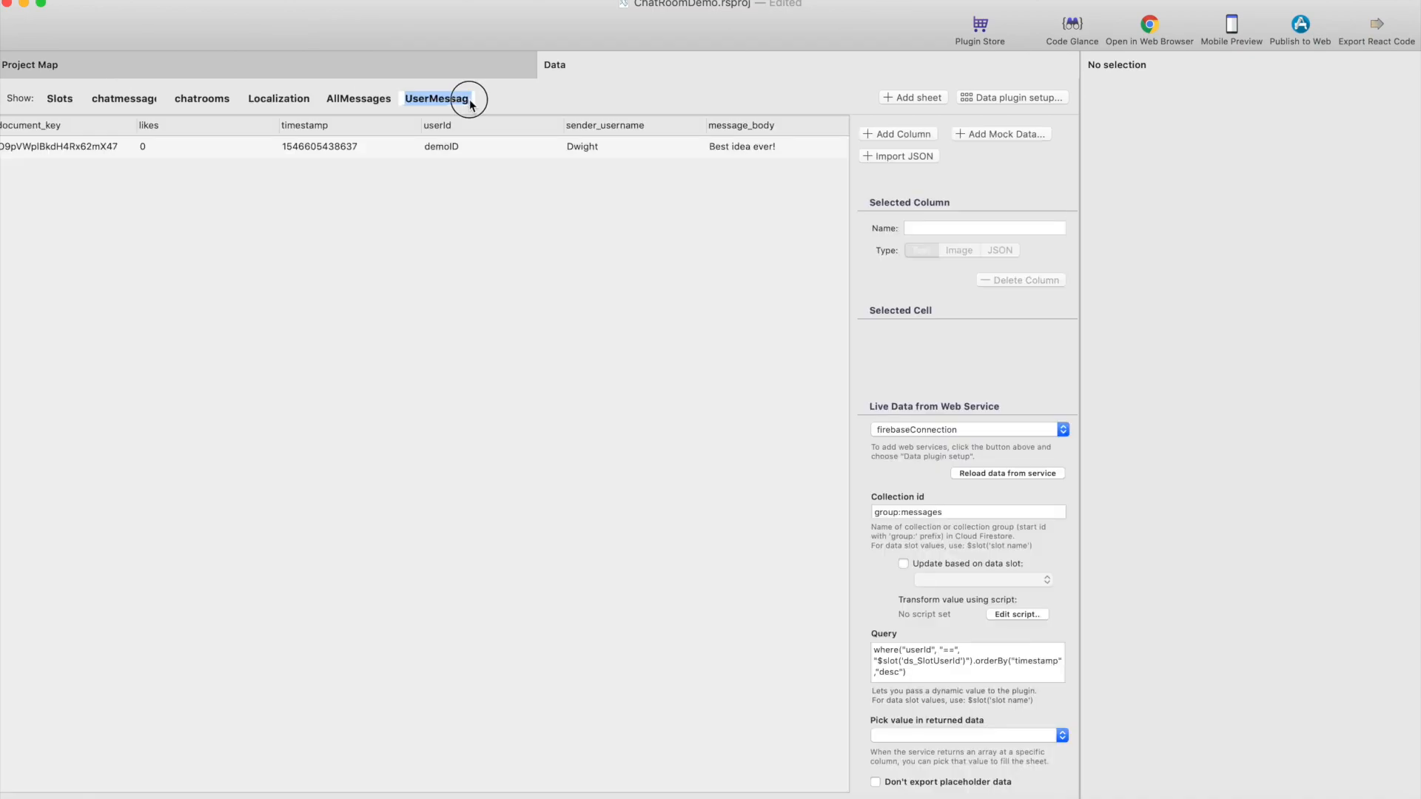
pyautogui.write('es 2')
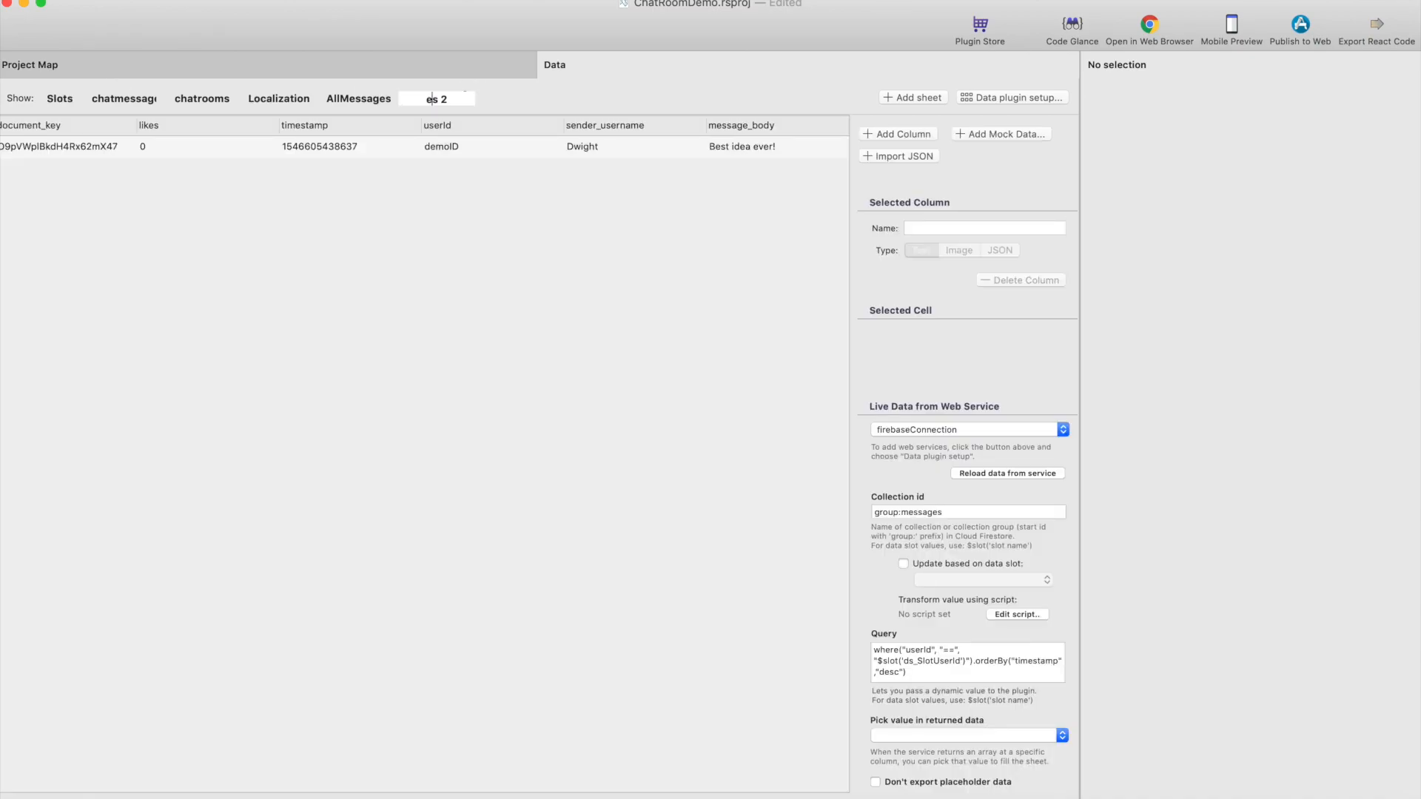
pyautogui.press('BackSpace')
pyautogui.press('Return')
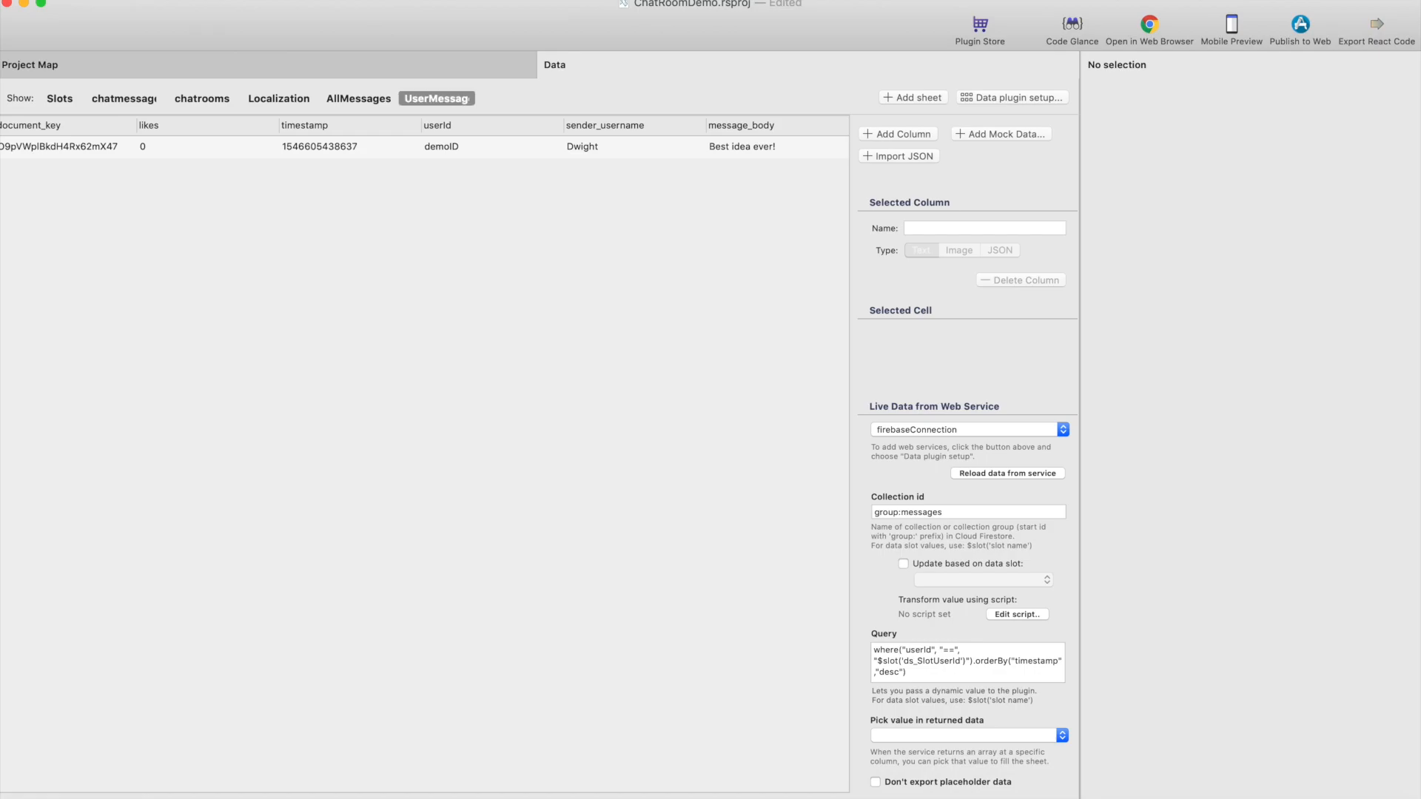
# Reopen the UserMessages screen from the project map and dismiss the notice about its list
pyautogui.click(394, 62)
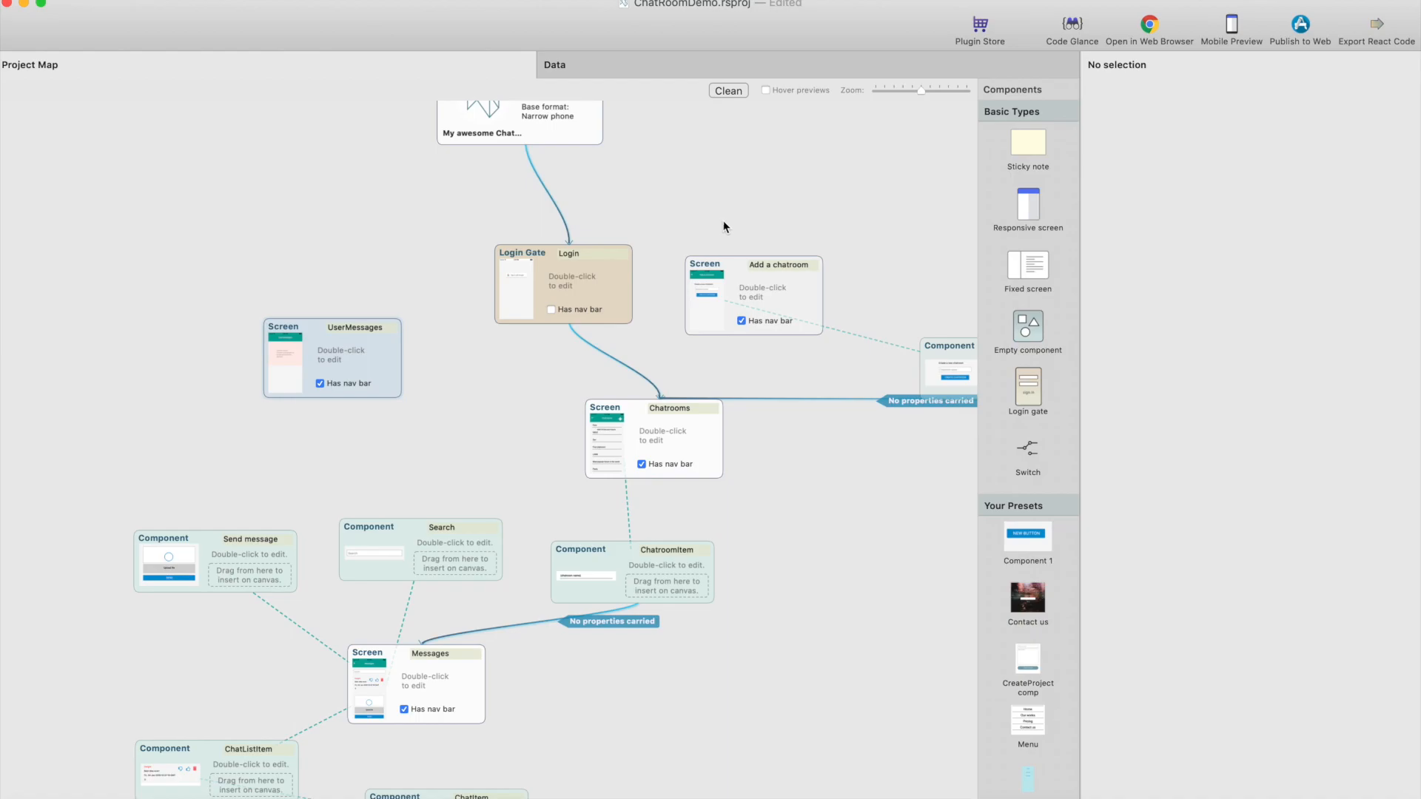
pyautogui.doubleClick(345, 354)
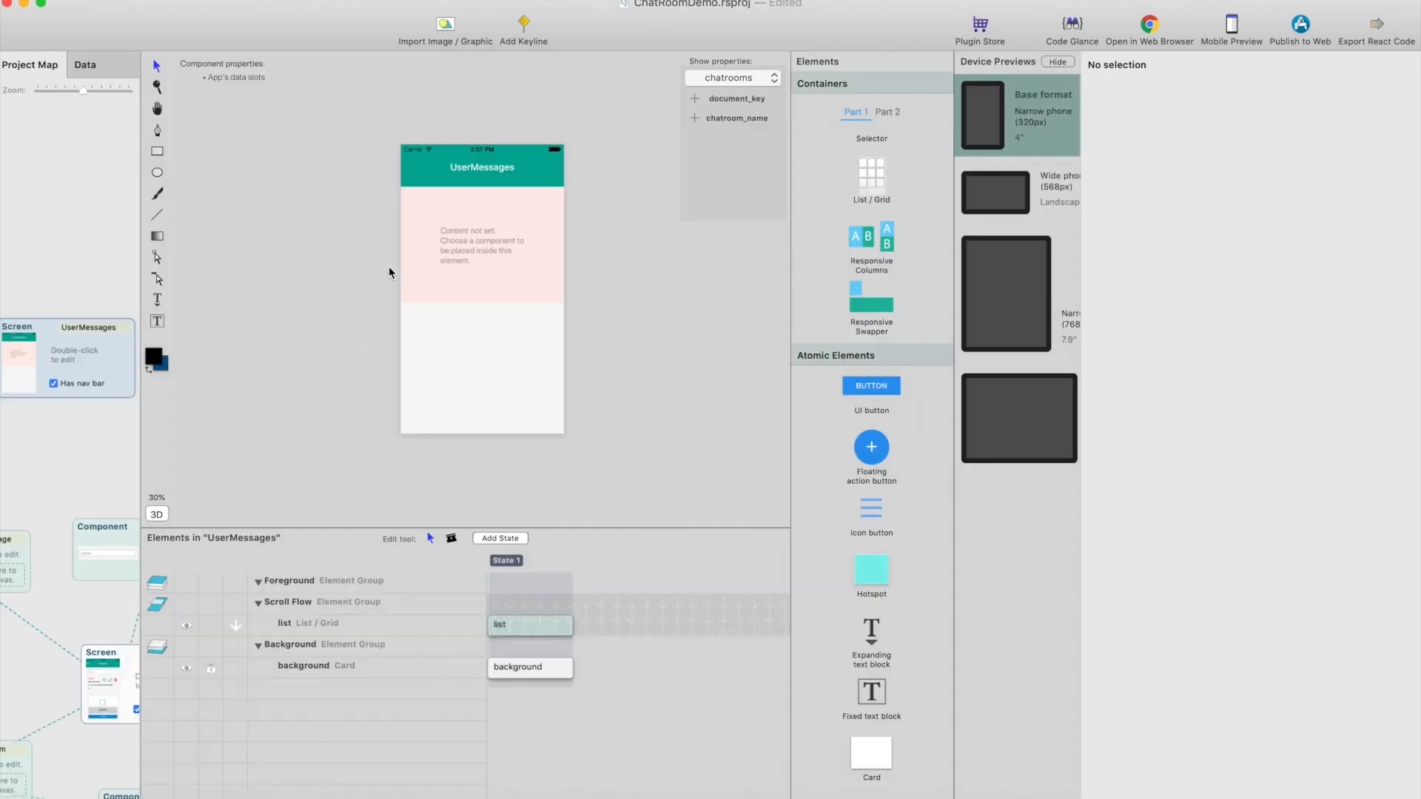
pyautogui.click(828, 277)
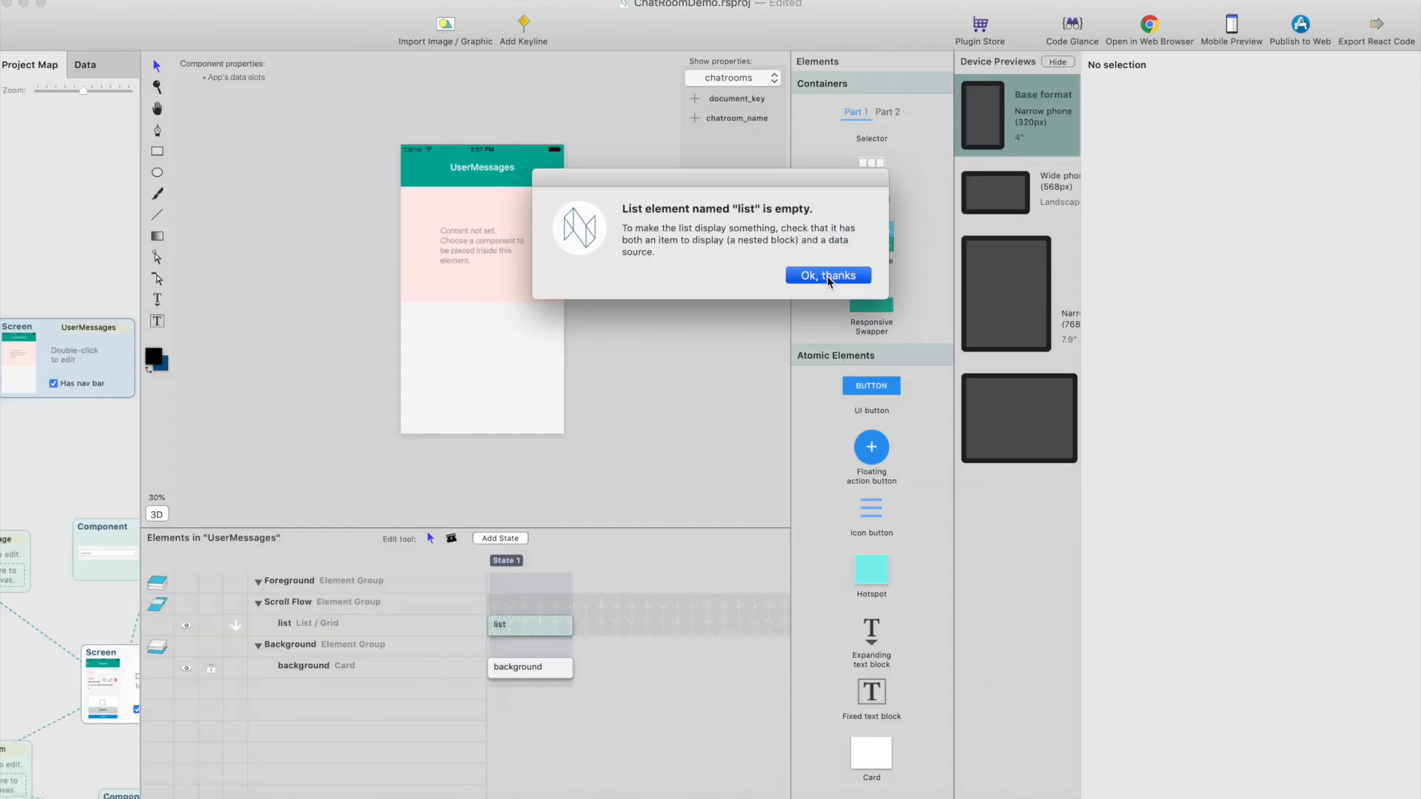
# Review the item components available for the UserMessages list and check the ChatListItem component in the project map
pyautogui.click(495, 241)
pyautogui.click(1270, 65)
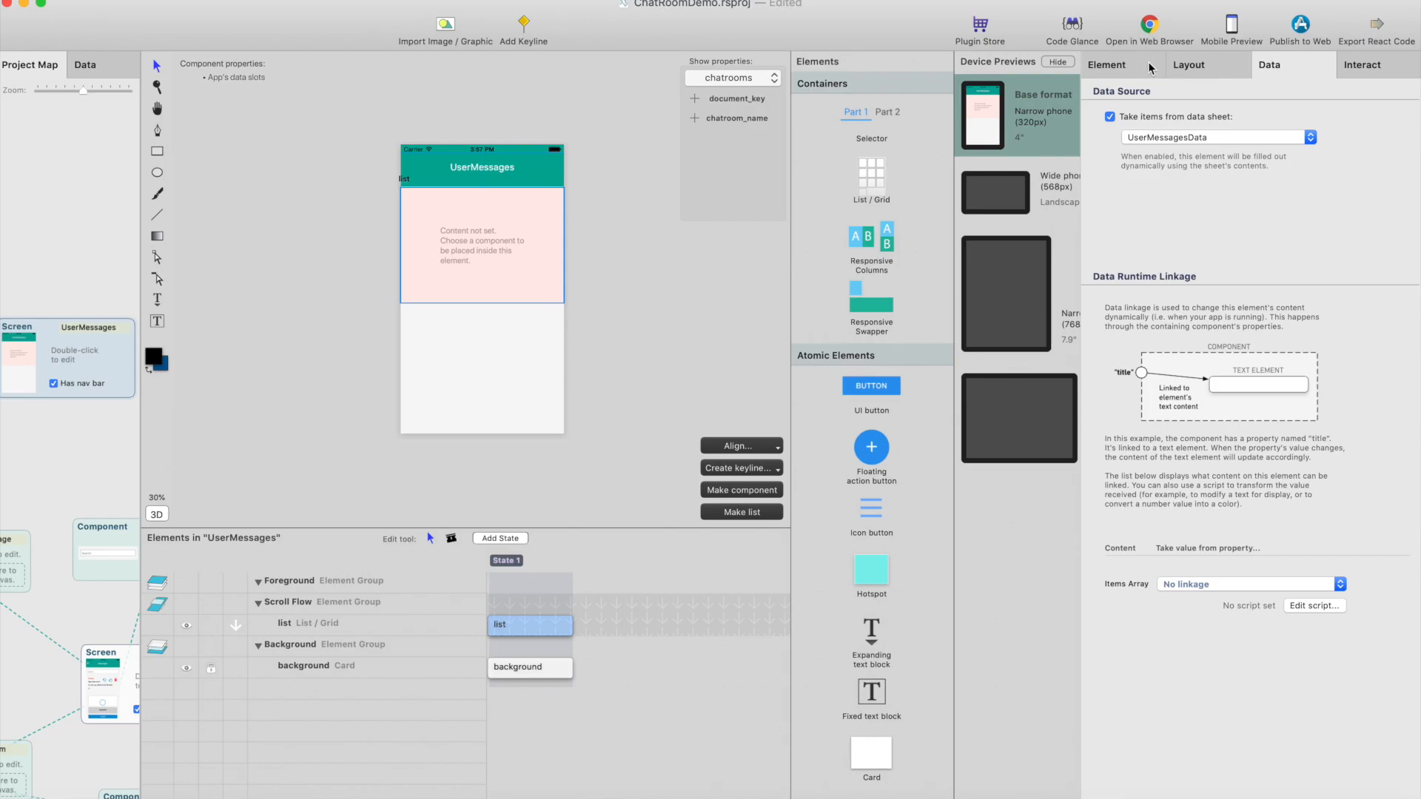
pyautogui.click(1120, 68)
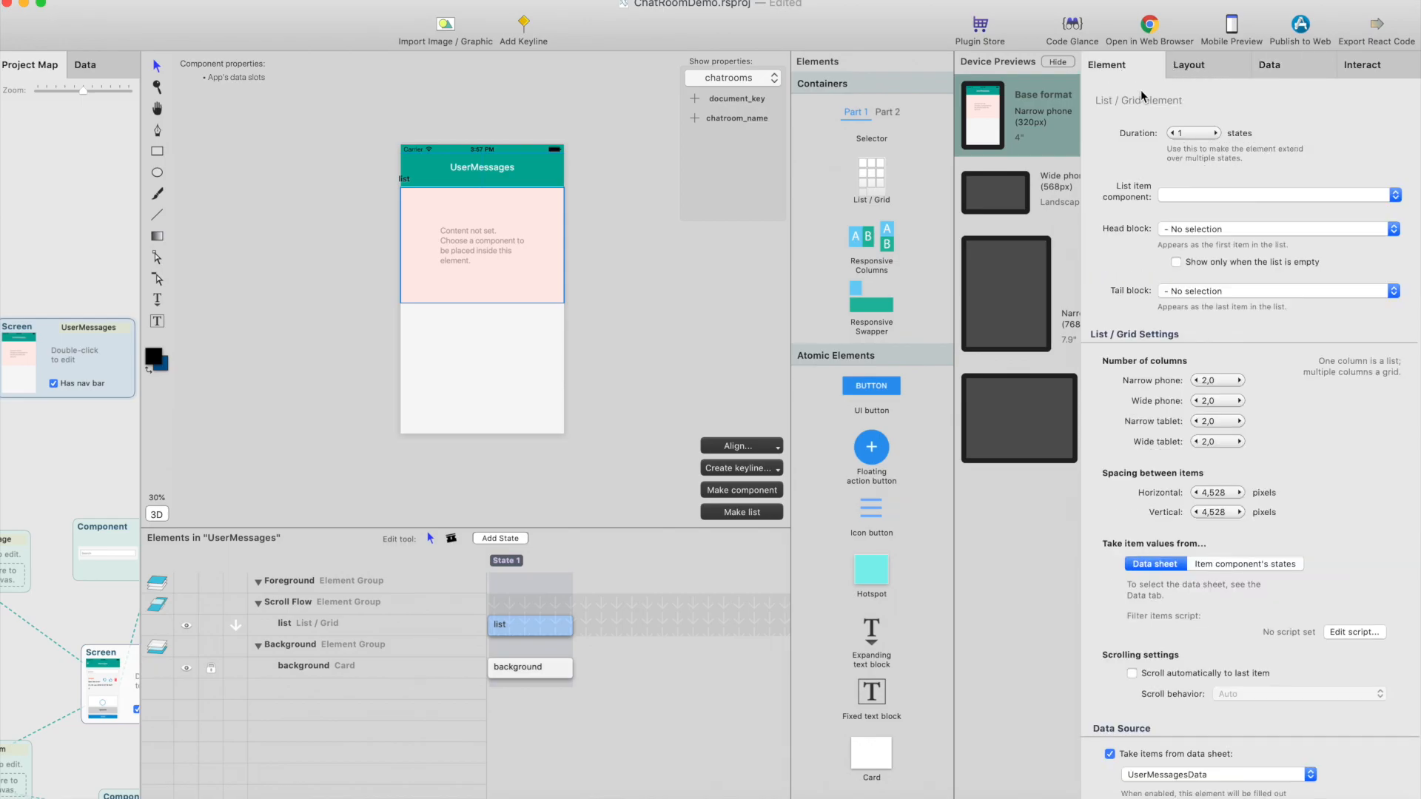
pyautogui.click(1277, 196)
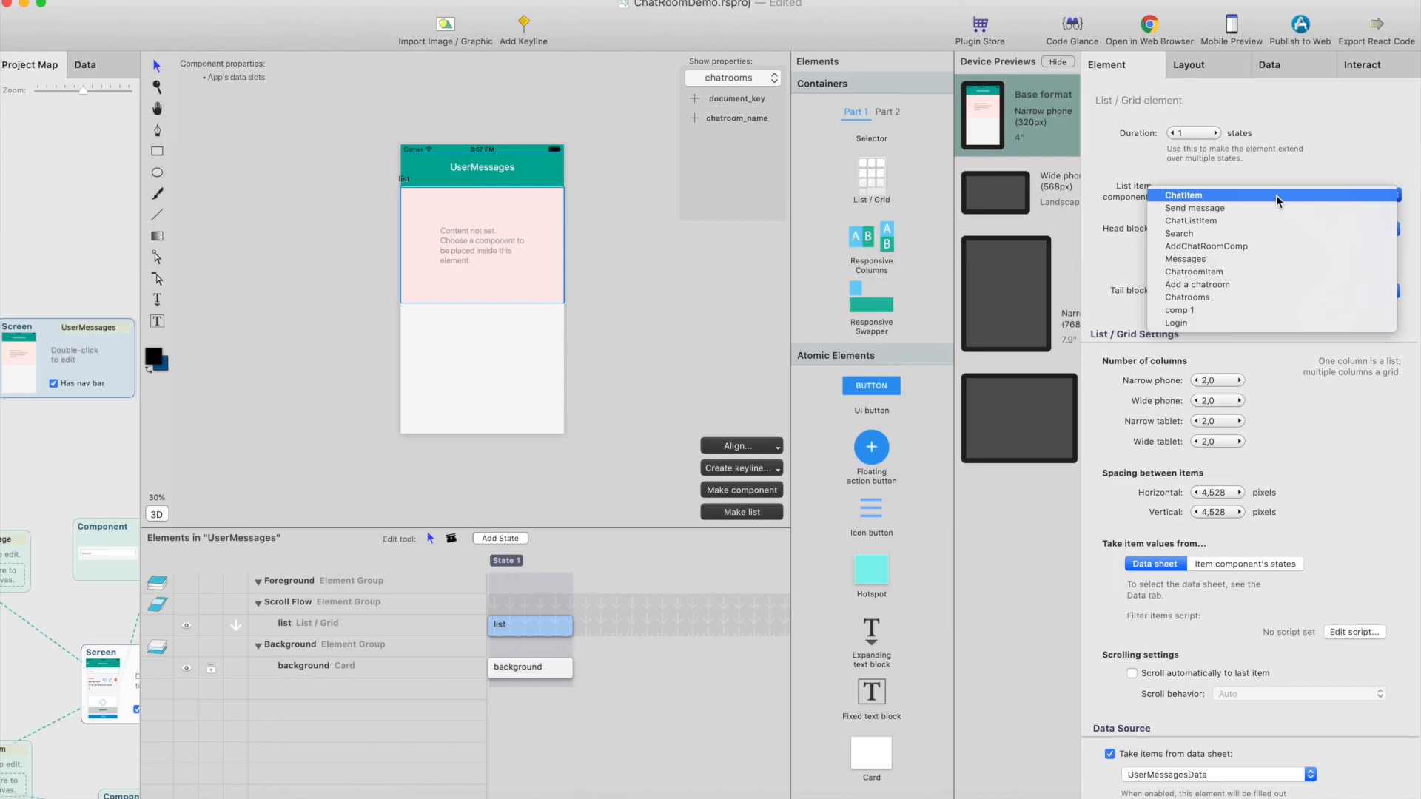
pyautogui.click(1269, 271)
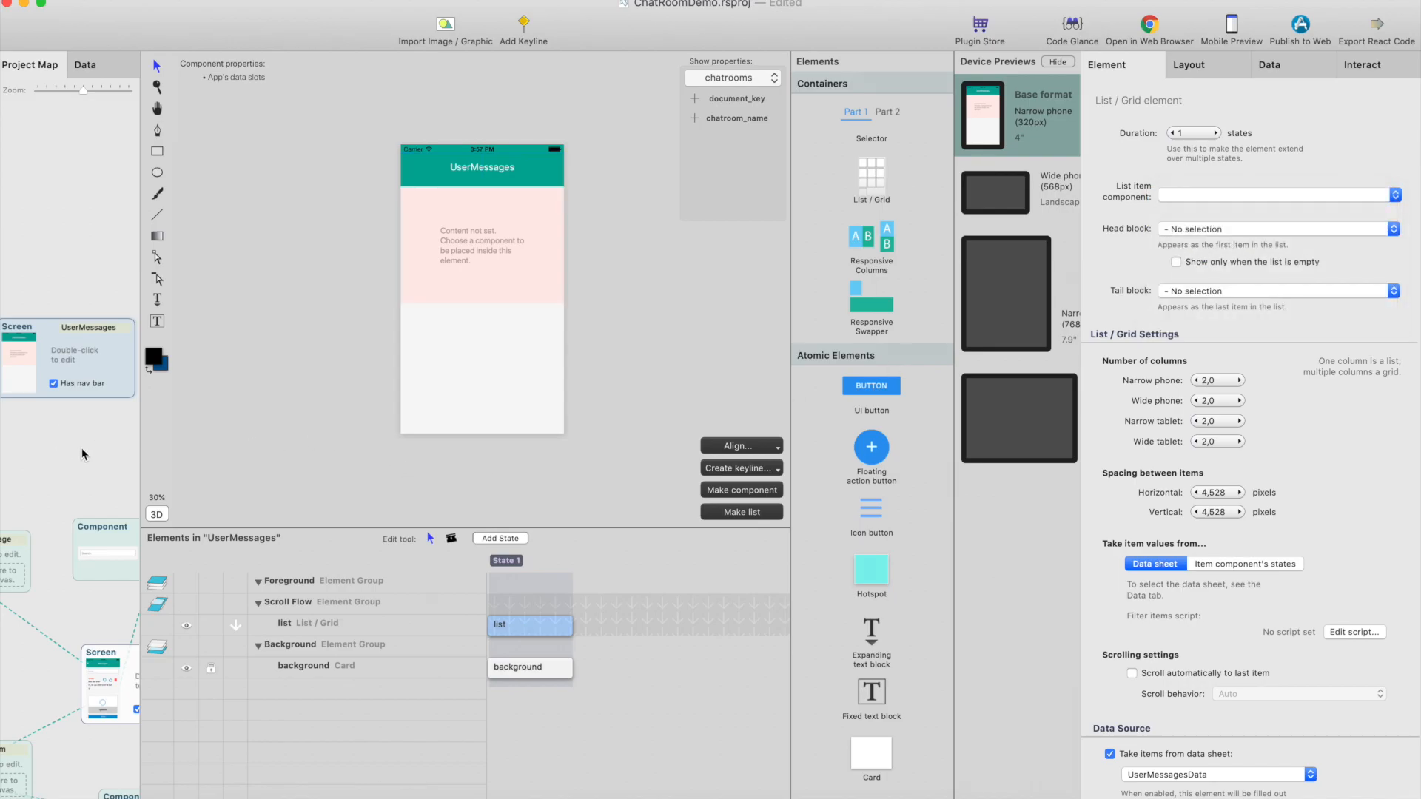
pyautogui.click(81, 447)
pyautogui.moveTo(217, 743); pyautogui.dragTo(216, 725)
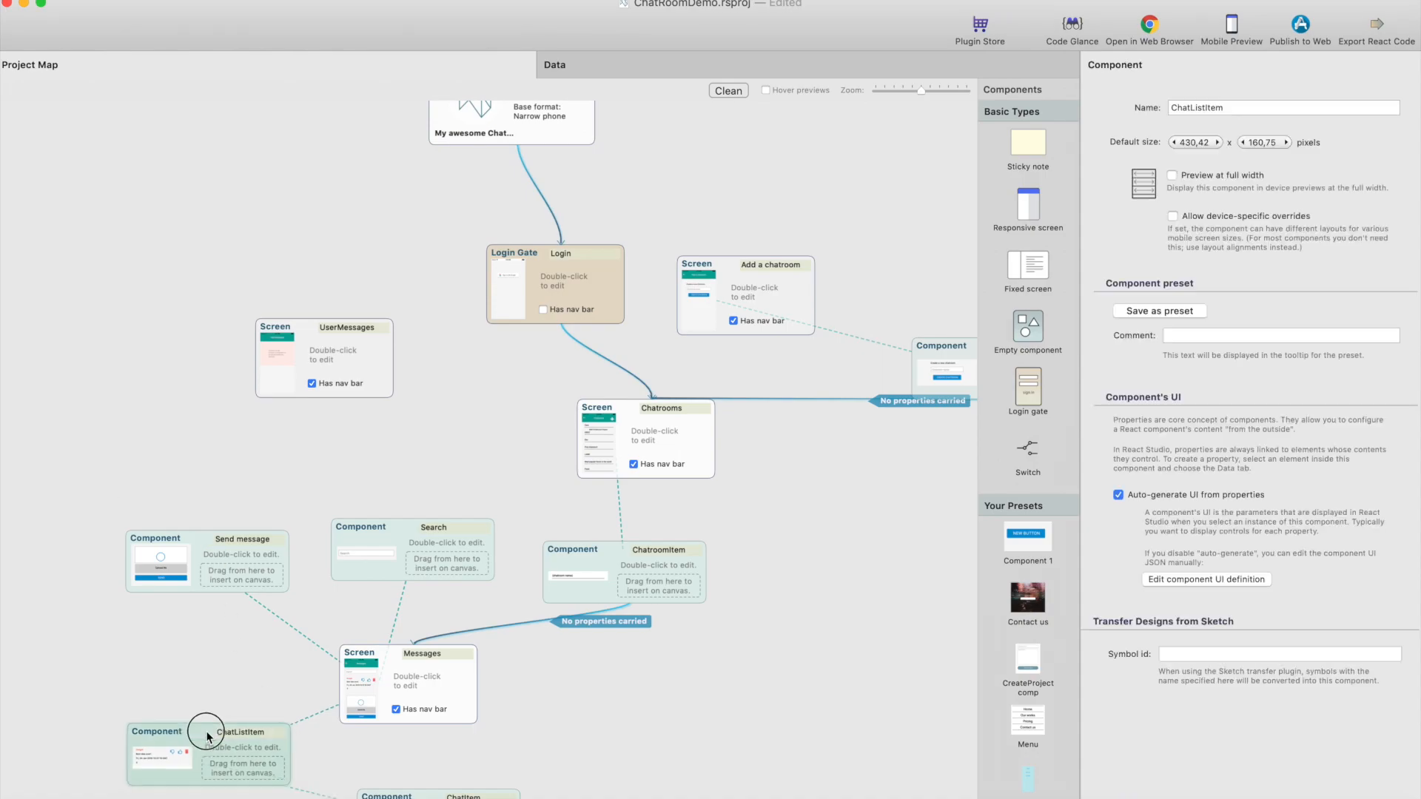
# Reopen the UserMessages screen, dismiss the empty-list notice, and set the list's item component to ChatListItem
pyautogui.doubleClick(358, 356)
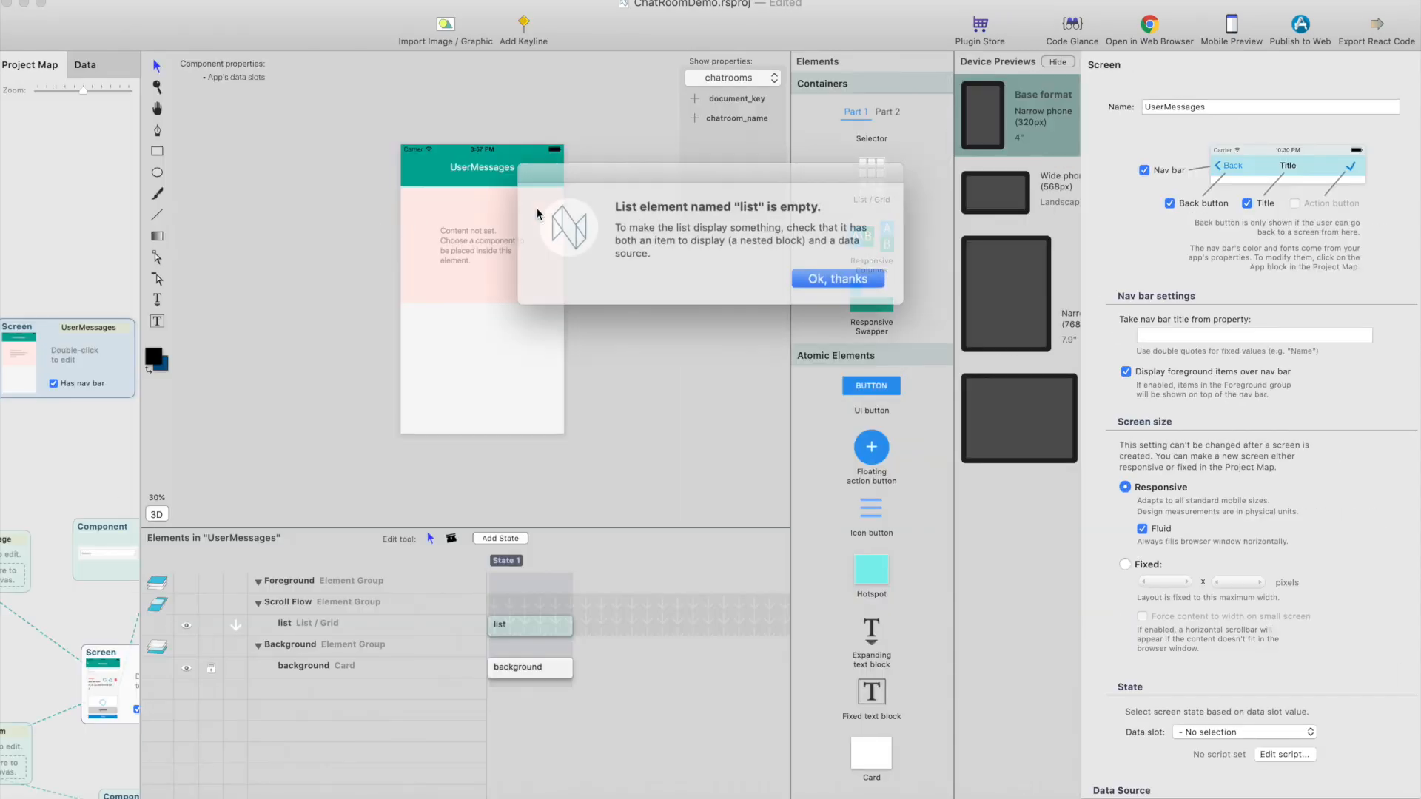
pyautogui.click(814, 274)
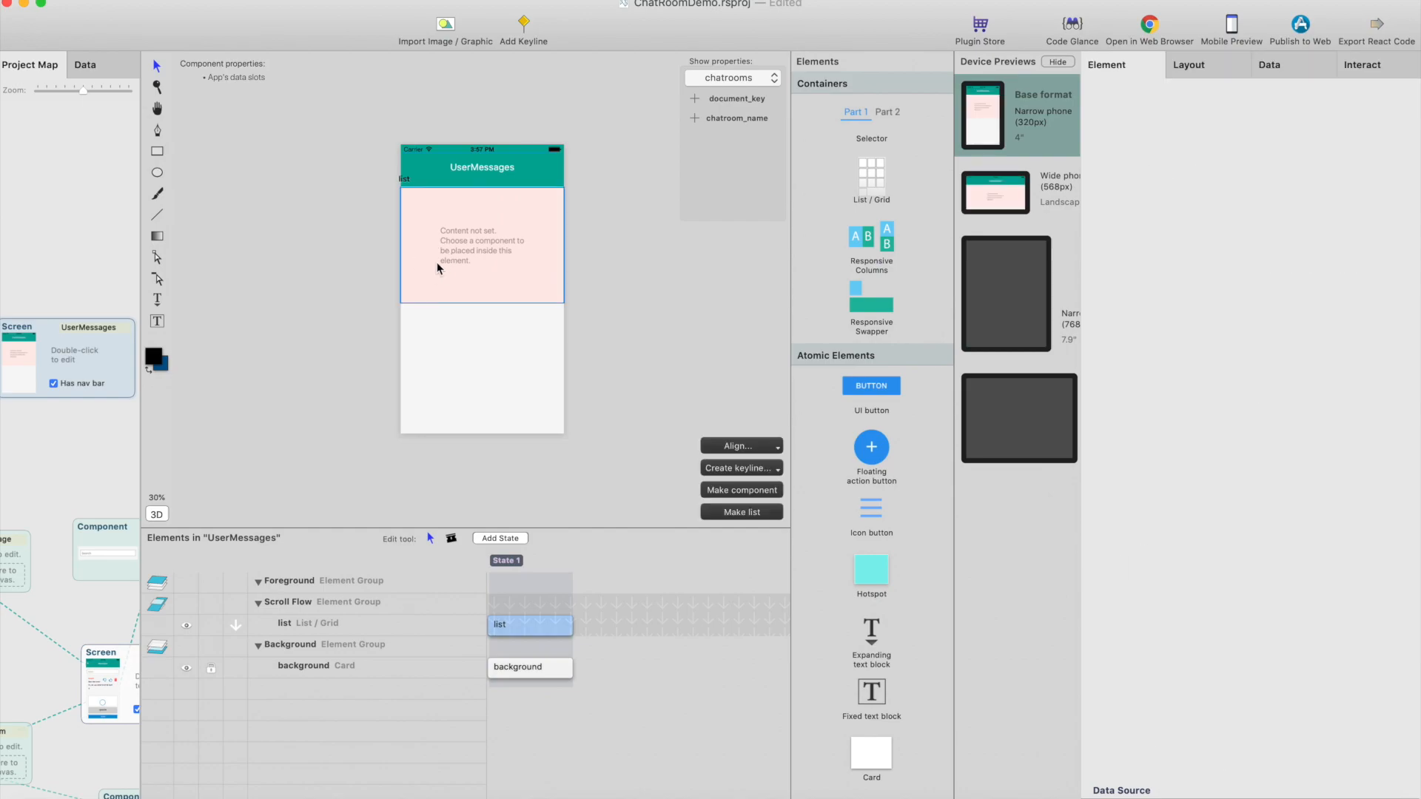
pyautogui.click(1303, 63)
pyautogui.click(1135, 71)
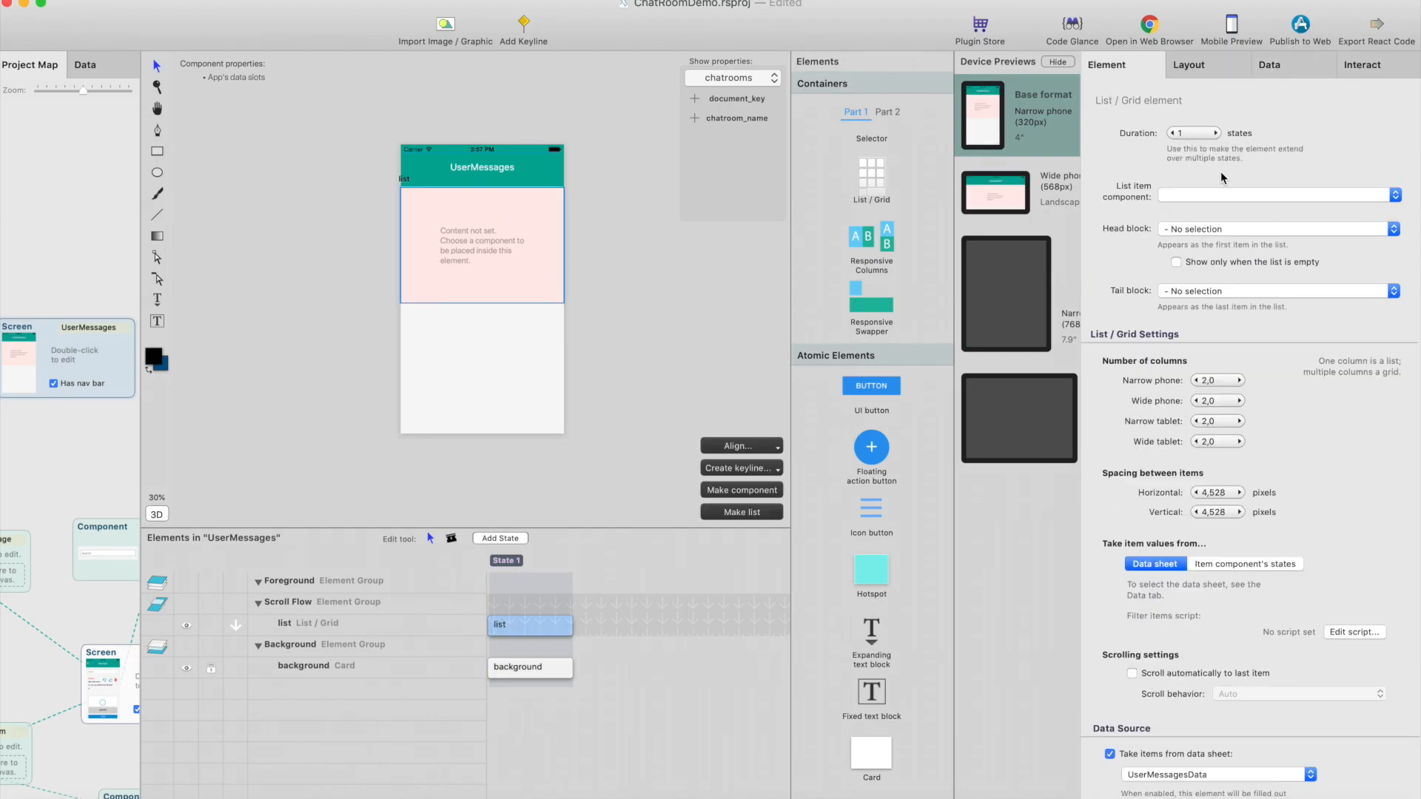
pyautogui.click(1258, 194)
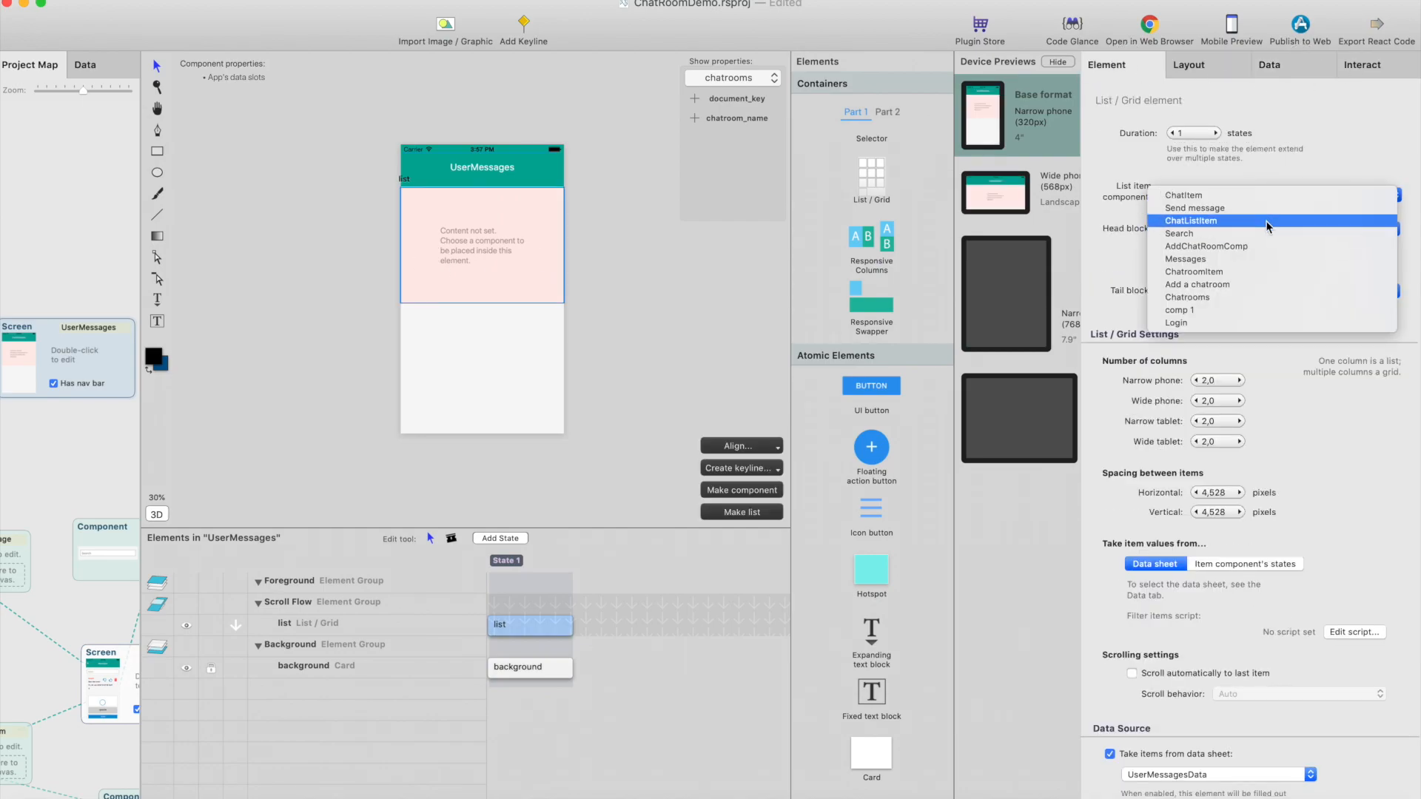
pyautogui.click(1266, 220)
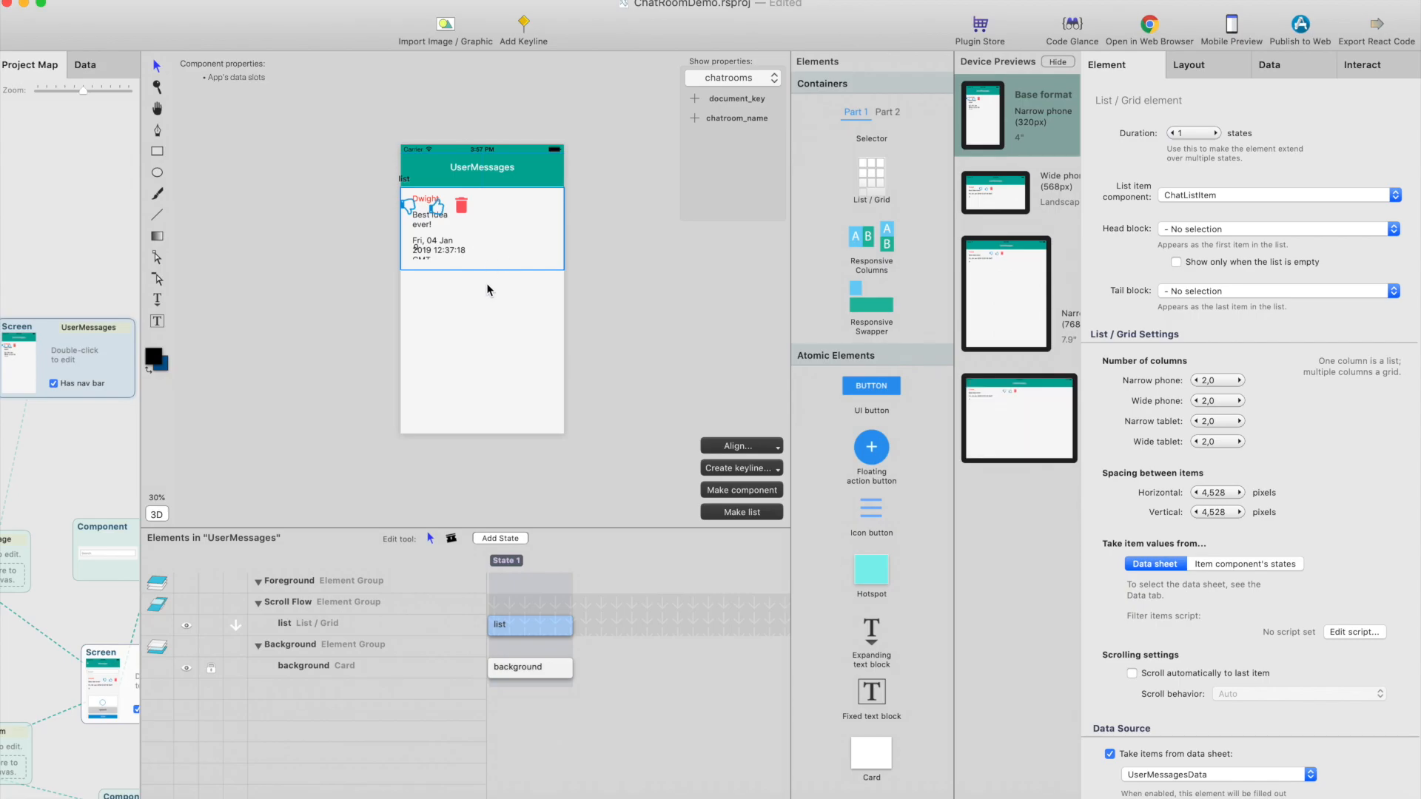
# Open the ChatListItem component and inspect the layout alignment of its nested ChatItem
pyautogui.click(53, 232)
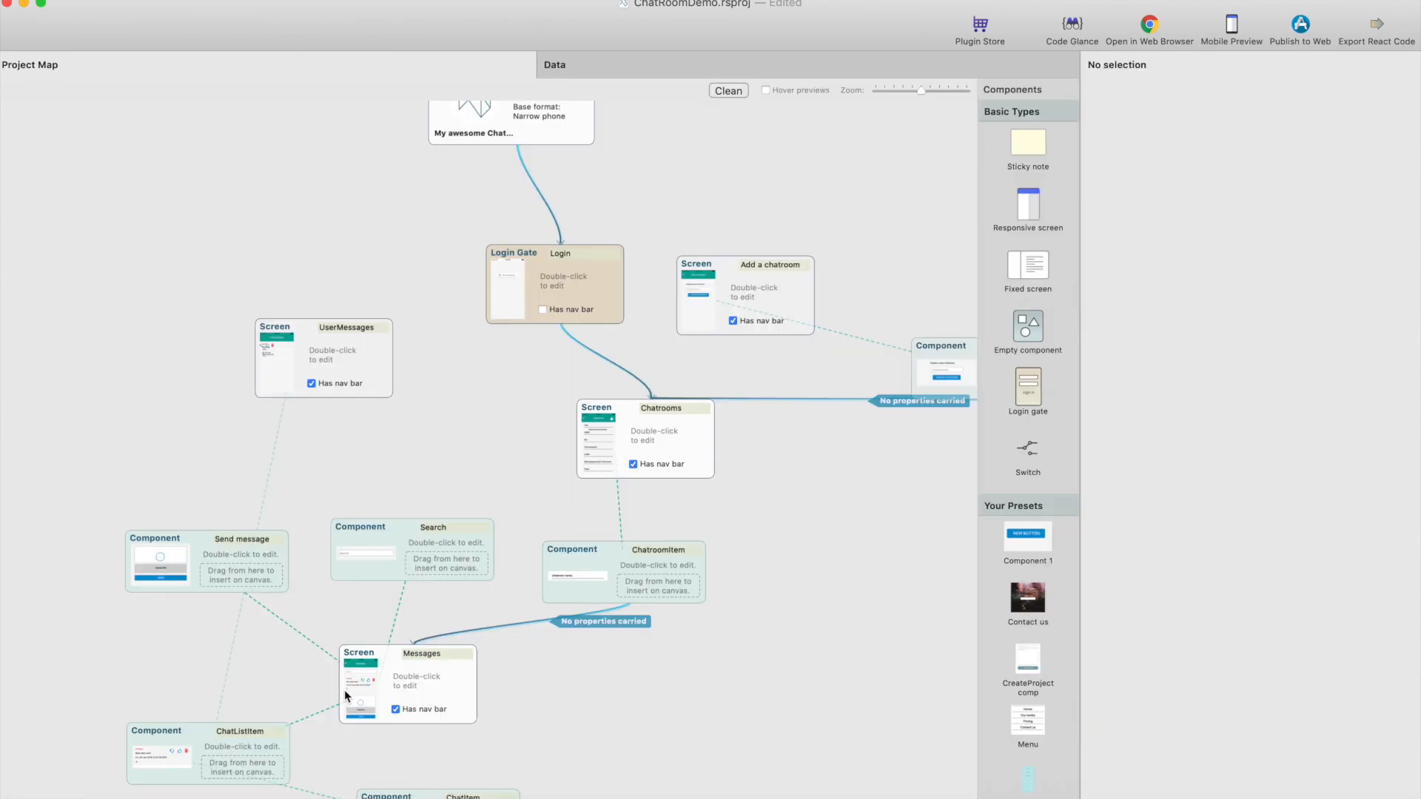
pyautogui.scroll(-3, 228, 447)
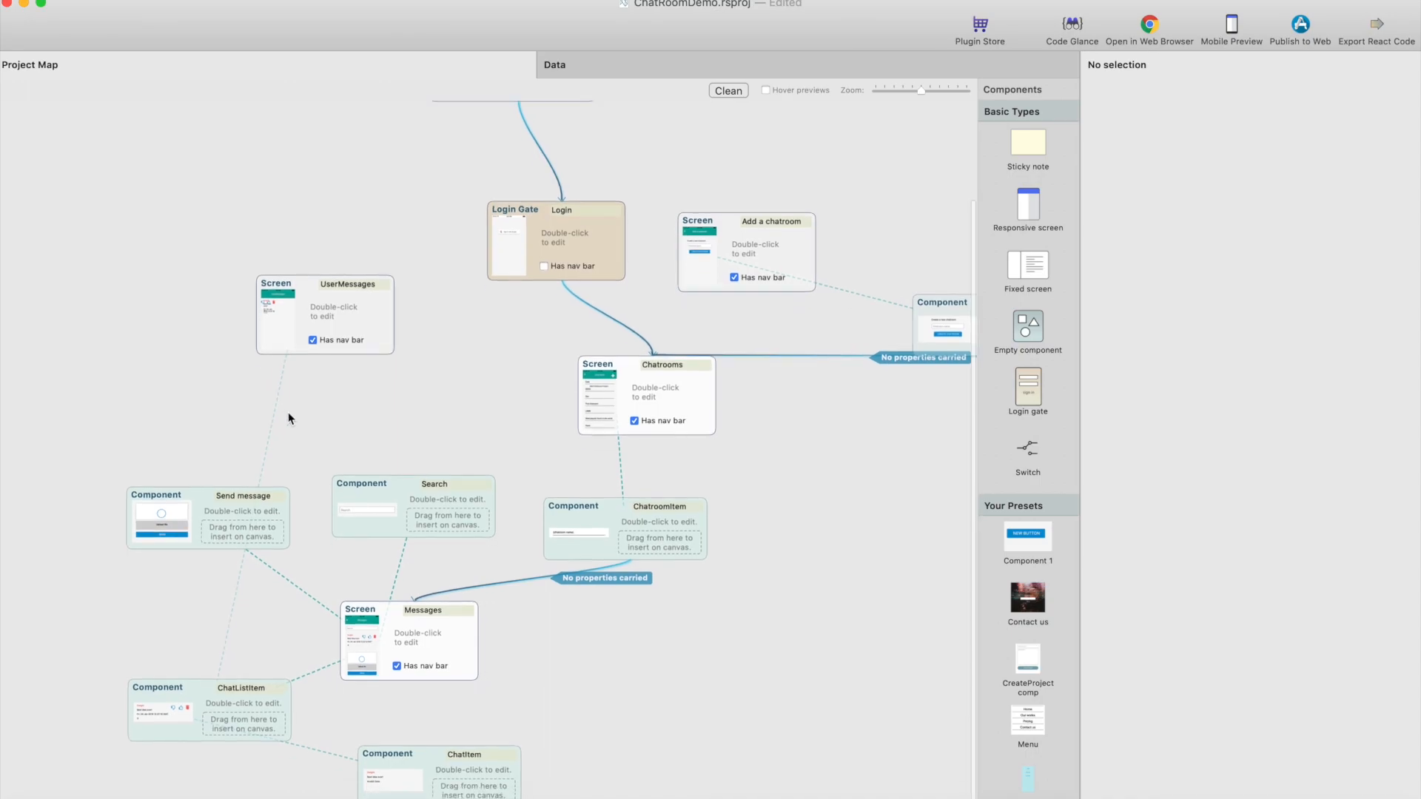
pyautogui.click(177, 711)
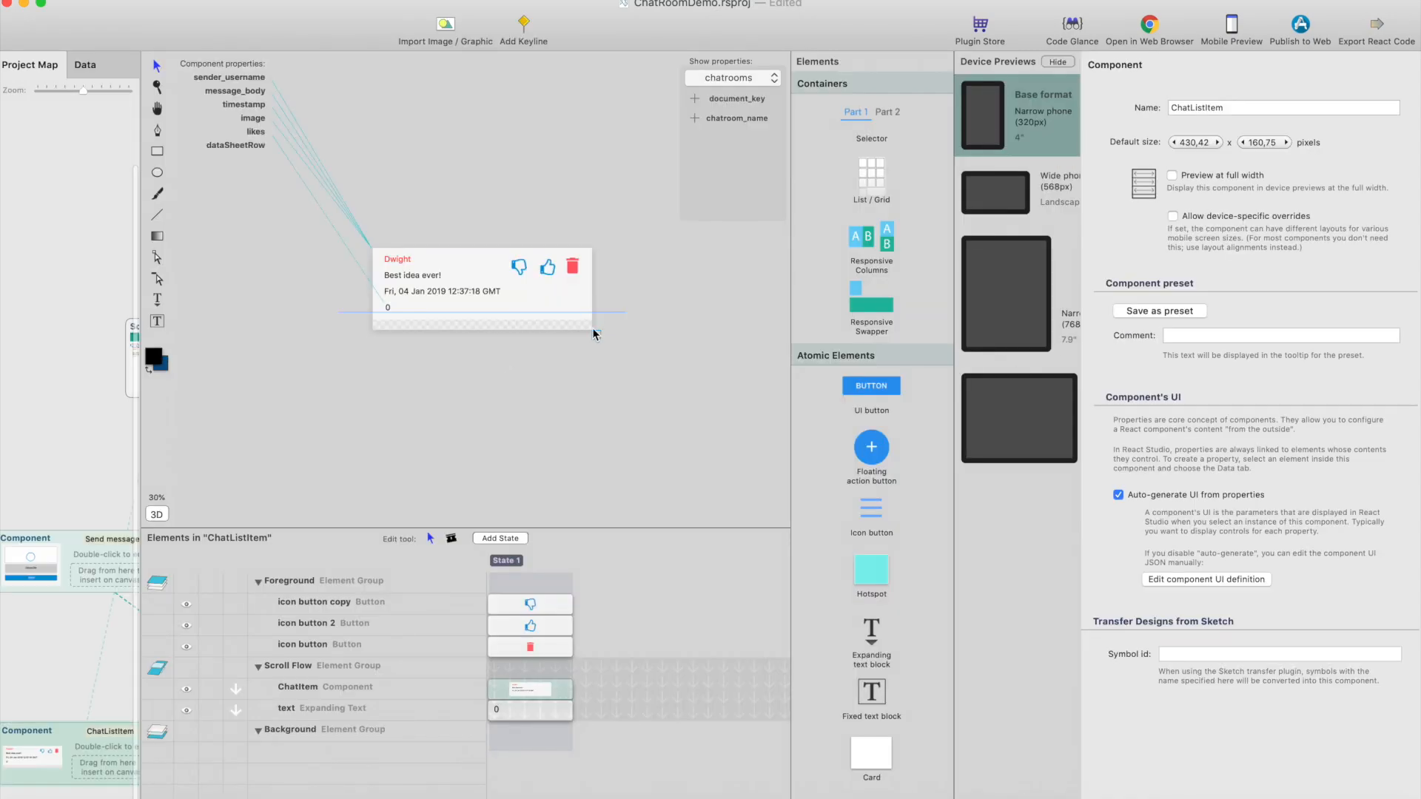
pyautogui.click(594, 330)
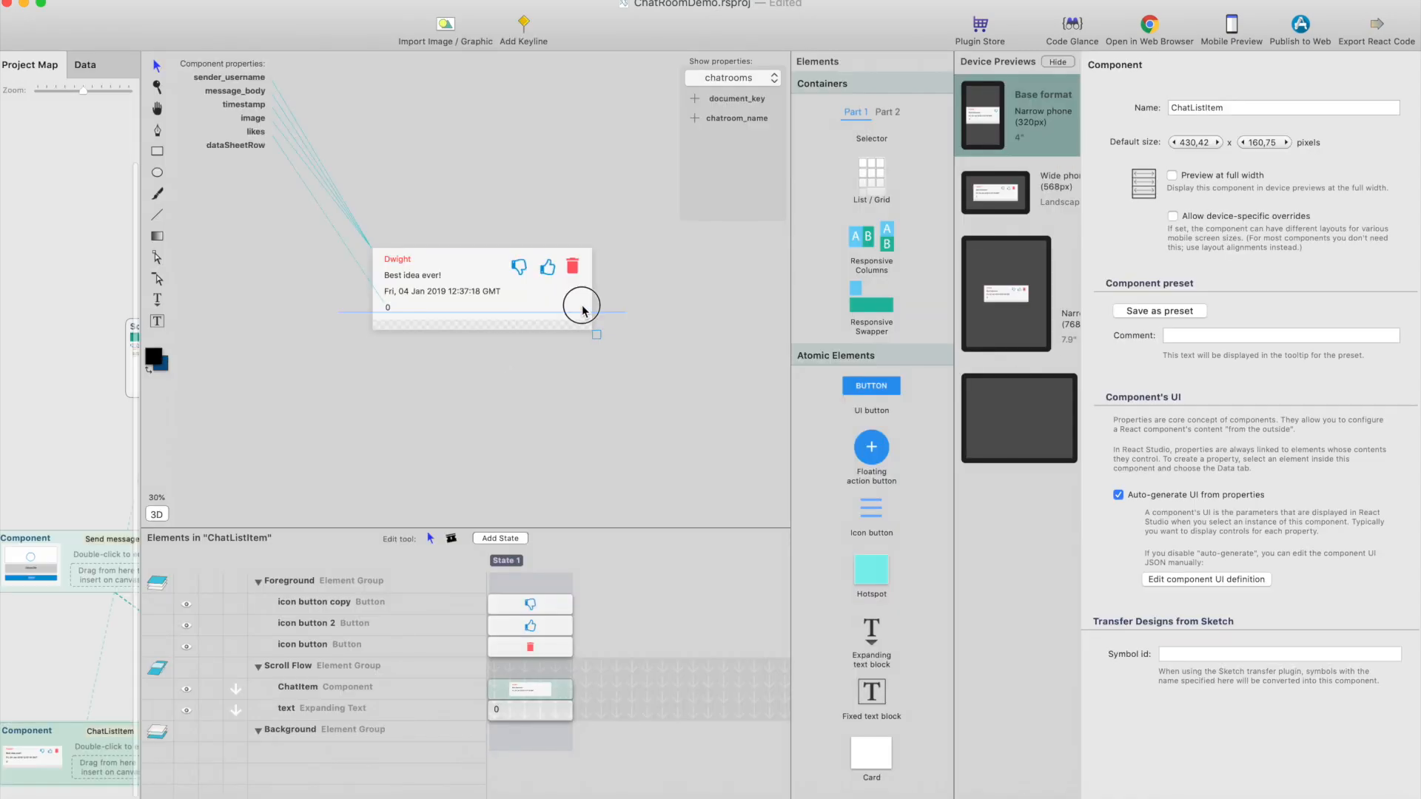
pyautogui.click(1211, 68)
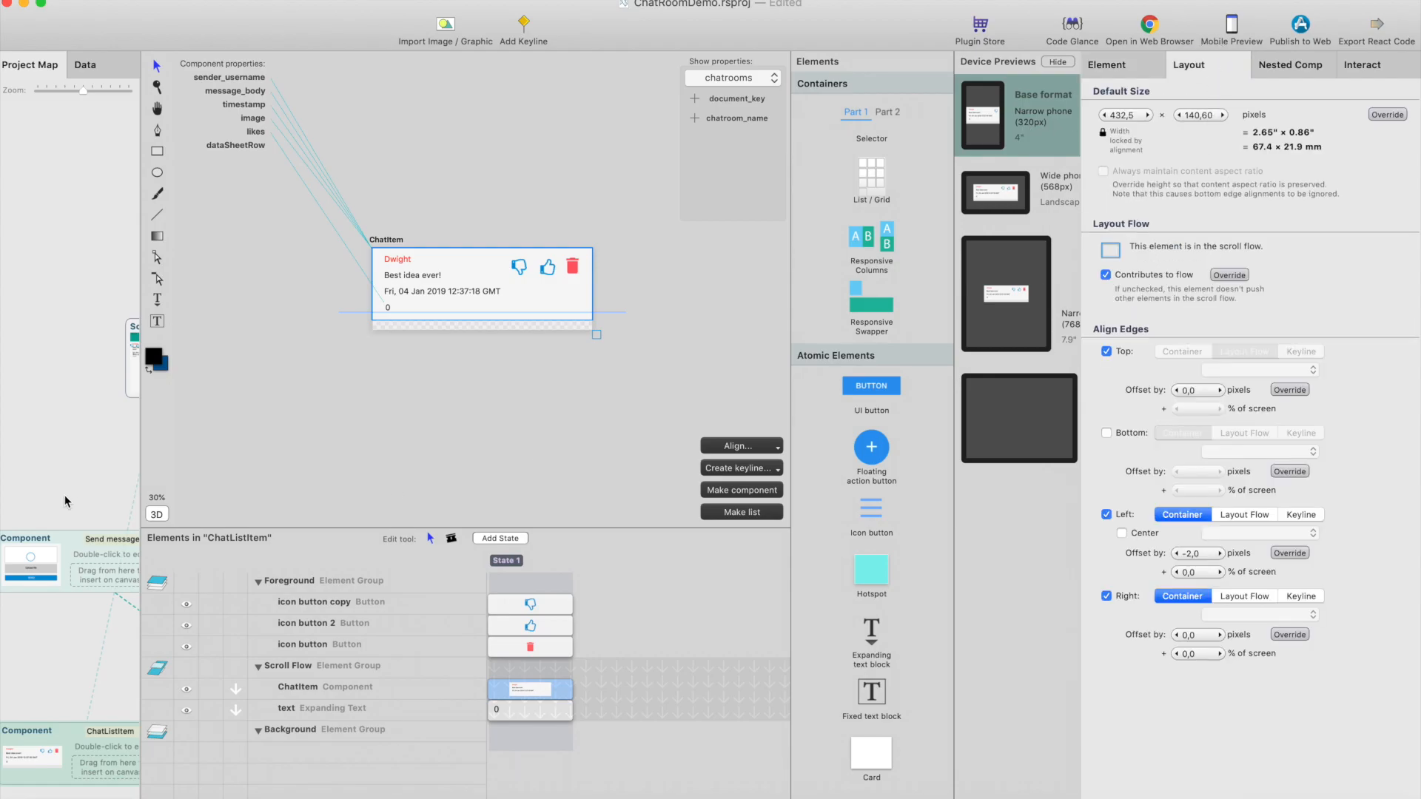
# Set the UserMessages list to 1 column for all phone and tablet formats and check its data source
pyautogui.click(25, 393)
pyautogui.click(270, 373)
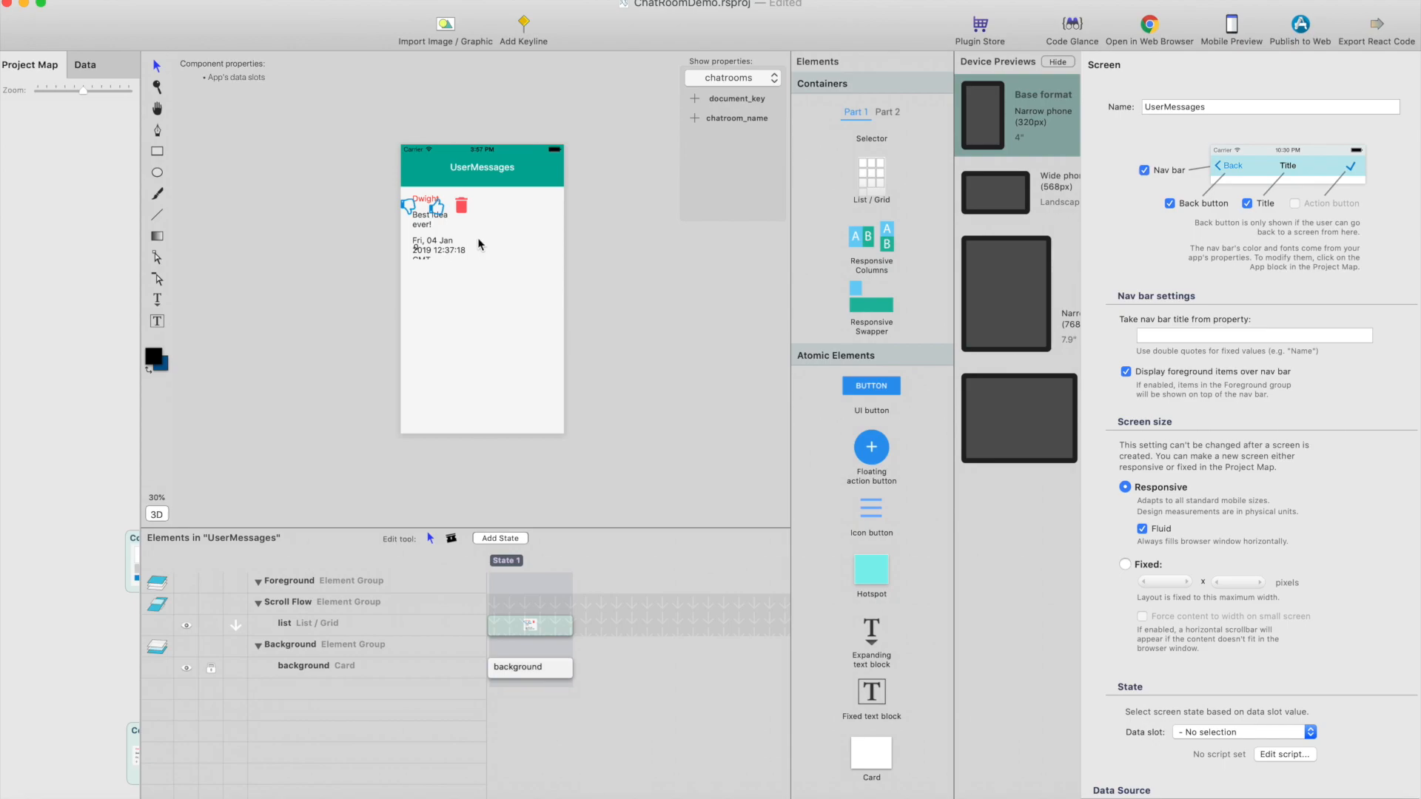
pyautogui.click(458, 231)
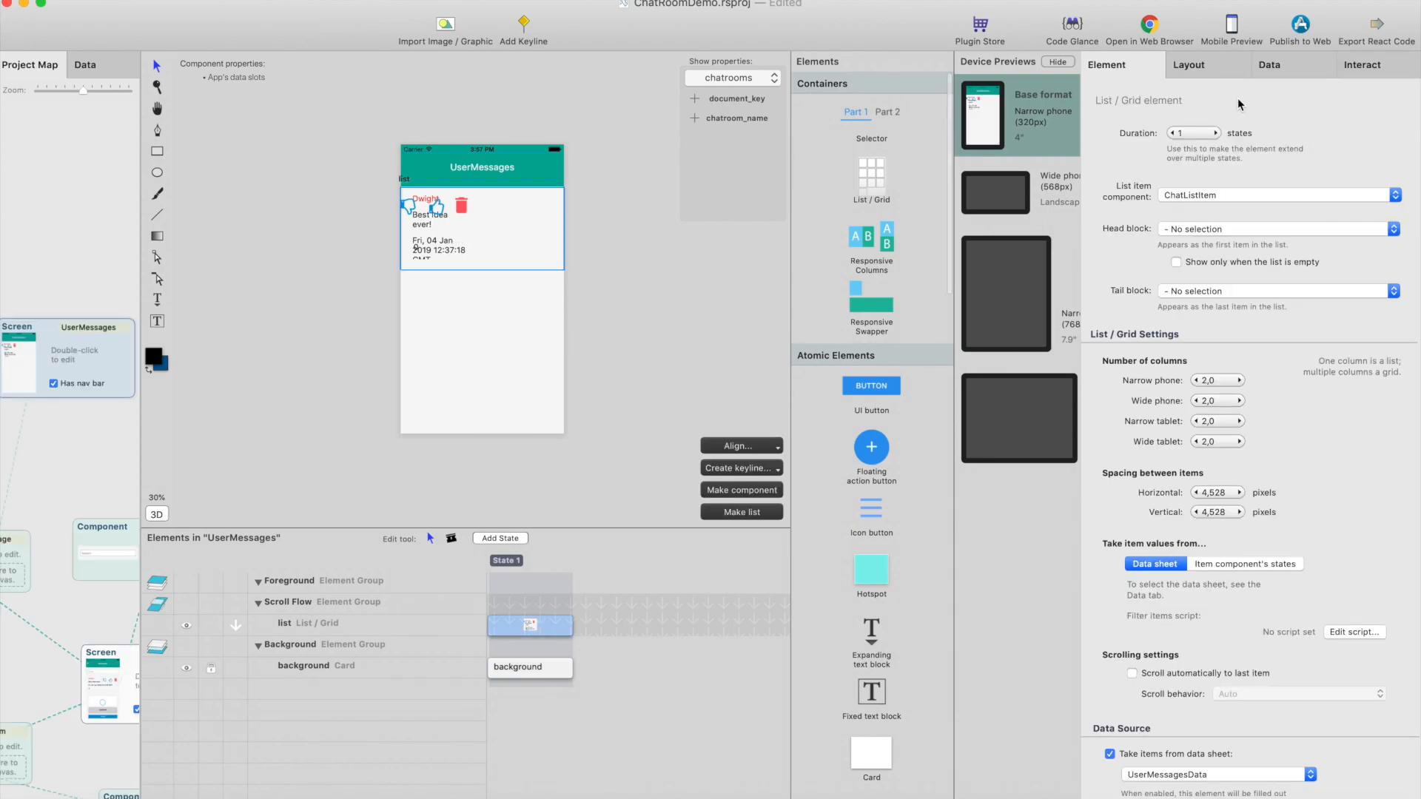
pyautogui.click(1196, 380)
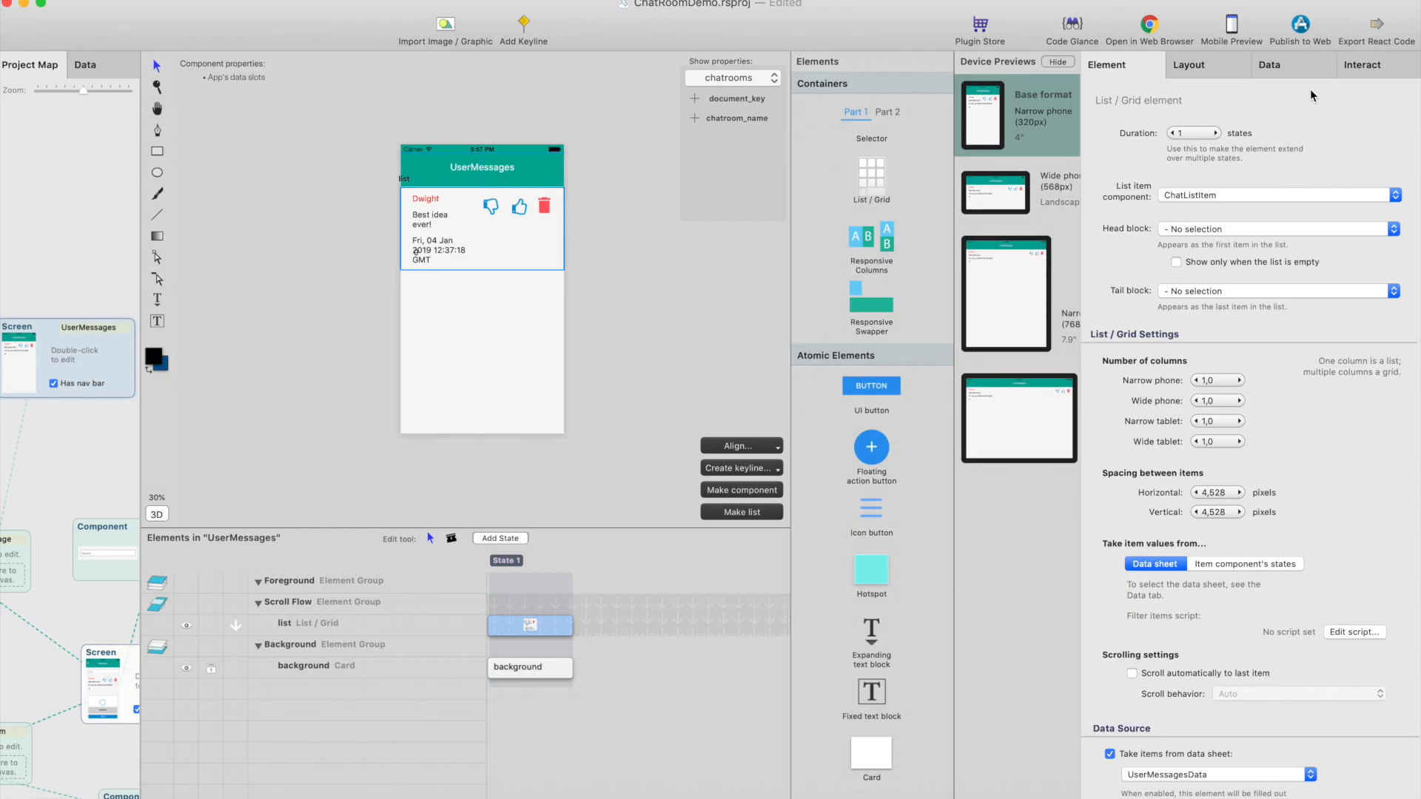
pyautogui.click(1295, 70)
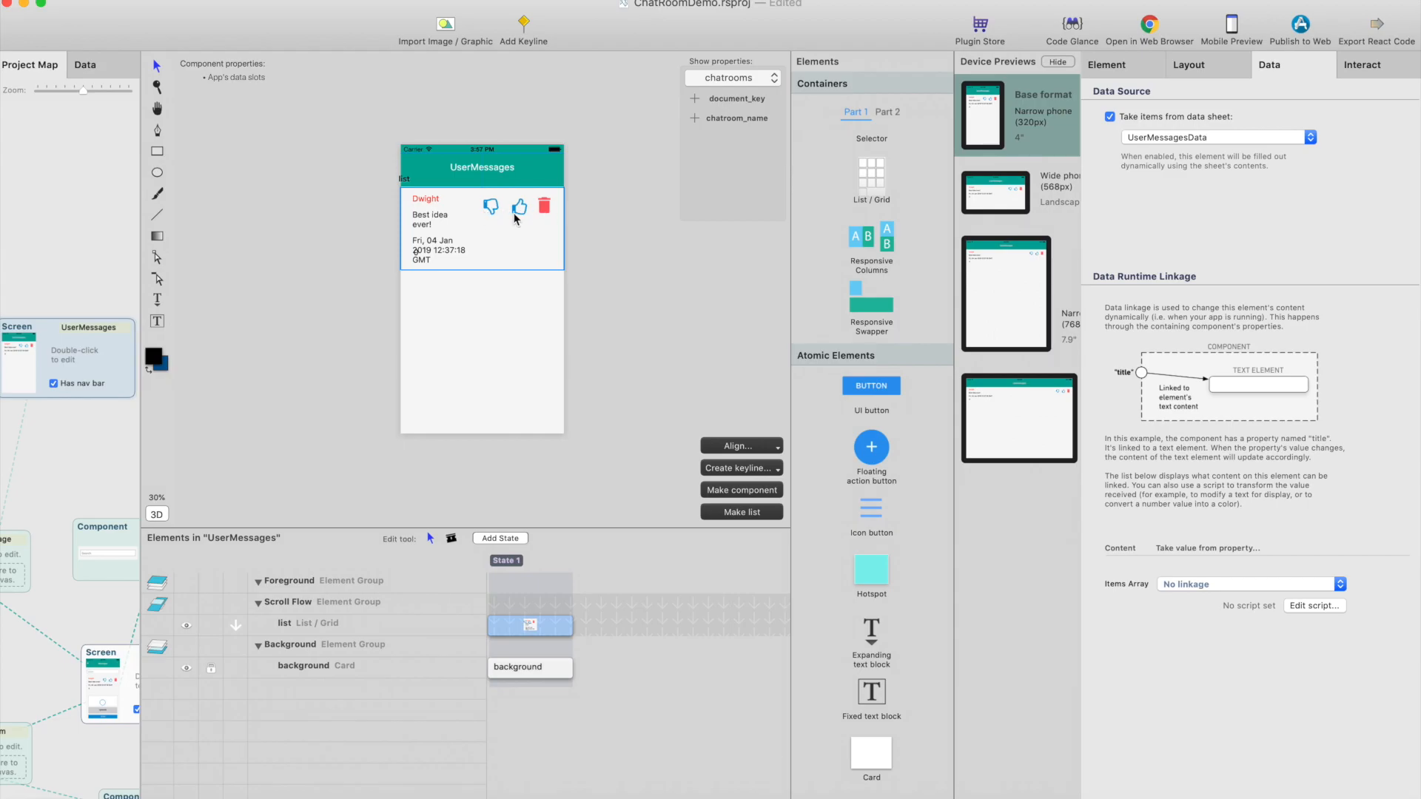
# Open the Chatrooms screen for editing and check it in the running app in the web browser
pyautogui.click(1148, 28)
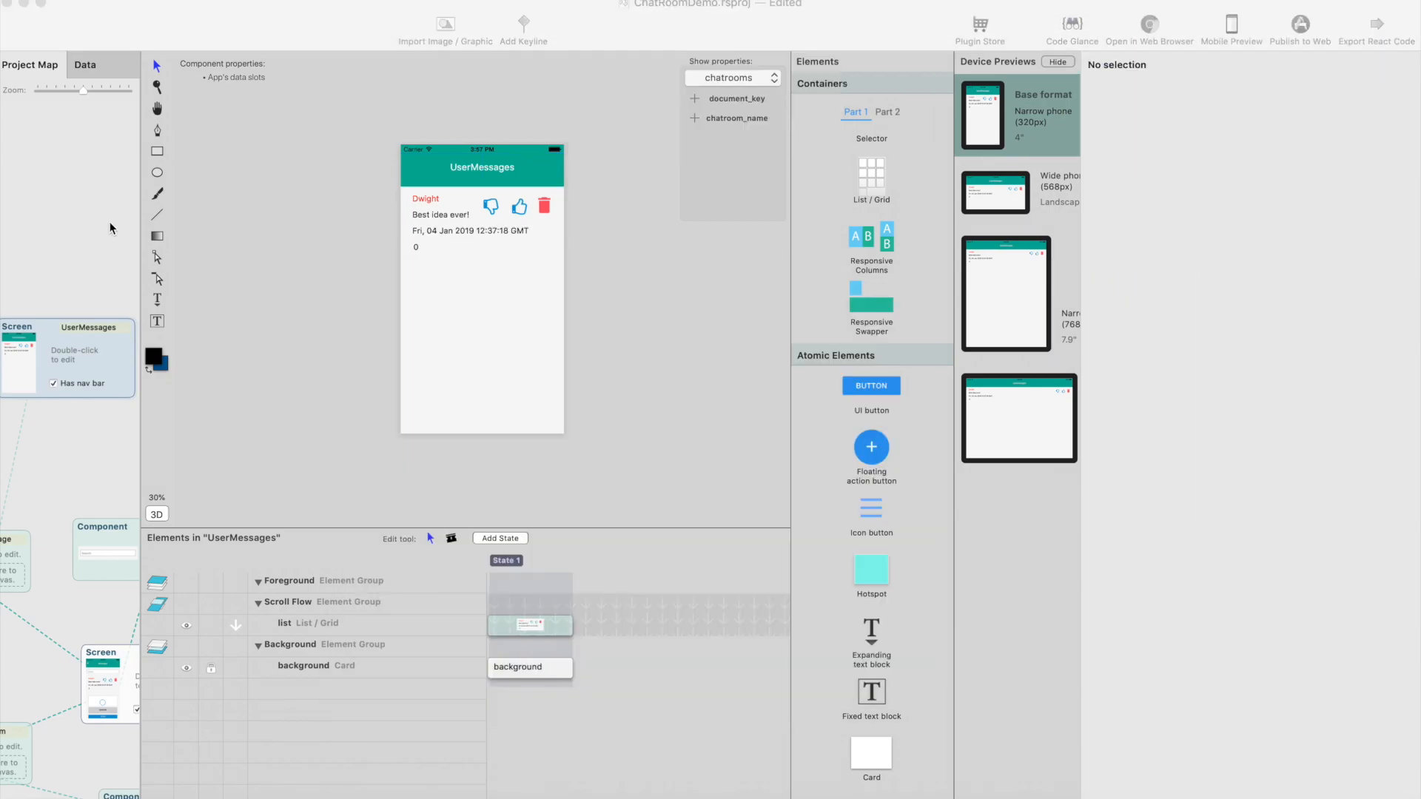
pyautogui.click(103, 219)
pyautogui.moveTo(354, 360)
pyautogui.mouseDown()
pyautogui.moveTo(111, 323)
pyautogui.moveTo(393, 376)
pyautogui.moveTo(376, 362)
pyautogui.mouseUp()
pyautogui.doubleClick(670, 434)
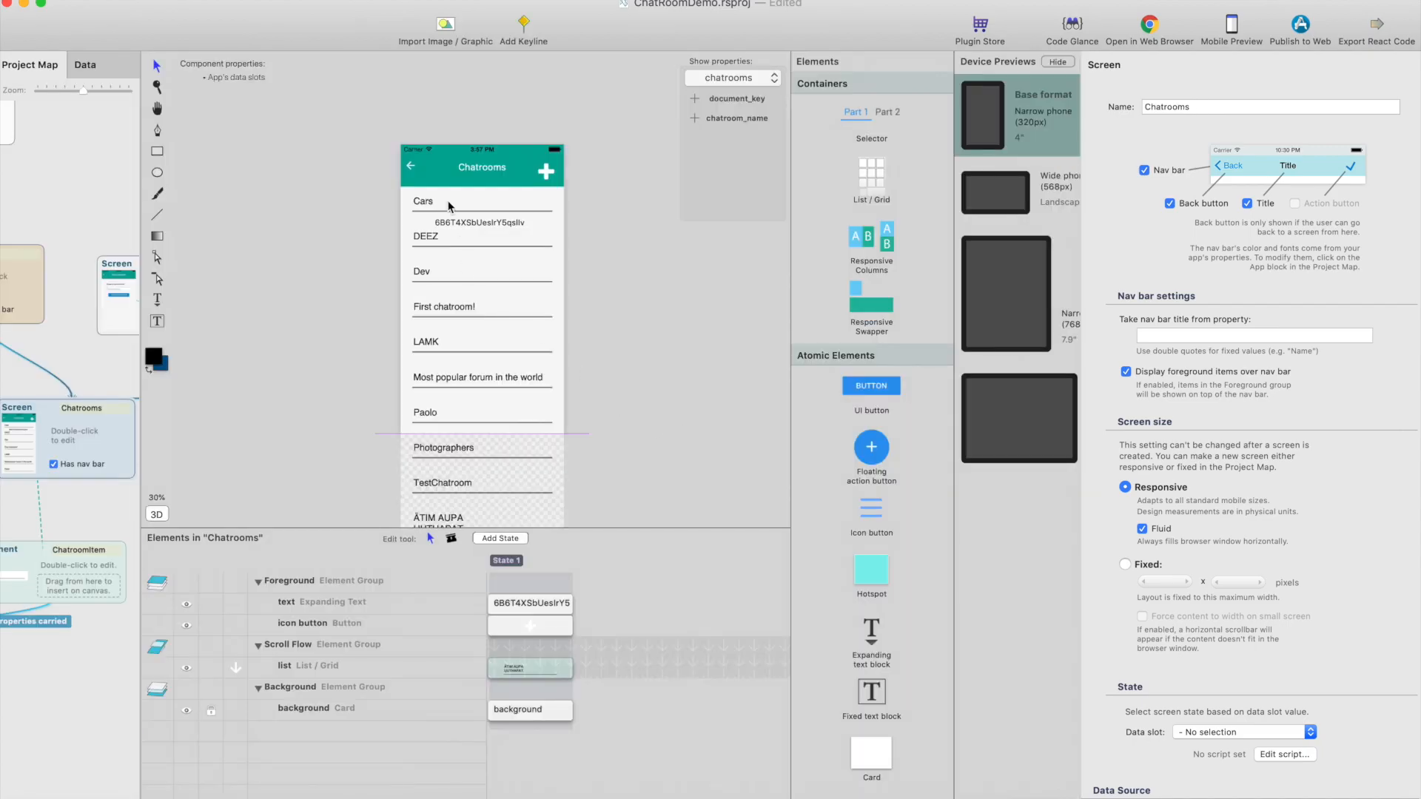
pyautogui.press('super+r')
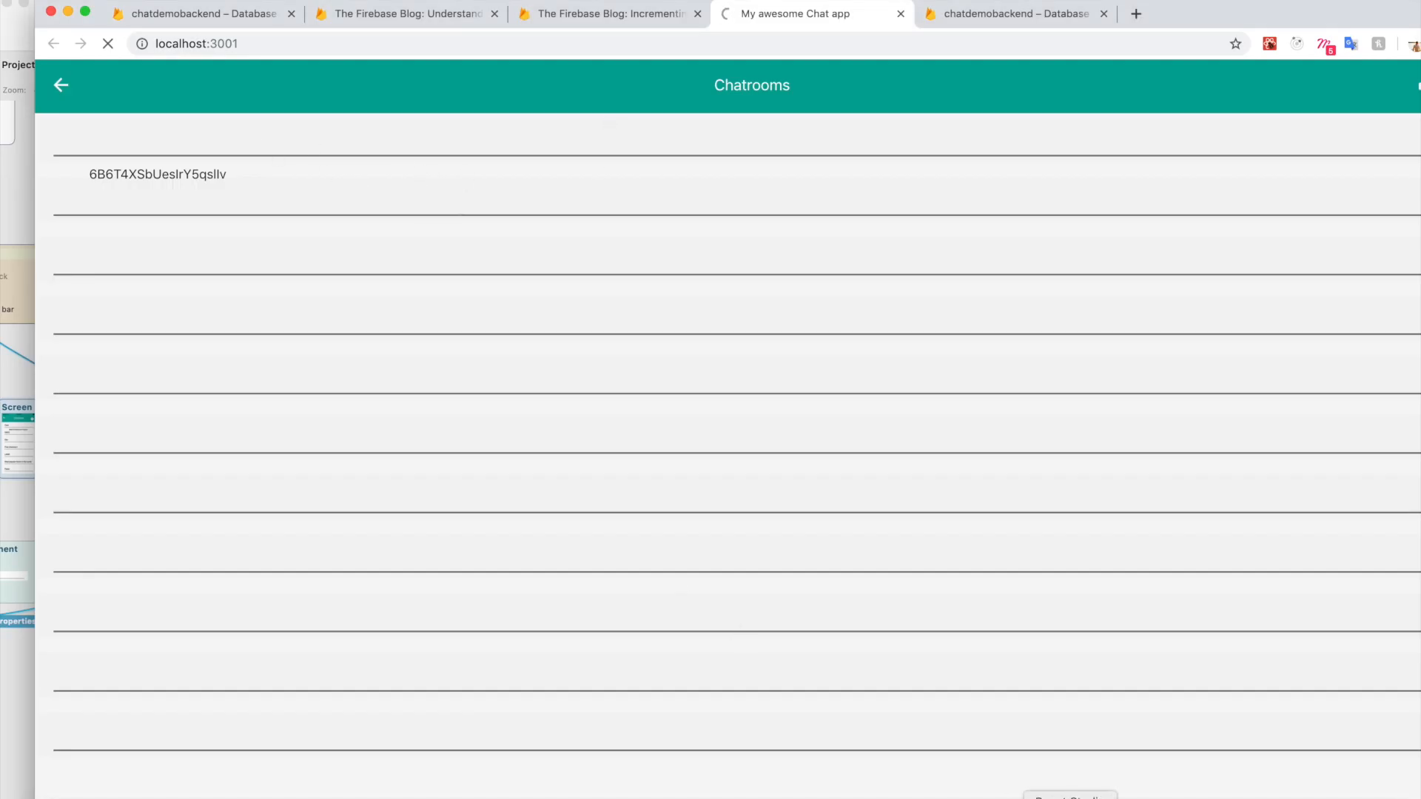
pyautogui.click(1071, 798)
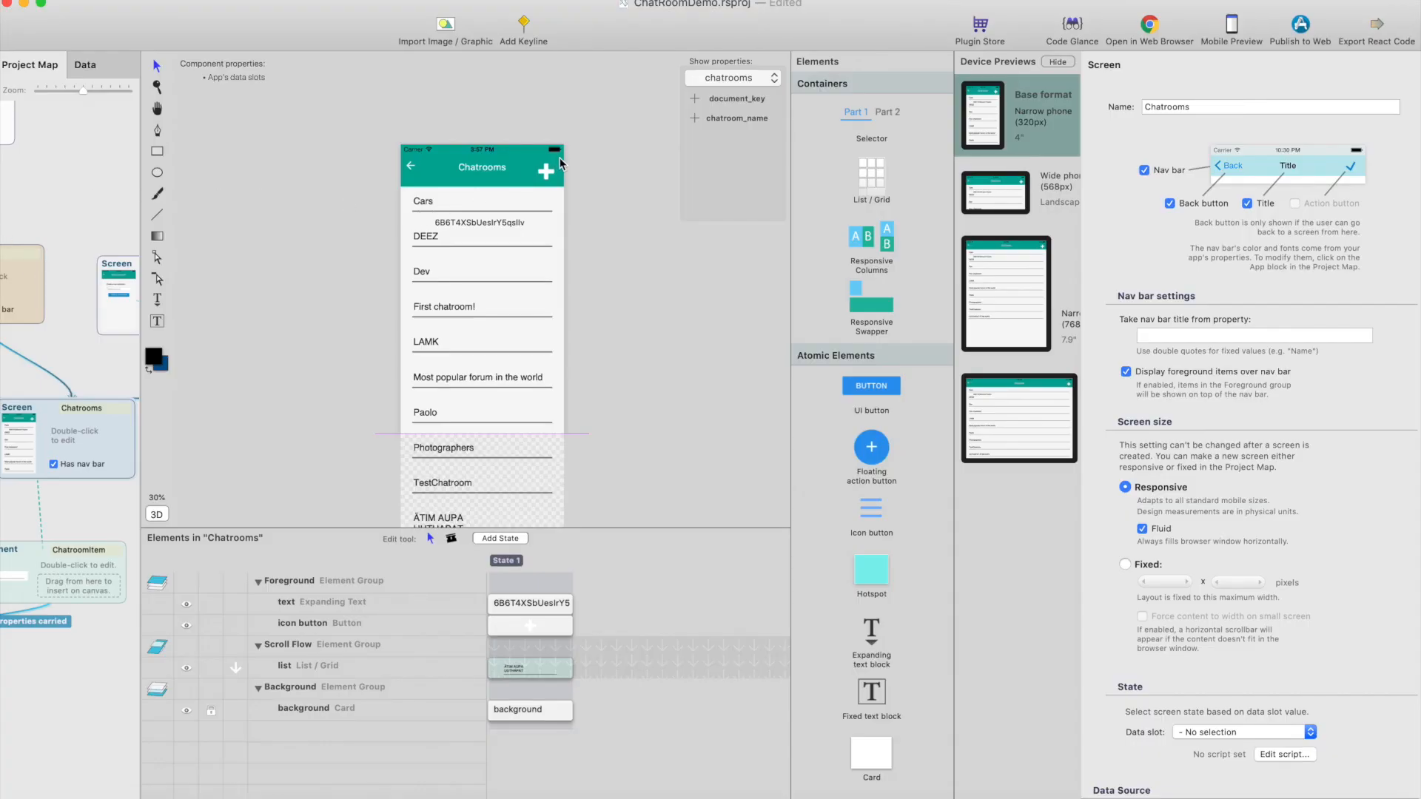
# Delete the ID text overlapping the Chatrooms list and move the list down to make room beneath the nav bar
pyautogui.click(481, 224)
pyautogui.press('Delete')
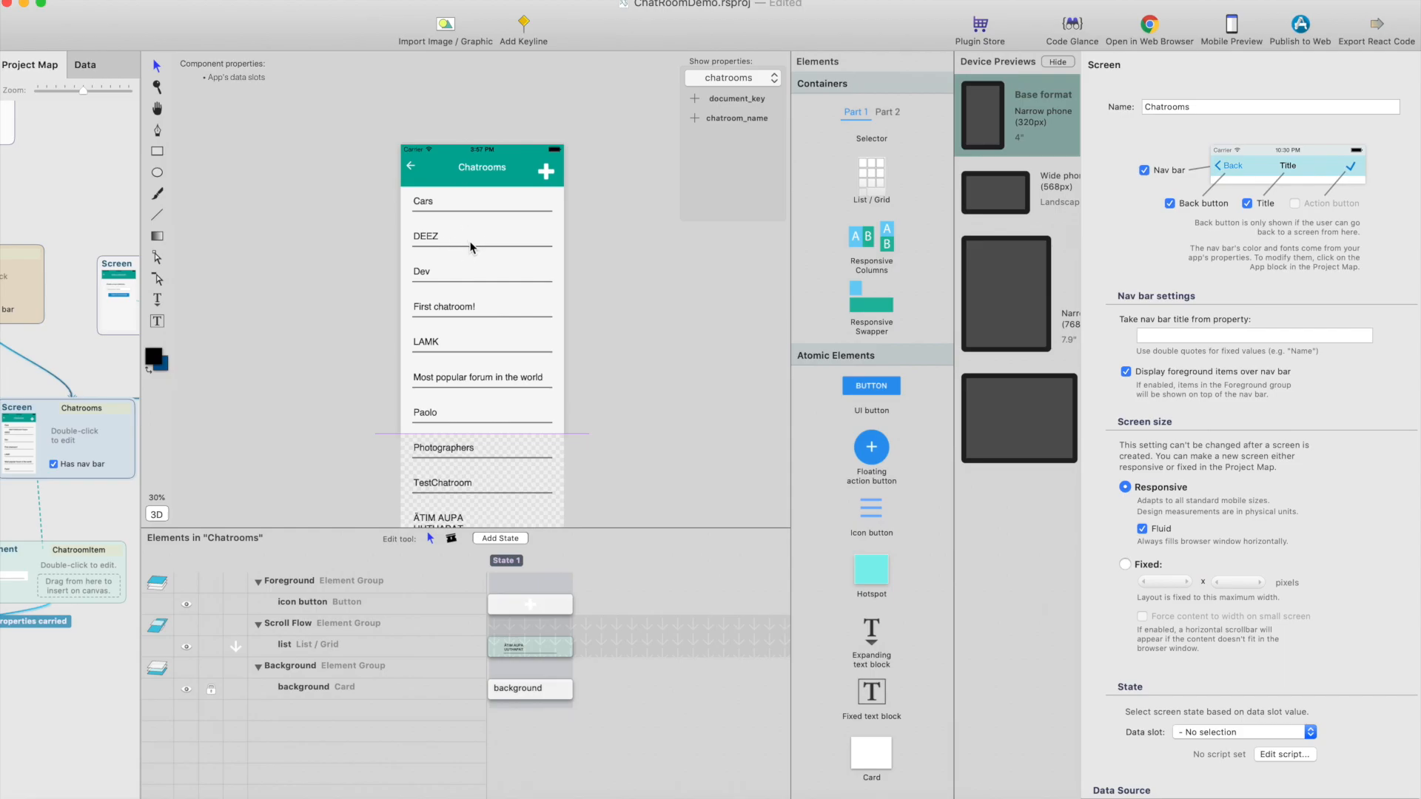
pyautogui.click(482, 226)
pyautogui.moveTo(483, 191); pyautogui.dragTo(482, 230)
# Add a UI button above the chatroom list and label it "Show all my messages"
pyautogui.moveTo(871, 385); pyautogui.dragTo(479, 171)
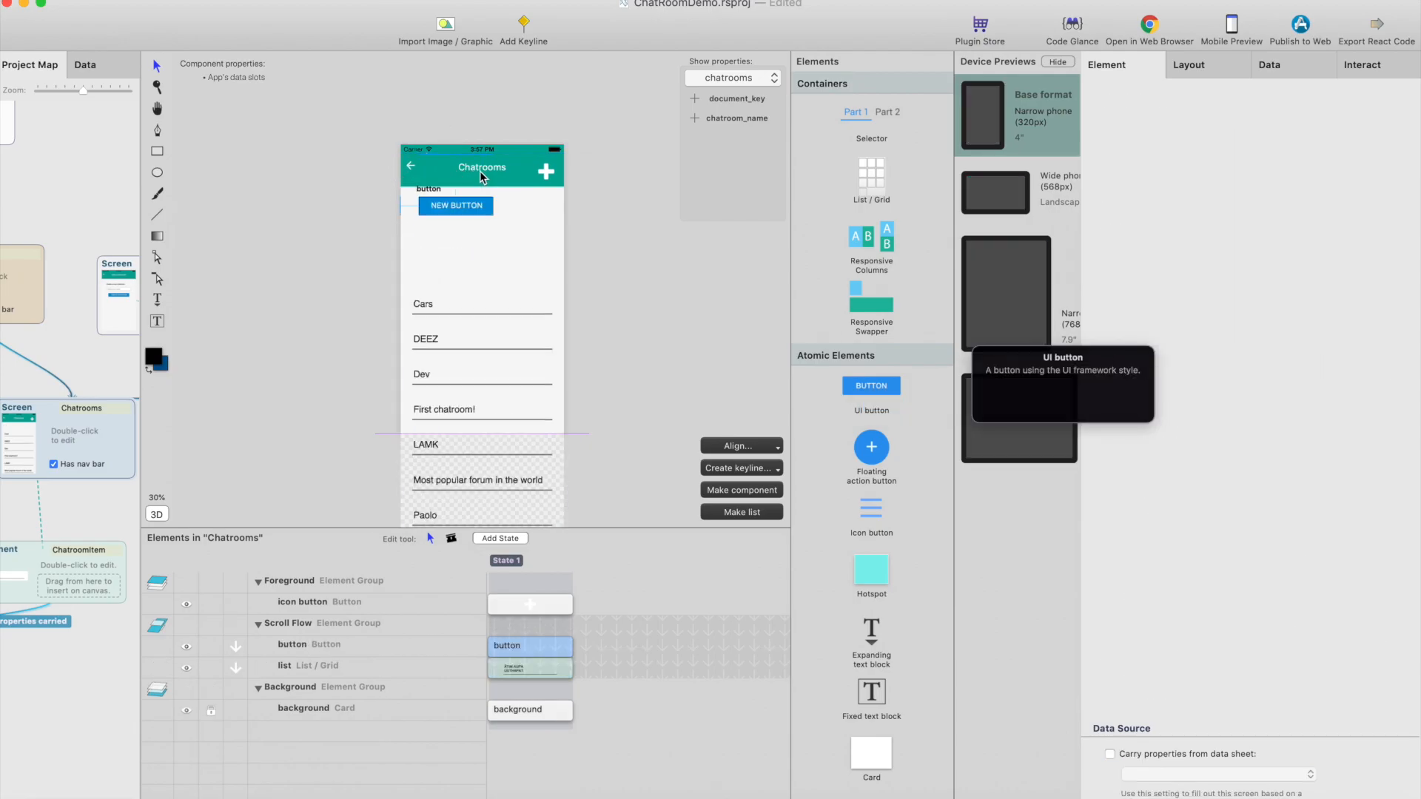
pyautogui.click(456, 208)
pyautogui.doubleClick(456, 207)
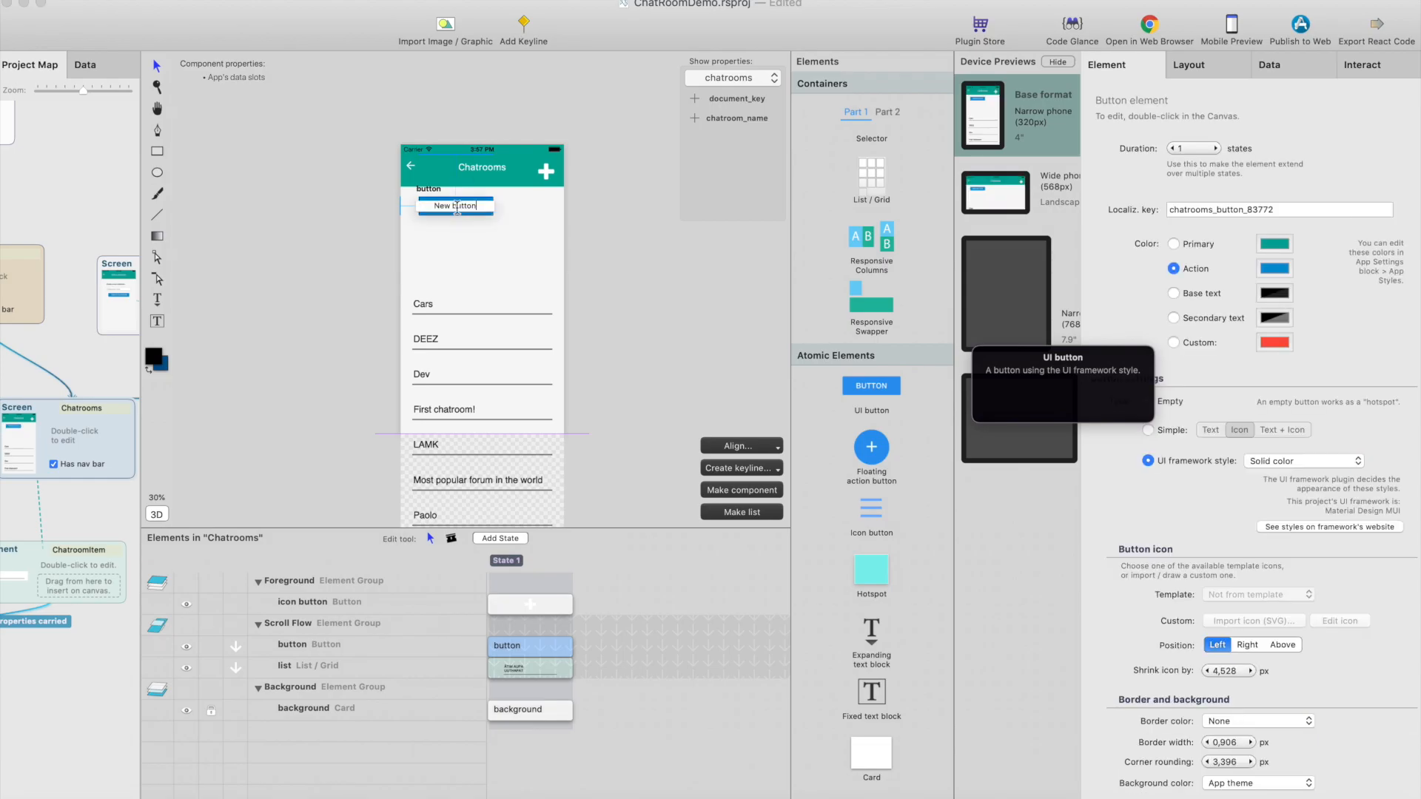
pyautogui.write('Show all')
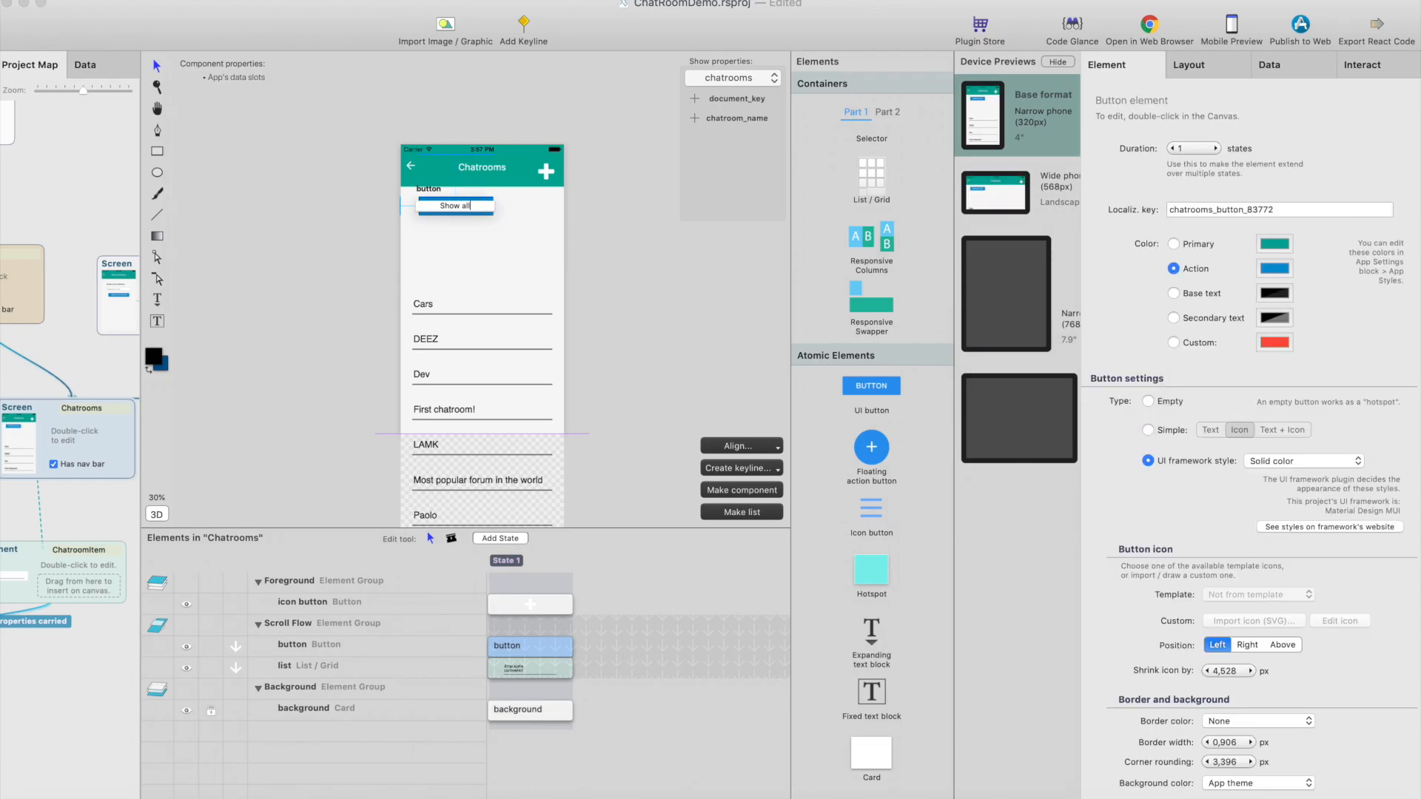
pyautogui.write(' my messages')
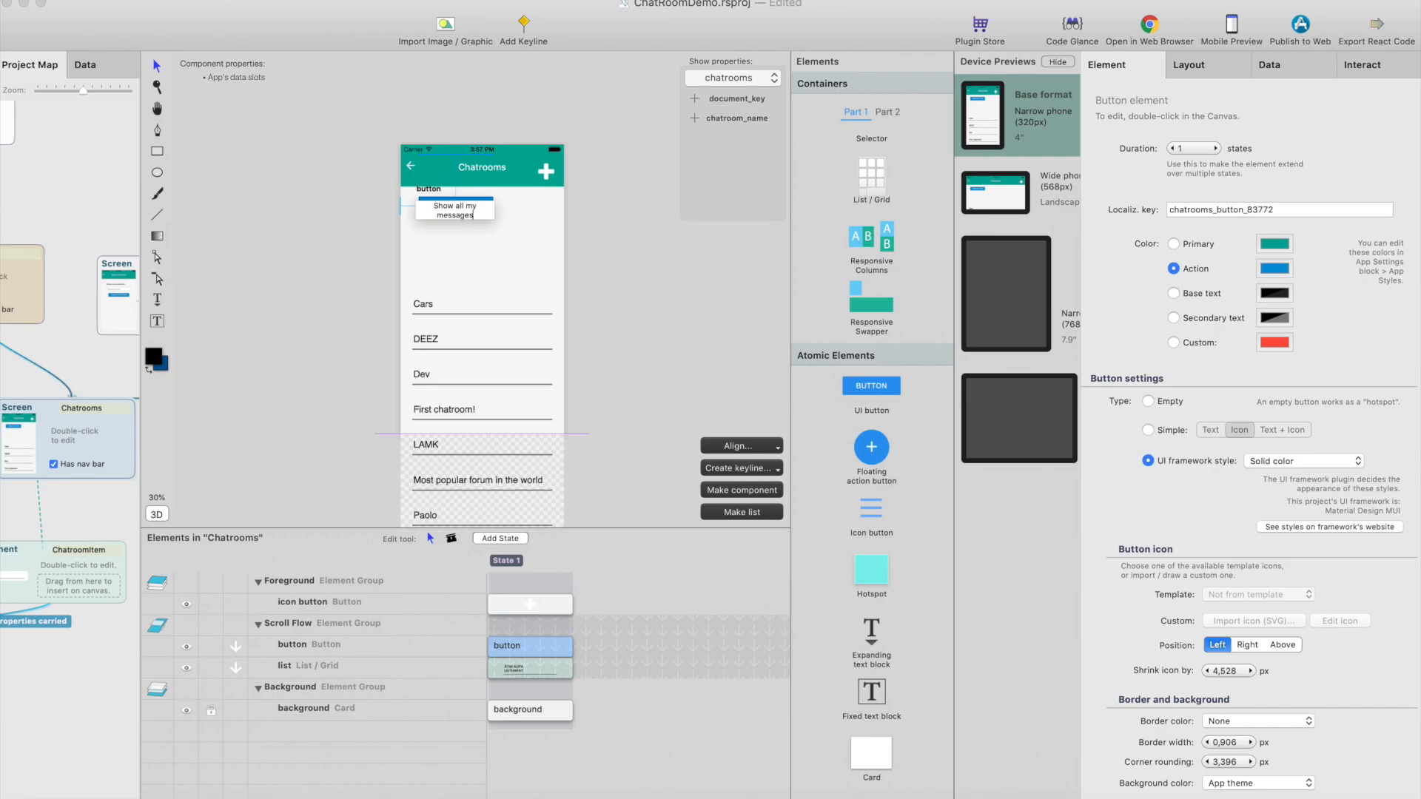
pyautogui.click(541, 222)
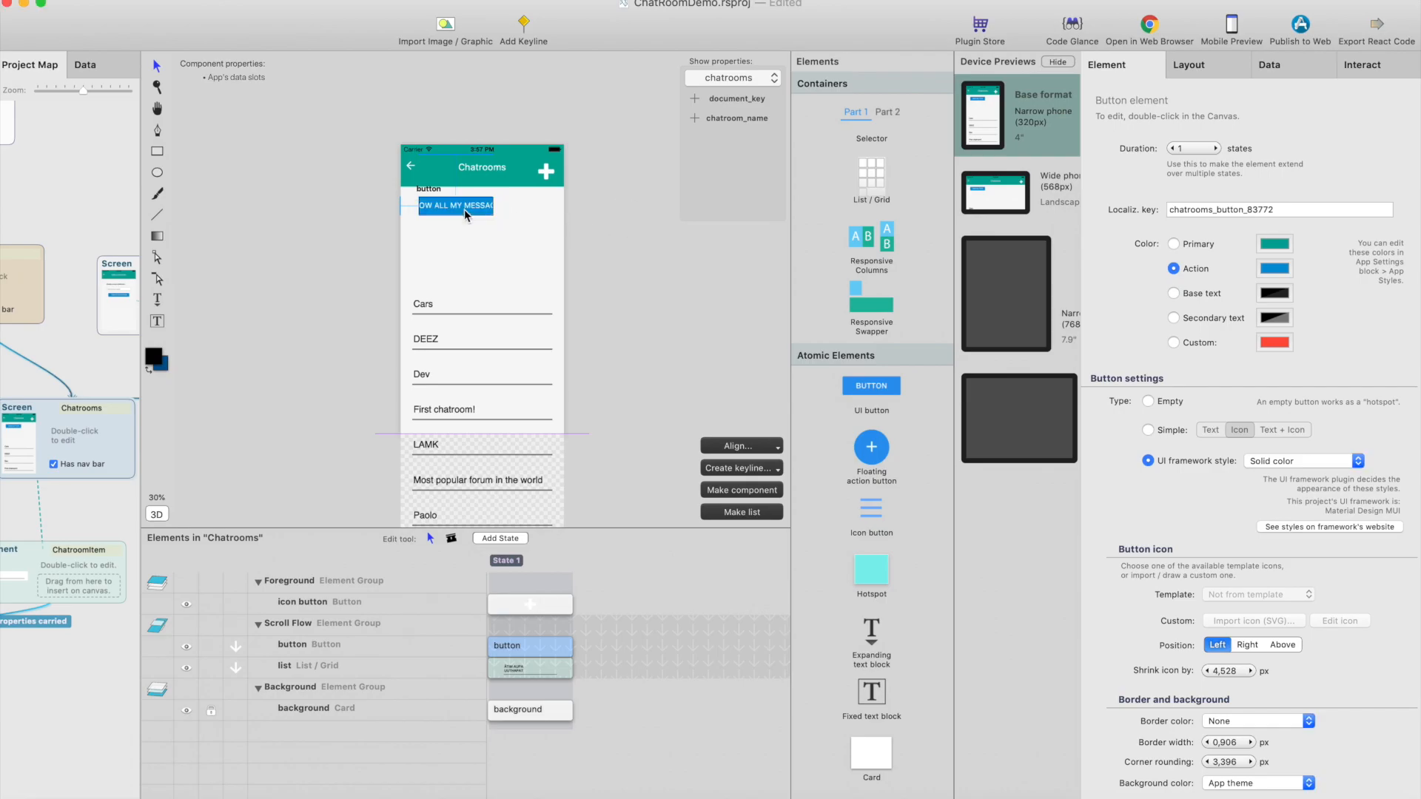
# Align the button to the right screen edge as well, allowing stretch, with offsets of 20 pixels on the left and -20 on the right
pyautogui.click(1189, 65)
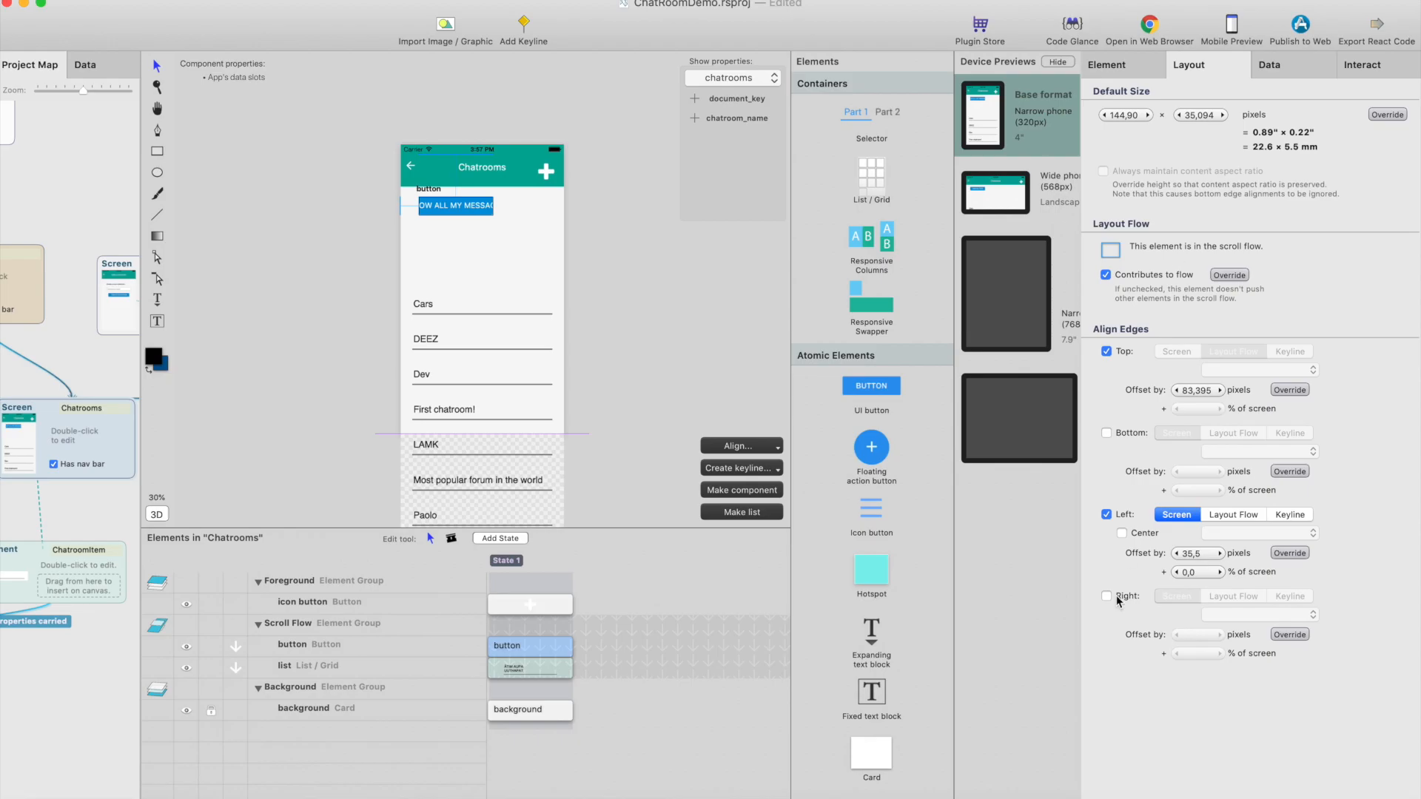
pyautogui.click(1106, 596)
pyautogui.click(645, 277)
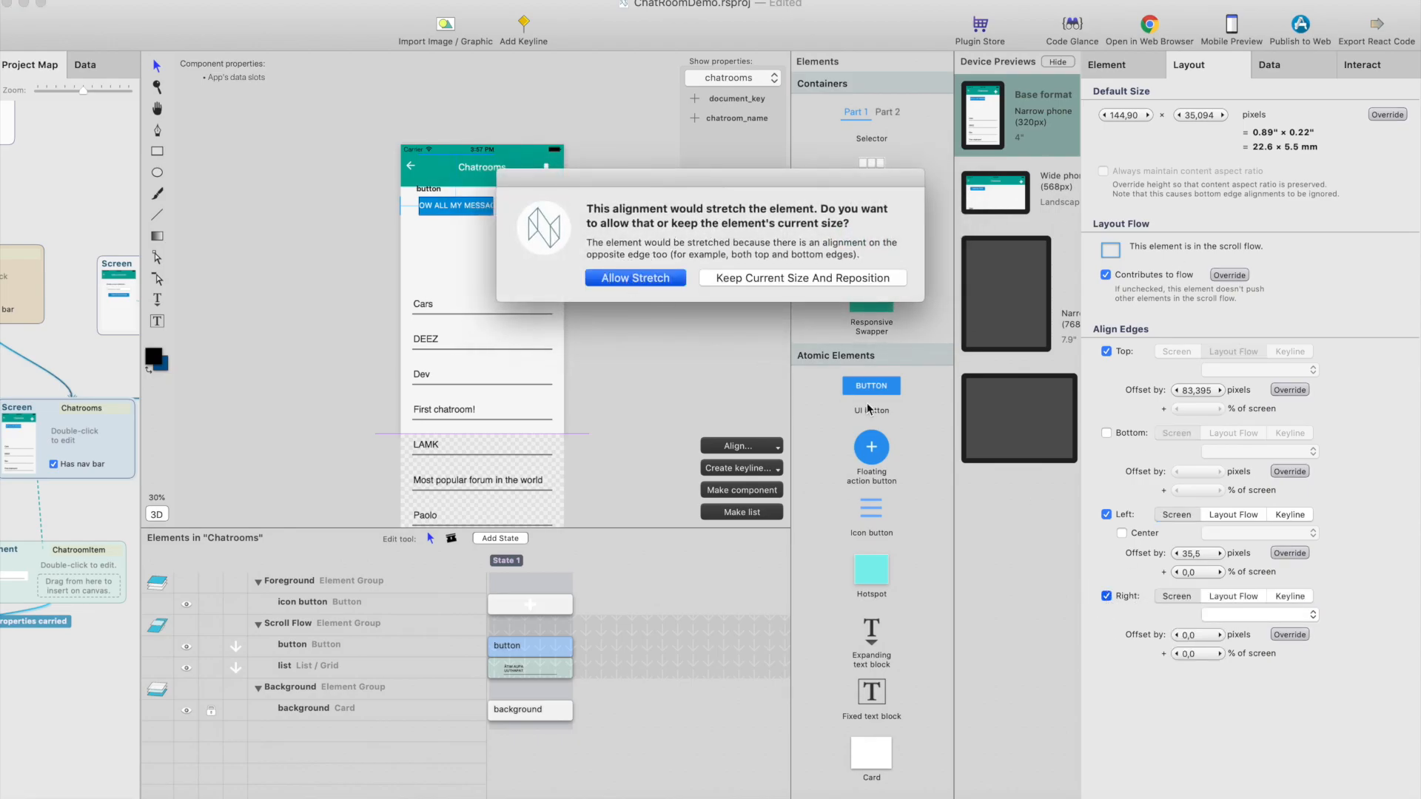
pyautogui.doubleClick(1190, 555)
pyautogui.write('2')
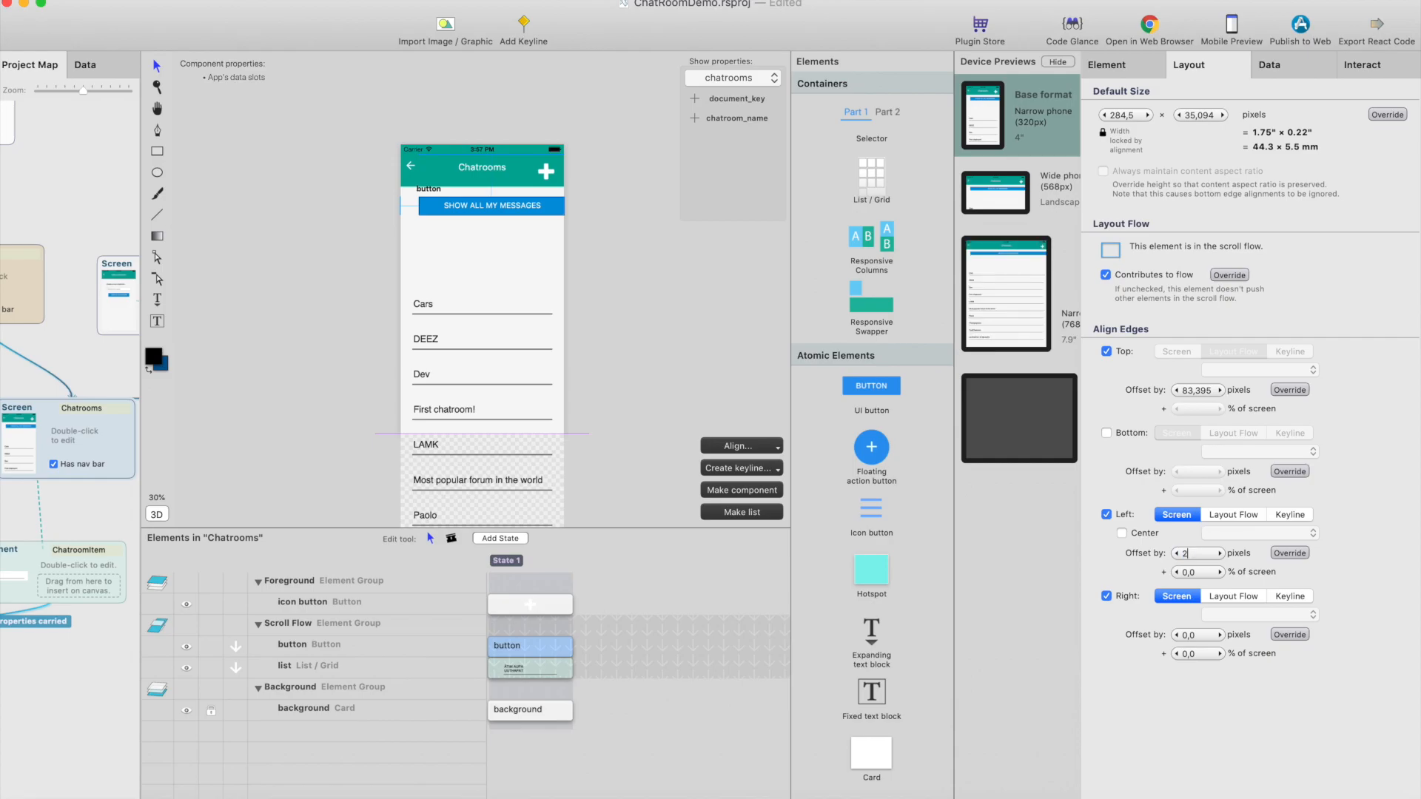
pyautogui.write('0')
pyautogui.press('Tab')
pyautogui.press('Tab')
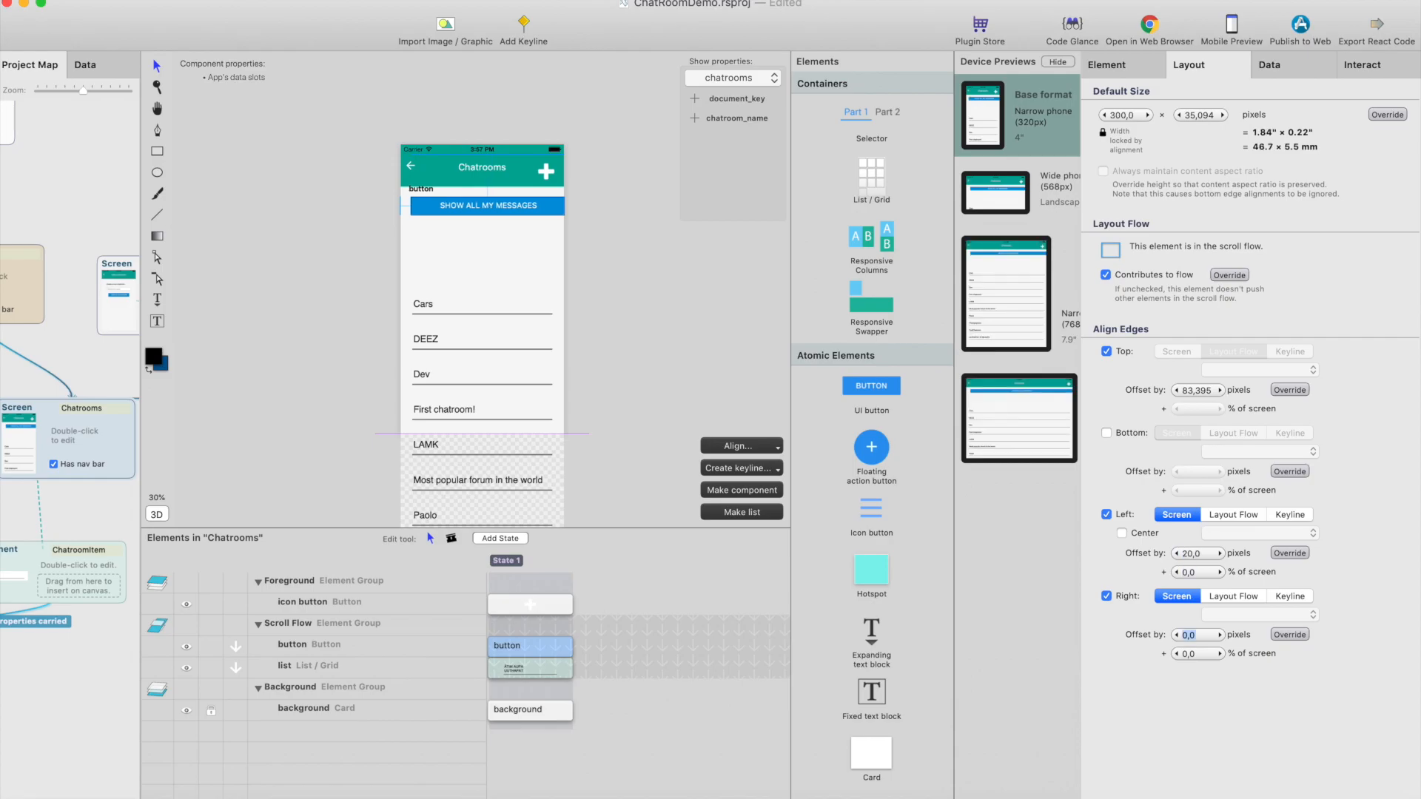
pyautogui.write('-20')
pyautogui.press('Return')
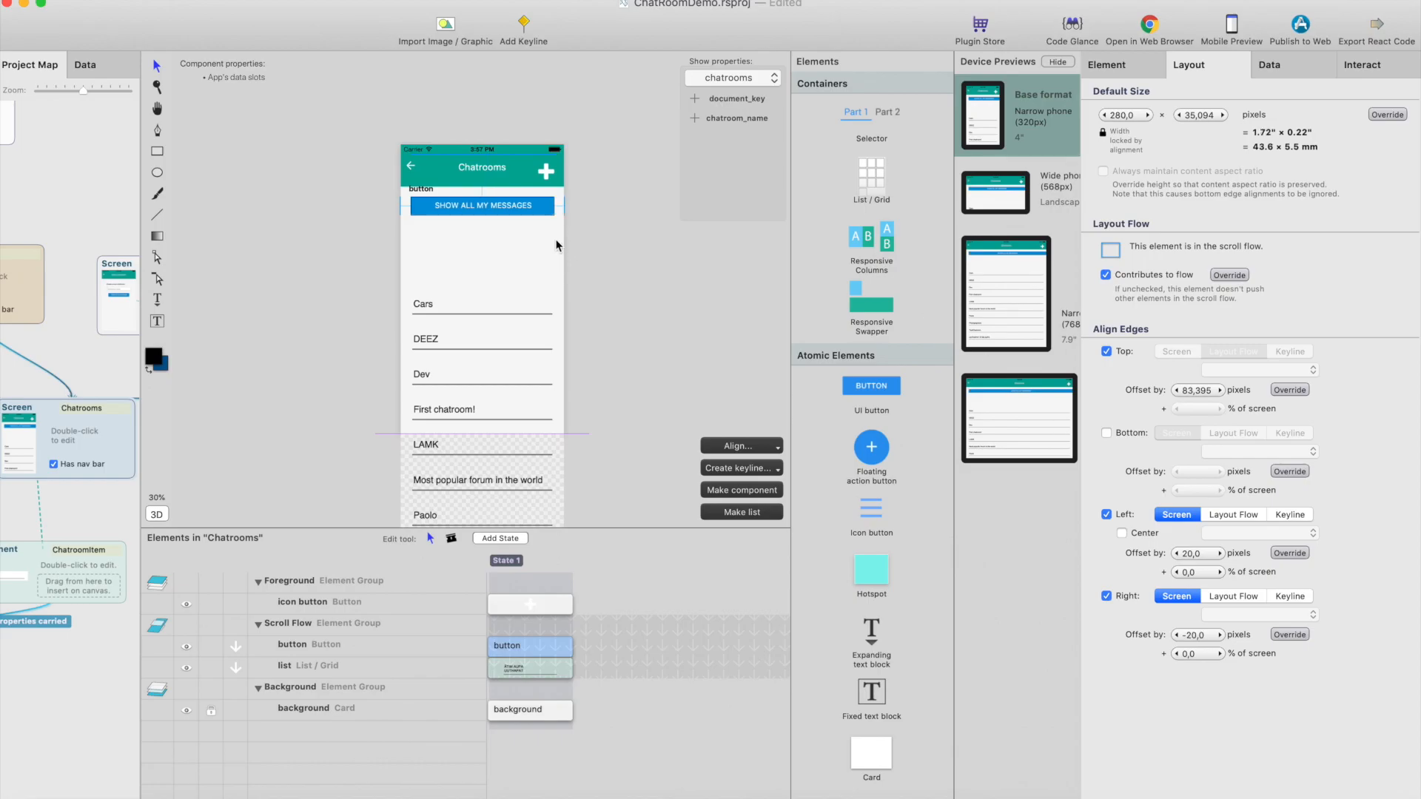
# Move the chatroom list up to about 21 px beneath the button, keeping it flush with the screen's left edge
pyautogui.click(506, 341)
pyautogui.moveTo(506, 341); pyautogui.dragTo(504, 271)
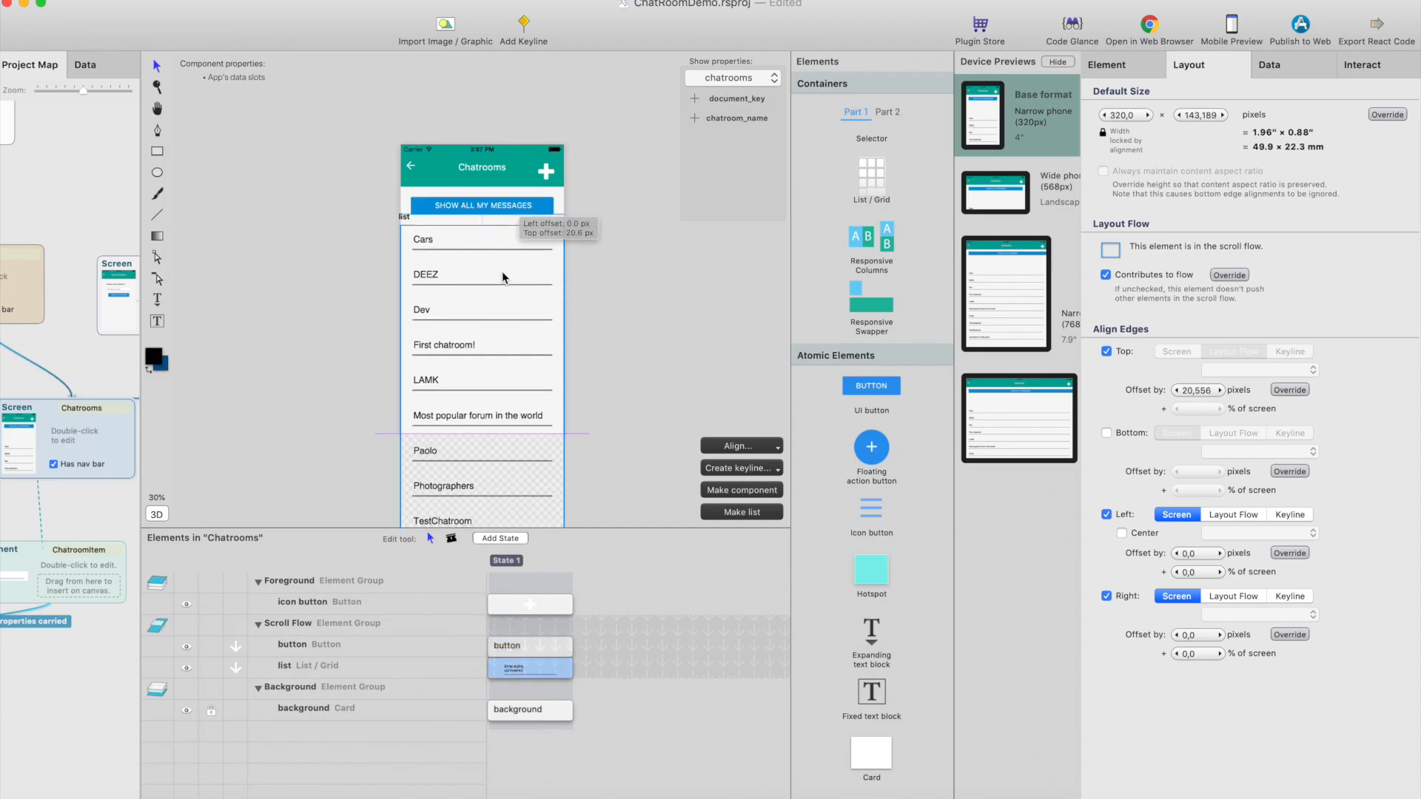
# Make the "Show all my messages" button go to the UserMessages screen when tapped, keeping the Fade transition
pyautogui.click(508, 198)
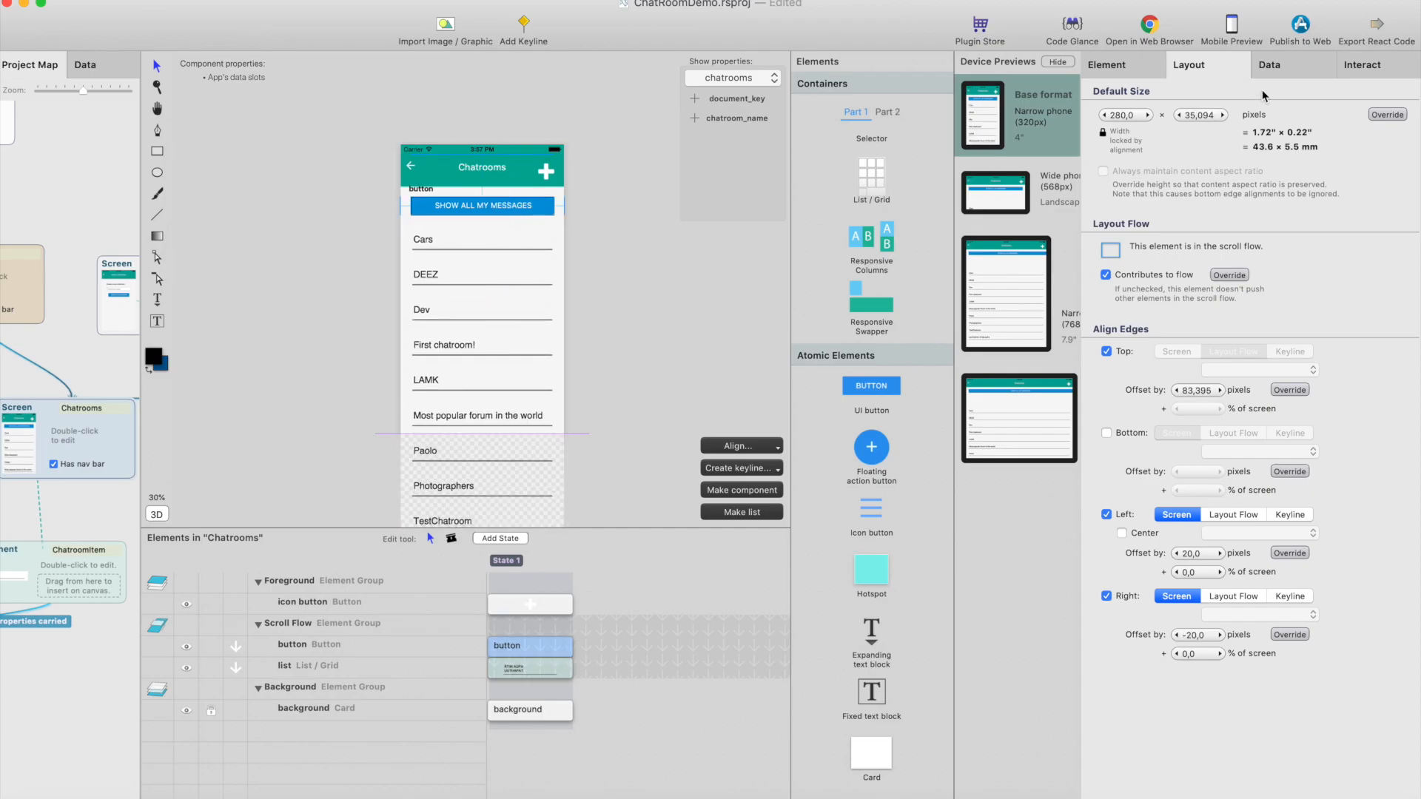
pyautogui.click(1366, 66)
pyautogui.click(1121, 136)
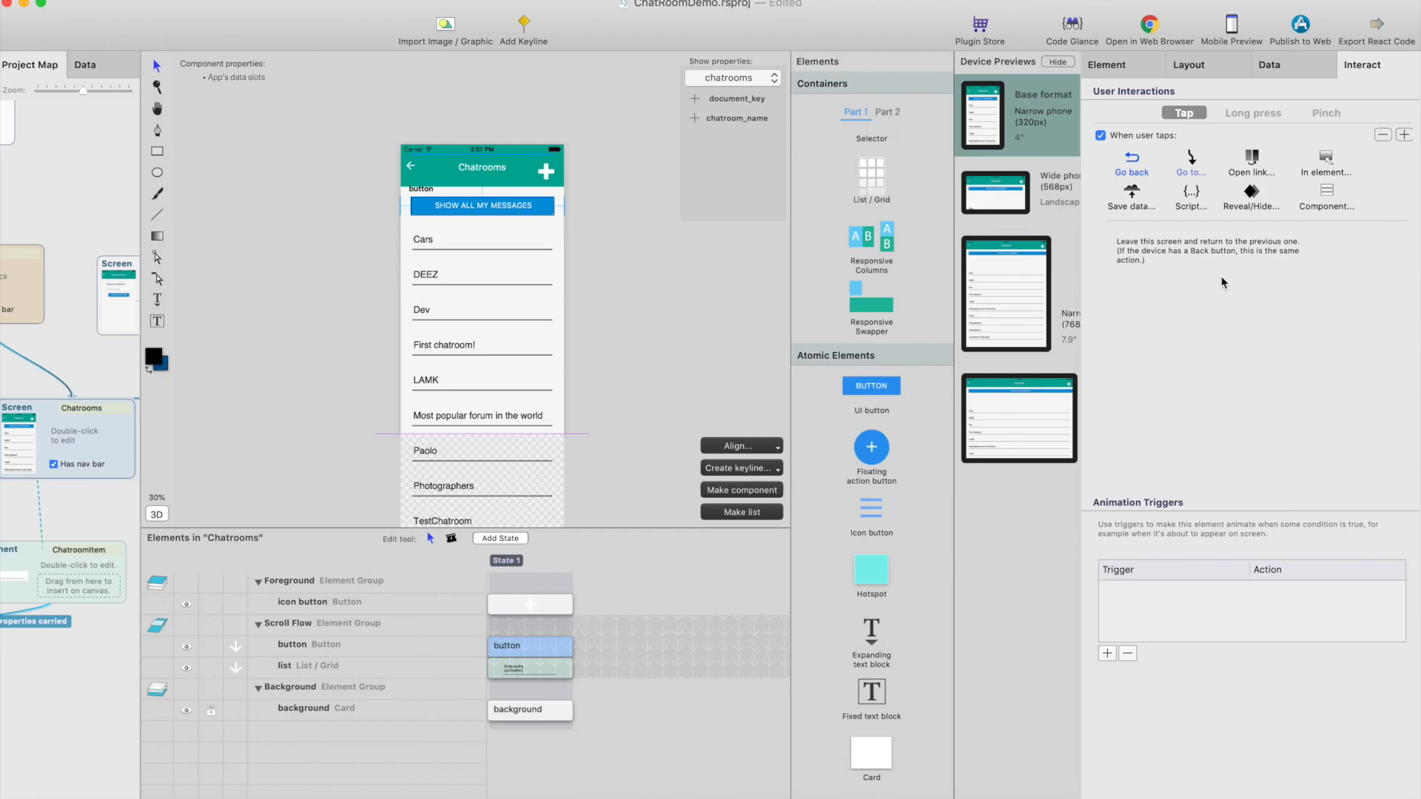
pyautogui.click(1220, 257)
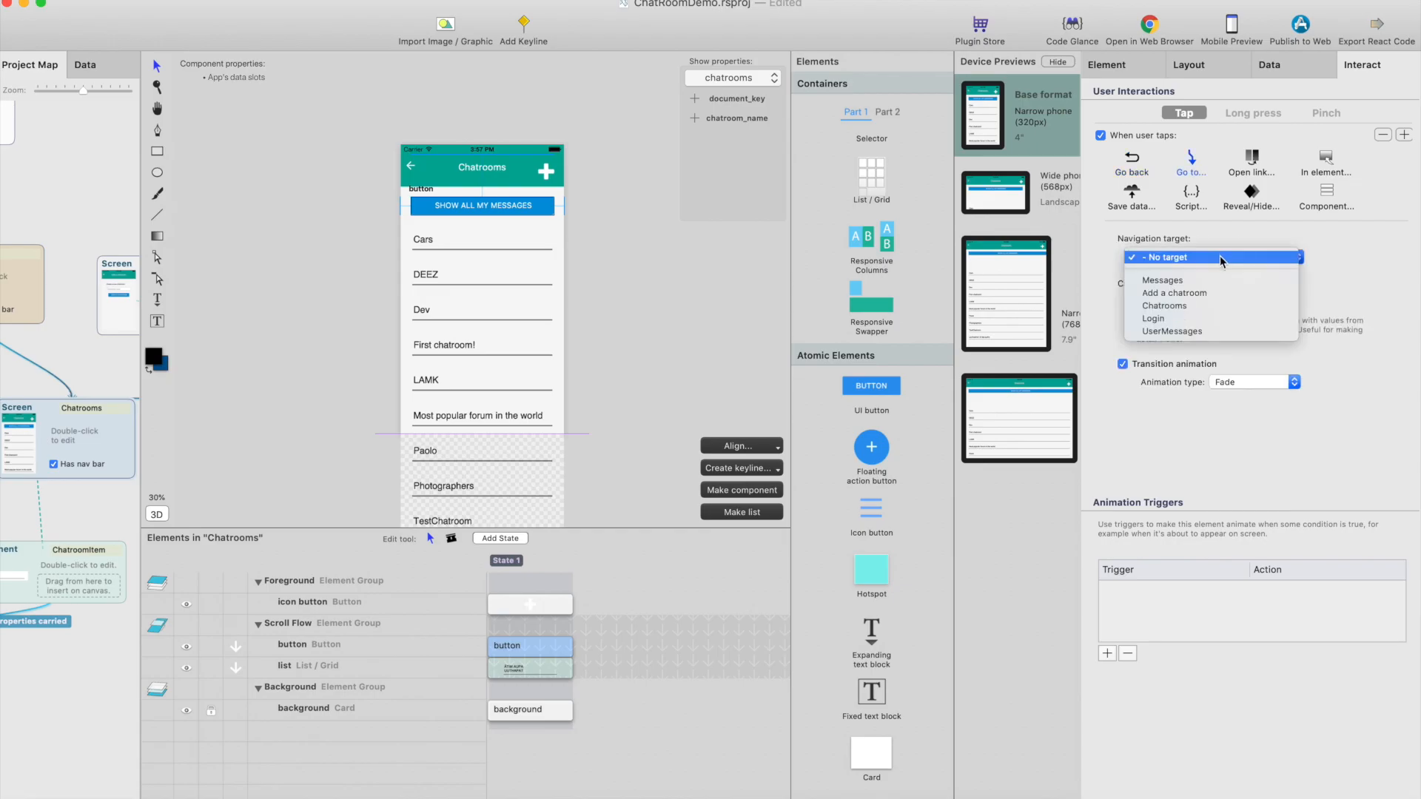
pyautogui.click(1217, 333)
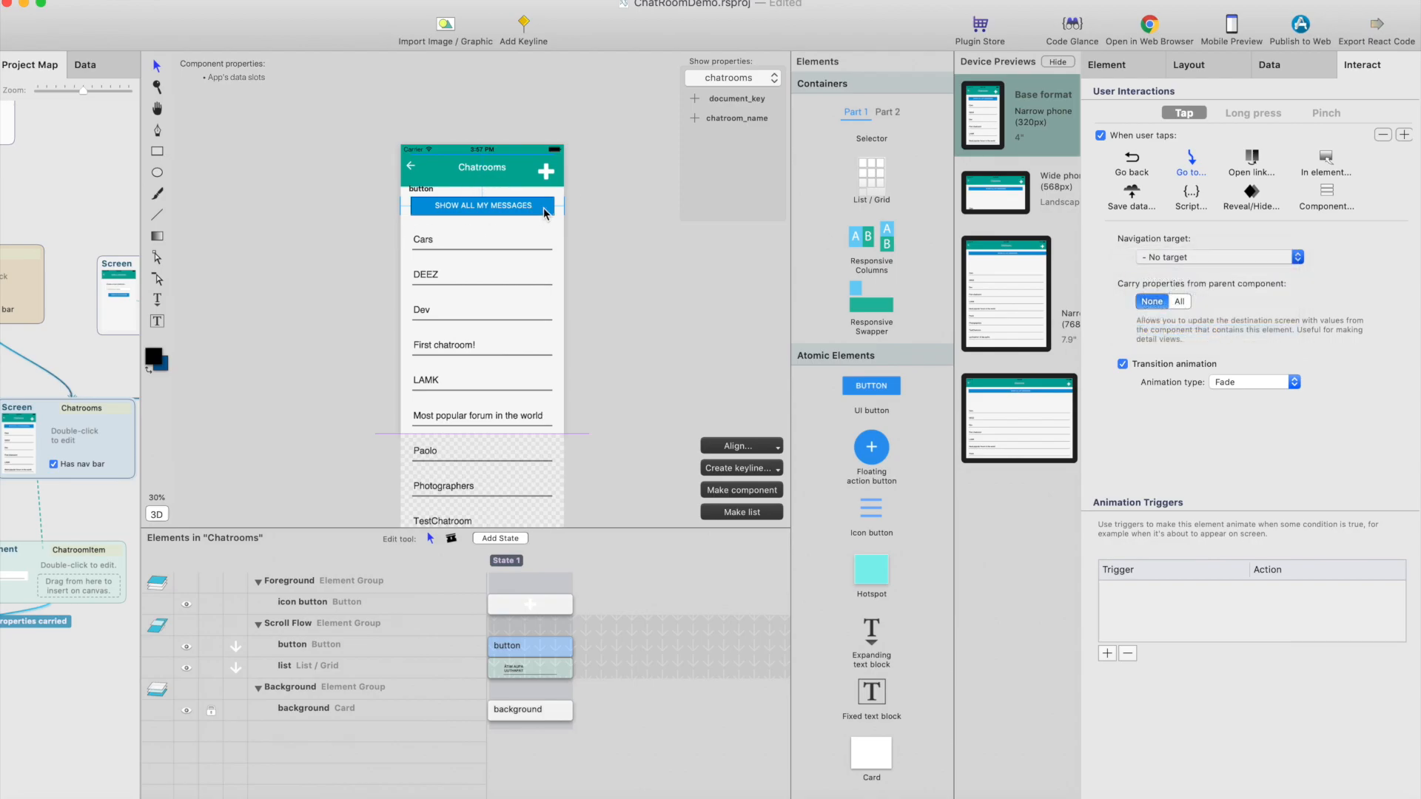
# Run the app in the web browser, try the "Show all my messages" button, and return to the Chatrooms screen
pyautogui.click(92, 184)
pyautogui.click(390, 384)
pyautogui.moveTo(390, 385); pyautogui.dragTo(399, 378)
pyautogui.click(1149, 24)
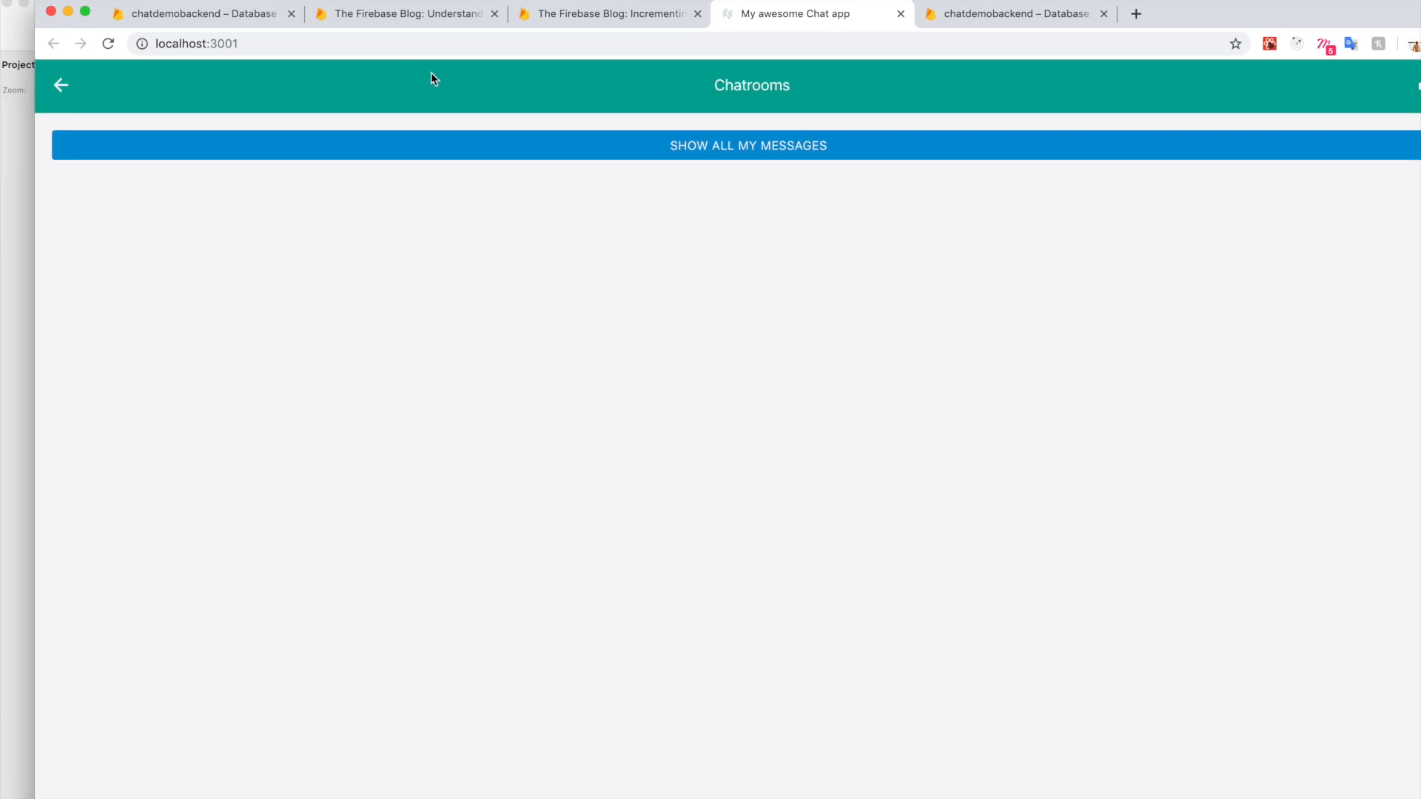
pyautogui.click(799, 146)
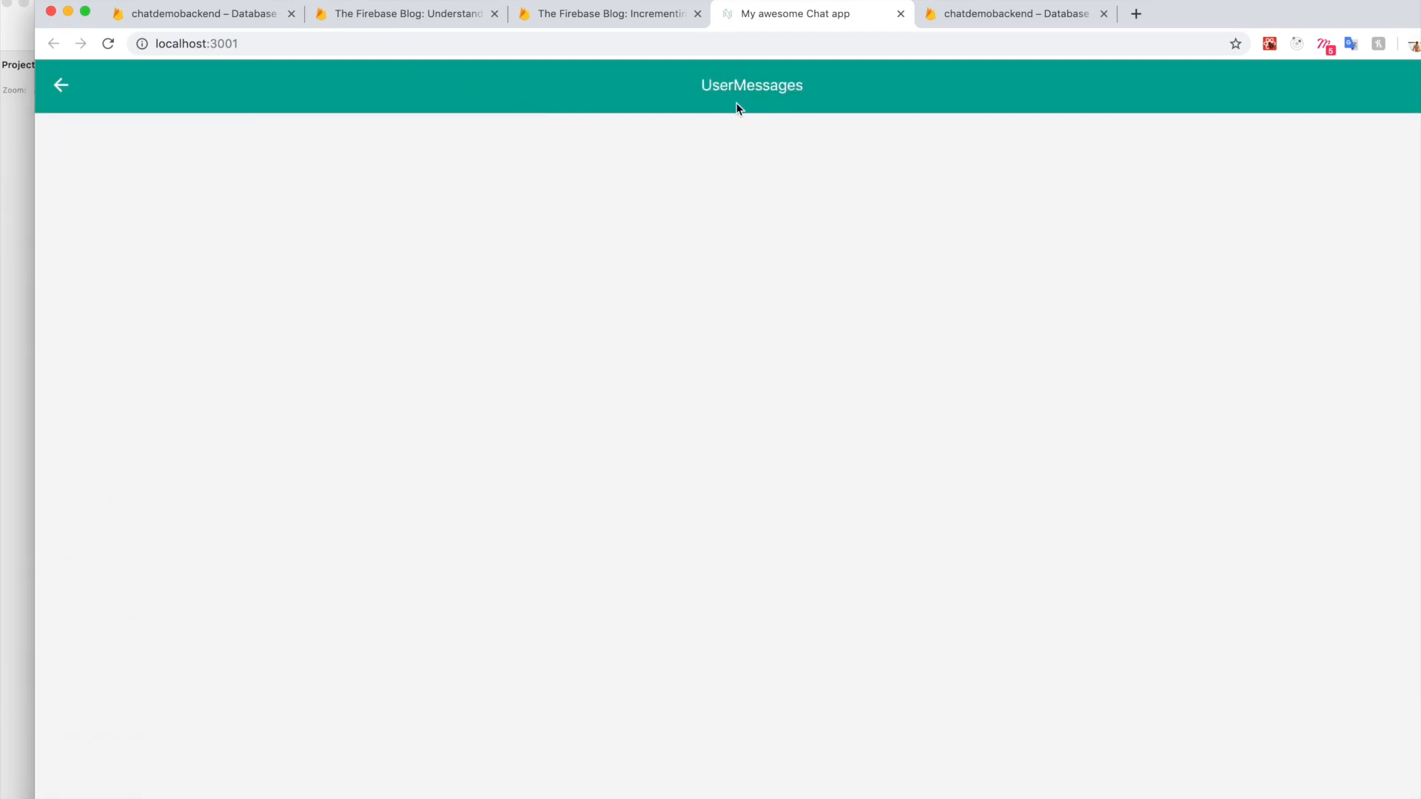
pyautogui.click(65, 87)
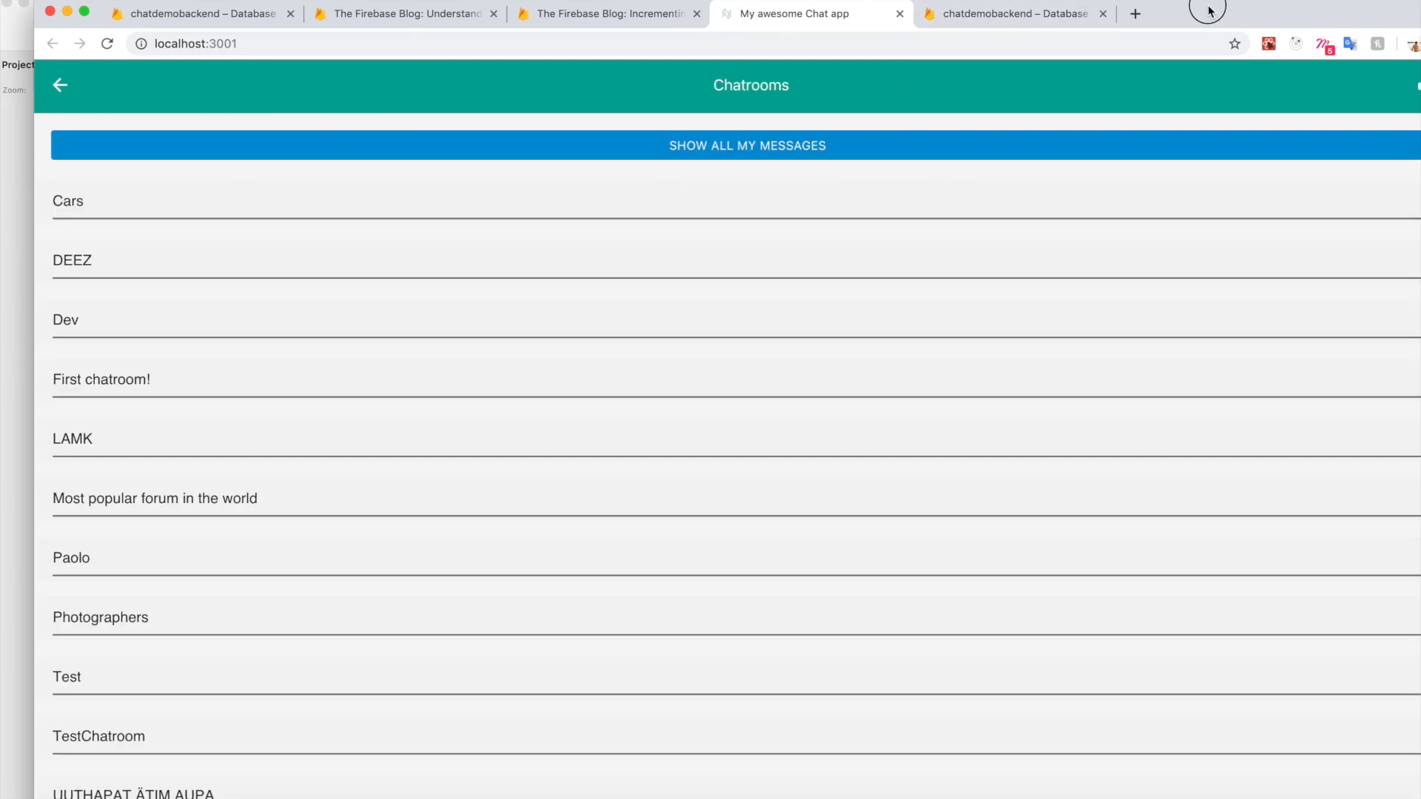
# Bring the whole browser window into view and post "My first message!" in the Cars chatroom
pyautogui.moveTo(1206, 7); pyautogui.dragTo(1168, 8)
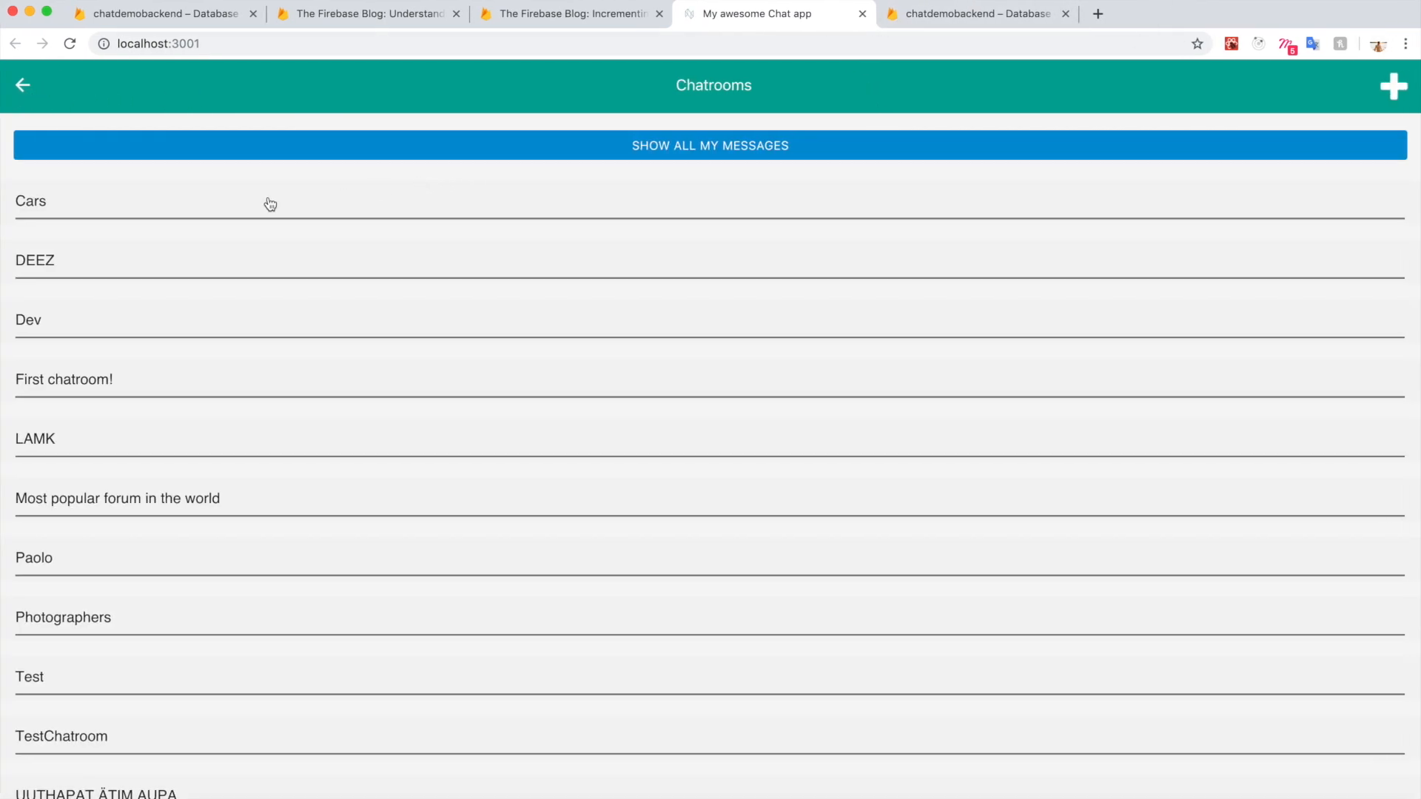
pyautogui.click(158, 206)
pyautogui.click(300, 673)
pyautogui.write('My f')
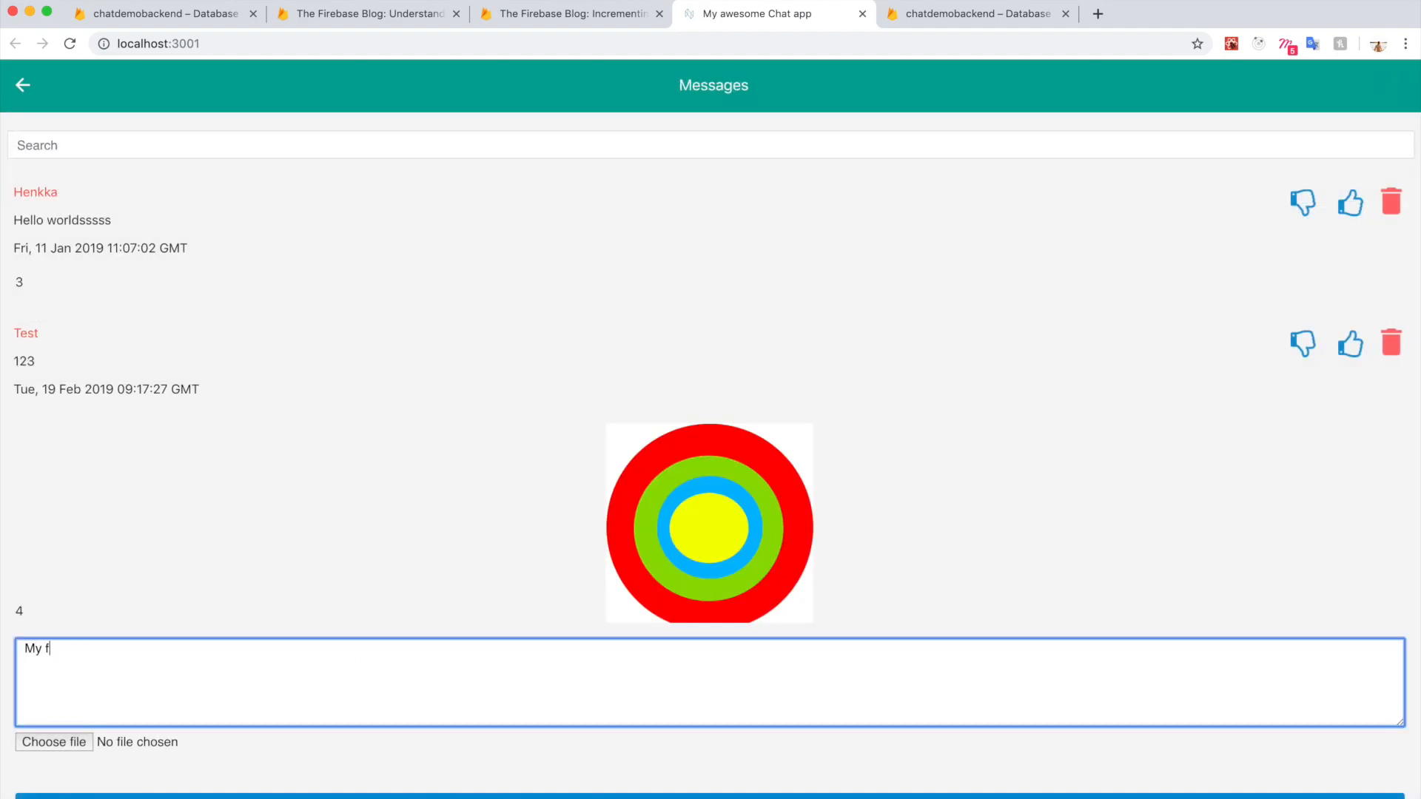
pyautogui.write('irst message!')
pyautogui.click(670, 796)
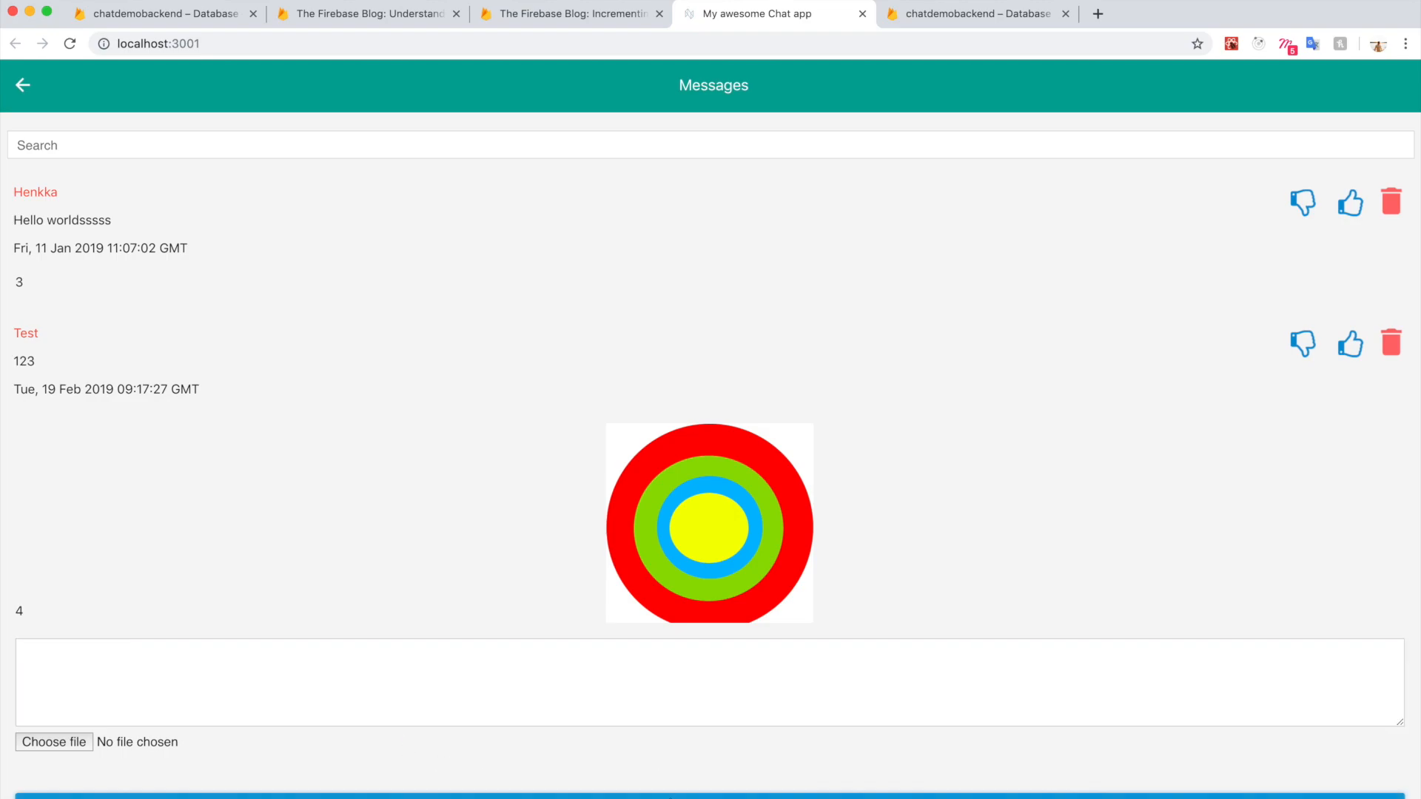
# Go back to the chatroom list and post "Hello world!!" in the Photographers chatroom
pyautogui.click(23, 85)
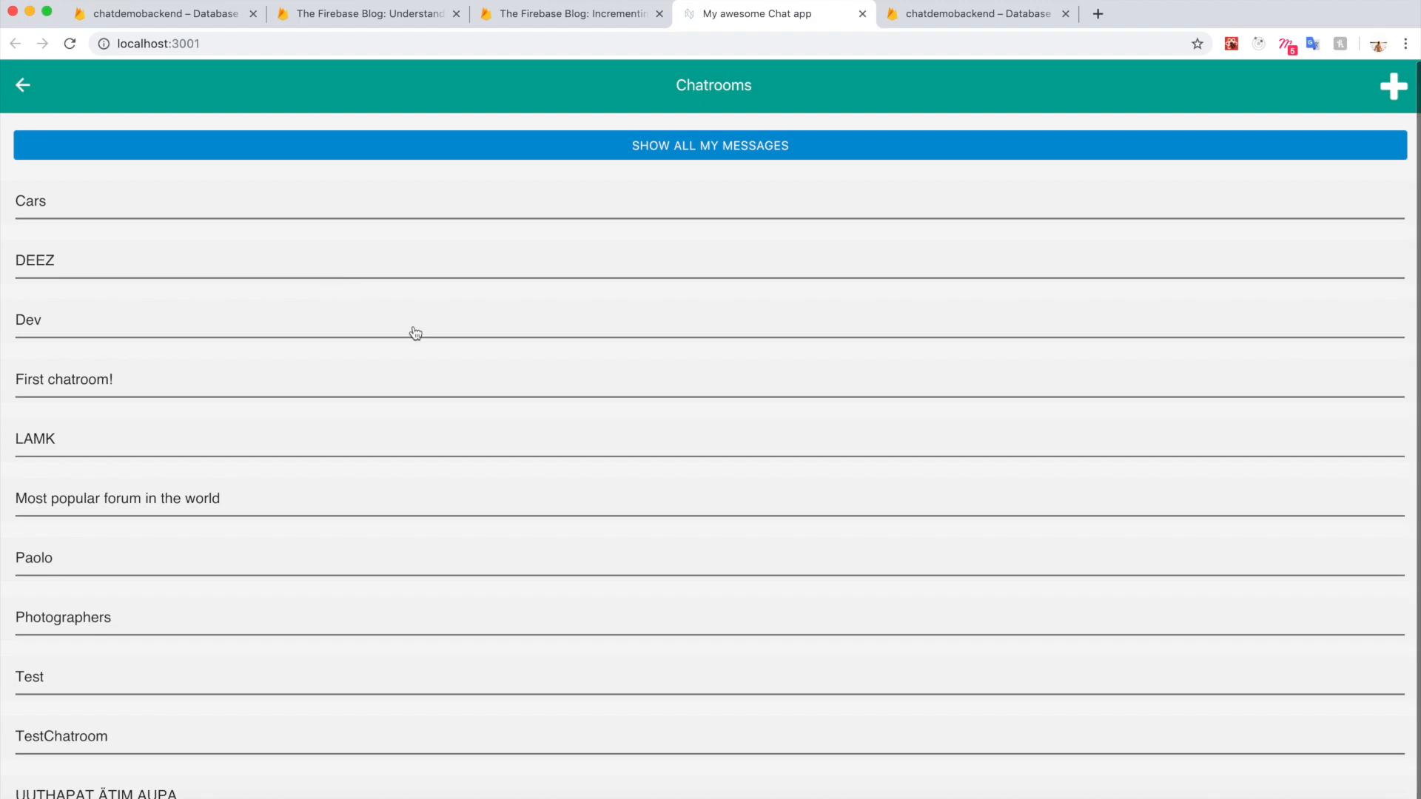
pyautogui.click(74, 615)
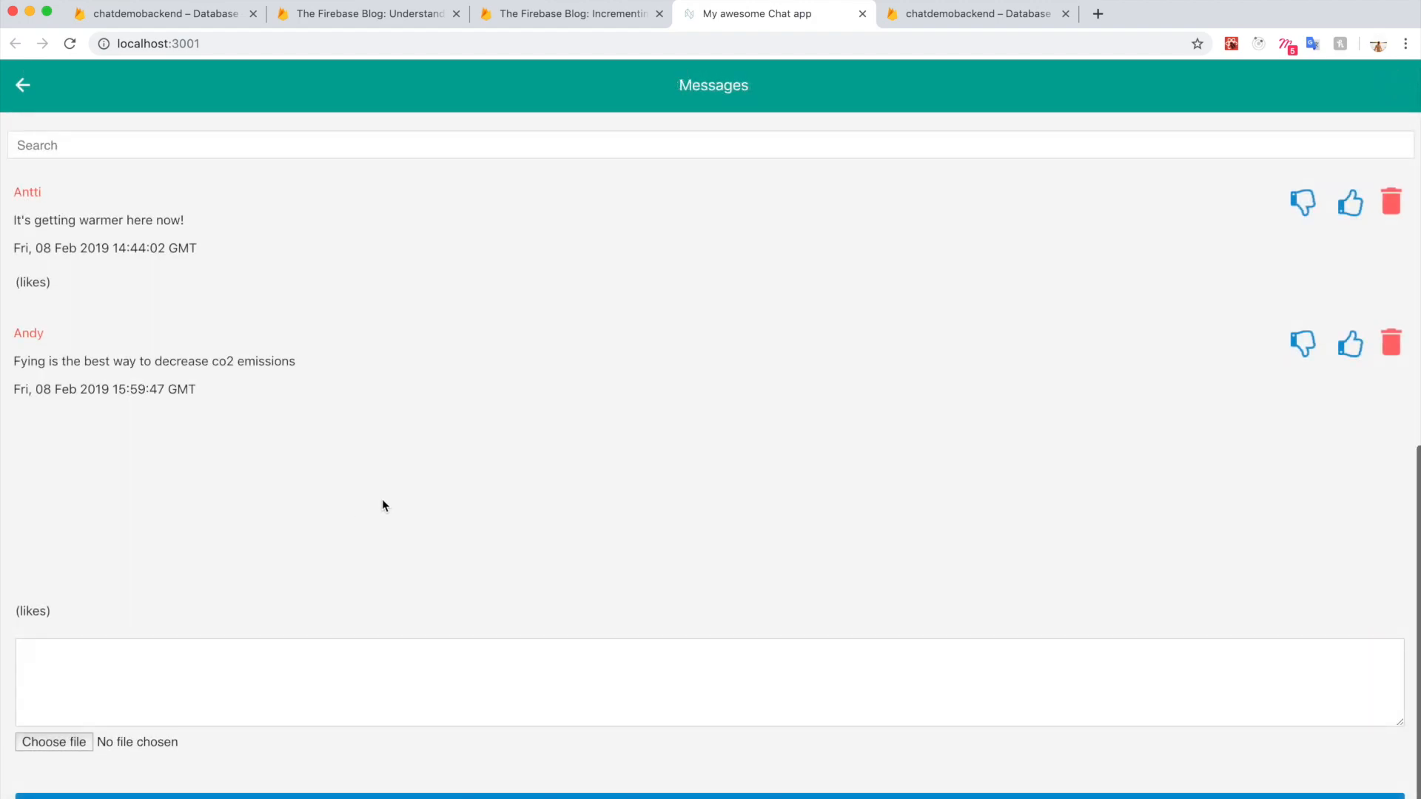
pyautogui.click(366, 696)
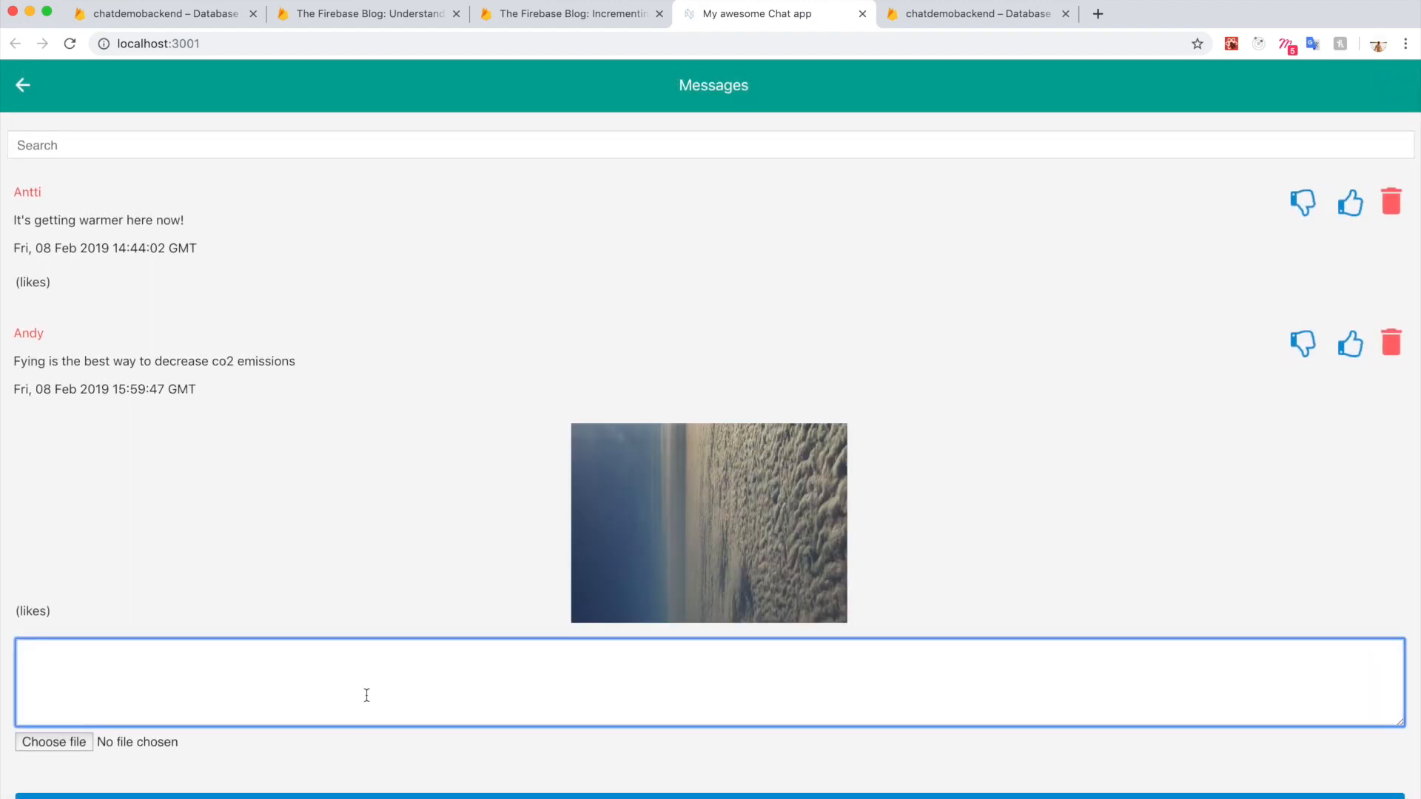
pyautogui.write('Hello world!!')
pyautogui.click(679, 796)
# Return to the chatroom list and post "Third message!" in TestChatroom
pyautogui.click(23, 85)
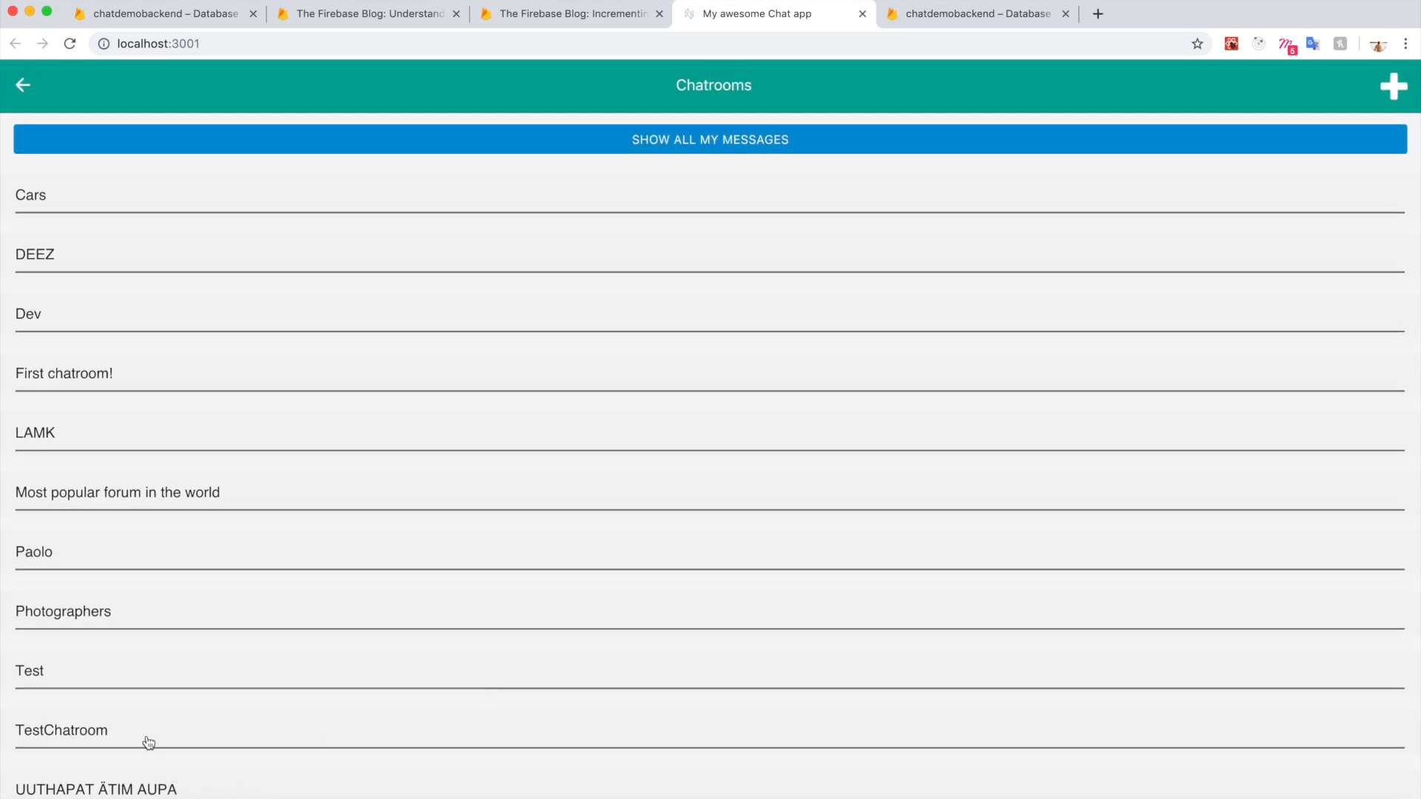
pyautogui.click(86, 730)
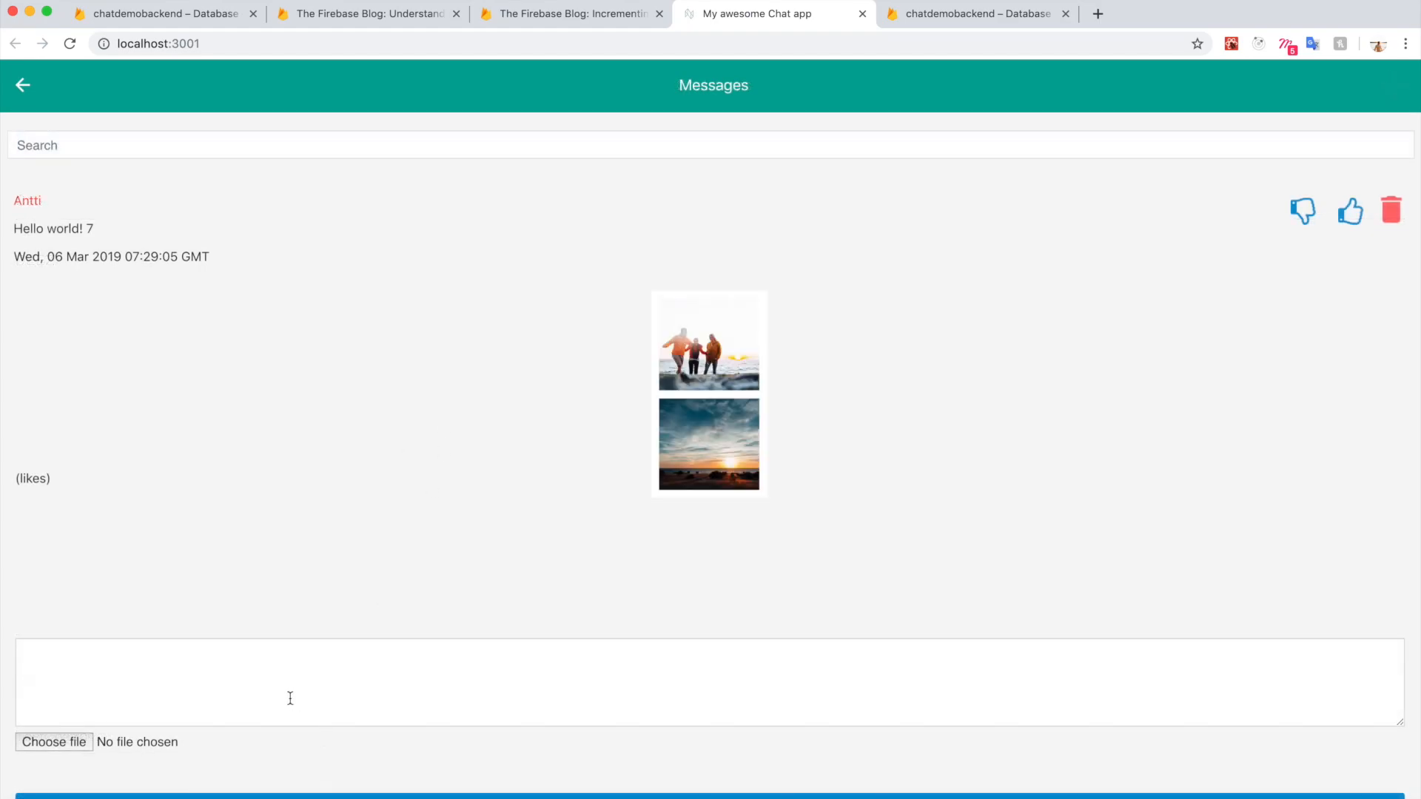
pyautogui.click(284, 675)
pyautogui.write('Third message!')
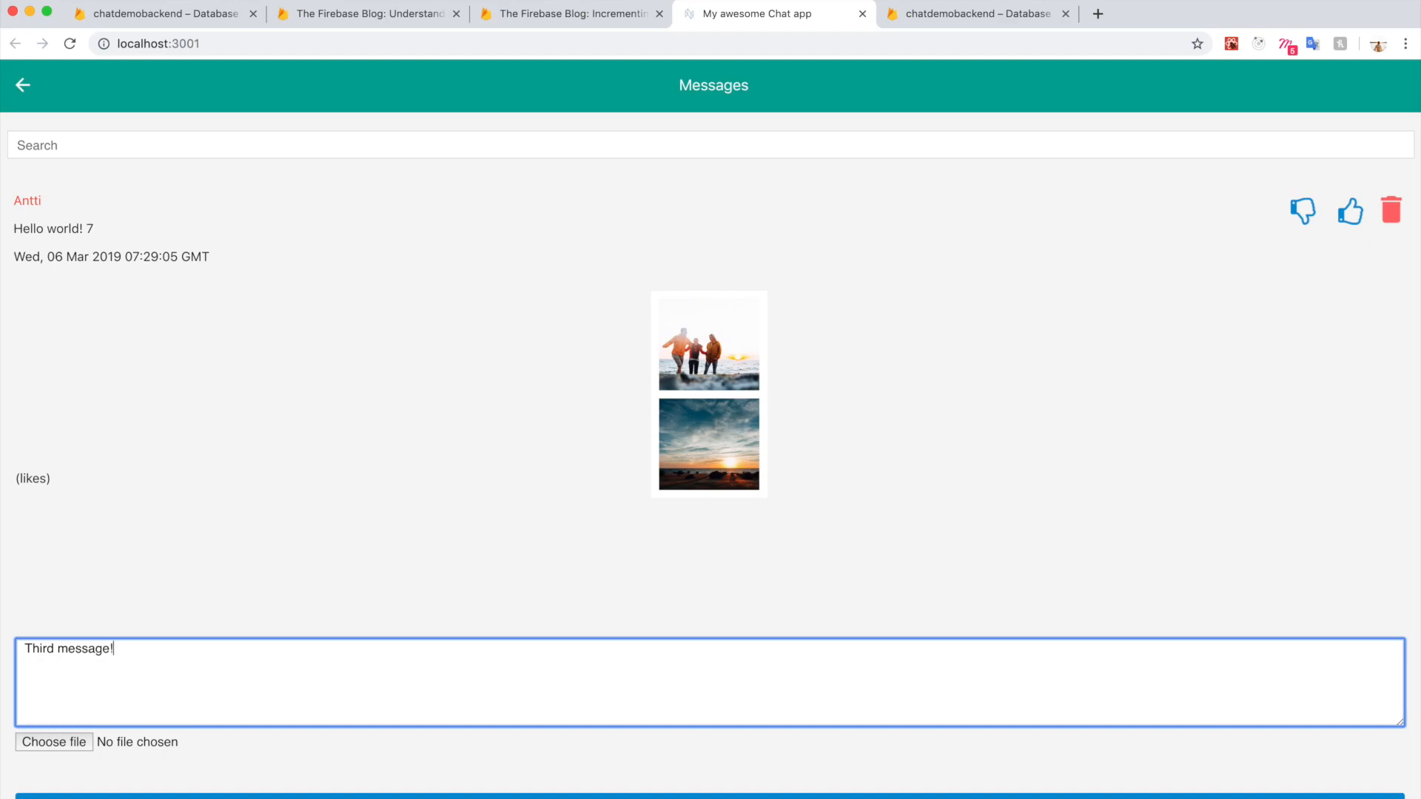
pyautogui.click(552, 796)
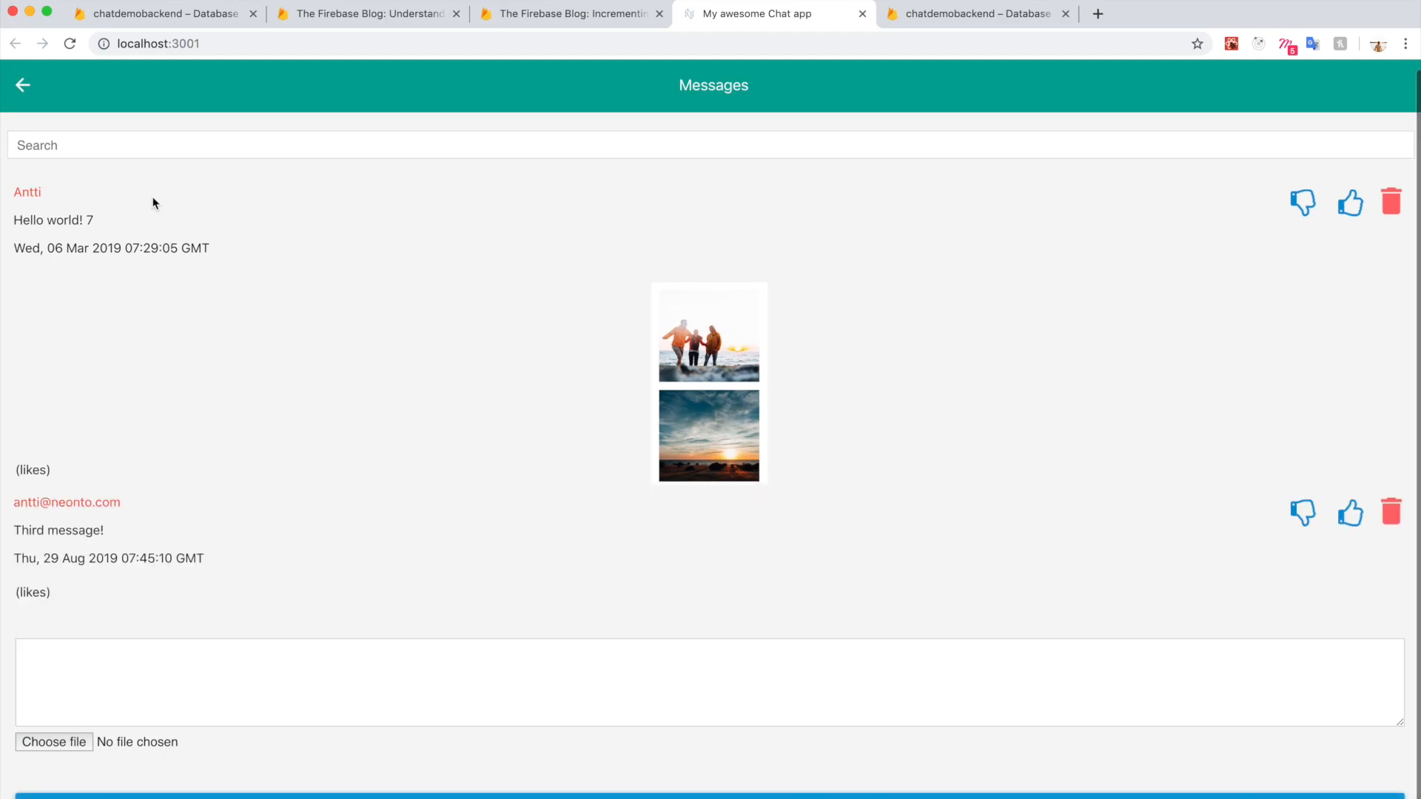
# Show all of the user's messages, try like and dislike on "Third message!", and like "Hello world!!"
pyautogui.click(22, 85)
pyautogui.click(673, 148)
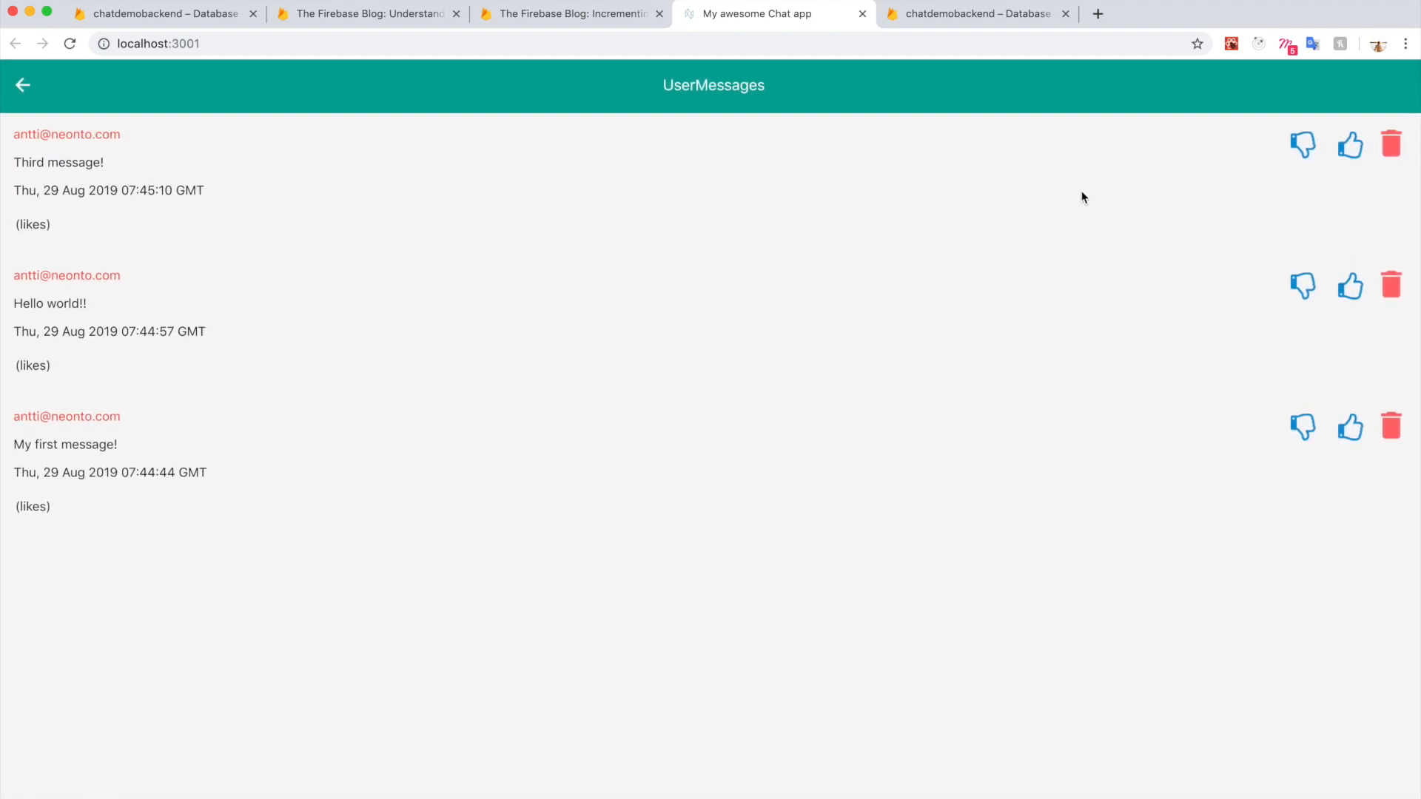
pyautogui.click(1353, 152)
pyautogui.click(1304, 148)
pyautogui.click(1351, 290)
# Like "My first message!" several times, delete that message, and return to the Chatrooms screen
pyautogui.click(1343, 435)
pyautogui.click(1343, 435)
pyautogui.click(1343, 435)
pyautogui.click(1344, 436)
pyautogui.click(1382, 427)
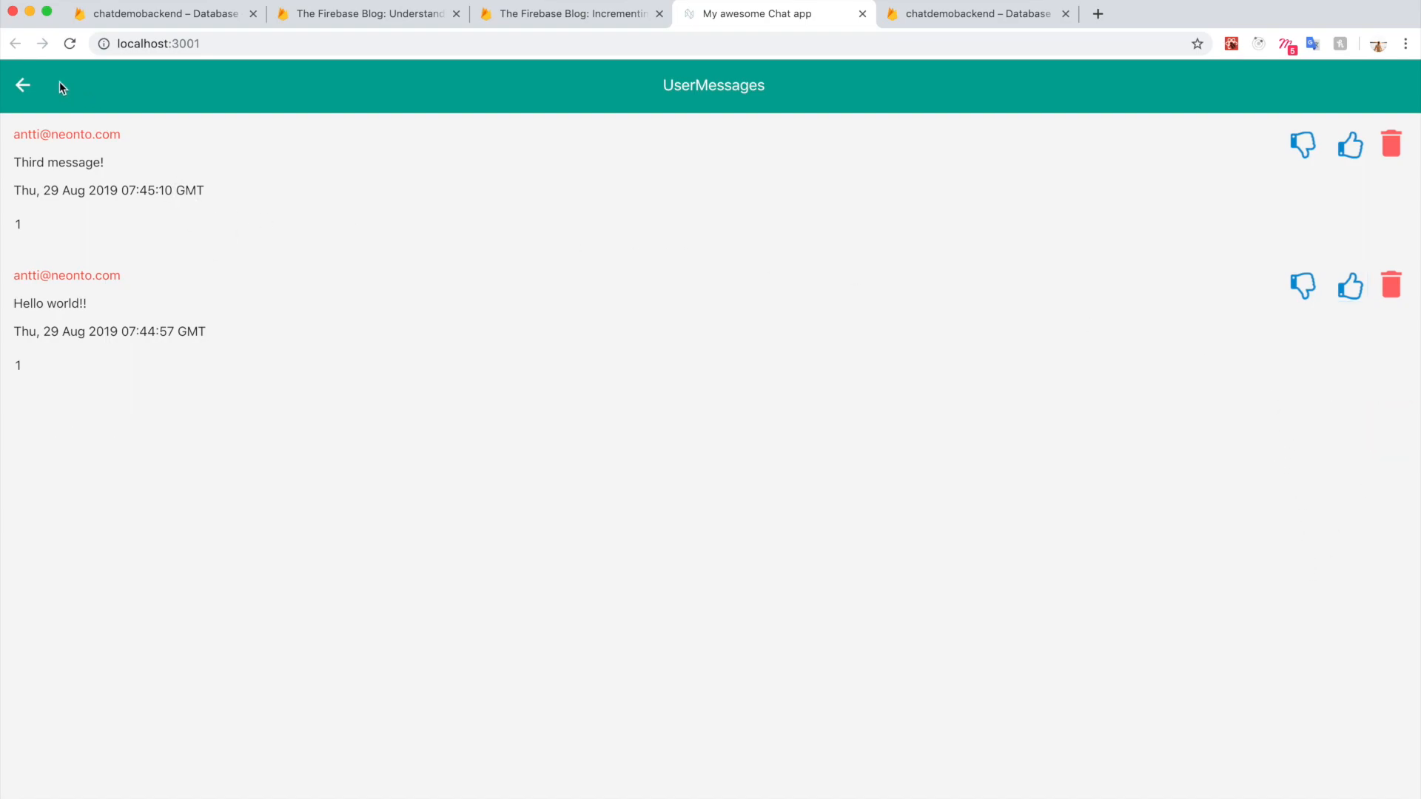
pyautogui.click(20, 87)
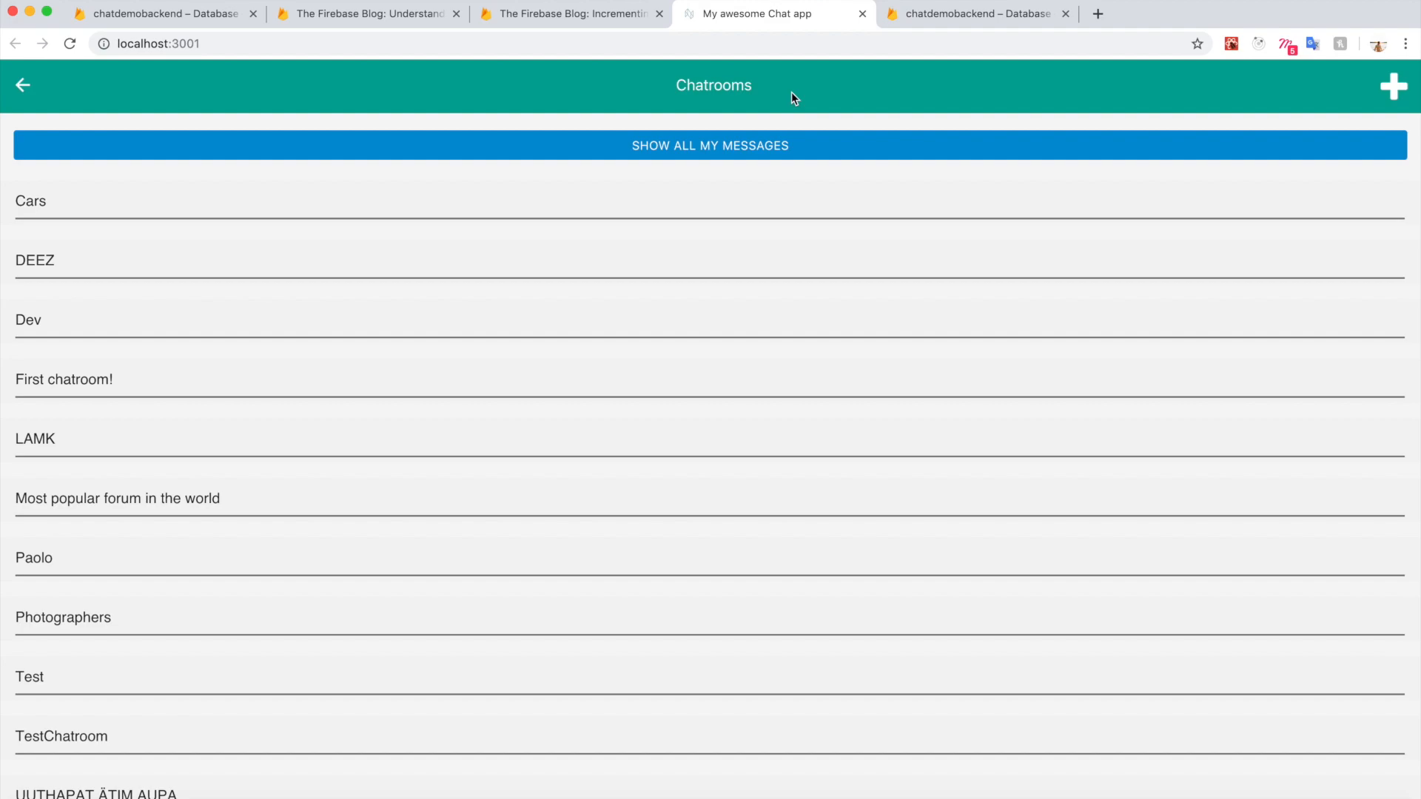
# Examine the chatdemobackend Firestore messages collection in the Firebase console, then switch back to React Studio
pyautogui.click(943, 23)
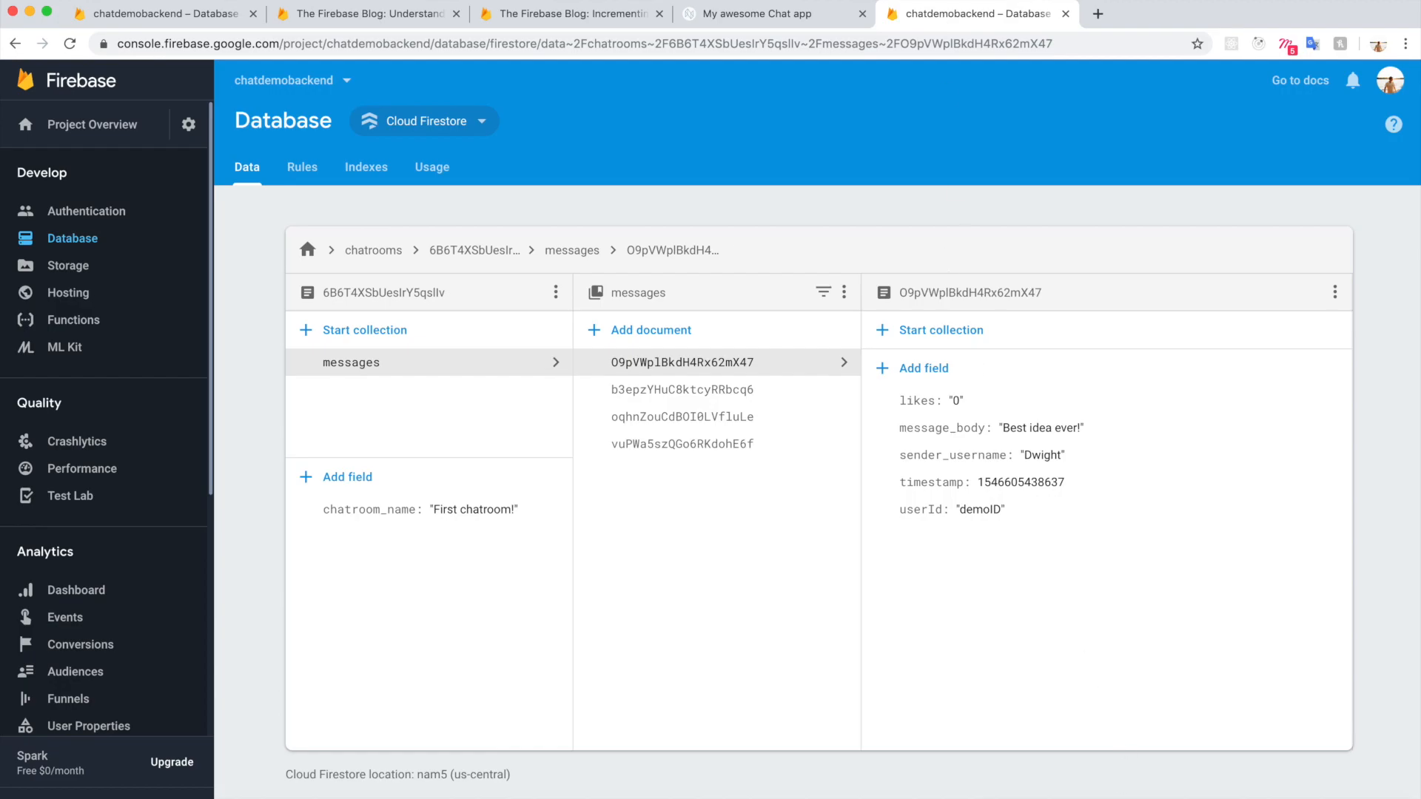
pyautogui.click(1071, 796)
pyautogui.click(584, 194)
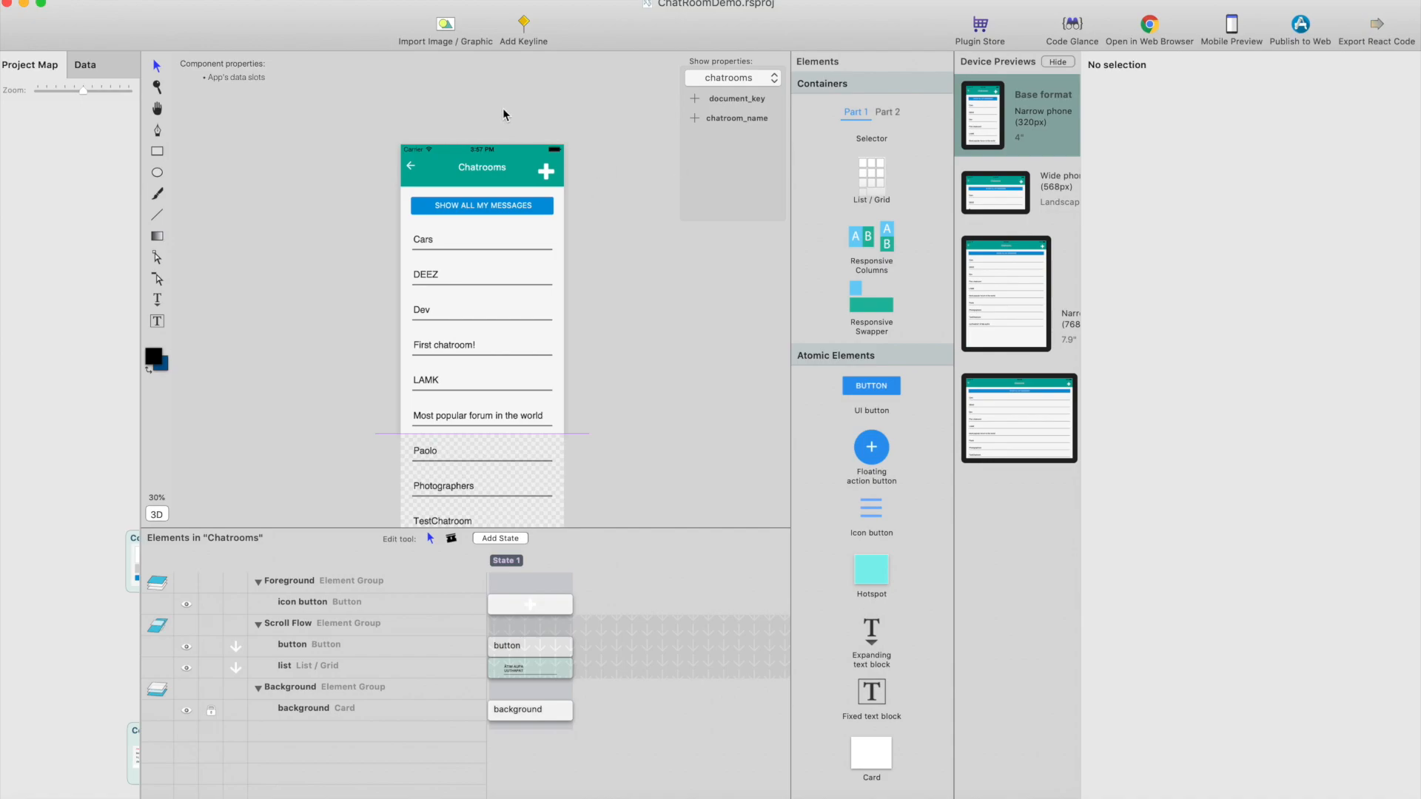
# Review the chat messages sheet's live data settings and its web service choices, then go back to the project map
pyautogui.click(81, 64)
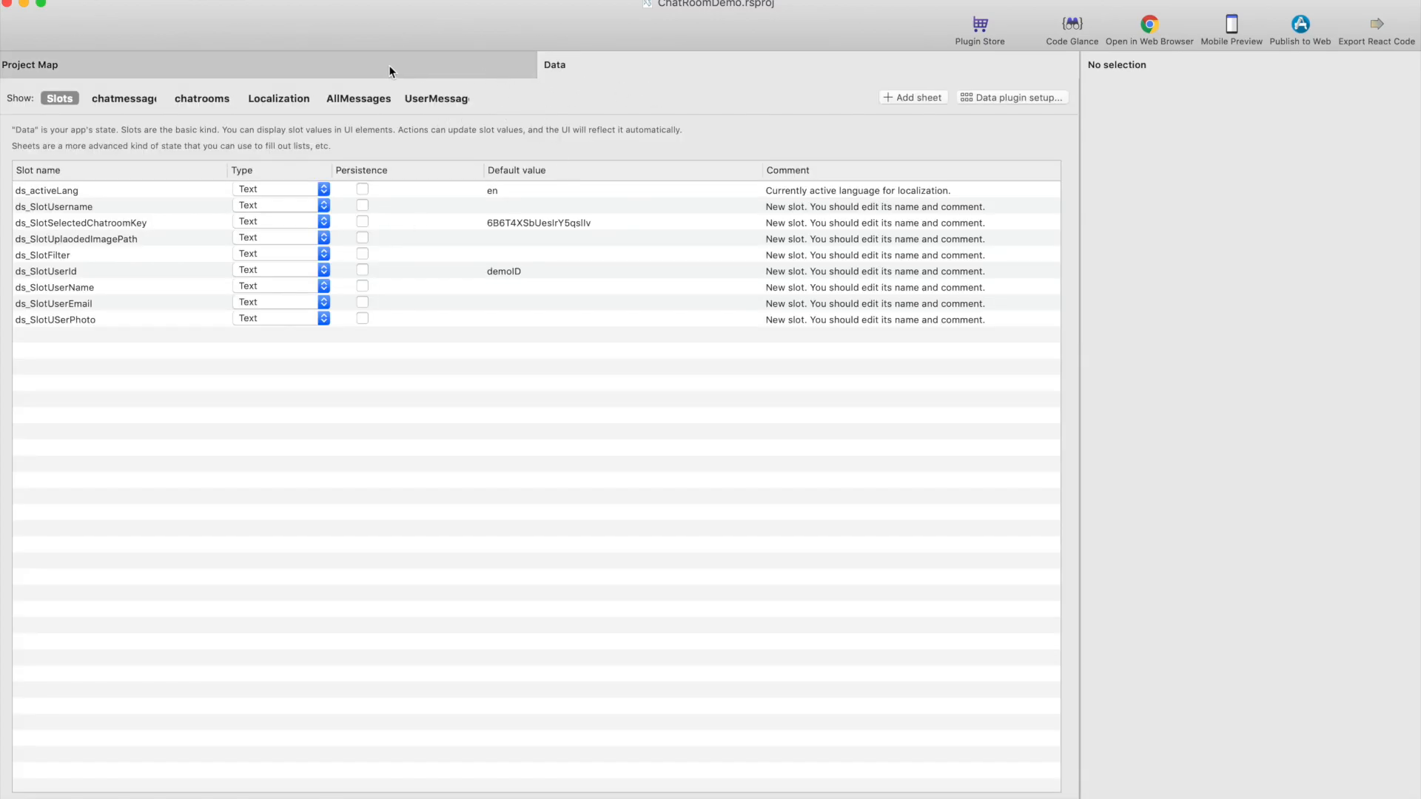
pyautogui.click(139, 98)
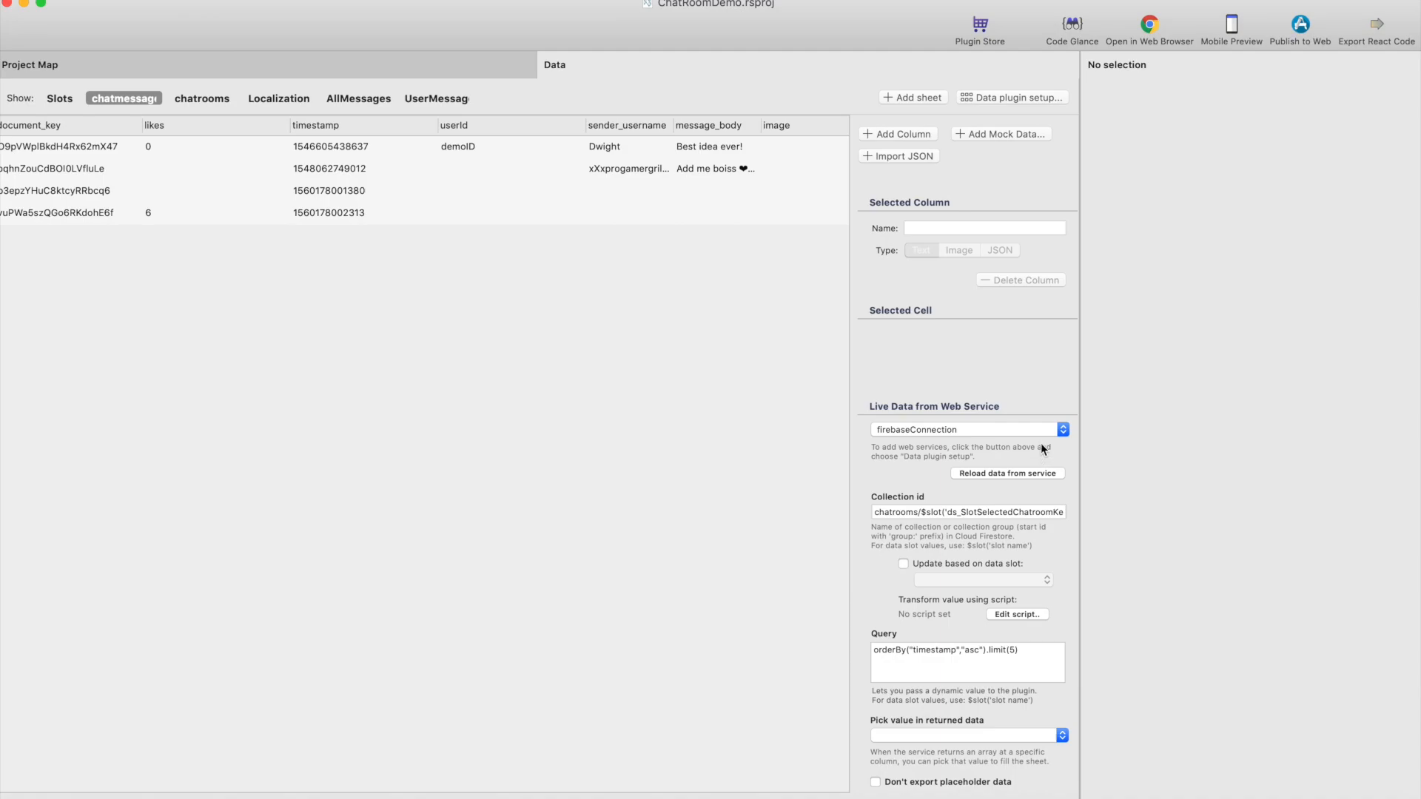
pyautogui.click(1011, 431)
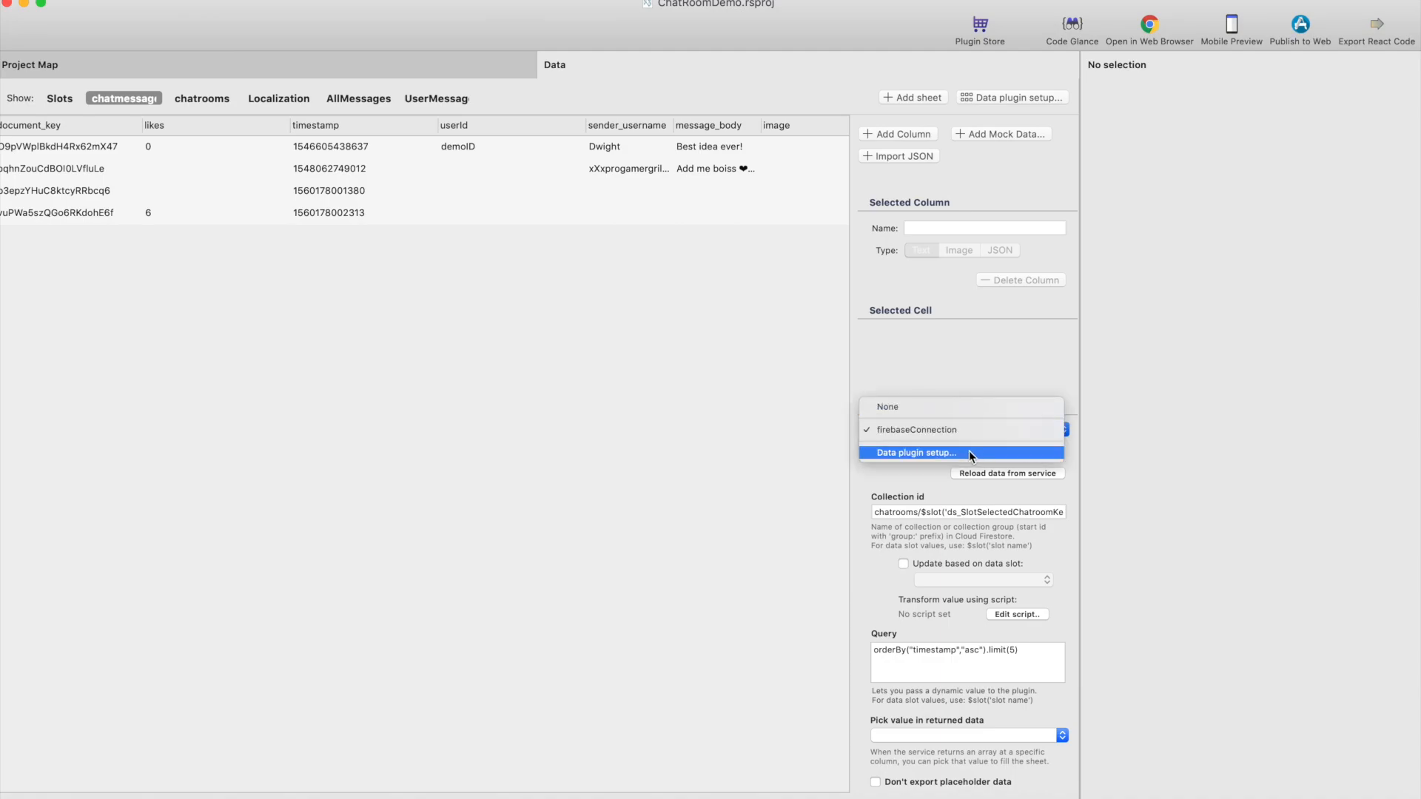
pyautogui.click(684, 430)
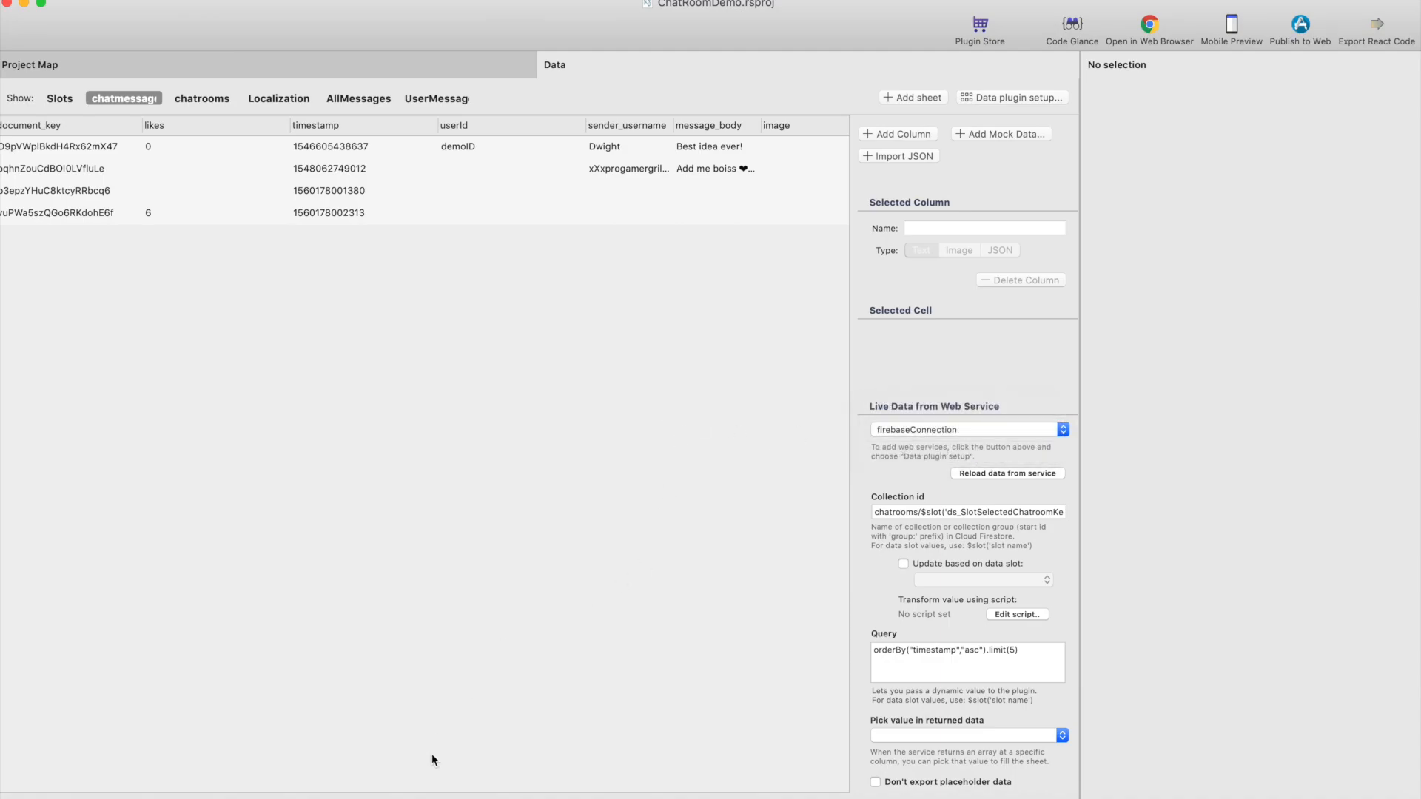
pyautogui.click(197, 69)
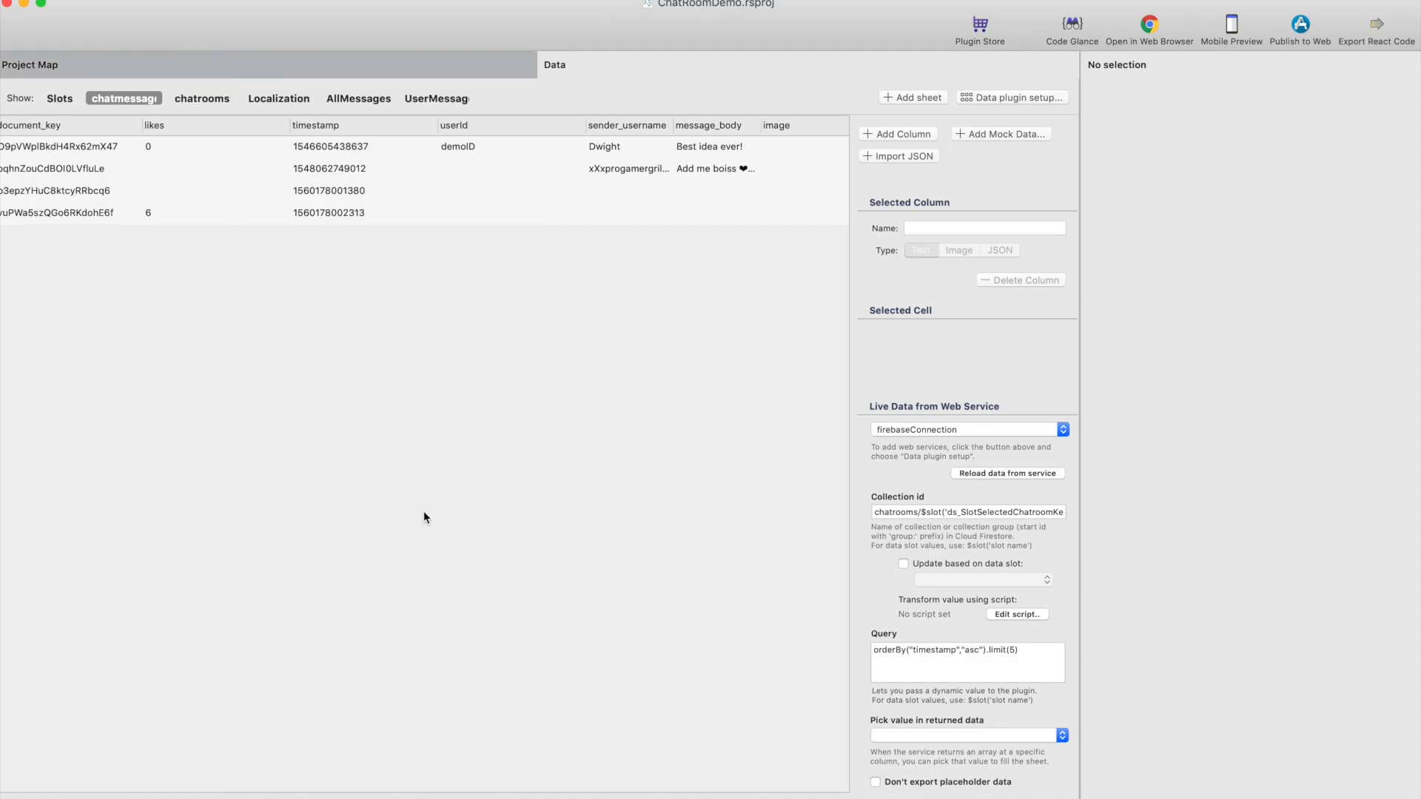